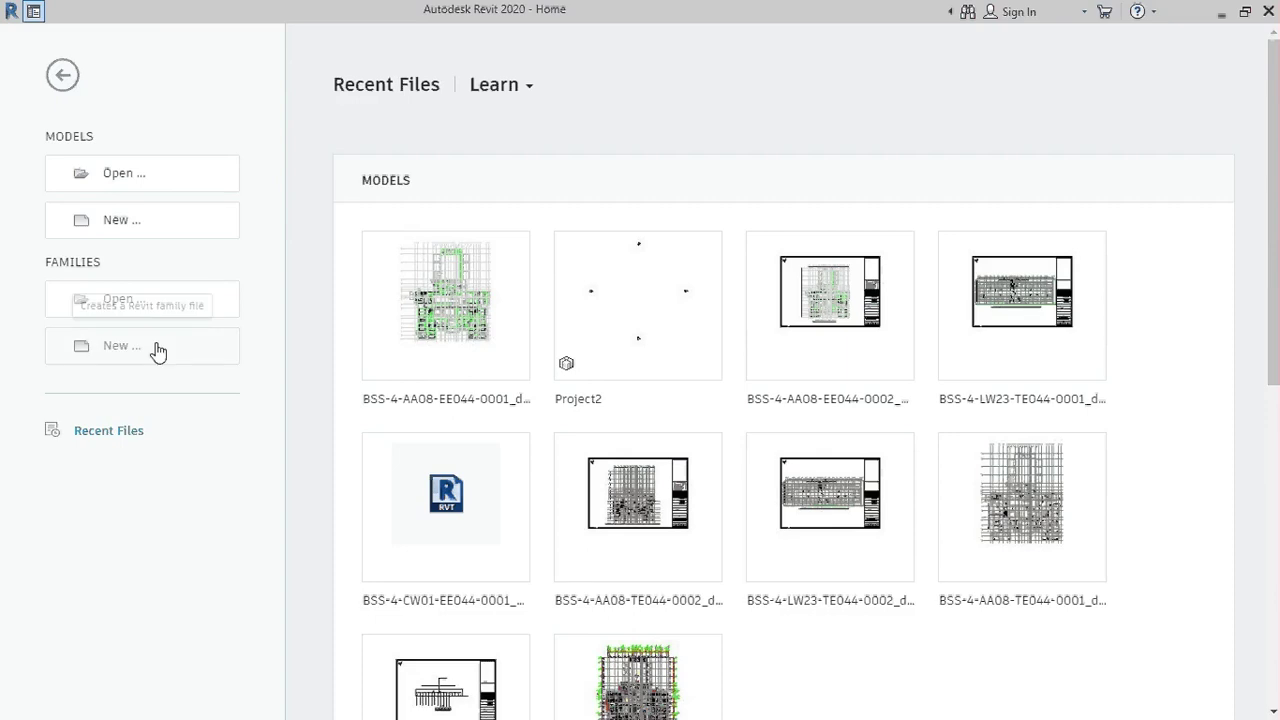
Create a new family from the Metric Electrical Equipment.rft template
left_click(157, 350)
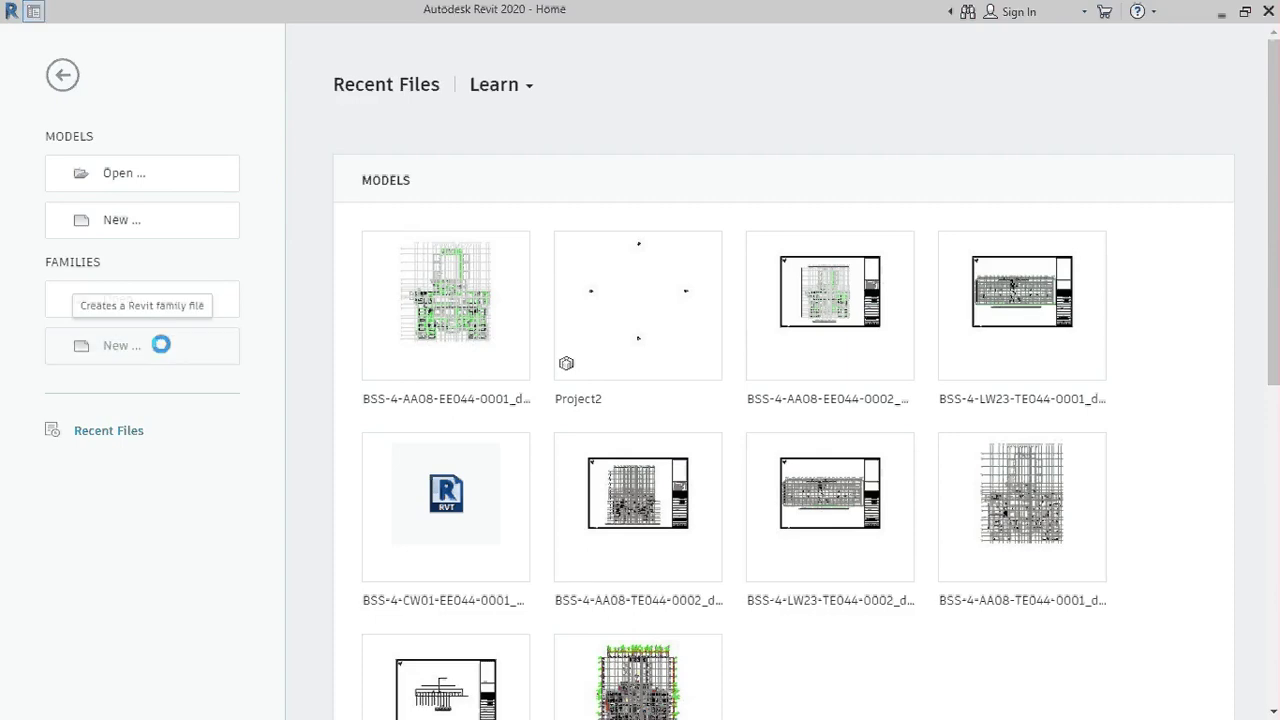
scroll(497, 485, "down", 2)
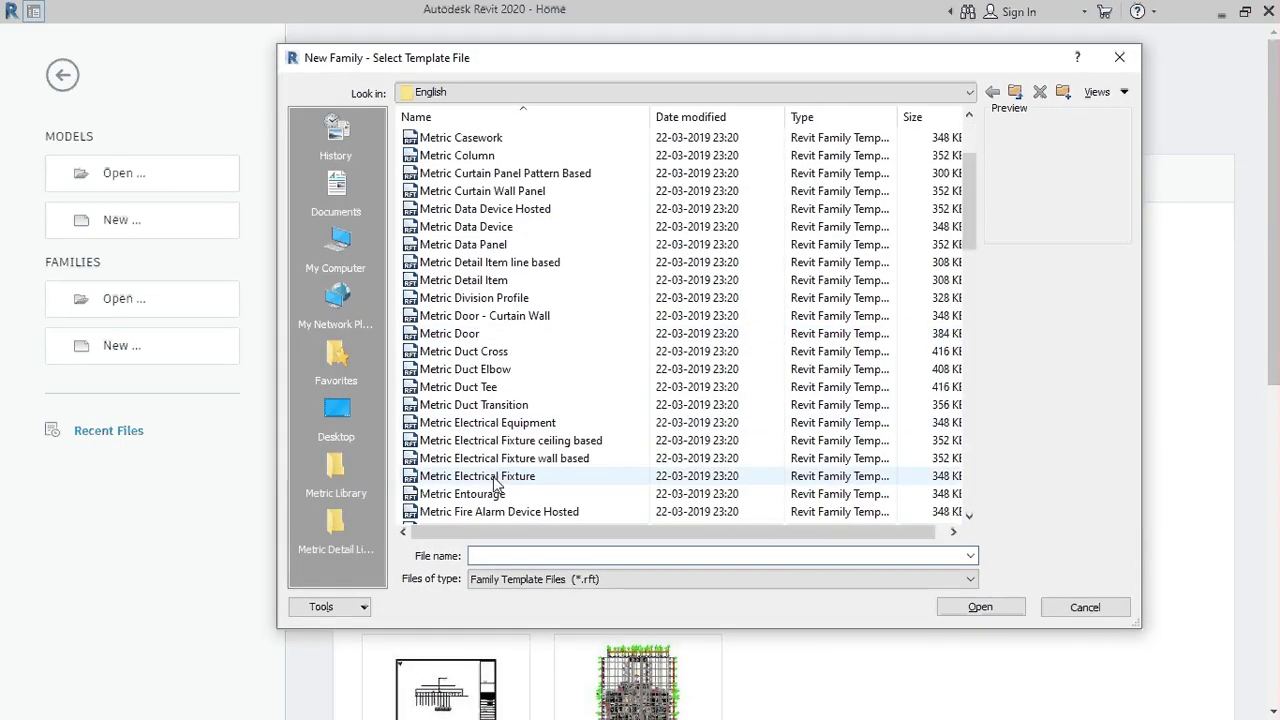
left_click(490, 424)
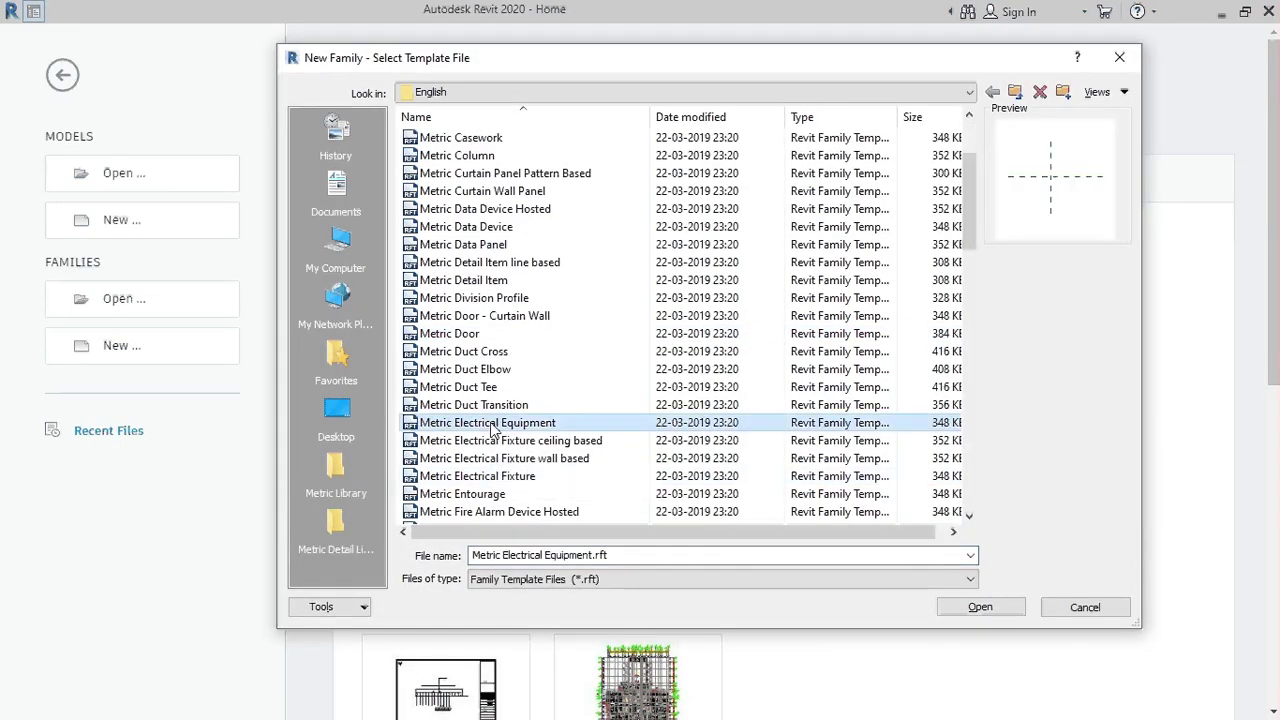
left_click(978, 607)
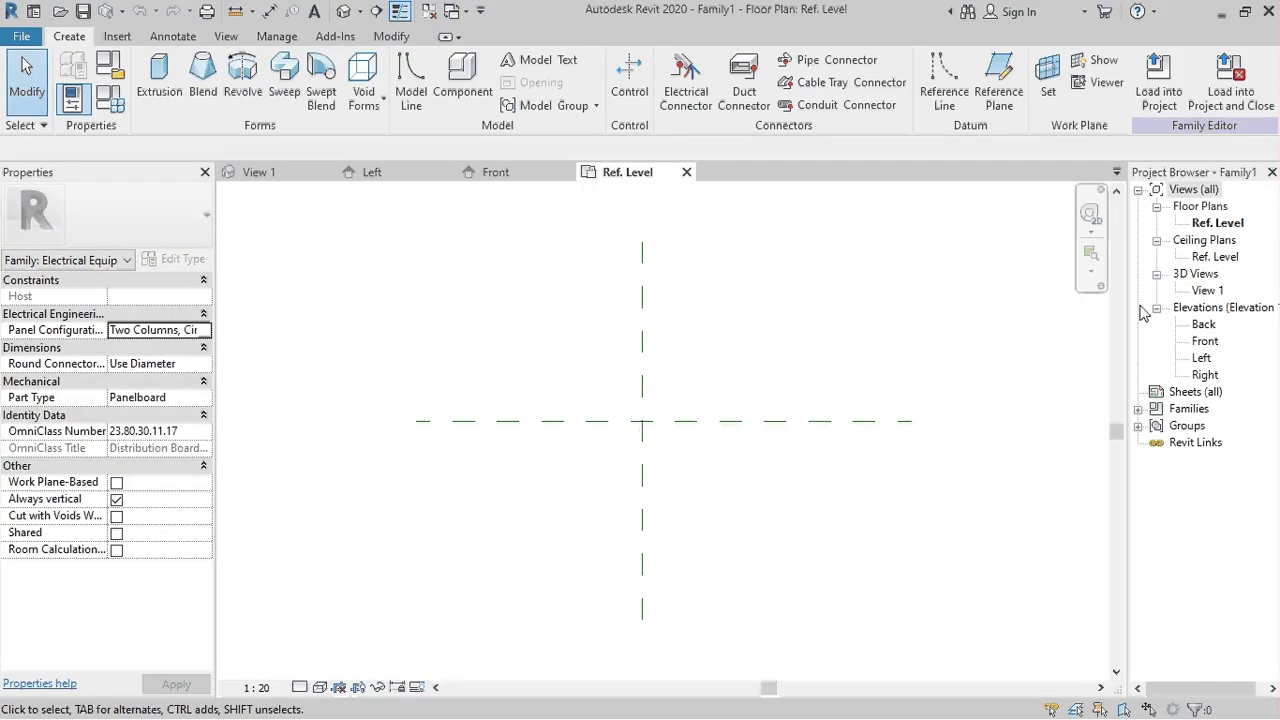
Draw four vertical reference planes, two on each side of the vertical centre line
key("r")
key("p")
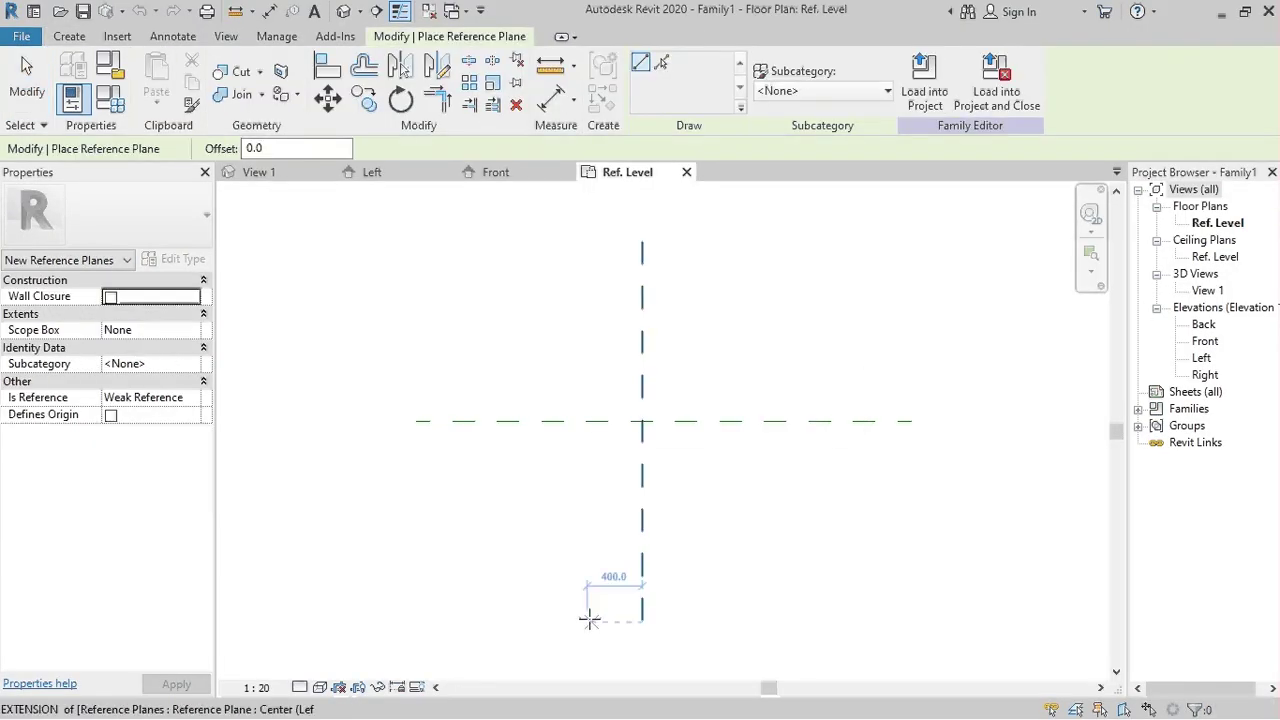
left_click(587, 621)
left_click(589, 237)
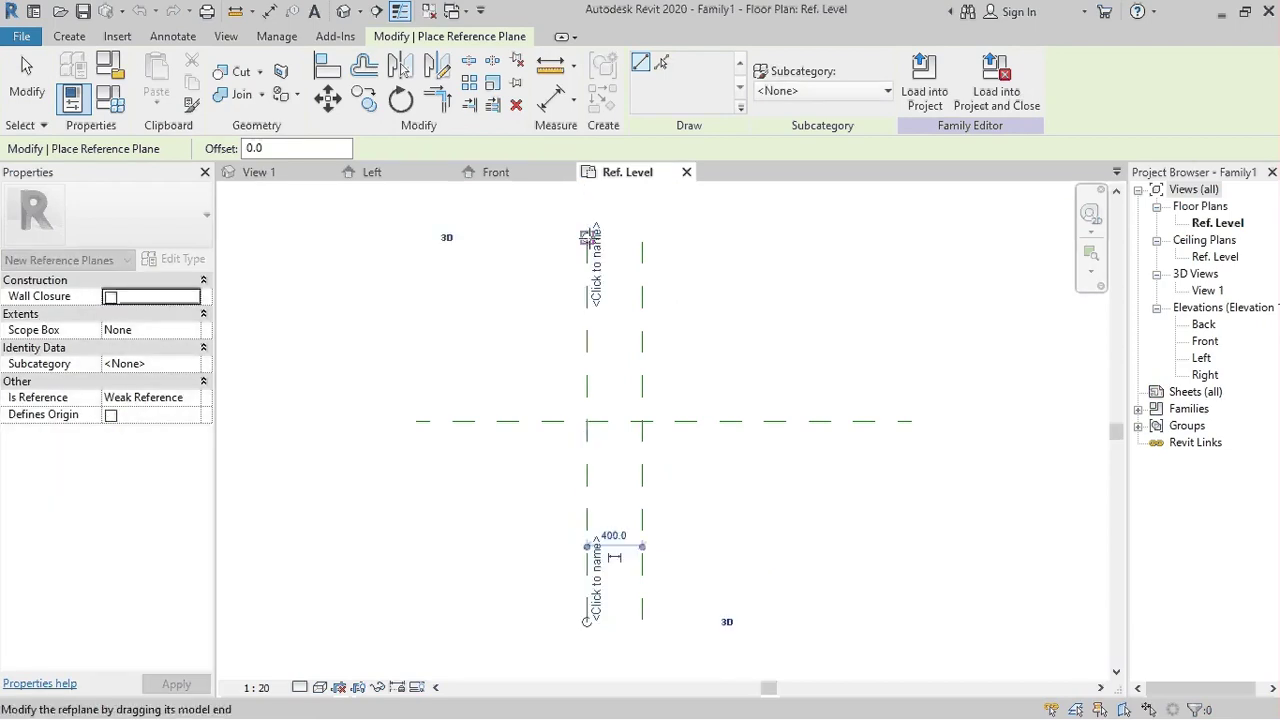
left_click(683, 238)
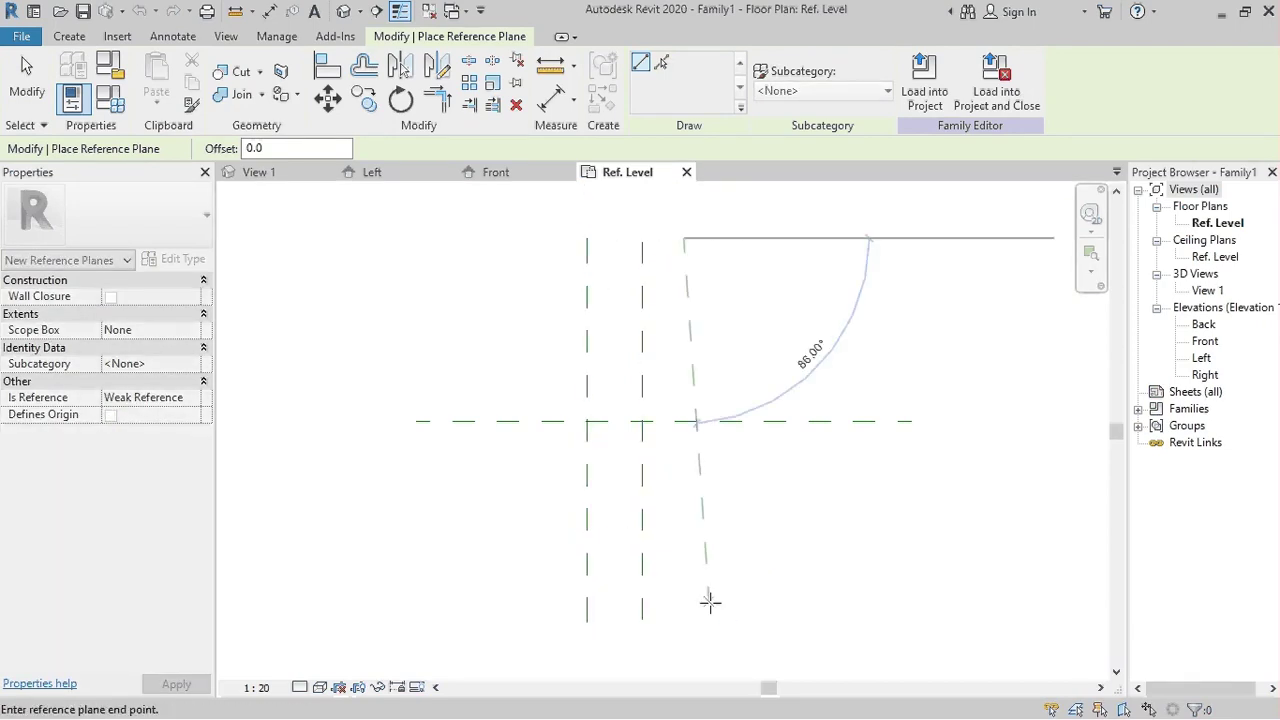
left_click(684, 620)
left_click(704, 613)
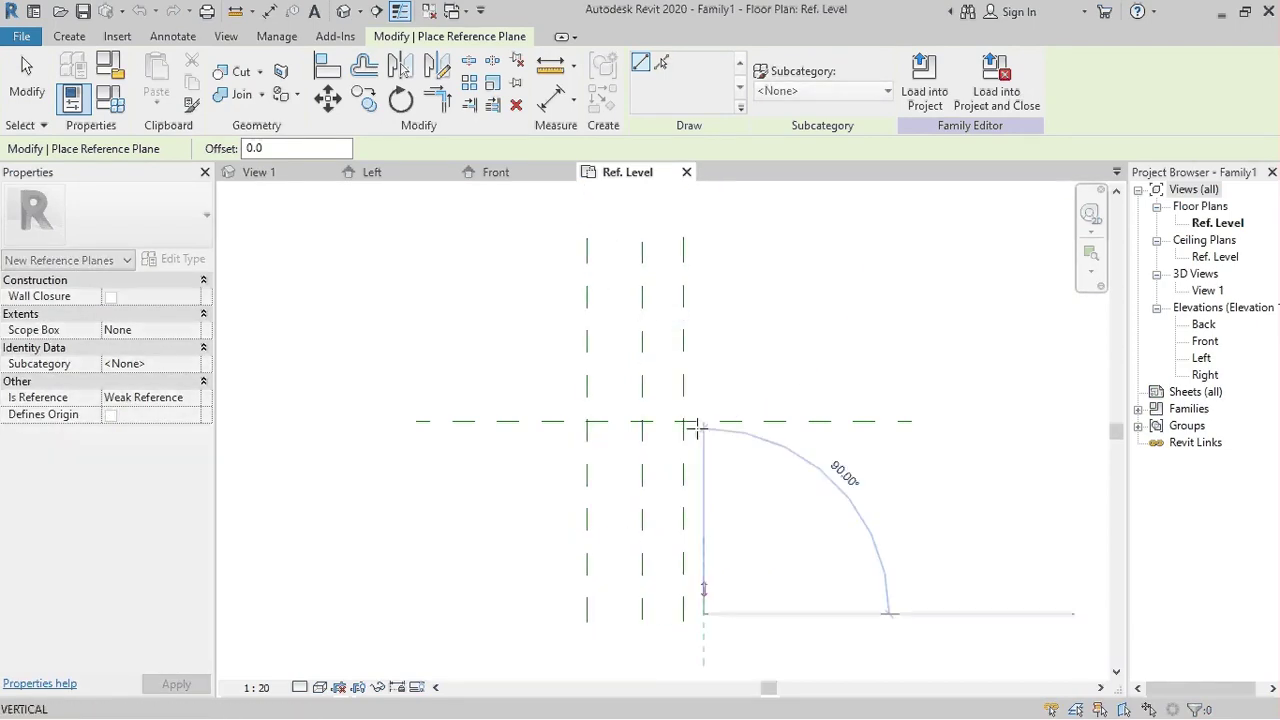
left_click(704, 238)
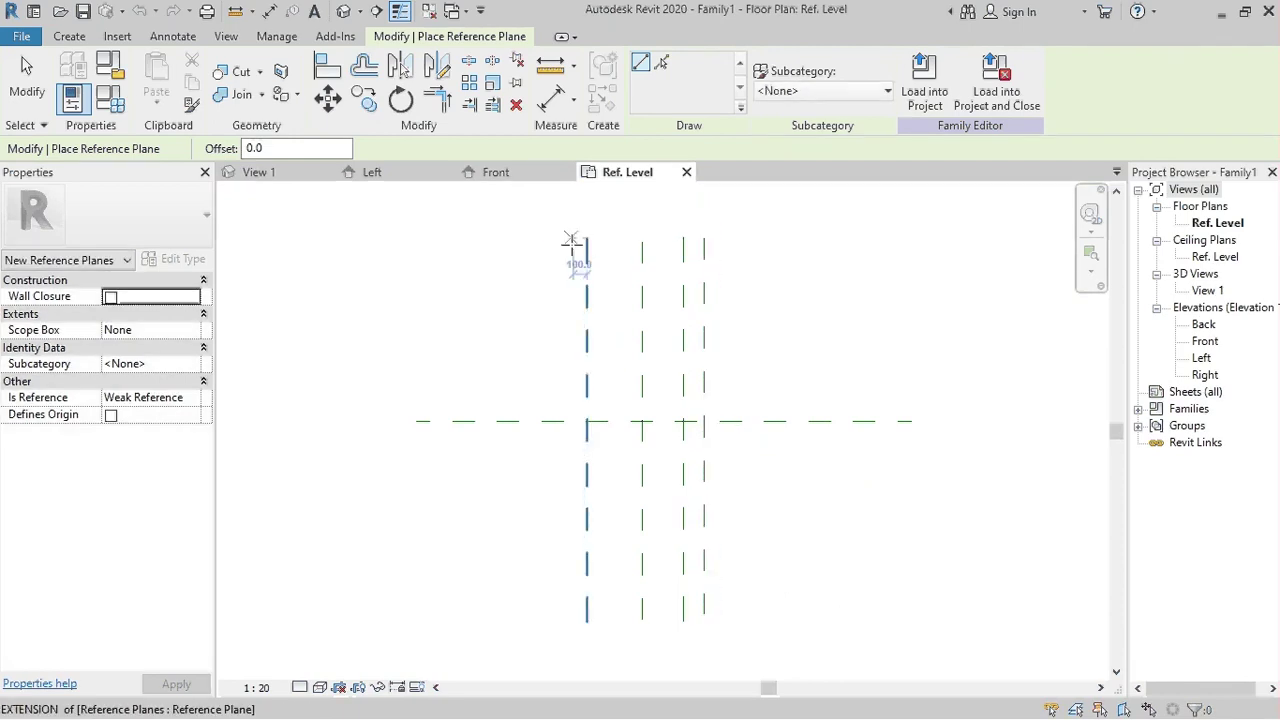
left_click(572, 240)
left_click(569, 622)
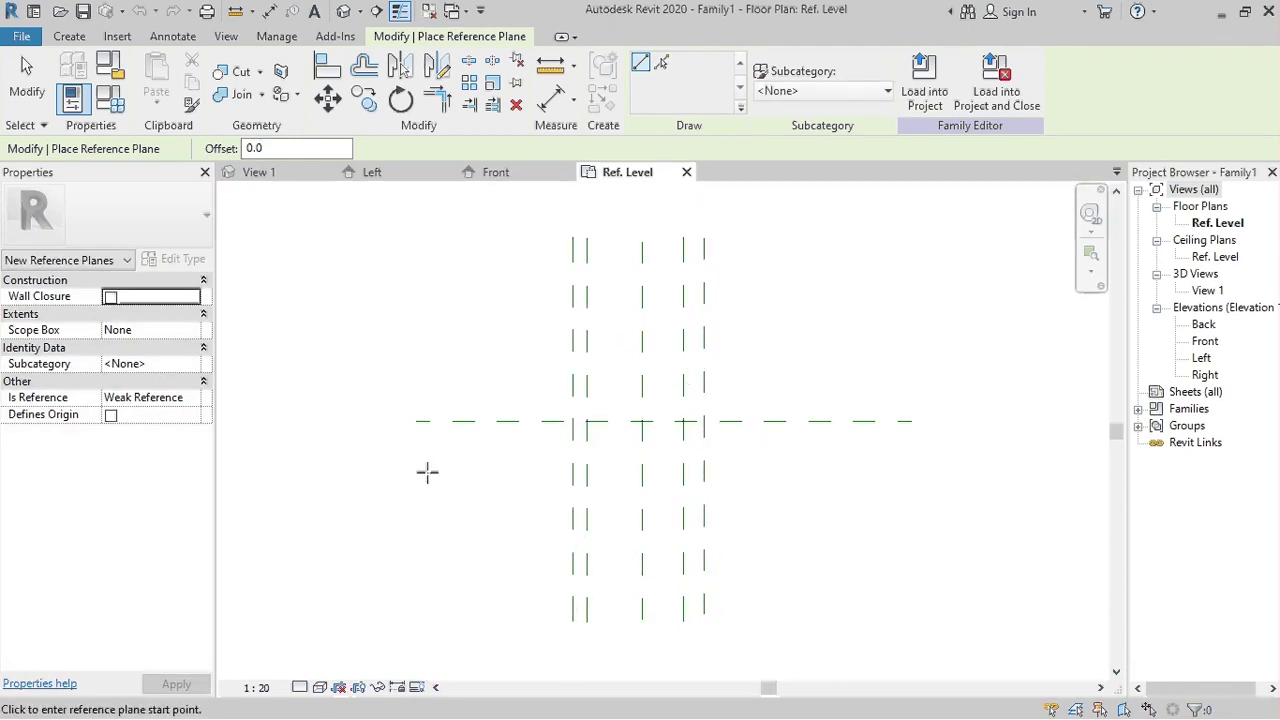
Draw three horizontal reference planes, above and below the horizontal centre line
left_click(425, 471)
left_click(888, 470)
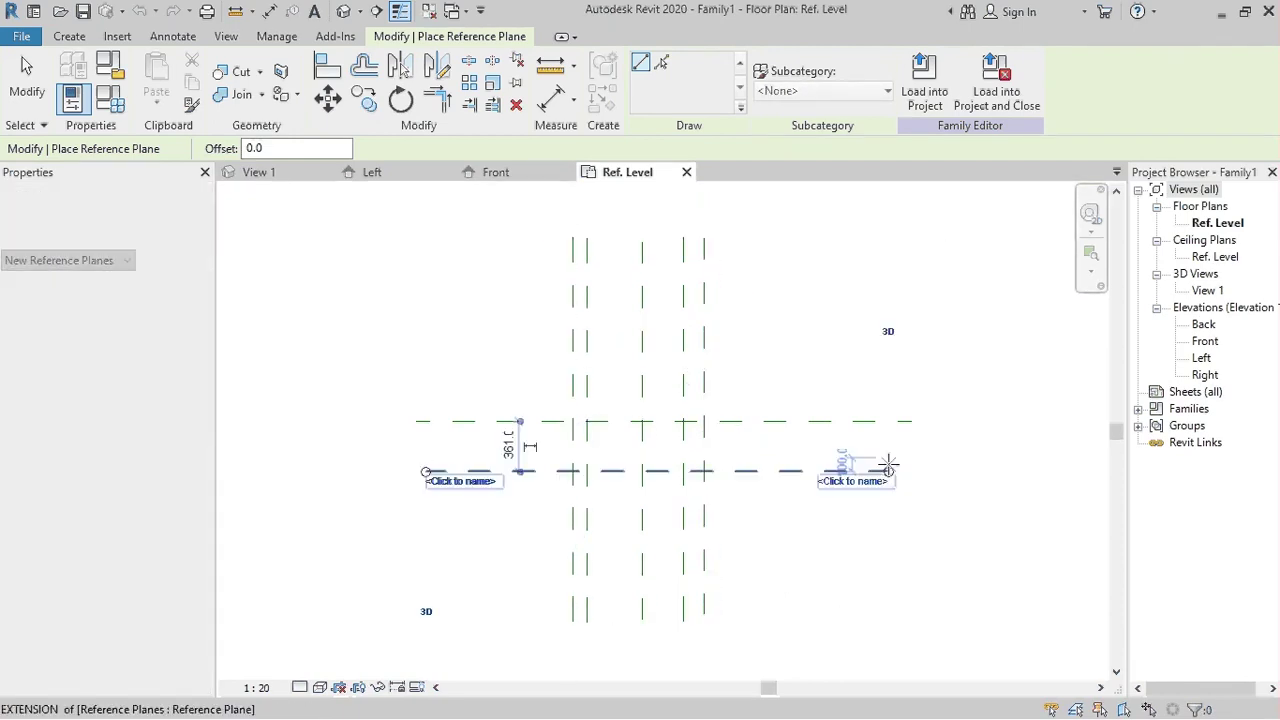
left_click(425, 381)
left_click(878, 381)
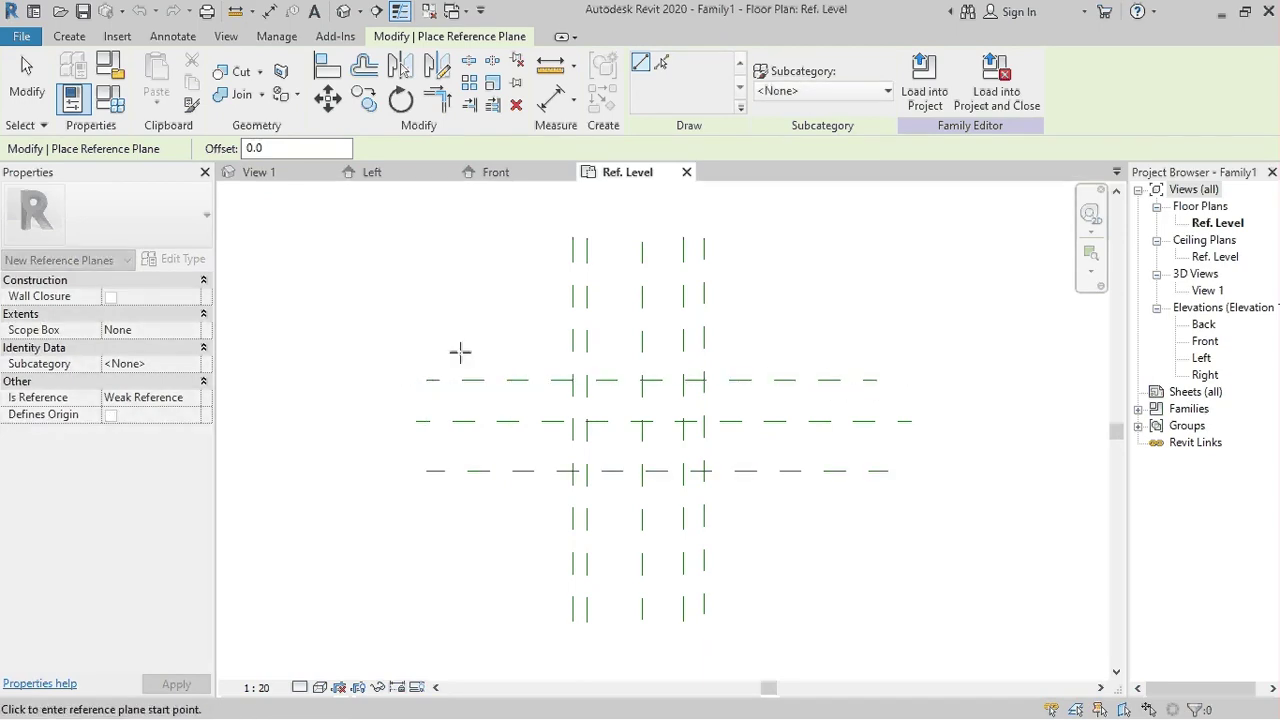
left_click(425, 367)
left_click(878, 367)
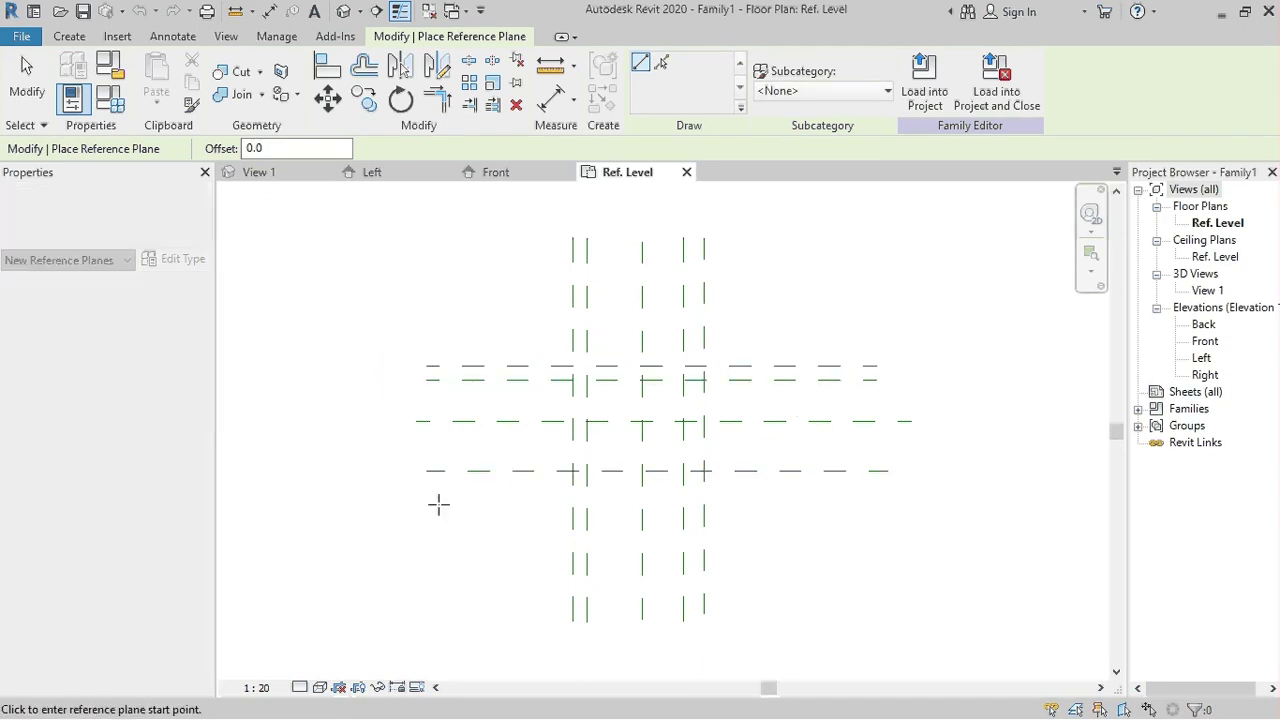
left_click(427, 498)
left_click(886, 498)
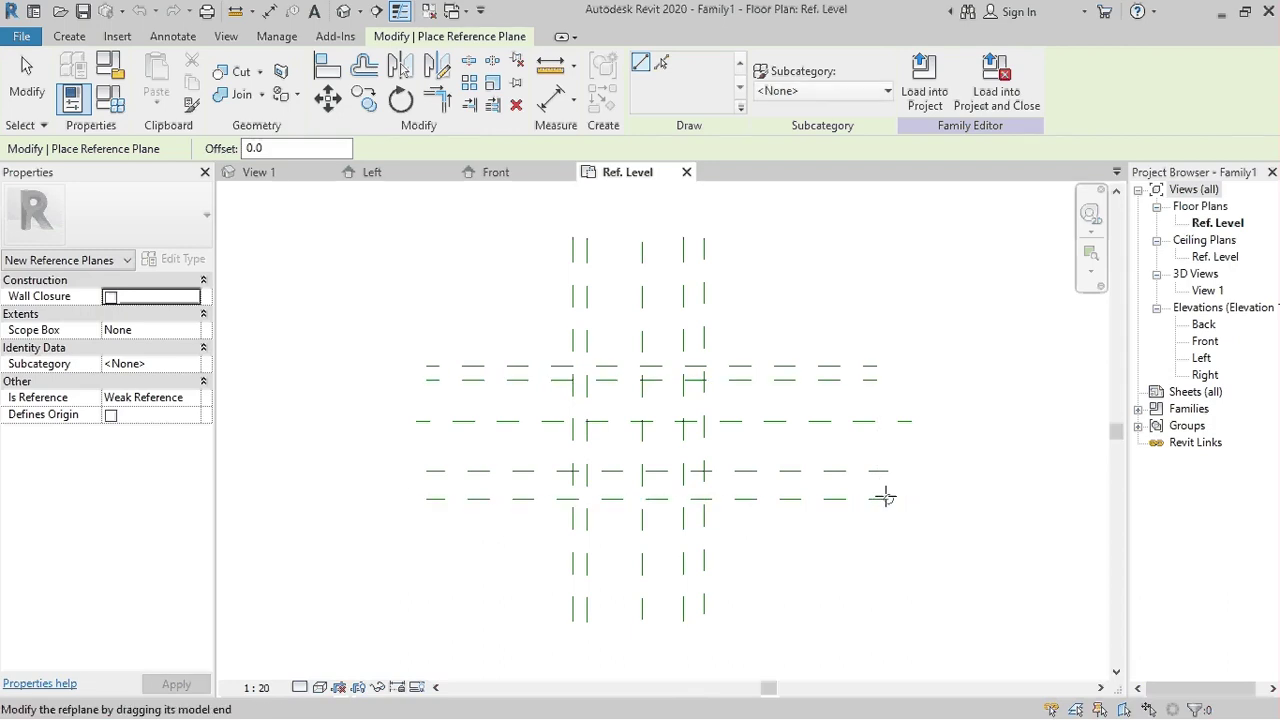
key("Escape")
key("Escape")
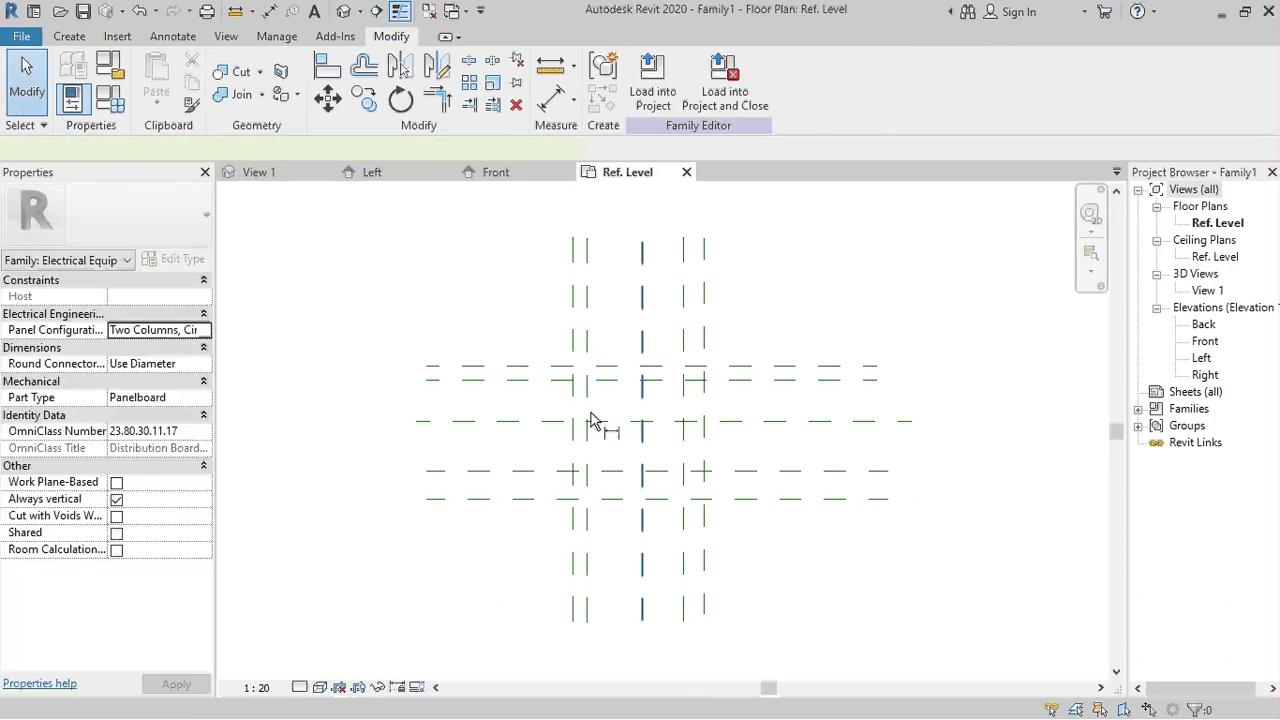
Dimension the inner vertical planes across the centre line and set the string to EQ
key("d")
key("i")
left_click(586, 343)
left_click(642, 343)
left_click(685, 343)
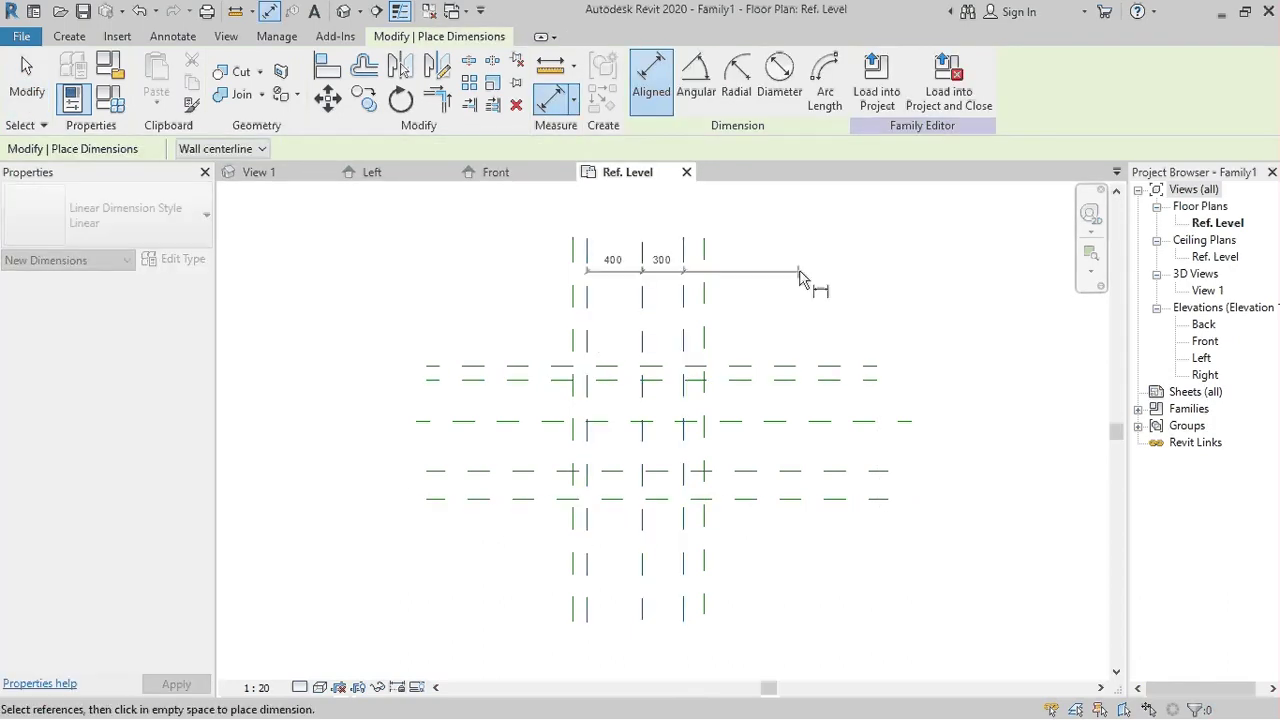
left_click(760, 268)
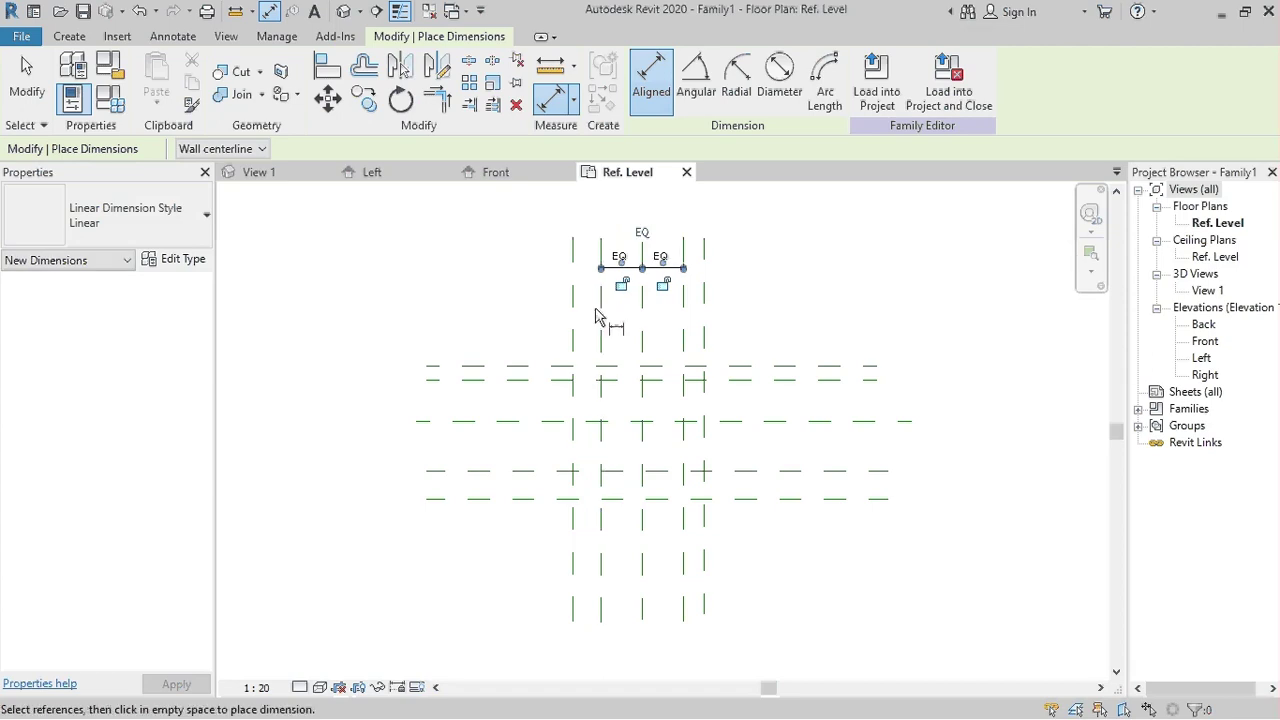
Add the 200 left and 144 right offset dimensions and the 600 overall width
left_click(582, 318)
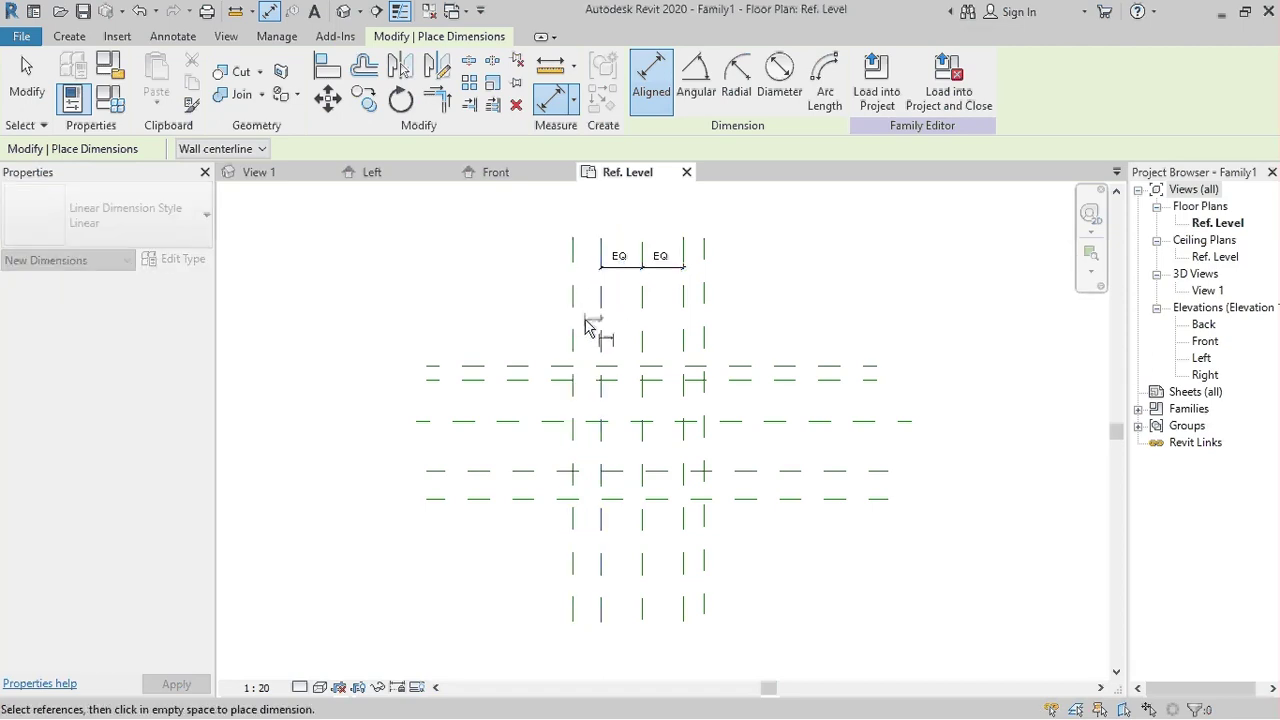
left_click(600, 330)
left_click(588, 324)
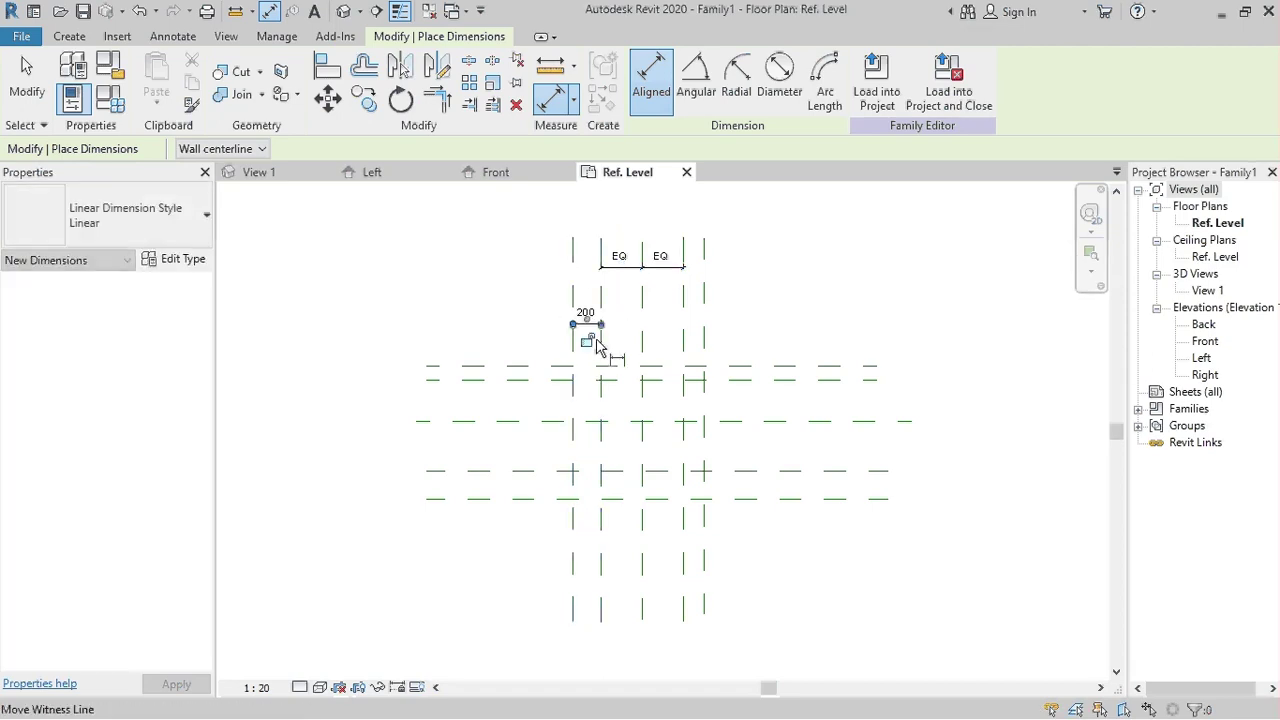
left_click(687, 343)
left_click(705, 345)
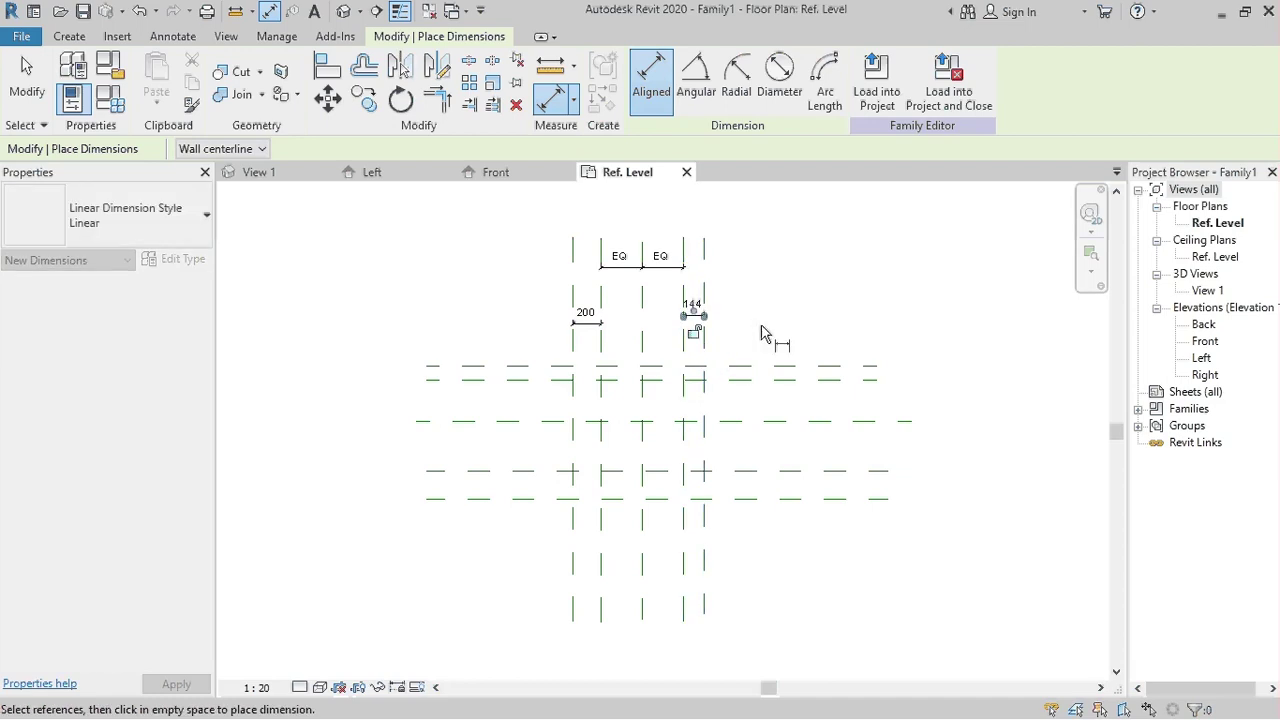
left_click(760, 333)
left_click(603, 286)
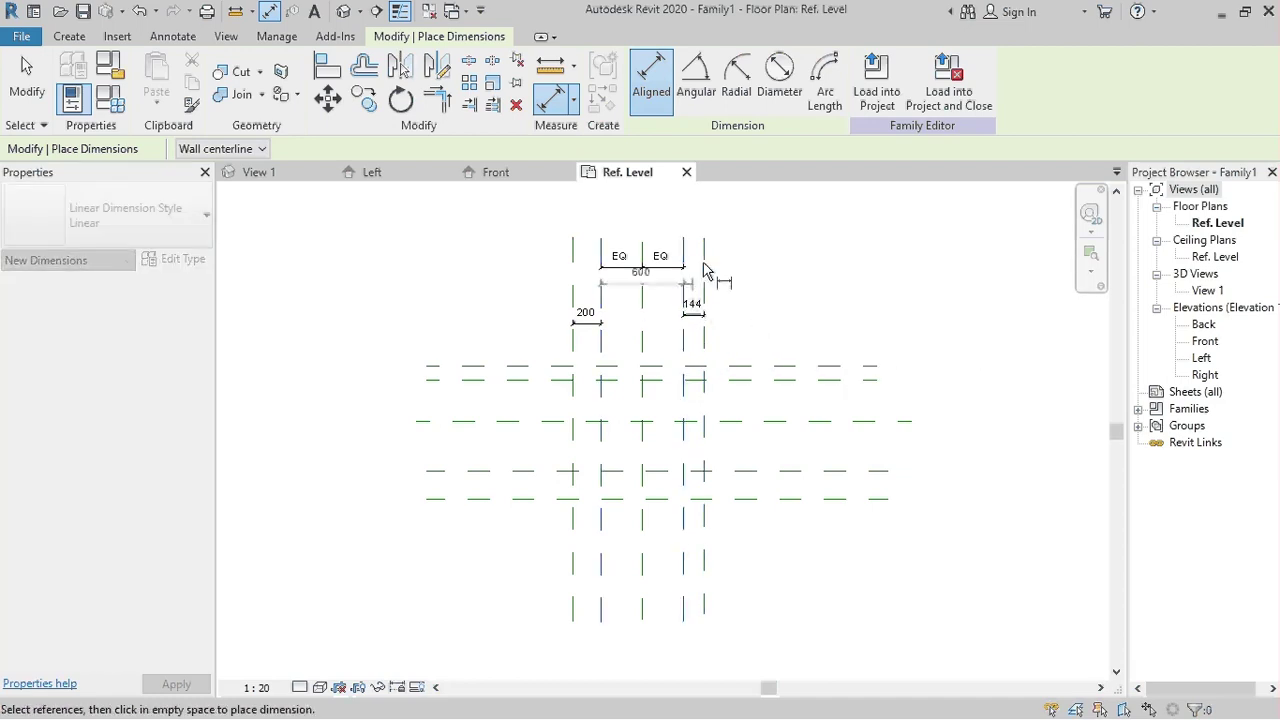
left_click(745, 230)
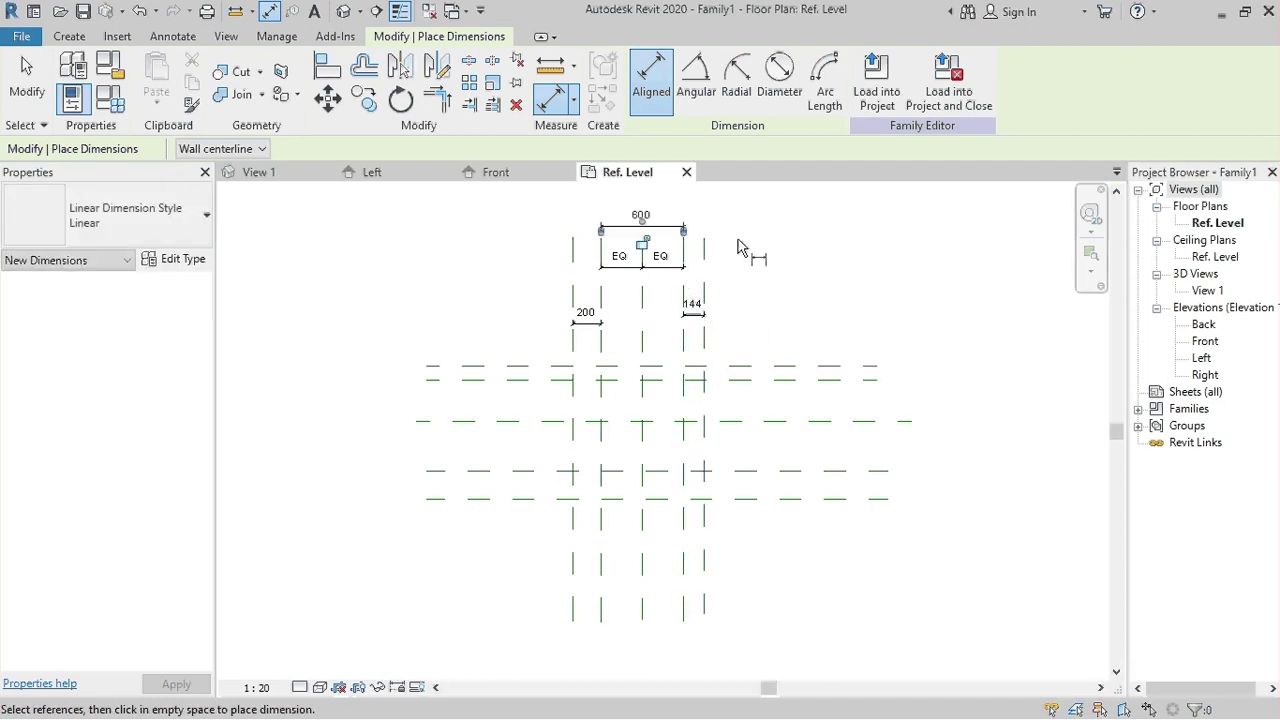
Dimension the horizontal planes about the centre line with EQ and add the 722 overall height
left_click(560, 388)
left_click(563, 422)
left_click(566, 470)
left_click(528, 462)
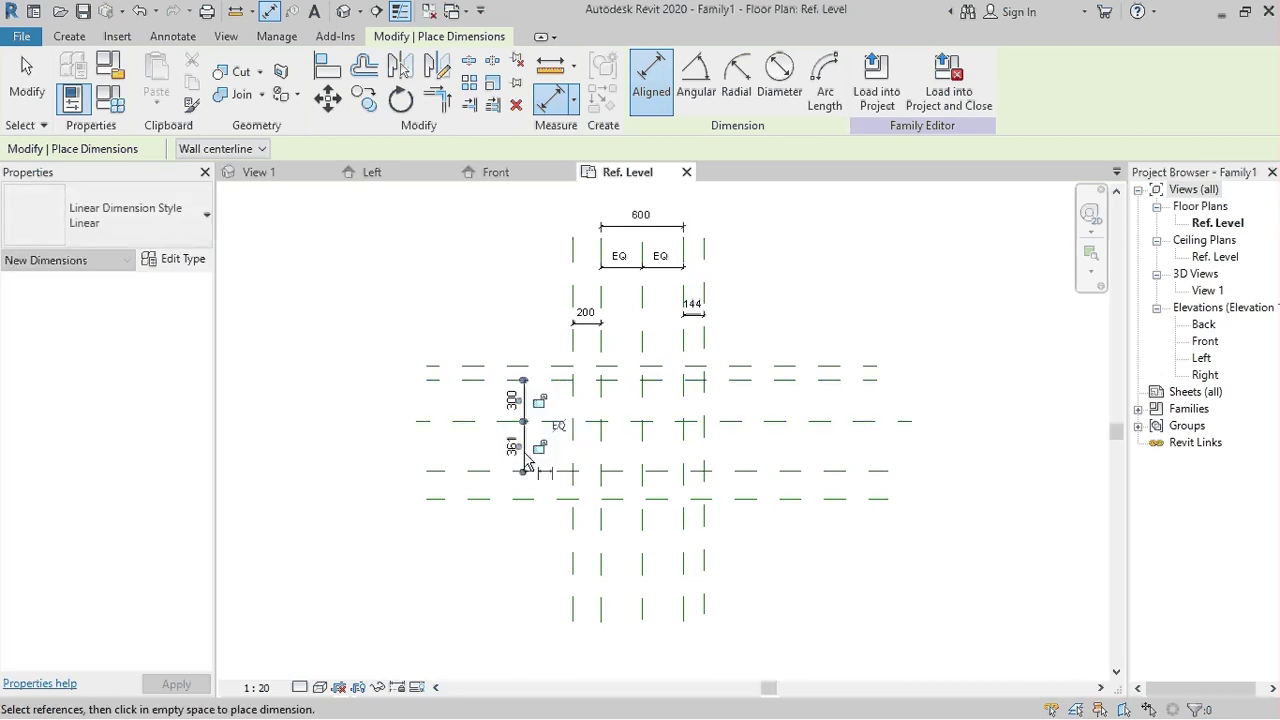
left_click(558, 425)
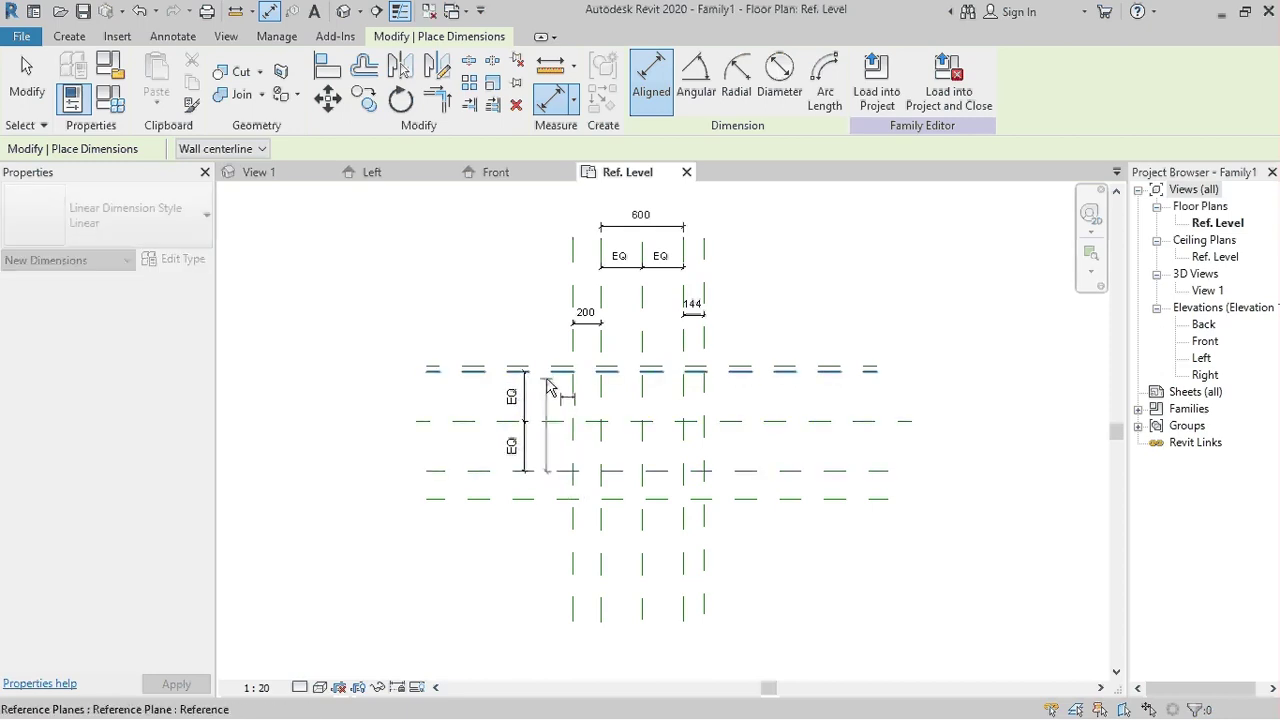
left_click(483, 400)
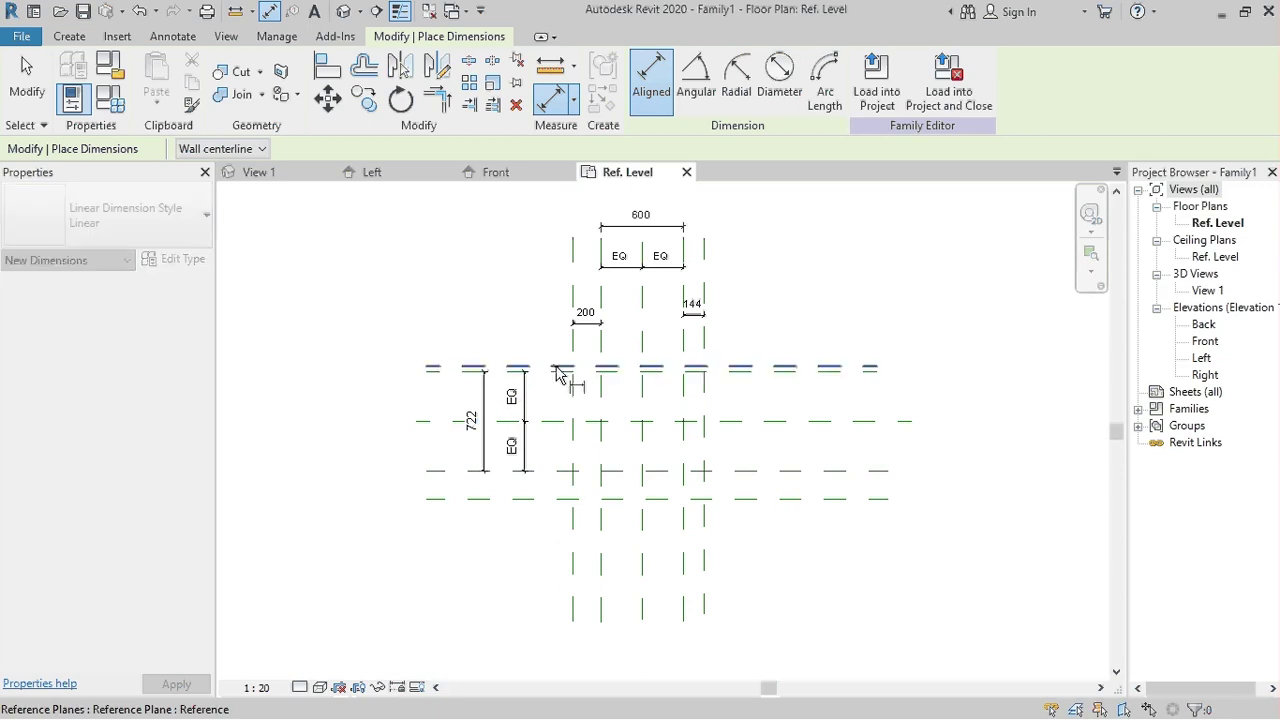
Add the 200 bottom offset dimension, then select the 600 width dimension
scroll(558, 375, "up", 3)
scroll(554, 390, "up", 2)
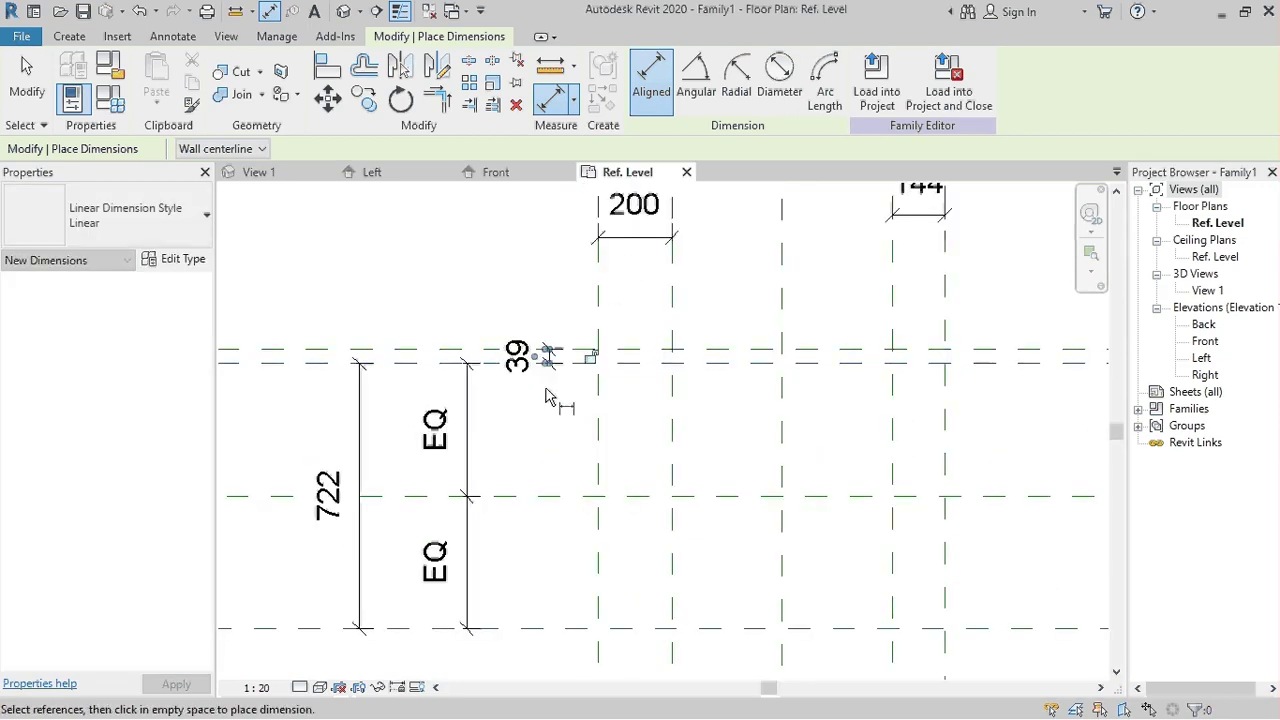
scroll(565, 262, "down", 2)
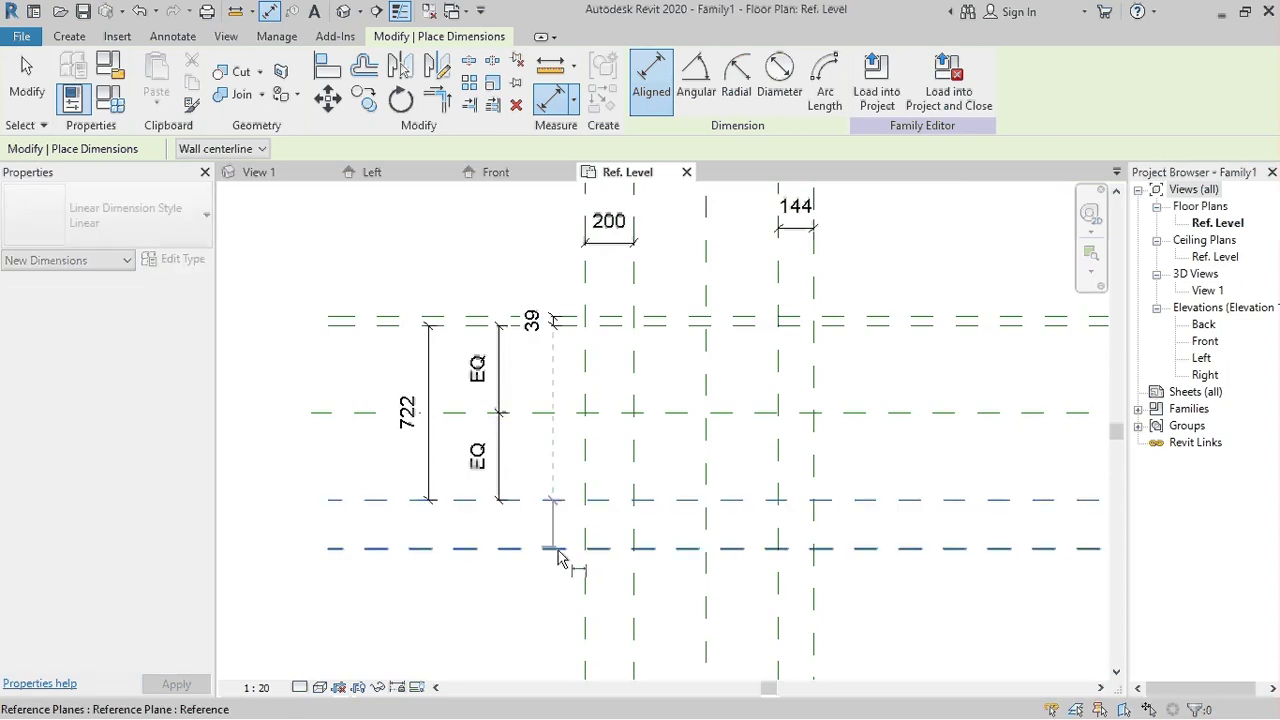
left_click(558, 548)
left_click(553, 523)
key("Escape")
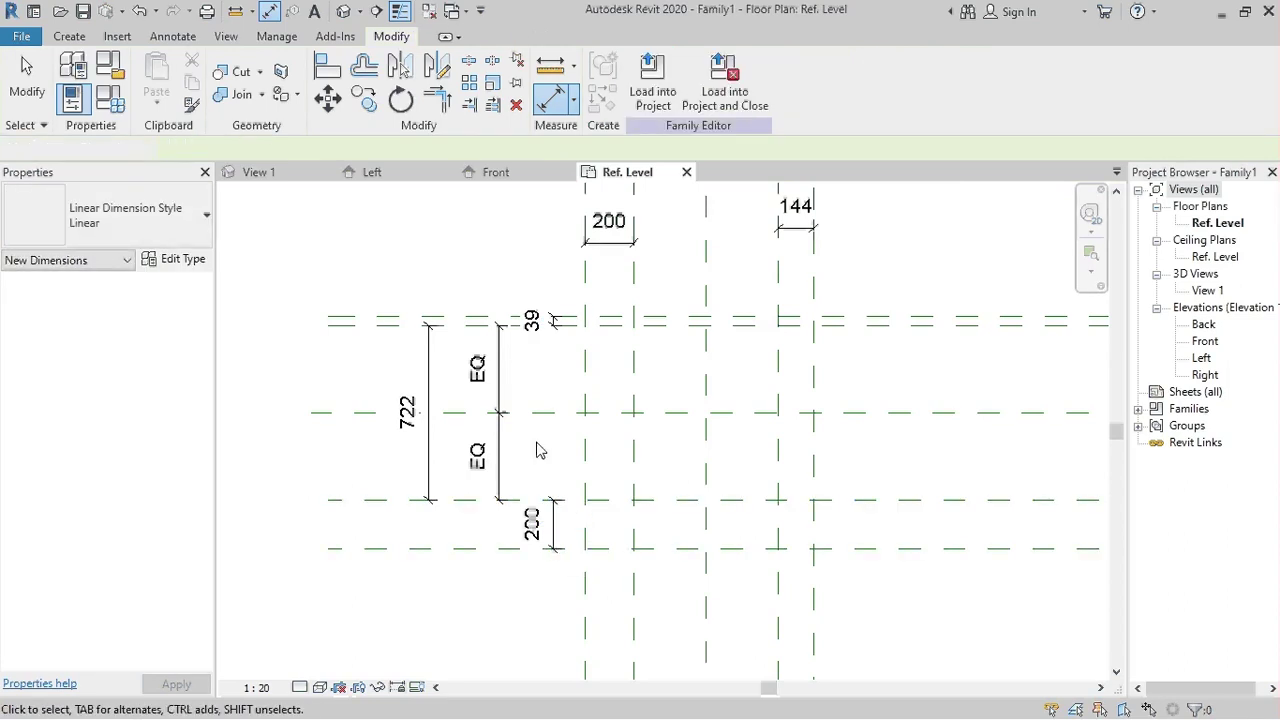
scroll(538, 450, "down", 3)
key("Escape")
left_click(628, 245)
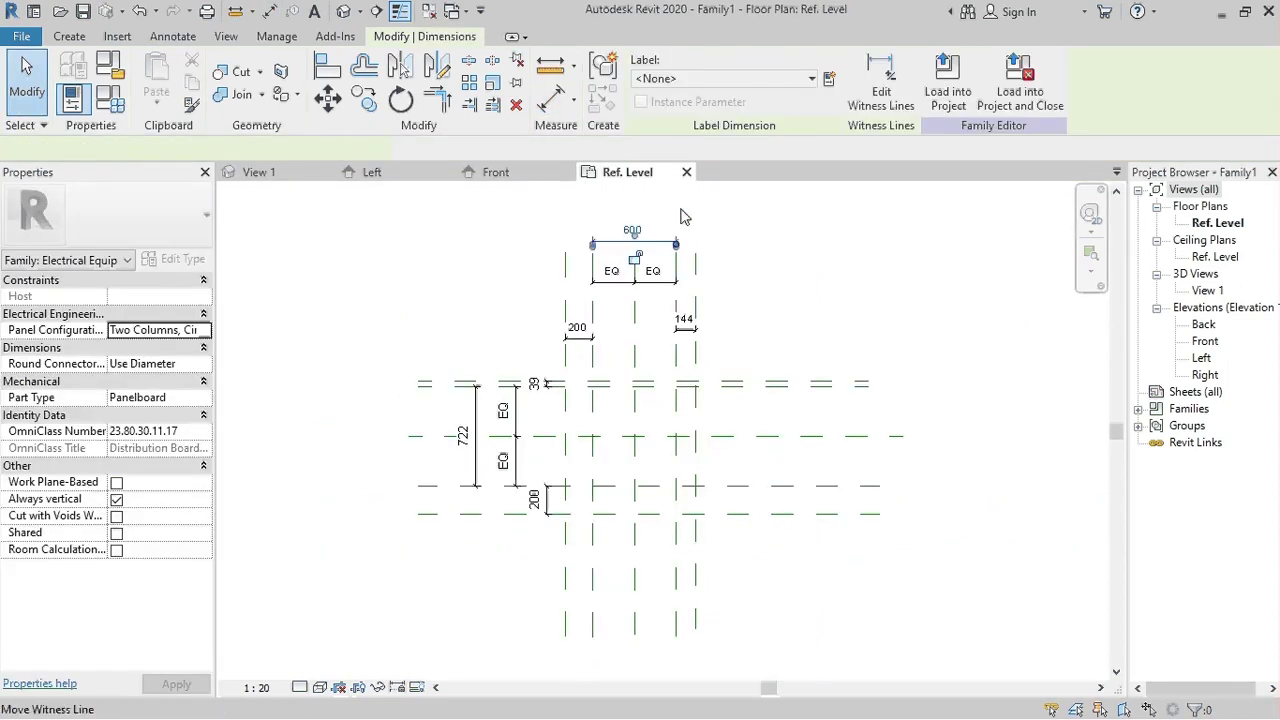
Label the 600 dimension with a new Length instance parameter
left_click(830, 80)
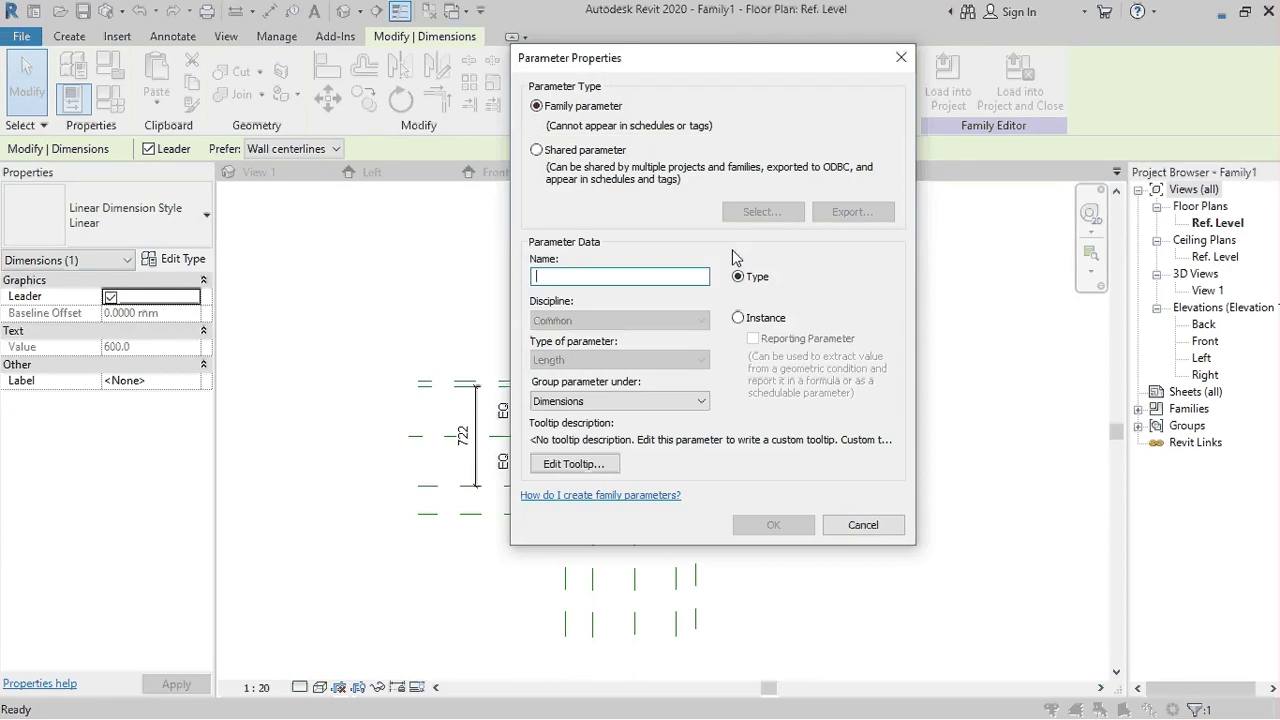
type("Length")
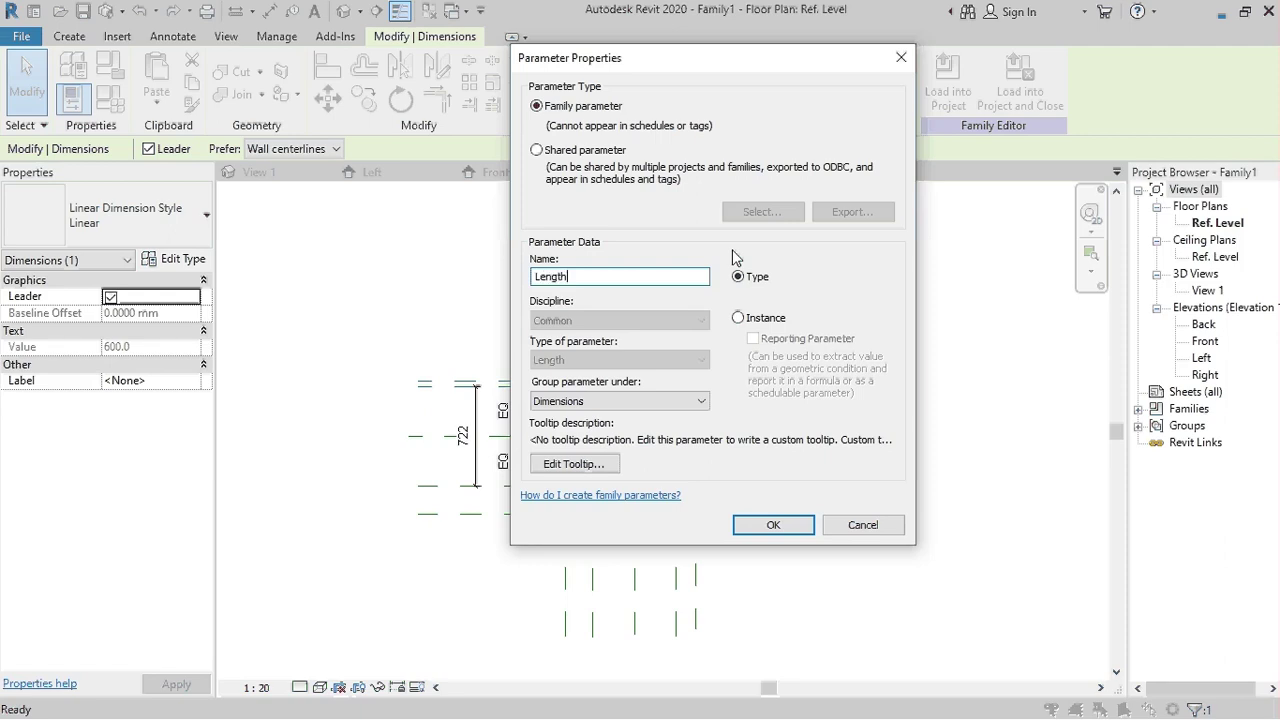
left_click(738, 318)
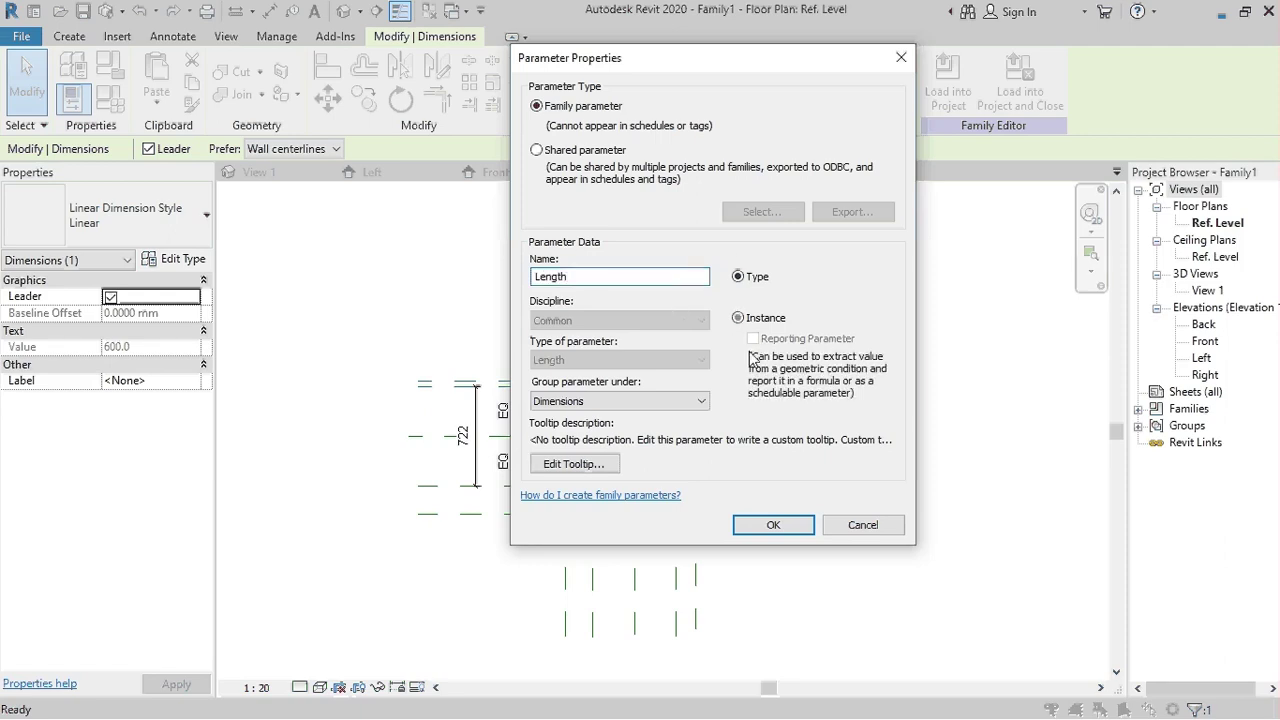
left_click(774, 525)
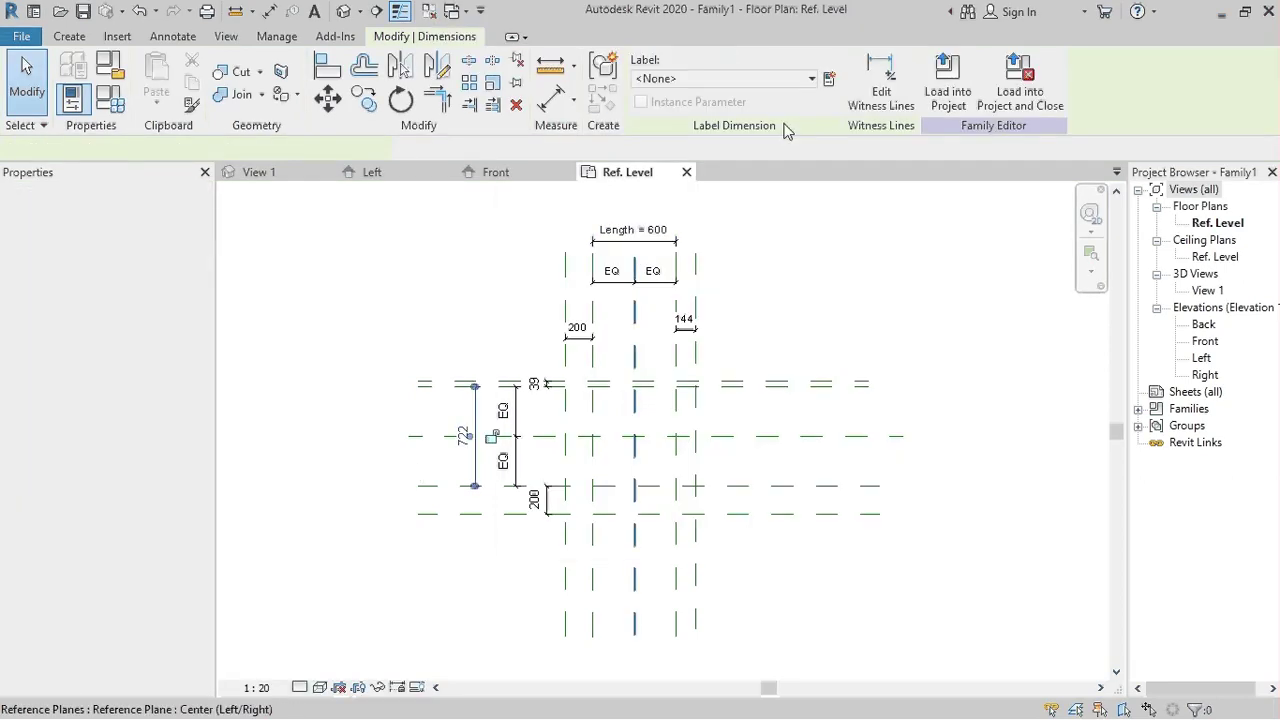
Label the 722 dimension with a new Width instance parameter
left_click(828, 79)
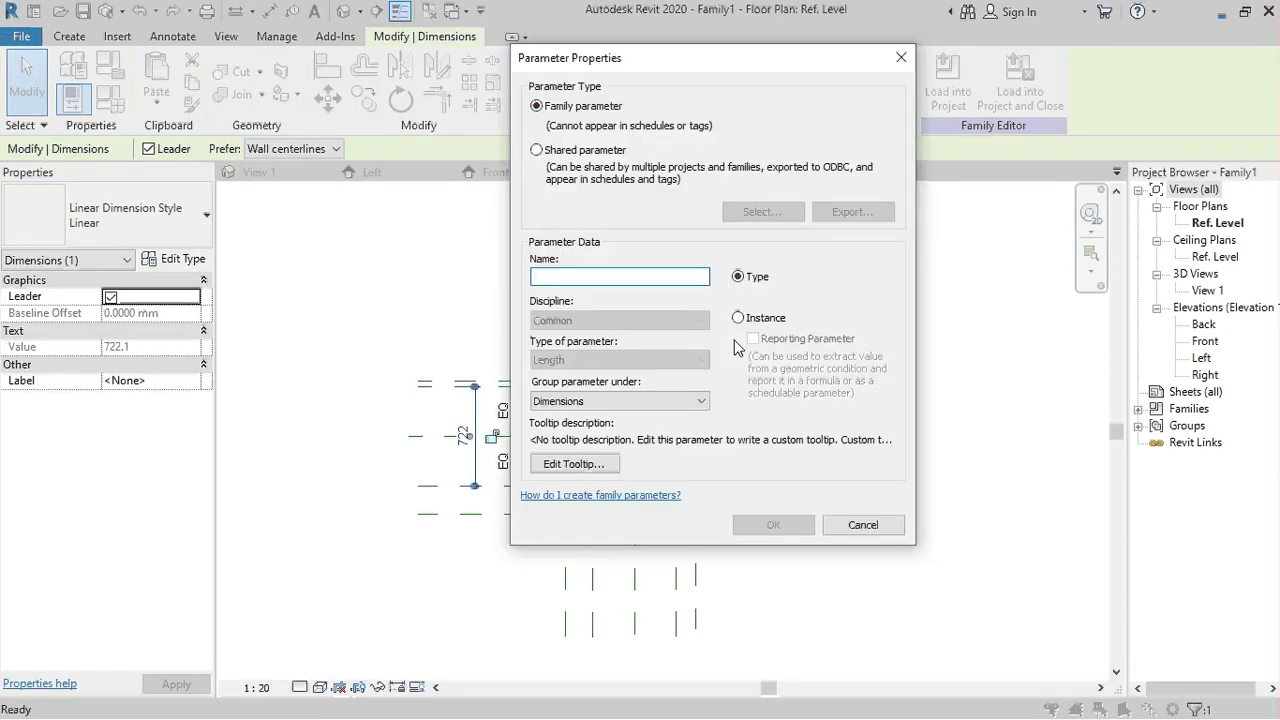
type("Wi")
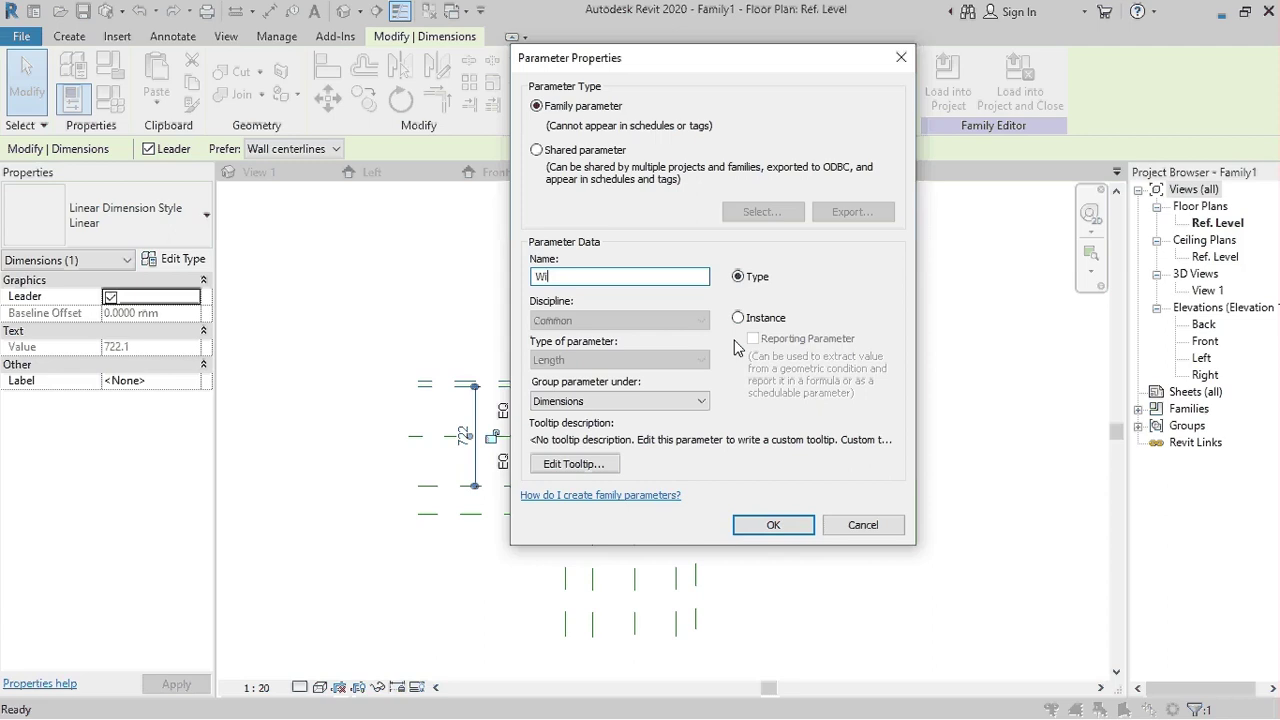
type("dth")
left_click(738, 317)
left_click(763, 525)
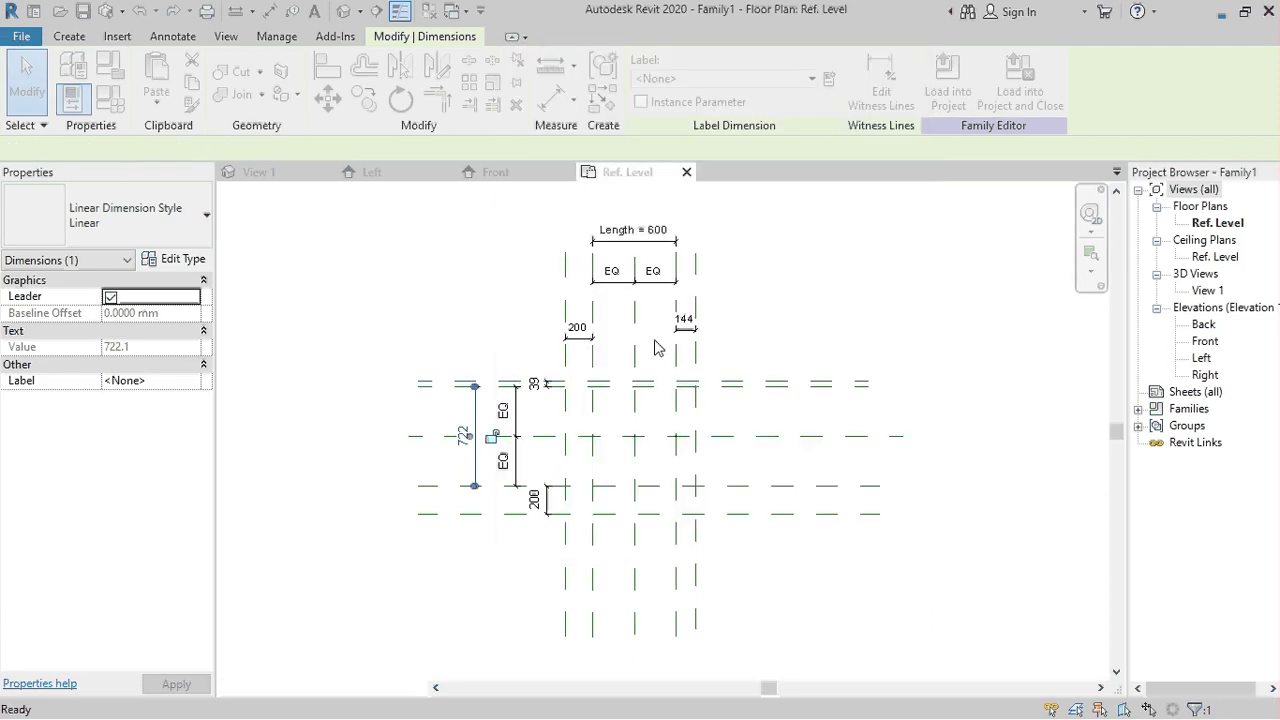
left_click(650, 230)
Set Length to 150
left_click(652, 230)
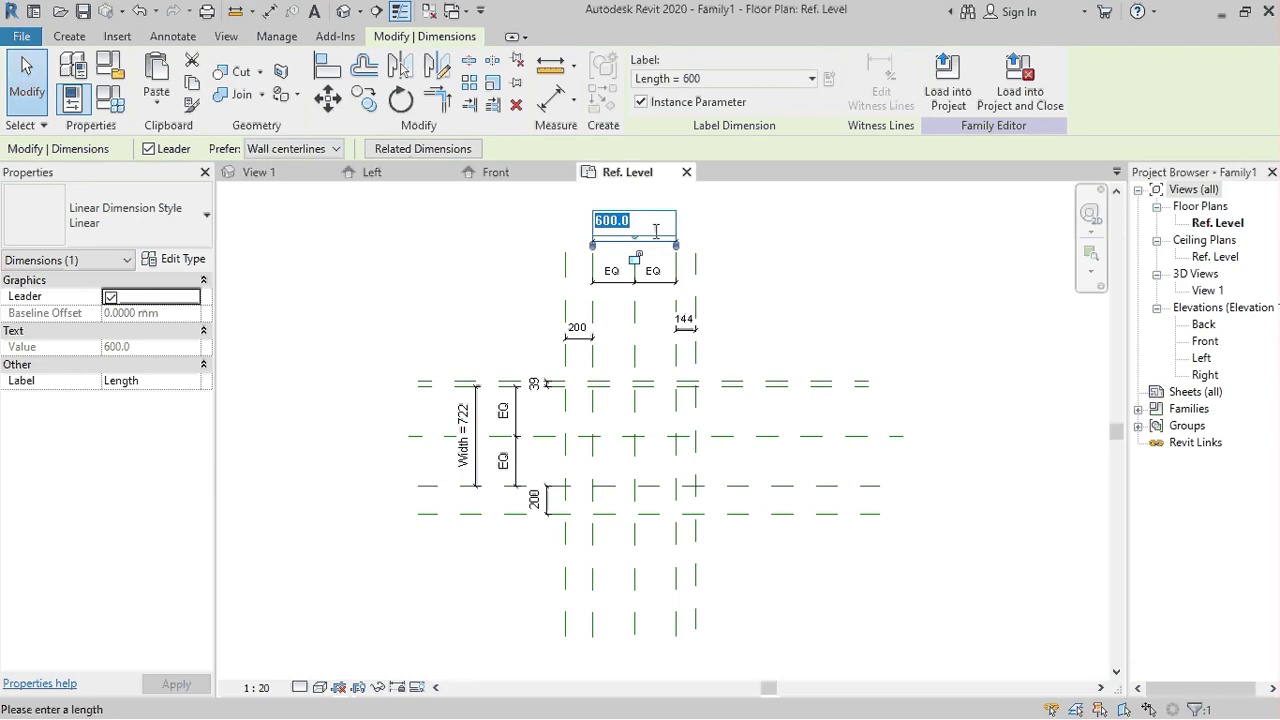
type("150")
key("Return")
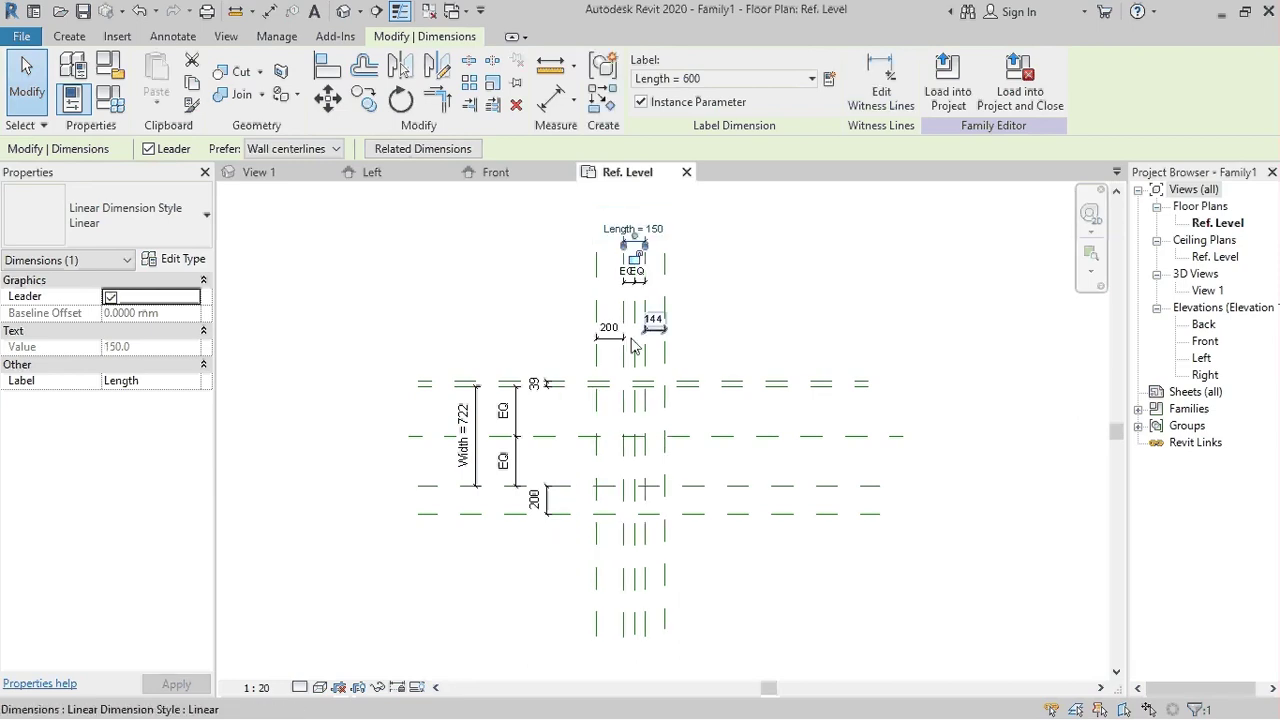
Change the 200 left and 144 right reference-plane offsets to 50
left_click(633, 345)
scroll(633, 340, "up", 2)
left_click(600, 325)
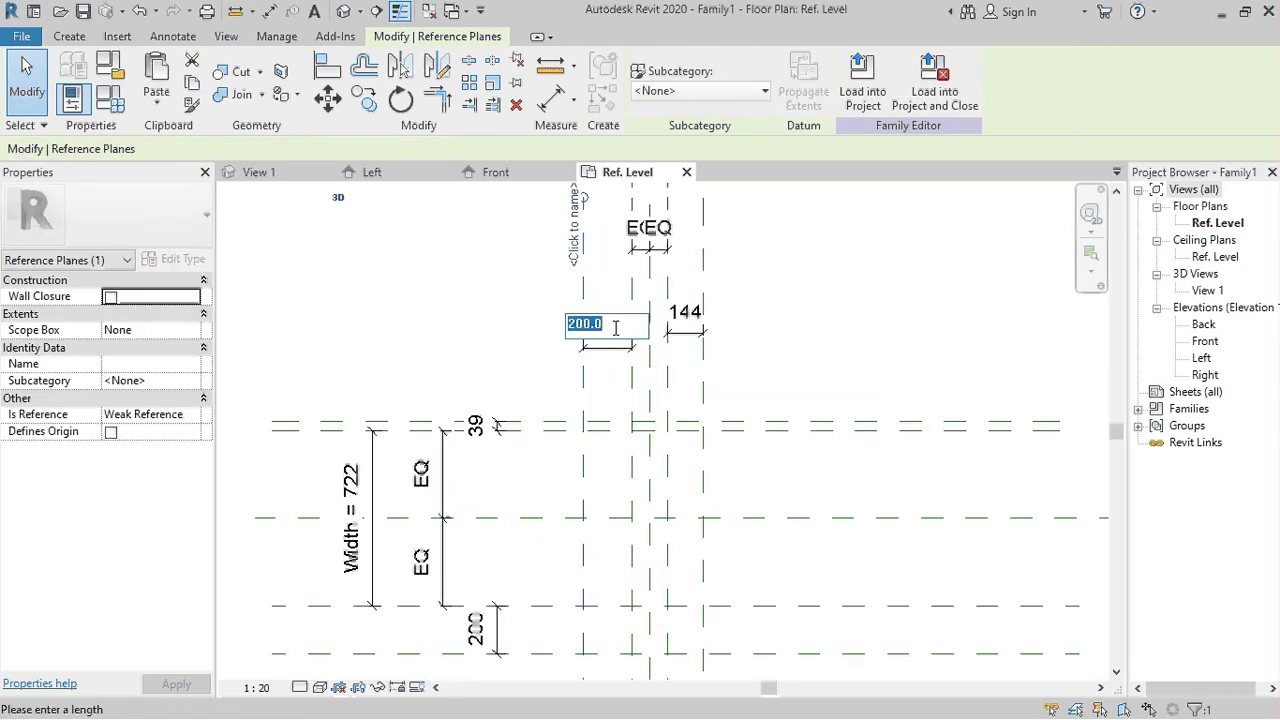
type("50")
key("Return")
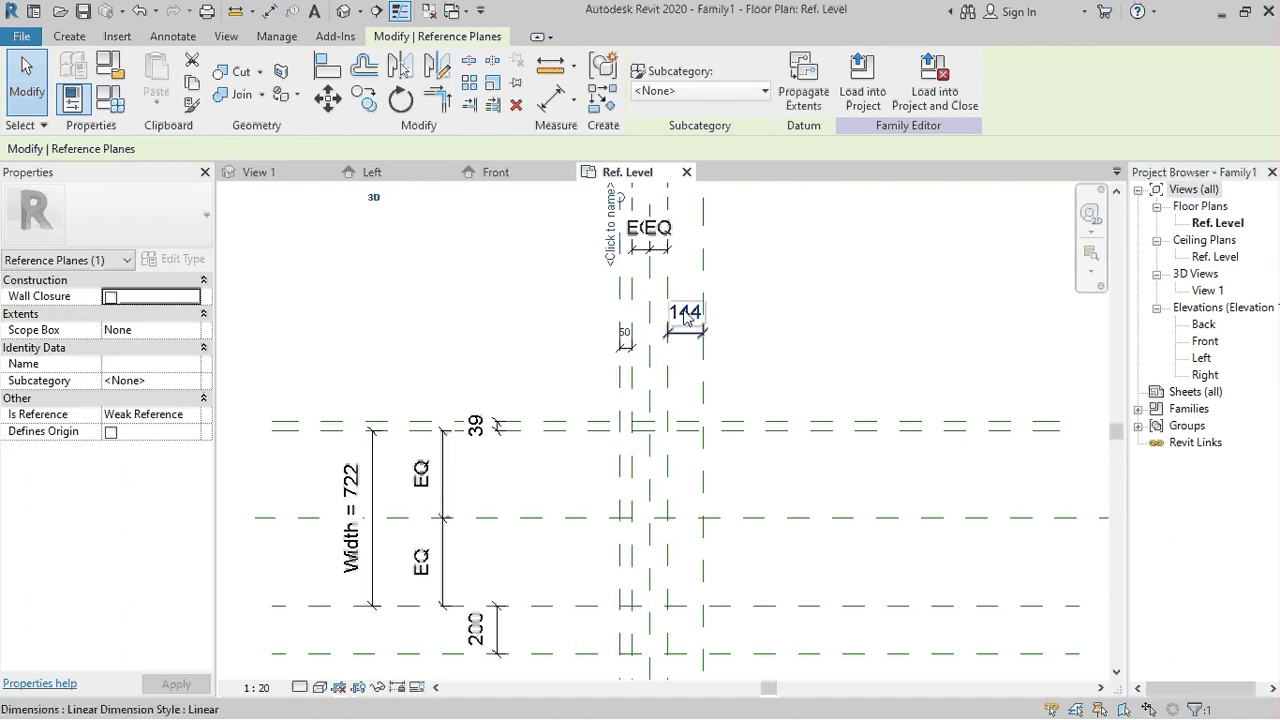
left_click(686, 318)
left_click(703, 287)
left_click(684, 312)
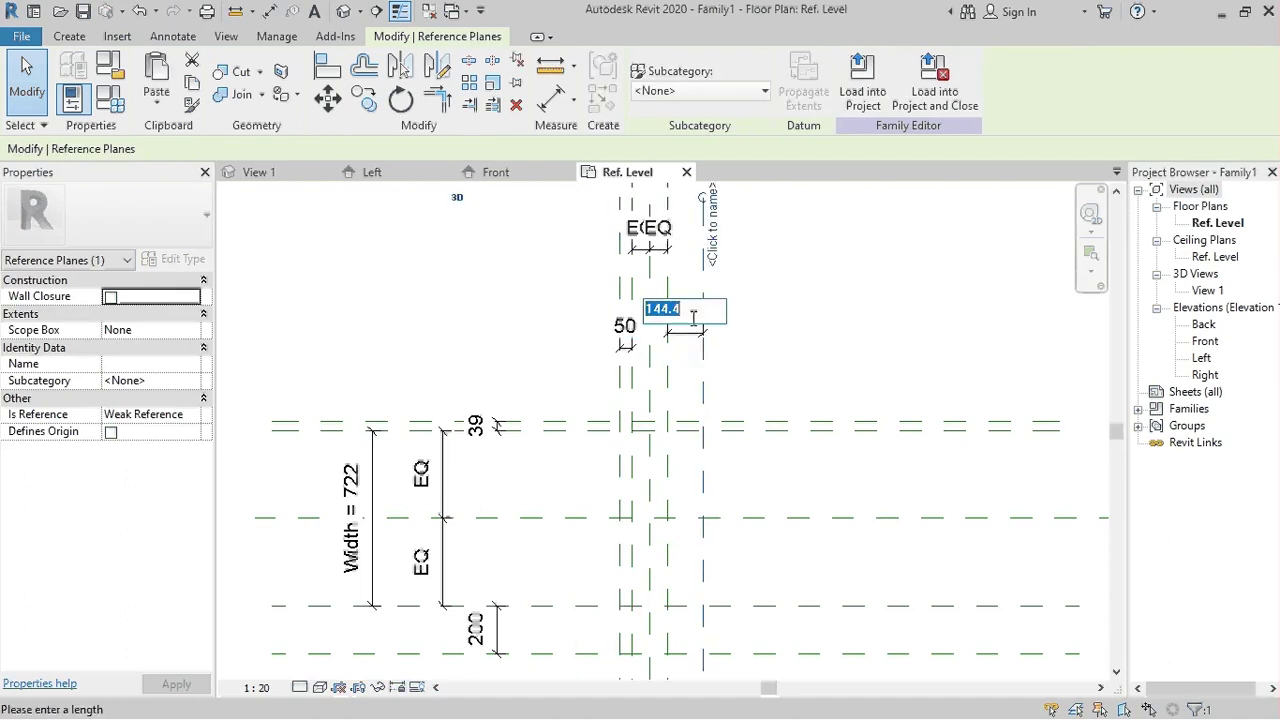
type("50")
key("Return")
Set Width to 150
scroll(576, 357, "down", 1)
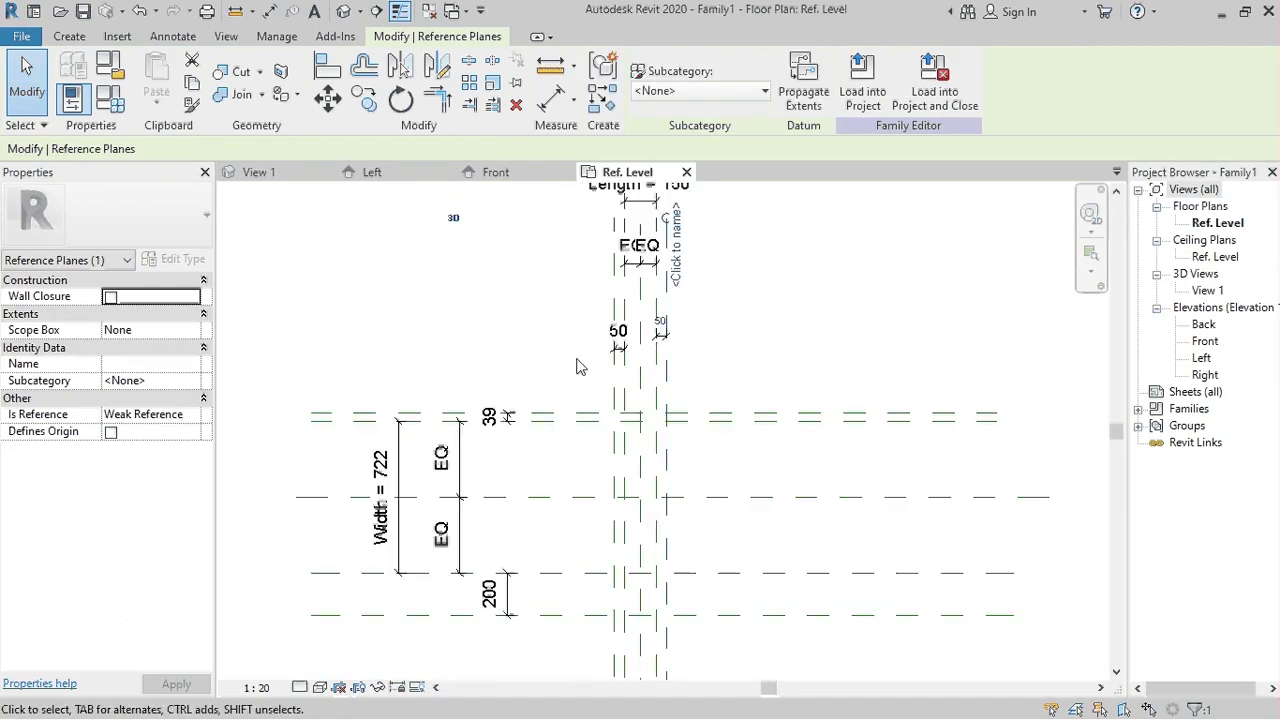
scroll(576, 357, "down", 1)
left_click(420, 455)
left_click(418, 459)
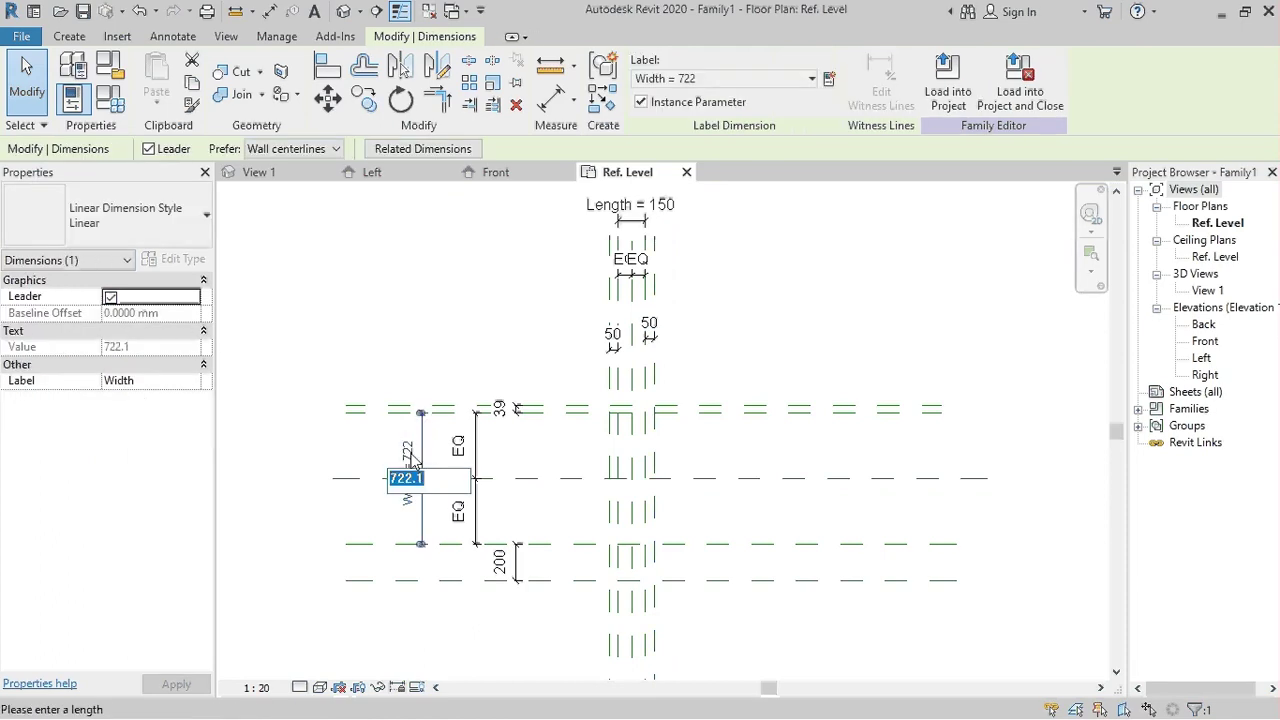
type("150")
key("Return")
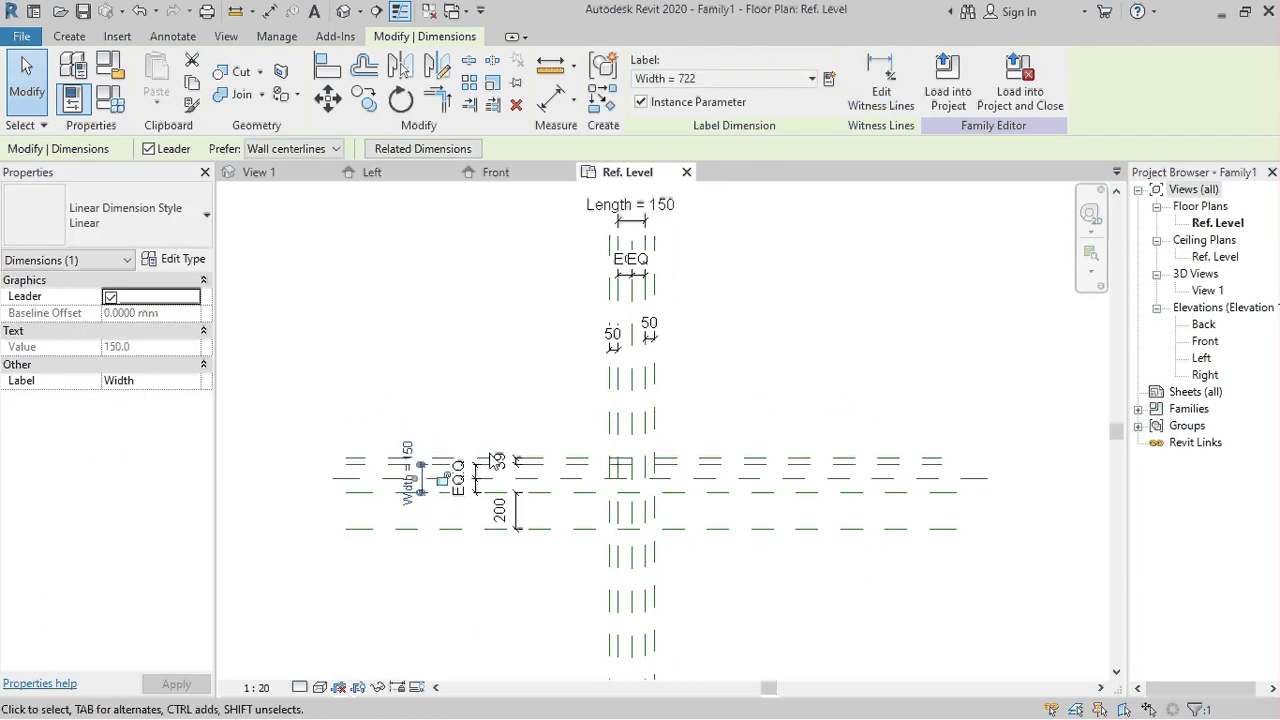
Change the 39 and lower 200 reference-plane offsets to 50
scroll(588, 428, "up", 2)
scroll(588, 428, "up", 1)
left_click(540, 417)
left_click(500, 424)
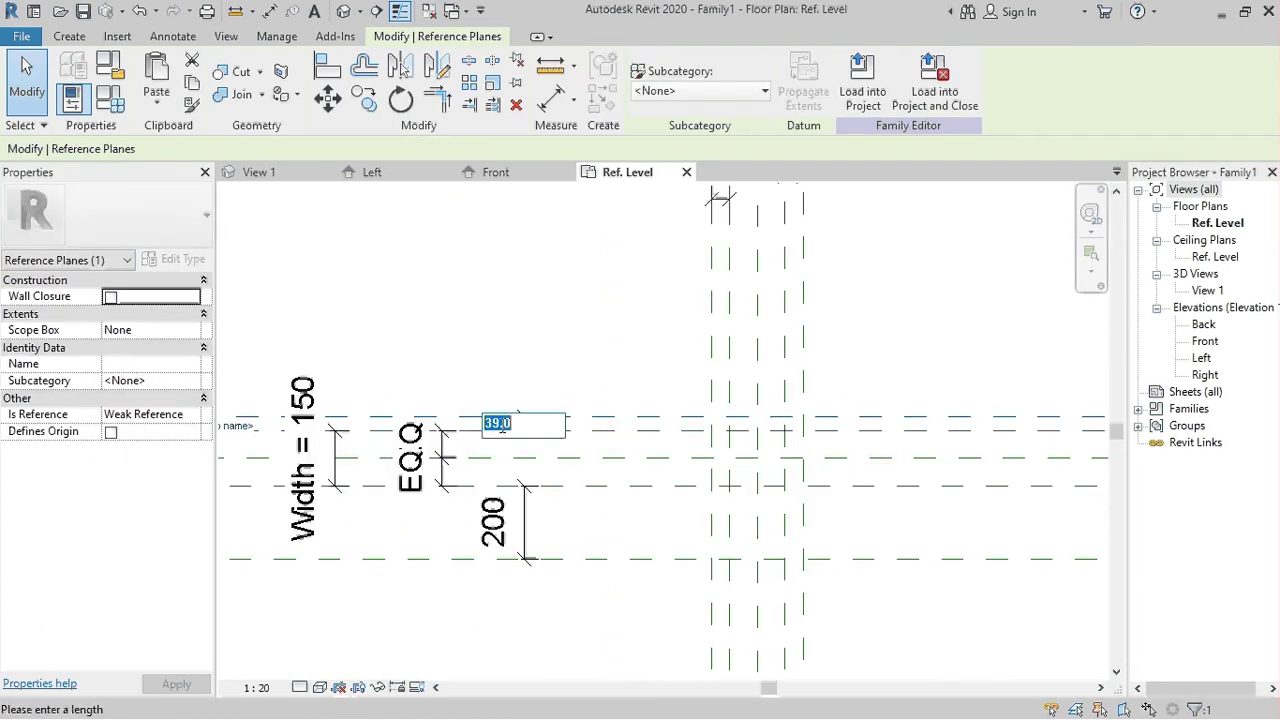
type("50")
key("Return")
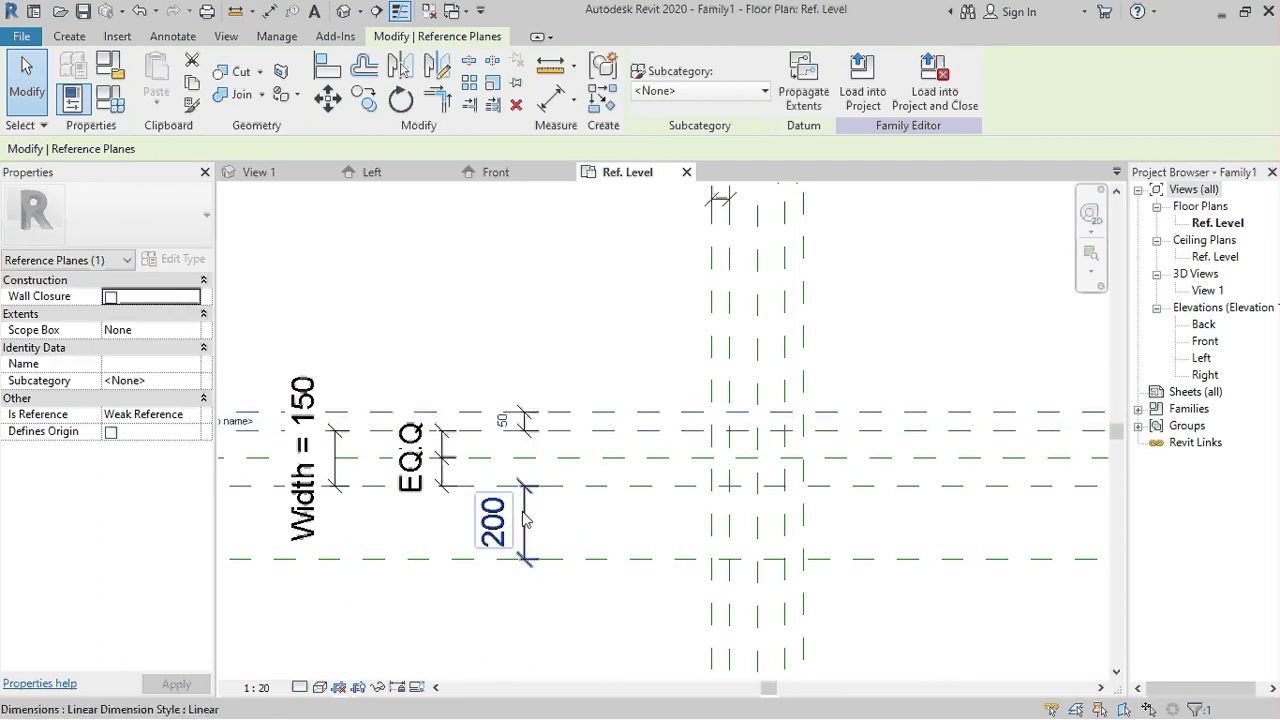
left_click(524, 520)
left_click(598, 559)
left_click(495, 521)
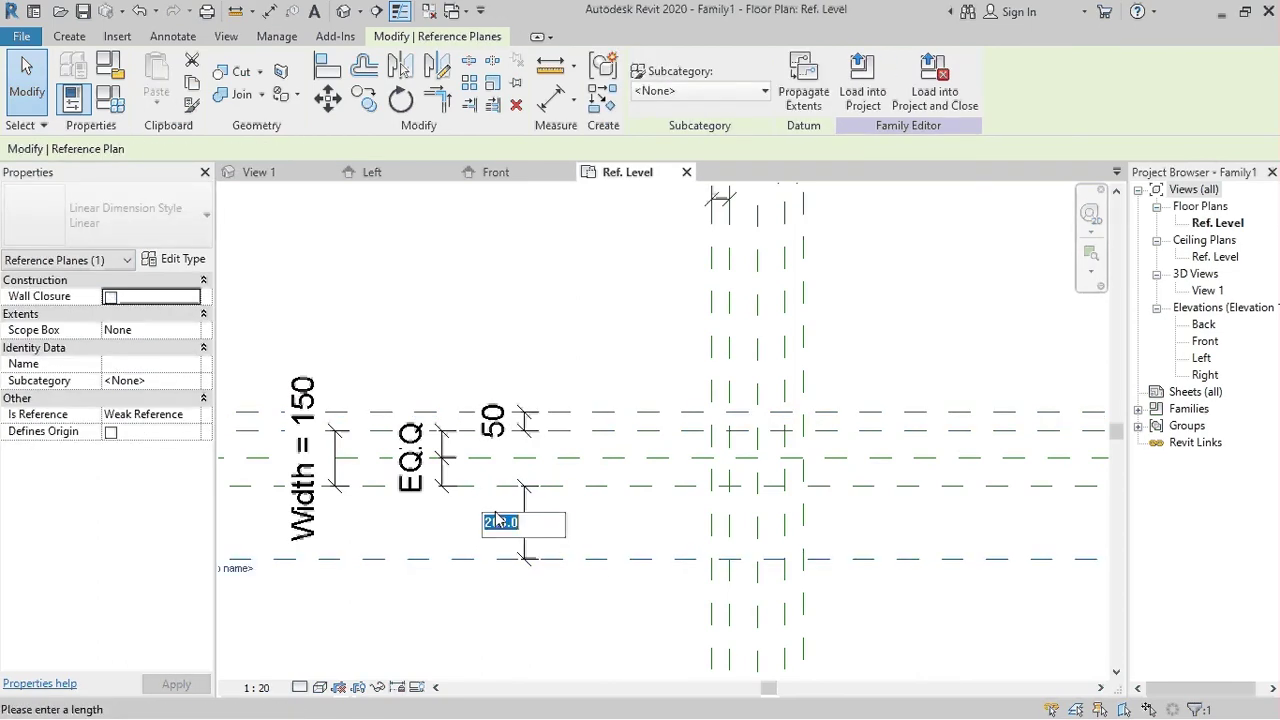
type("50")
key("Return")
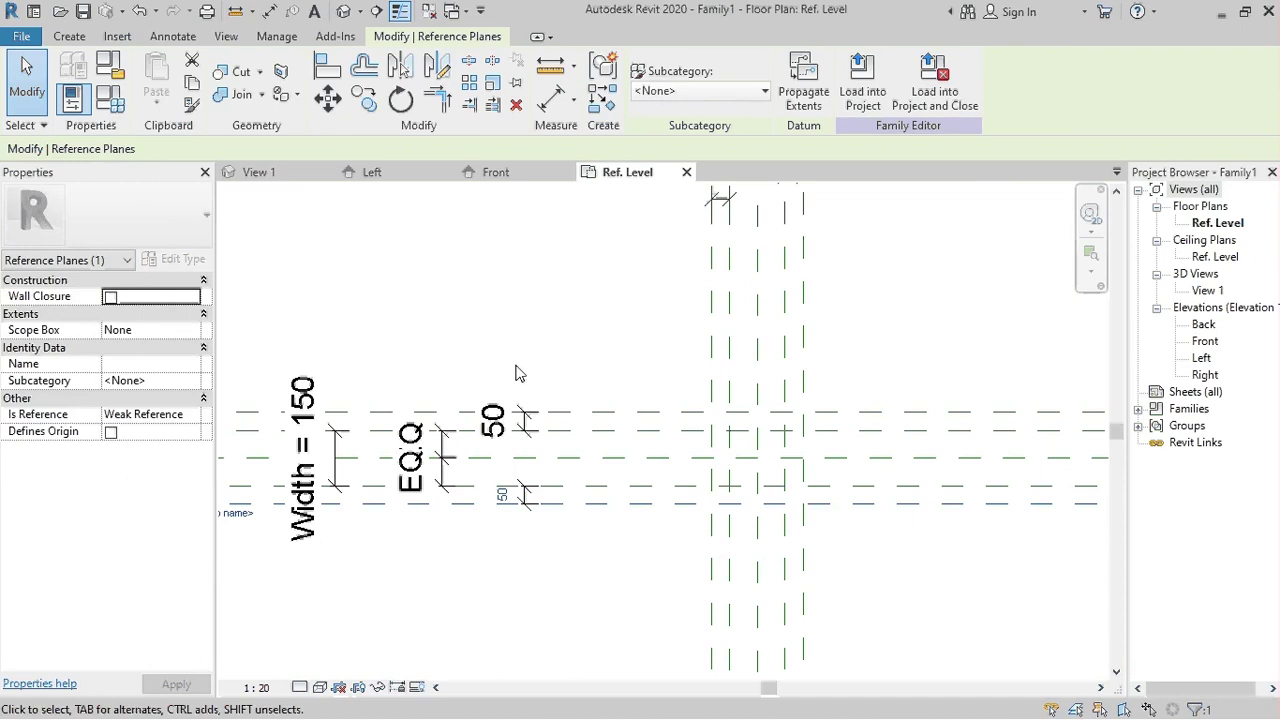
scroll(517, 368, "down", 1)
scroll(677, 432, "up", 5)
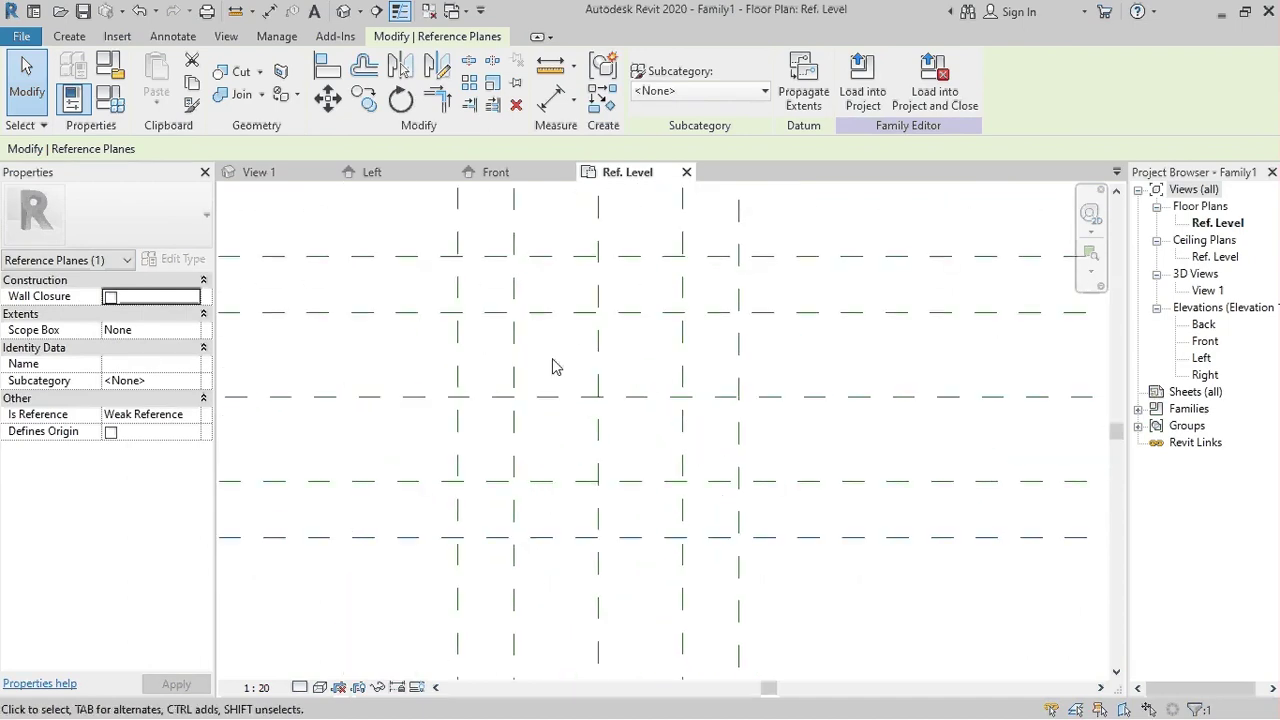
left_click(551, 363)
scroll(637, 350, "down", 1)
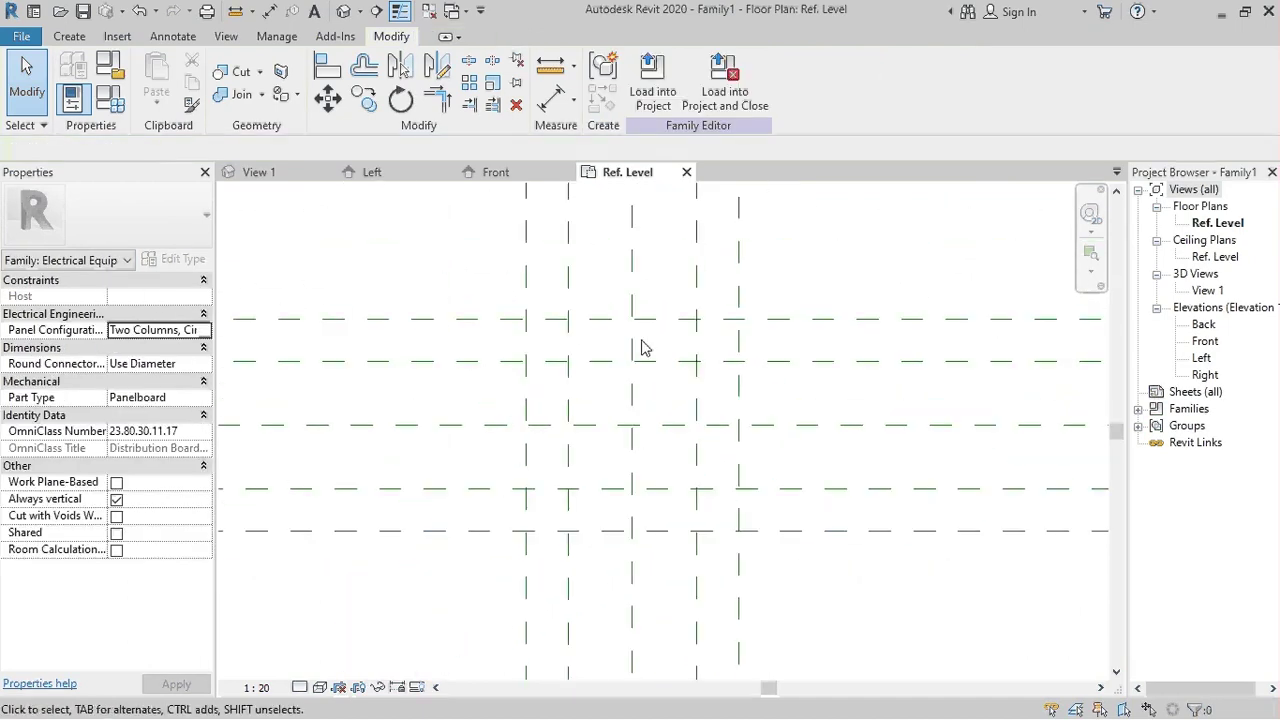
Start an extrusion sketch with a 150 inner square and a larger outer square on the reference planes
left_click(69, 36)
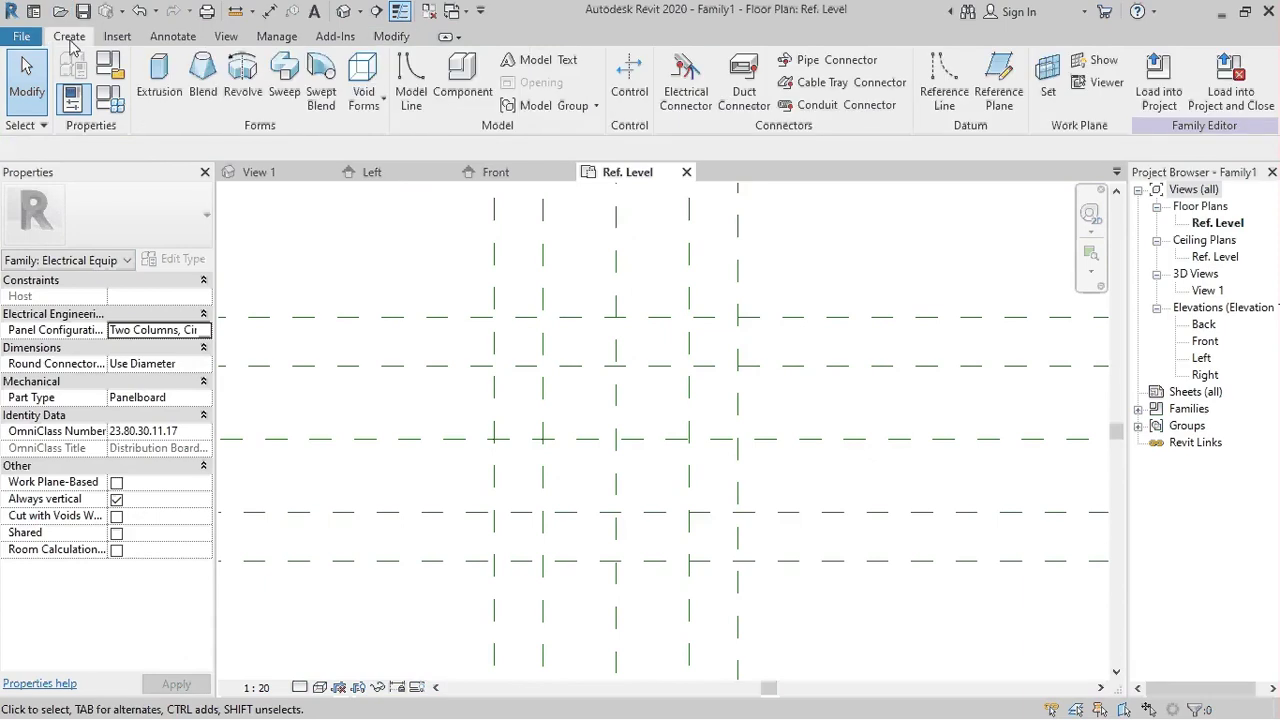
left_click(152, 85)
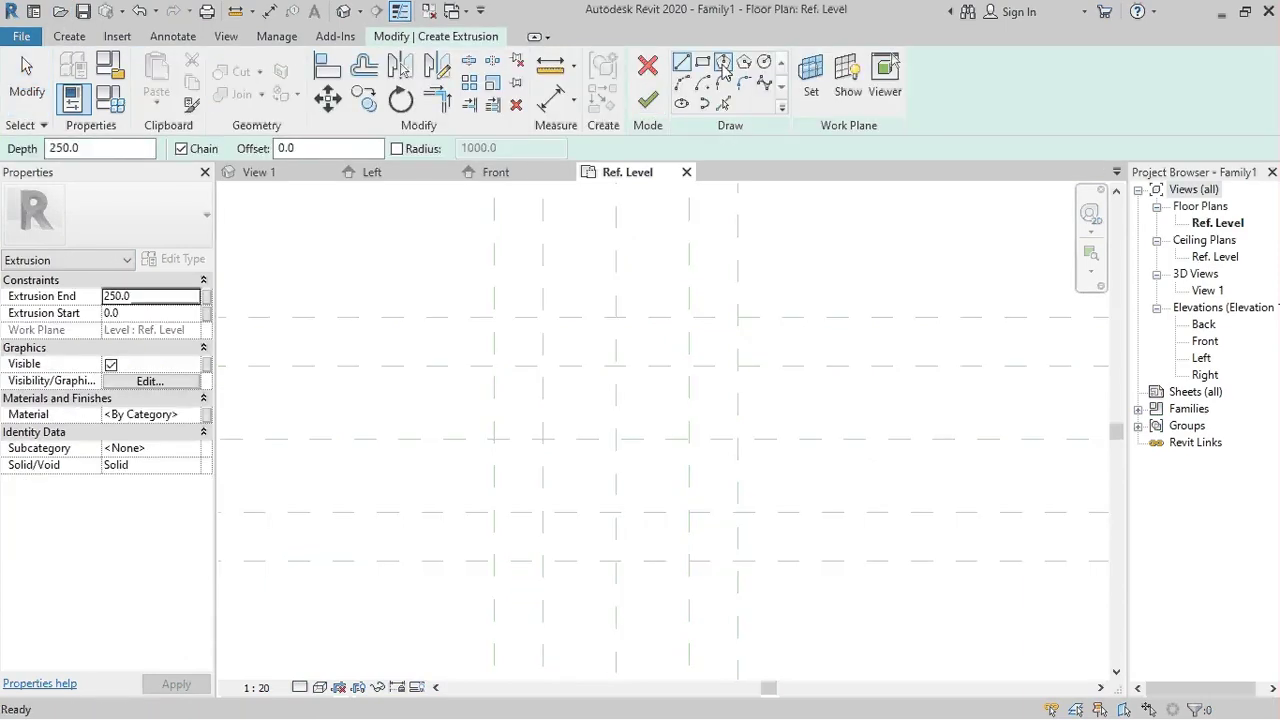
left_click(703, 62)
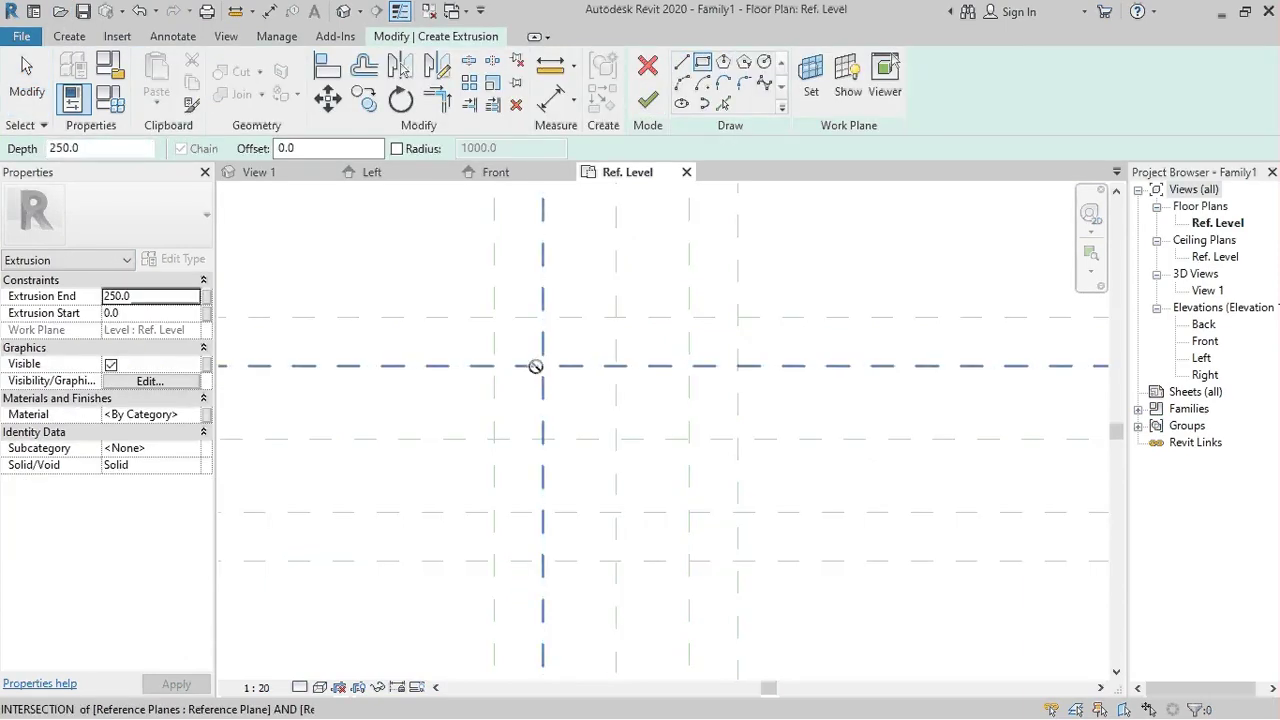
left_click(543, 366)
left_click(689, 512)
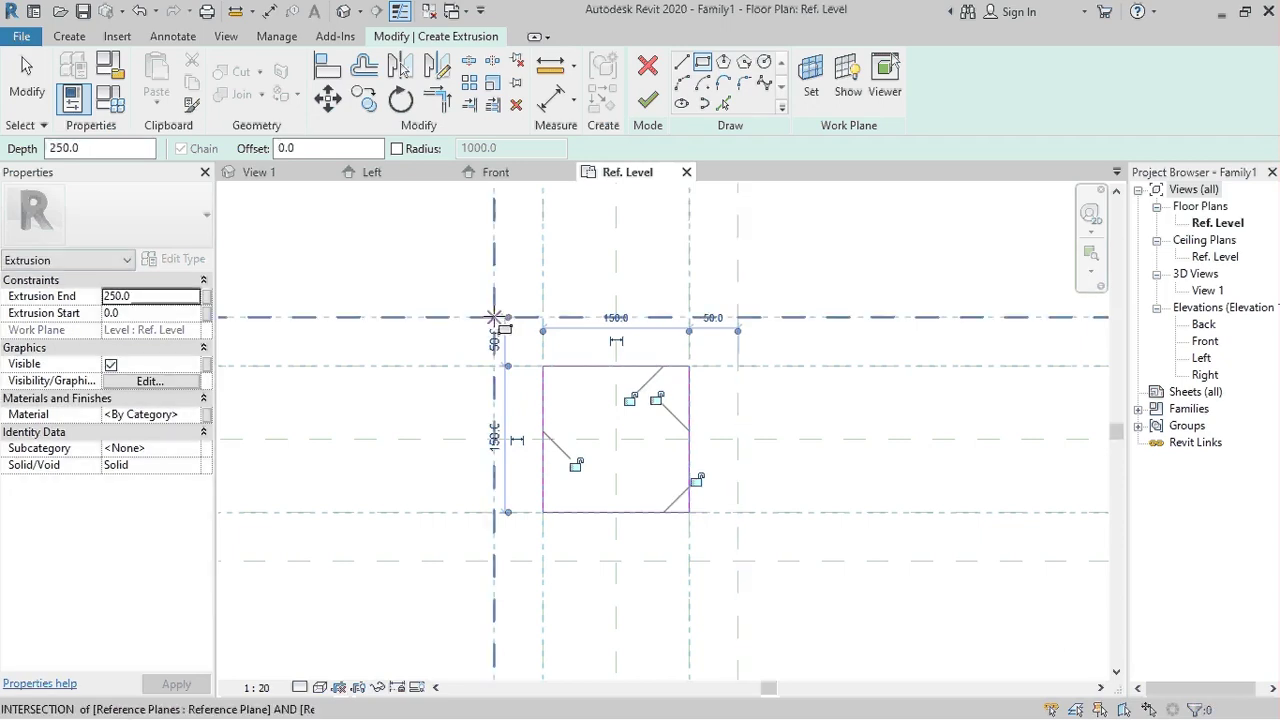
left_click(494, 318)
left_click(738, 561)
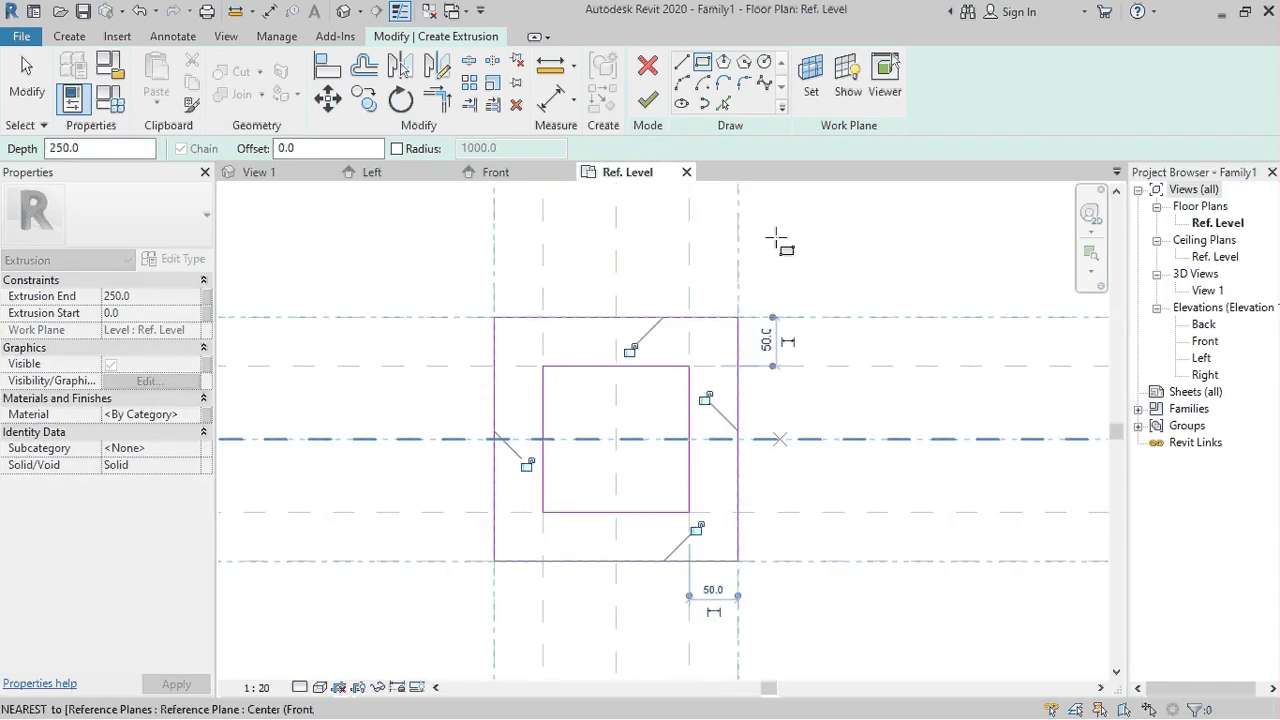
Draw a short horizontal line from the outer square's left edge toward the inner square
left_click(681, 61)
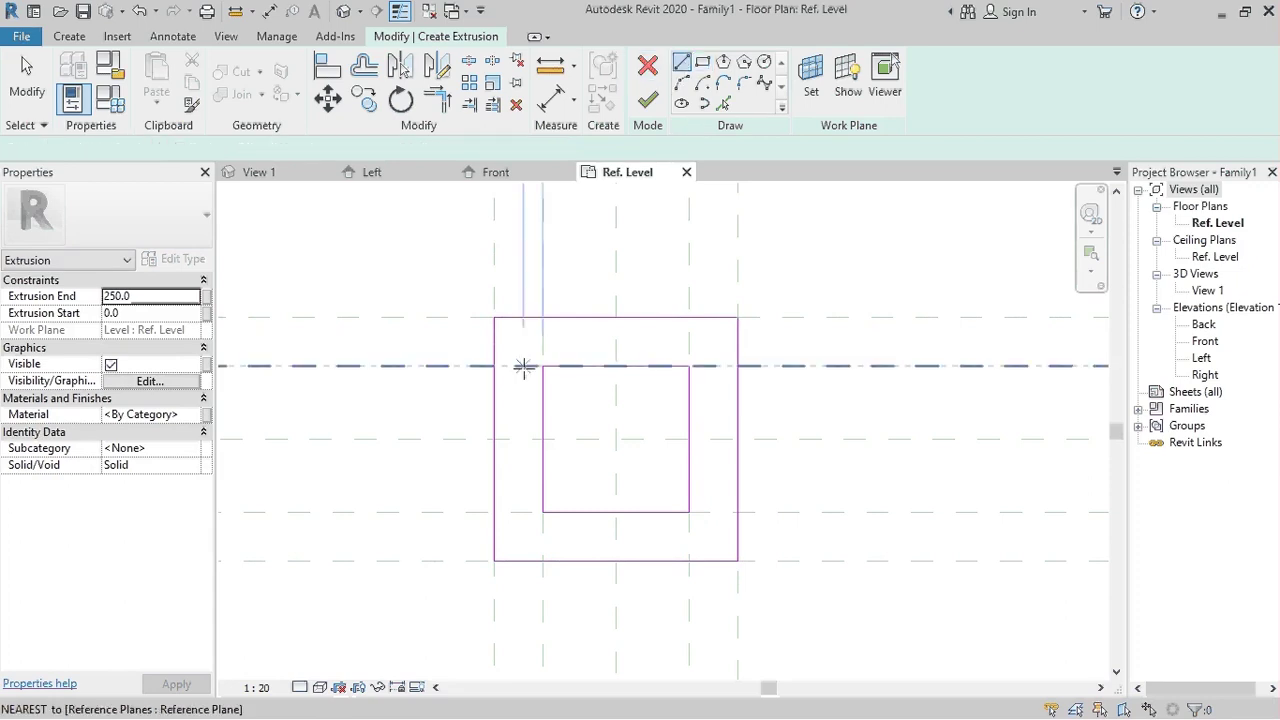
left_click(493, 366)
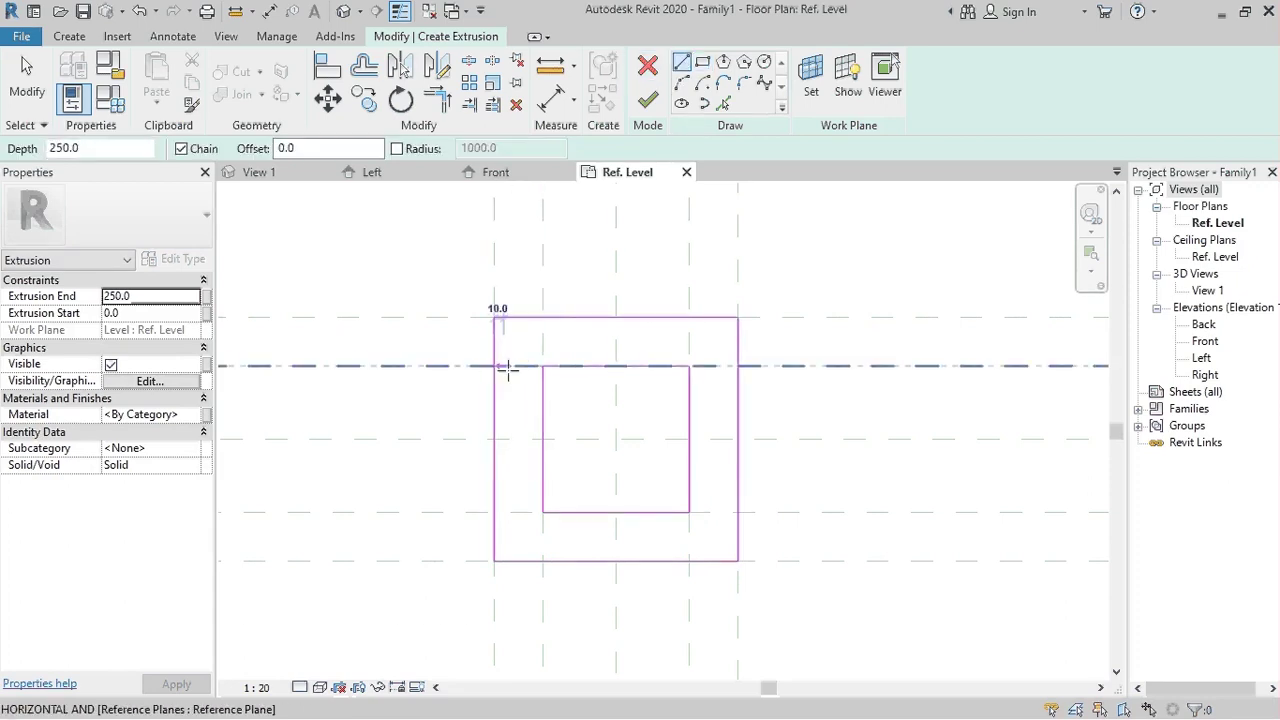
scroll(505, 362, "up", 2)
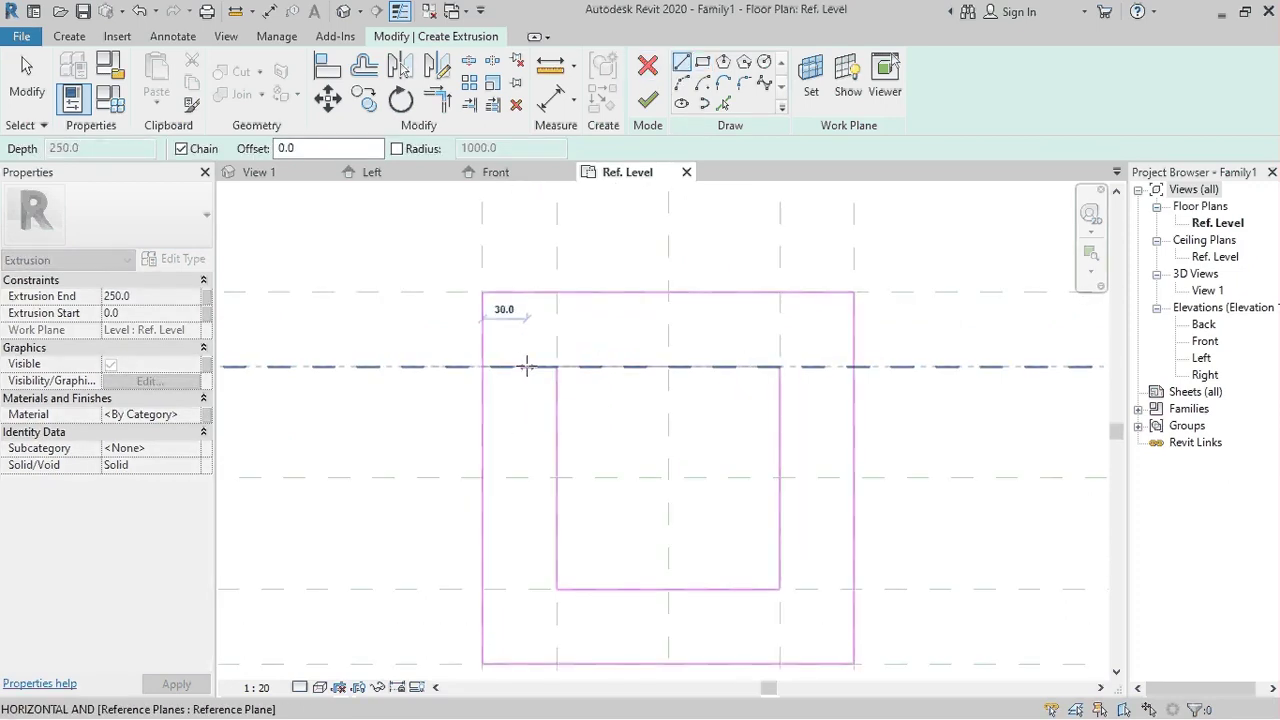
left_click(526, 366)
key("Escape")
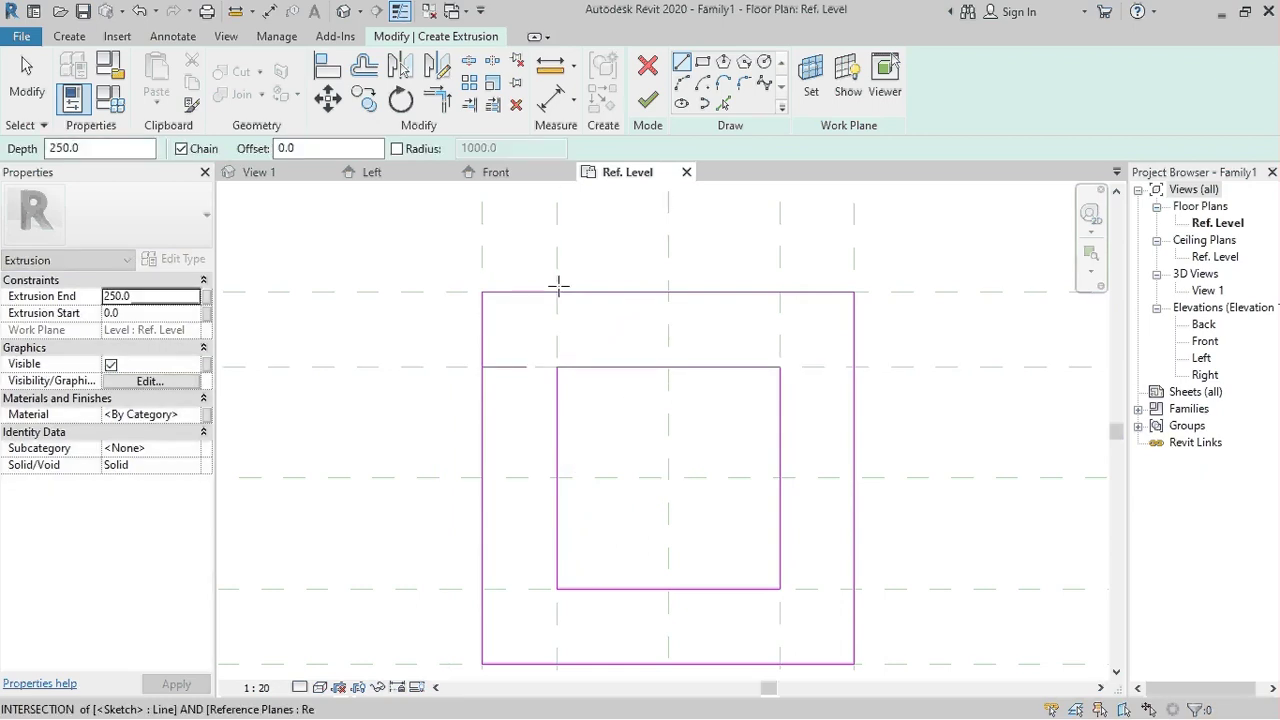
Draw a short vertical line and a diagonal forming the upper-left corner notch
left_click(557, 292)
left_click(558, 337)
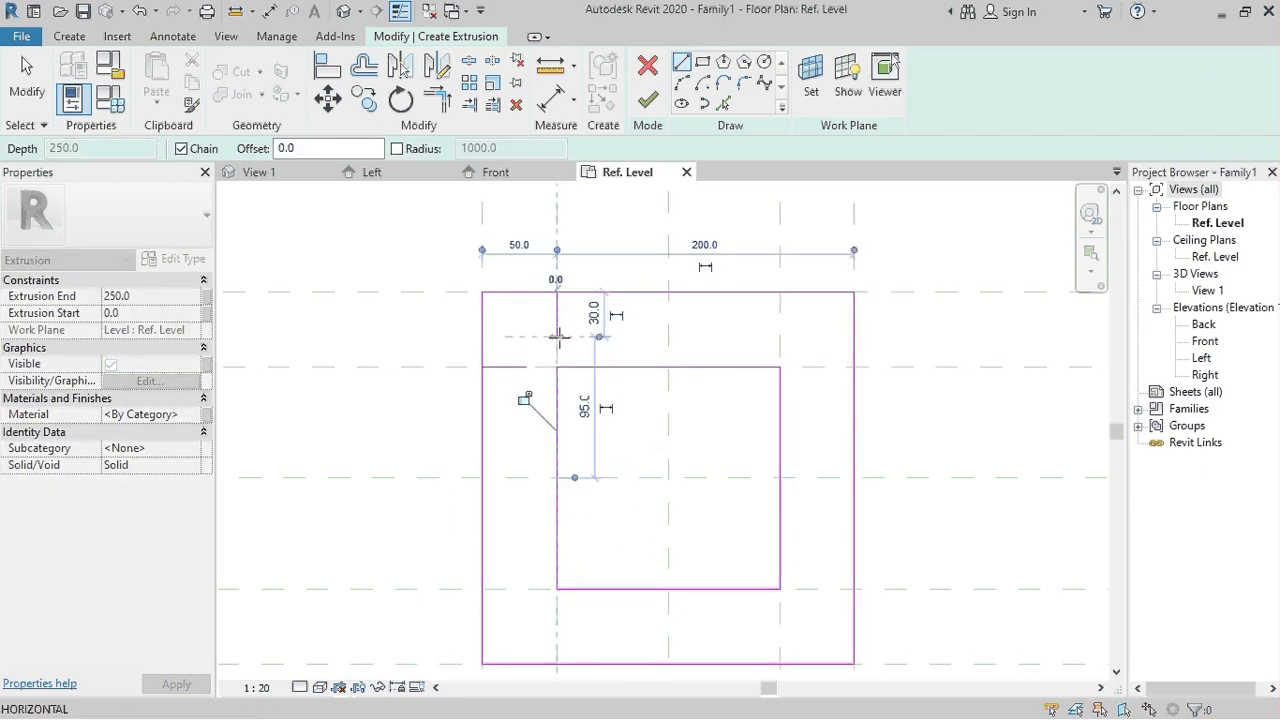
left_click(526, 368)
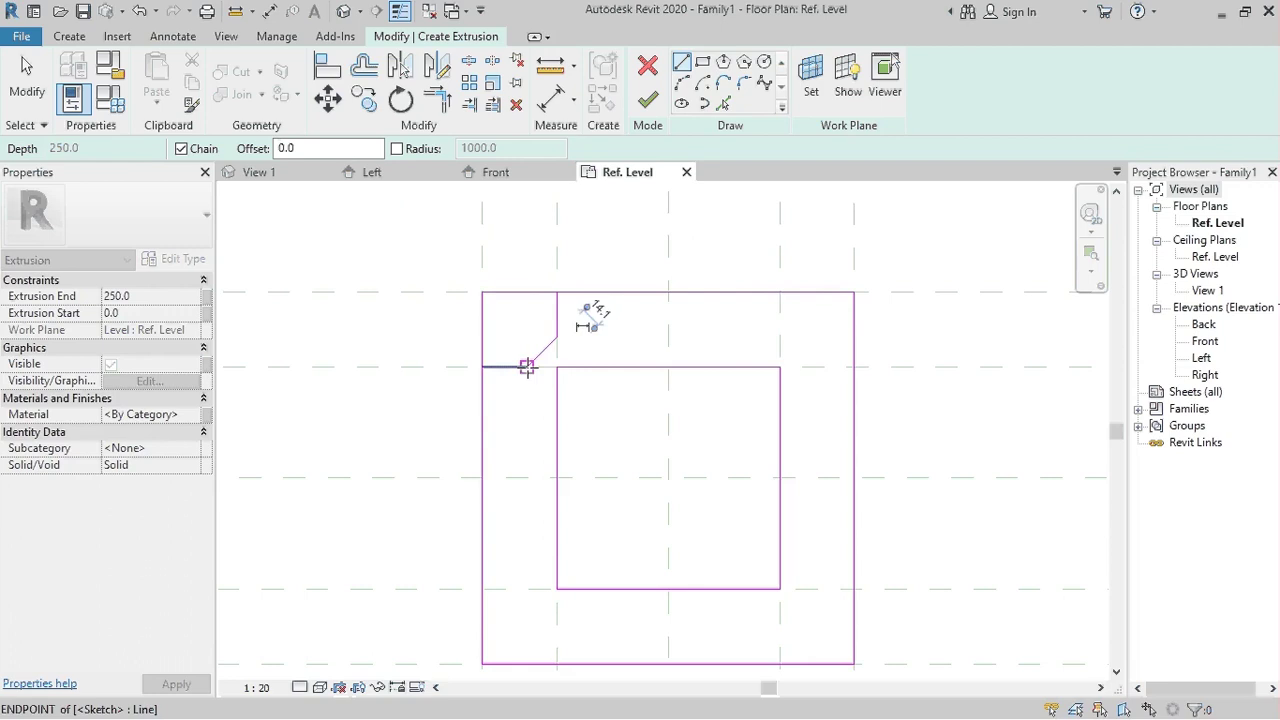
key("Escape")
key("Escape")
Trim the upper-left notch lines to the outline edges with TR
key("t")
key("r")
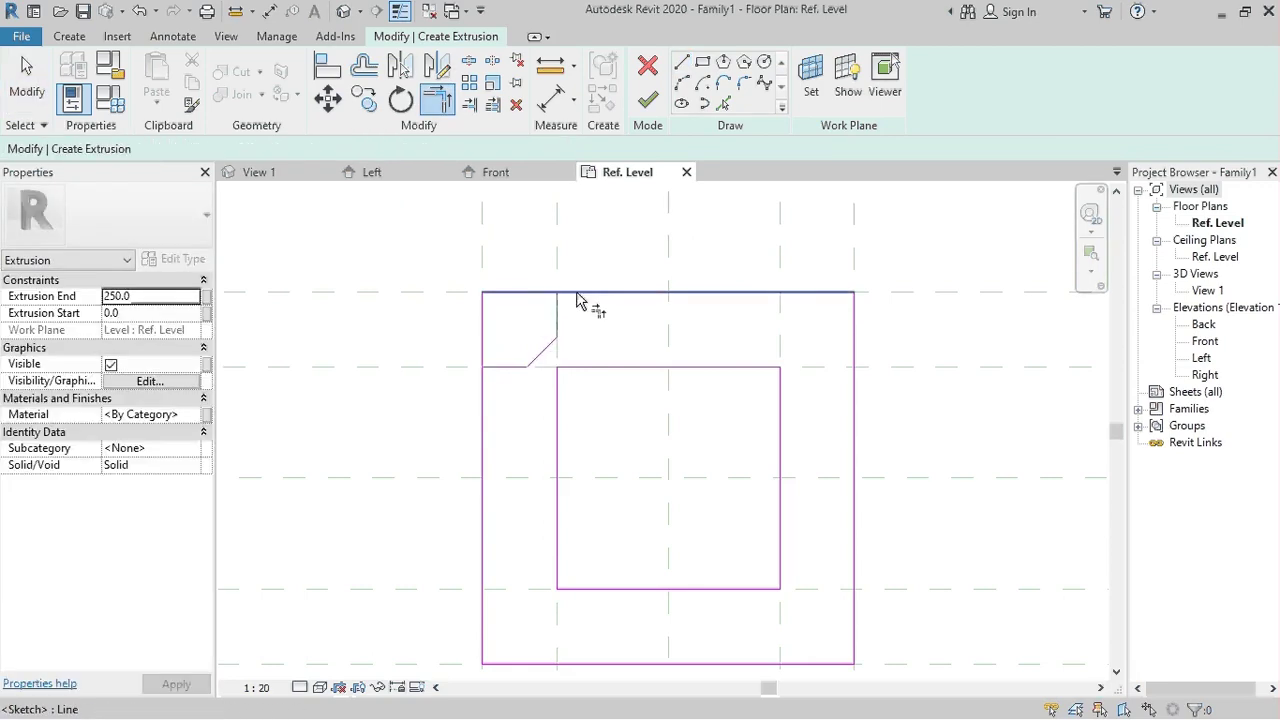
left_click(580, 293)
left_click(557, 318)
left_click(484, 396)
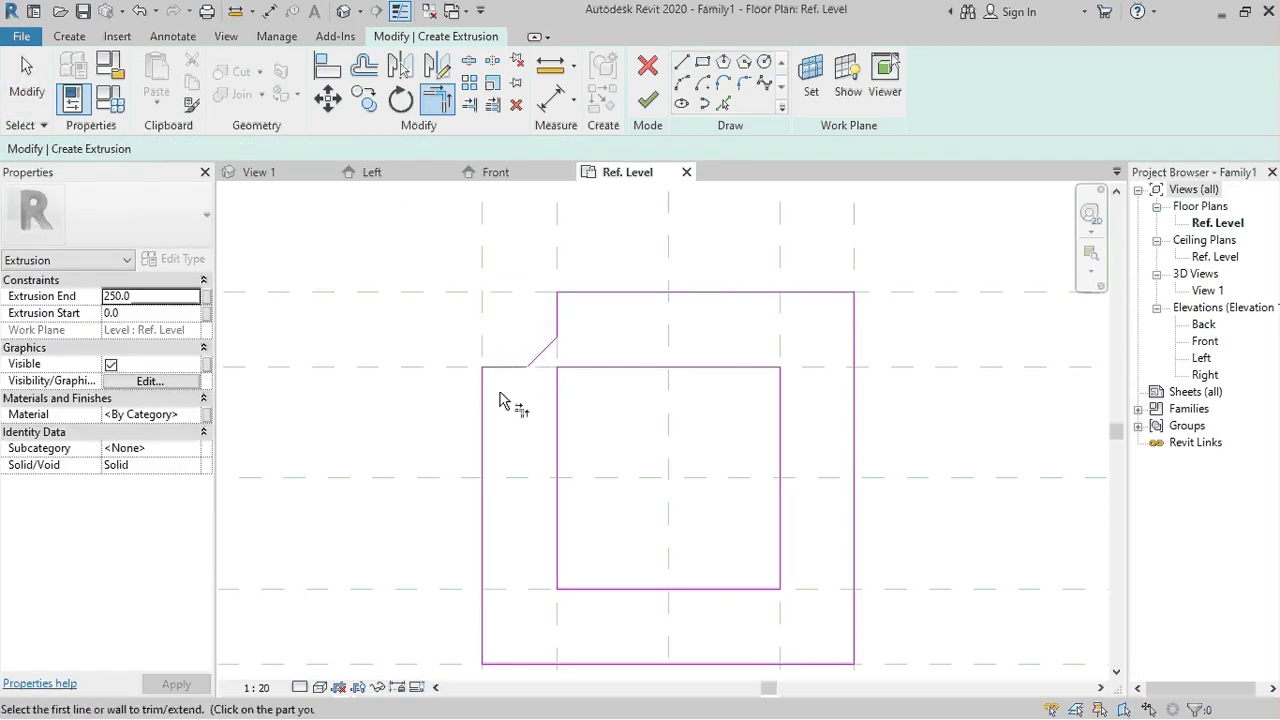
scroll(520, 300, "down", 2)
key("Escape")
Mirror the notch across the vertical and then the horizontal centre planes to all four corners
left_click_drag(465, 263, 573, 374)
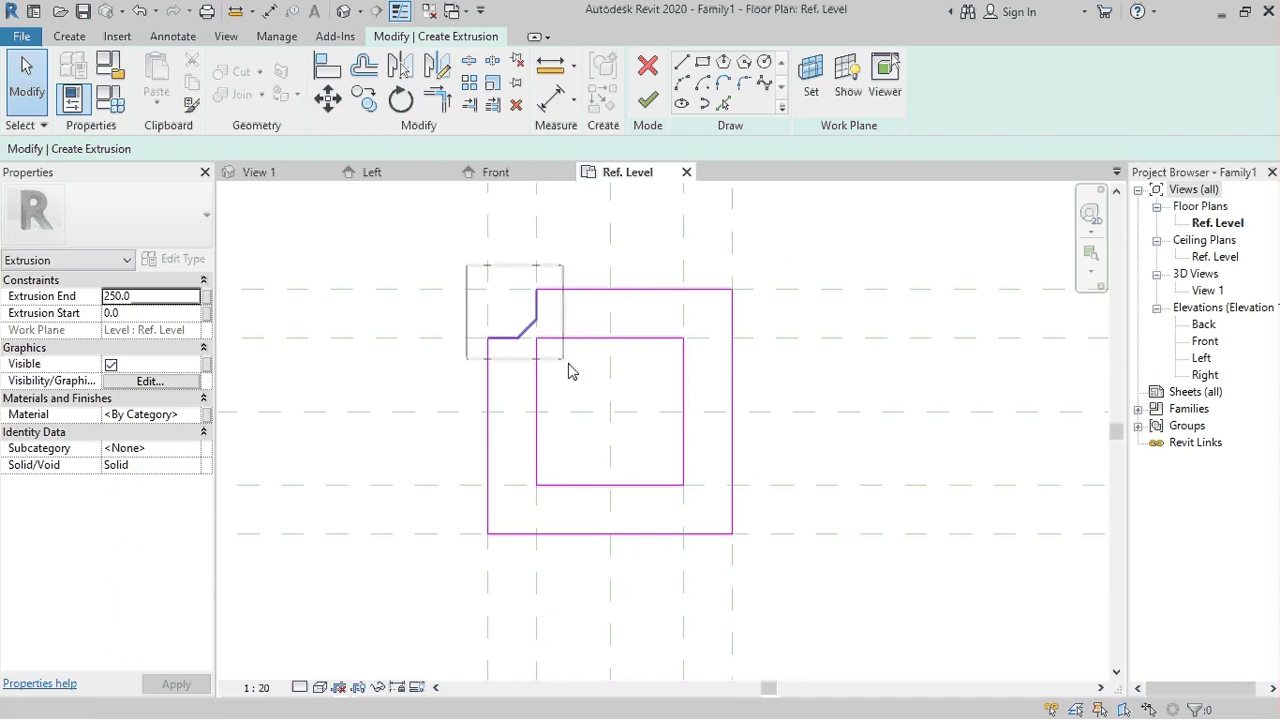
key("m")
key("m")
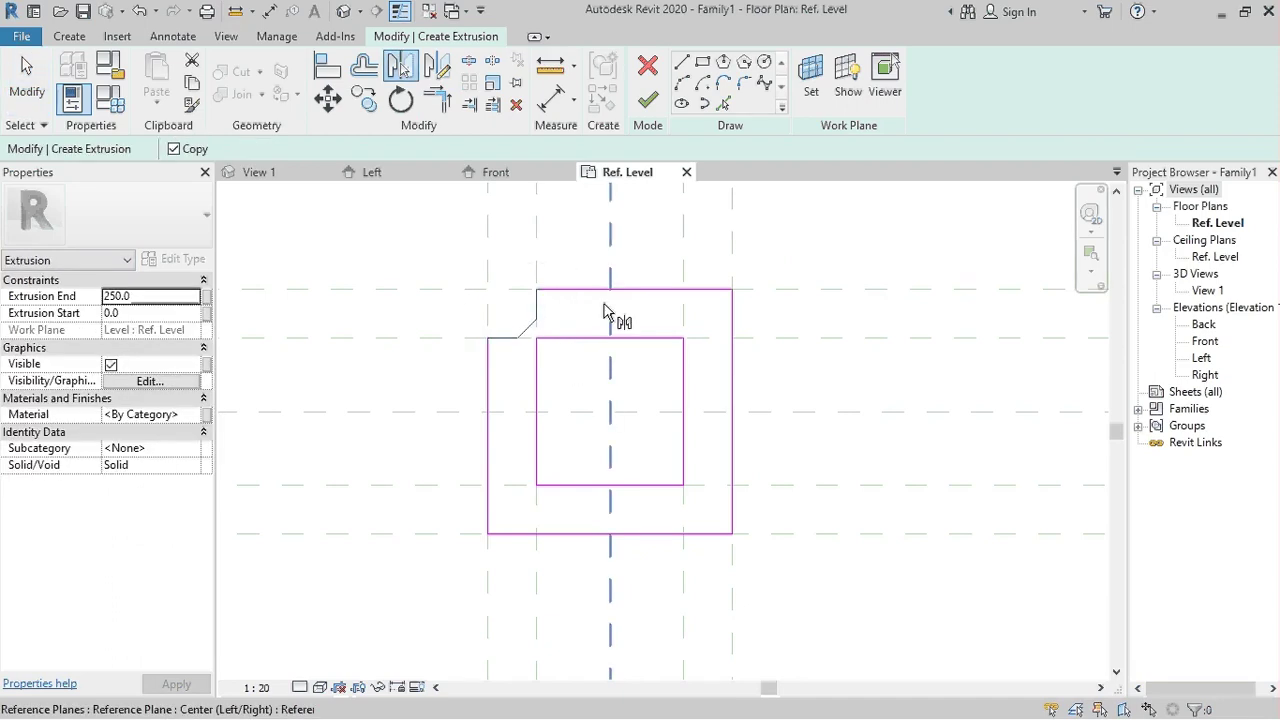
left_click(611, 325)
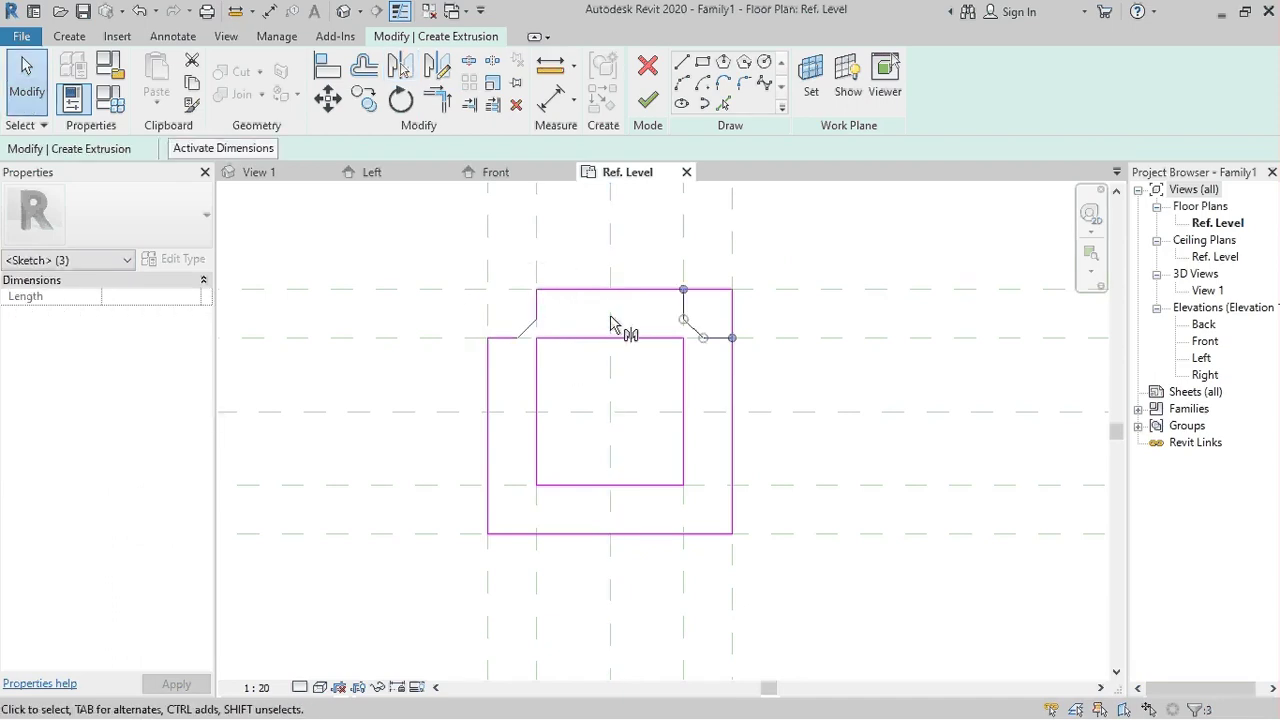
left_click_drag(450, 277, 607, 345, "ctrl")
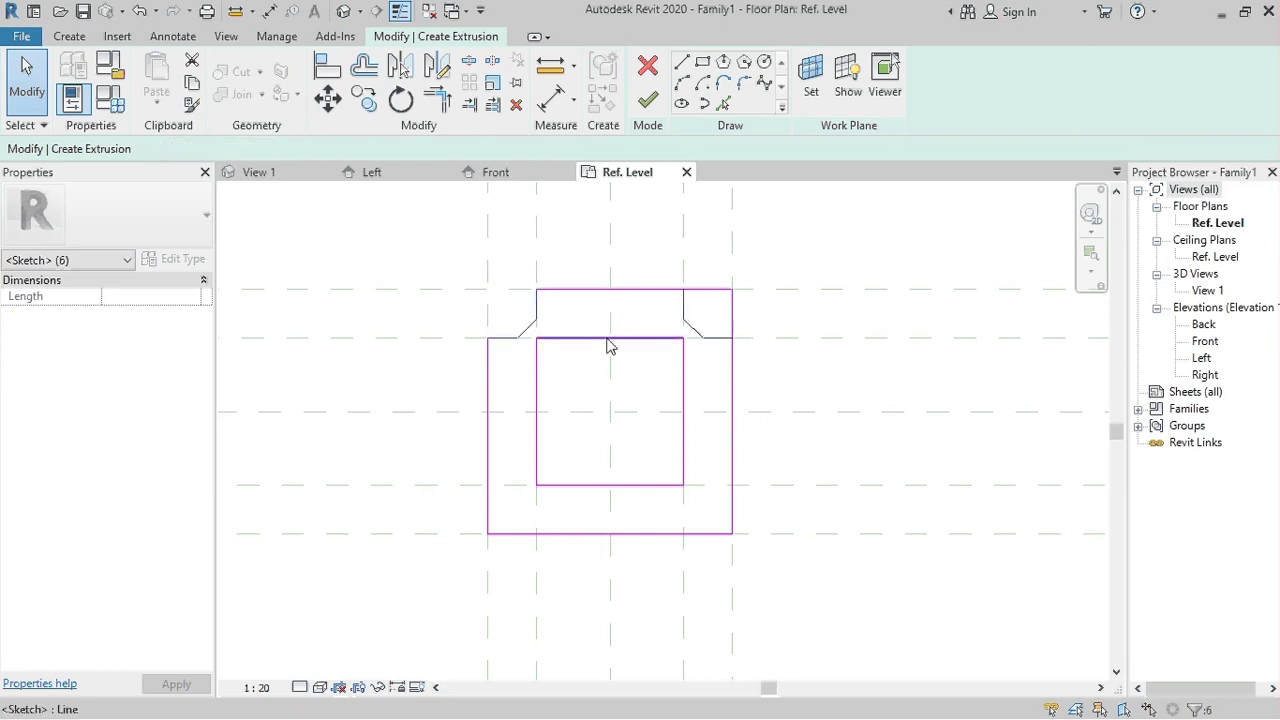
key("m")
key("m")
left_click(645, 412)
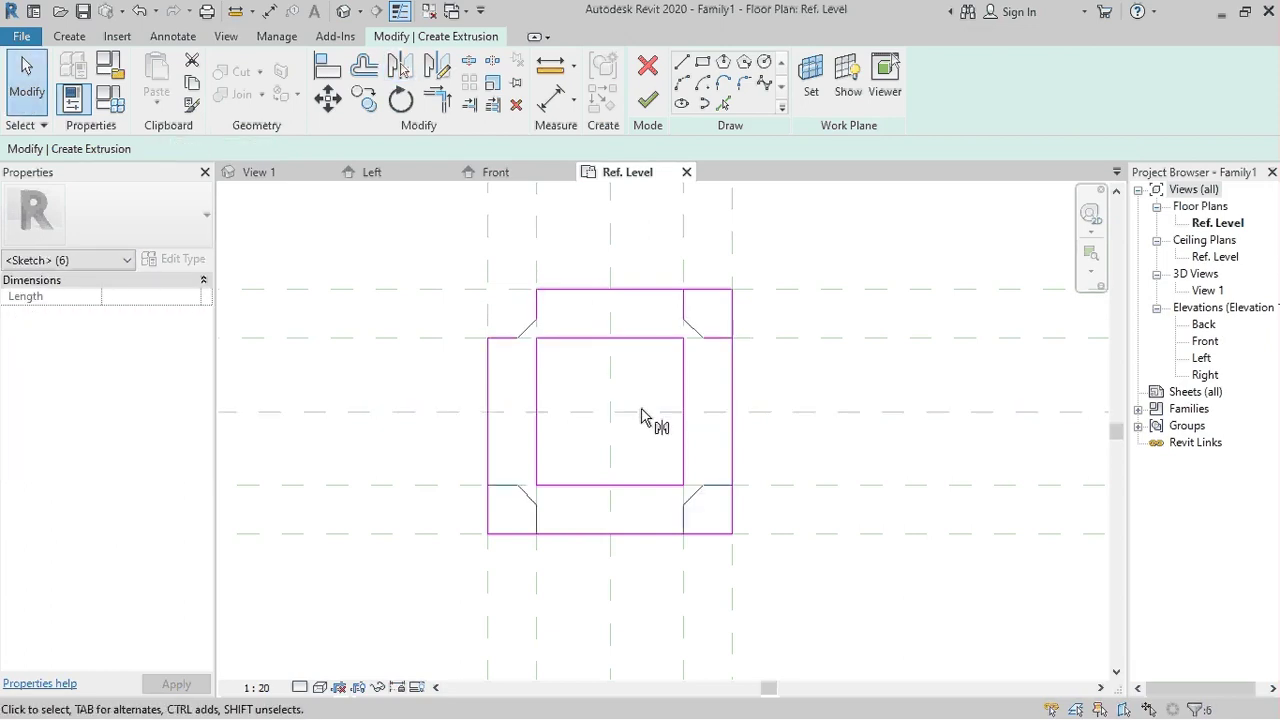
key("Escape")
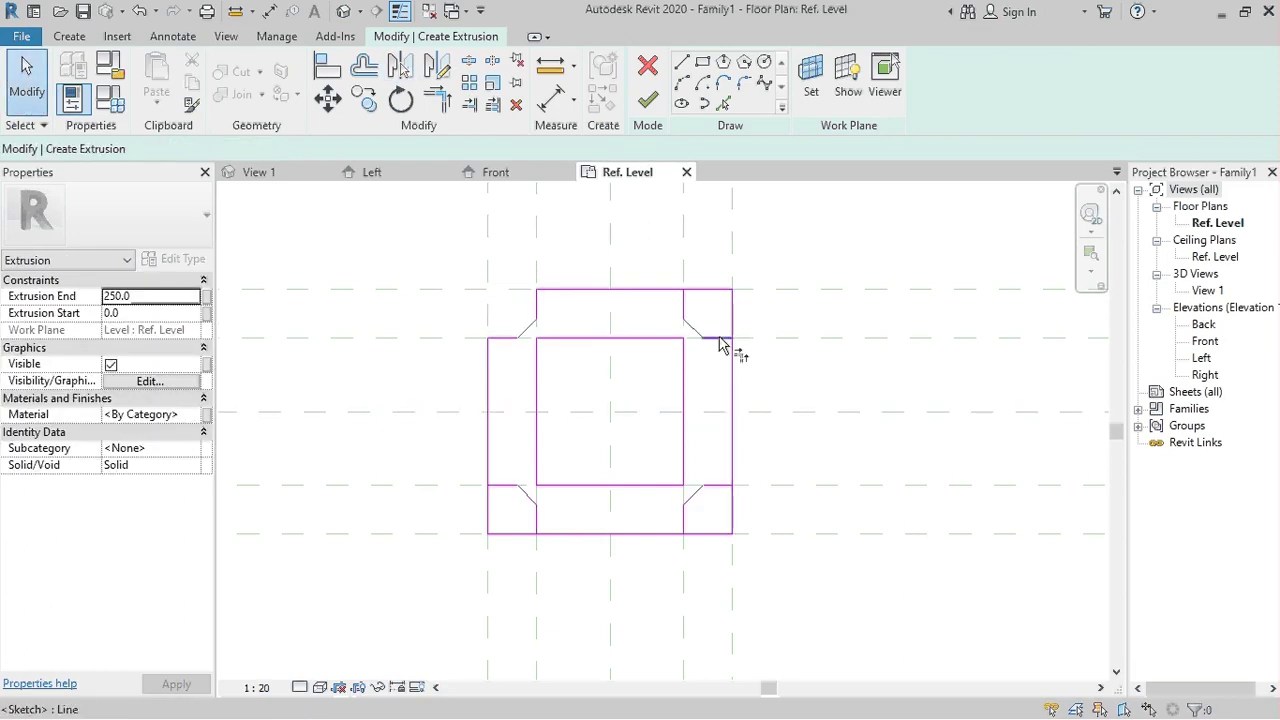
Trim the top-right, bottom and bottom-left corners so the outline closes cleanly
key("t")
key("r")
left_click(732, 395)
left_click(716, 338)
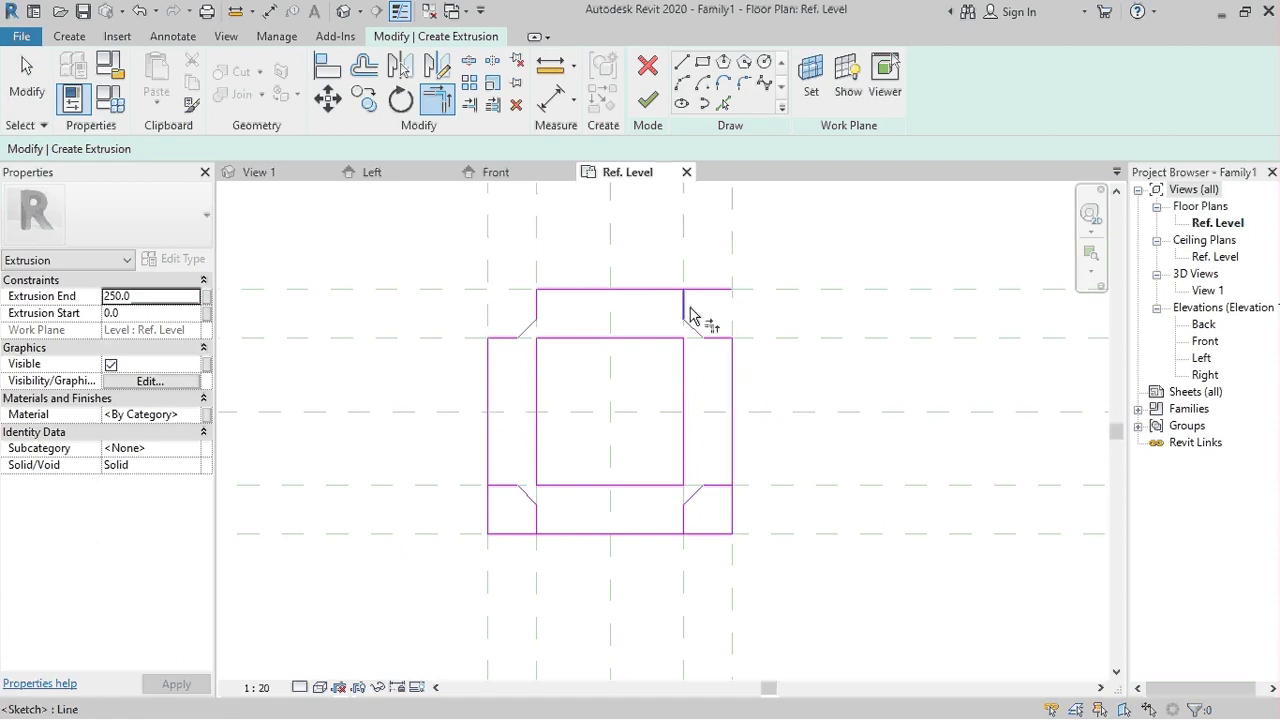
left_click(689, 314)
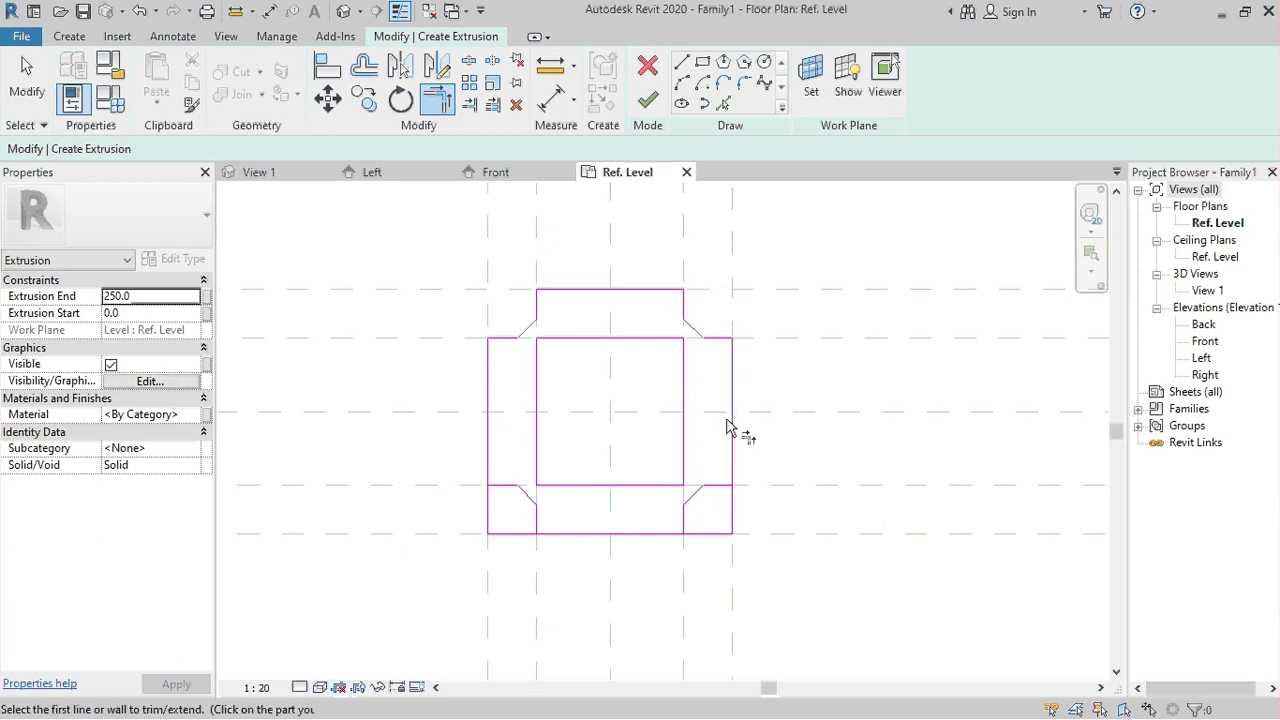
left_click(685, 520)
left_click(663, 534)
left_click(580, 534)
left_click(537, 522)
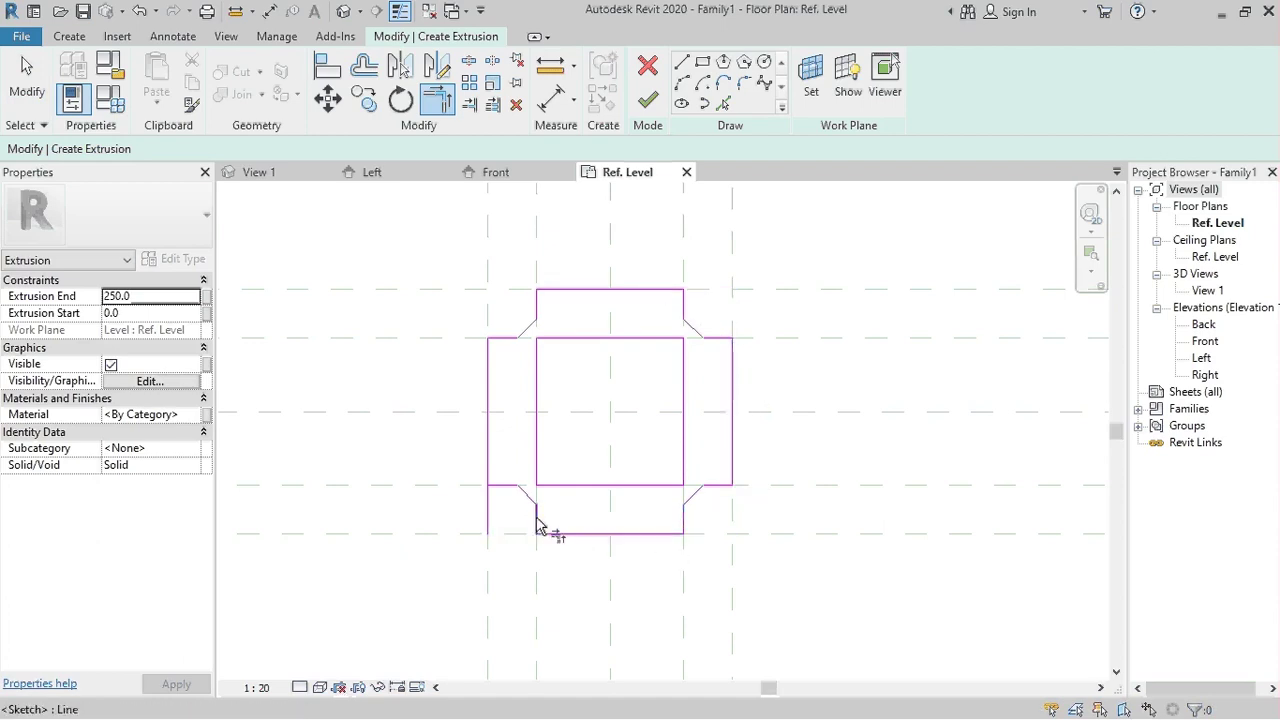
left_click(503, 485)
left_click(489, 478)
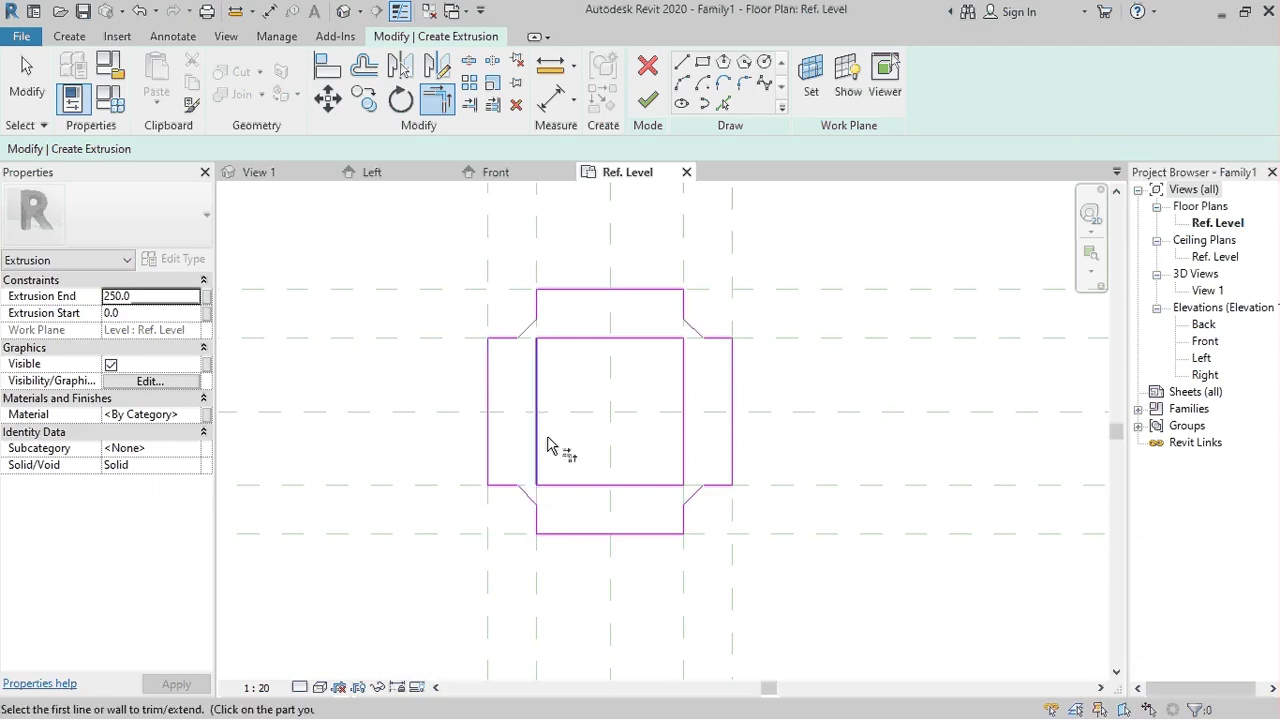
key("Escape")
key("Escape")
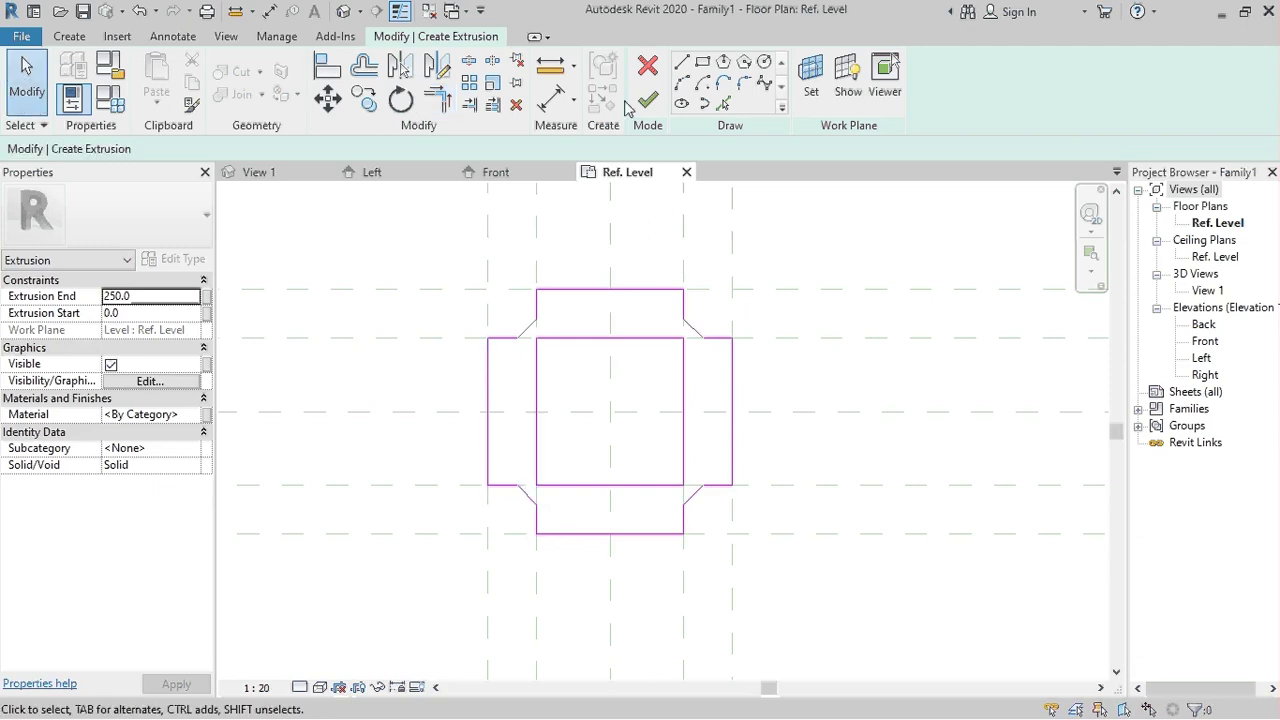
Set the extrusion's end to 70, finish the sketch, and open 3D View 1
left_click(153, 298)
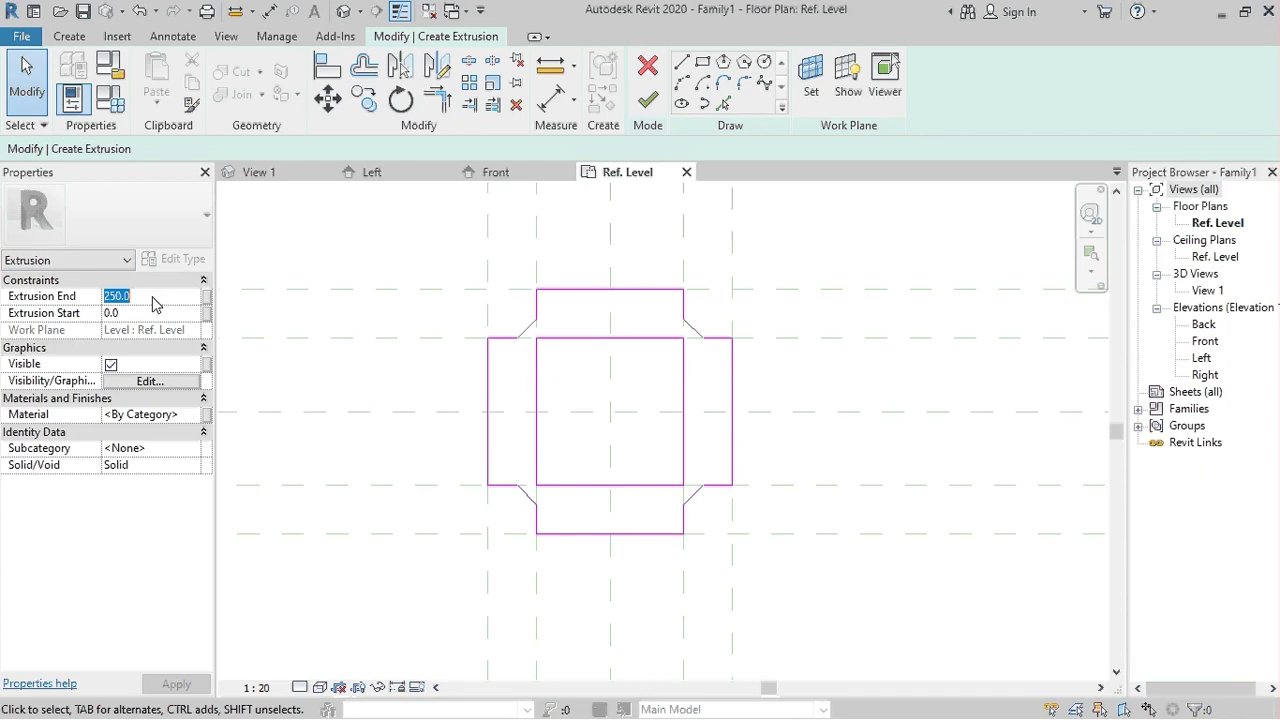
type("70")
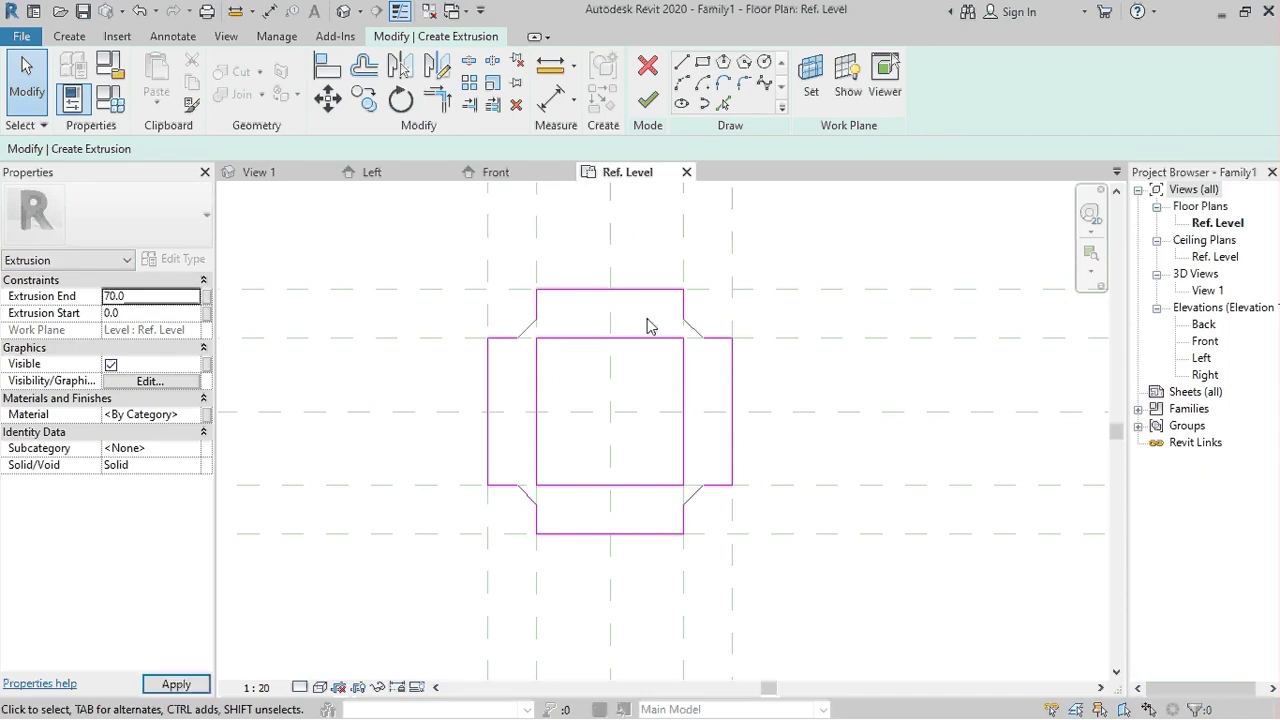
left_click(648, 99)
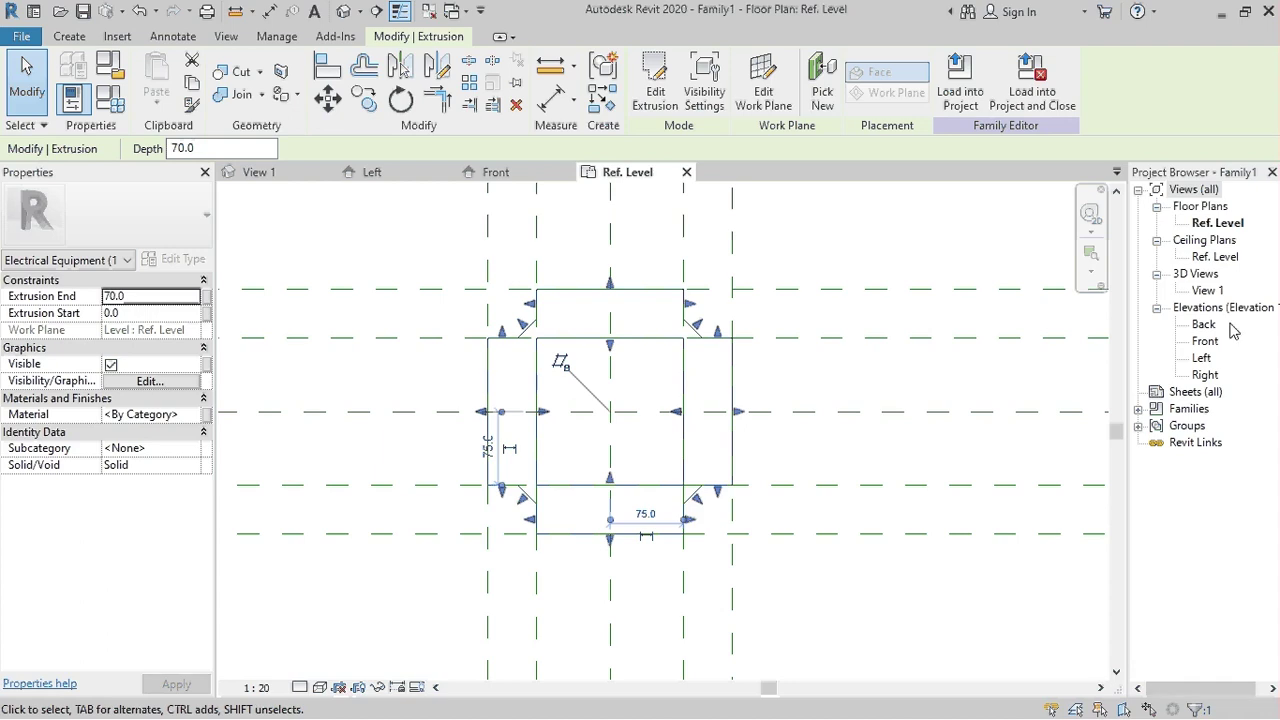
double_click(1208, 290)
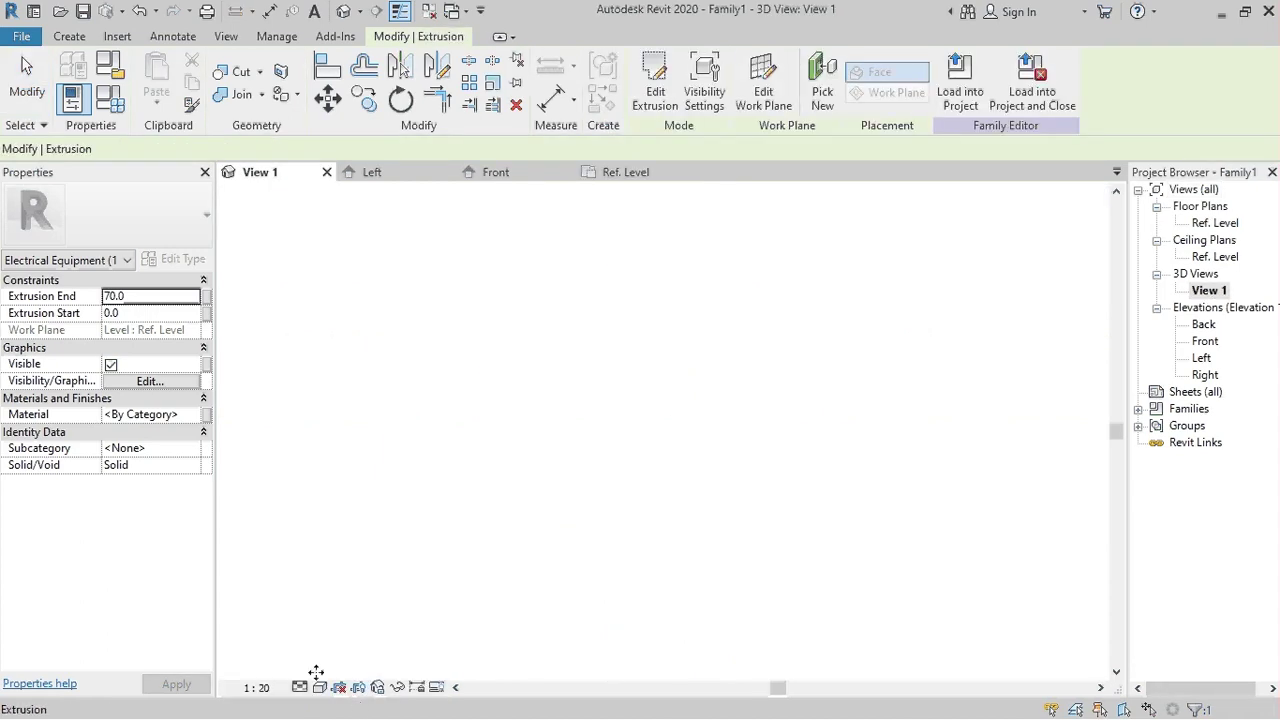
Show the 3D view Shaded, zoom to fit, and orbit to see the box from above
left_click(319, 687)
left_click(350, 612)
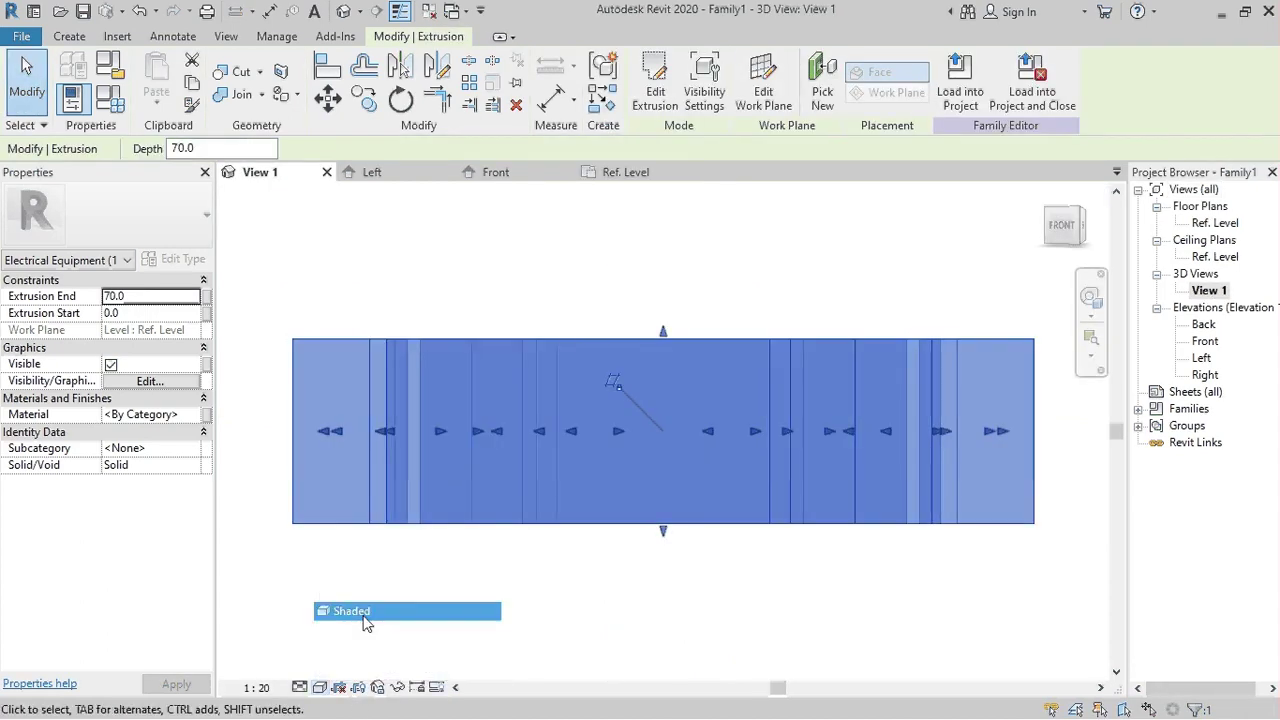
mouse_move(1062, 224)
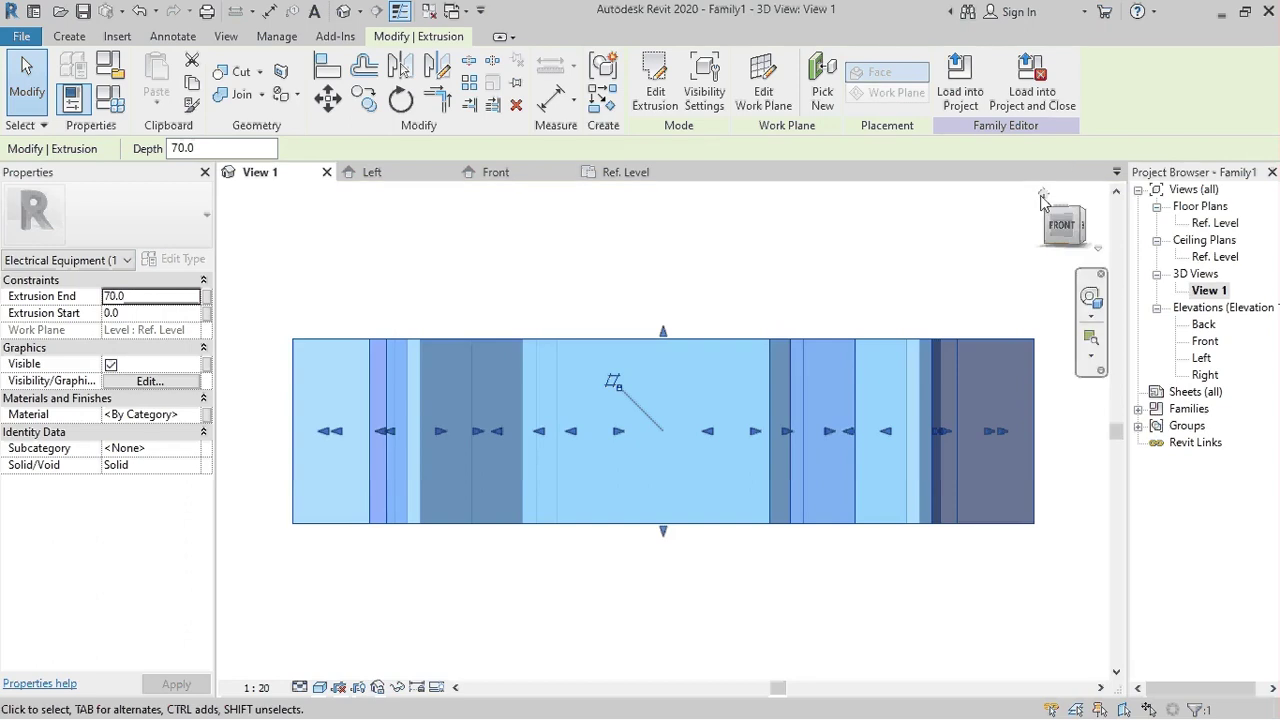
left_click(1043, 200)
left_click(953, 235)
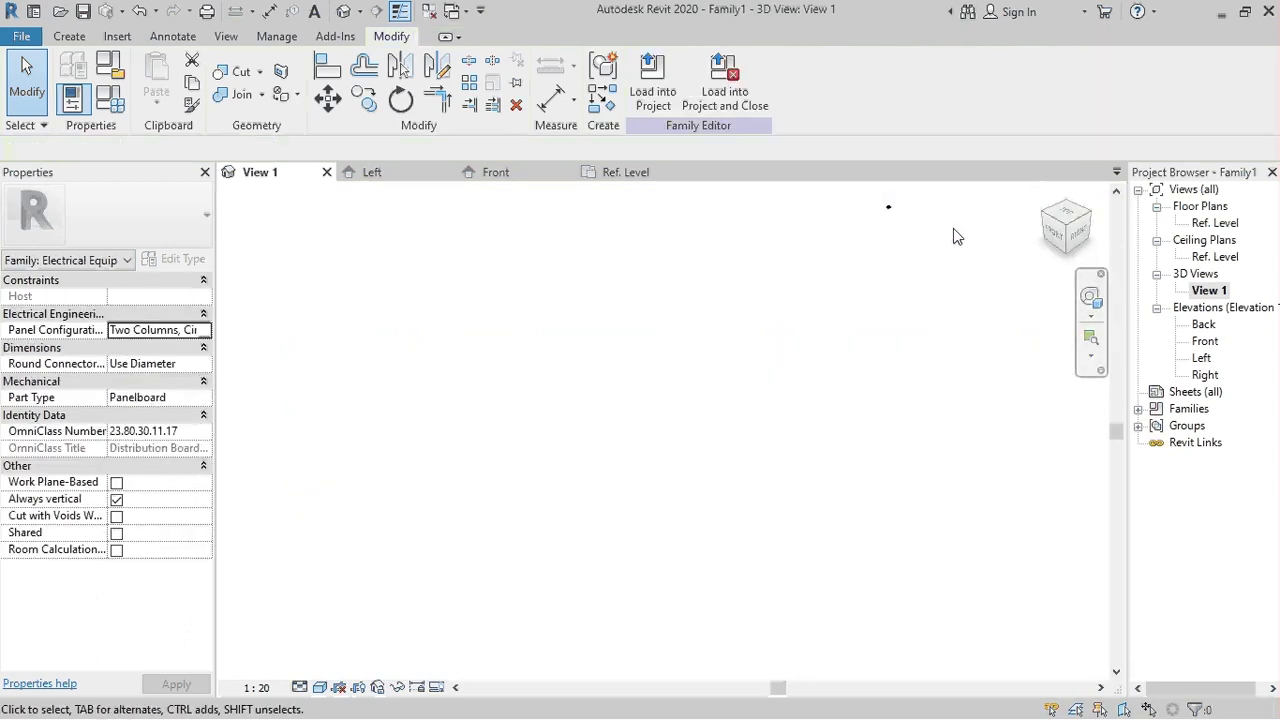
right_click(953, 228)
left_click(990, 457)
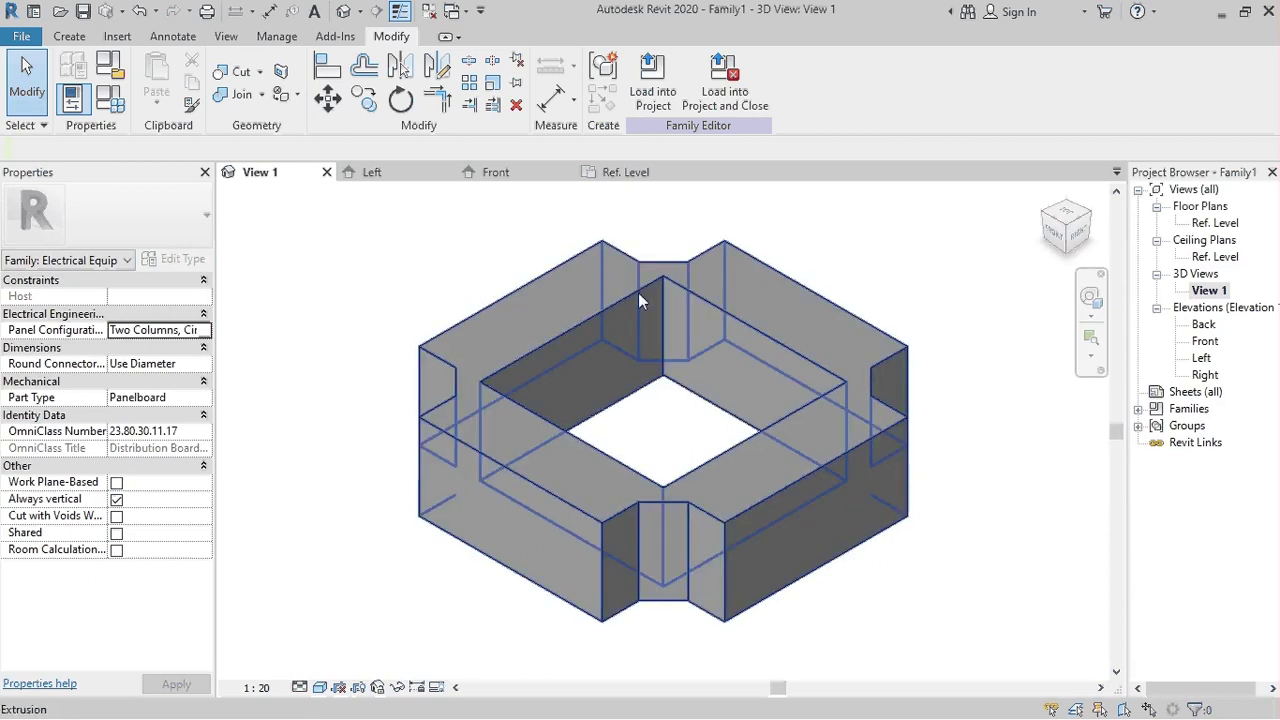
mouse_move(719, 560)
middle_mouse_down("shift")
mouse_move(740, 400)
mouse_move(757, 663)
middle_mouse_up("shift")
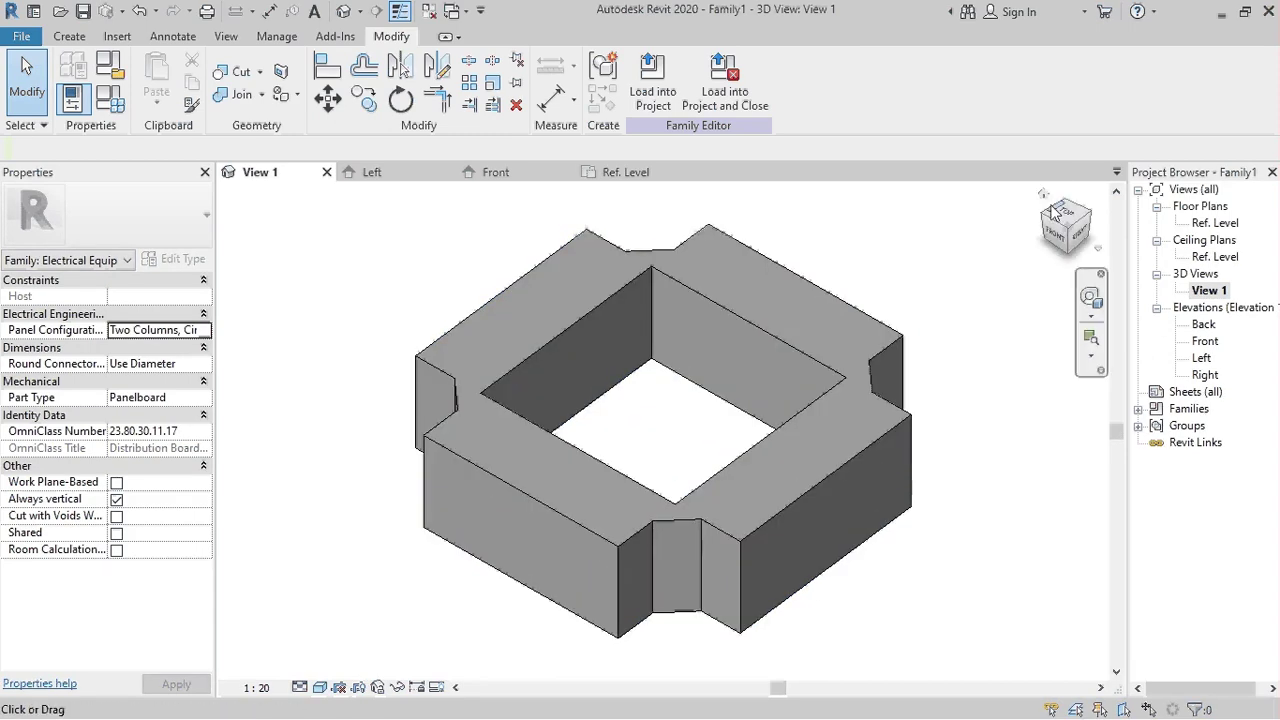
Switch to the Ref. Level floor plan
left_click(1218, 223)
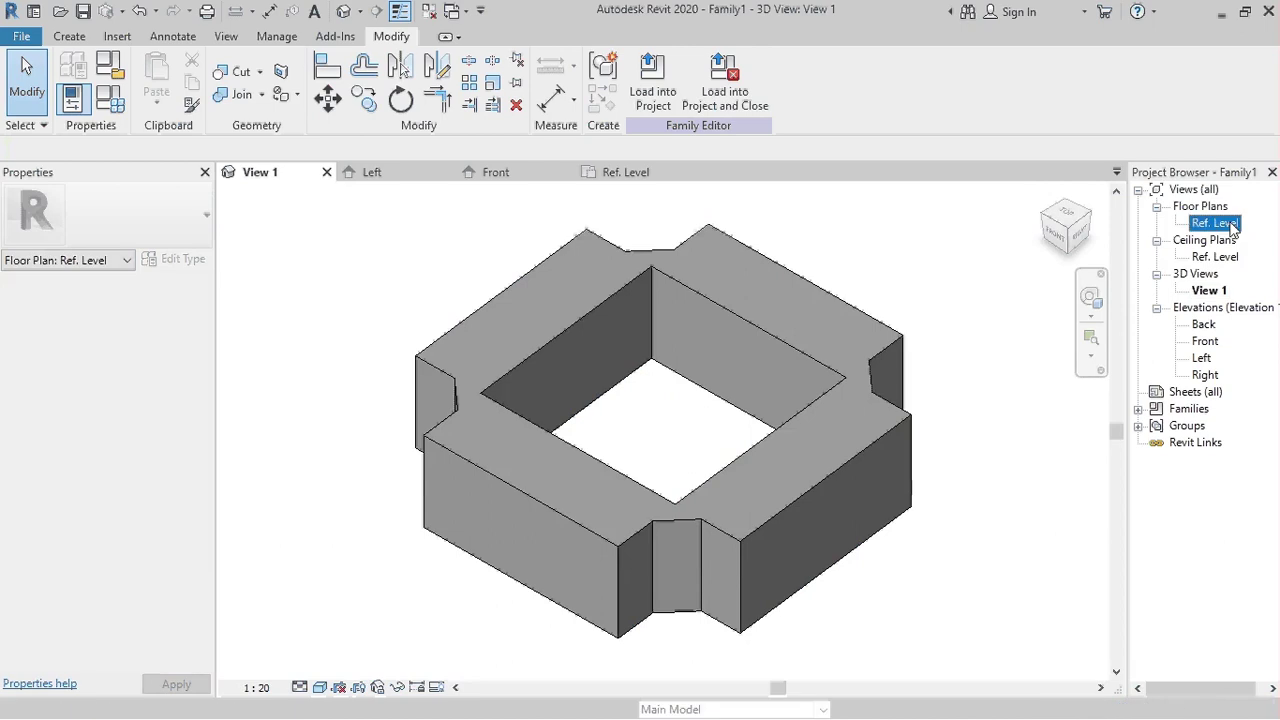
left_click(1224, 221)
key("Escape")
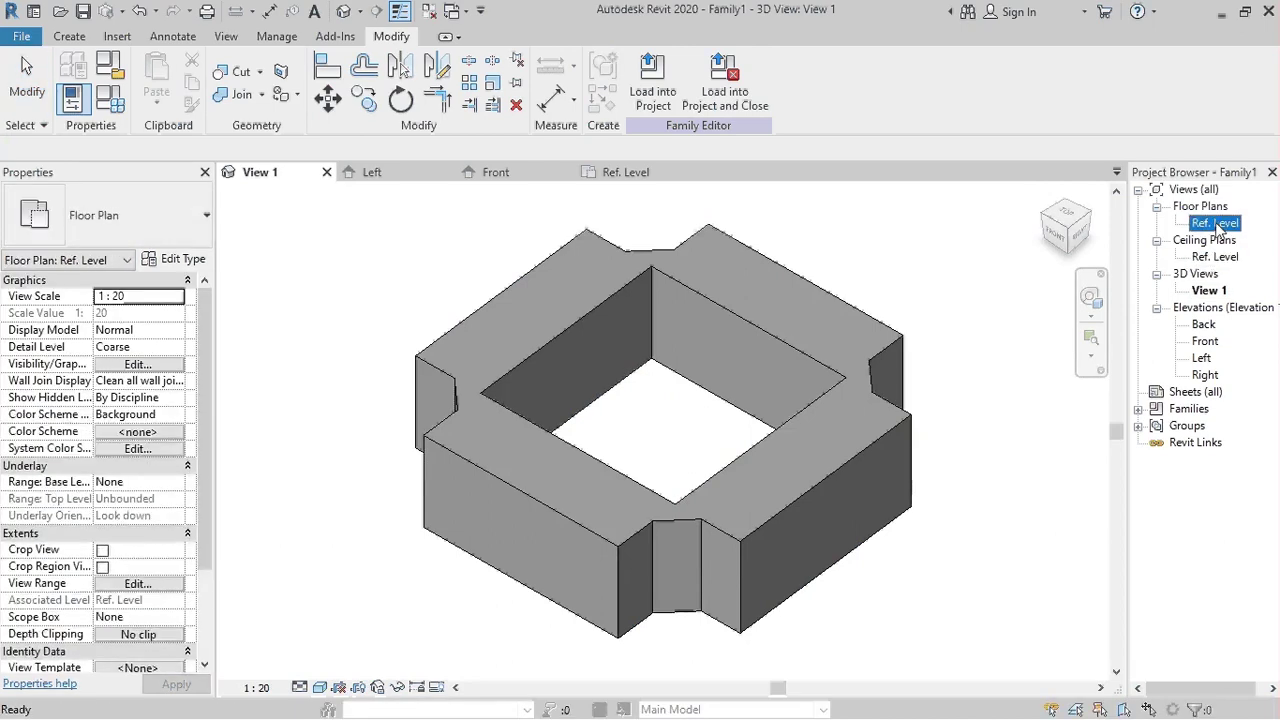
left_click(1217, 226)
left_click(1207, 257)
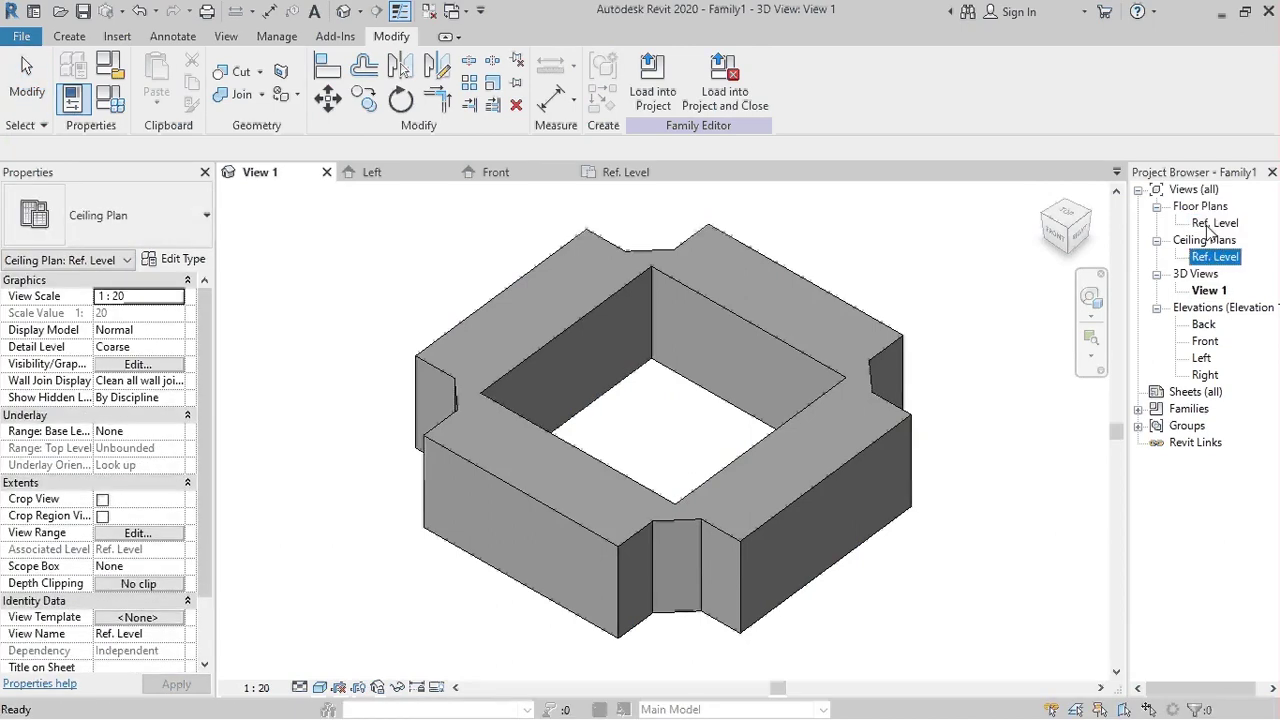
left_click(1216, 223)
left_click(1216, 223)
key("Escape")
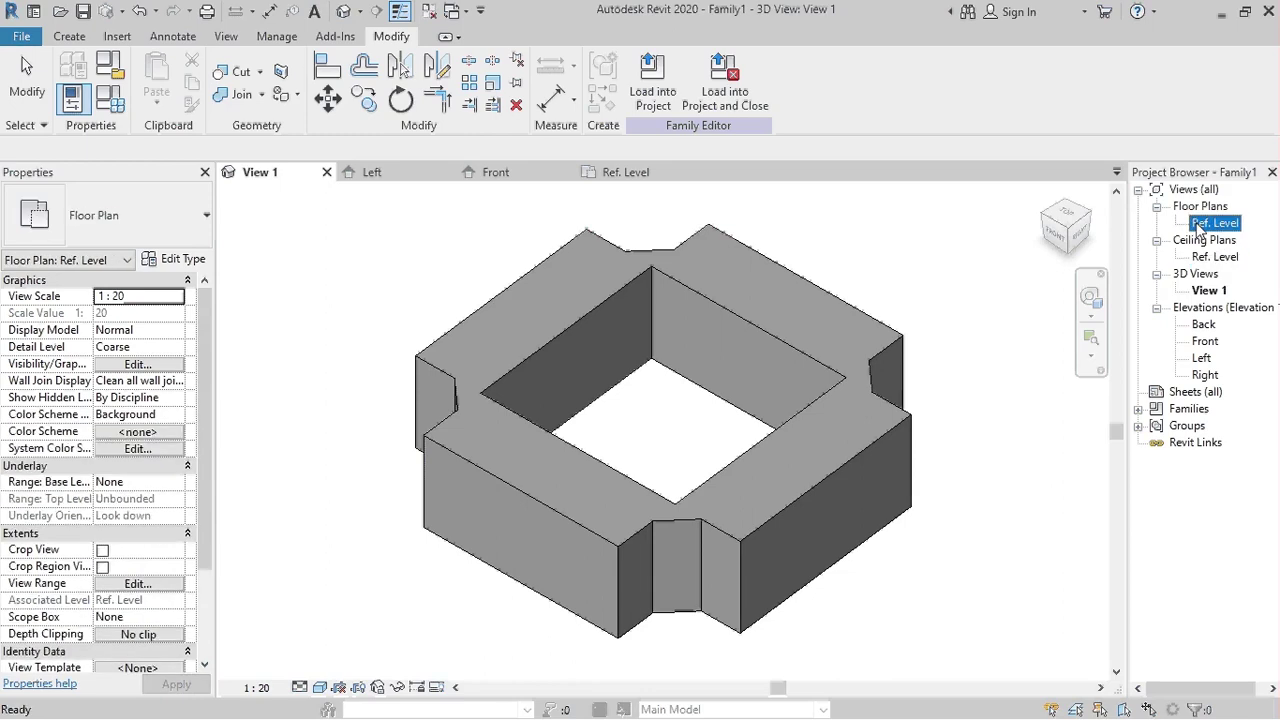
left_click(596, 172)
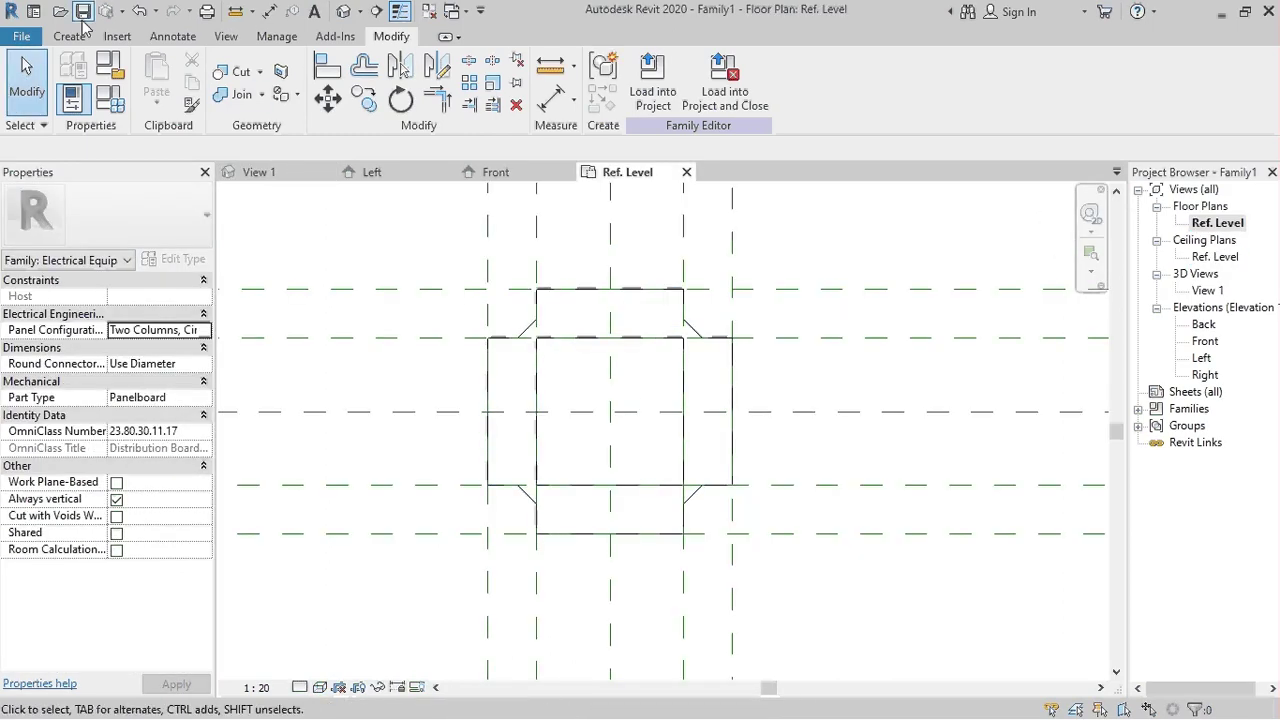
key("Escape")
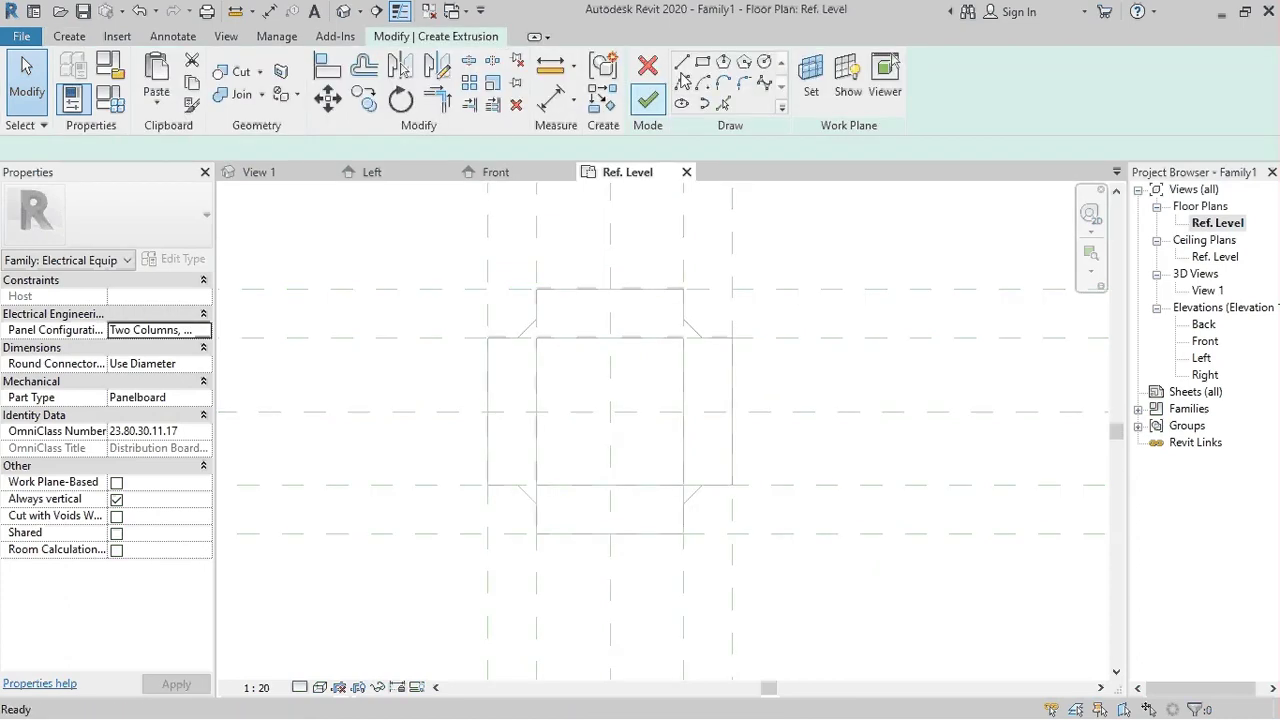
Sketch a 250 by 250 square with chamfer lines at its top-left corner
left_click(488, 290)
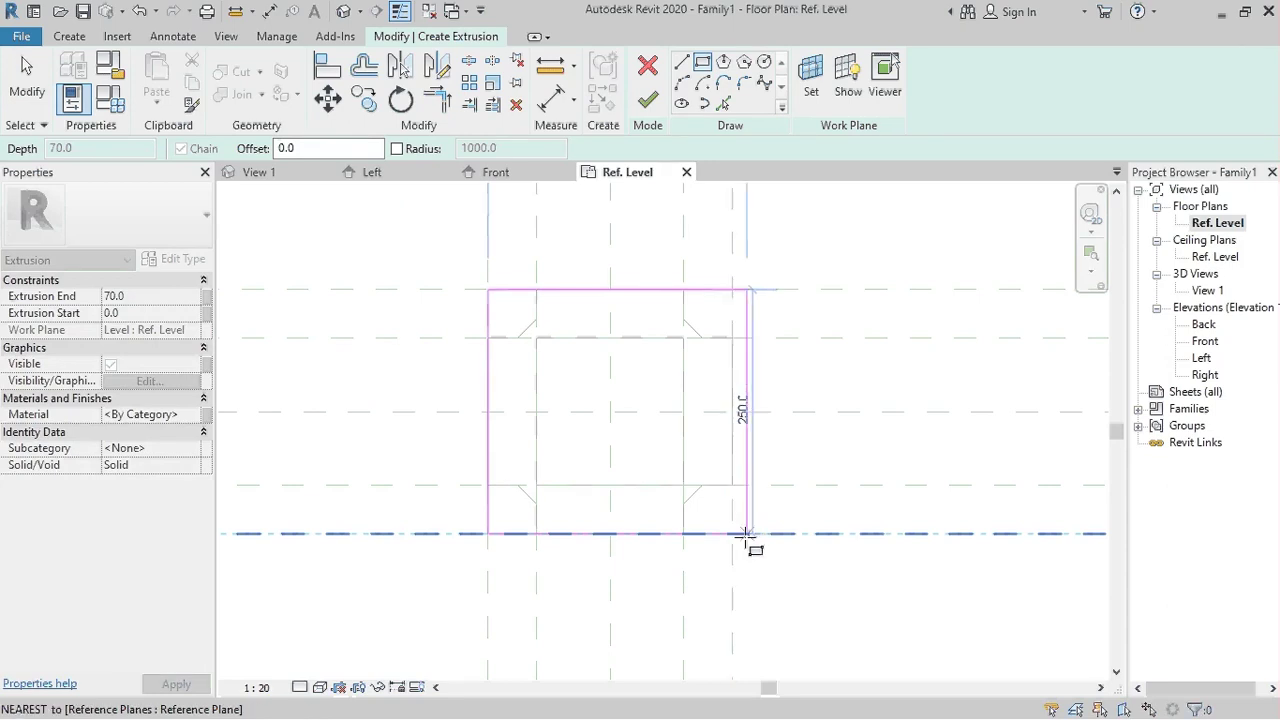
left_click(732, 533)
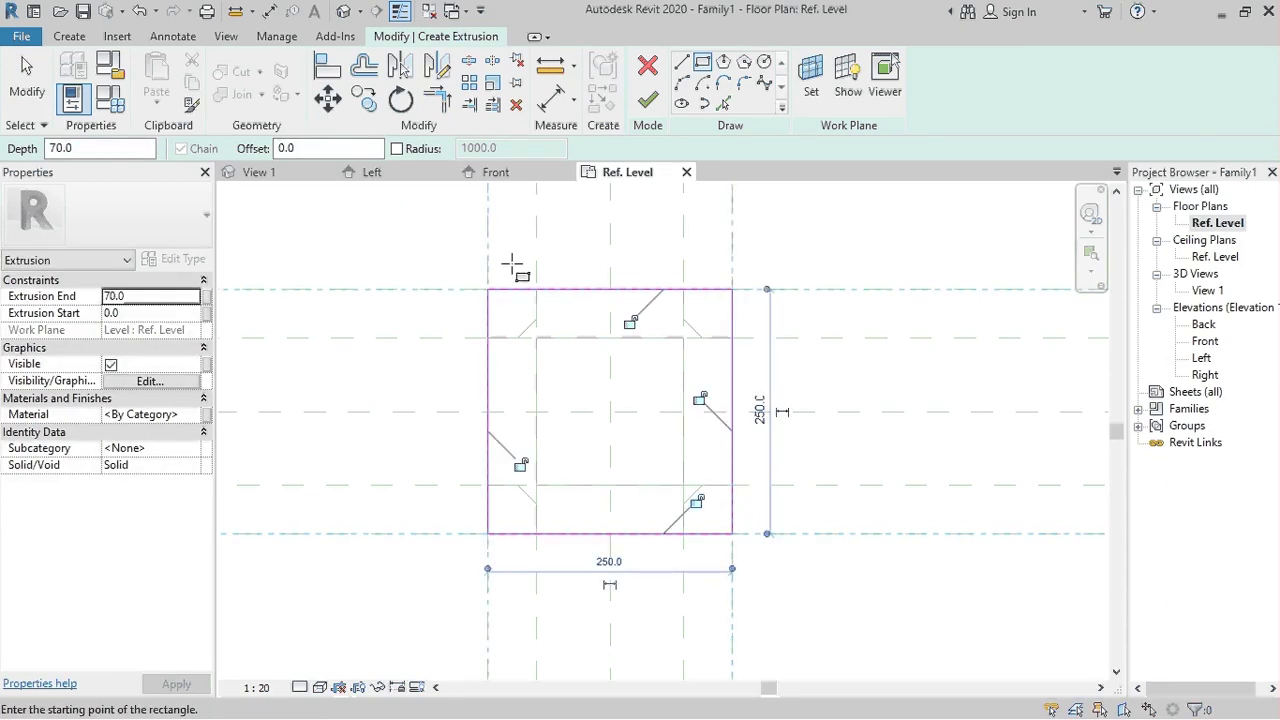
left_click(681, 62)
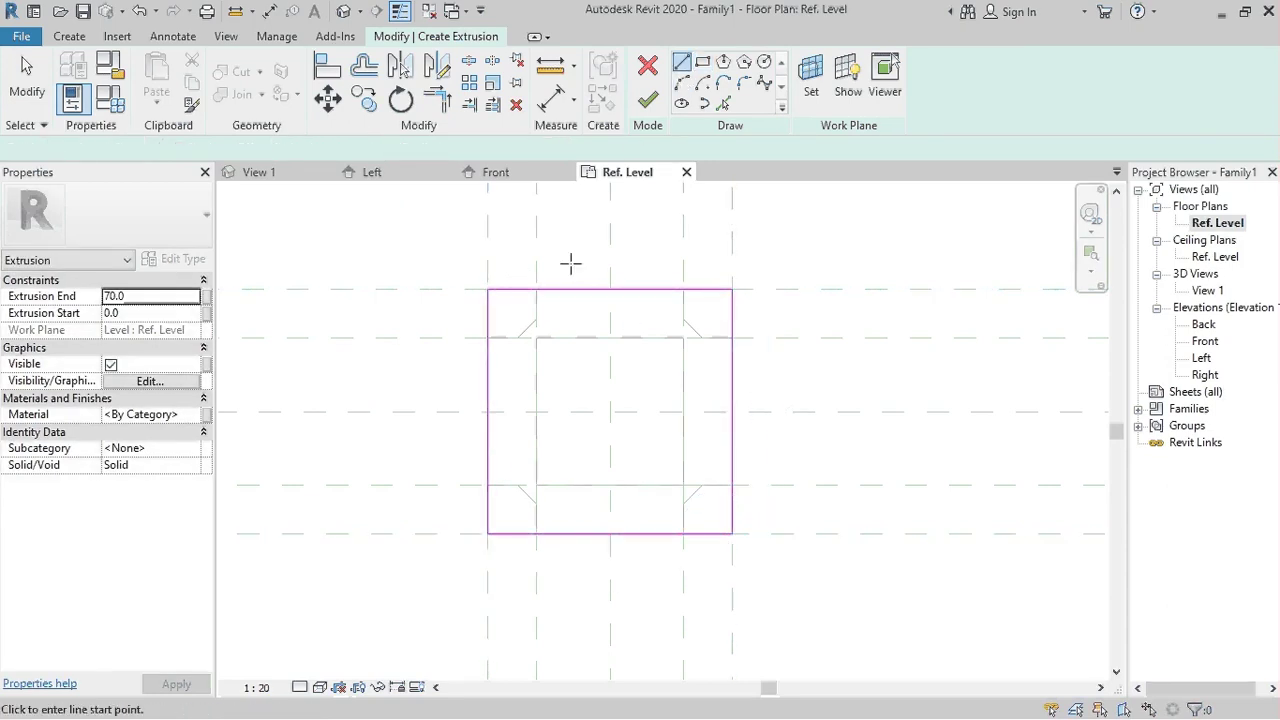
scroll(571, 263, "up", 2)
left_click(516, 300)
left_click(518, 348)
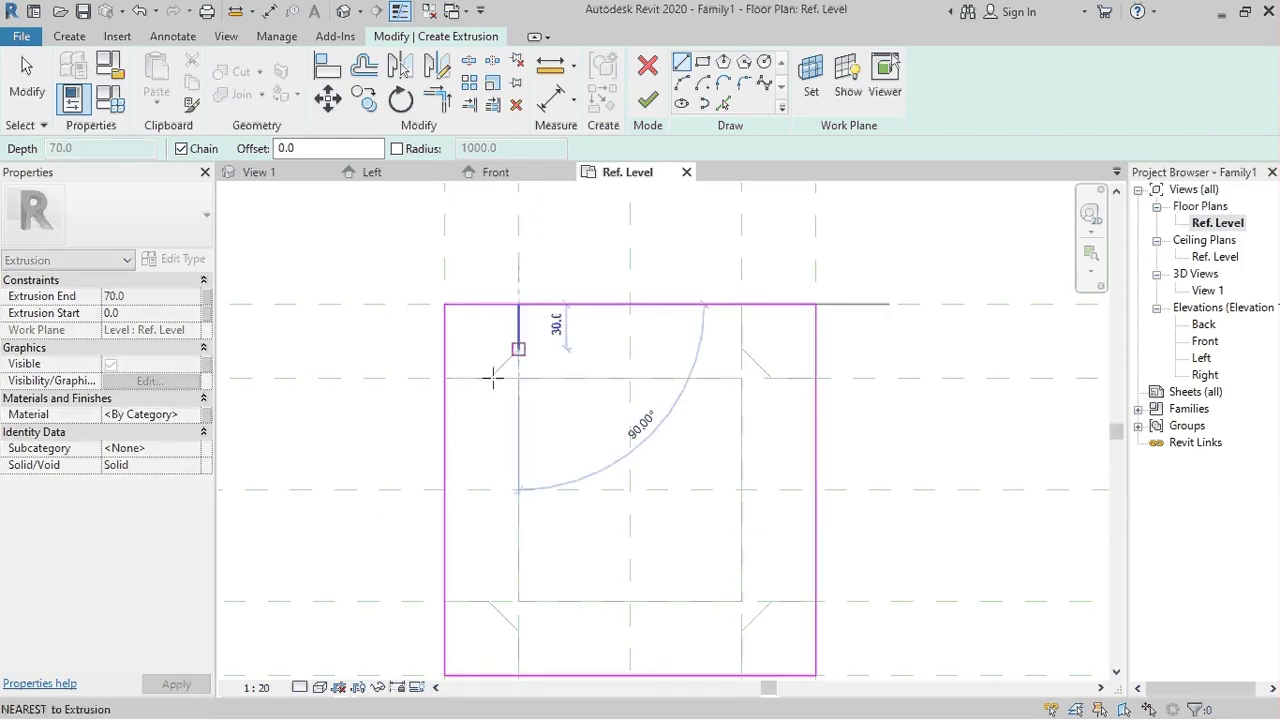
left_click(450, 378)
left_click(445, 376)
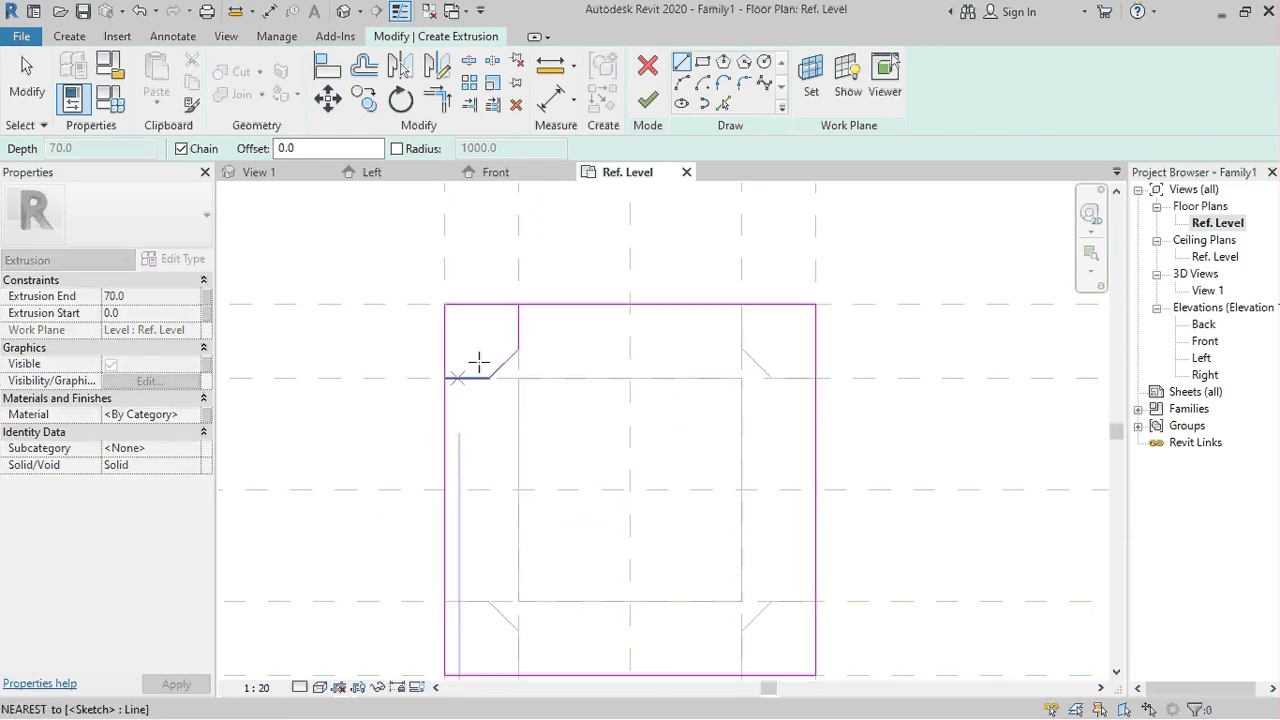
key("Escape")
key("Escape")
Trim the square's top and left edges to the top-left chamfer corner
key("t")
key("r")
left_click(557, 305)
left_click(518, 330)
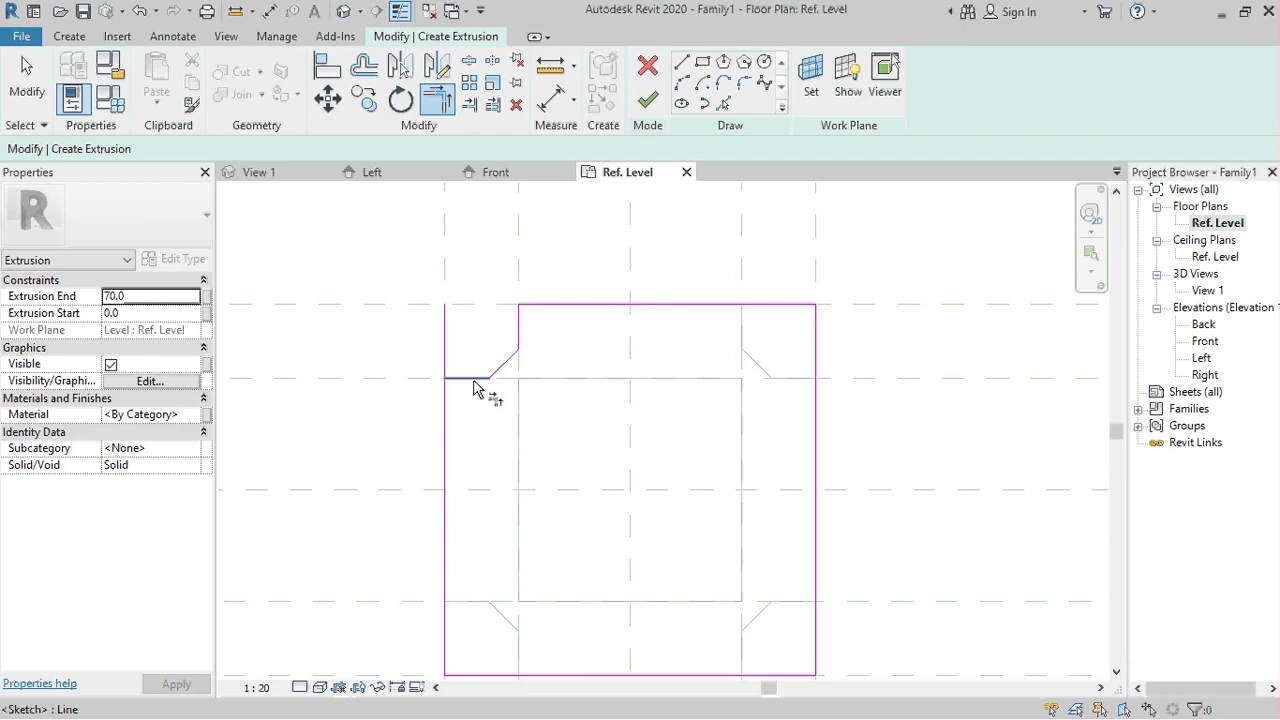
left_click(477, 379)
left_click(446, 405)
key("Escape")
Mirror the chamfer to the top-right corner, then both top chamfers to the bottom corners
scroll(477, 280, "down", 2)
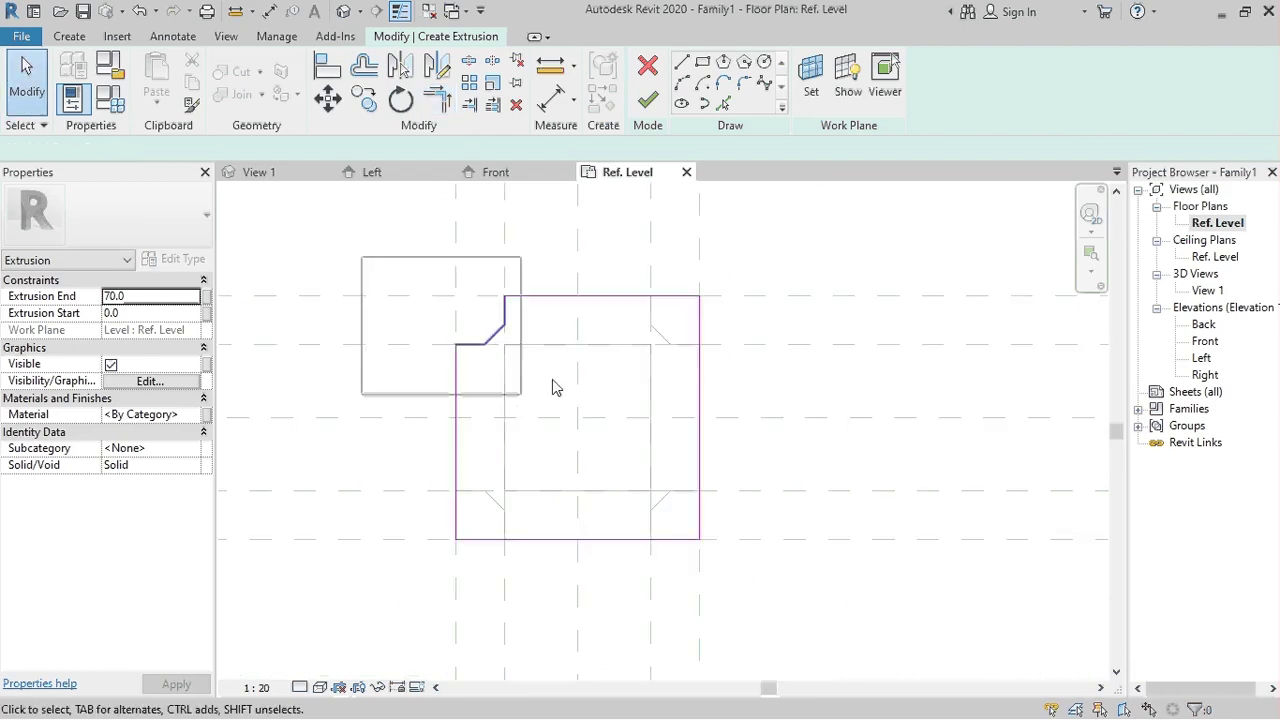
left_click_drag(363, 257, 524, 398)
key("m")
key("m")
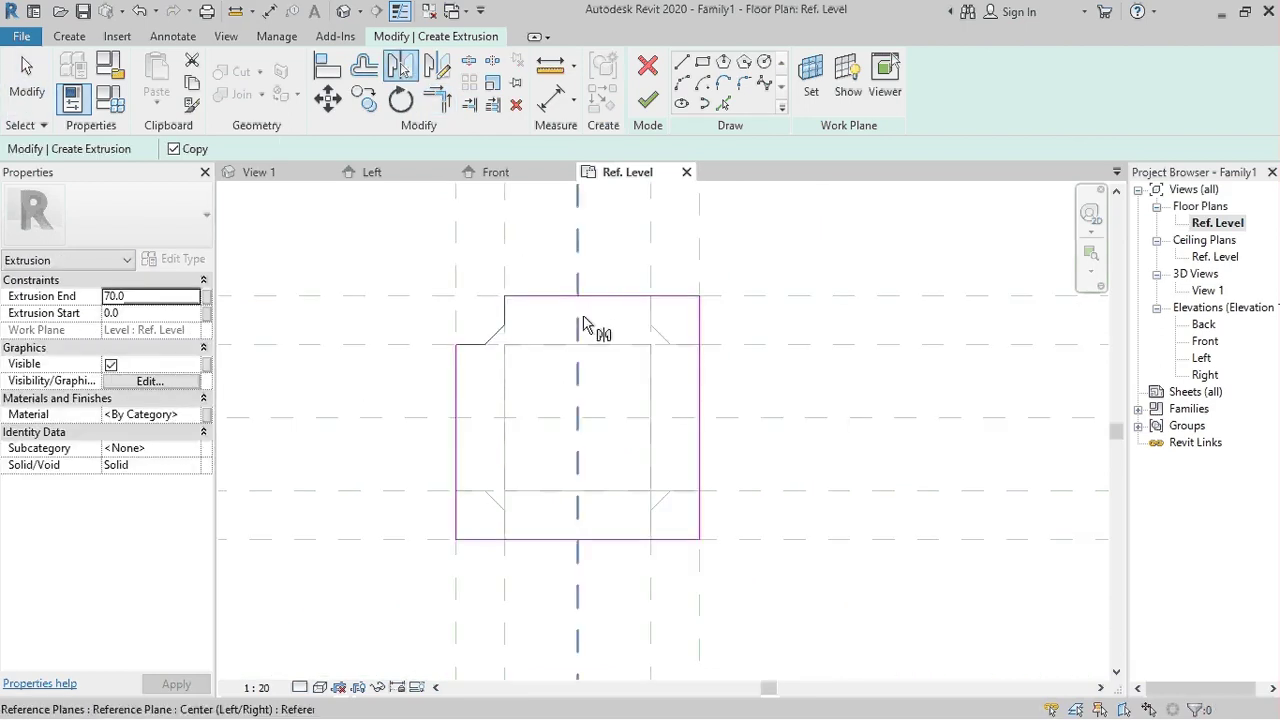
left_click(586, 325)
left_click_drag(392, 250, 557, 414)
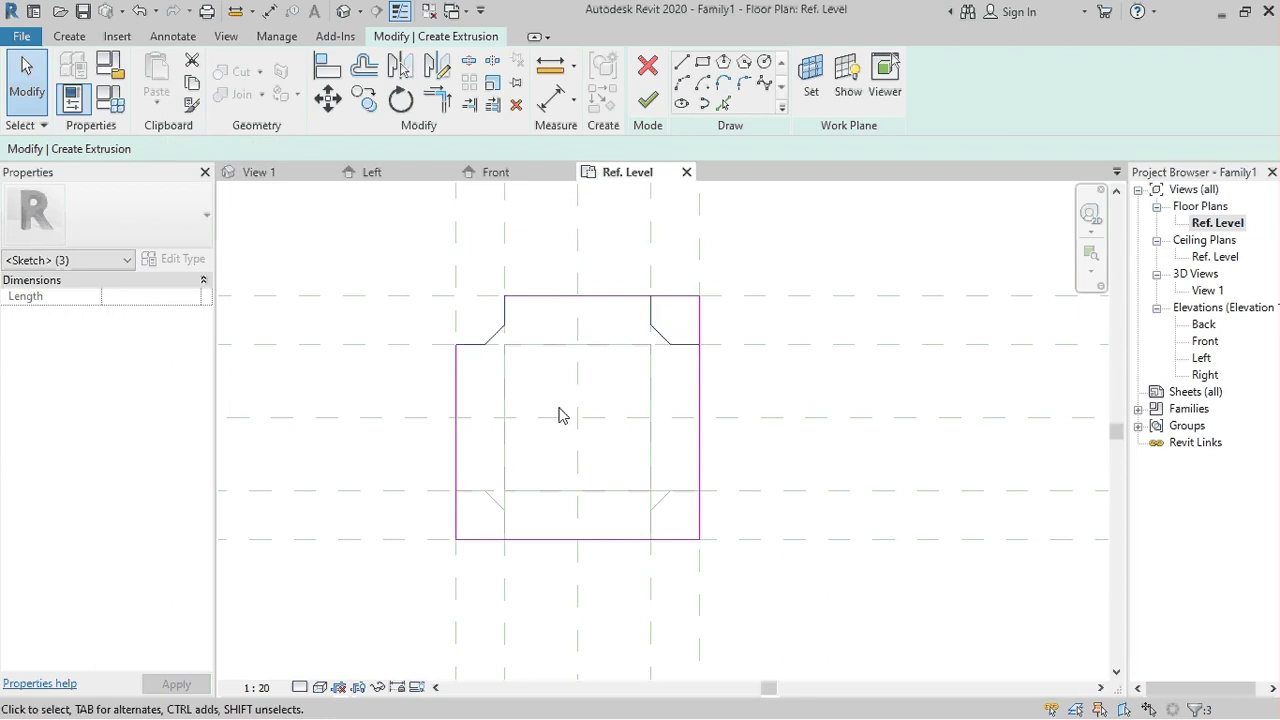
key("m")
key("m")
left_click(612, 418)
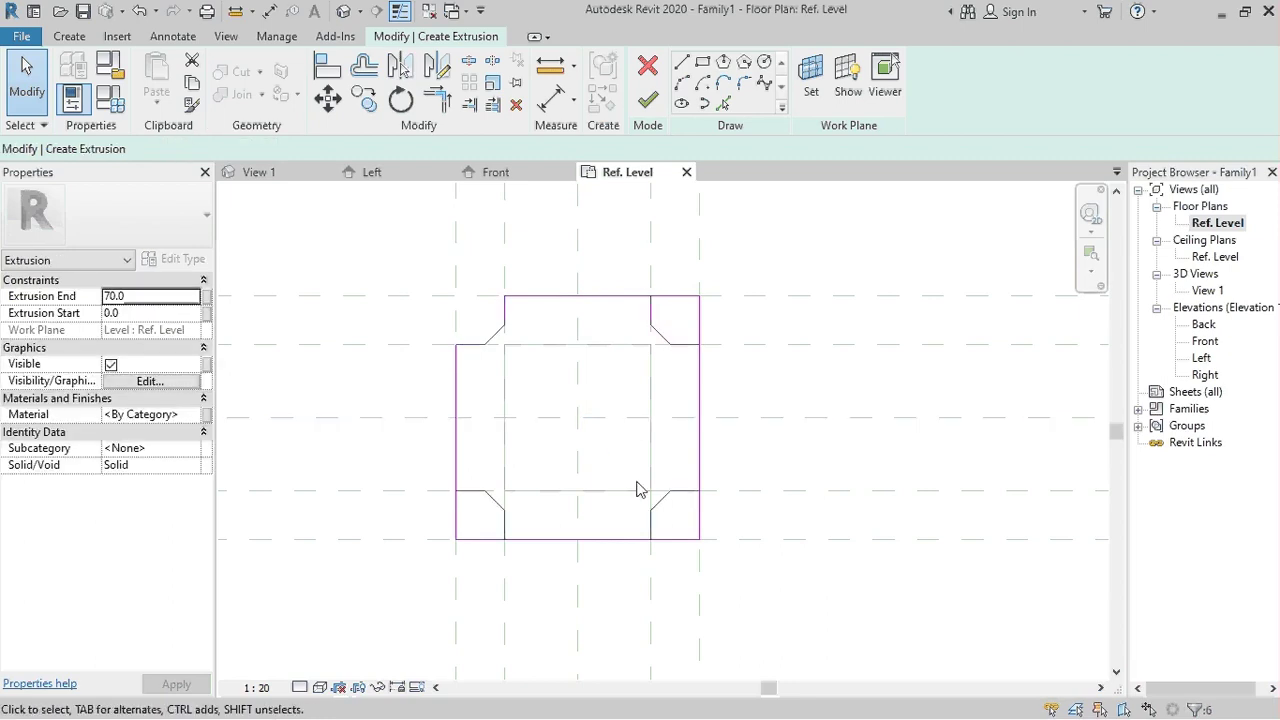
Trim the remaining corner edges to their mirrored chamfers
key("t")
key("r")
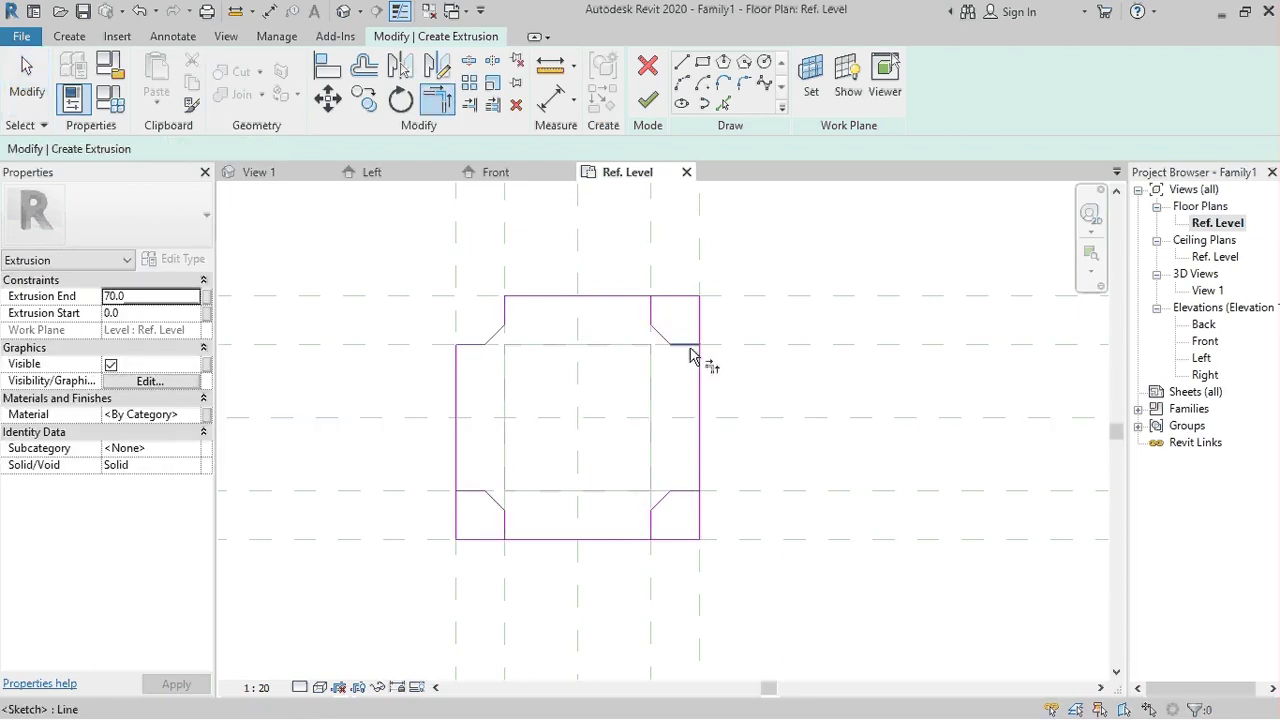
left_click(690, 349)
left_click(663, 323)
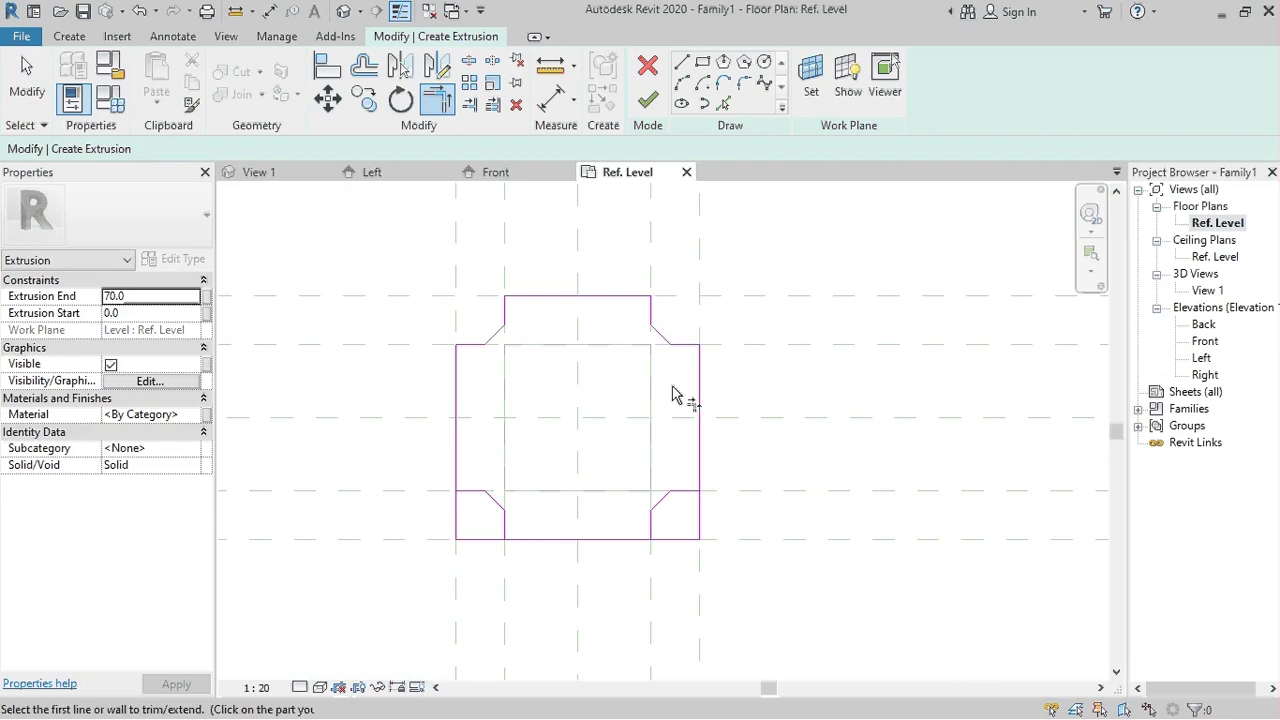
left_click(688, 487)
left_click(668, 497)
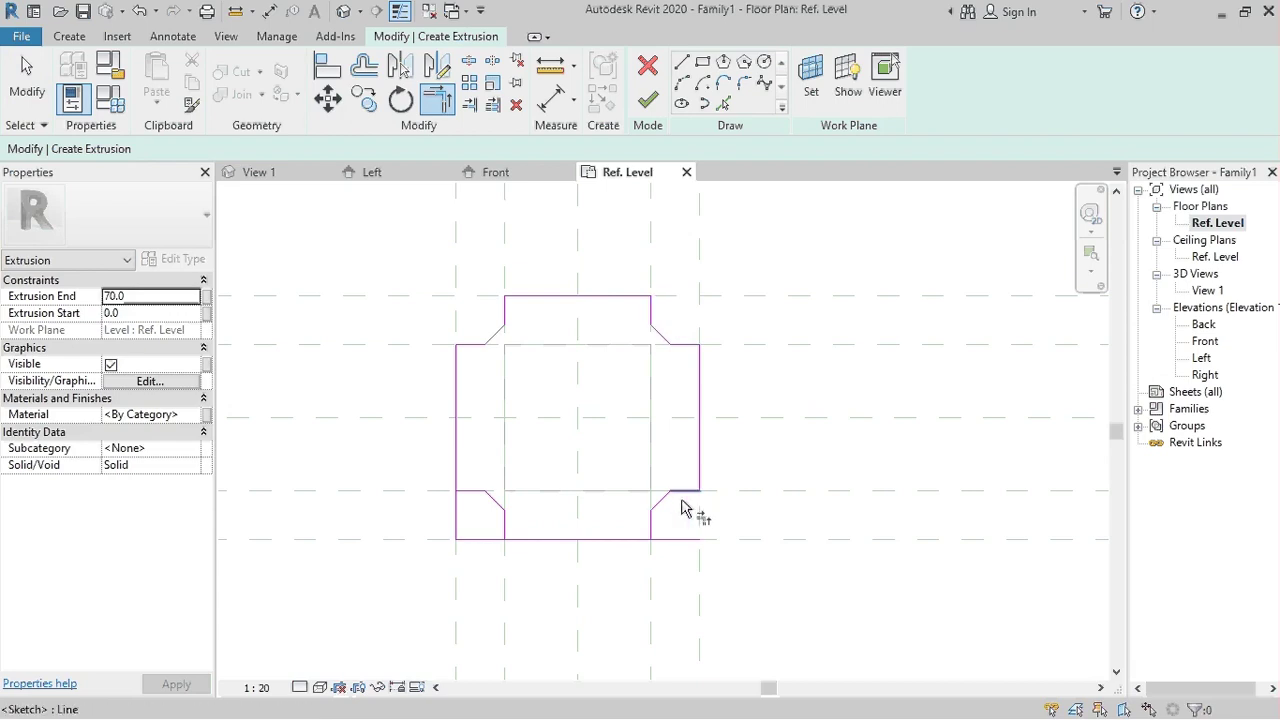
left_click(508, 528)
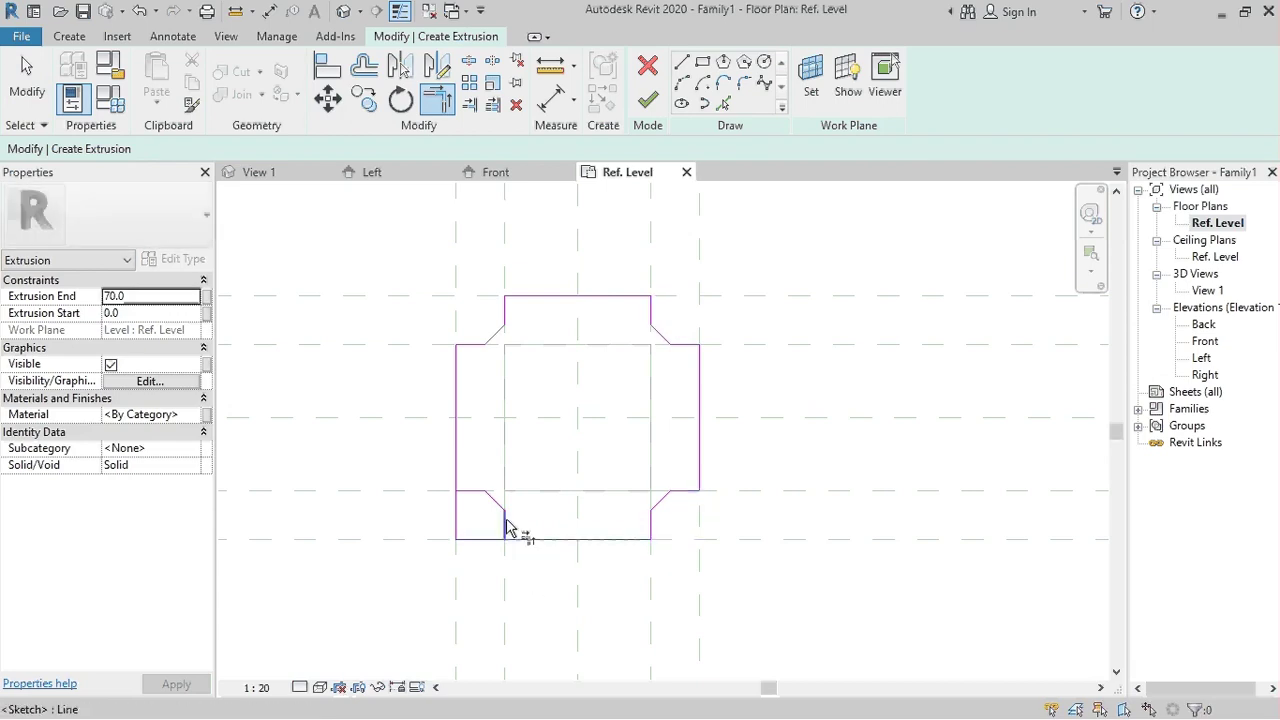
left_click(514, 538)
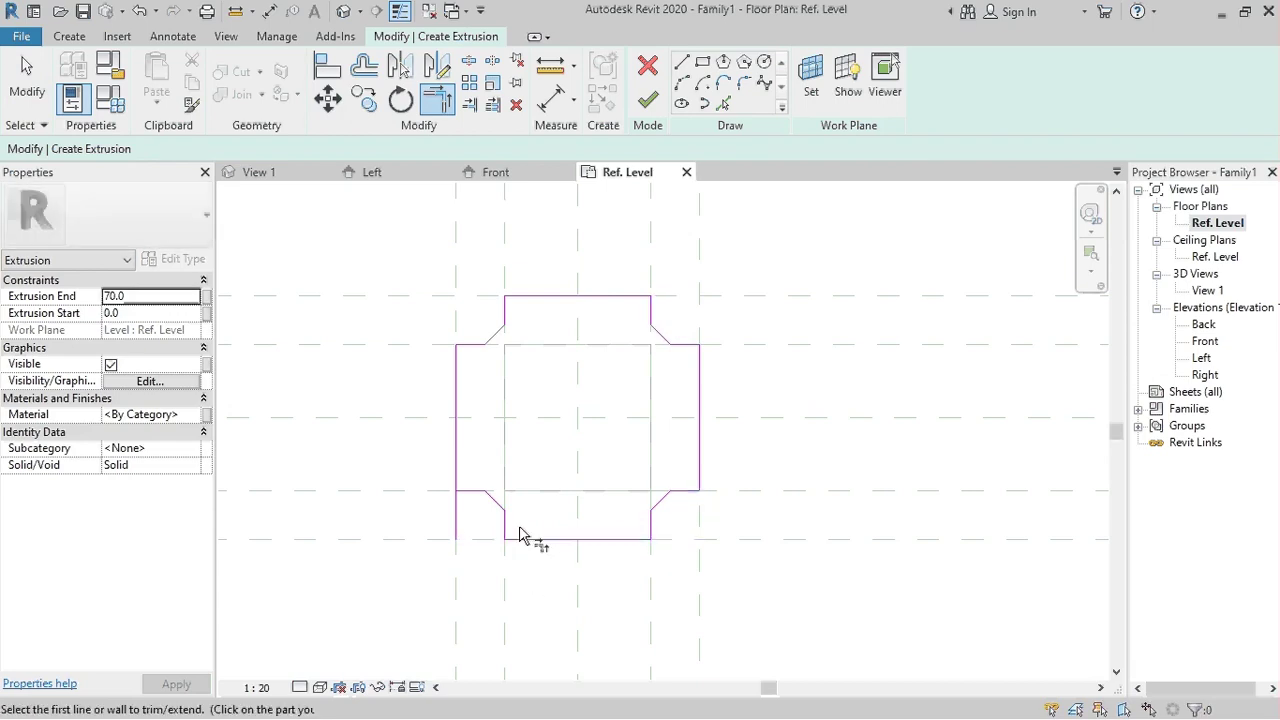
left_click(458, 484)
key("Escape")
key("Escape")
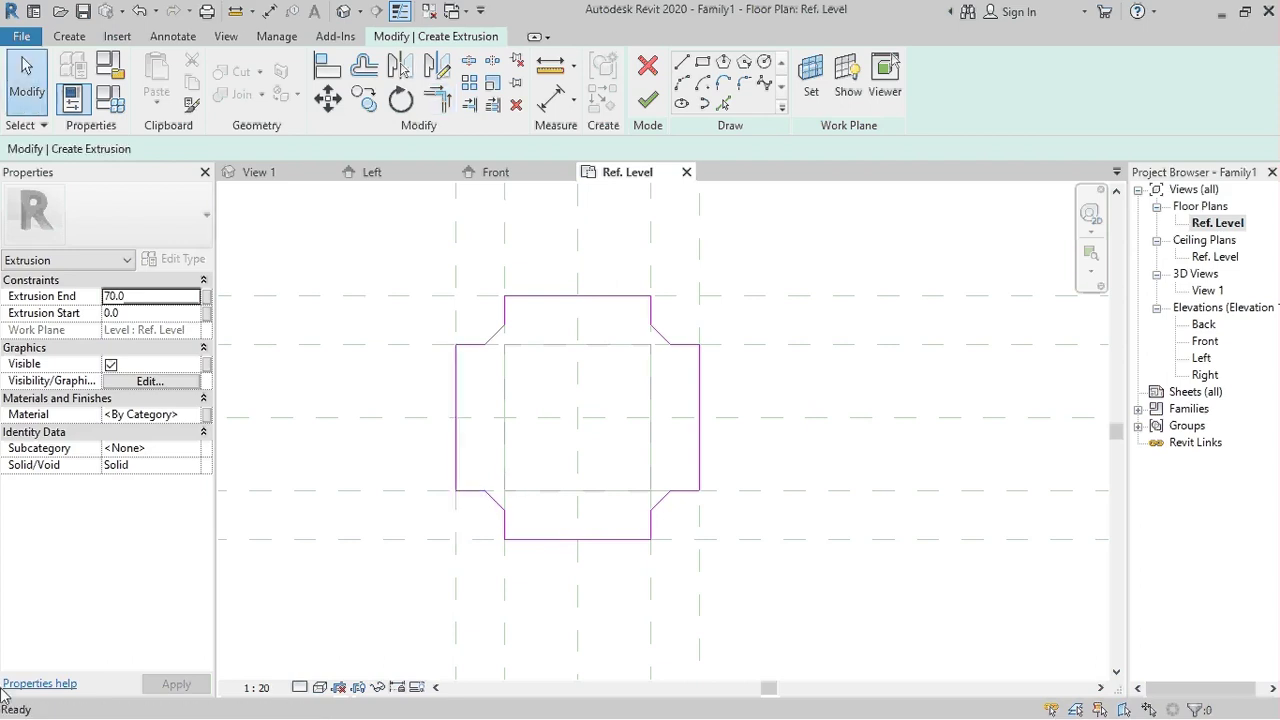
Set the extrusion end to 5 and finish the chamfered plate
left_click(148, 298)
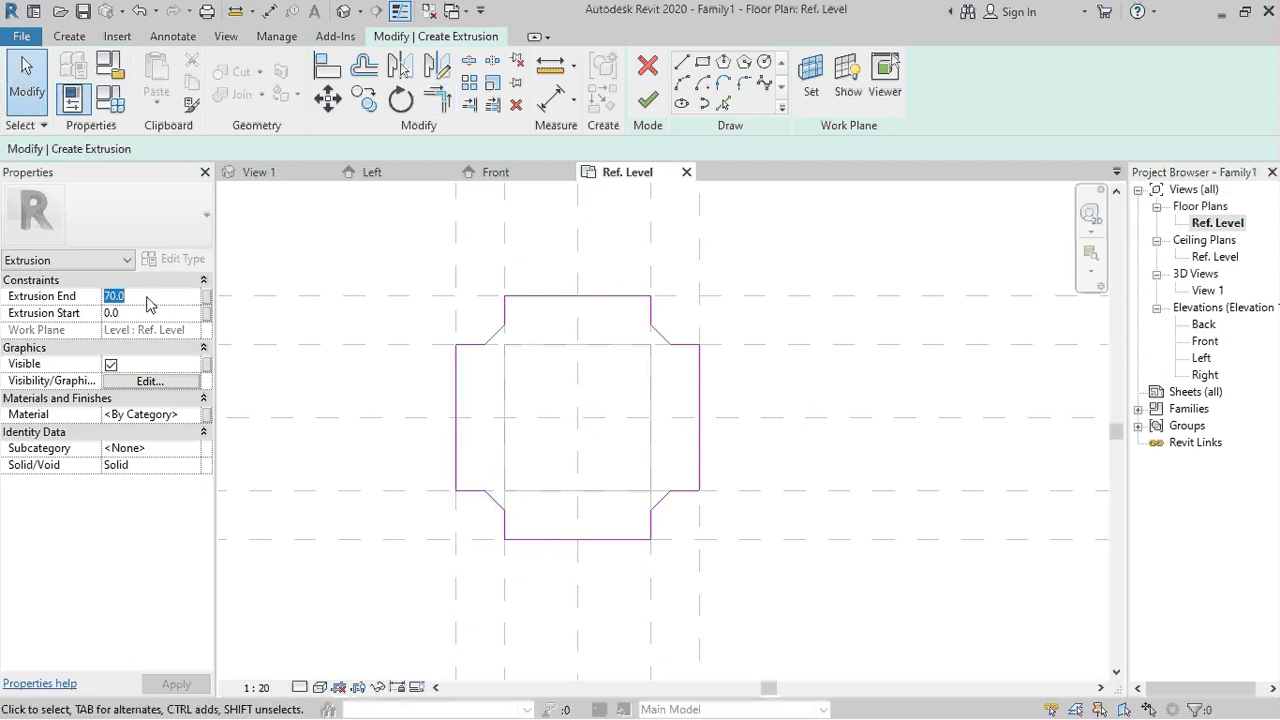
type("5")
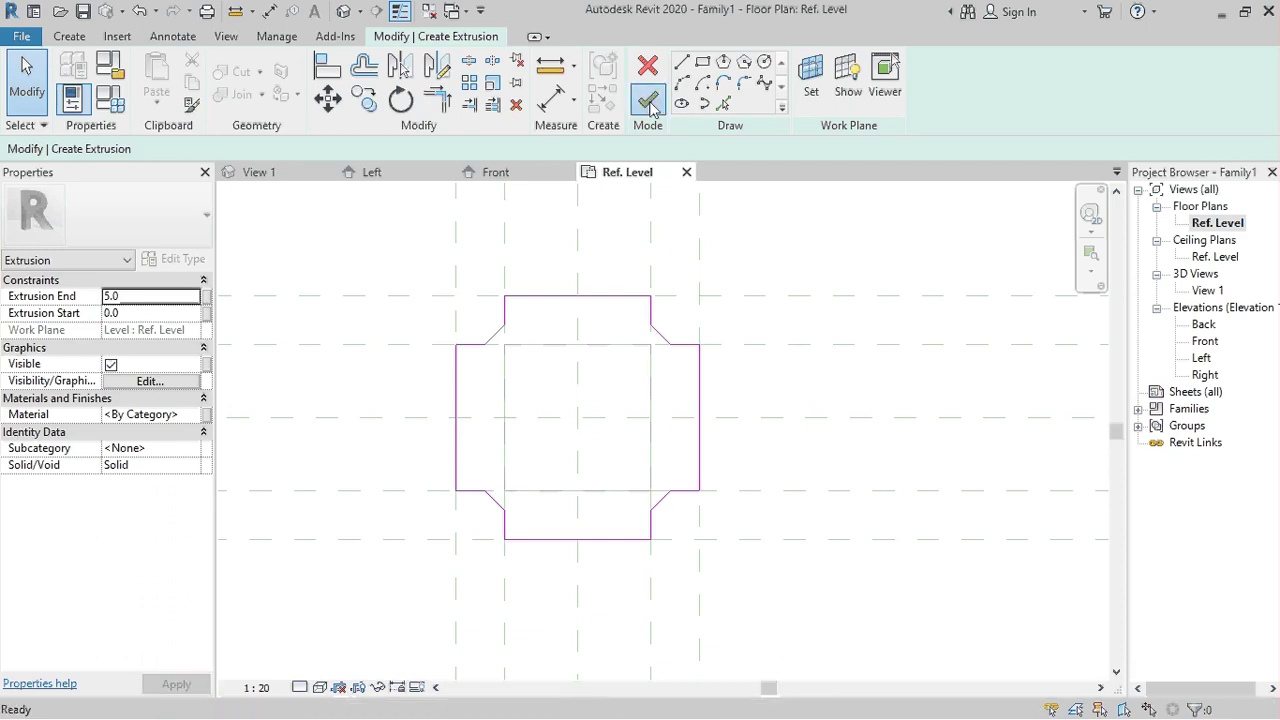
left_click(648, 101)
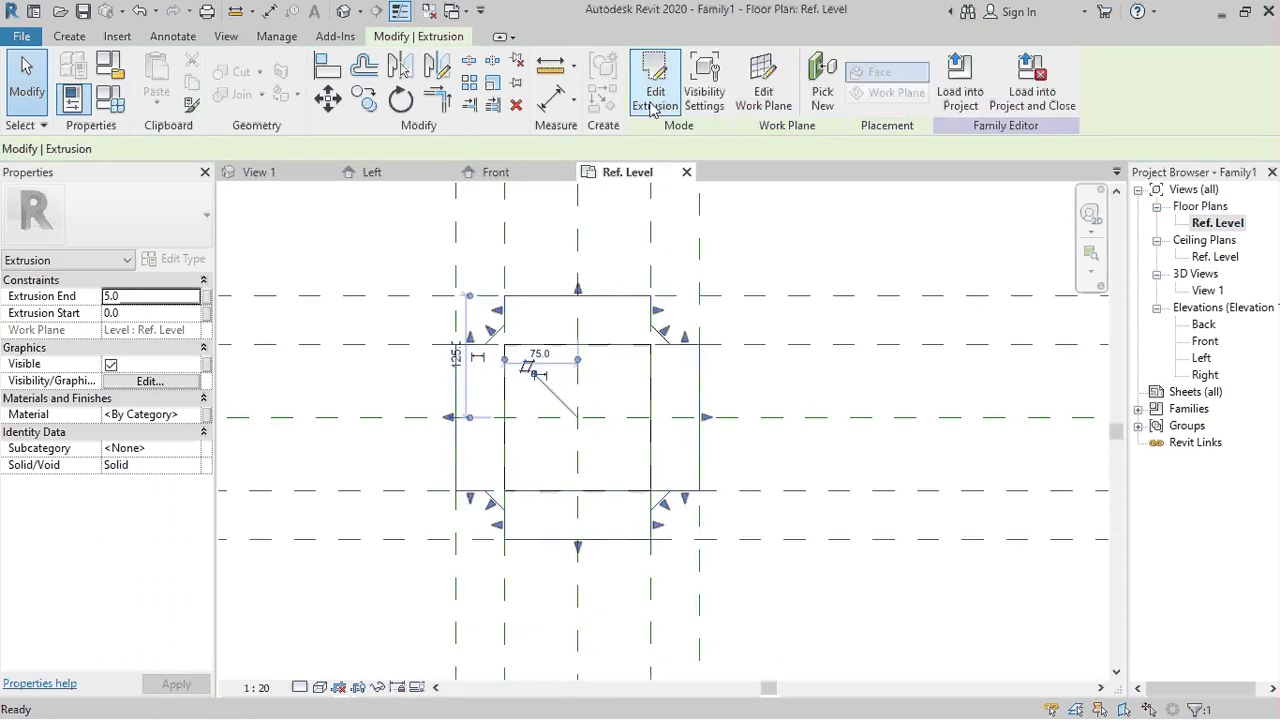
Open the Front elevation and zoom in on the extrusions
double_click(1205, 341)
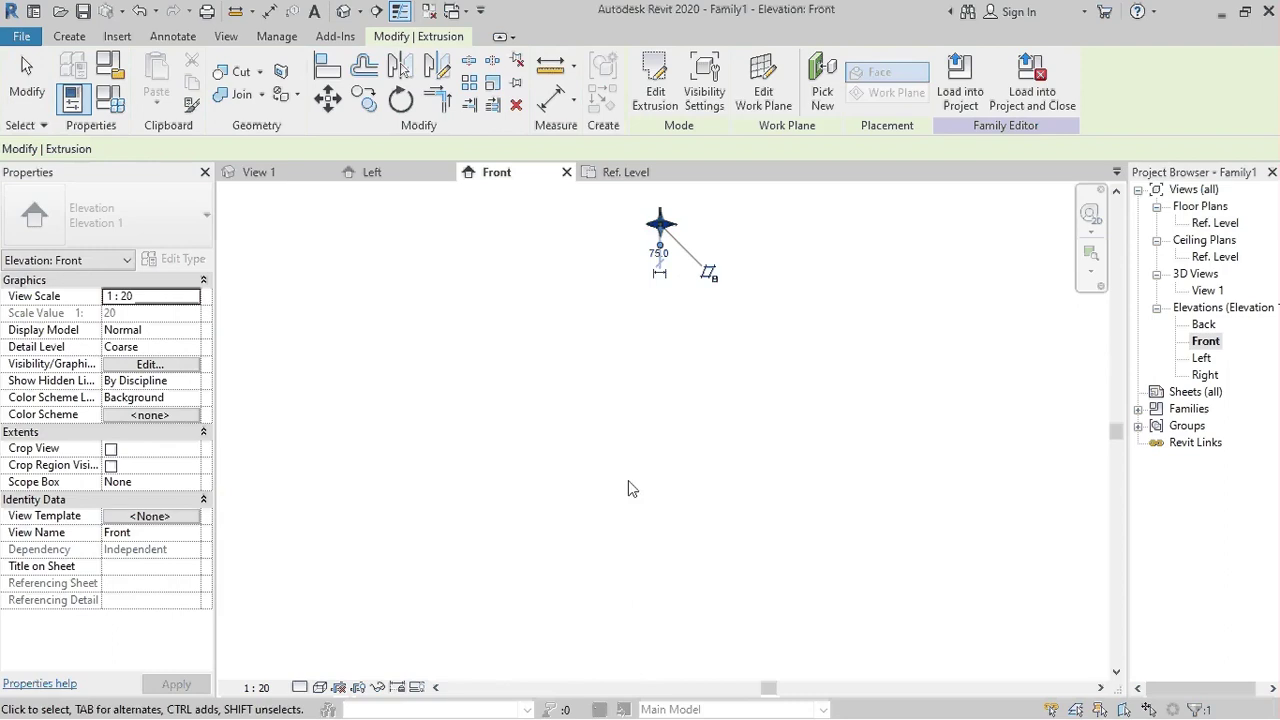
scroll(677, 206, "up", 2)
scroll(677, 206, "up", 4)
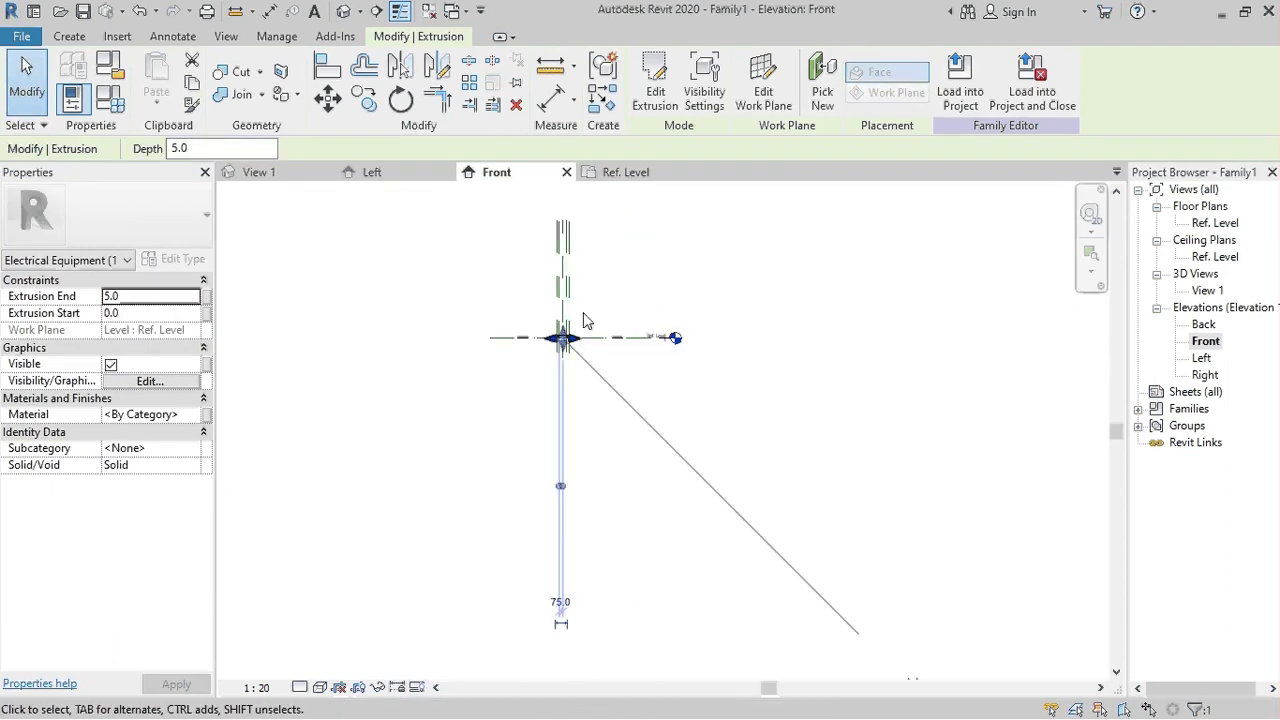
scroll(543, 362, "up", 2)
scroll(563, 363, "up", 2)
scroll(566, 363, "up", 2)
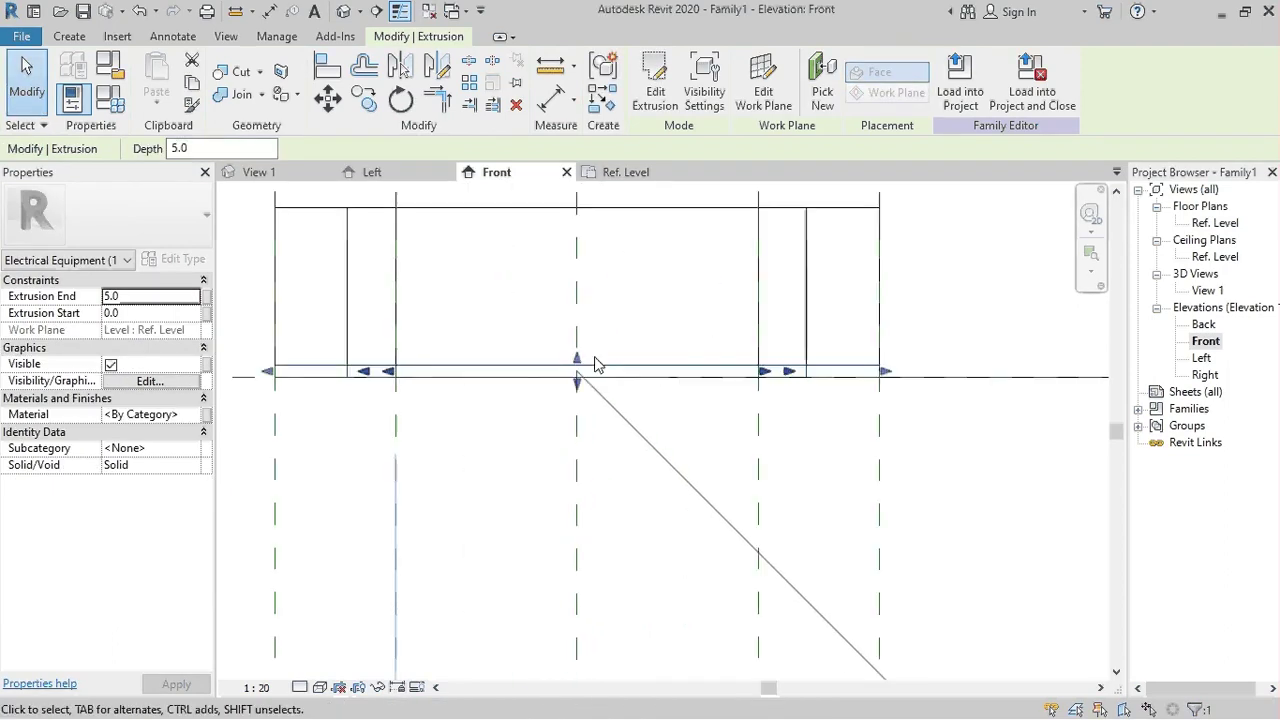
key("Escape")
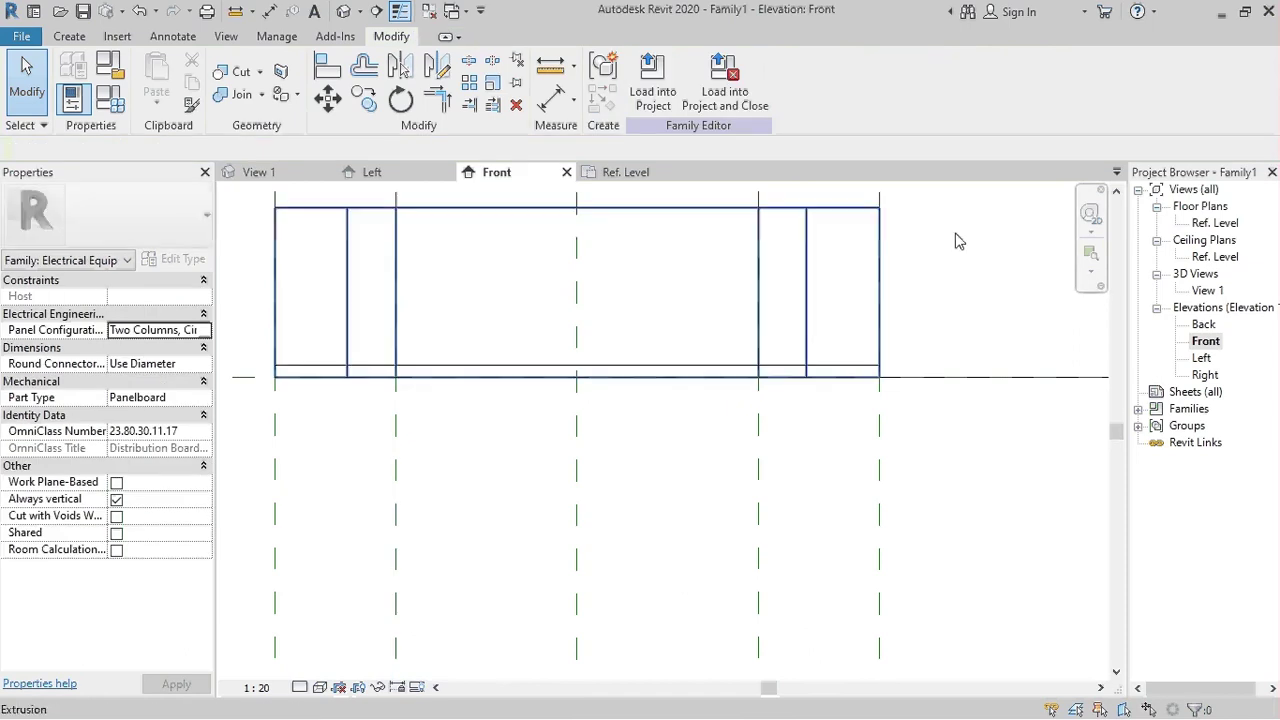
Open 3D View 1 and orbit to inspect the framed box and its underside
left_click(1205, 290)
double_click(1205, 290)
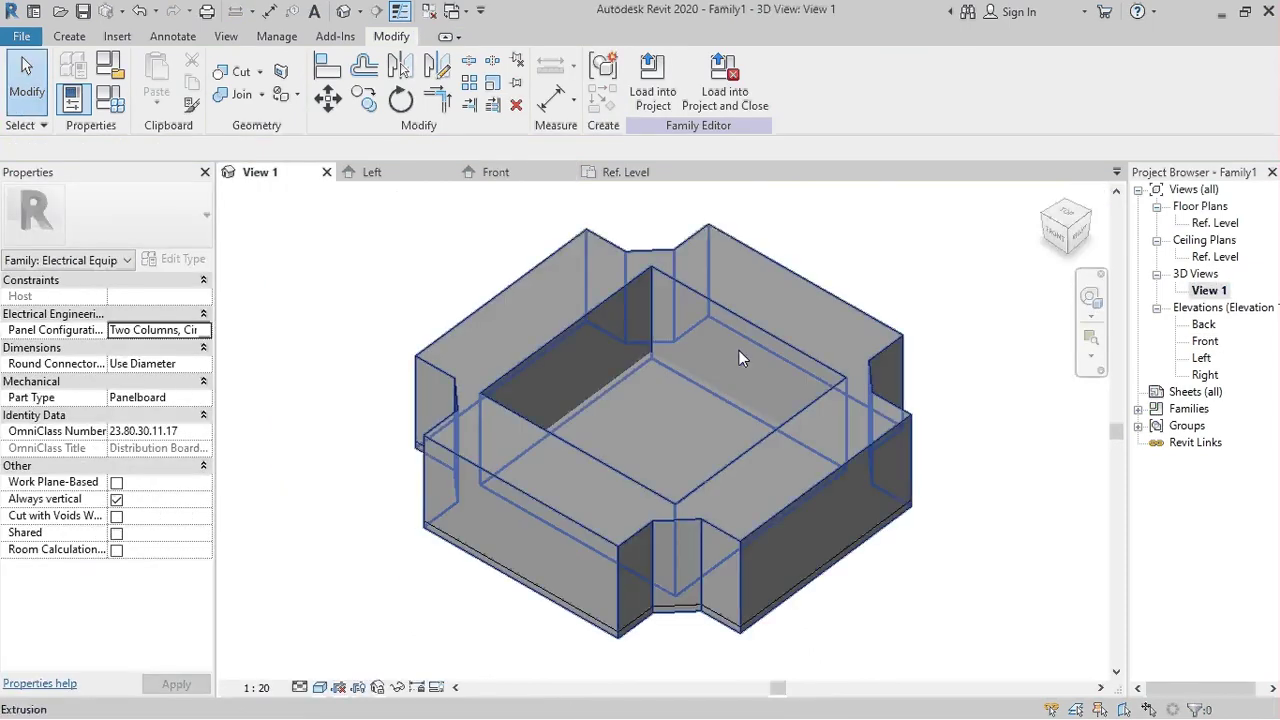
mouse_move(773, 453)
middle_mouse_down("shift")
mouse_move(762, 92)
mouse_move(729, 337)
mouse_move(729, 603)
mouse_move(780, 555)
middle_mouse_up("shift")
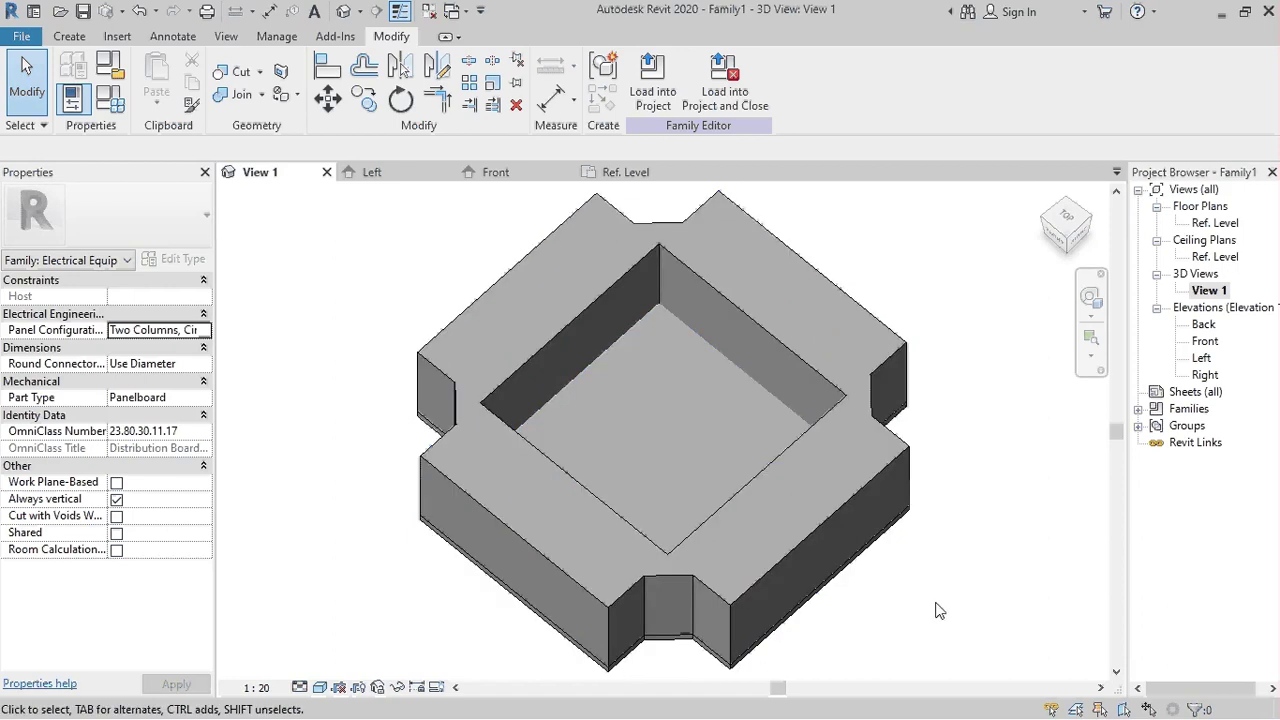
mouse_move(934, 609)
middle_mouse_down("shift")
mouse_move(843, 497)
mouse_move(894, 257)
mouse_move(900, 275)
mouse_move(814, 457)
middle_mouse_up("shift")
In the Left elevation, start a new extrusion and sketch a sloped line from the panel top
double_click(1201, 357)
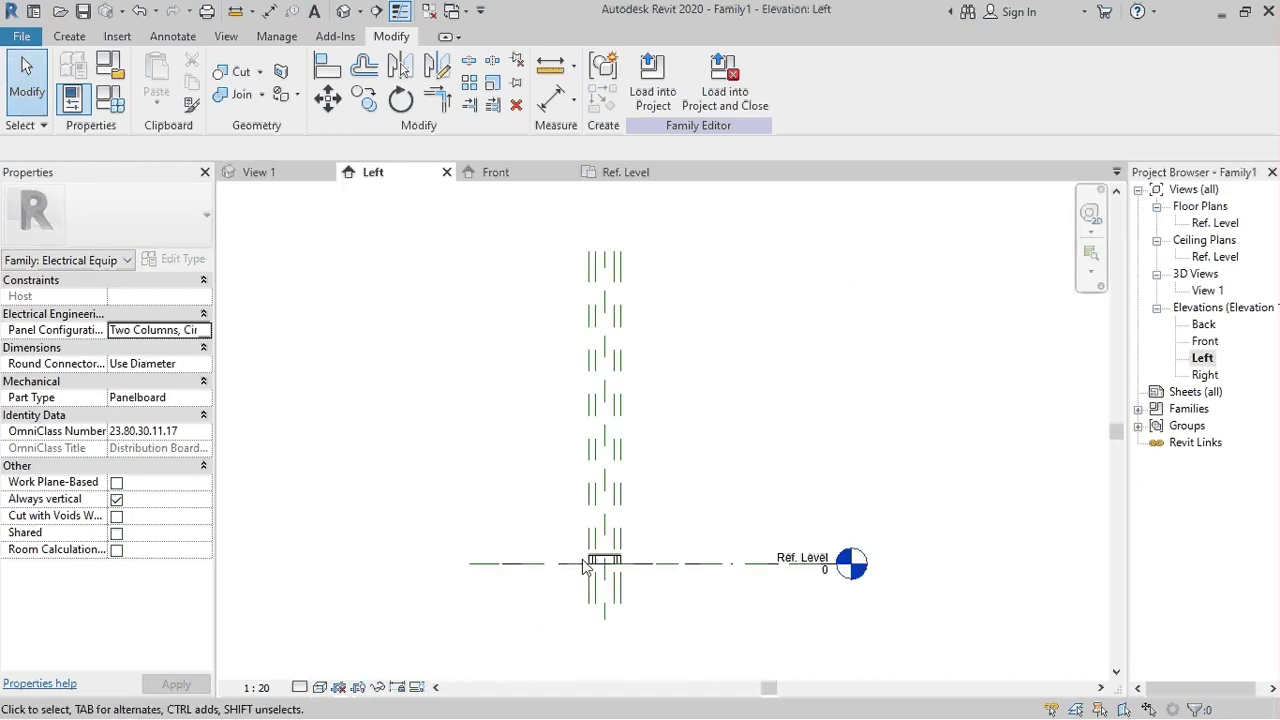
scroll(585, 566, "up", 2)
scroll(574, 474, "up", 3)
scroll(489, 326, "up", 2)
scroll(489, 328, "up", 3)
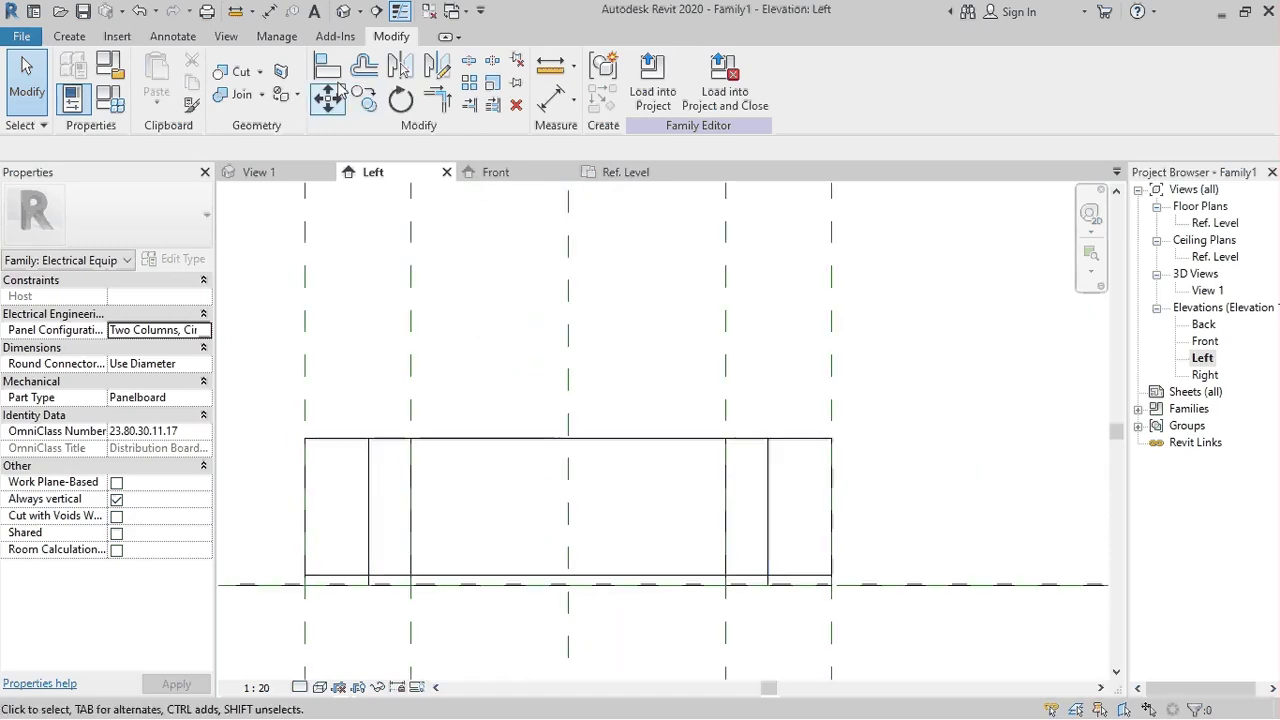
left_click(69, 36)
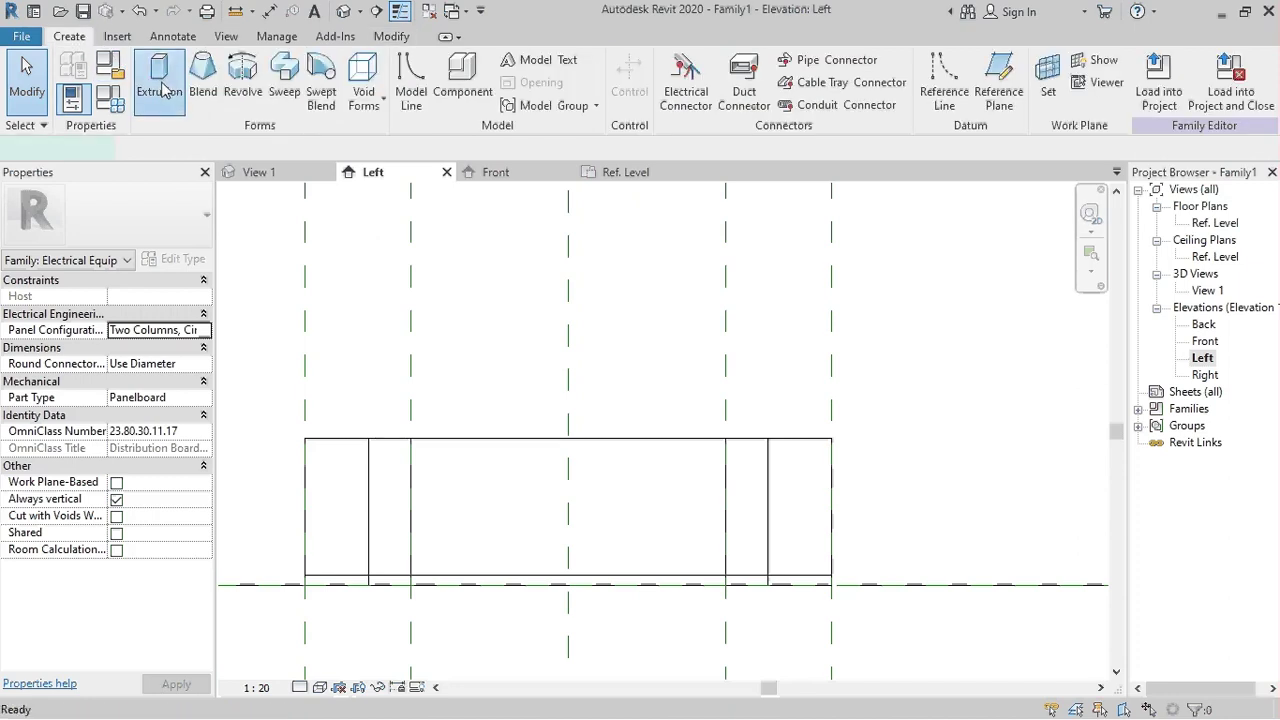
left_click(160, 88)
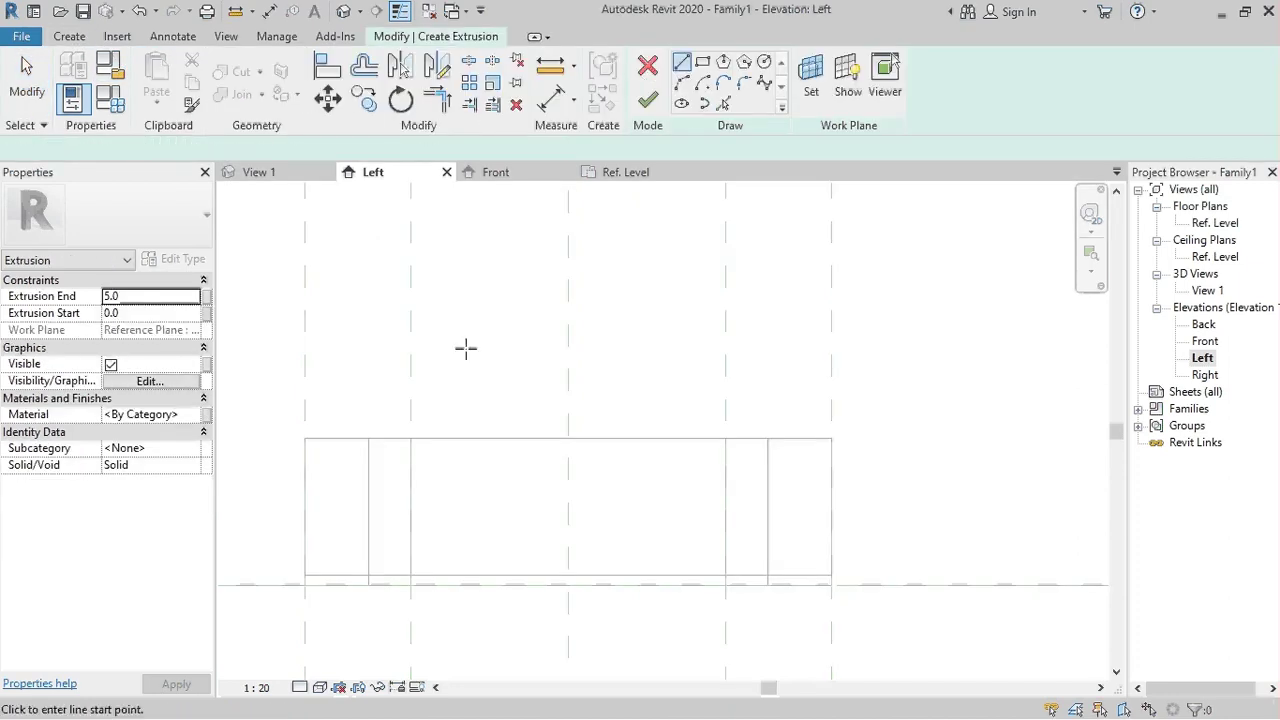
left_click(367, 438)
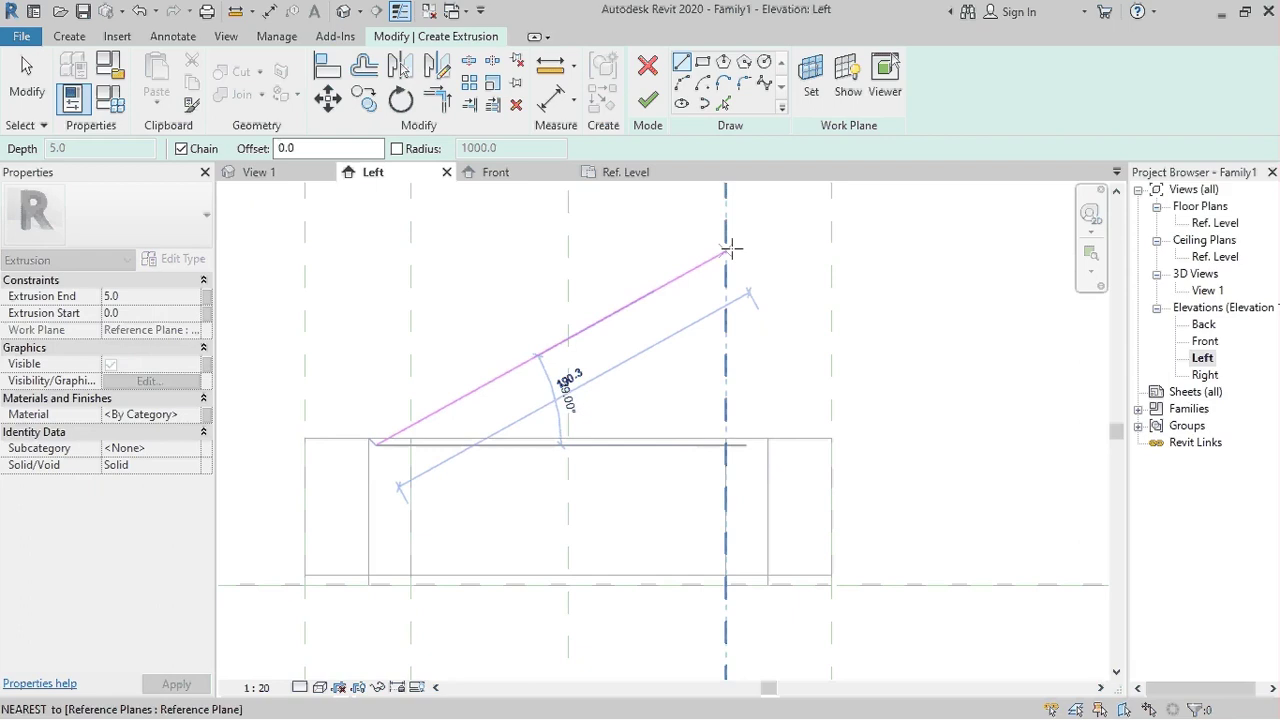
left_click(726, 250)
key("Escape")
key("Escape")
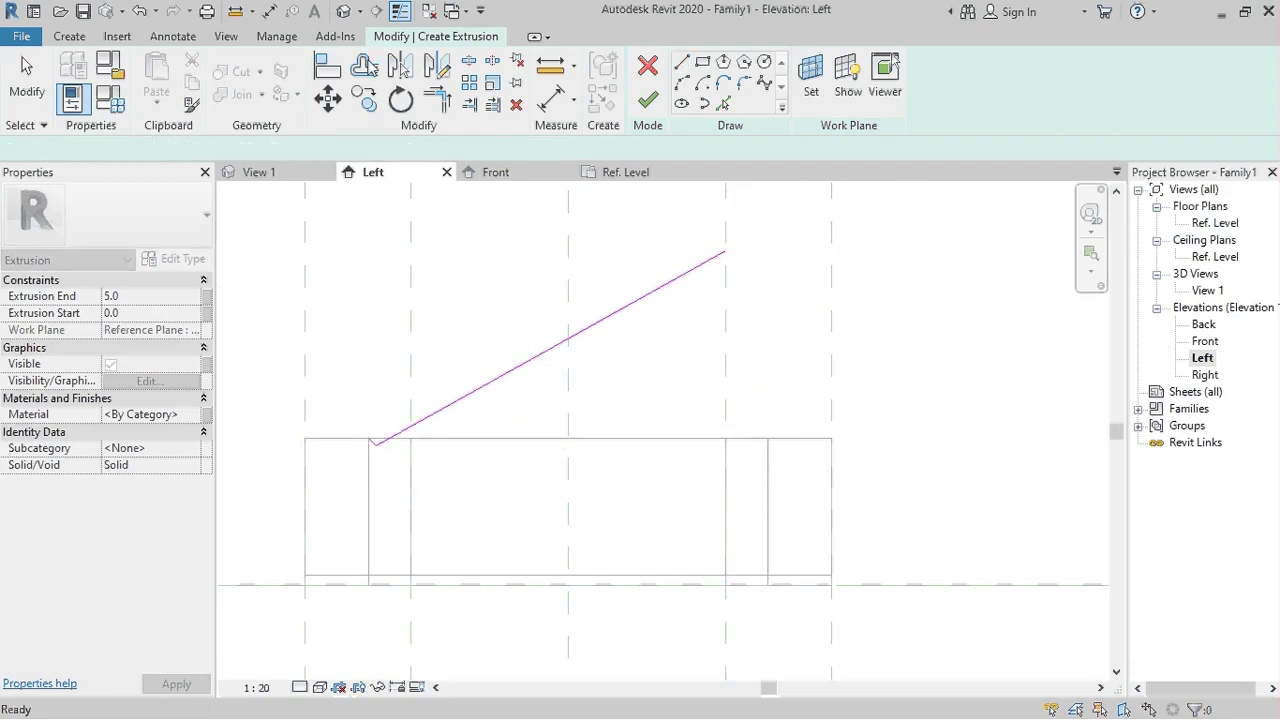
Offset the sloped line by 5 to give the lid its thickness
left_click(365, 68)
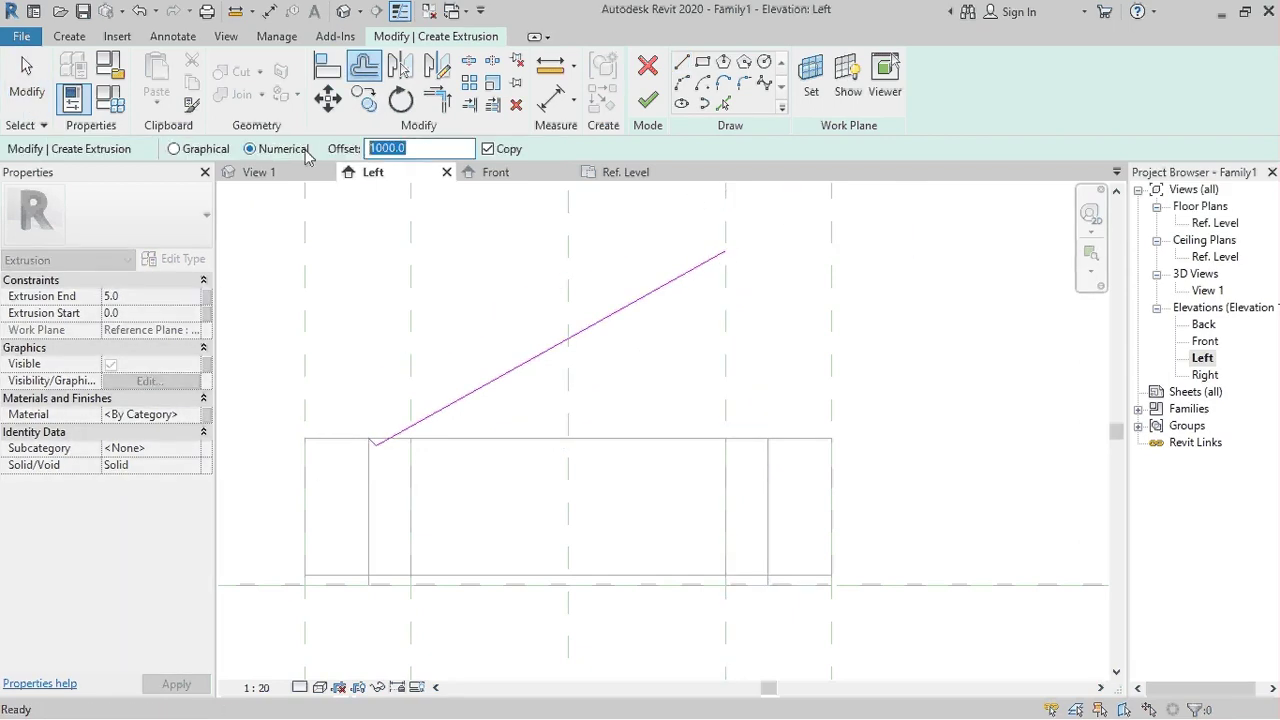
type("5")
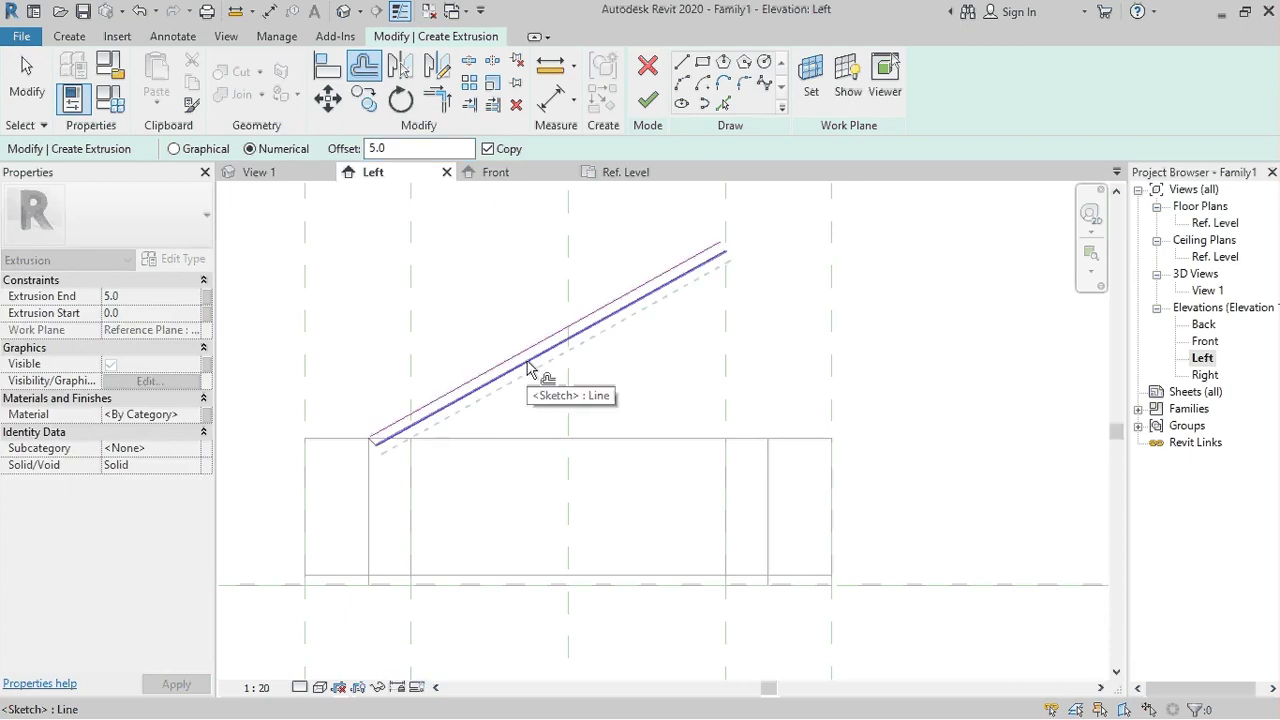
key("Escape")
key("l")
key("i")
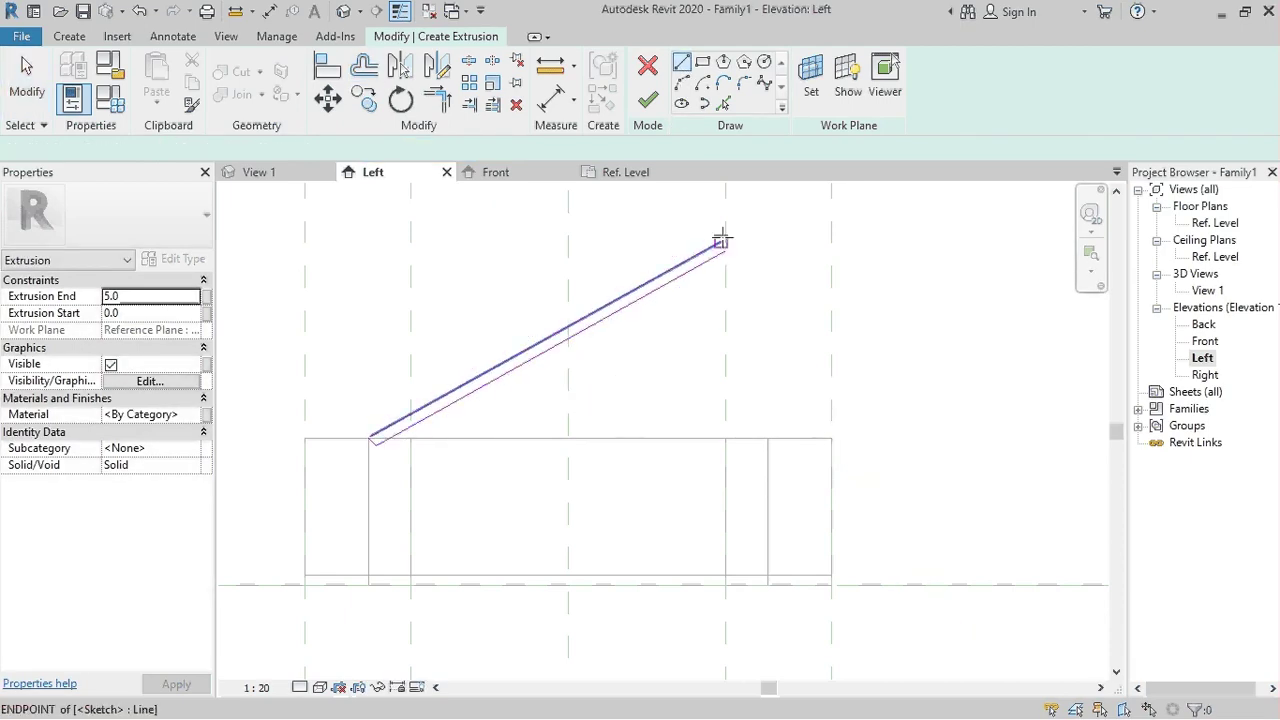
left_click(721, 240)
key("Escape")
scroll(467, 431, "up", 1)
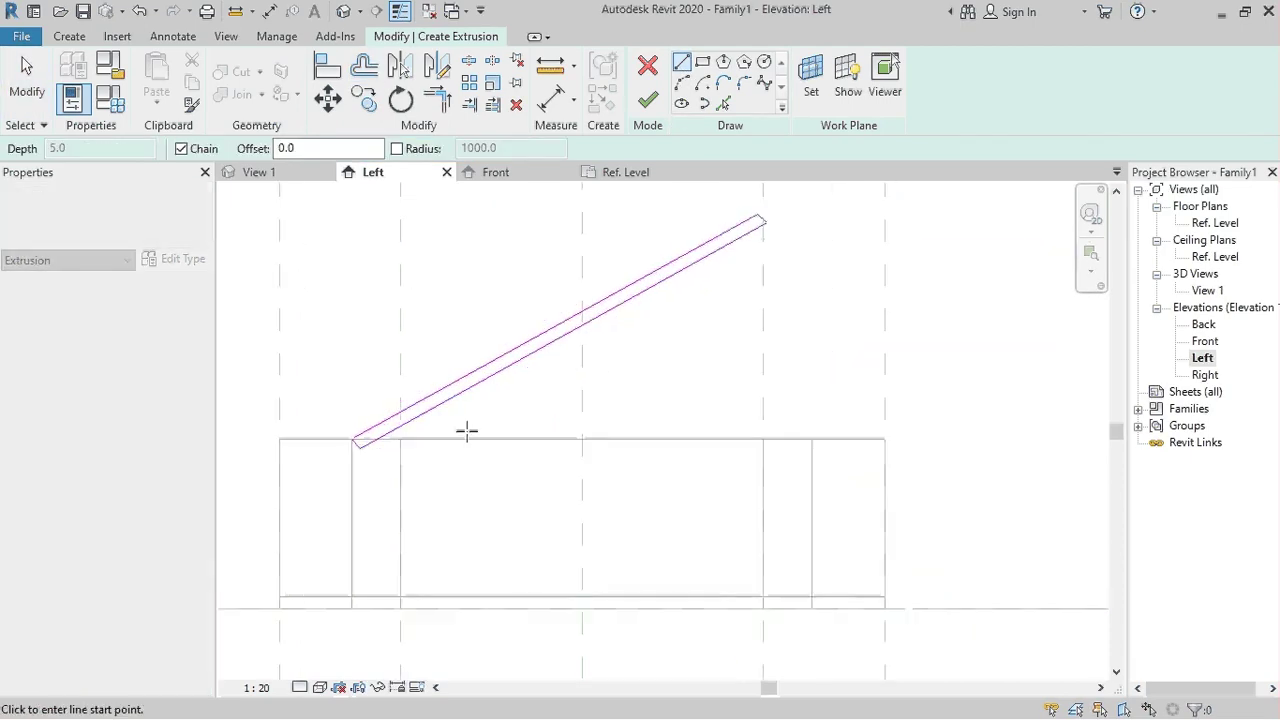
scroll(467, 431, "up", 1)
scroll(334, 449, "up", 1)
key("Escape")
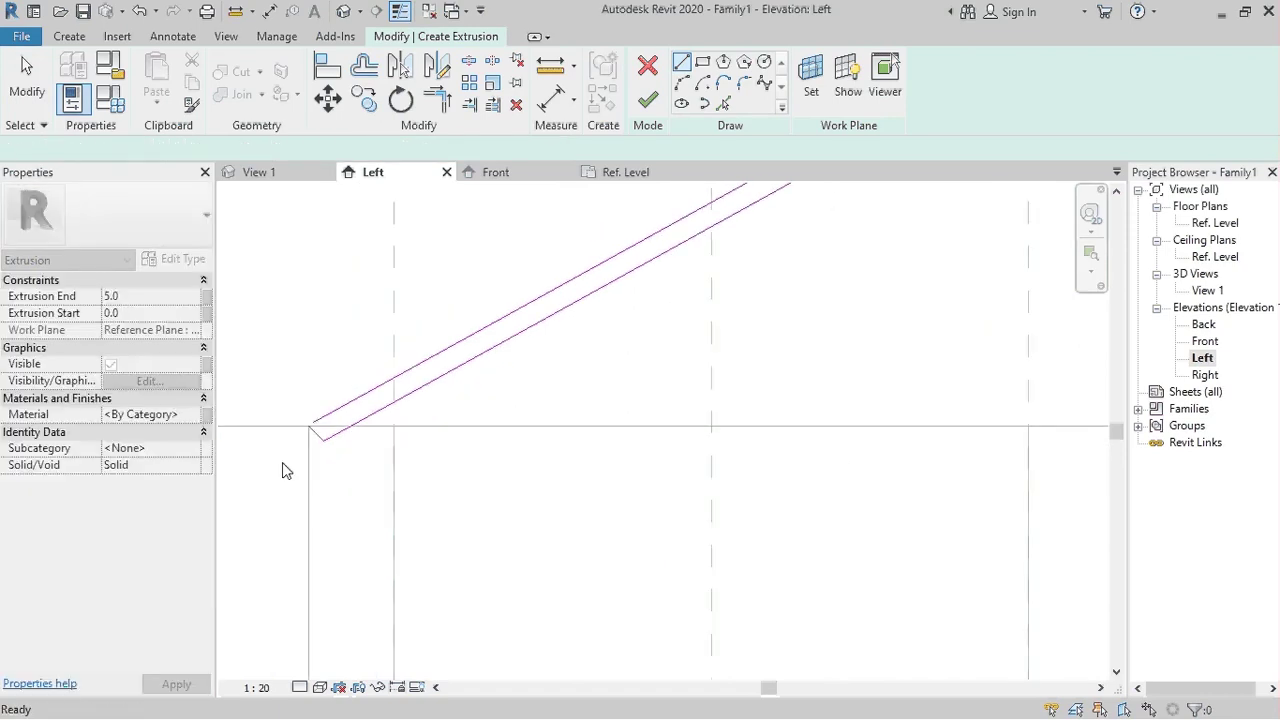
scroll(305, 442, "up", 3)
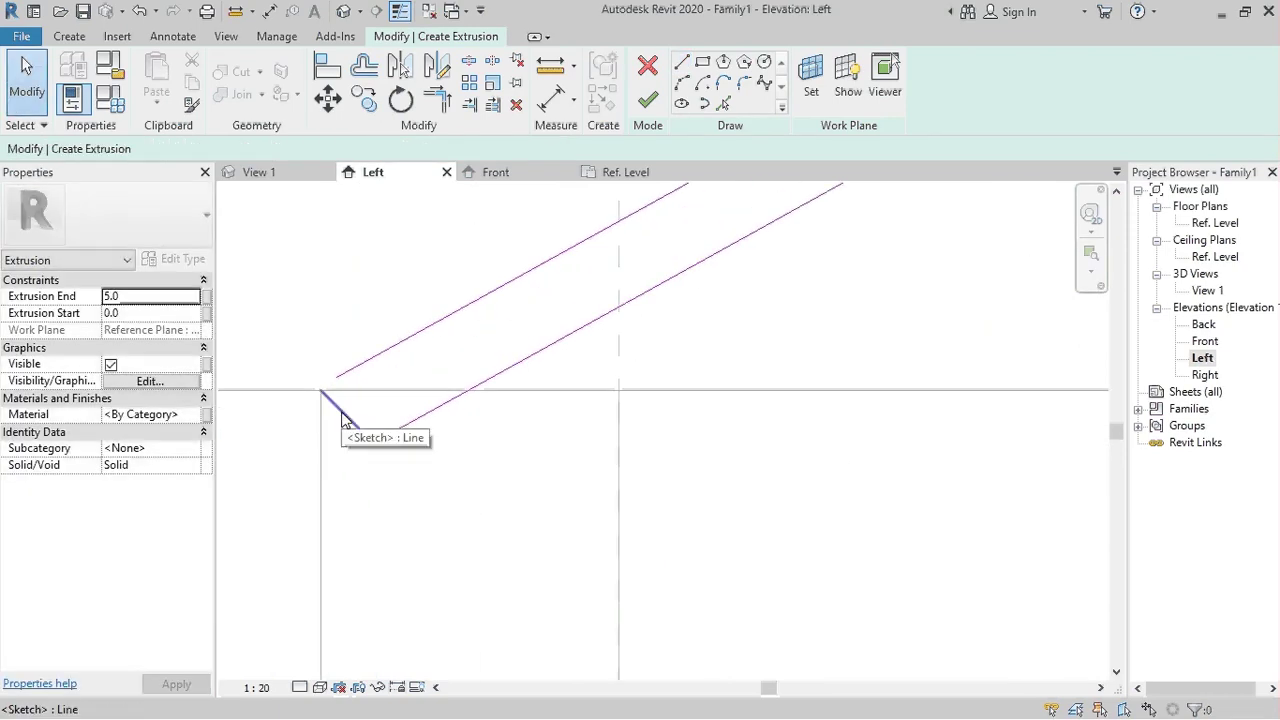
Check the sloped sketch lines and finish the lid extrusion
left_click(353, 369)
left_click(356, 542)
scroll(356, 542, "down", 2)
scroll(356, 542, "down", 2)
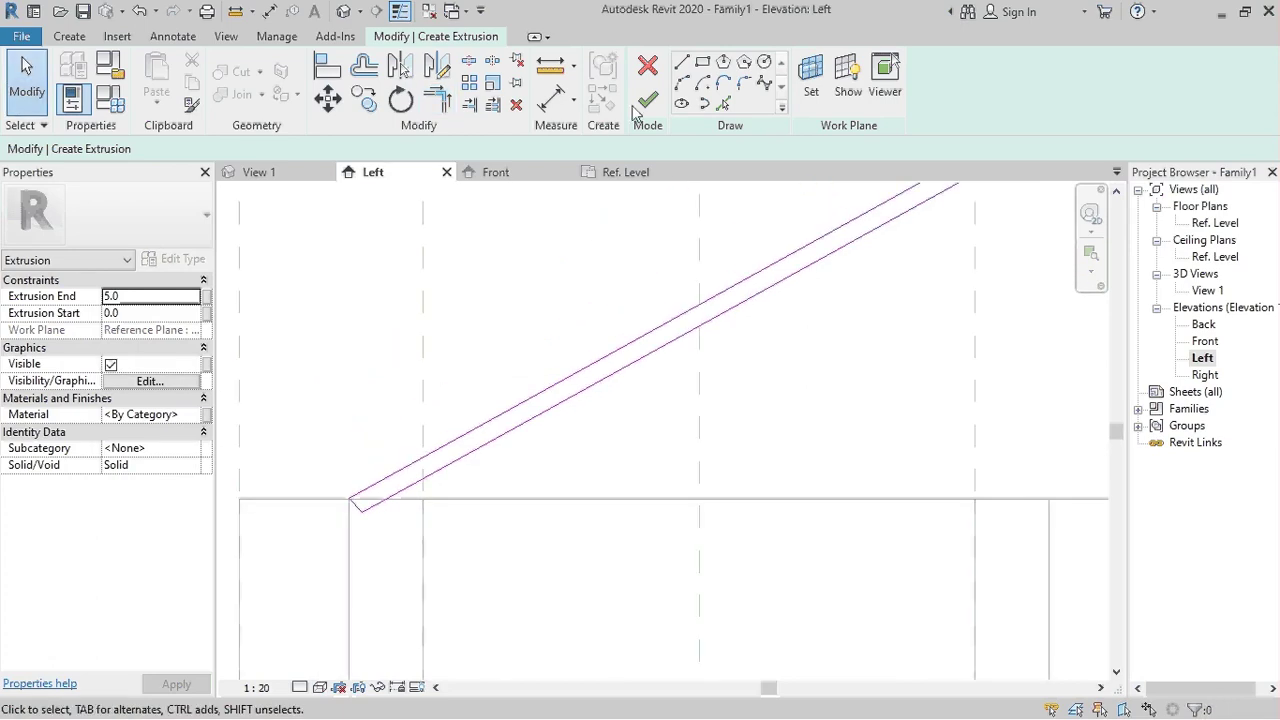
left_click(648, 101)
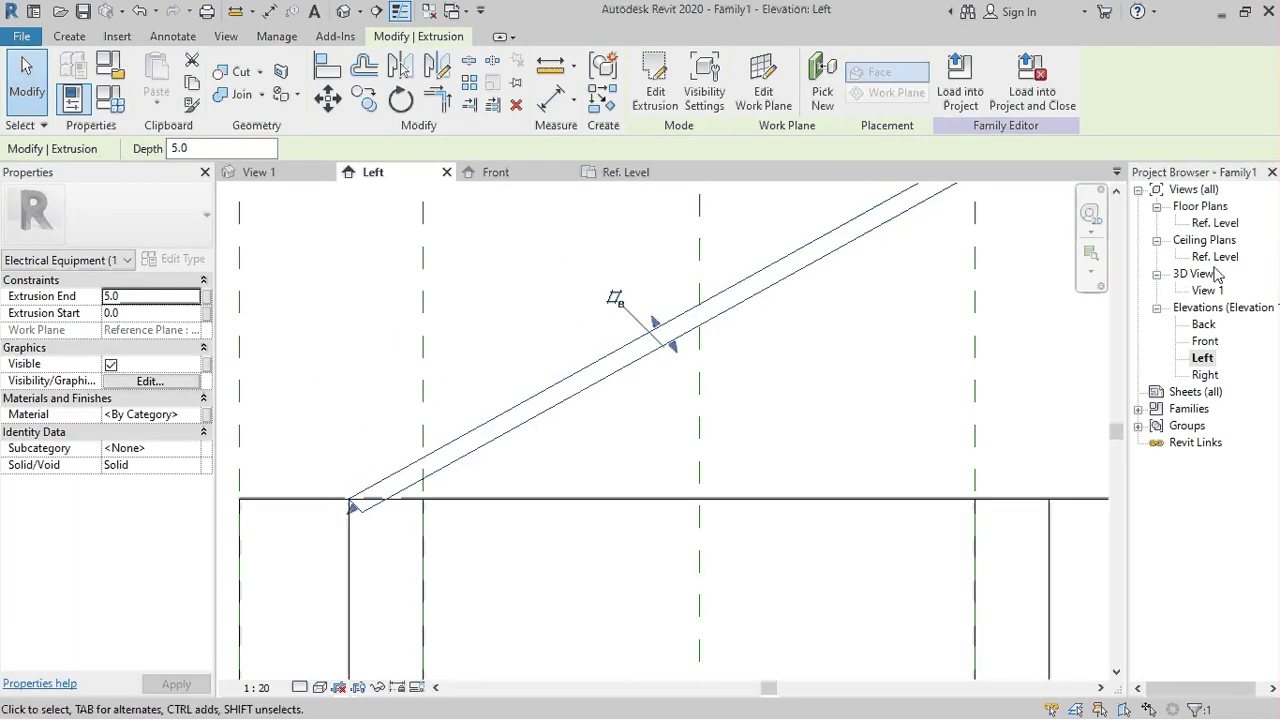
In Ref. Level, drag the lid's shape handles so it spans -75 to 75
double_click(1215, 222)
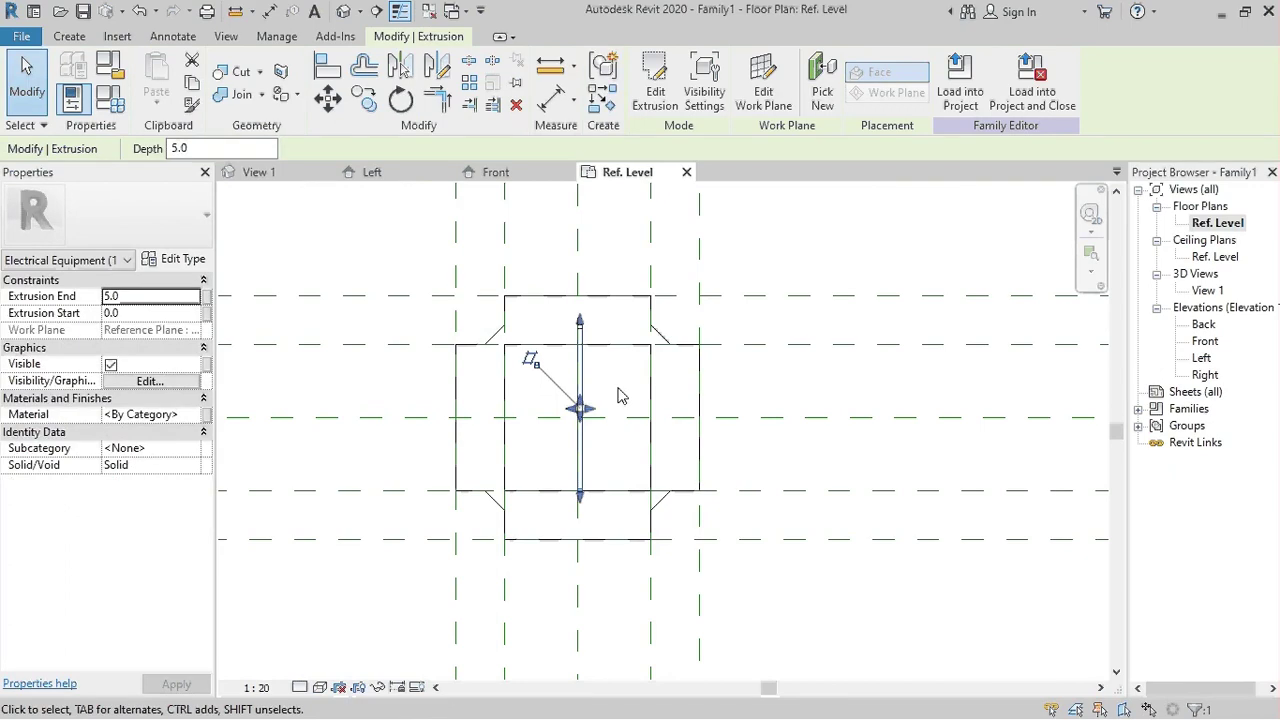
scroll(618, 396, "up", 2)
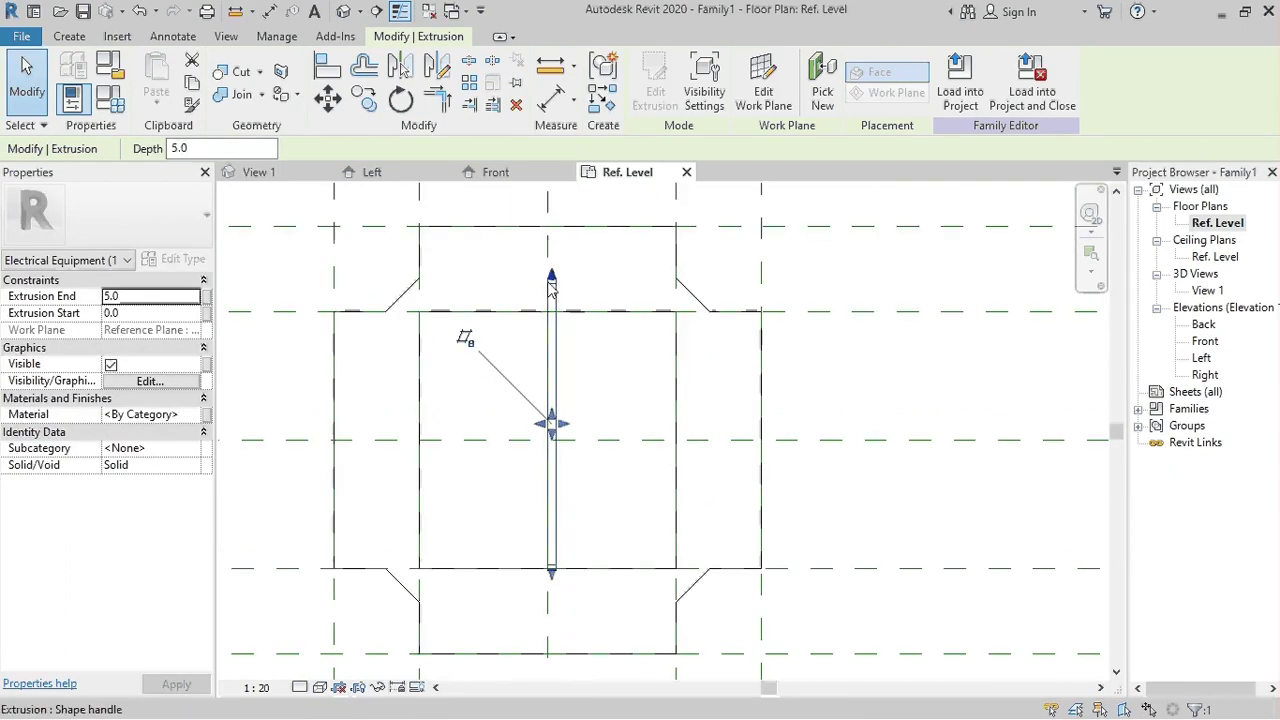
scroll(551, 276, "up", 2)
left_click_drag(551, 280, 555, 336)
scroll(610, 313, "down", 2)
left_click_drag(572, 472, 715, 485)
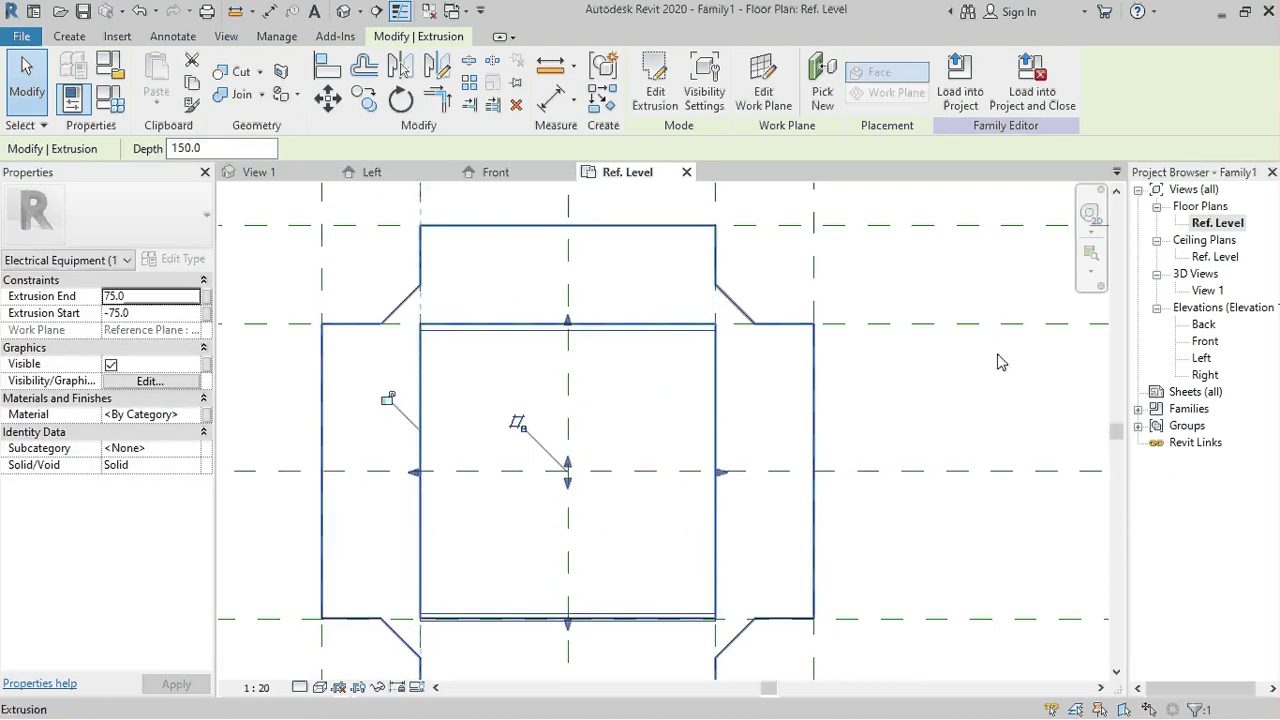
double_click(1207, 290)
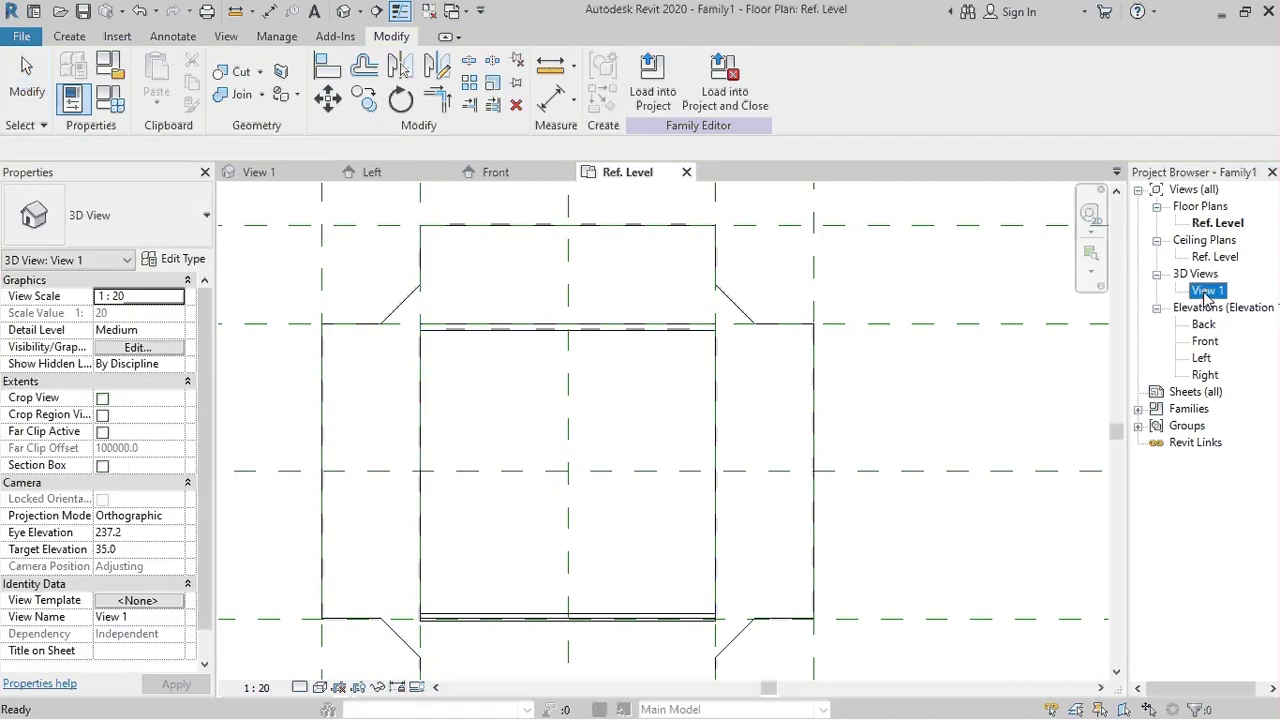
Orbit to the Right view, then edit and re-finish the lid extrusion
left_click(840, 386)
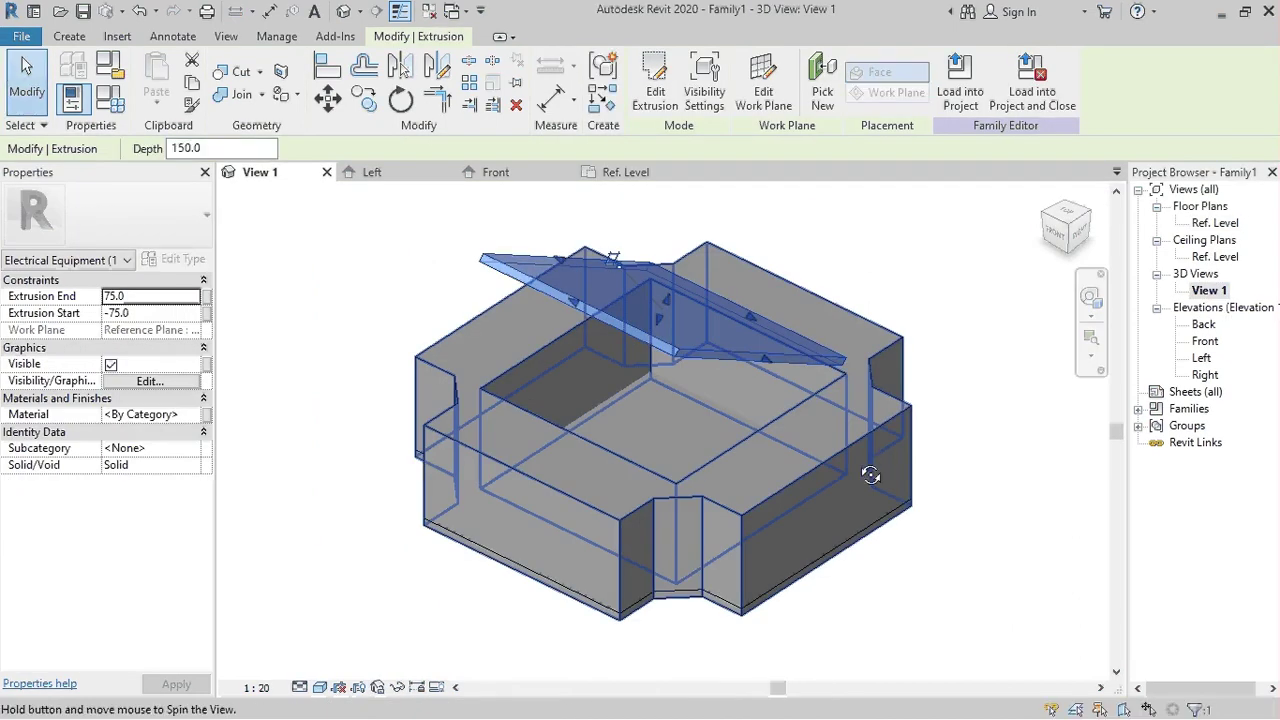
mouse_move(878, 449)
middle_mouse_down("shift")
mouse_move(858, 229)
mouse_move(634, 480)
mouse_move(737, 363)
middle_mouse_up("shift")
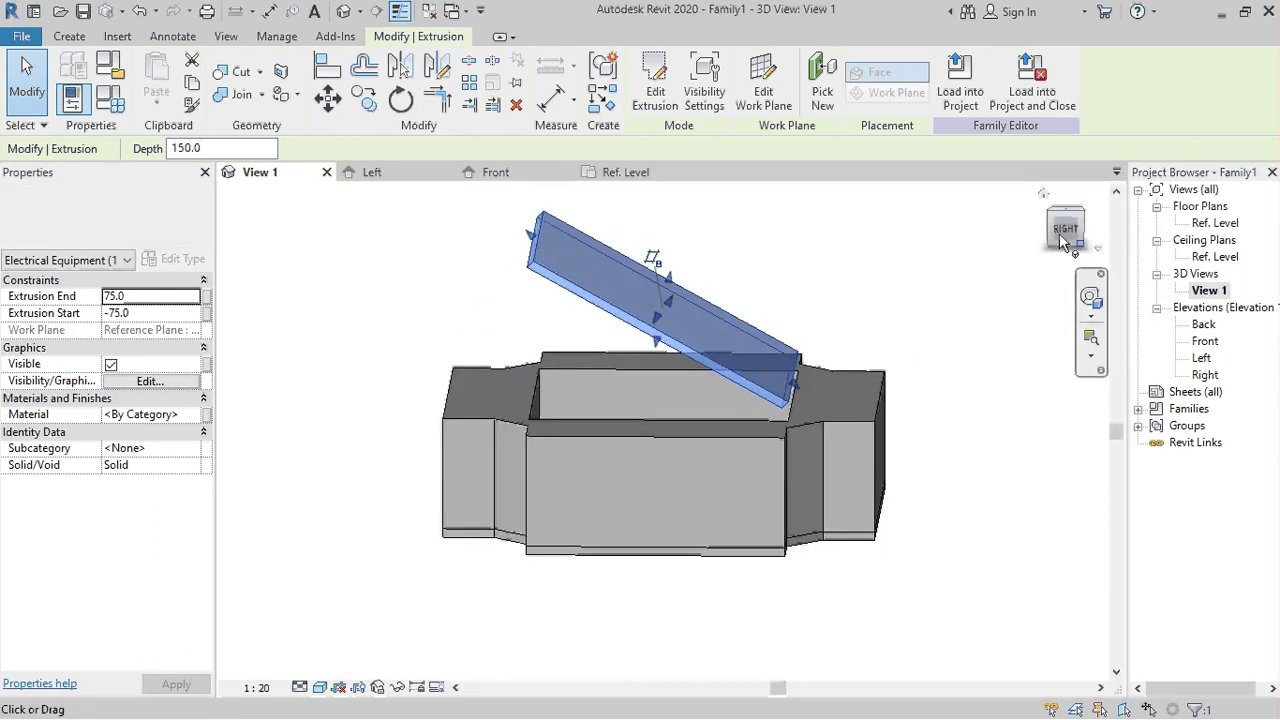
left_click(1060, 237)
double_click(757, 470)
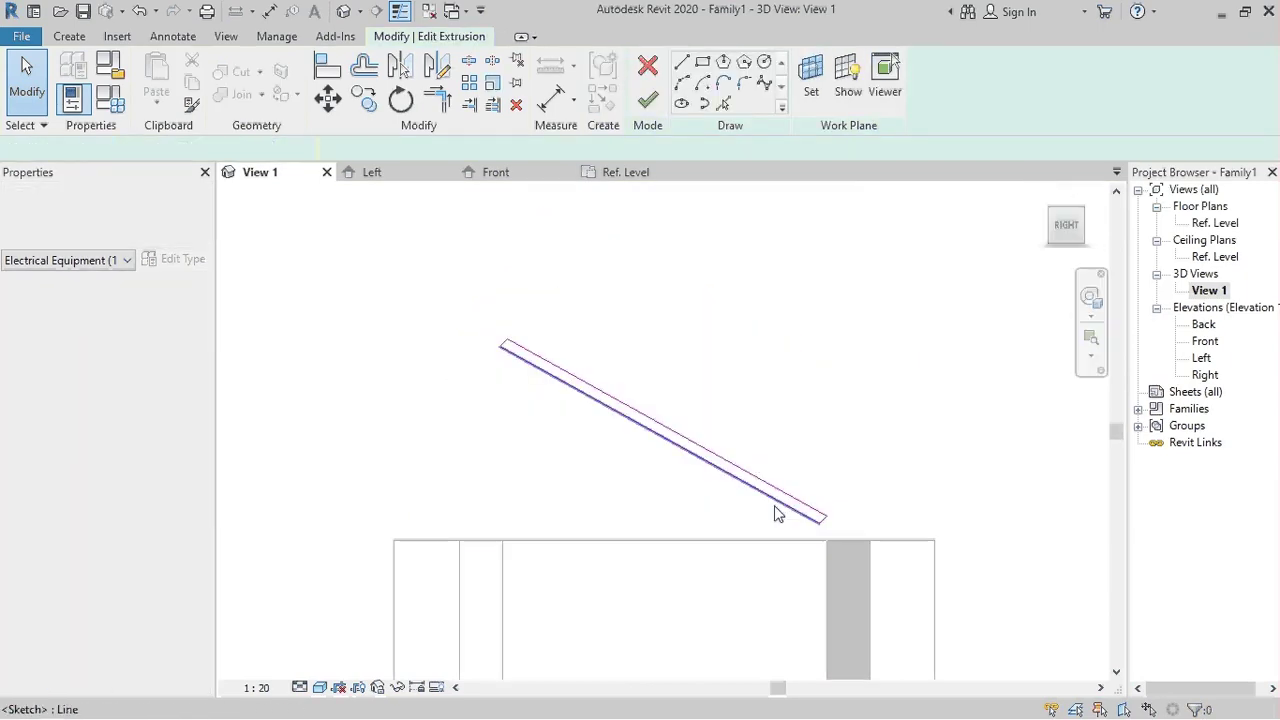
left_click(648, 99)
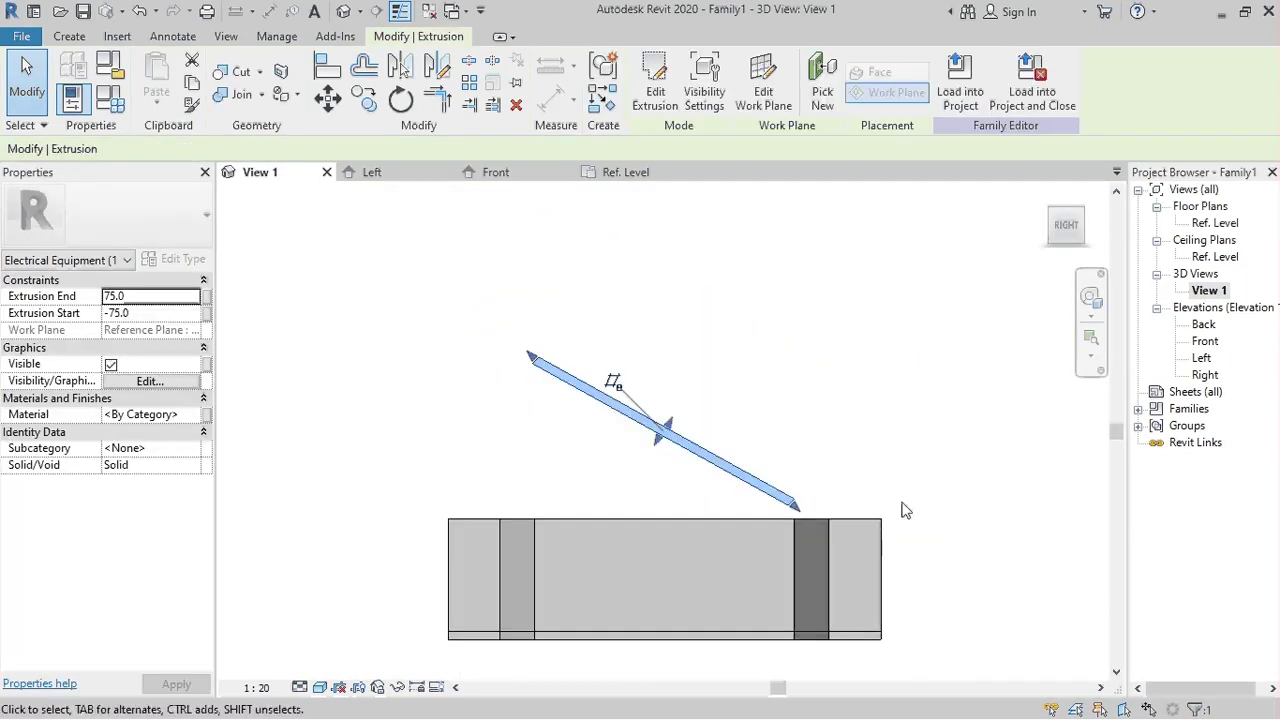
Move the lid and extend its lower end onto the box's top edge
left_click(806, 553)
scroll(806, 553, "up", 2)
scroll(806, 553, "up", 2)
scroll(935, 430, "down", 1)
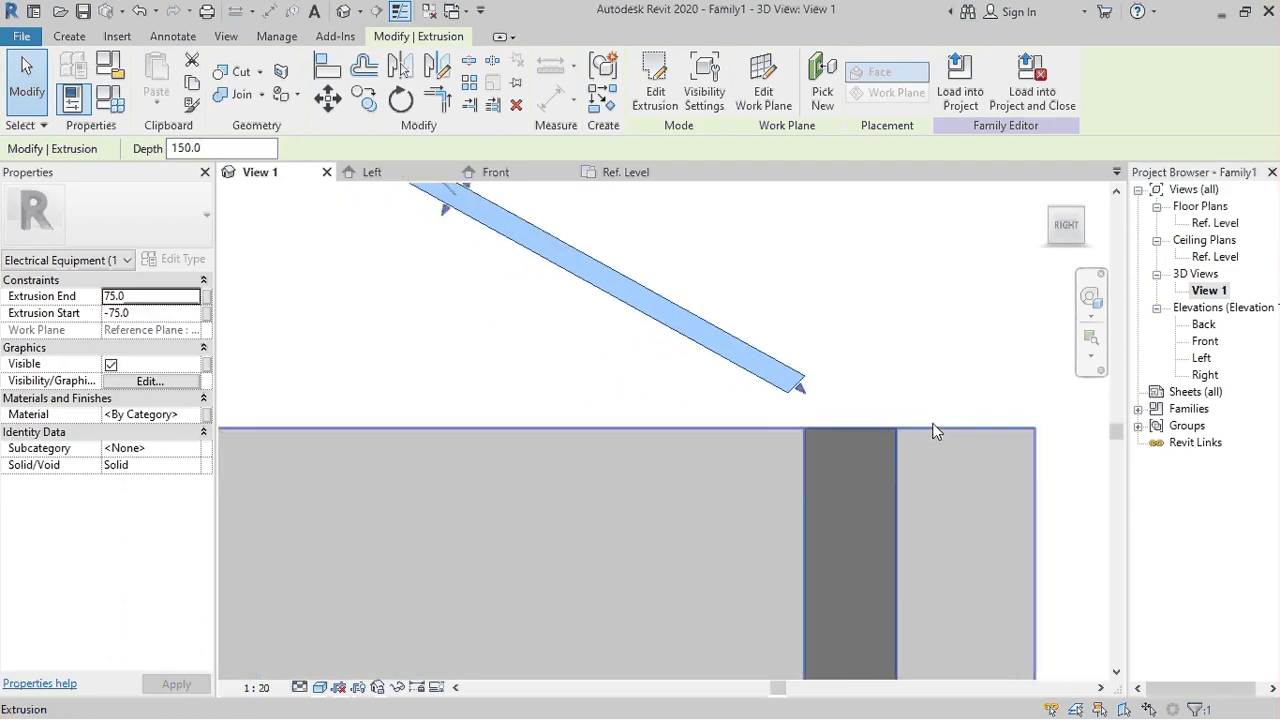
mouse_move(563, 271)
left_mouse_down()
mouse_move(556, 308)
mouse_move(567, 291)
left_mouse_up()
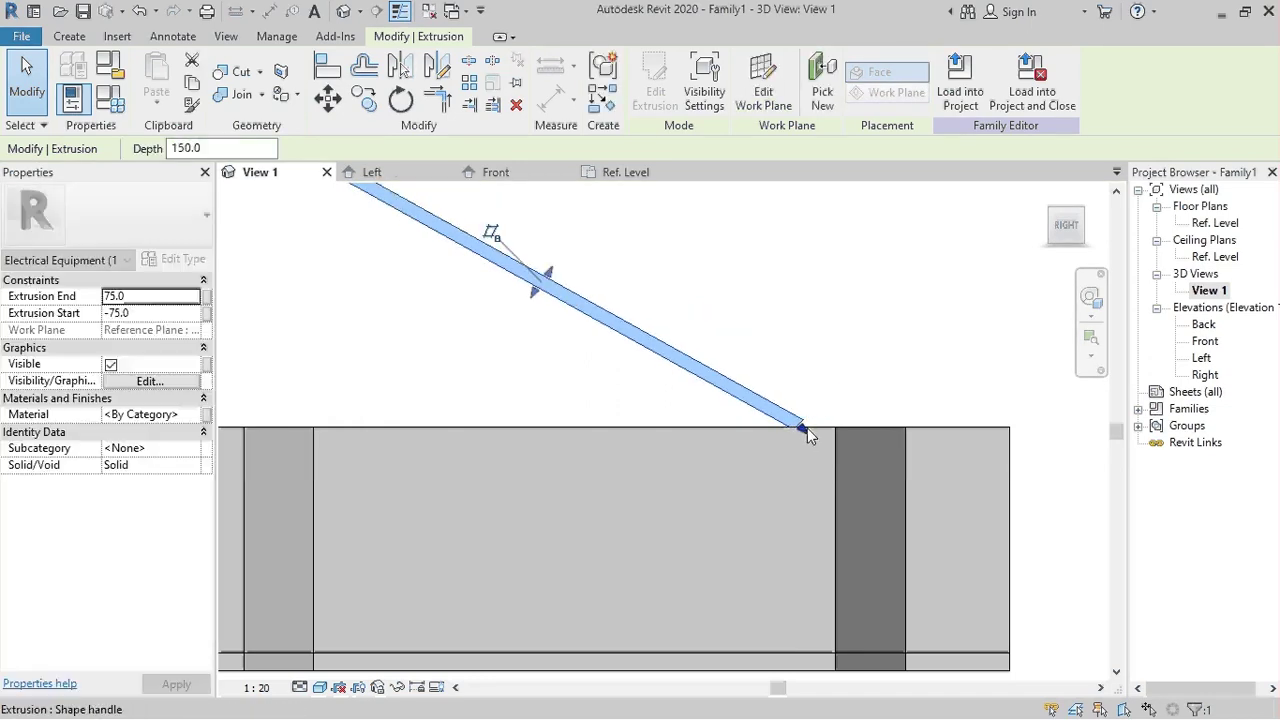
left_click_drag(807, 428, 835, 438)
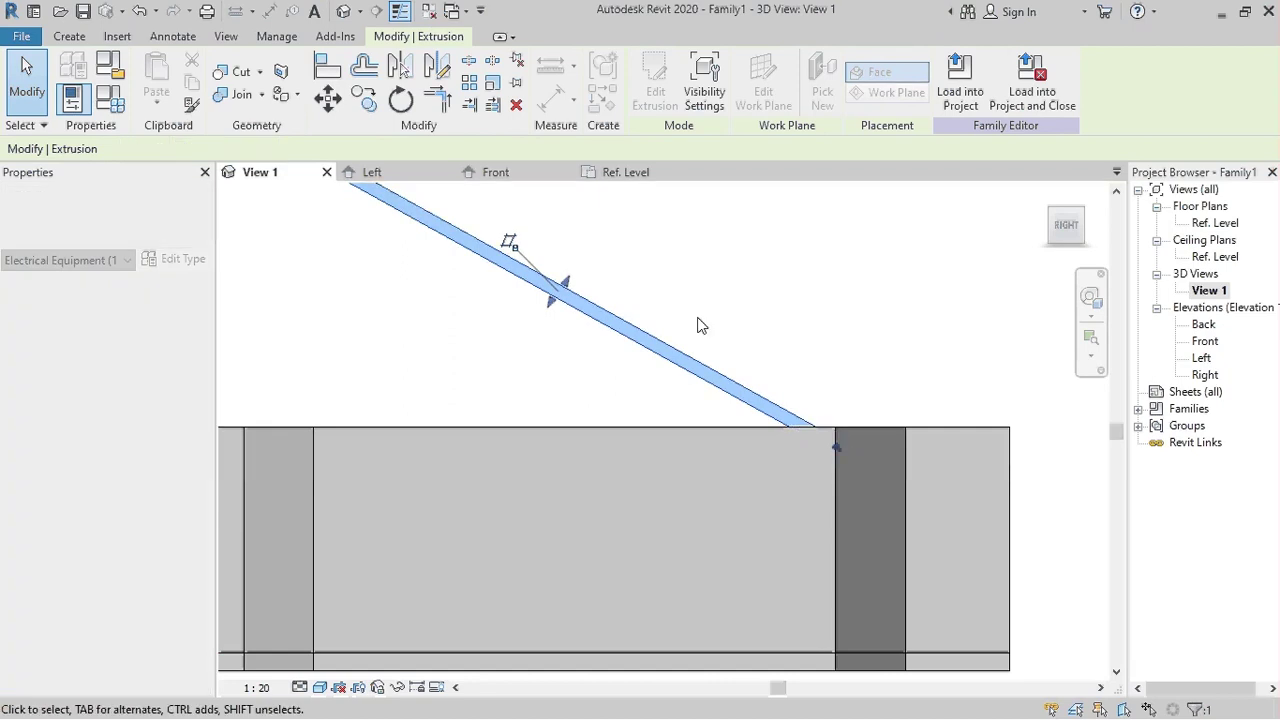
Drag the lid's shape handle to make it thinner
left_click(591, 291)
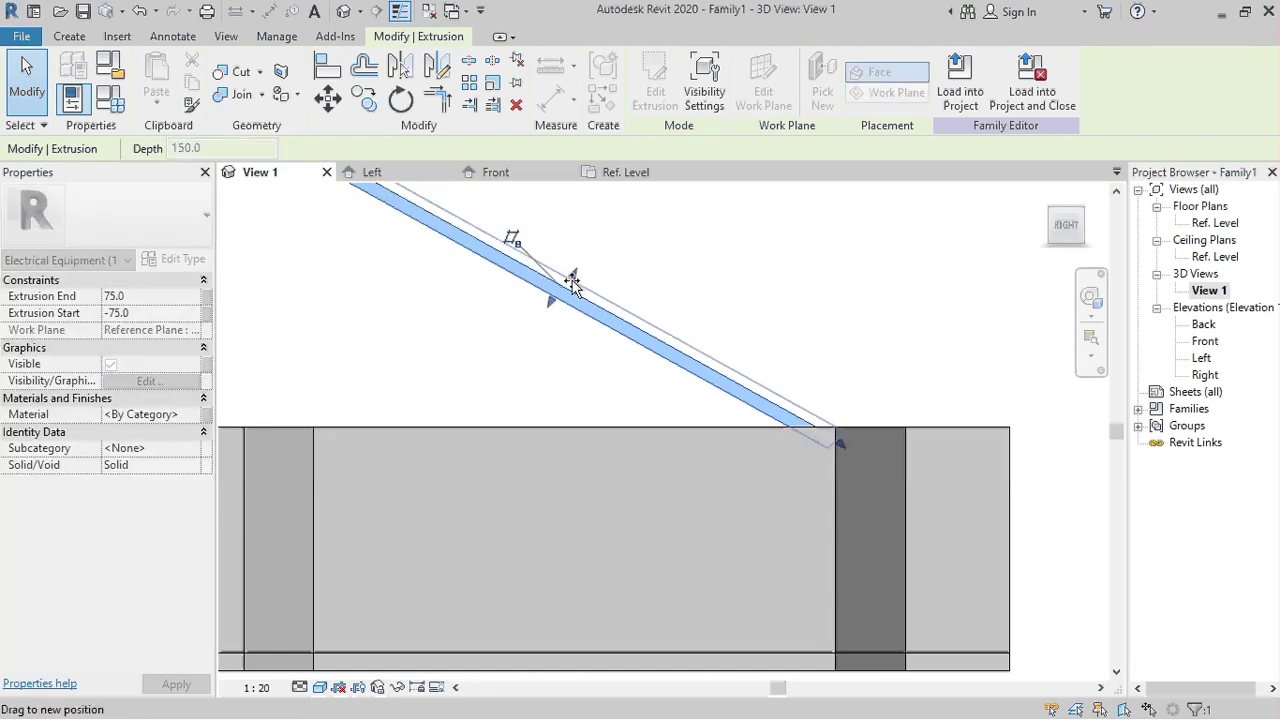
left_click(847, 443)
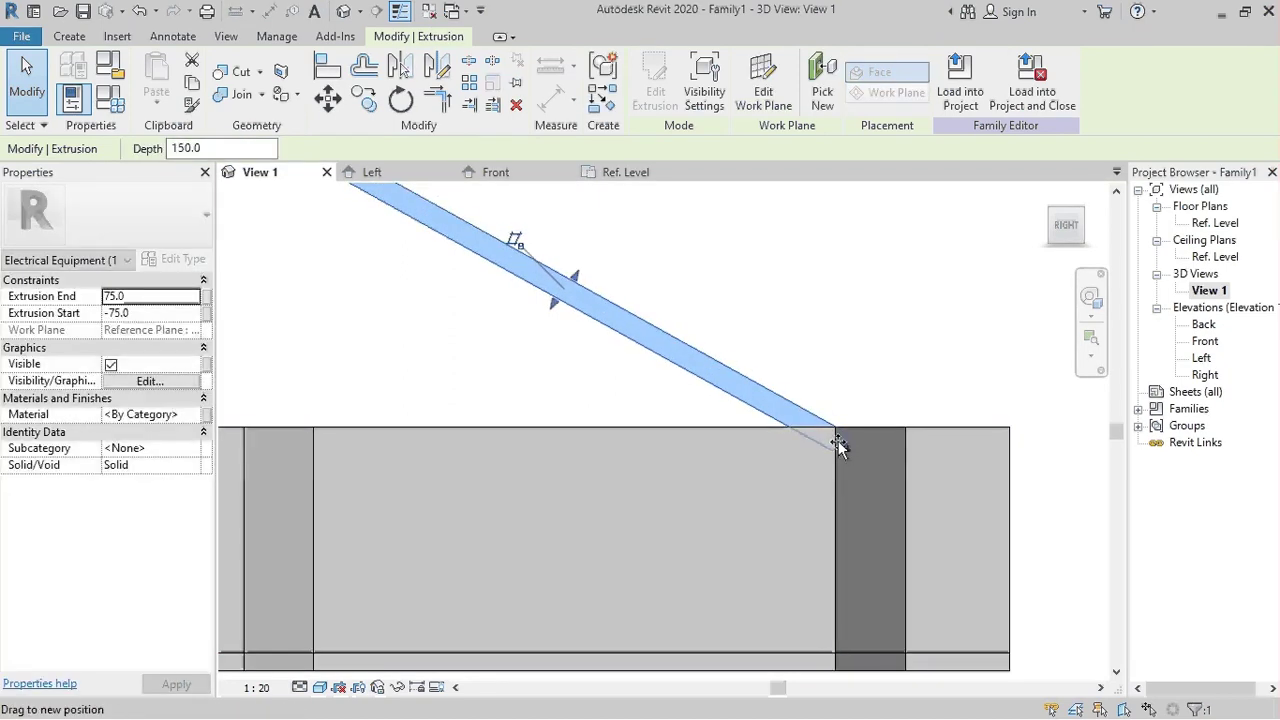
left_click(831, 434)
left_click(555, 292)
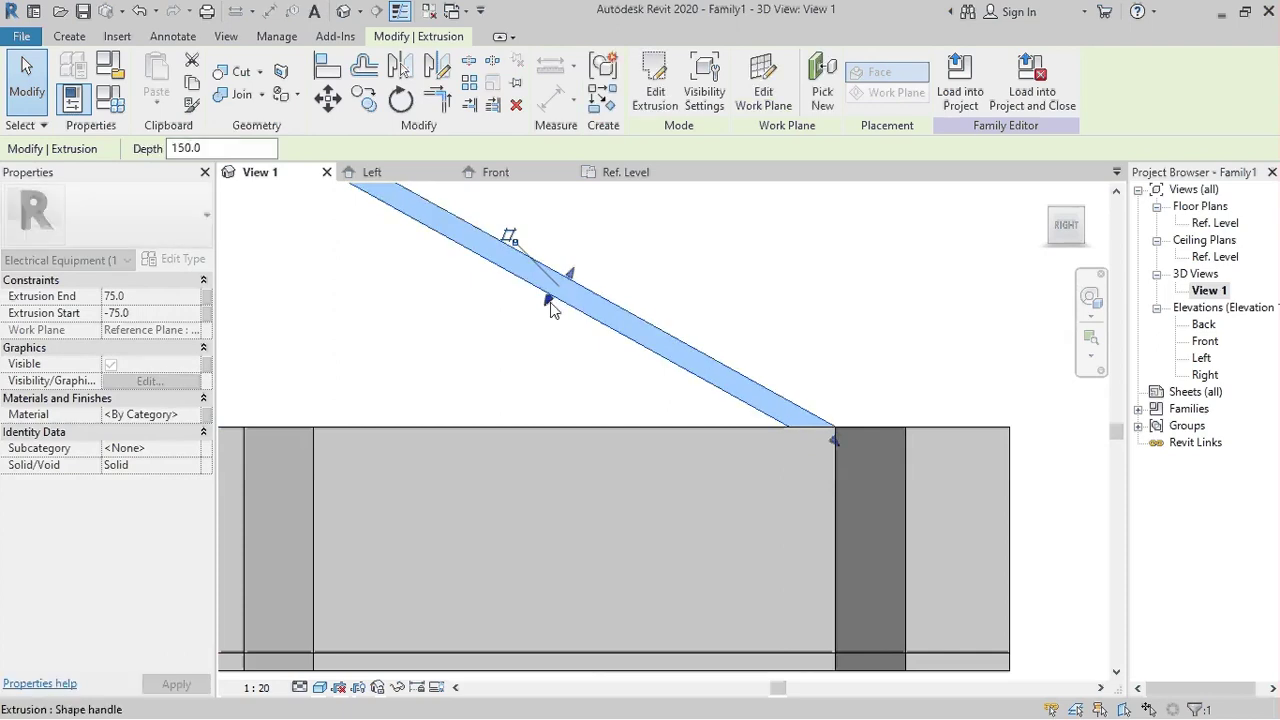
left_click_drag(554, 297, 561, 294)
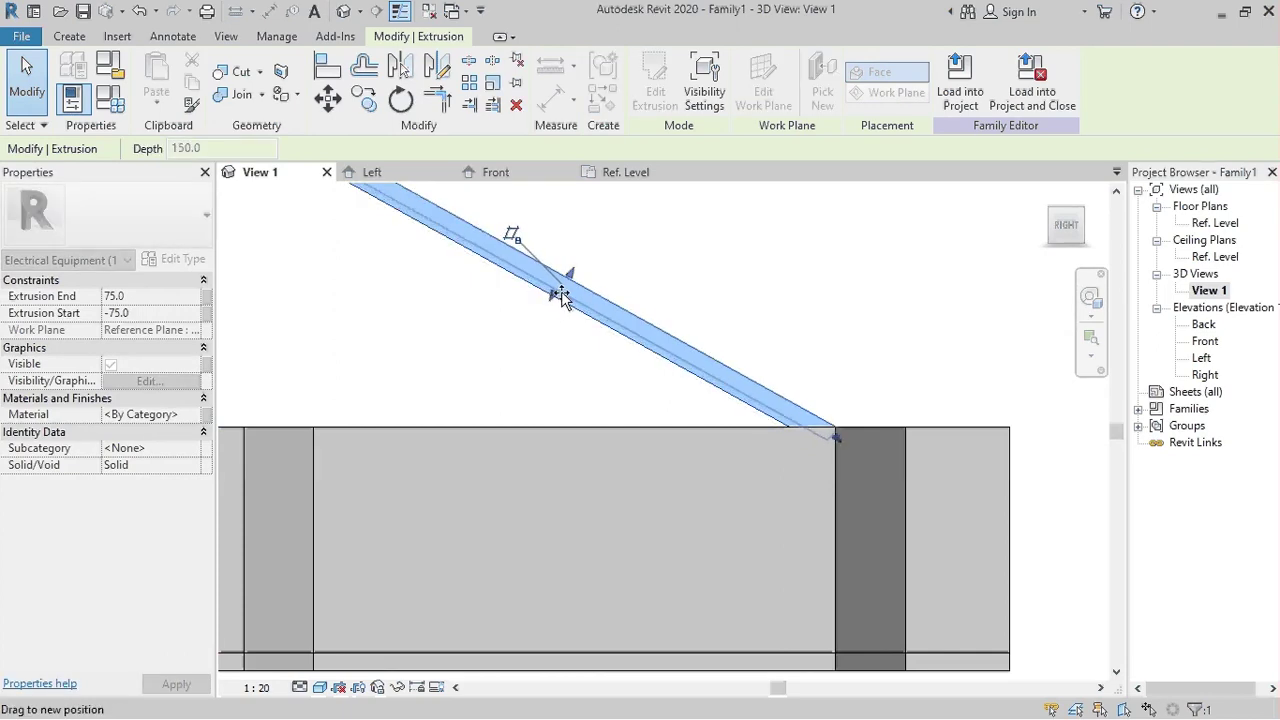
left_click(700, 286)
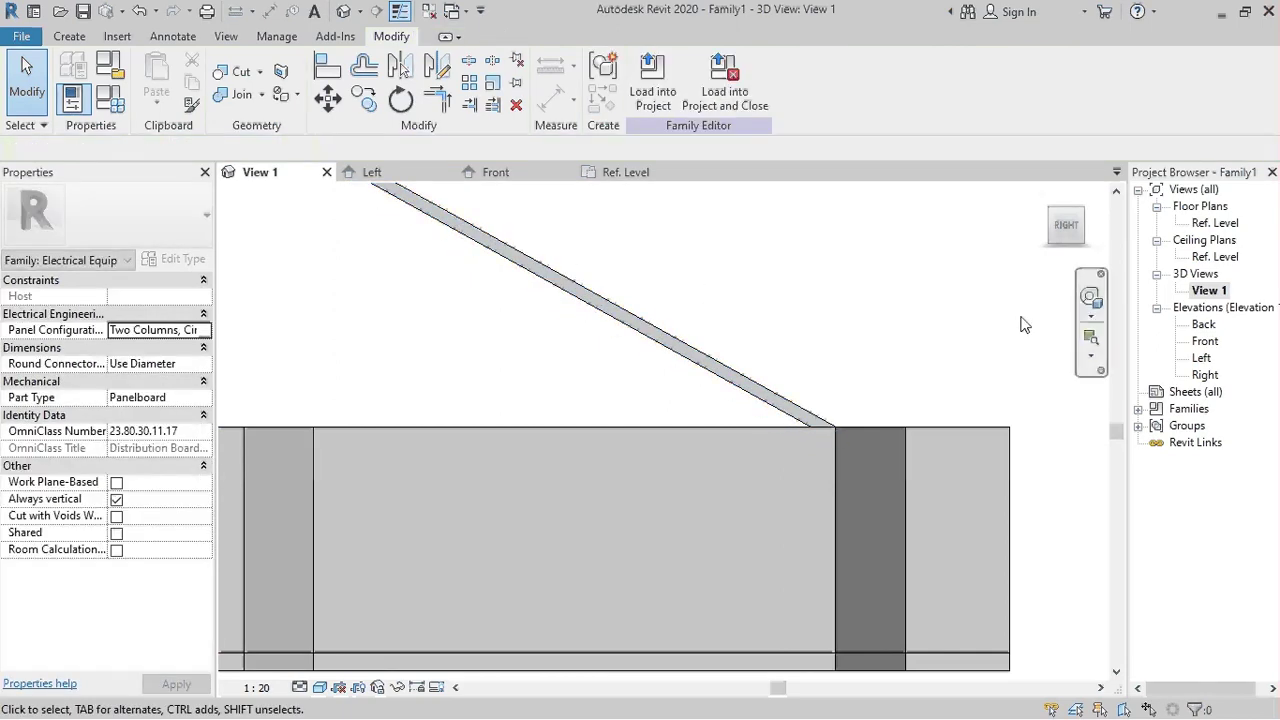
Orbit around the box to inspect the lid from several angles, then open the File menu
mouse_move(1020, 323)
middle_mouse_down("shift")
mouse_move(952, 533)
mouse_move(989, 530)
mouse_move(312, 503)
mouse_move(511, 539)
mouse_move(574, 518)
middle_mouse_up("shift")
scroll(574, 518, "down", 5)
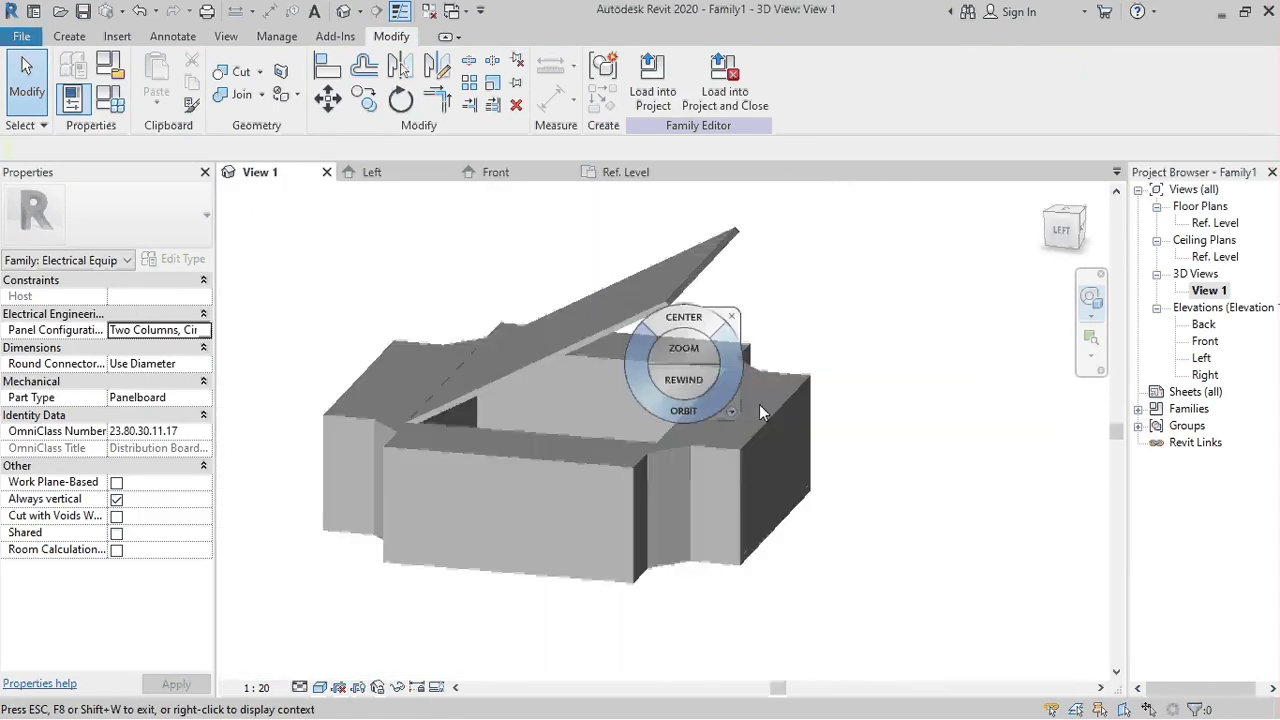
mouse_move(677, 424)
left_mouse_down()
mouse_move(617, 439)
mouse_move(627, 430)
mouse_move(605, 398)
left_mouse_up()
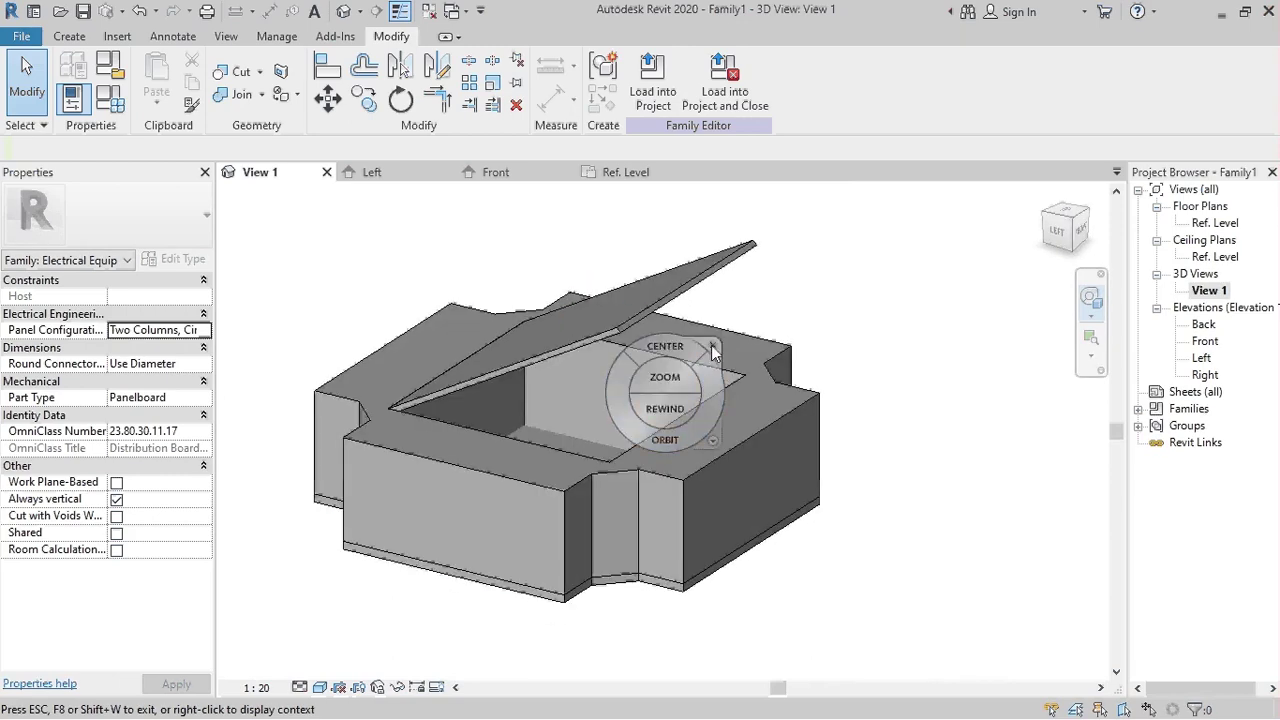
key("Escape")
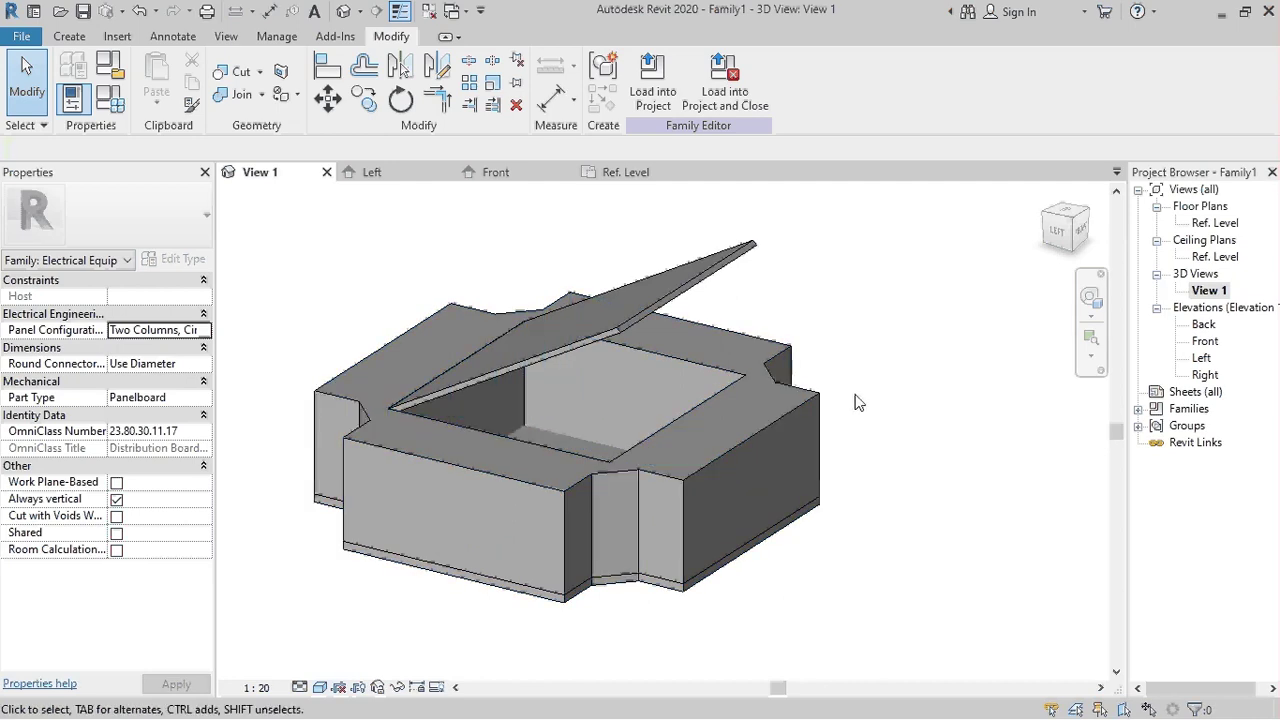
mouse_move(607, 417)
middle_mouse_down("shift")
mouse_move(800, 466)
mouse_move(704, 397)
middle_mouse_up("shift")
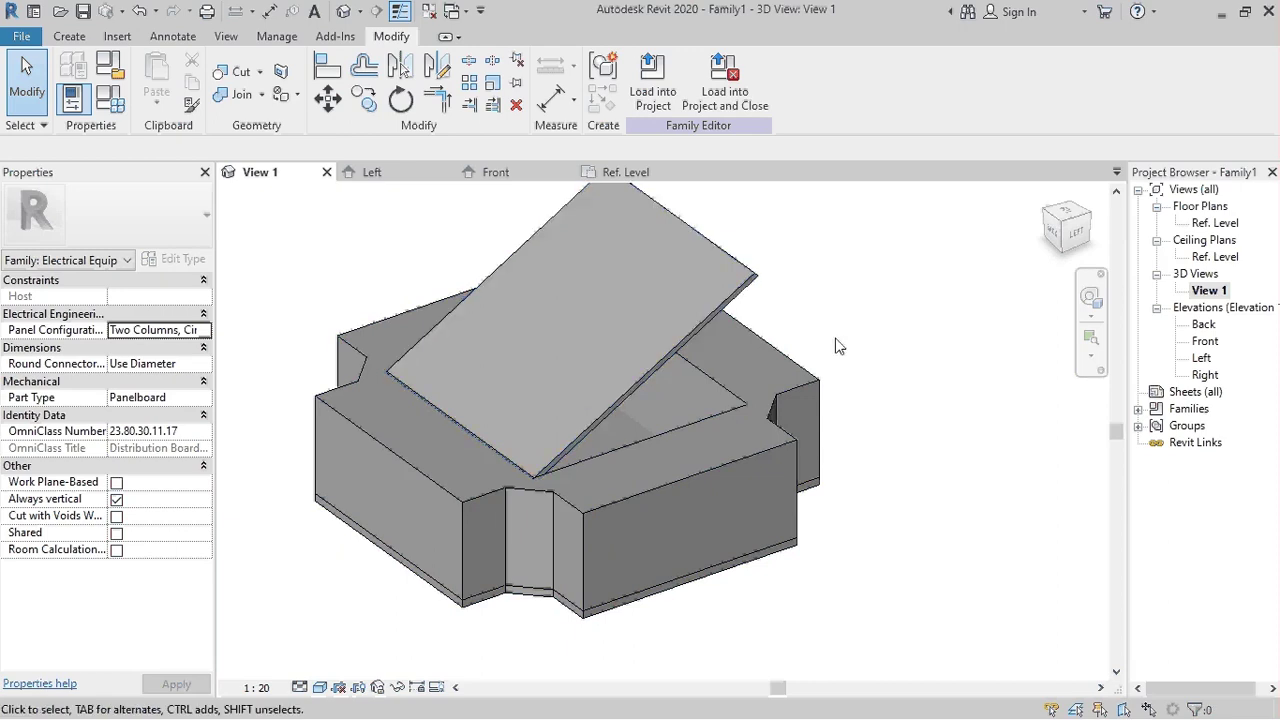
middle_click_drag(838, 346, 120, 177, "shift")
left_click(21, 36)
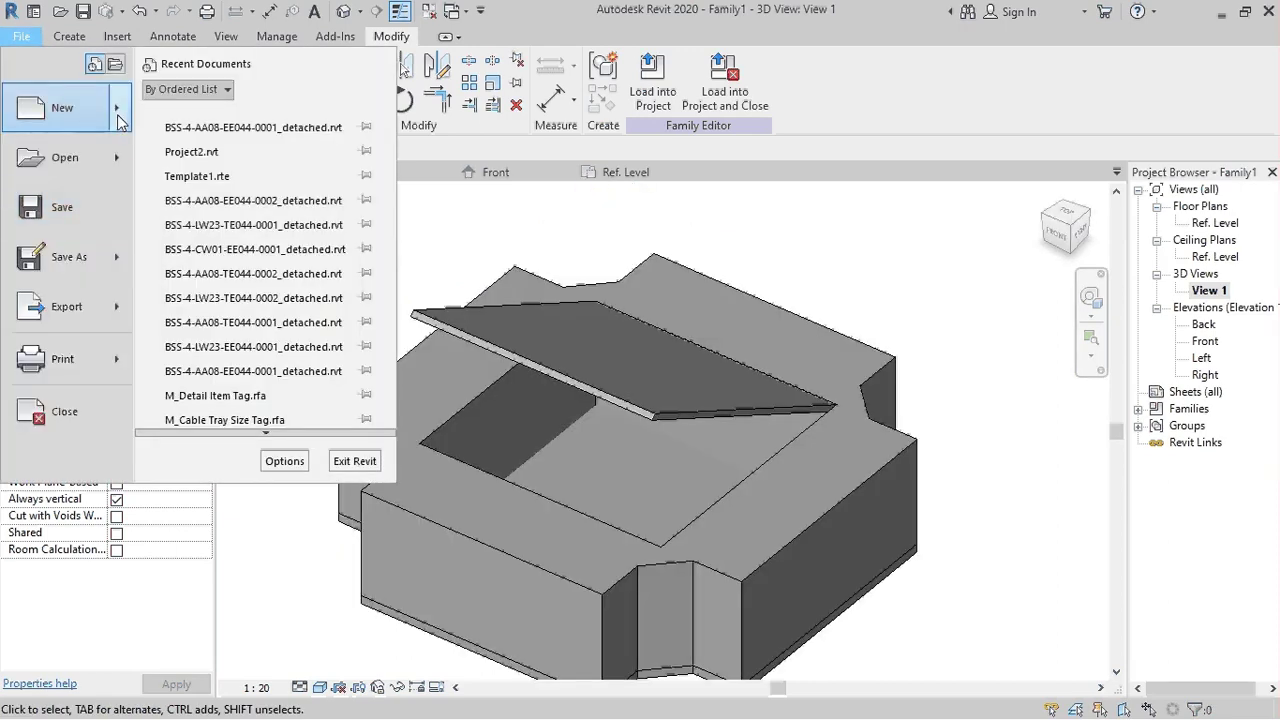
mouse_move(62, 107)
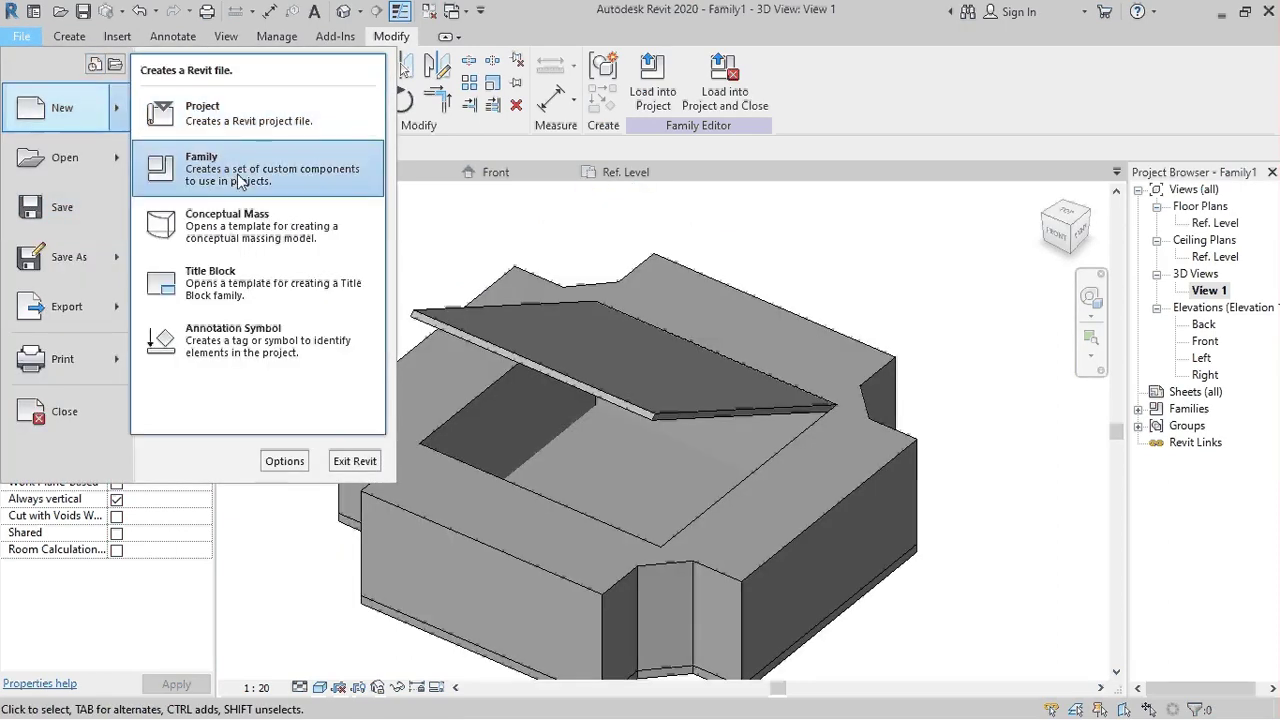
Create a new family from Metric Data Device.rft and open its Front elevation
left_click(240, 170)
left_click(500, 280)
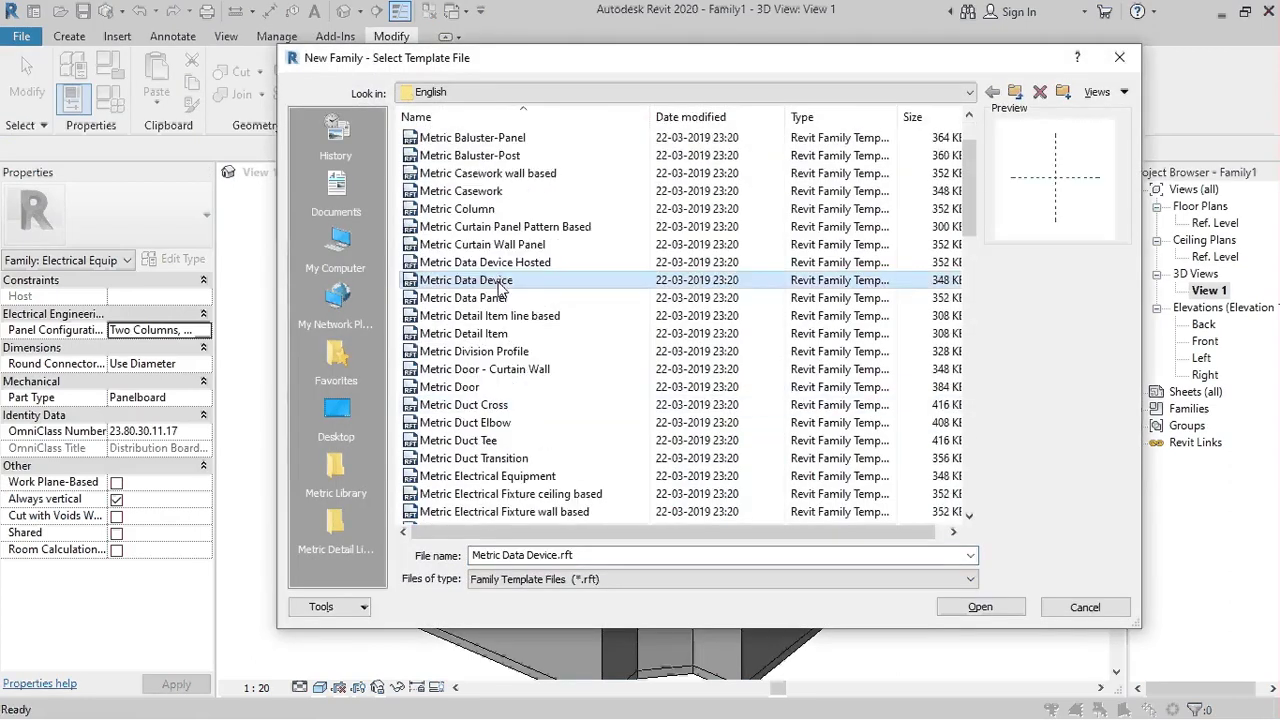
left_click(980, 606)
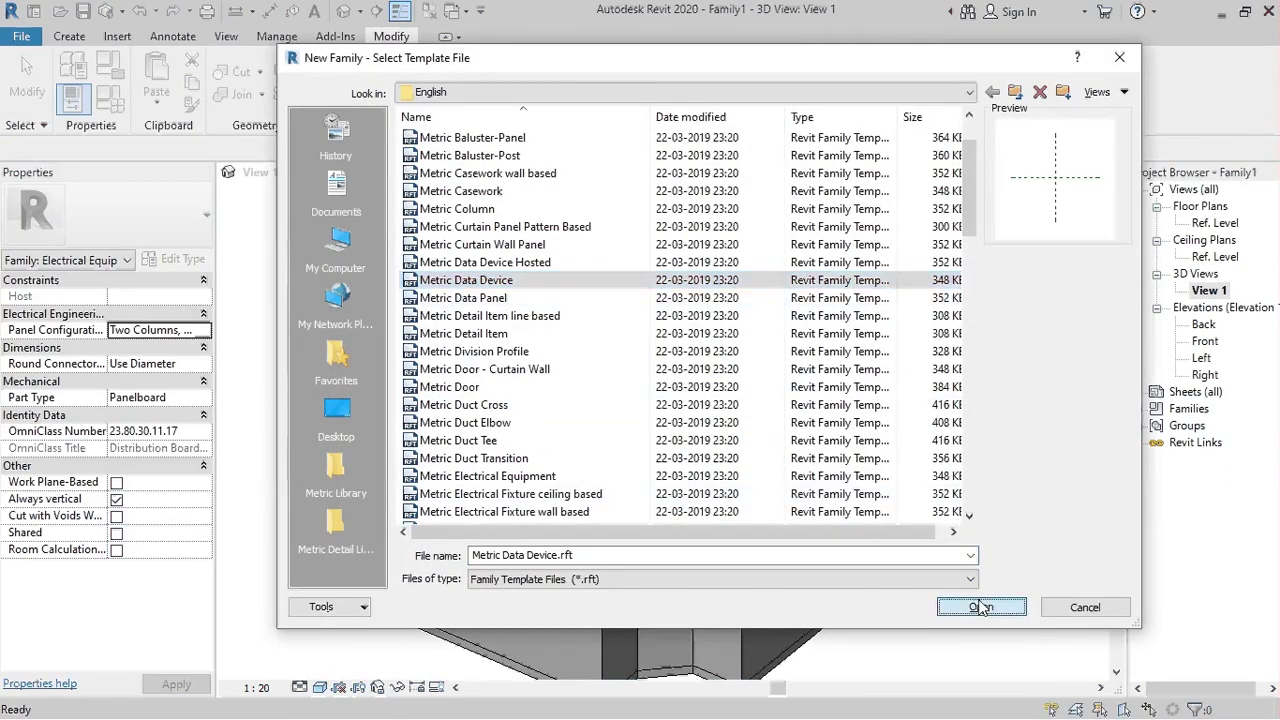
left_click(1205, 341)
double_click(1205, 341)
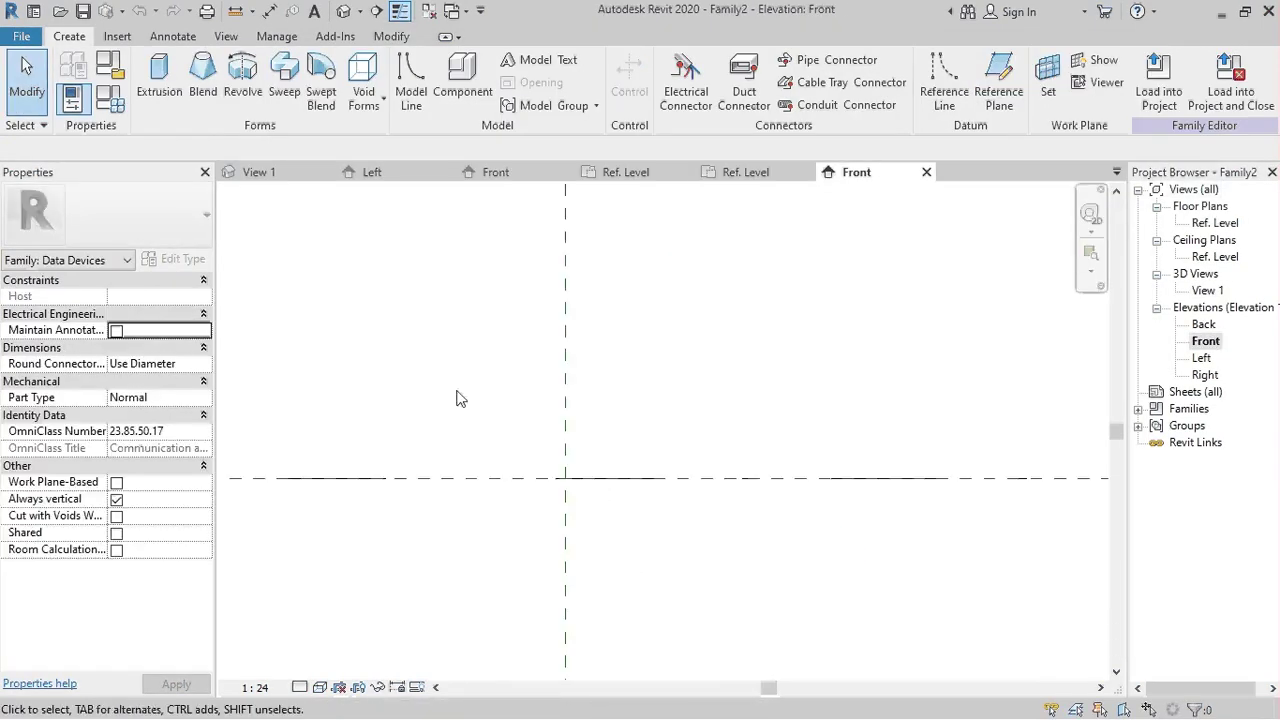
Draw a horizontal reference plane above the level and two vertical reference planes
key("r")
key("p")
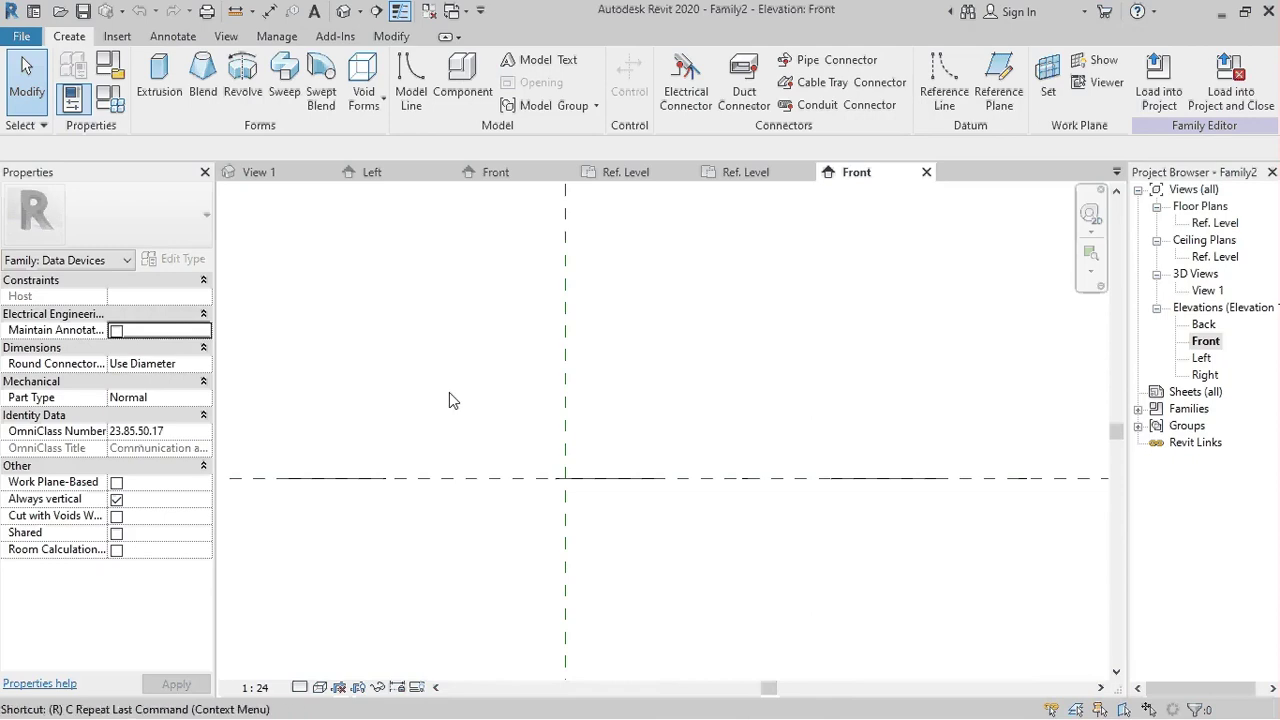
left_click(400, 419)
left_click(735, 419)
left_click(680, 419)
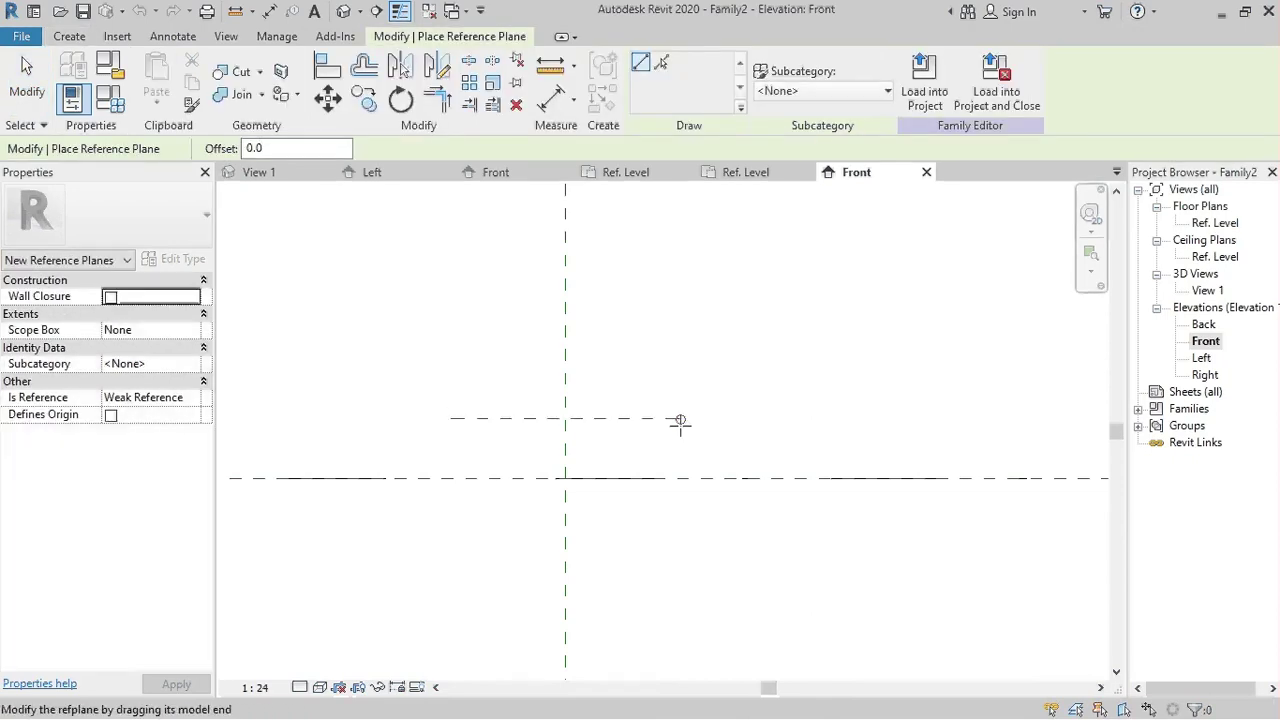
left_click(520, 520)
left_click(520, 356)
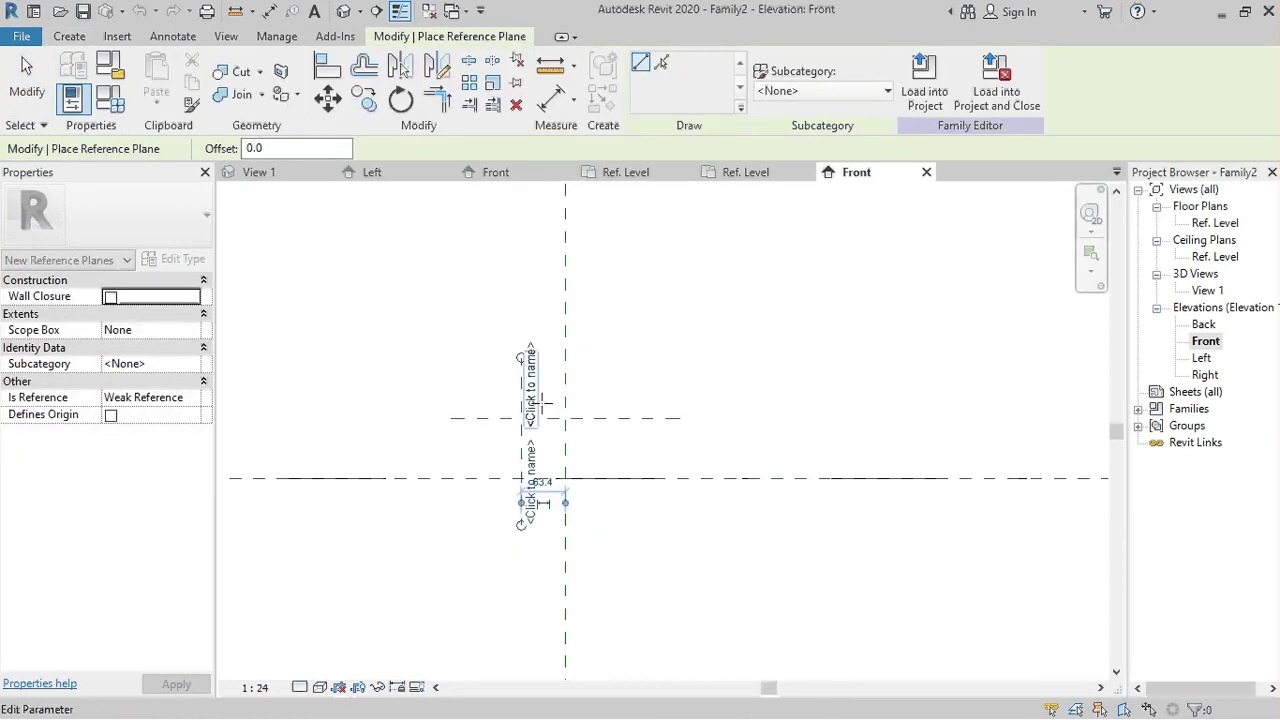
left_click(607, 520)
left_click(607, 350)
Add the 85 height dimension between the horizontal reference plane and the level
key("d")
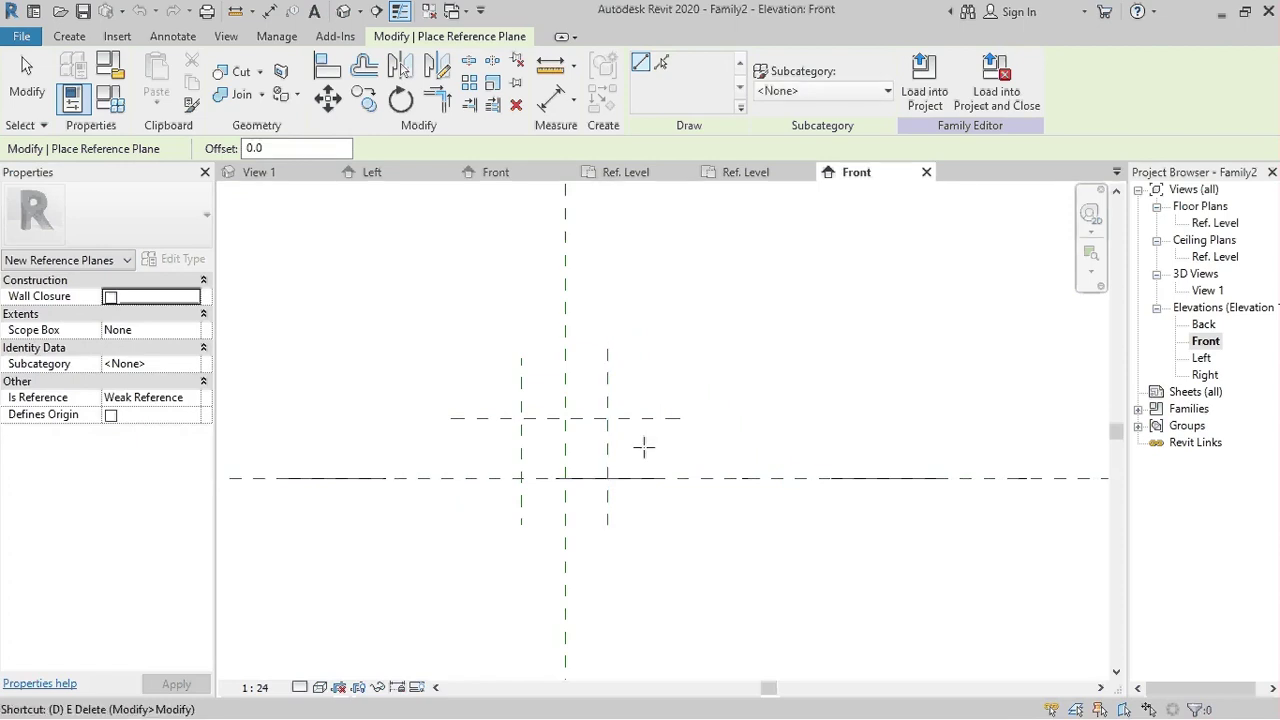
key("i")
left_click(628, 430)
left_click(828, 448)
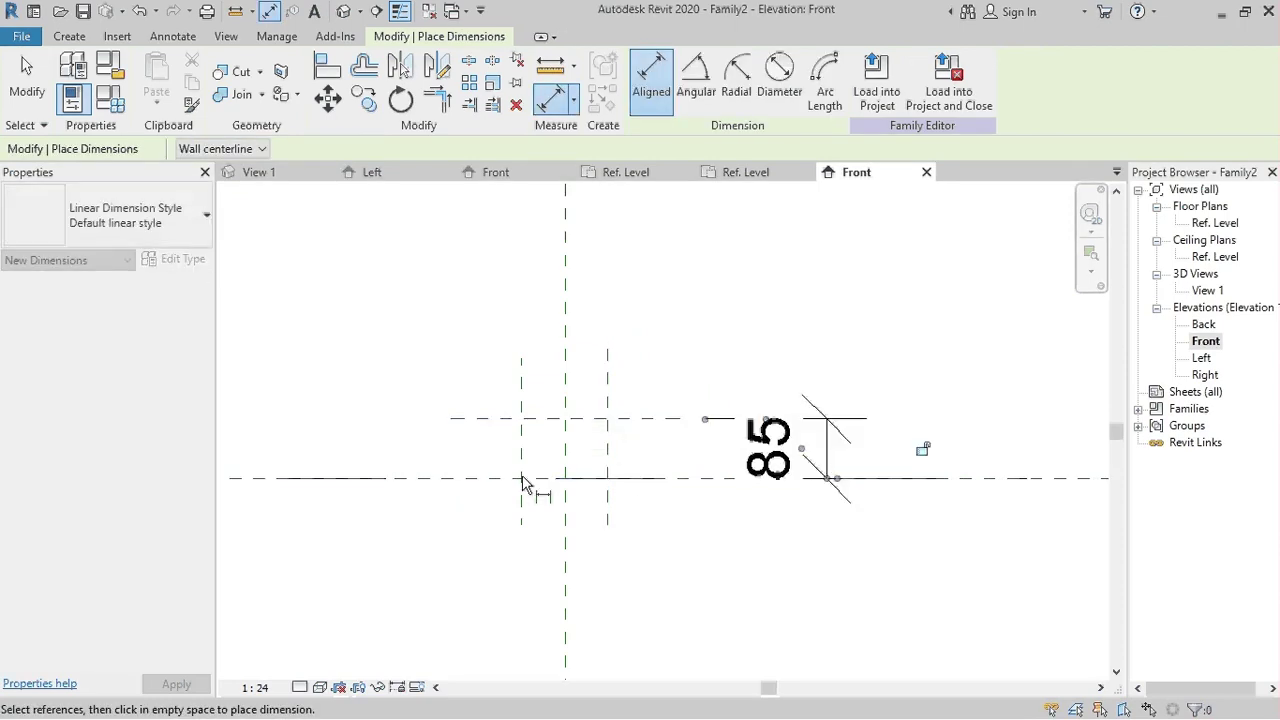
left_click(521, 447)
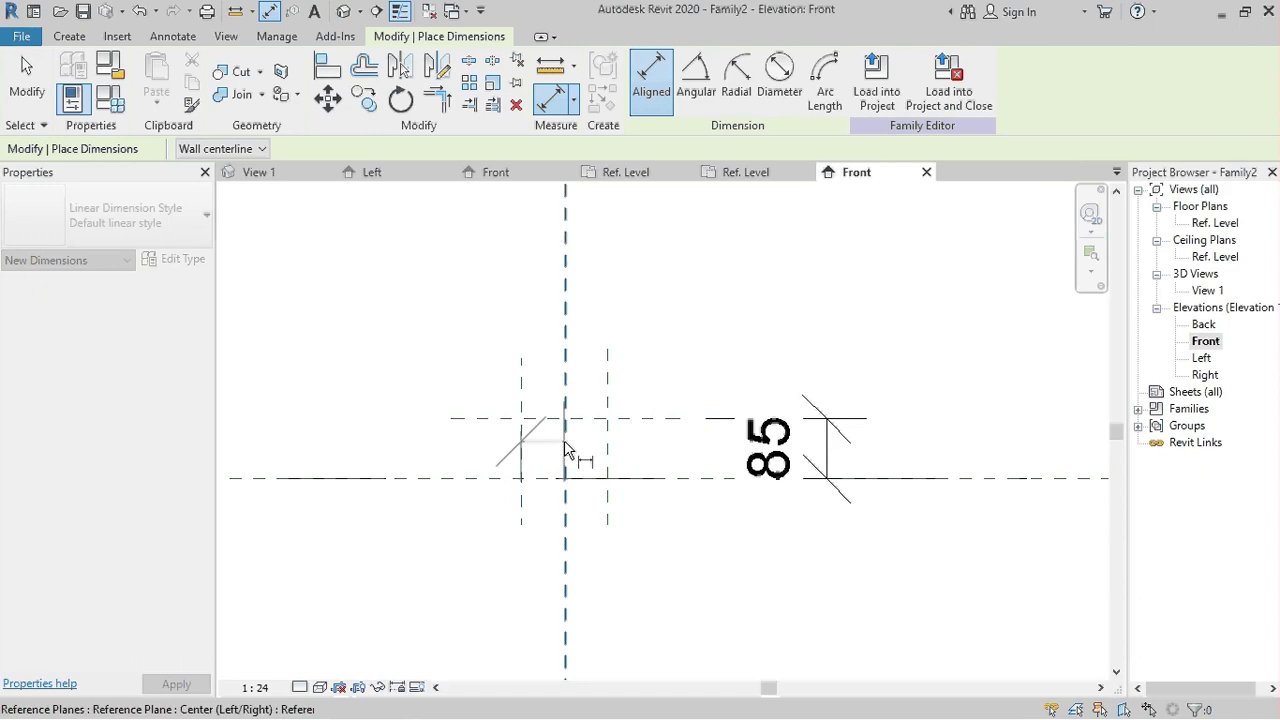
Chain-dimension the left, centre and right vertical planes and toggle EQ for equal spacing
left_click(564, 440)
left_click(610, 443)
left_click(590, 272)
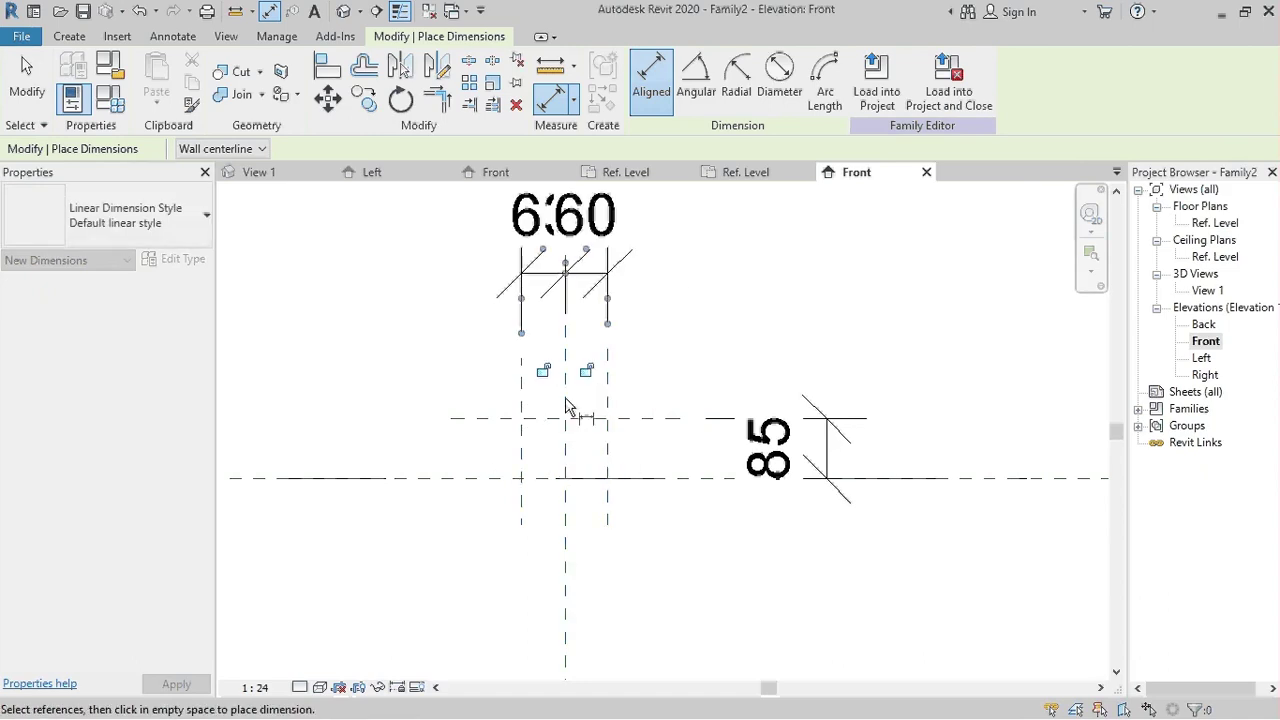
left_click(521, 443)
key("Escape")
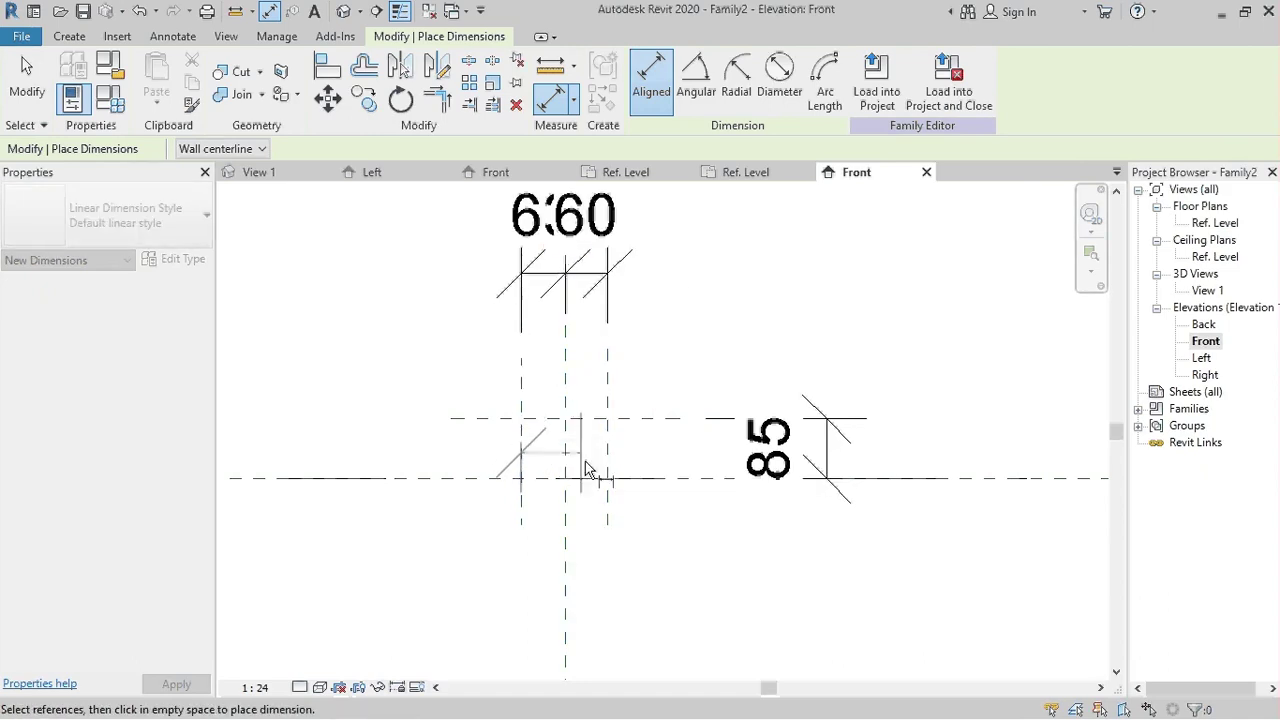
scroll(616, 465, "down", 2)
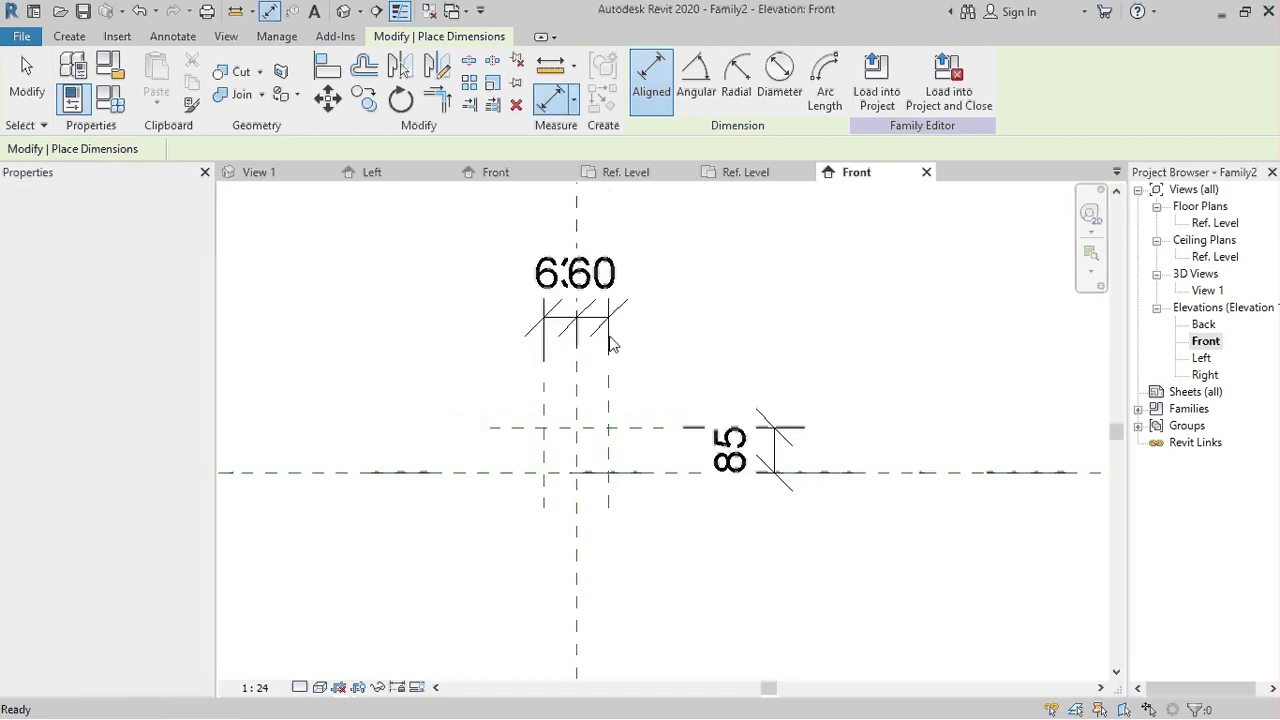
key("Escape")
left_click(605, 335)
scroll(600, 452, "down", 2)
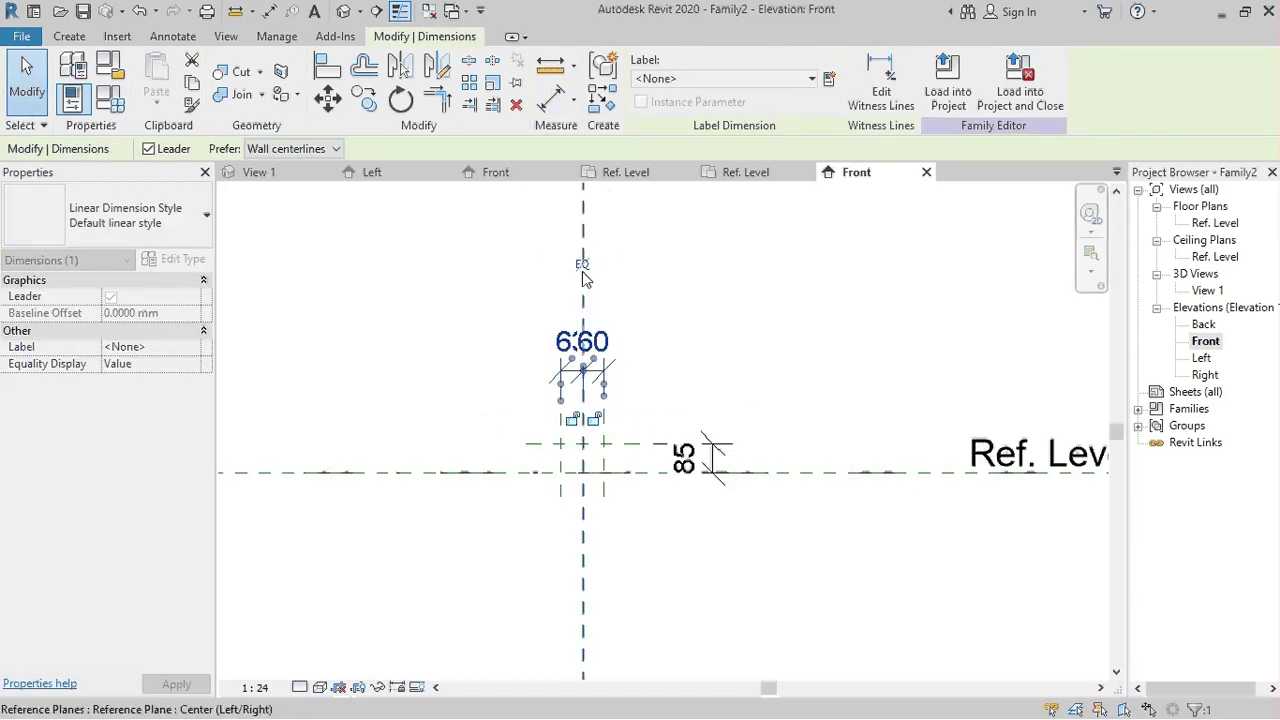
left_click(583, 271)
scroll(560, 457, "up", 3)
key("Escape")
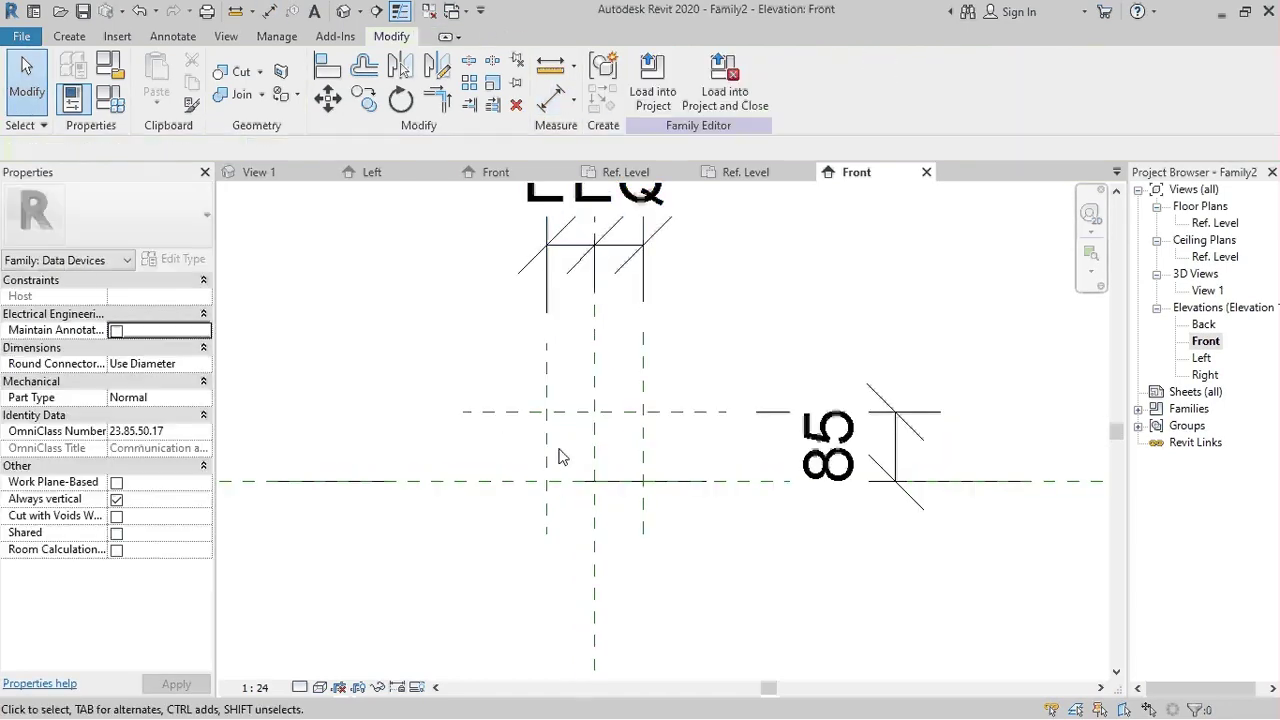
Add a 120 aligned dimension between the two outer vertical planes
key("d")
key("i")
left_click(641, 463)
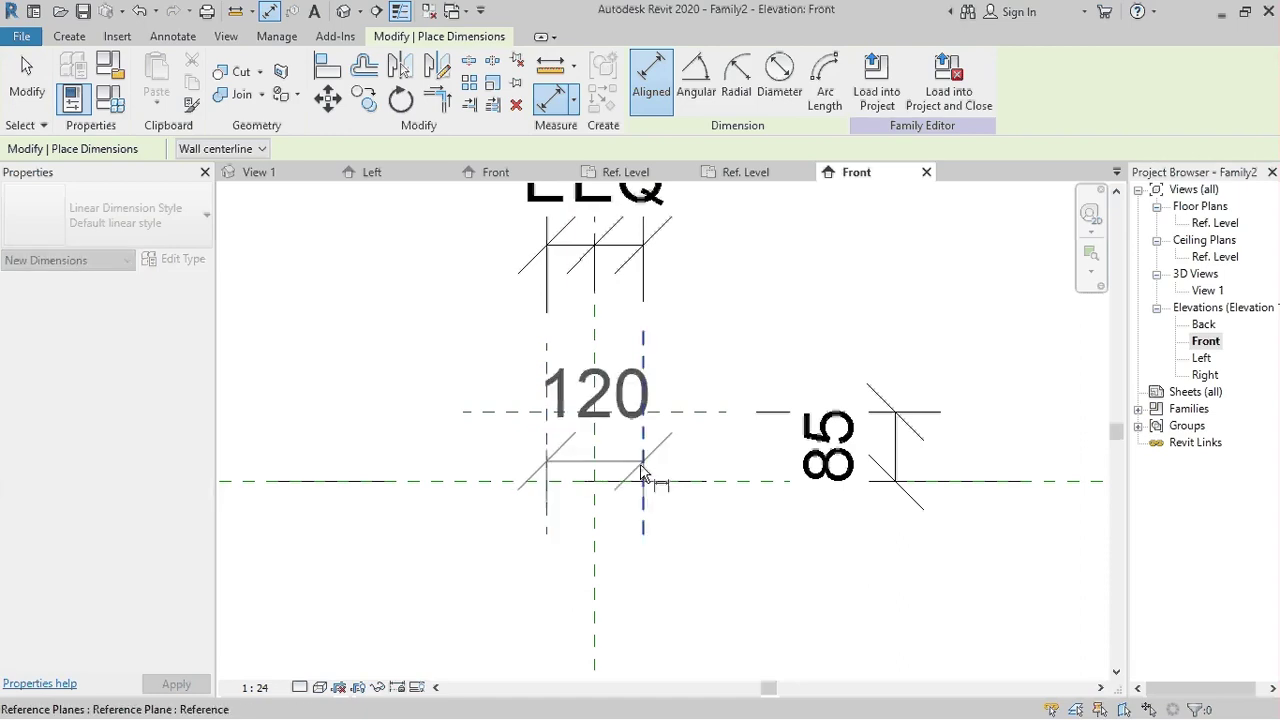
scroll(650, 595, "down", 2)
Label the 85 dimension with a new instance parameter 'height' and set it to 40
key("Escape")
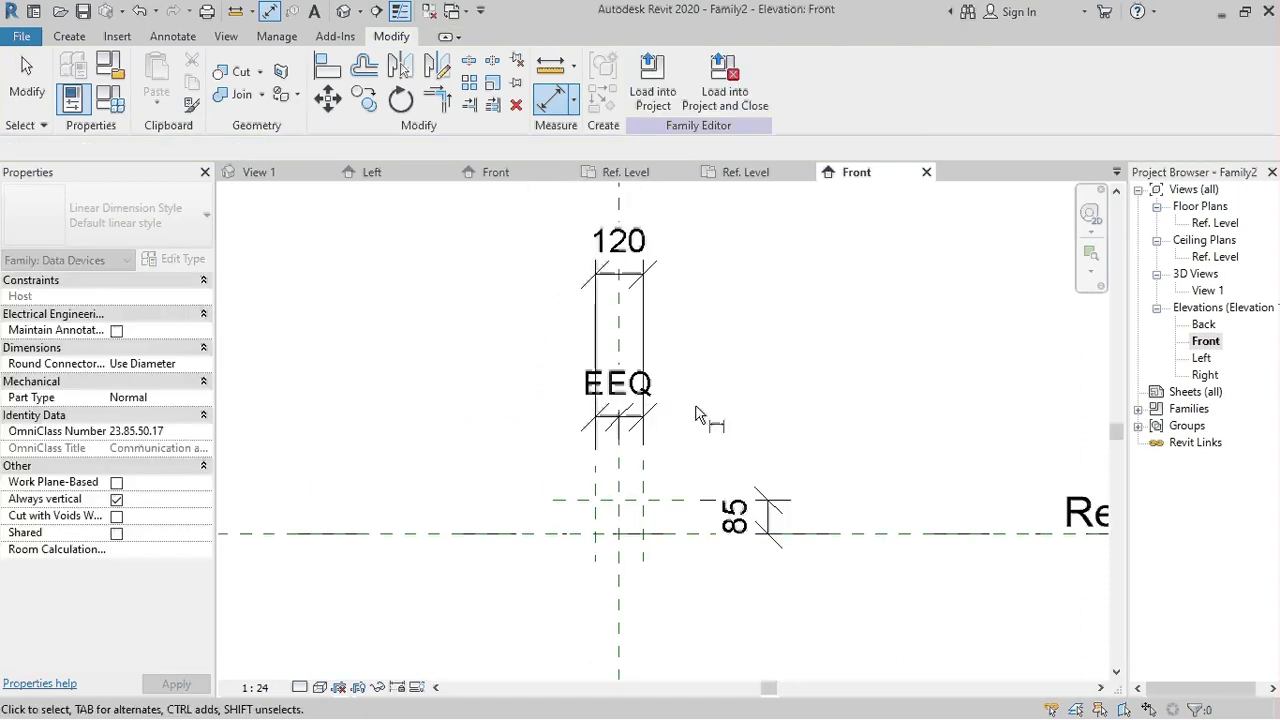
left_click(745, 515)
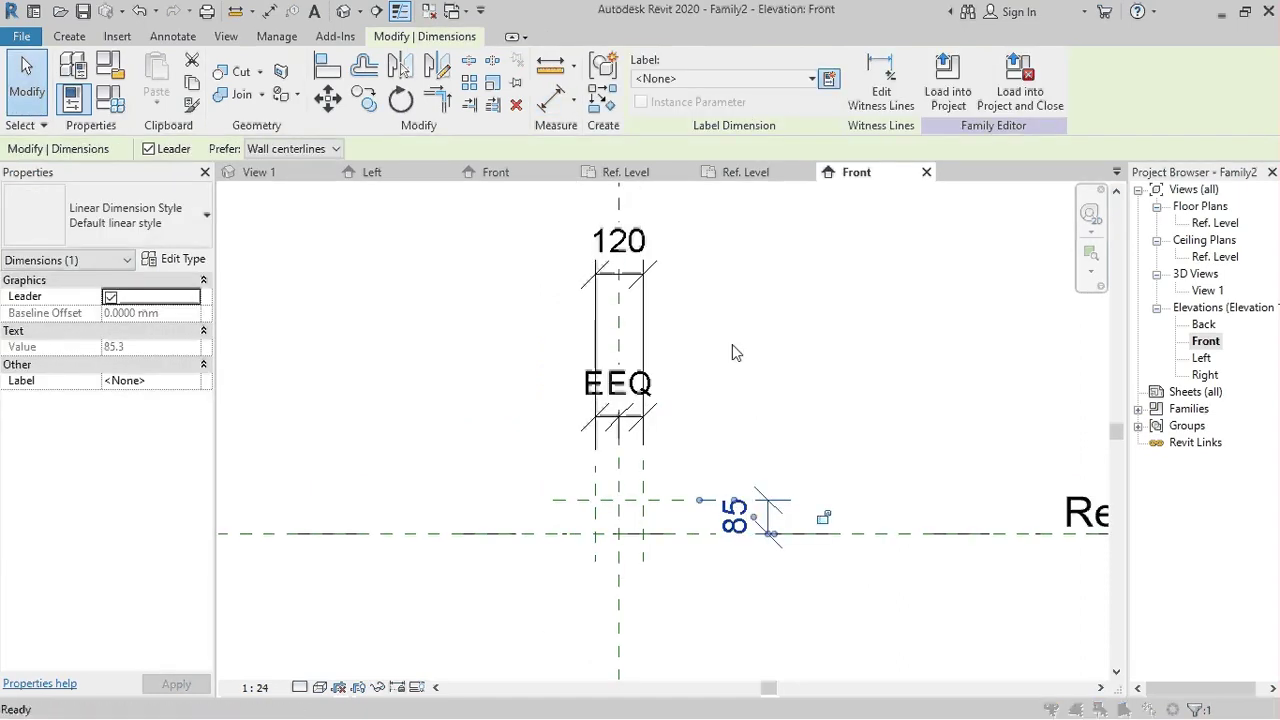
left_click(829, 80)
type("hei")
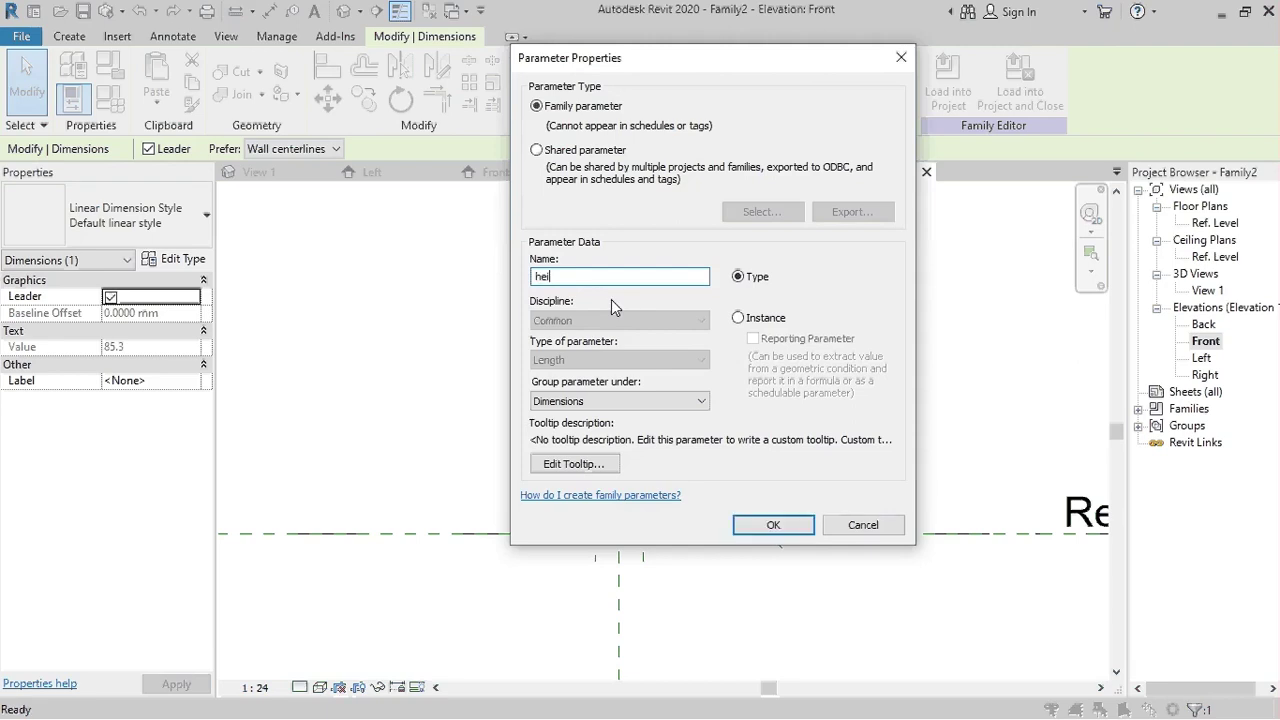
type("ght")
left_click(741, 318)
left_click(762, 526)
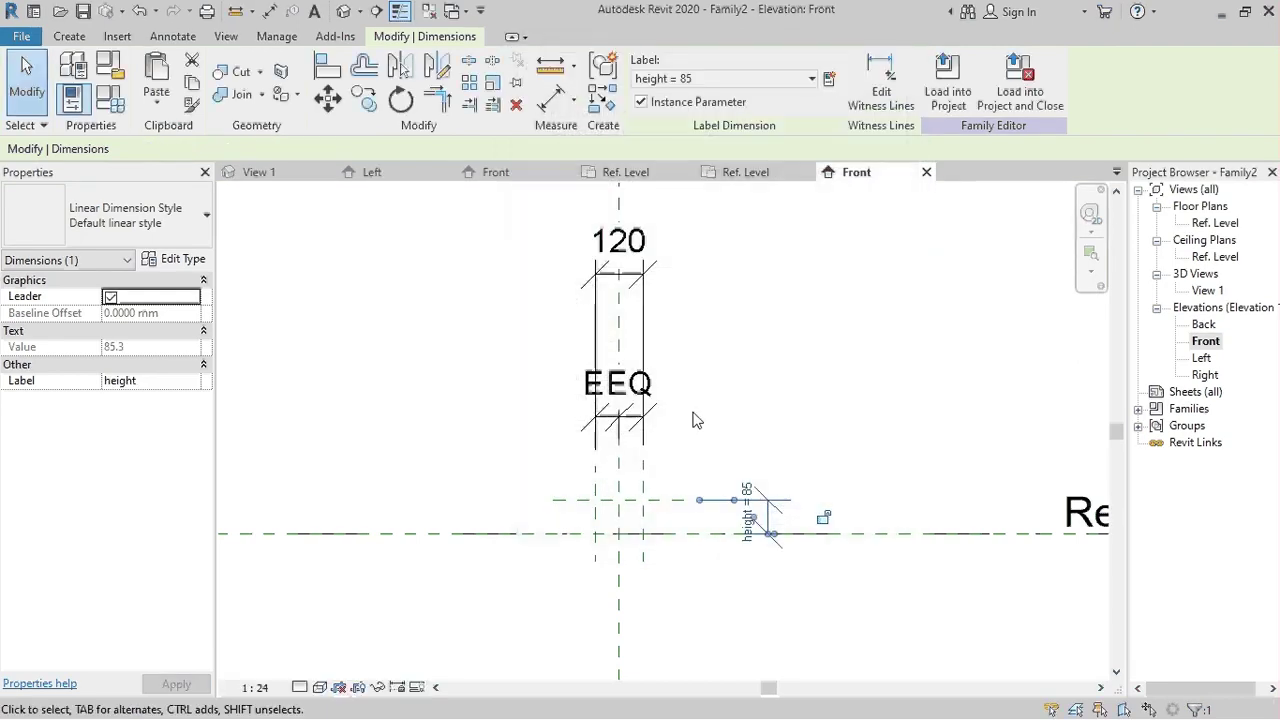
left_click(747, 518)
type("40")
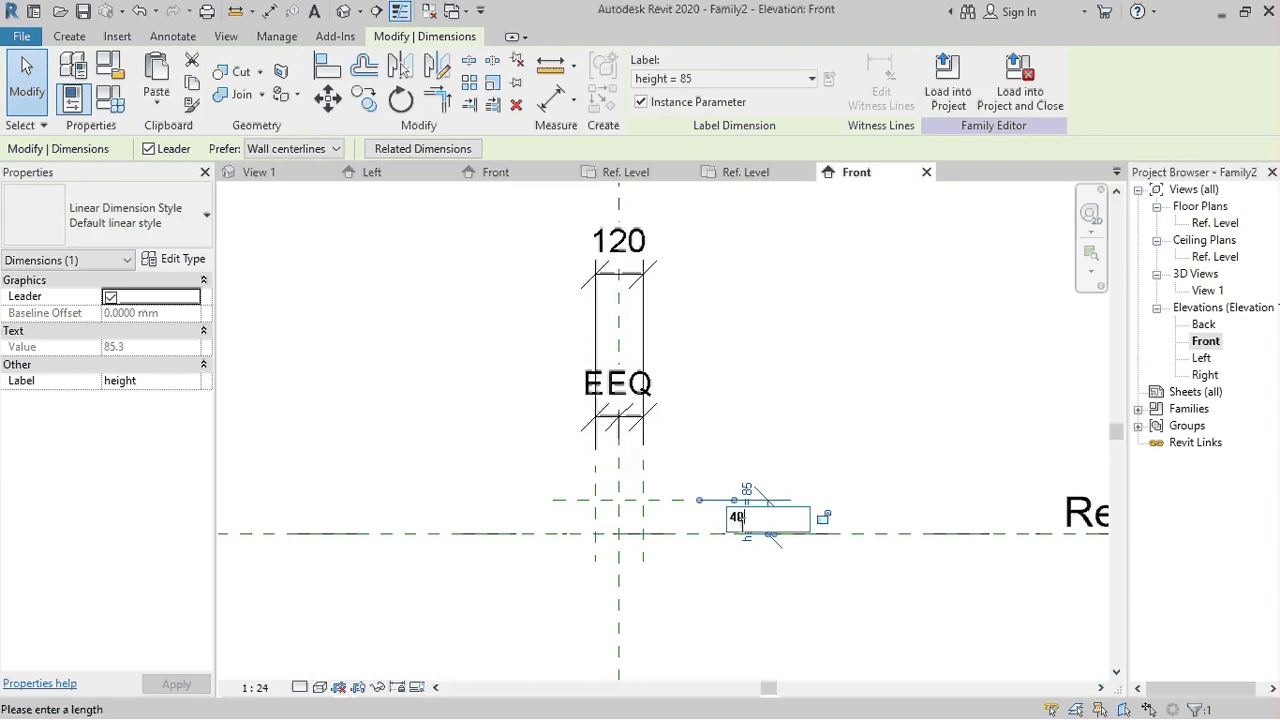
key("Return")
Label the 120 dimension with a new instance parameter 'width' and set it to 50
left_click(632, 342)
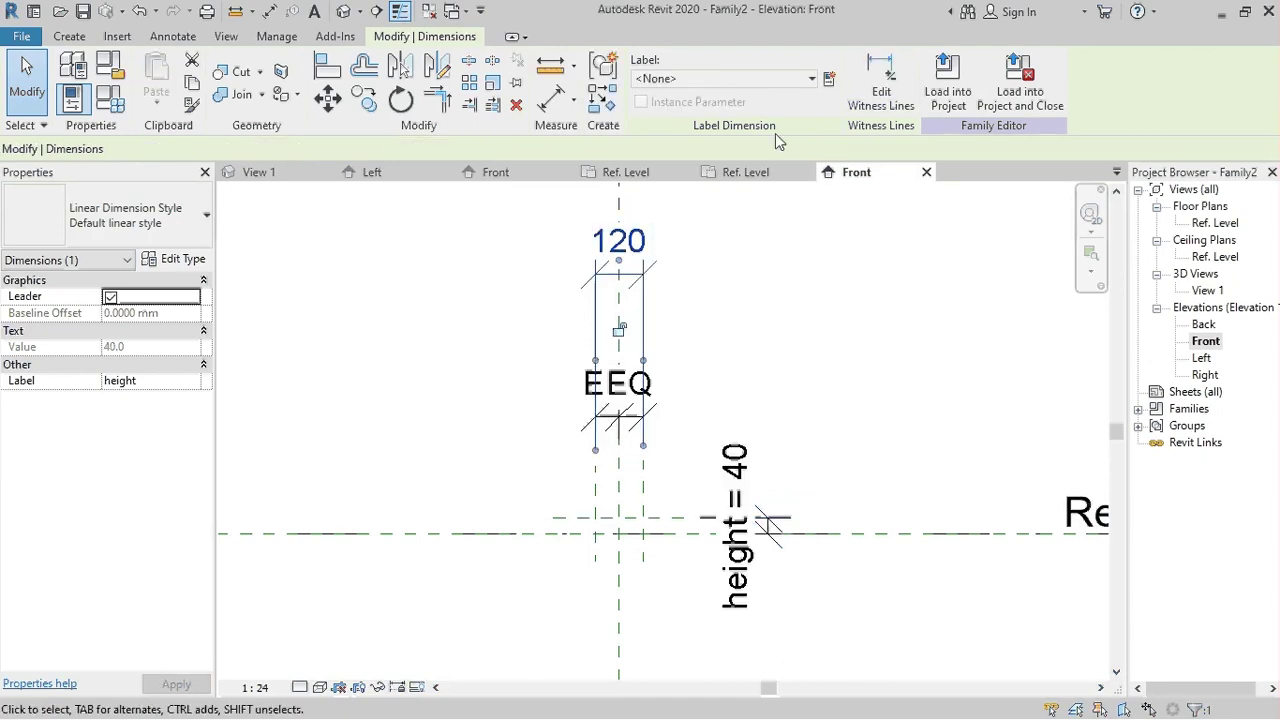
left_click(830, 80)
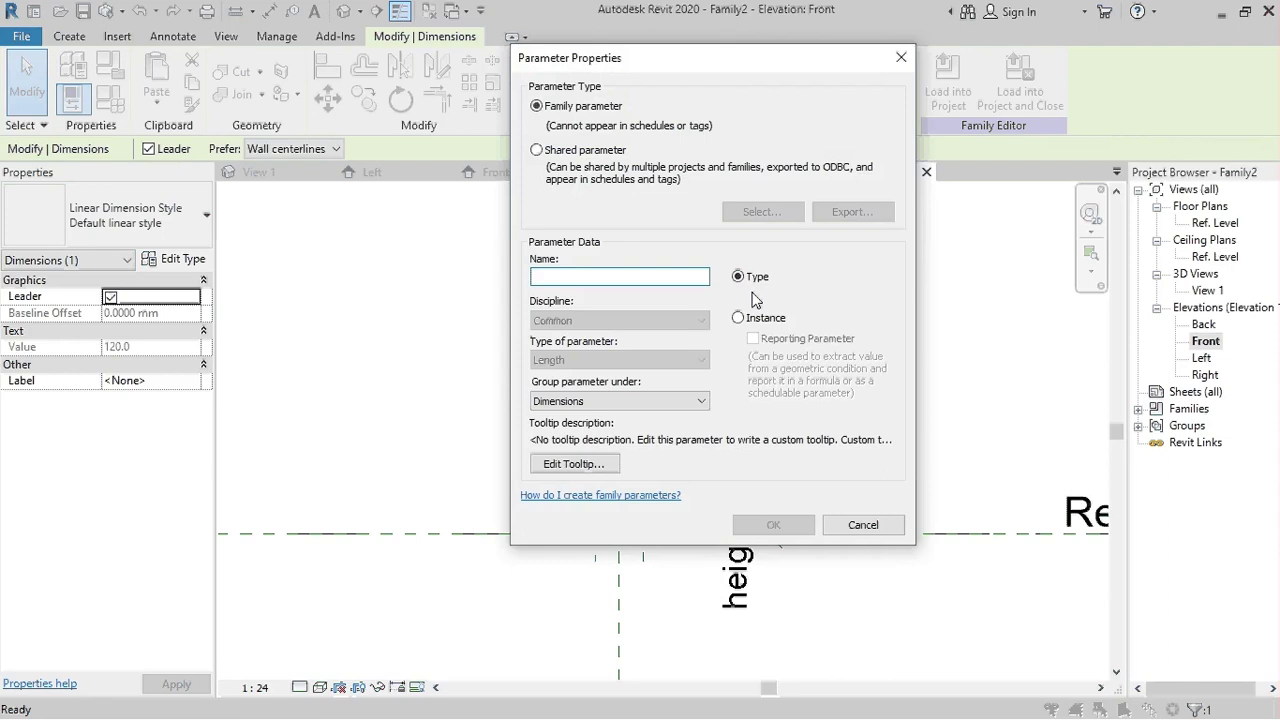
type("width")
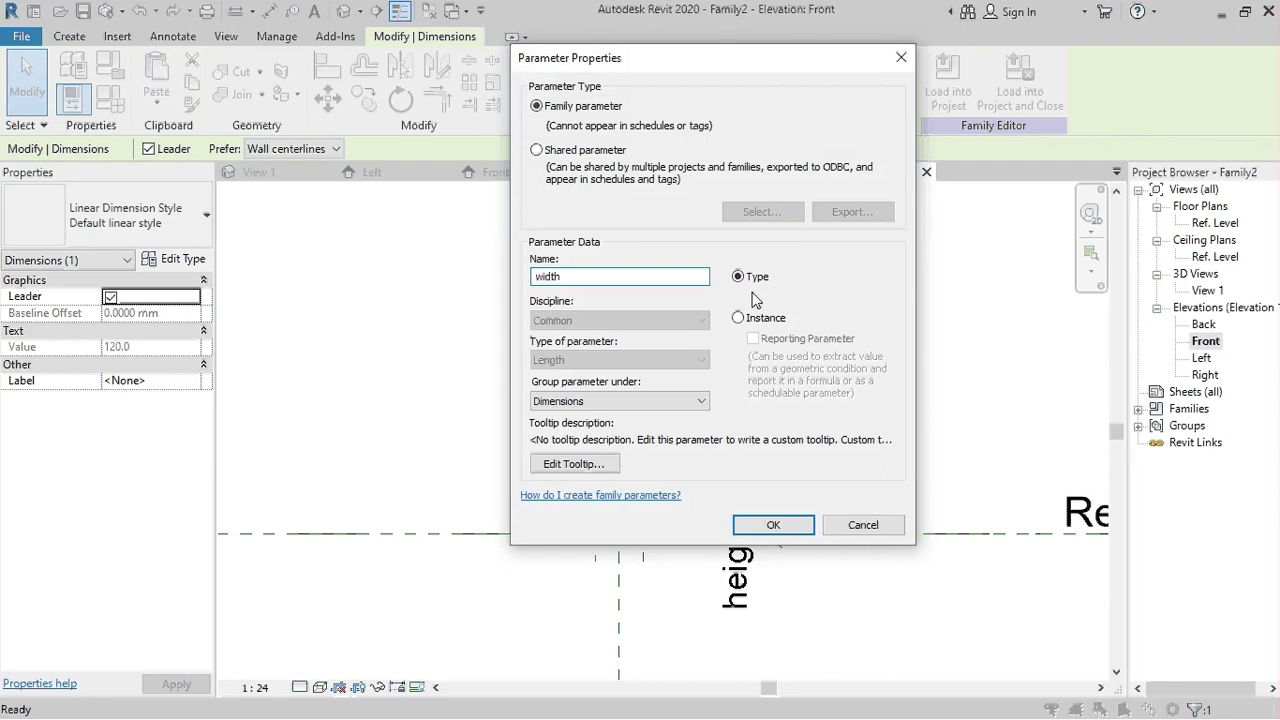
left_click(738, 317)
left_click(772, 524)
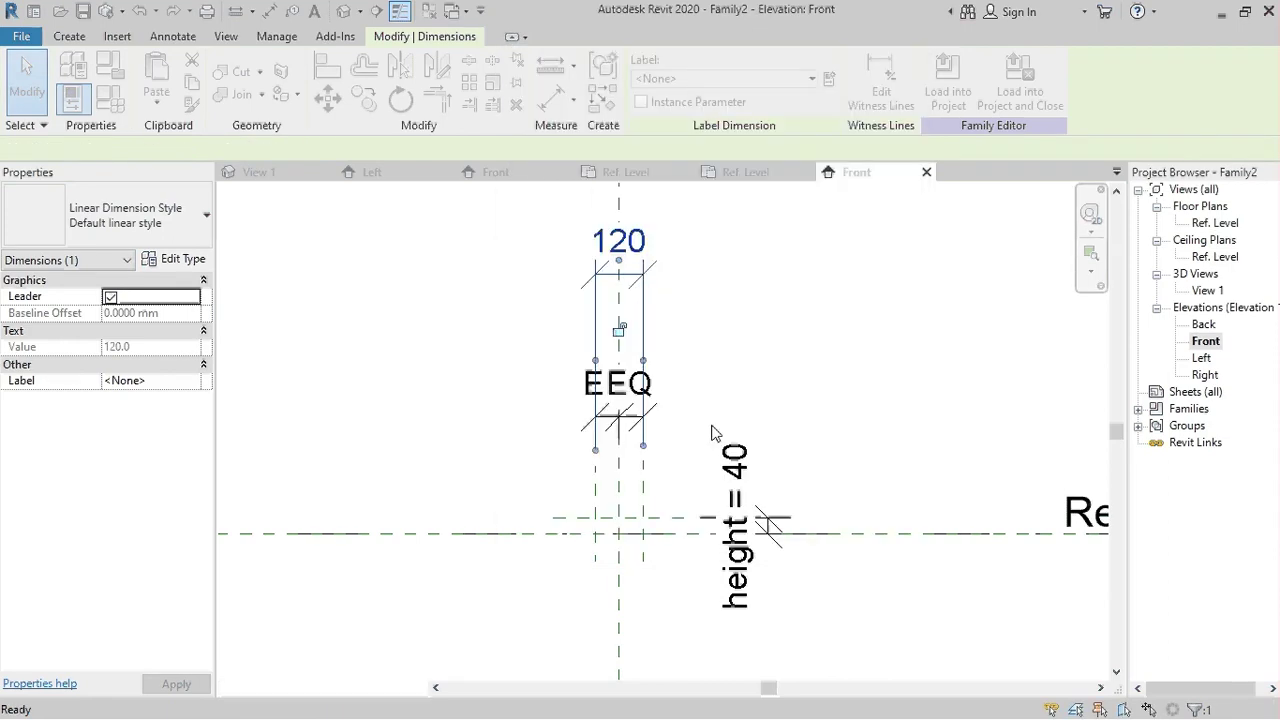
left_click(640, 248)
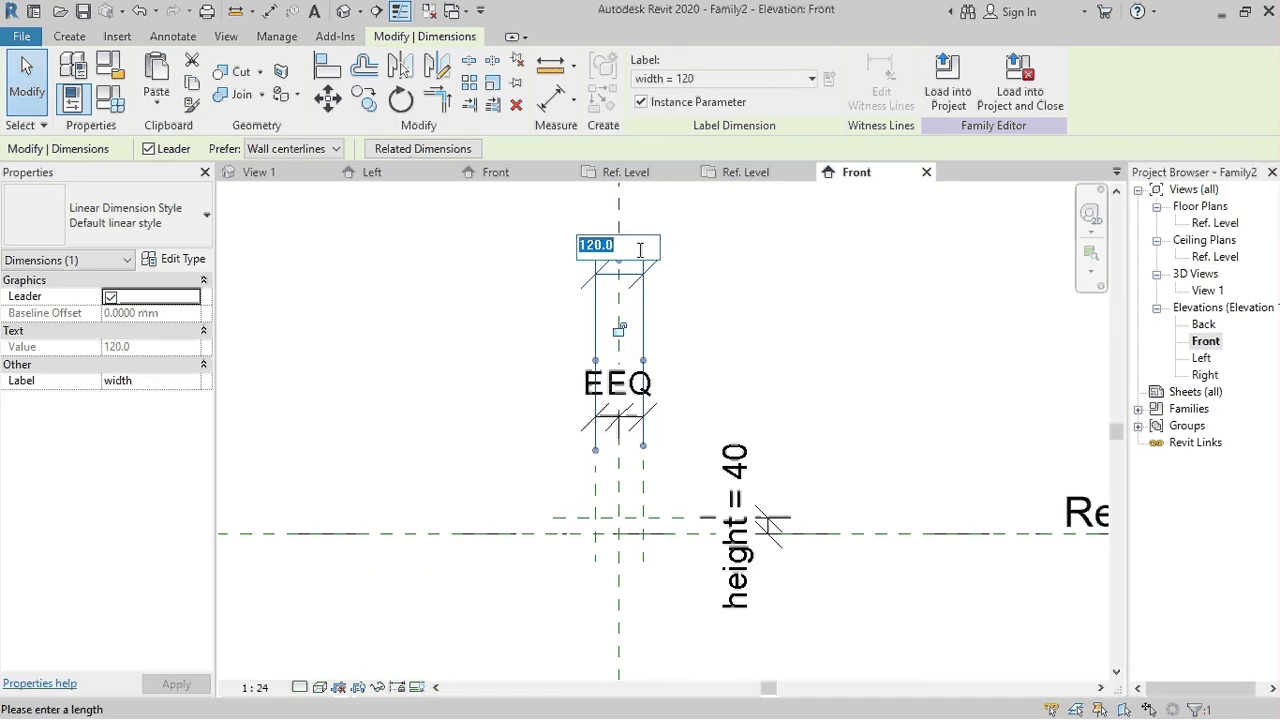
type("50")
key("Return")
Change the width dimension's value to 40
scroll(679, 537, "up", 2)
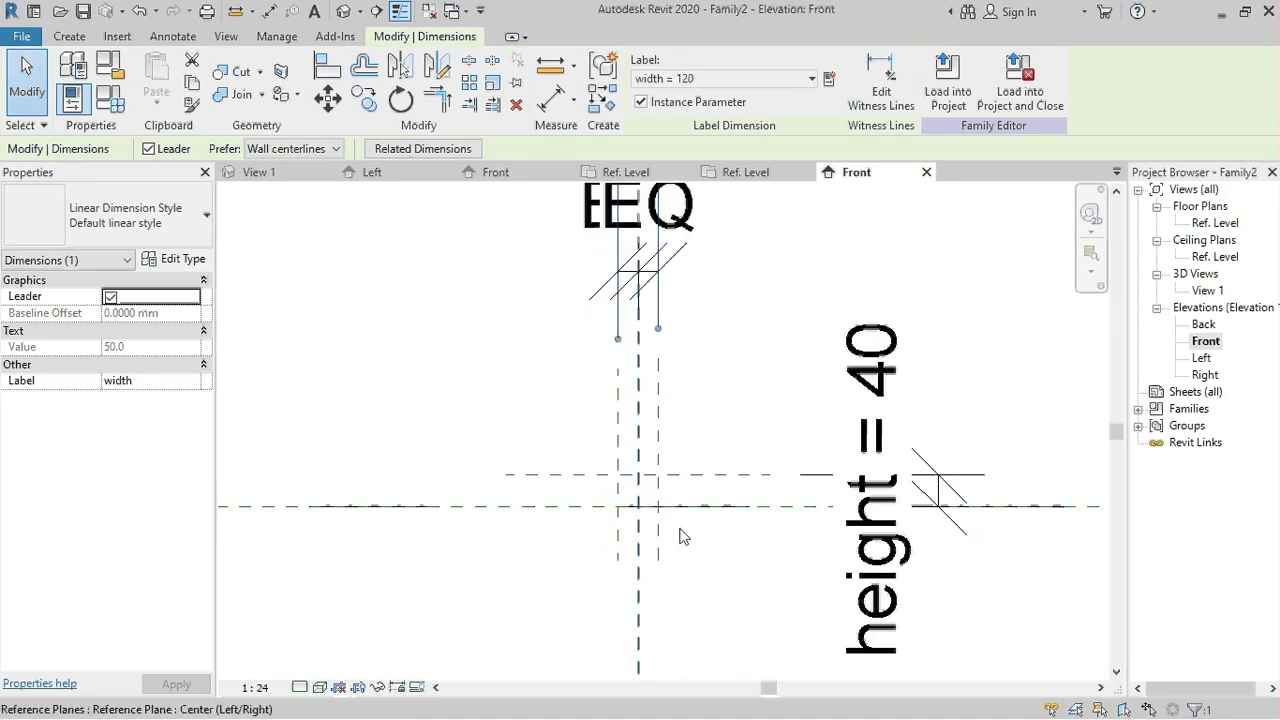
scroll(620, 503, "up", 3)
scroll(460, 374, "up", 2)
scroll(452, 367, "up", 2)
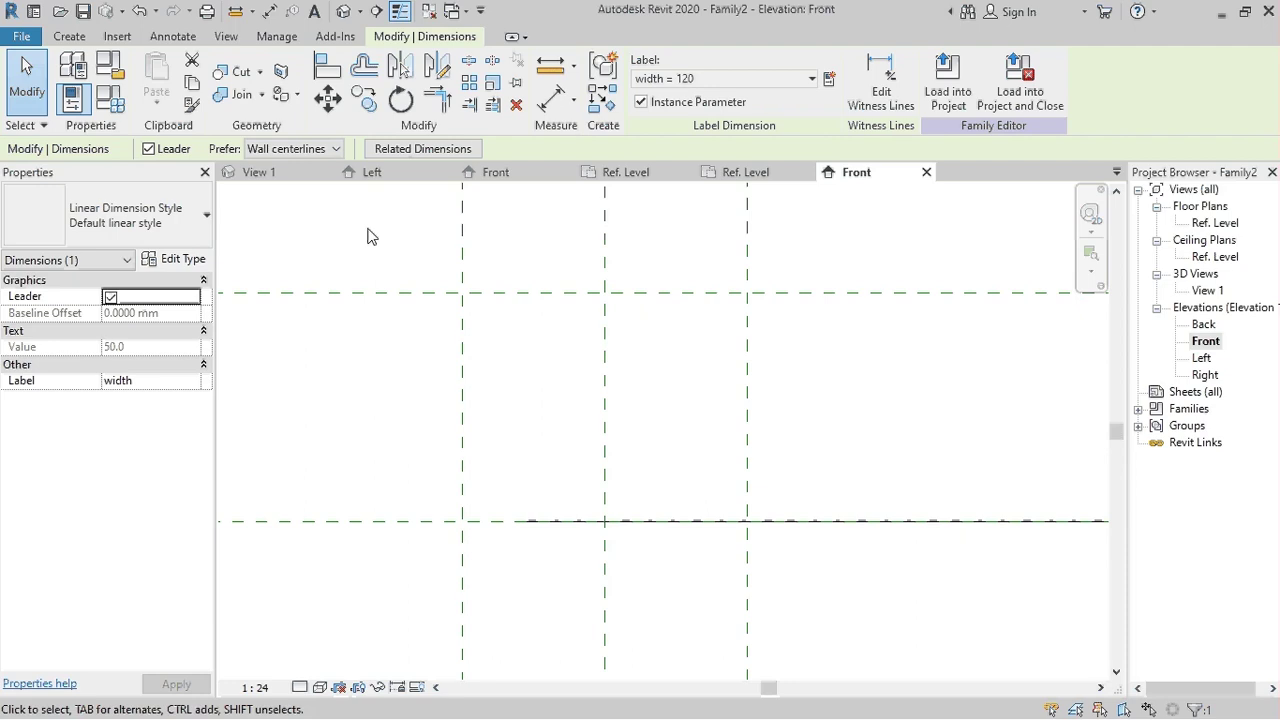
scroll(640, 415, "down", 1)
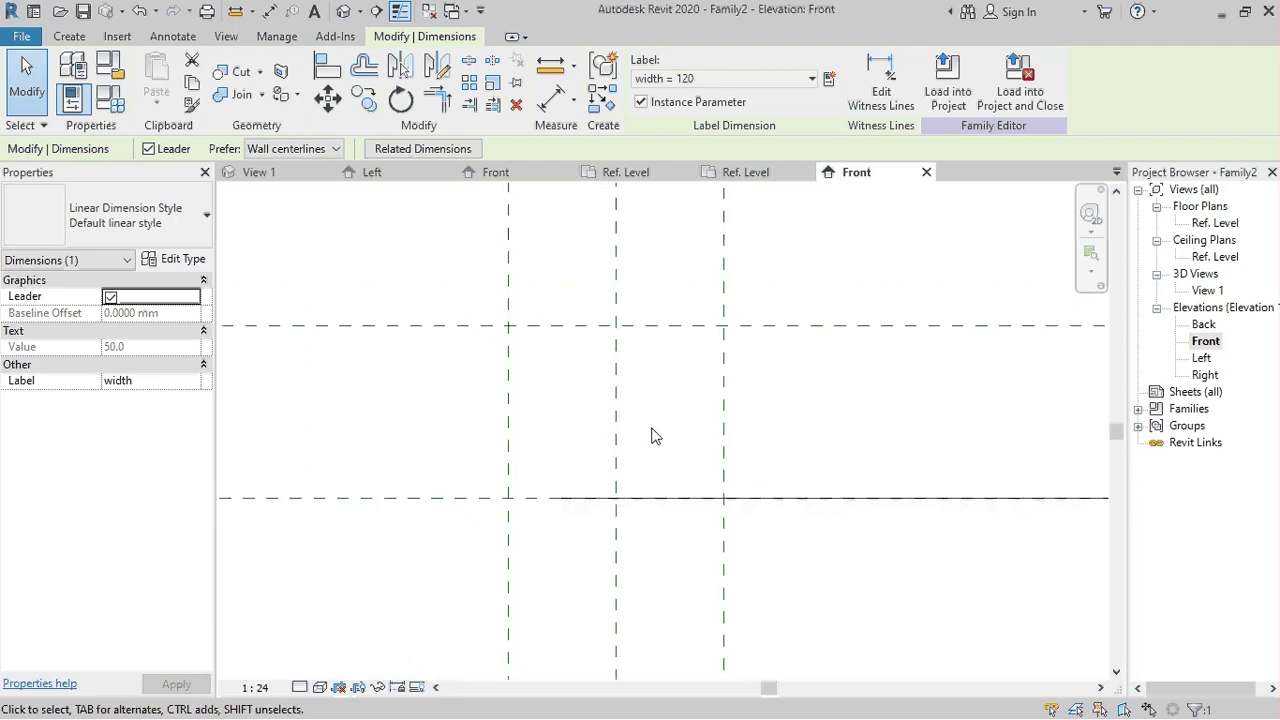
scroll(686, 594, "down", 1)
scroll(684, 590, "down", 1)
scroll(684, 582, "down", 1)
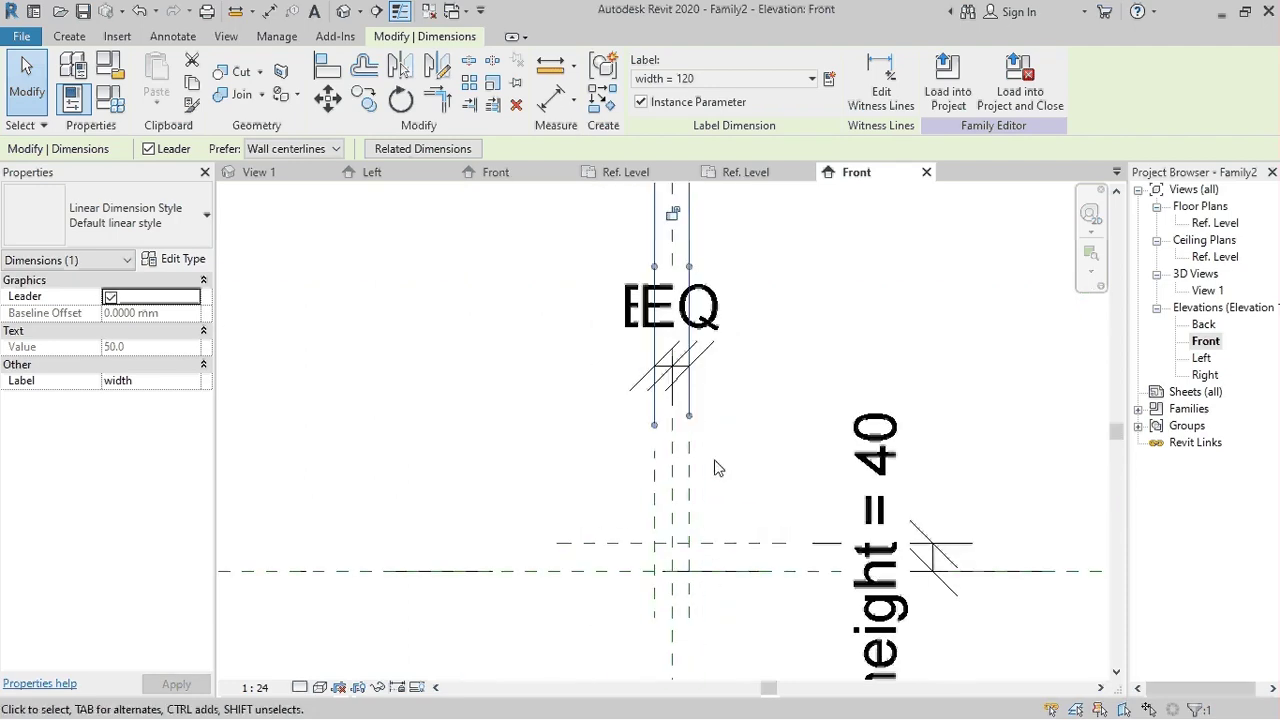
scroll(700, 456, "down", 2)
scroll(714, 281, "up", 1)
left_click(707, 281)
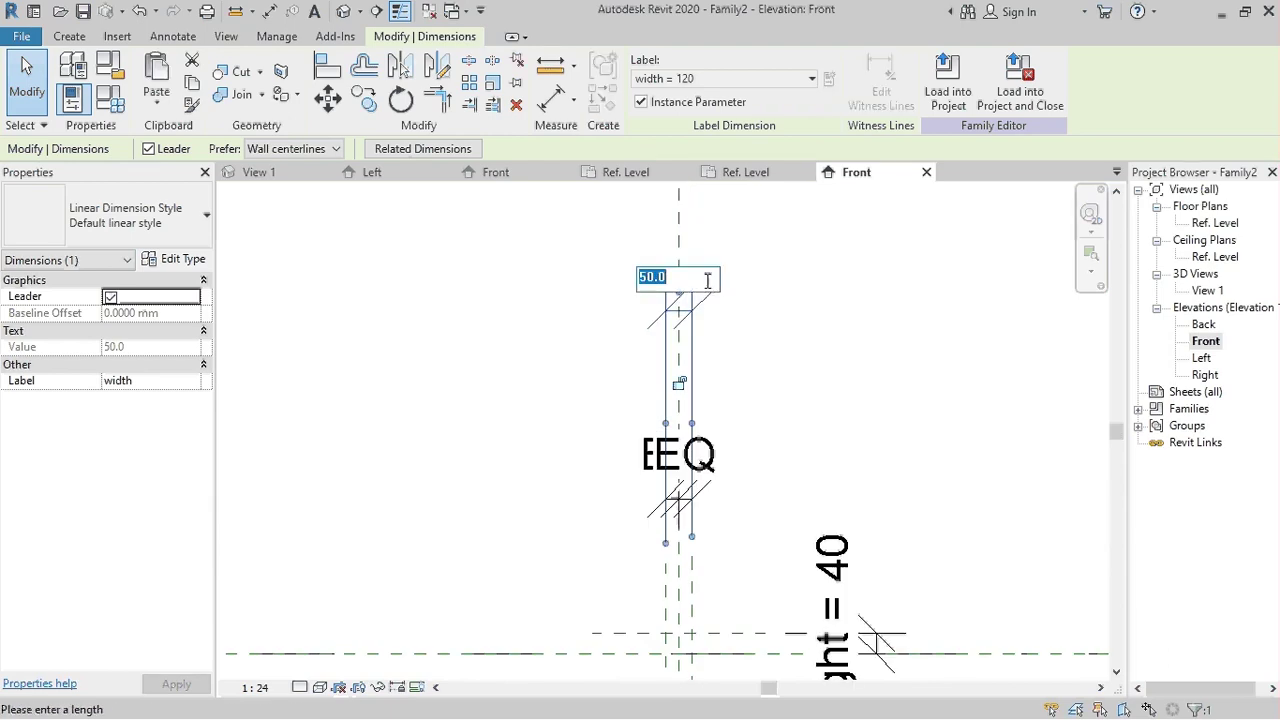
type("40")
key("Return")
scroll(743, 596, "down", 1)
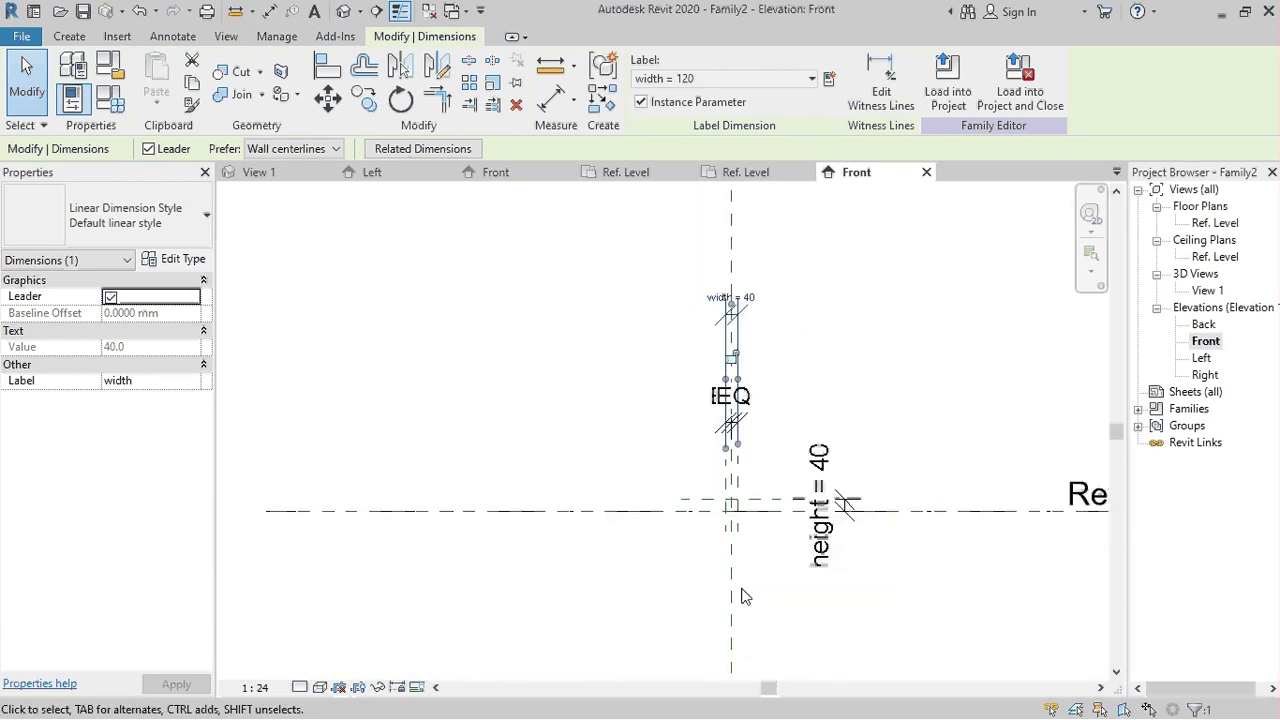
scroll(757, 420, "up", 3)
scroll(737, 380, "up", 3)
key("Escape")
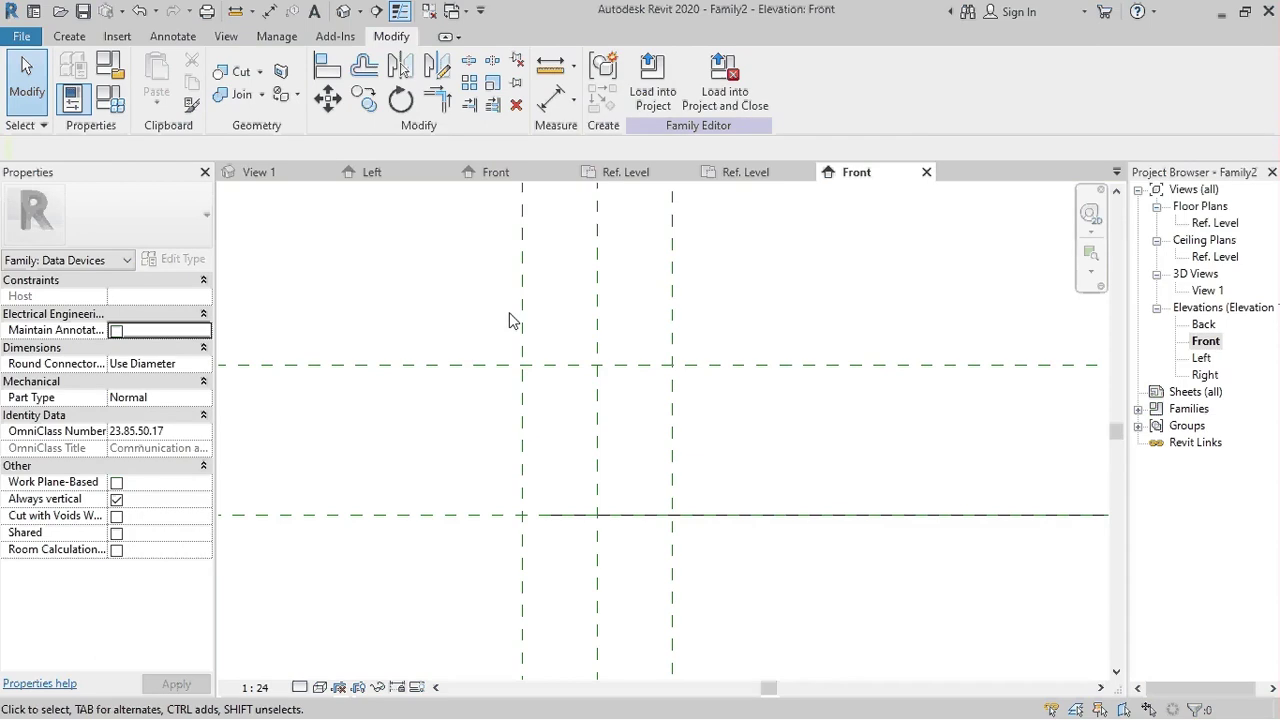
Start an extrusion sketch with a rectangle from the plane intersection to the level
left_click(69, 36)
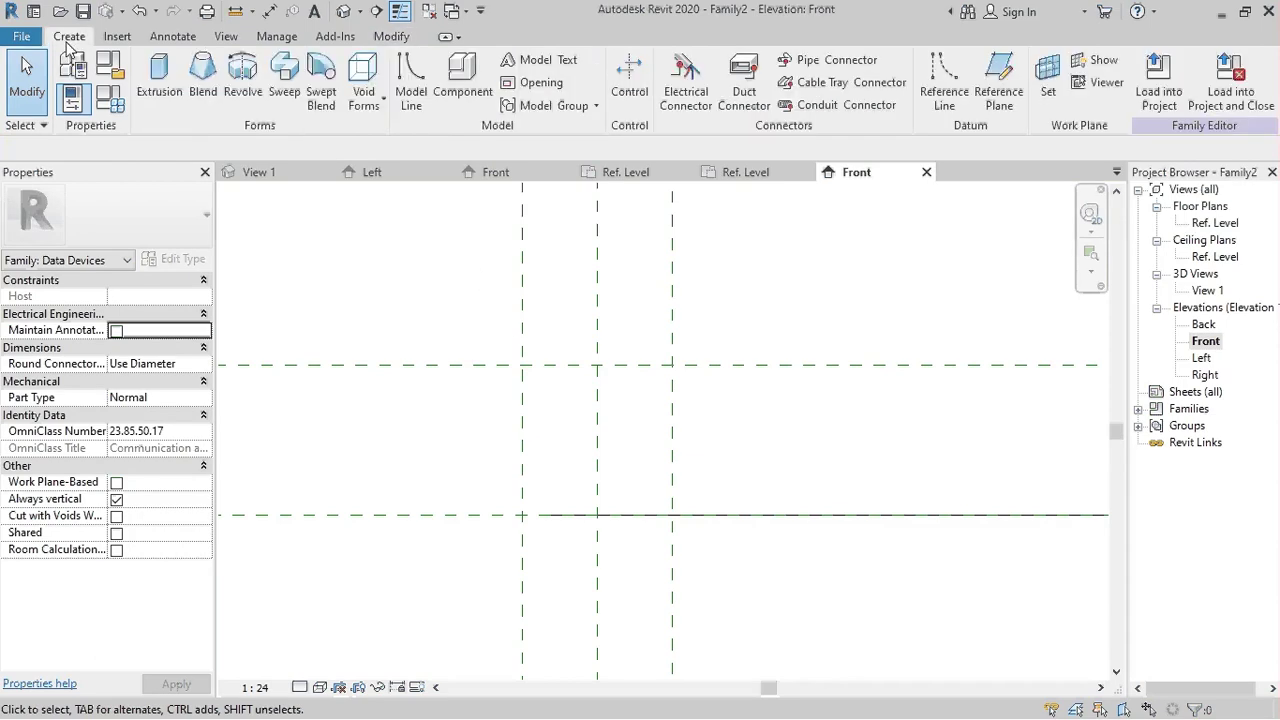
left_click(158, 80)
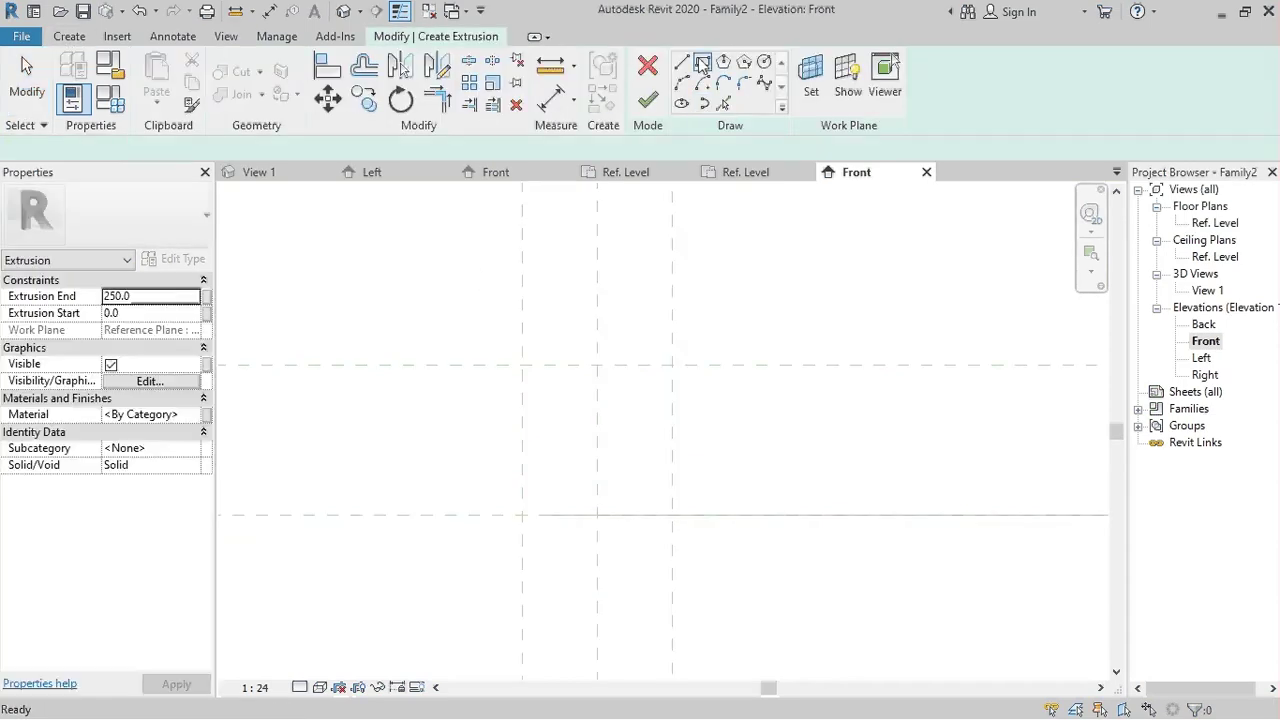
left_click(522, 365)
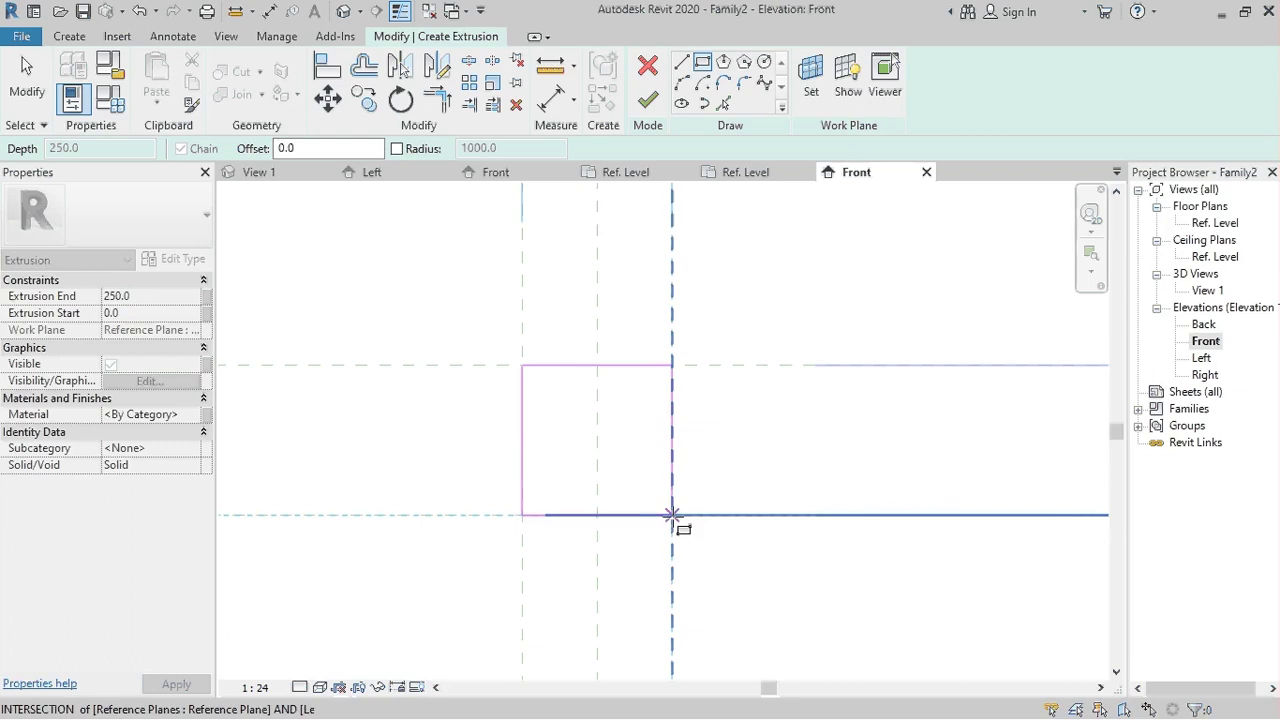
left_click(672, 515)
scroll(593, 494, "up", 3)
Offset all four rectangle edges inward by 10 using Pick Lines
left_click(364, 65)
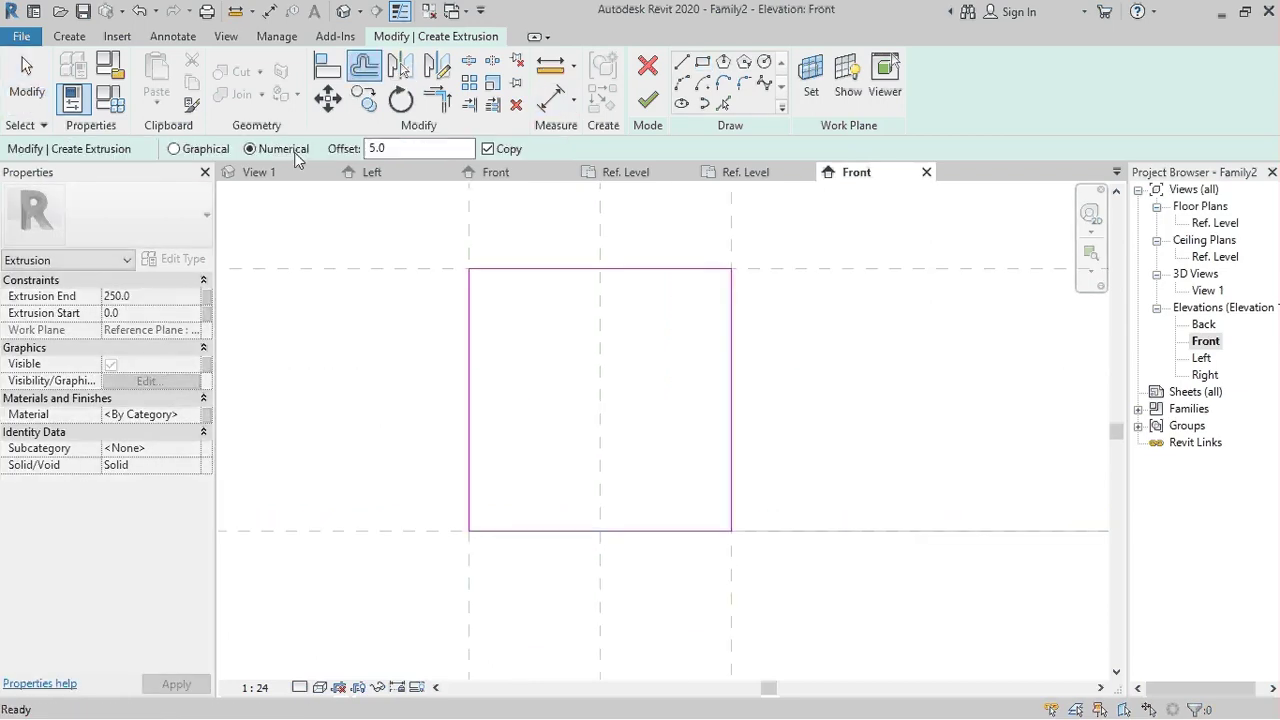
double_click(376, 148)
type("10")
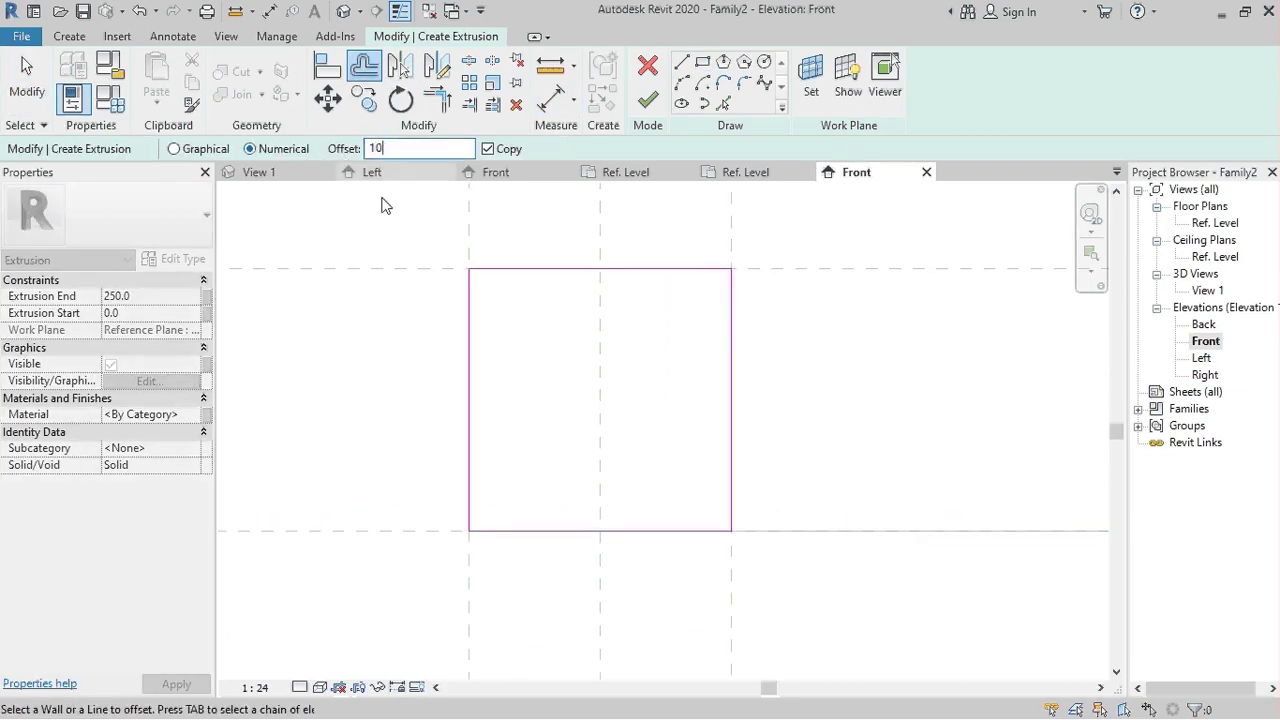
left_click(478, 366)
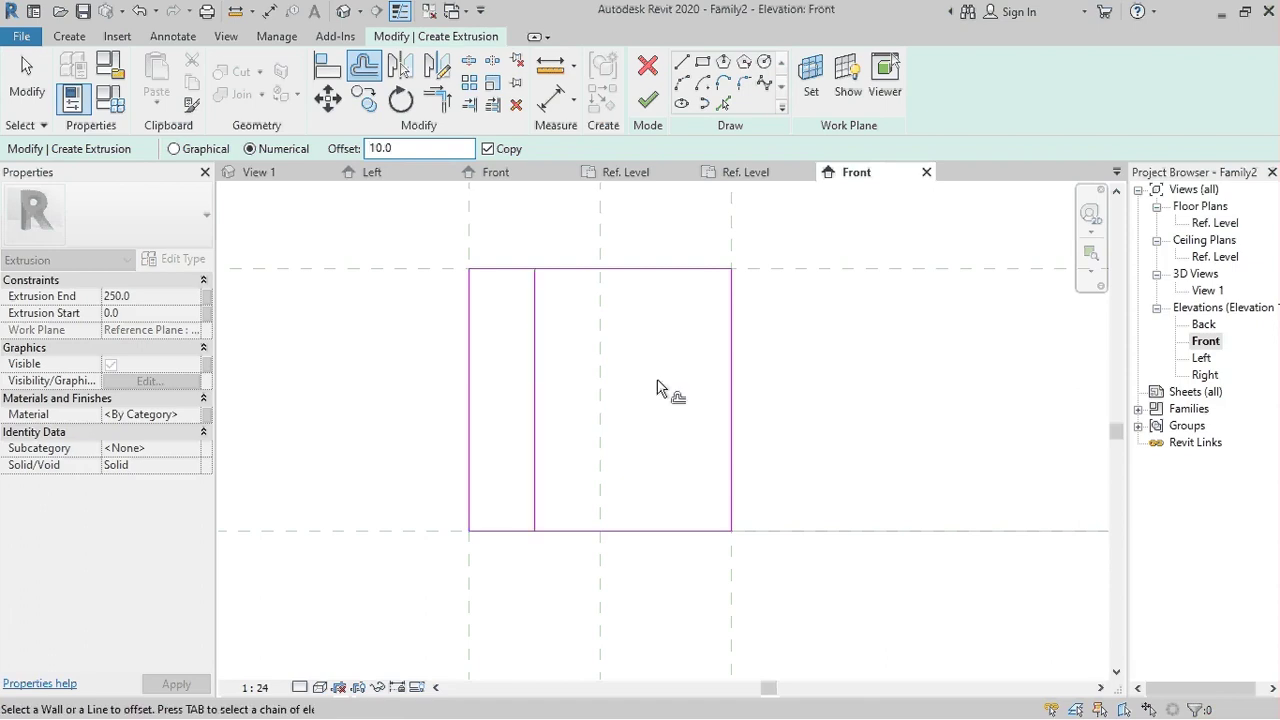
left_click(724, 394)
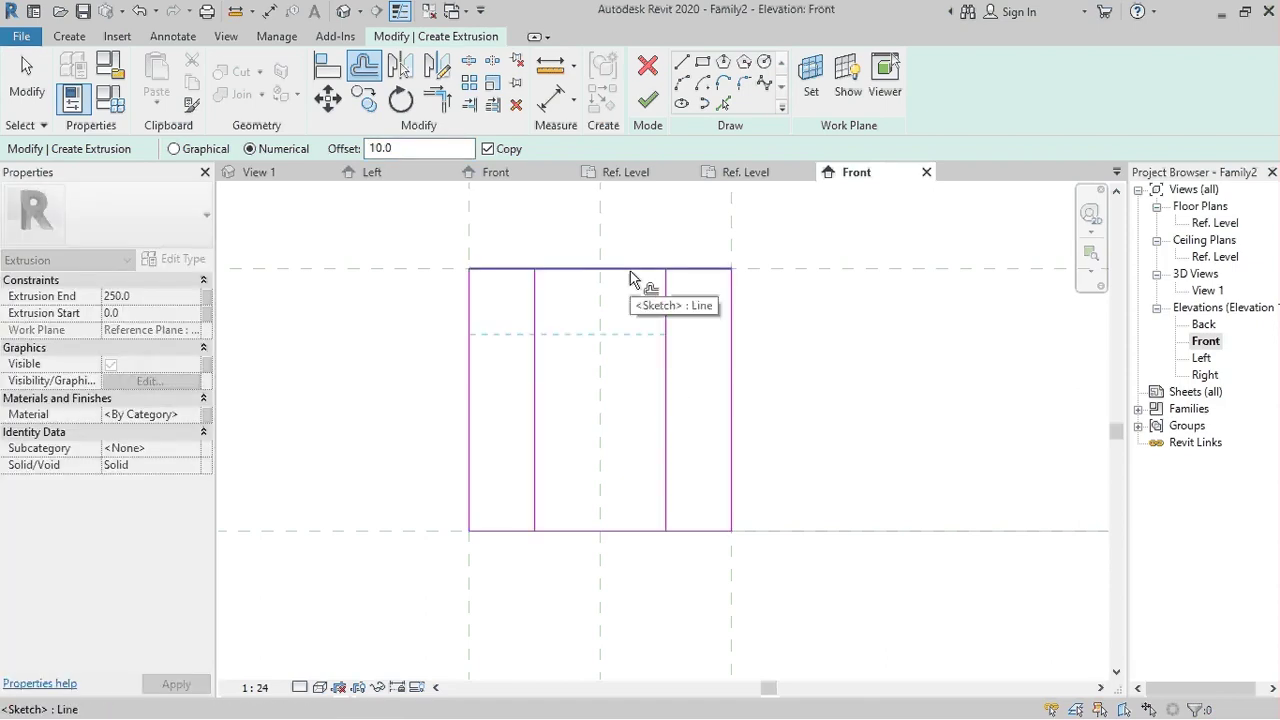
left_click(630, 278)
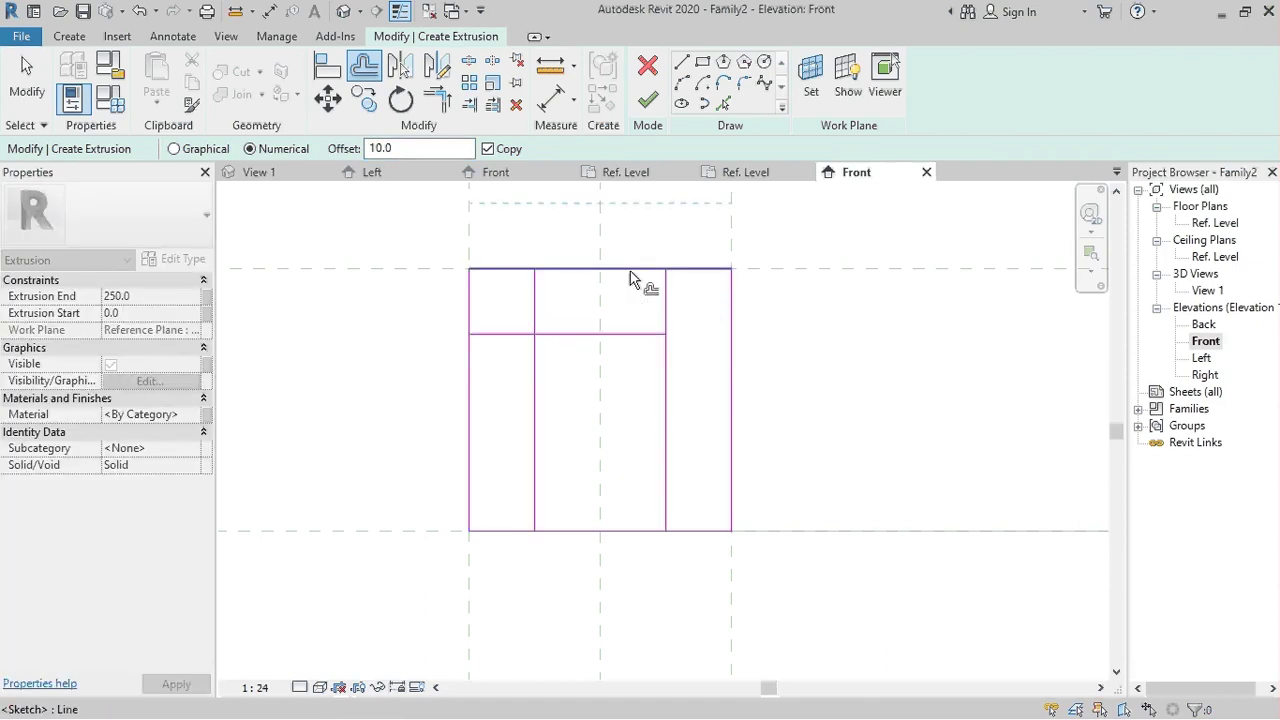
left_click(650, 537)
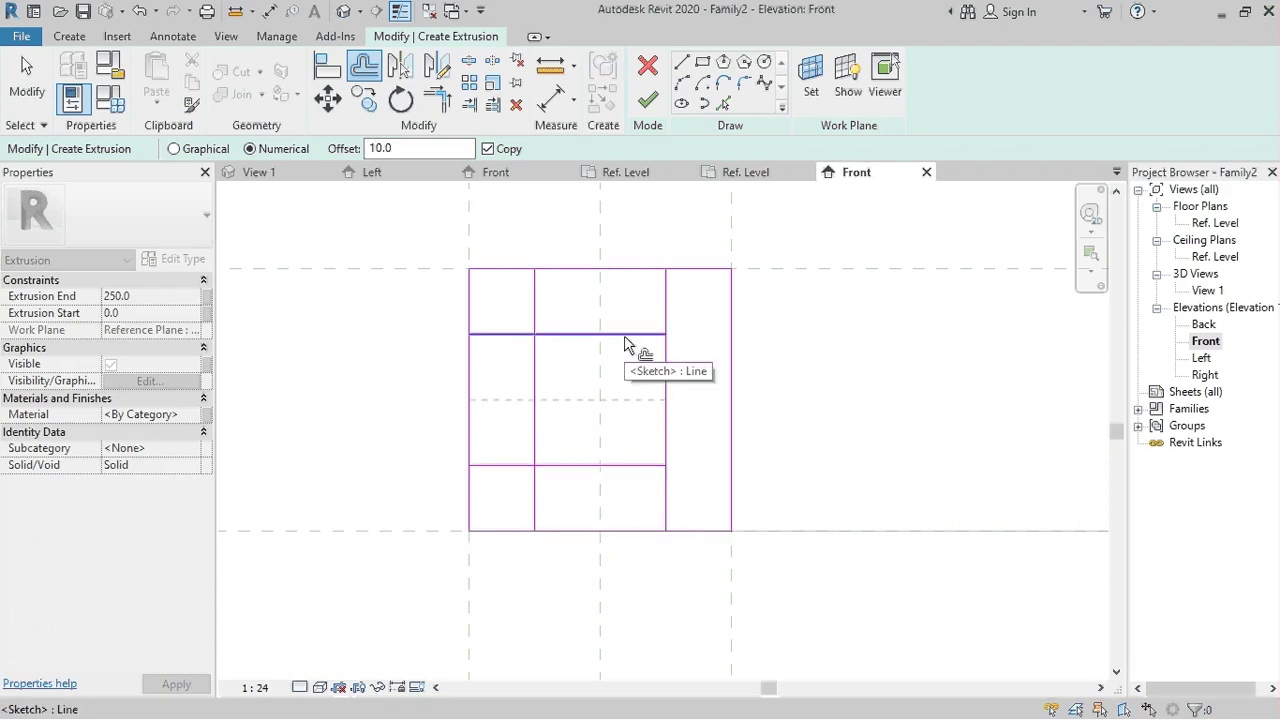
Offset the inner lines by 3, plus extra vertical and horizontal lines for the notch
double_click(395, 148)
type("5")
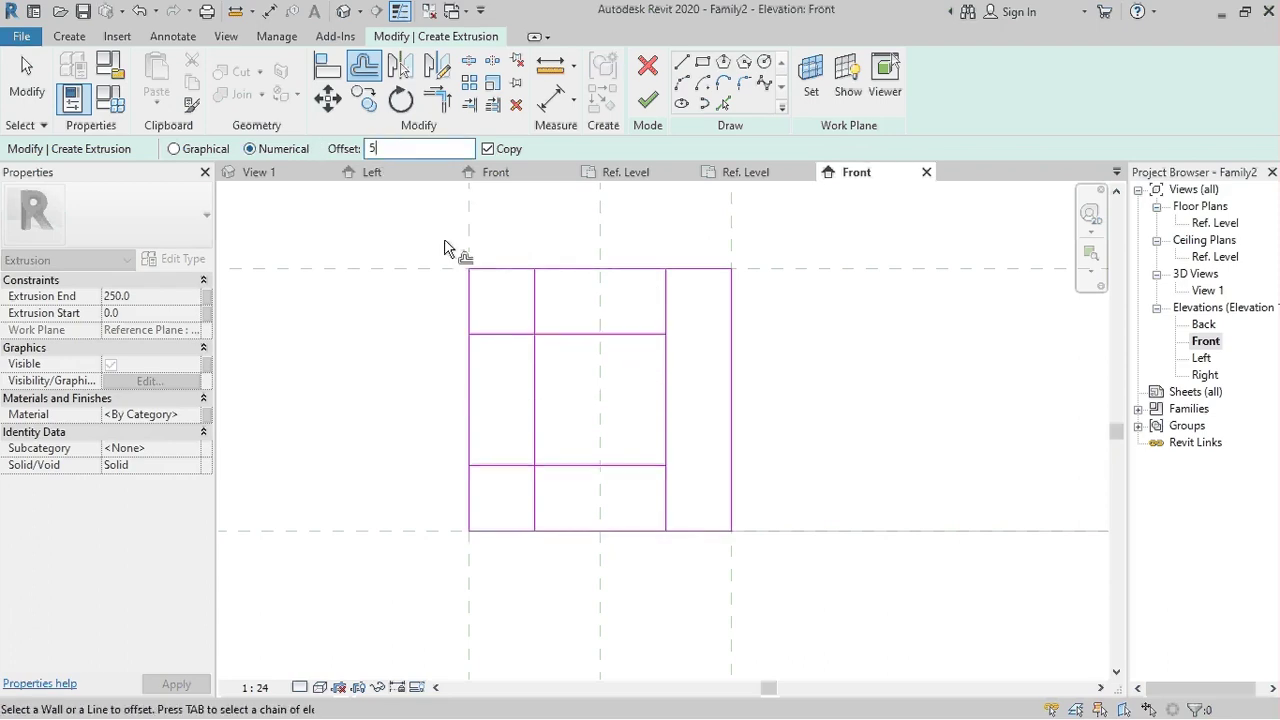
double_click(408, 149)
type("3")
left_click(586, 343)
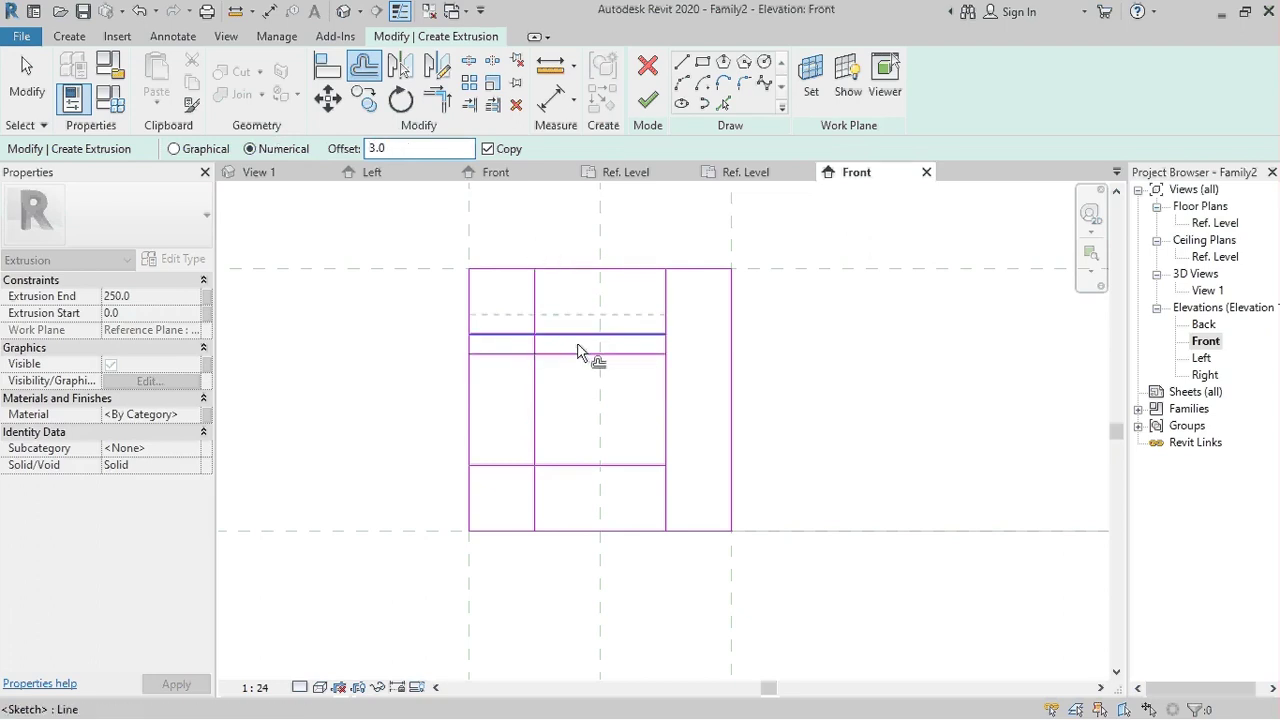
left_click(540, 394)
left_click(662, 398)
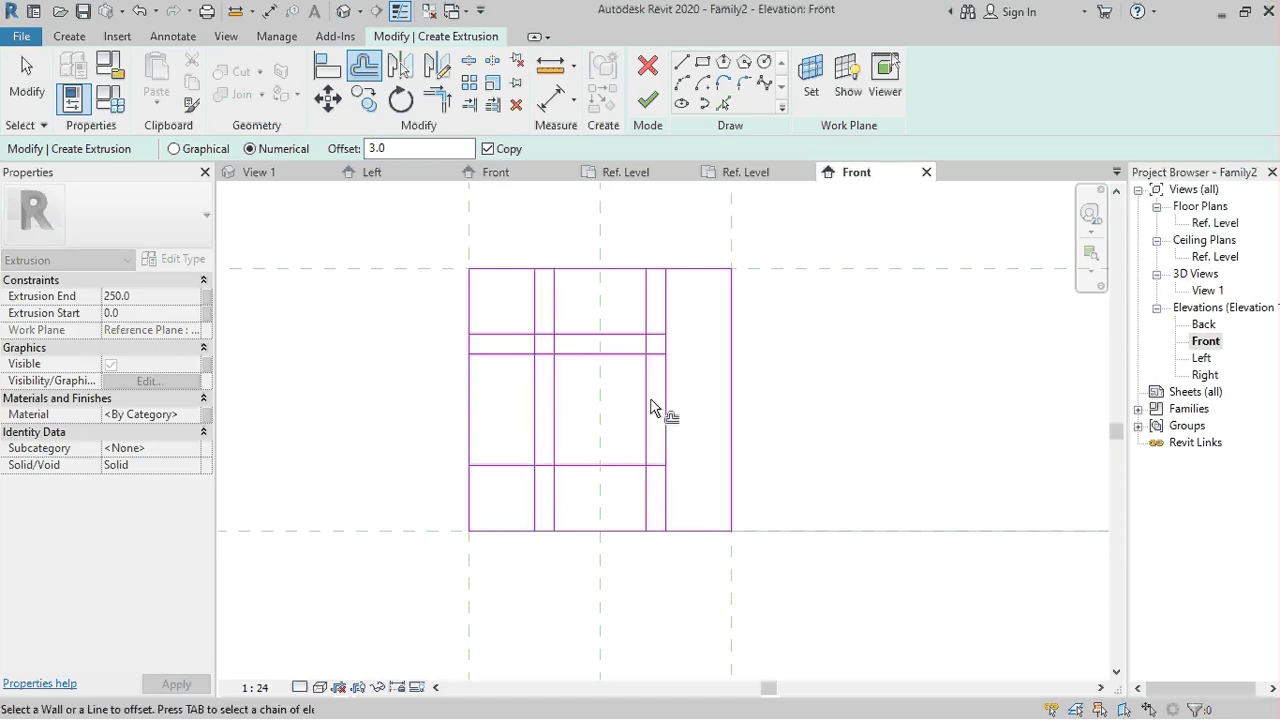
left_click(622, 472)
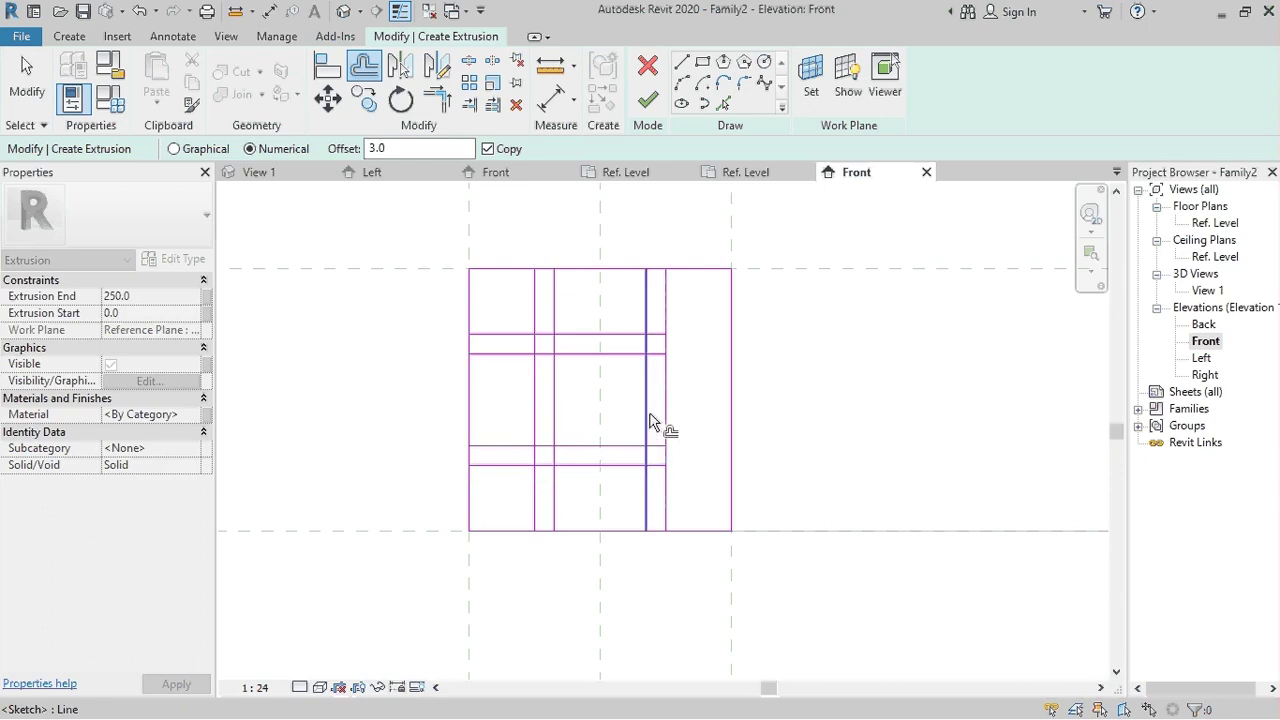
left_click(643, 433)
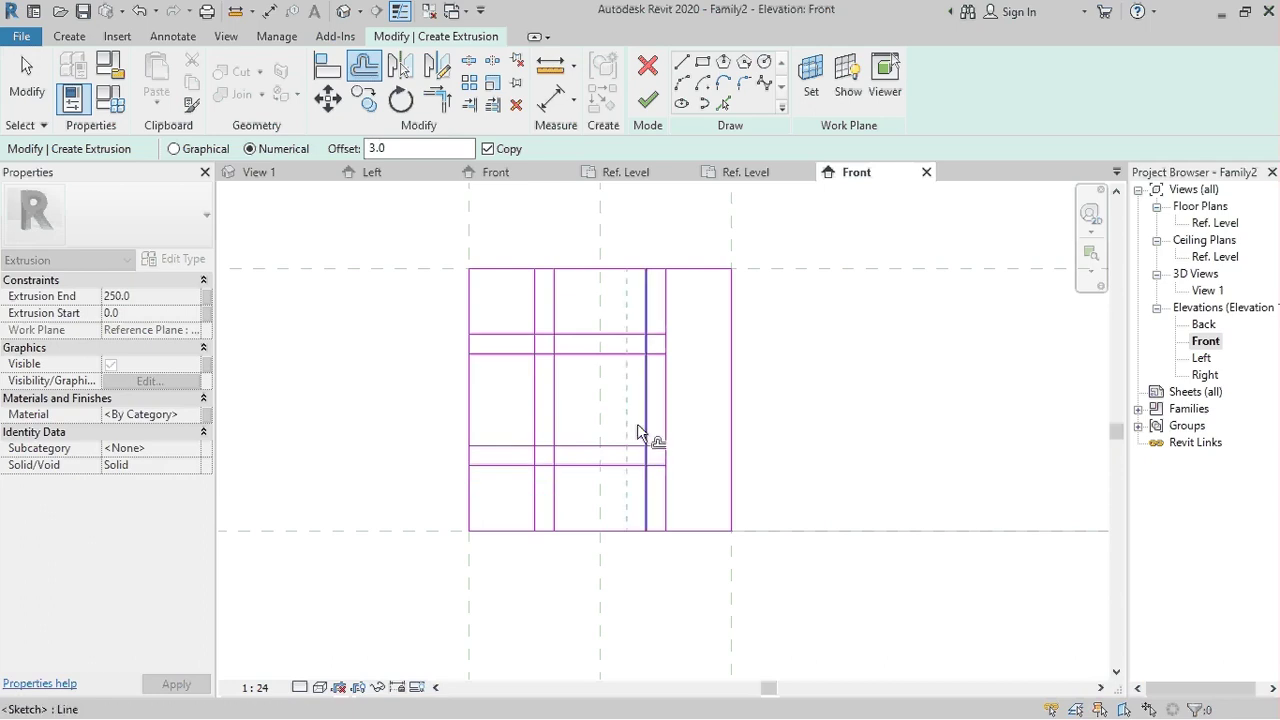
left_click(565, 418)
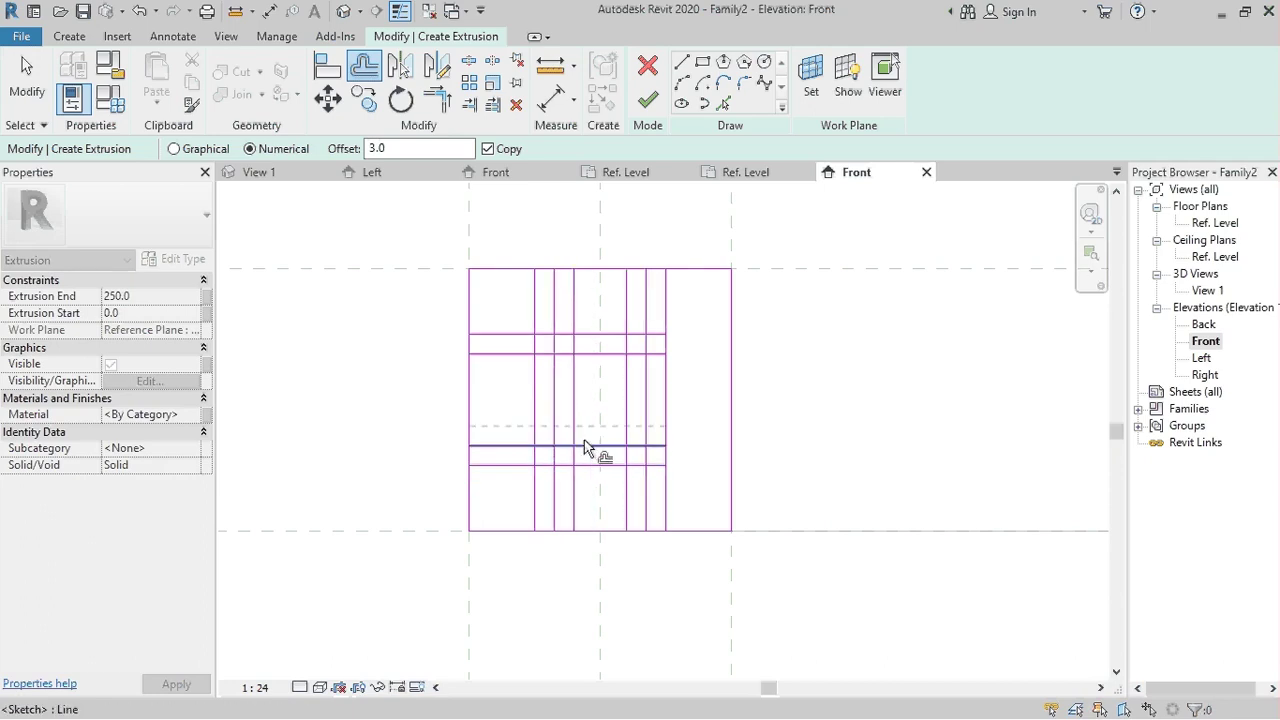
left_click(592, 440)
key("Escape")
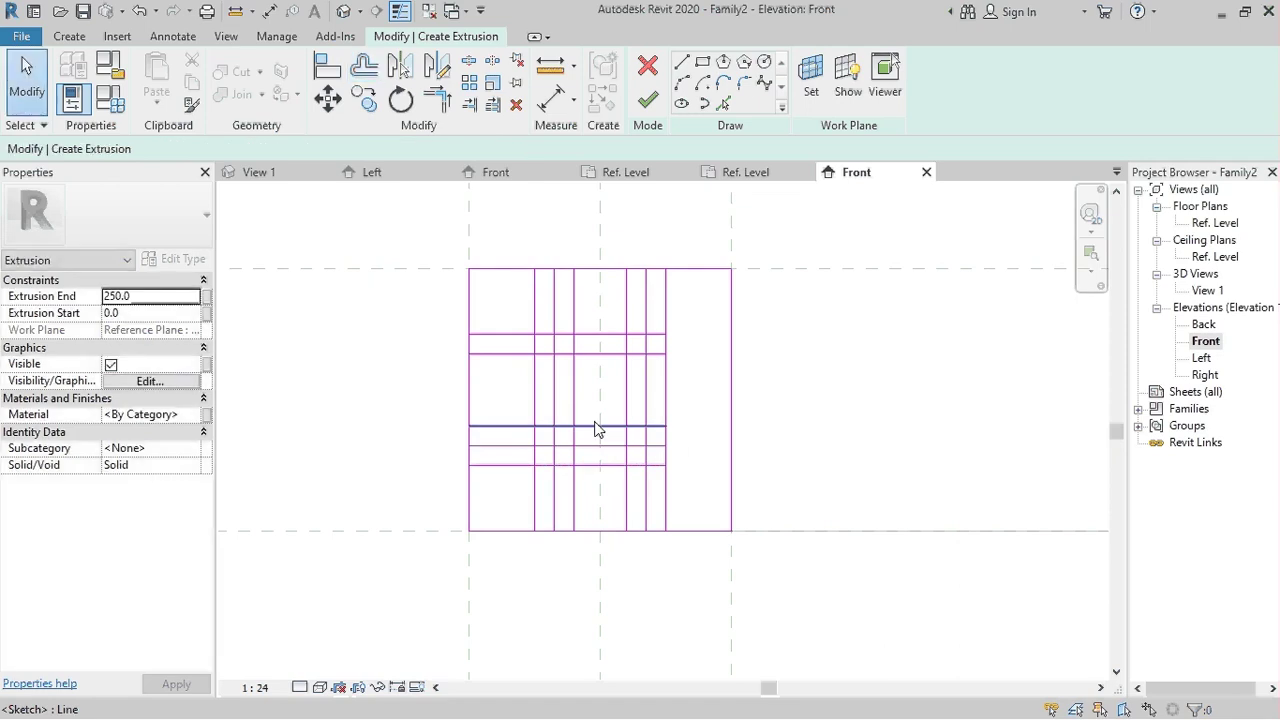
Trim the inner frame's verticals to corners with its top and bottom lines
scroll(597, 448, "up", 1)
scroll(463, 335, "up", 1)
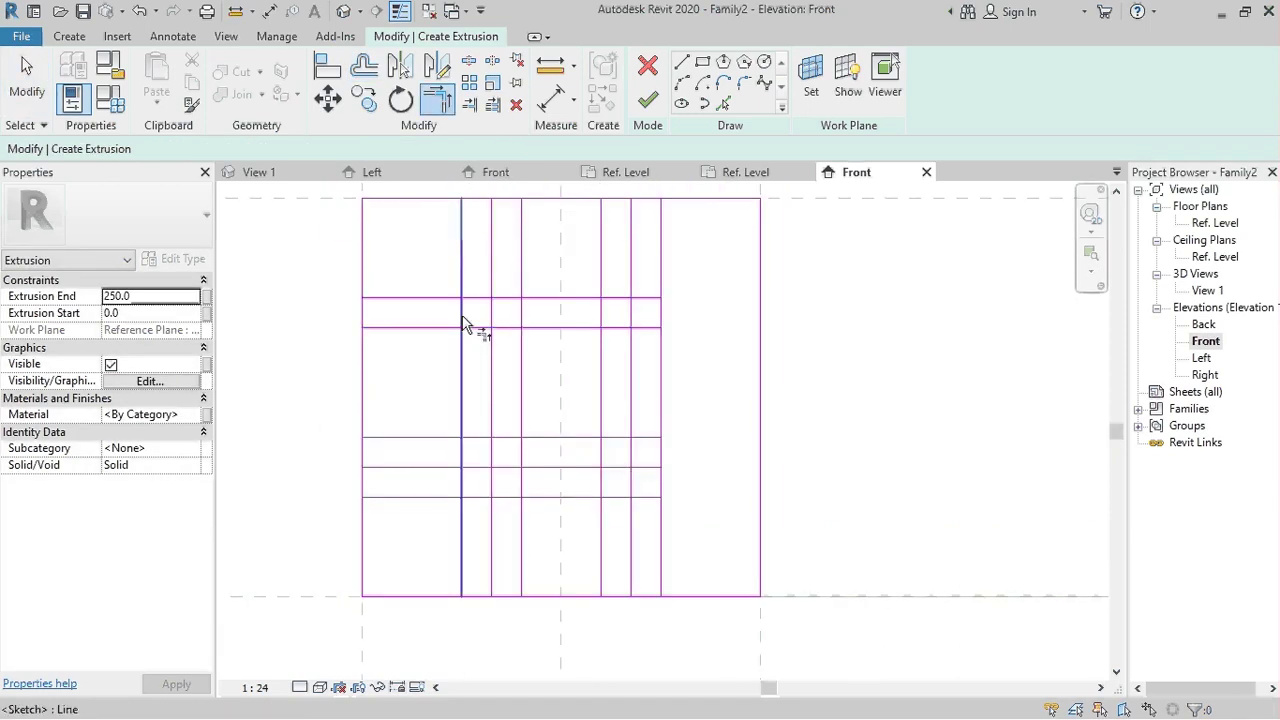
left_click(466, 323)
left_click(640, 299)
left_click(643, 300)
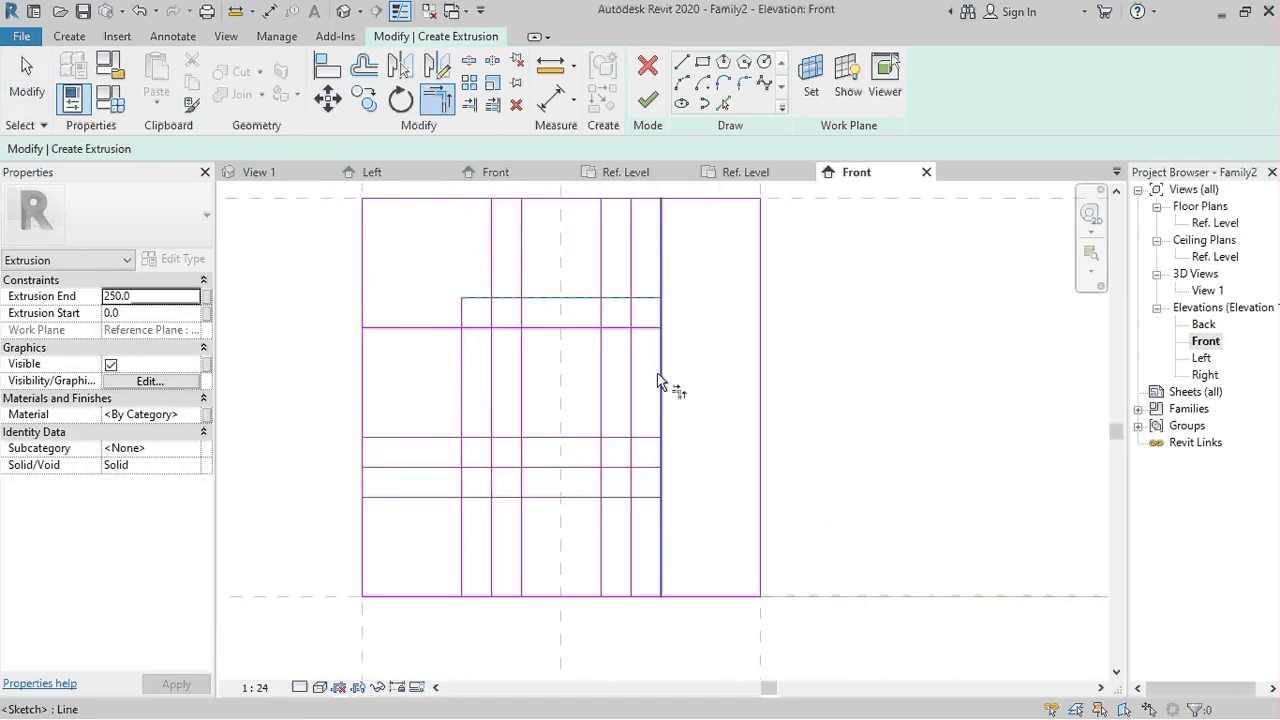
left_click(662, 400)
left_click(662, 490)
left_click(657, 499)
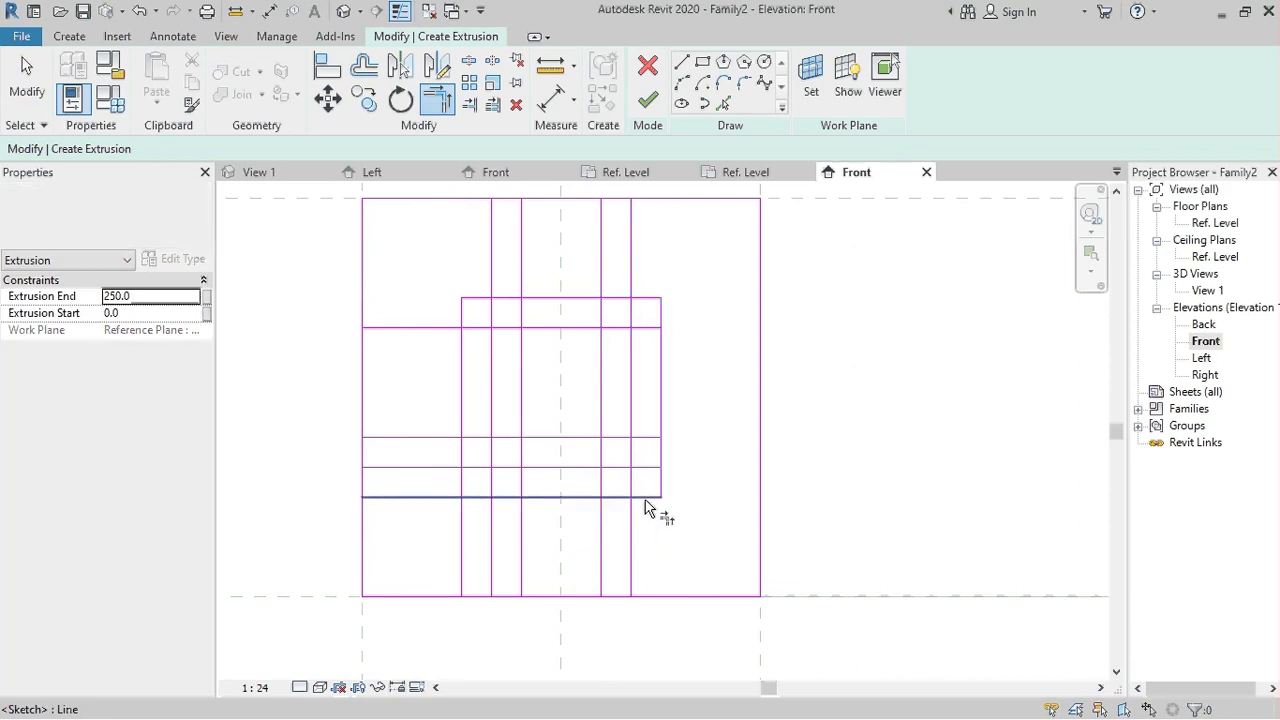
left_click(485, 493)
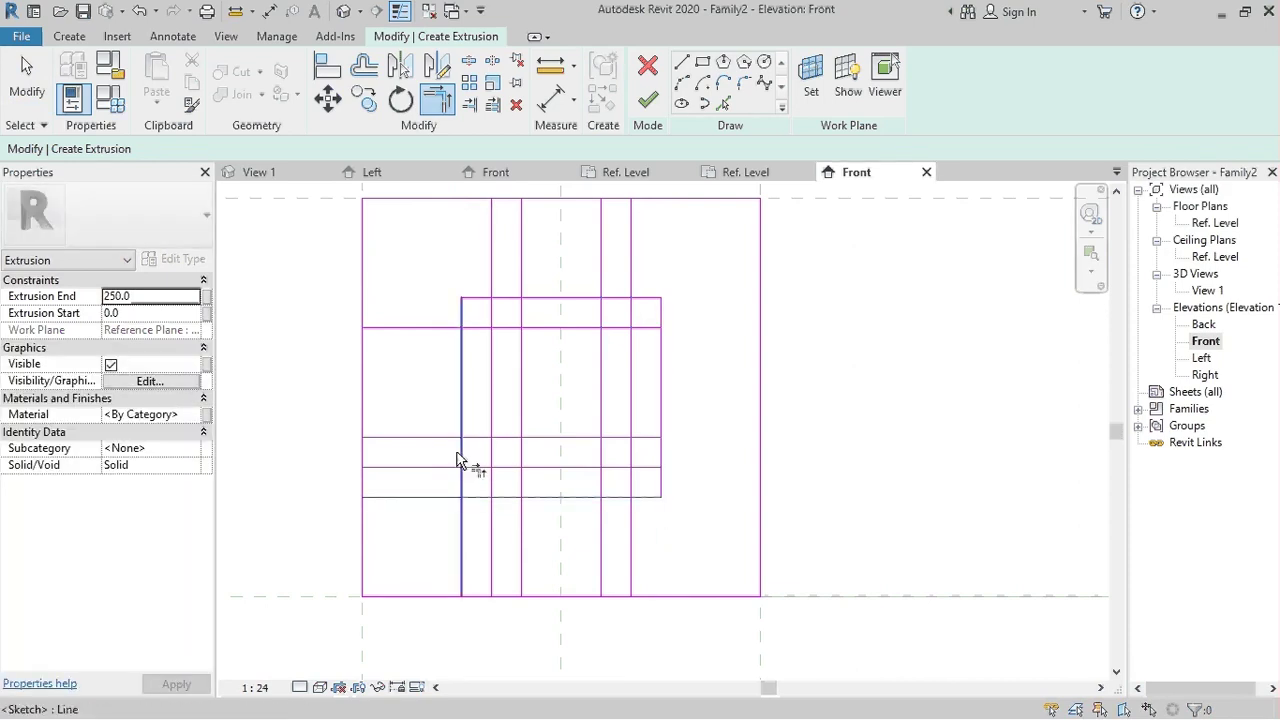
left_click(460, 458)
left_click(514, 467)
Trim the innermost lines to corners, forming the notched opening's outline
left_click(520, 458)
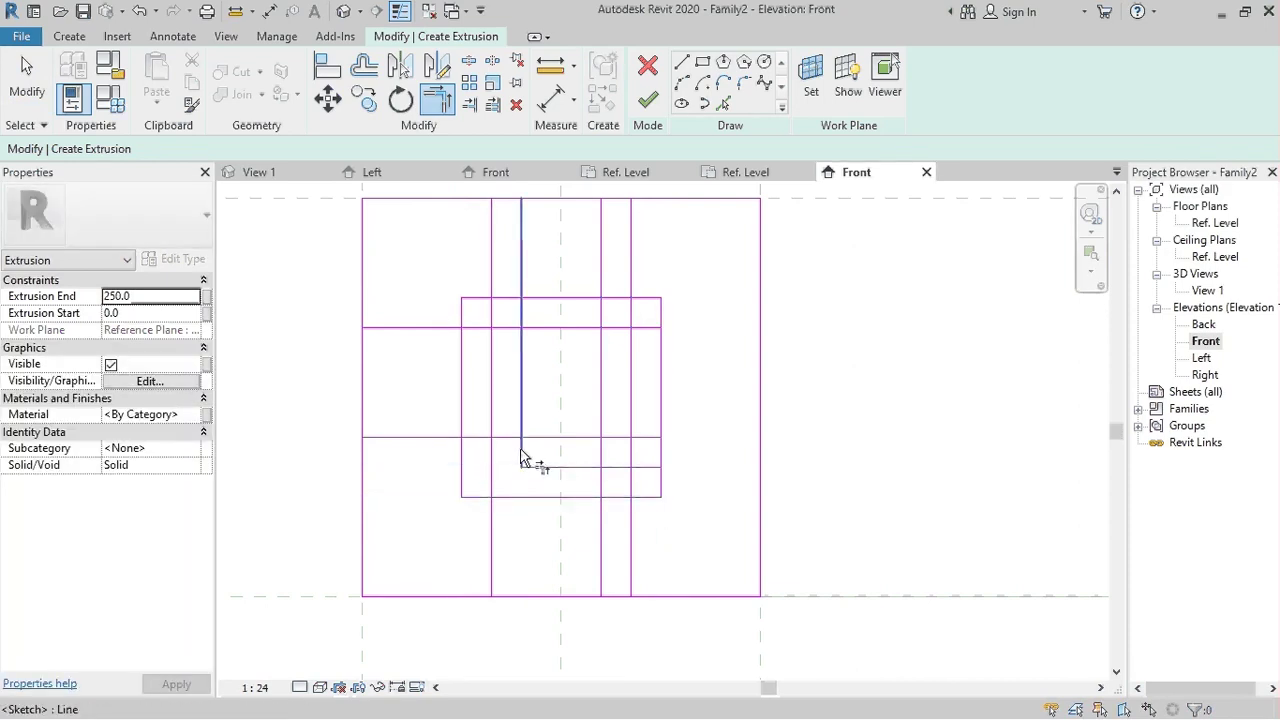
left_click(516, 439)
left_click(519, 450)
left_click(507, 438)
left_click(493, 405)
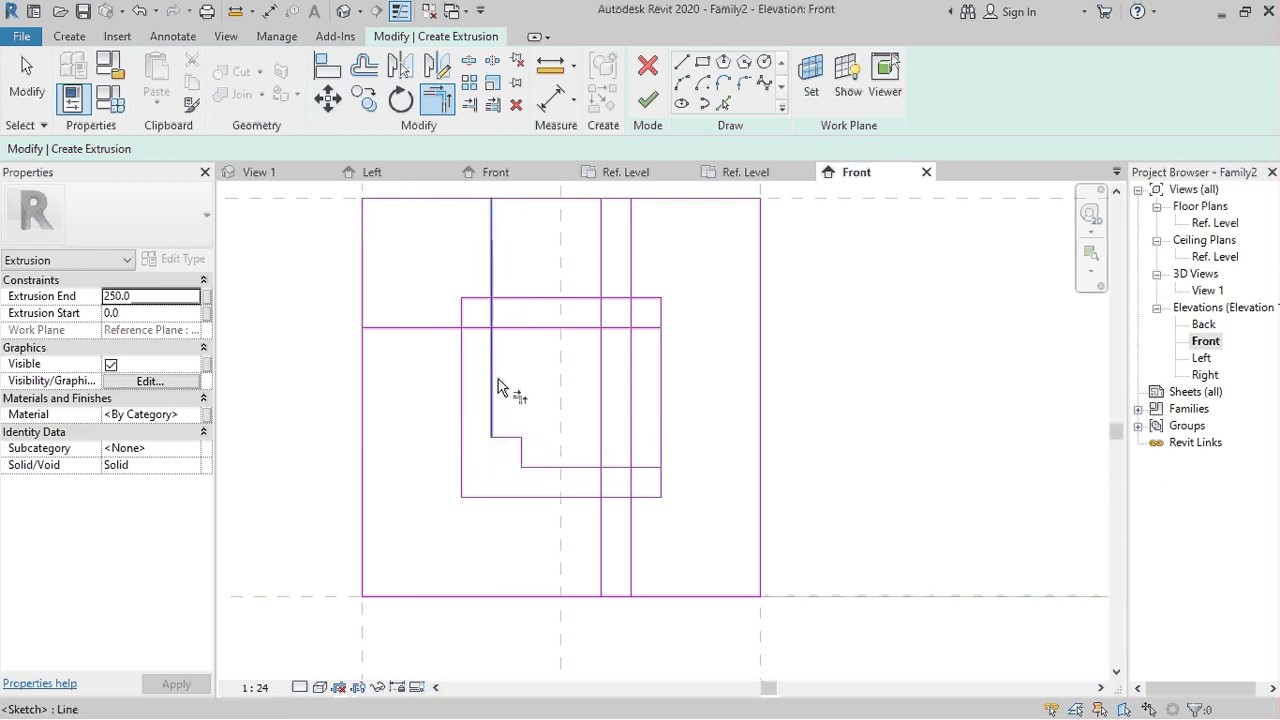
left_click(493, 370)
left_click(550, 328)
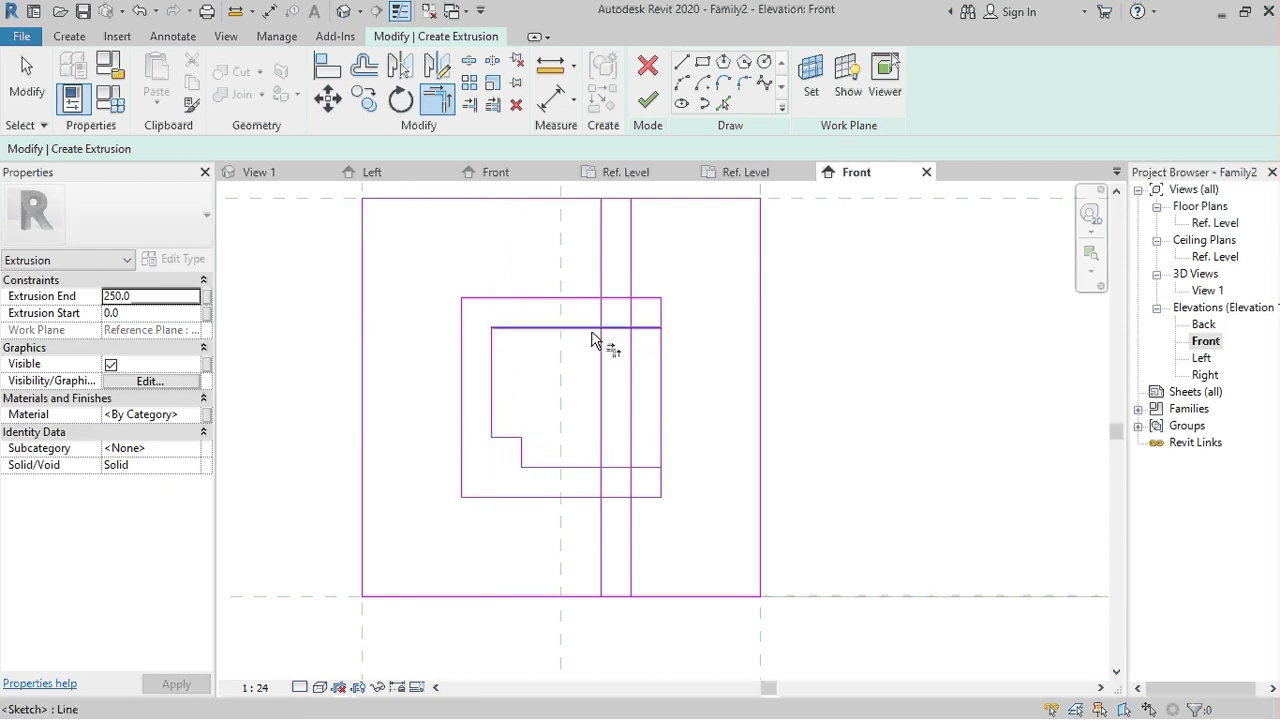
left_click(593, 341)
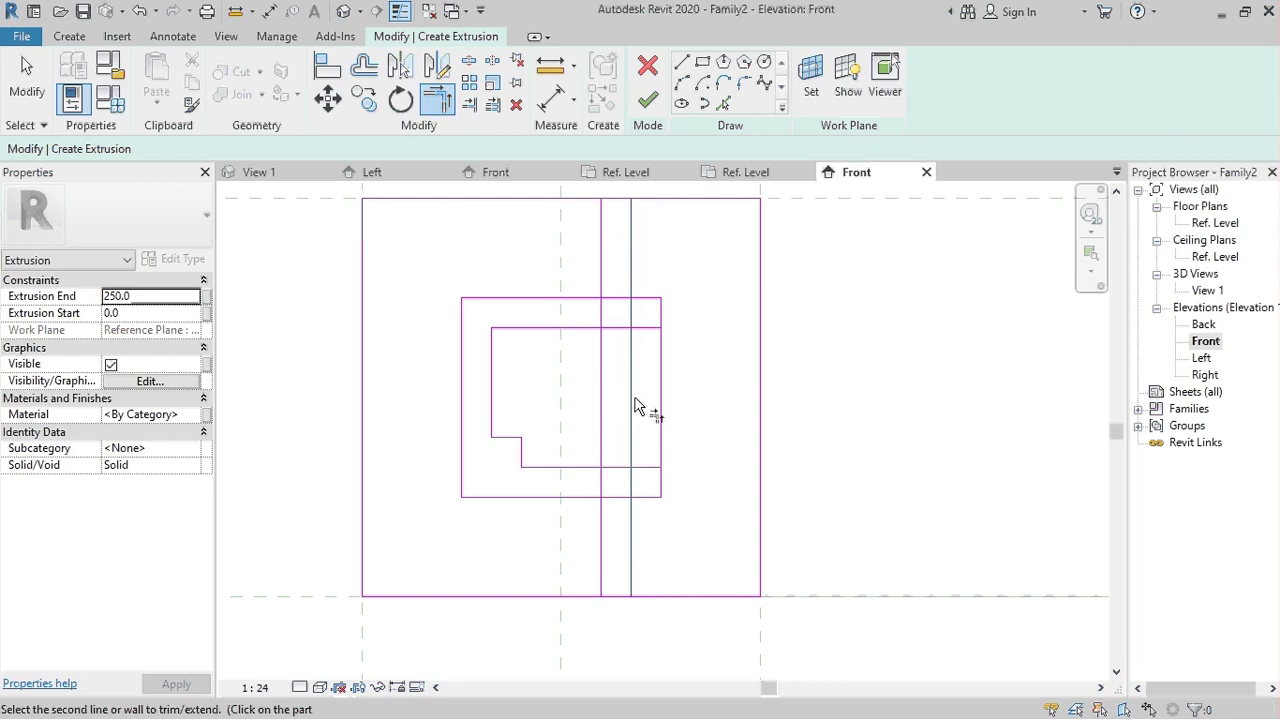
left_click(632, 350)
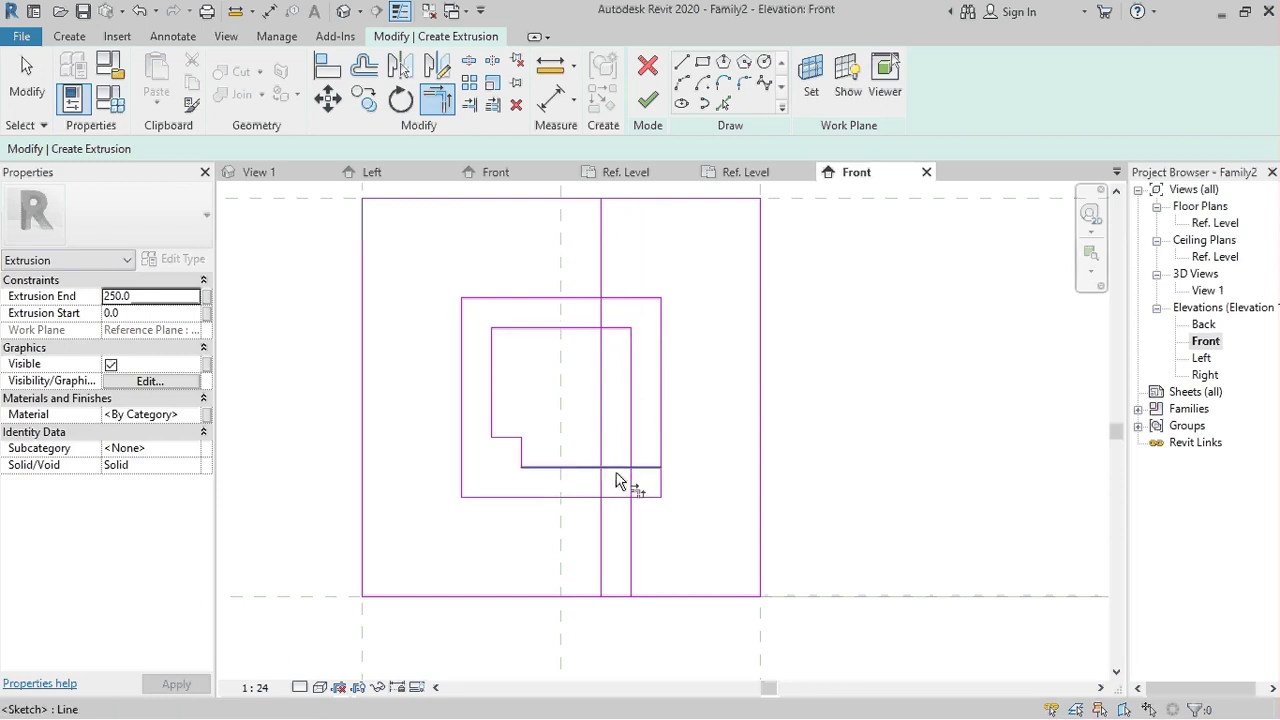
left_click(638, 445)
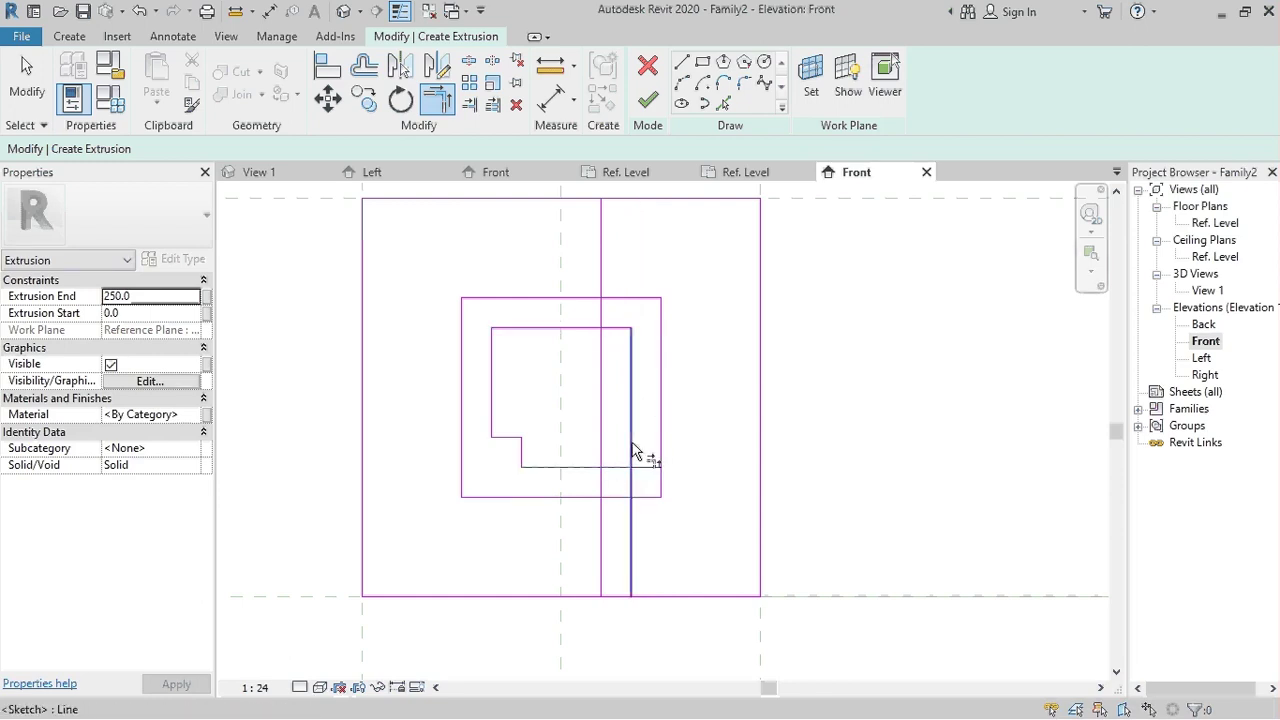
left_click(632, 445)
left_click(586, 467)
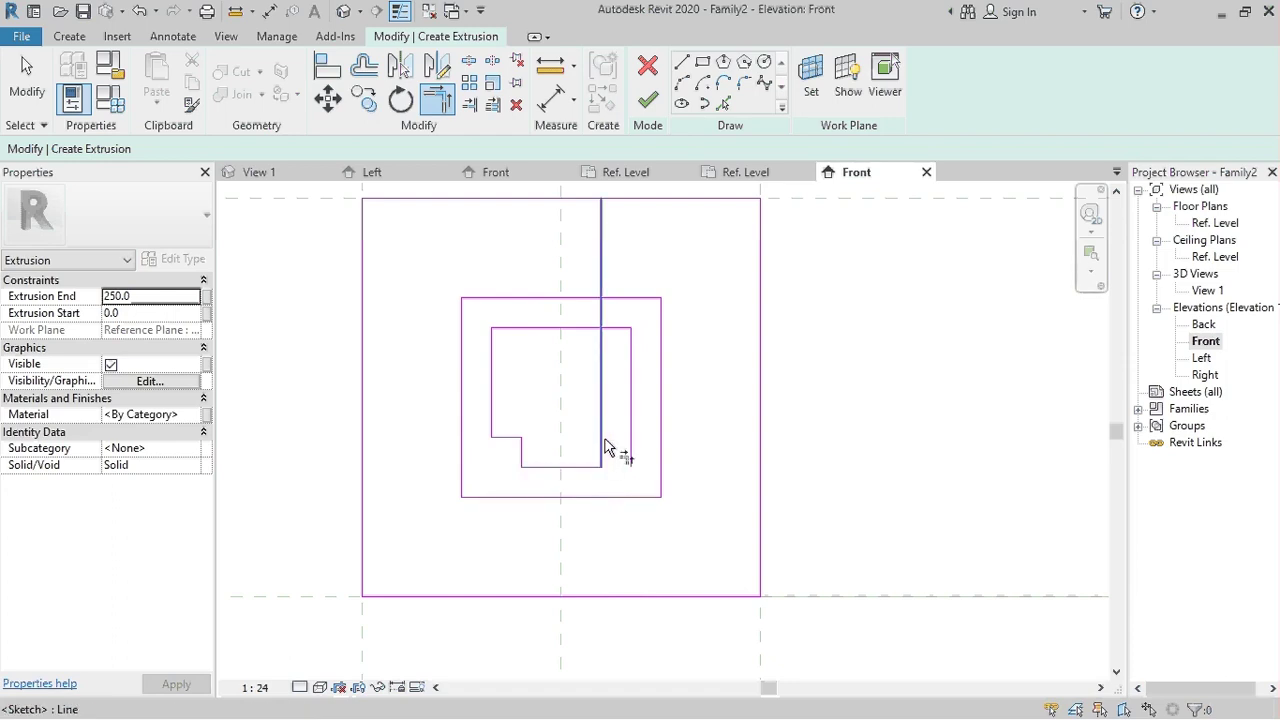
left_click(600, 458)
Mirror the short notch segment about the centre reference plane
key("Escape")
left_click(508, 438)
key("m")
key("m")
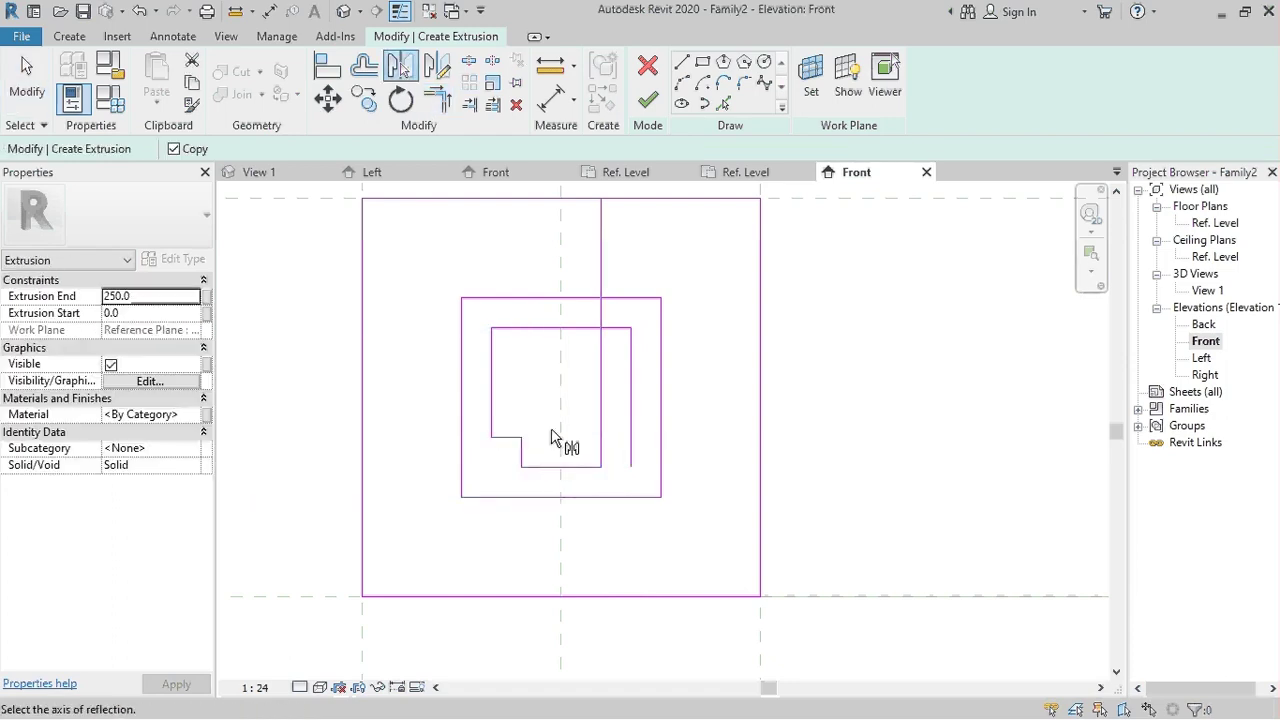
left_click(560, 436)
key("Escape")
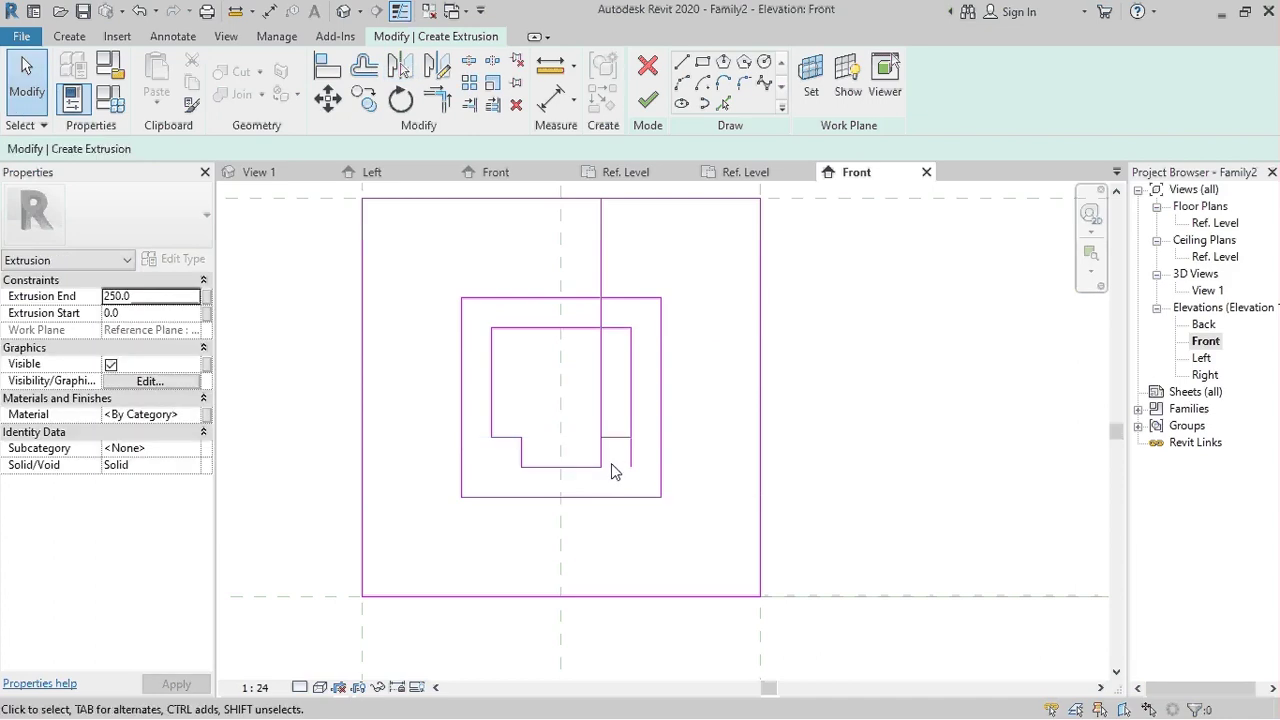
Trim the tall vertical to the mirrored notch corner with TR
key("t")
key("r")
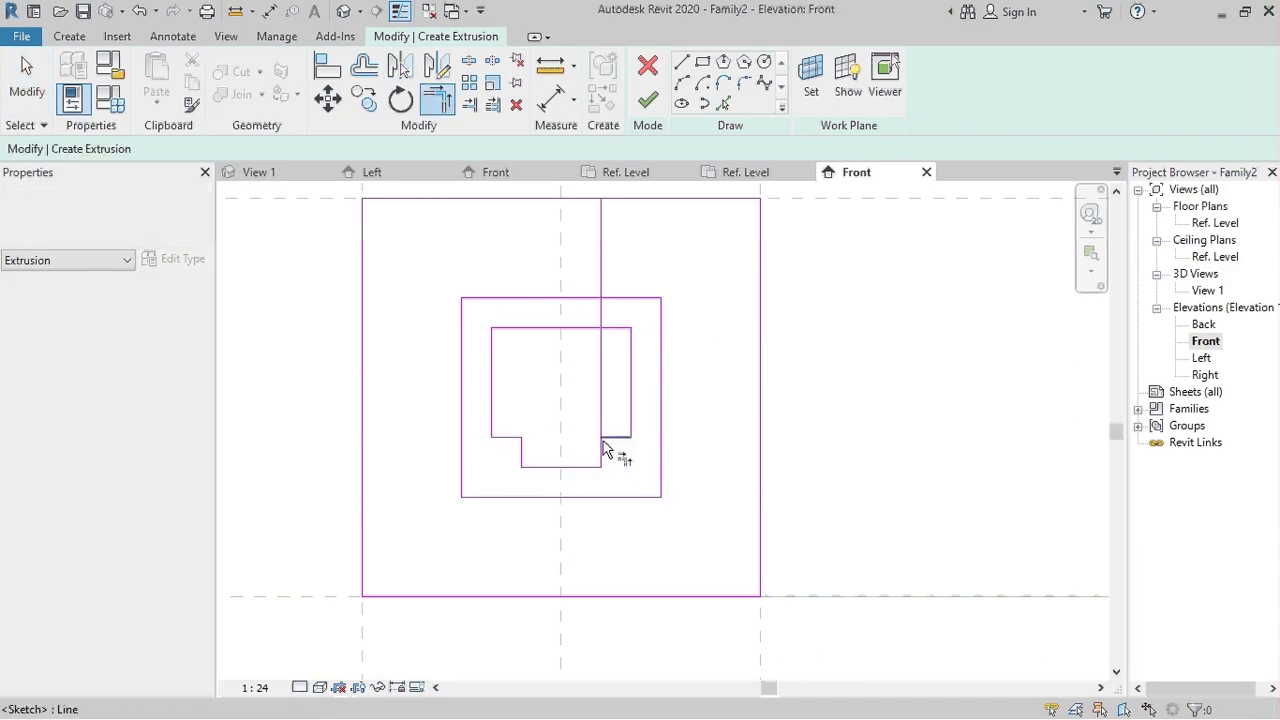
left_click(605, 452)
left_click(617, 440)
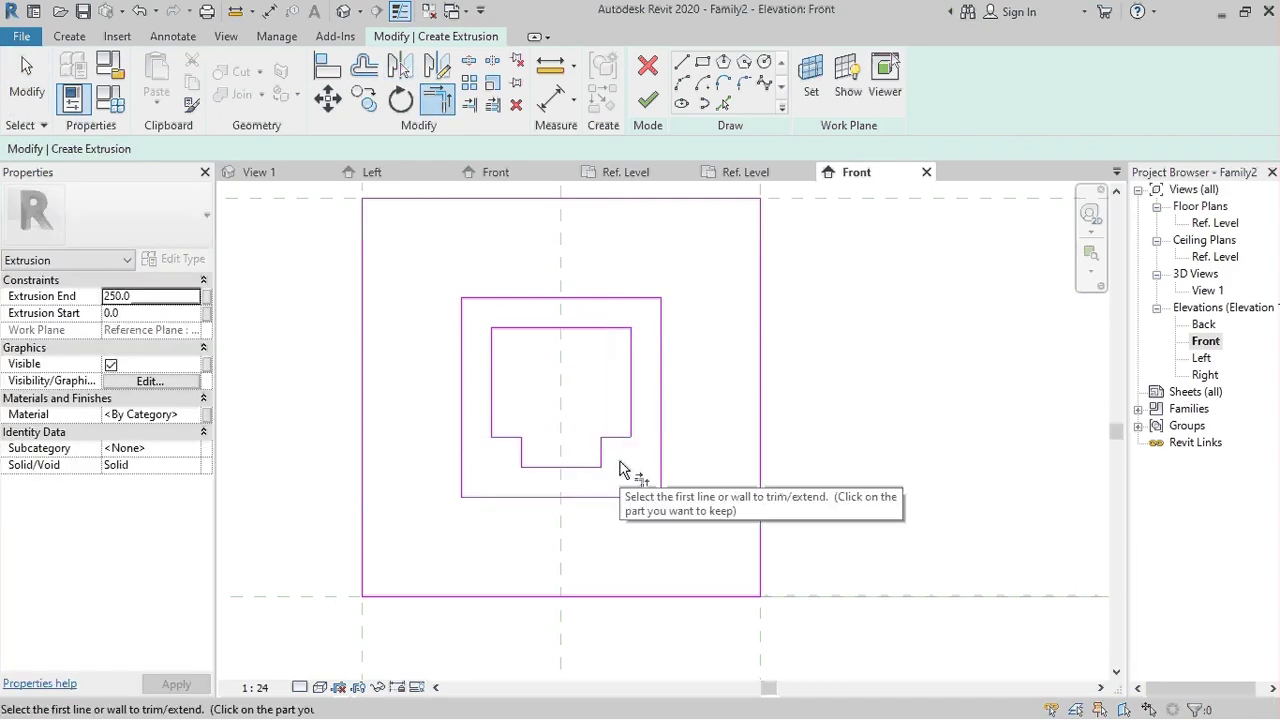
key("Escape")
scroll(491, 429, "down", 3)
key("Escape")
key("Escape")
key("Escape")
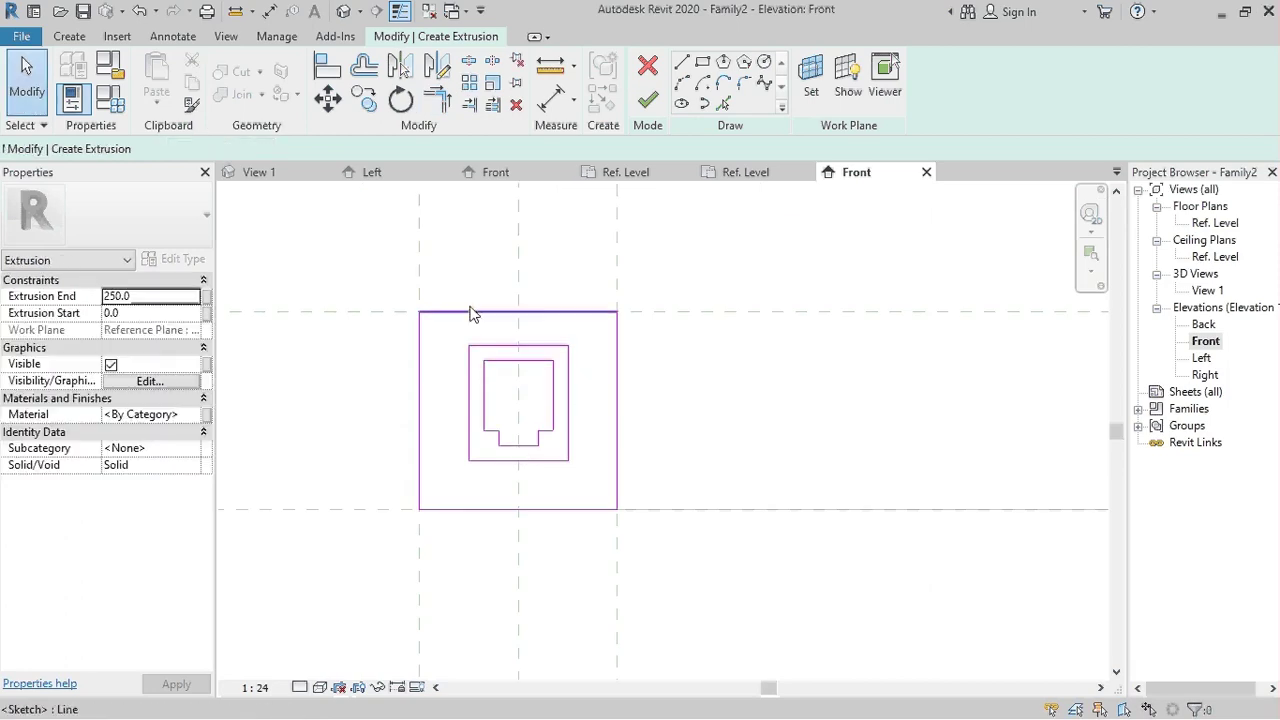
left_click(185, 297)
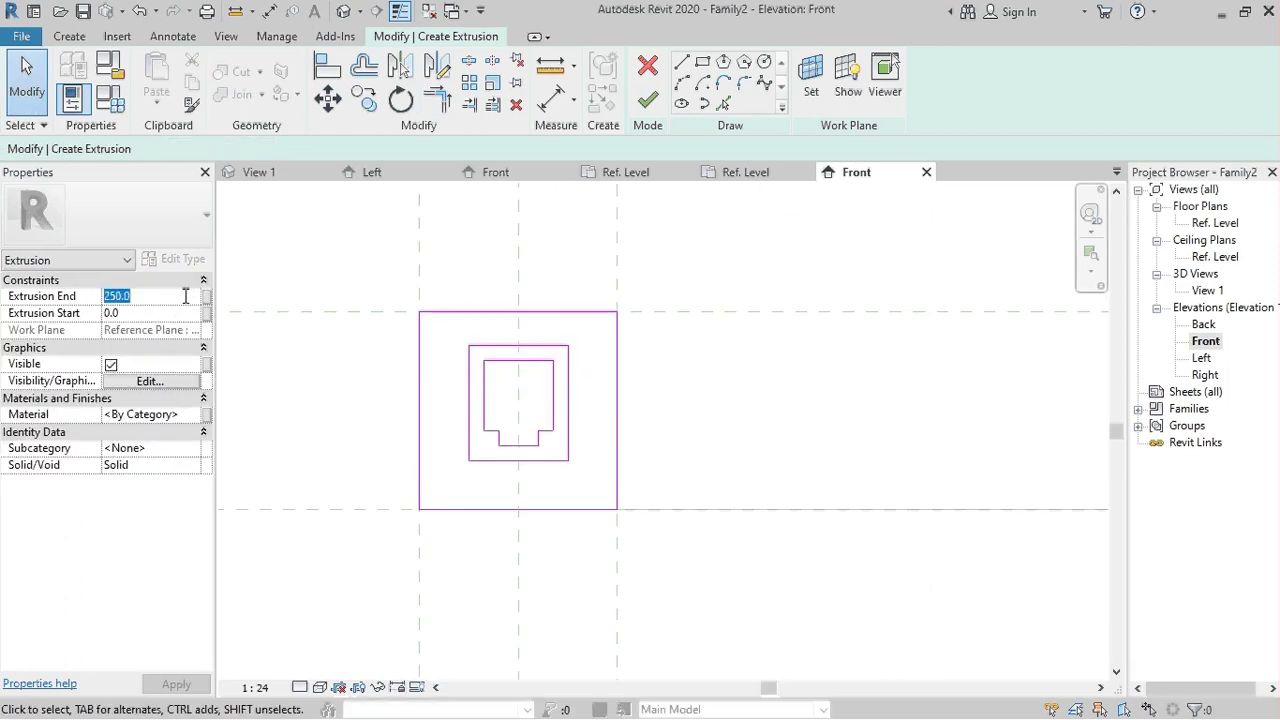
Set Extrusion End to 7, finish the sketch, and view it in 3D View 1
type("7")
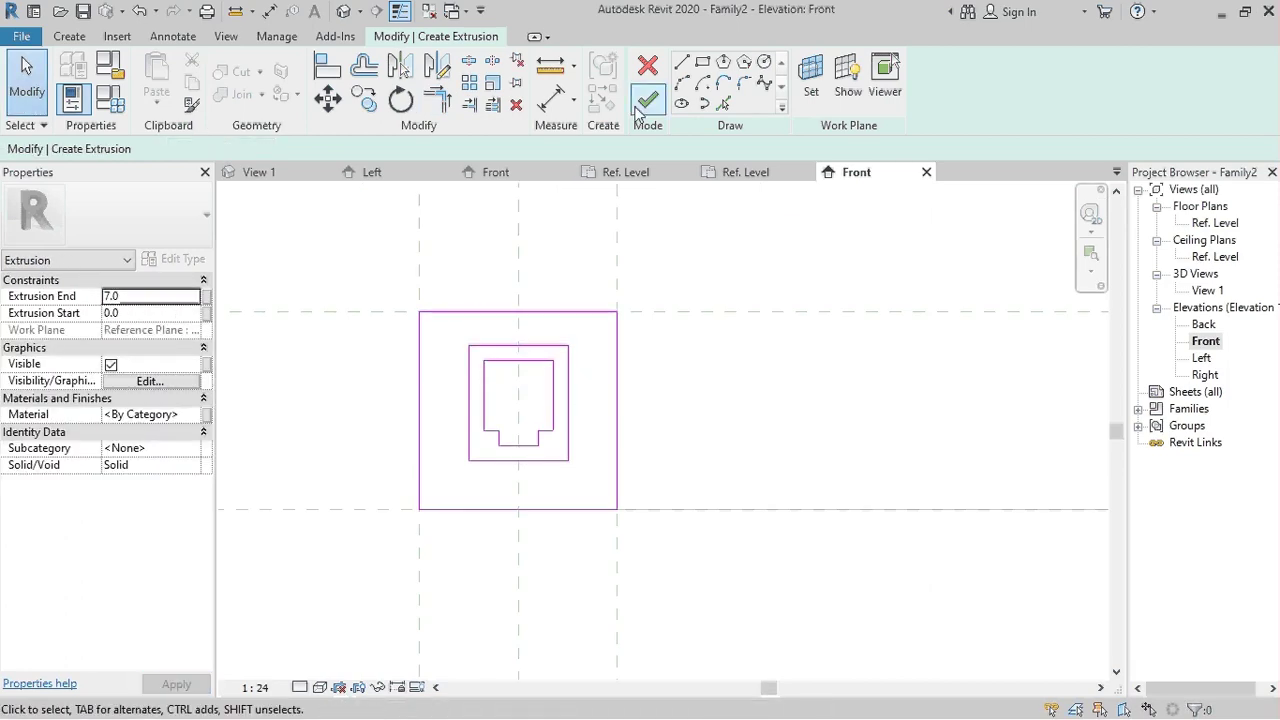
left_click(640, 105)
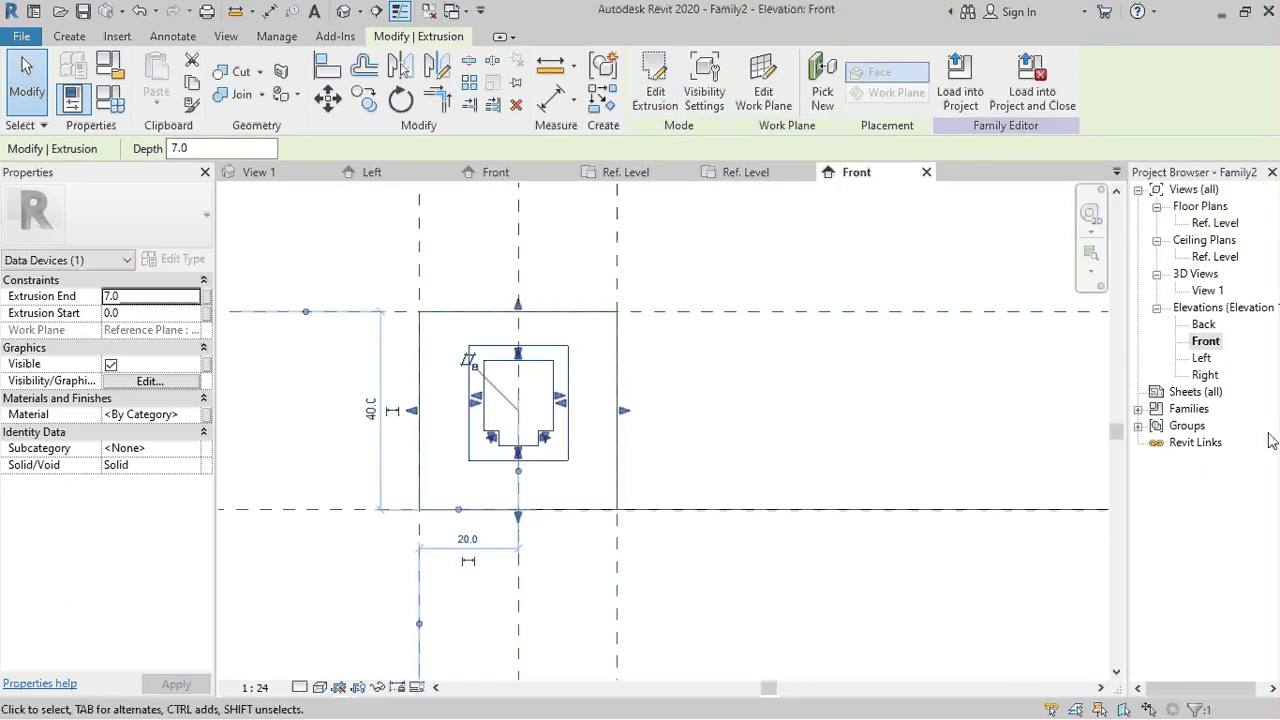
left_click(1205, 291)
double_click(1205, 291)
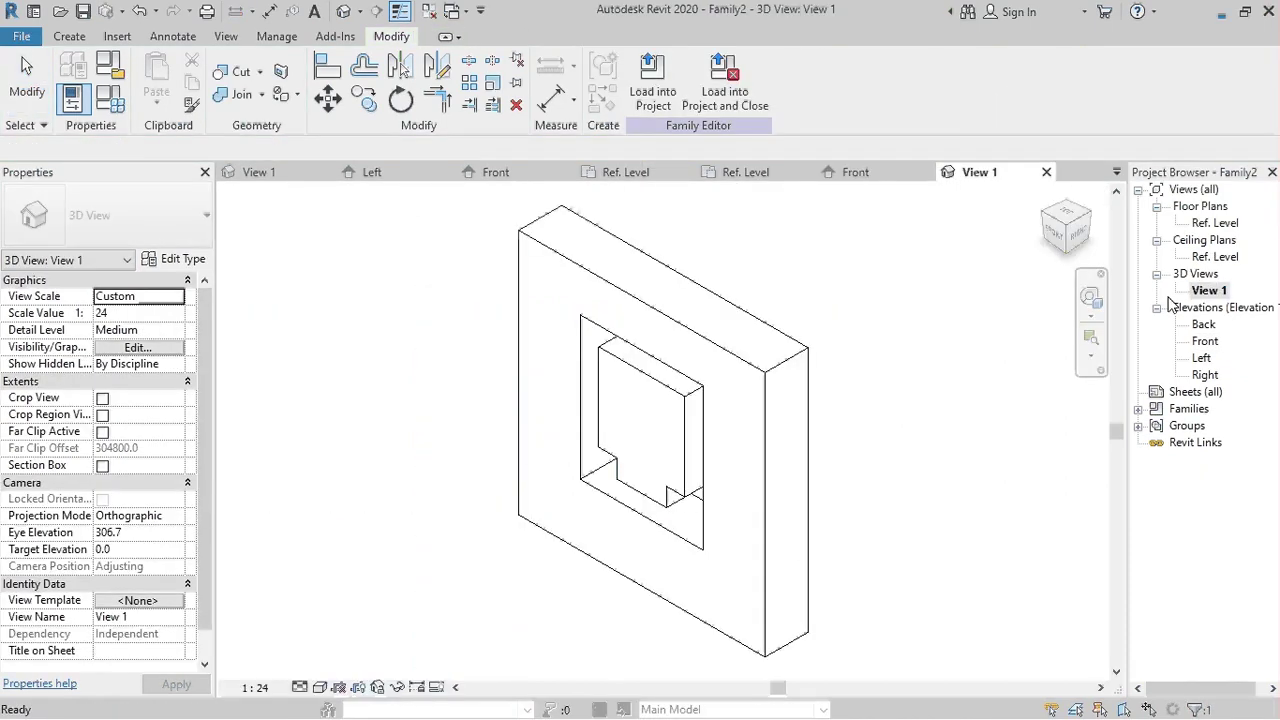
left_click(432, 423)
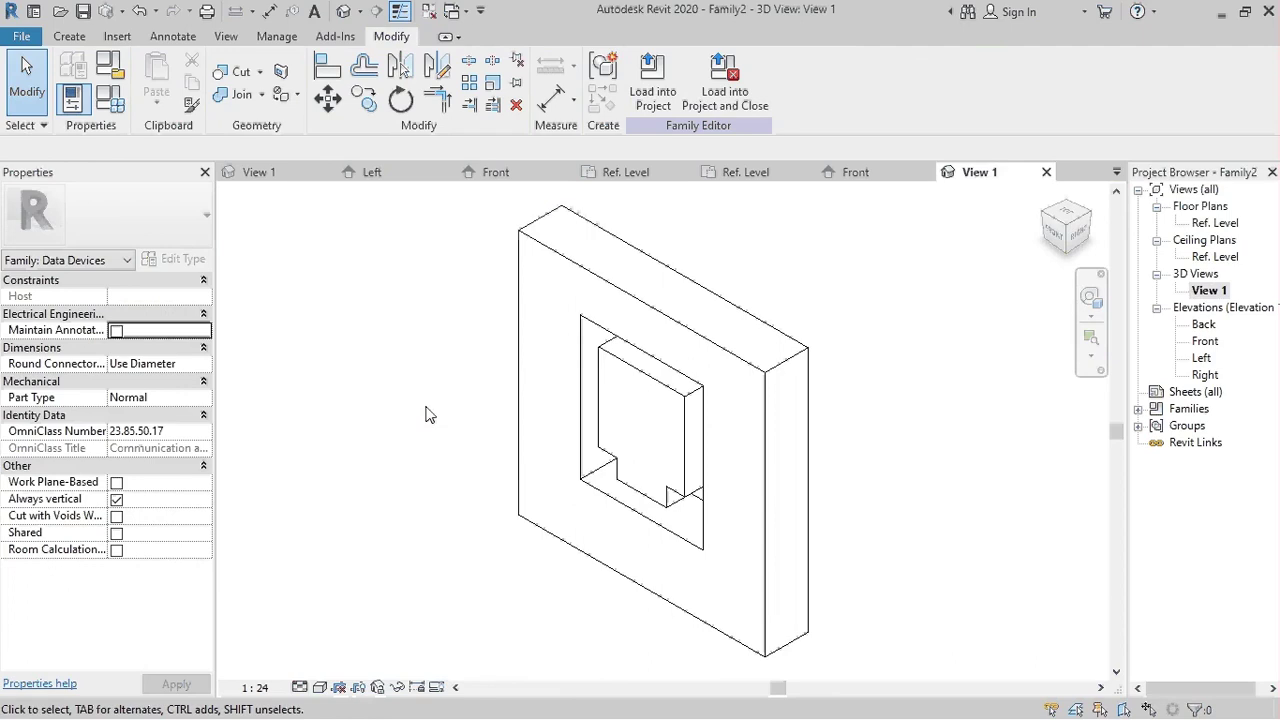
mouse_move(432, 423)
middle_mouse_down("shift")
mouse_move(915, 321)
mouse_move(571, 423)
mouse_move(575, 412)
middle_mouse_up("shift")
Change the extrusion's Extrusion End value to 5
left_click(709, 345)
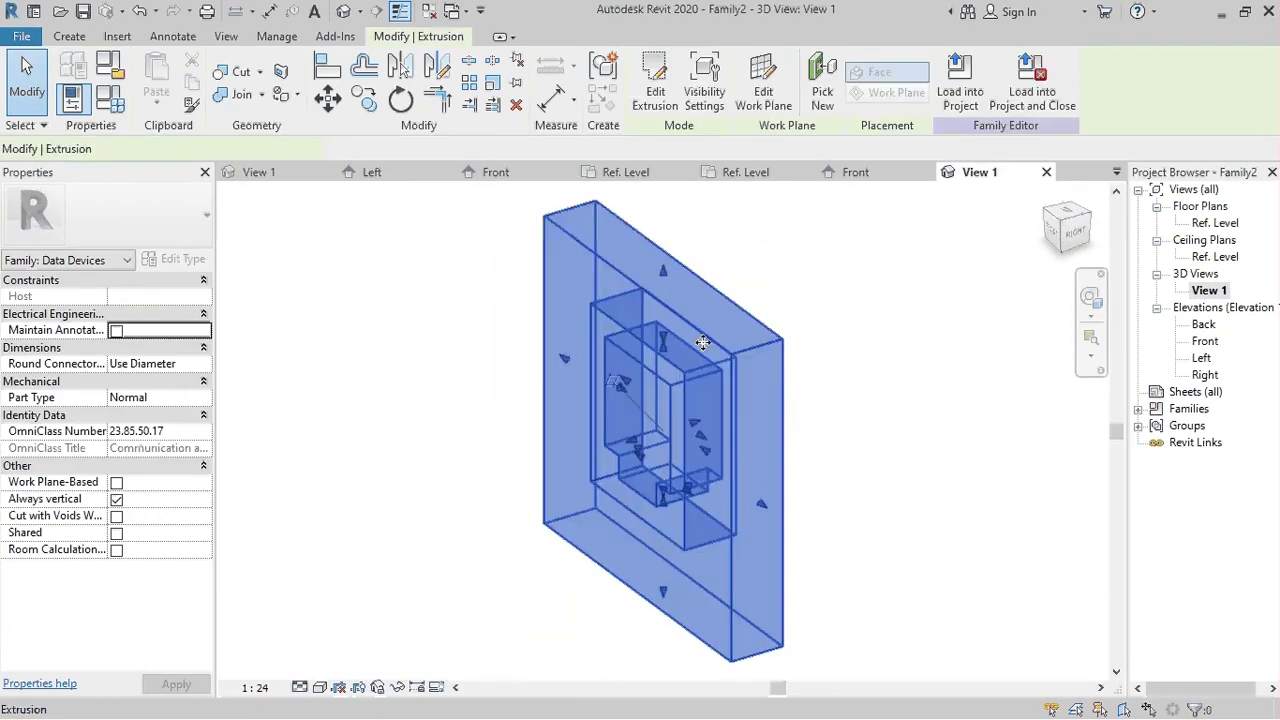
left_click(172, 296)
type("4")
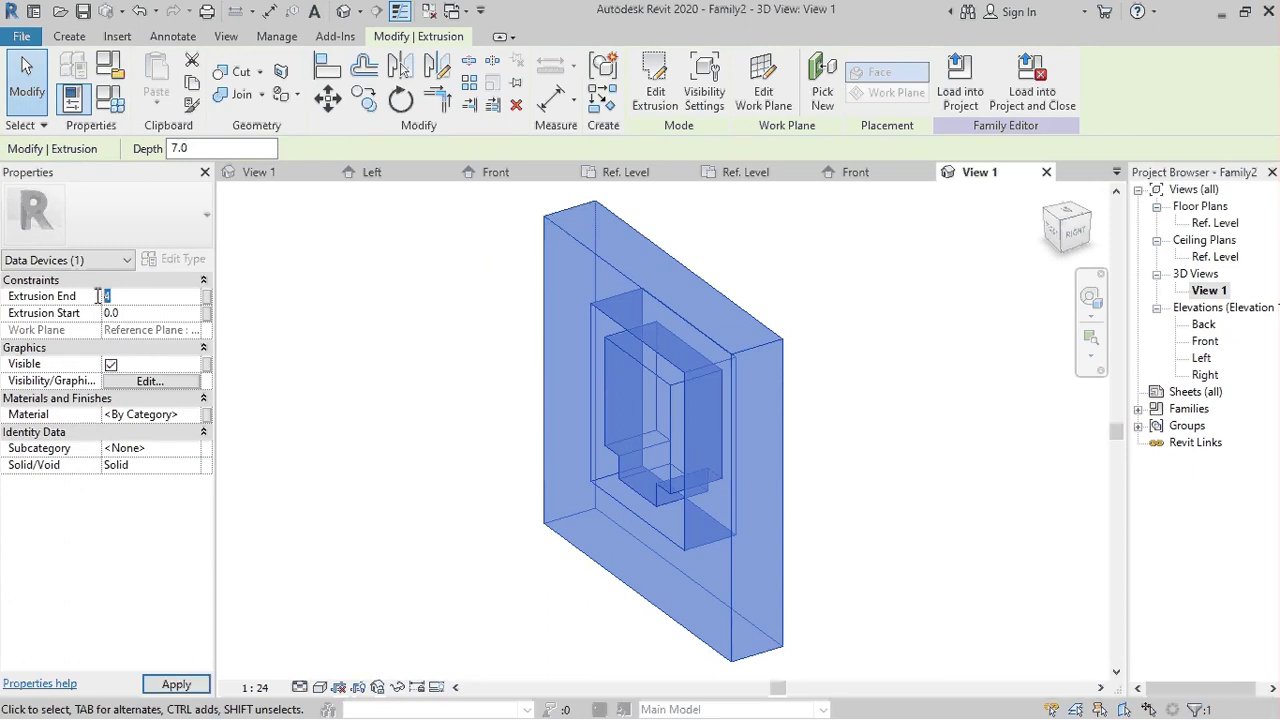
key("BackSpace")
type("5")
left_click(951, 428)
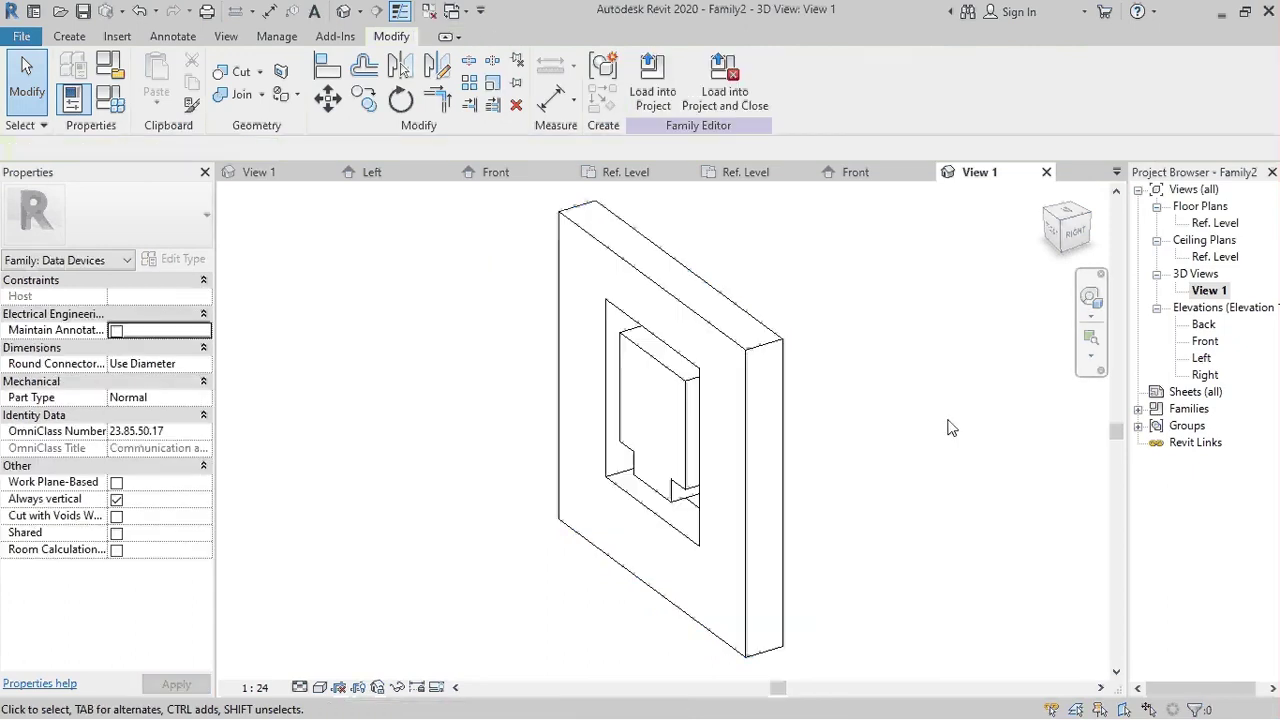
mouse_move(951, 428)
middle_mouse_down("shift")
mouse_move(971, 277)
mouse_move(1057, 365)
mouse_move(951, 414)
mouse_move(664, 403)
mouse_move(849, 309)
mouse_move(846, 351)
middle_mouse_up("shift")
Switch the 3D view's visual style to Shaded
left_click(322, 688)
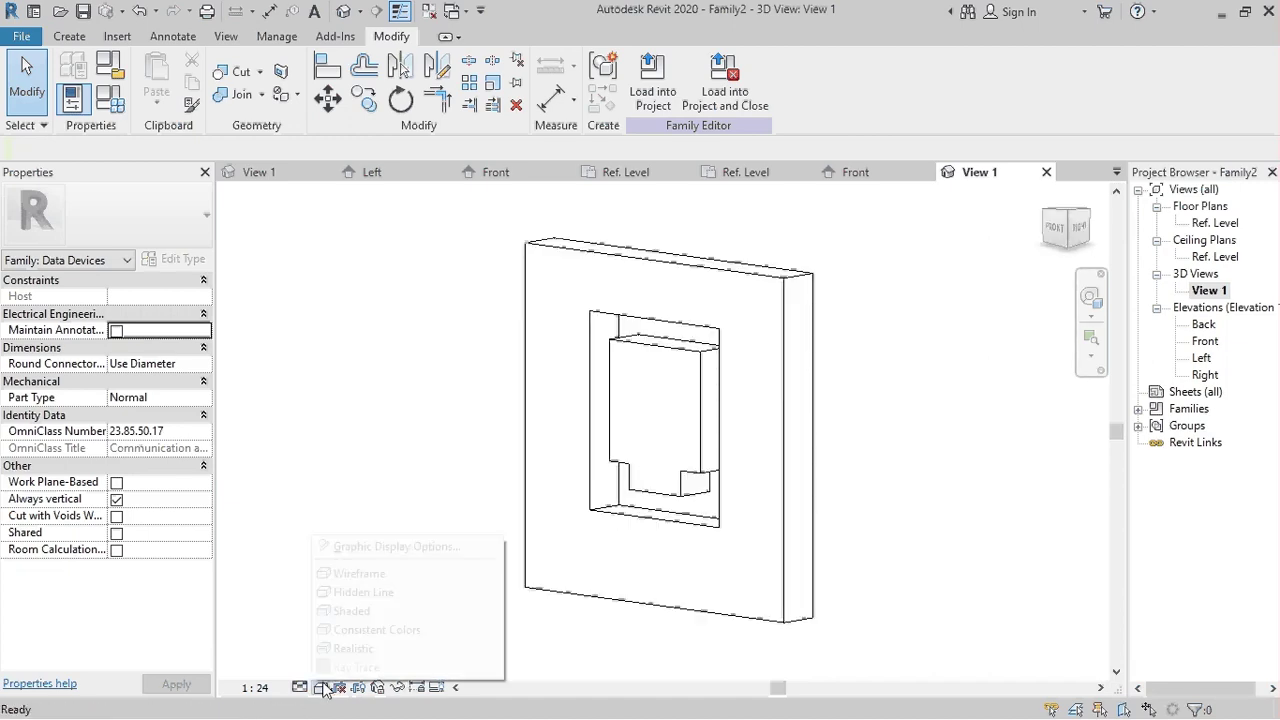
left_click(345, 606)
mouse_move(700, 545)
middle_mouse_down("shift")
mouse_move(716, 538)
mouse_move(517, 480)
mouse_move(749, 514)
mouse_move(725, 562)
middle_mouse_up("shift")
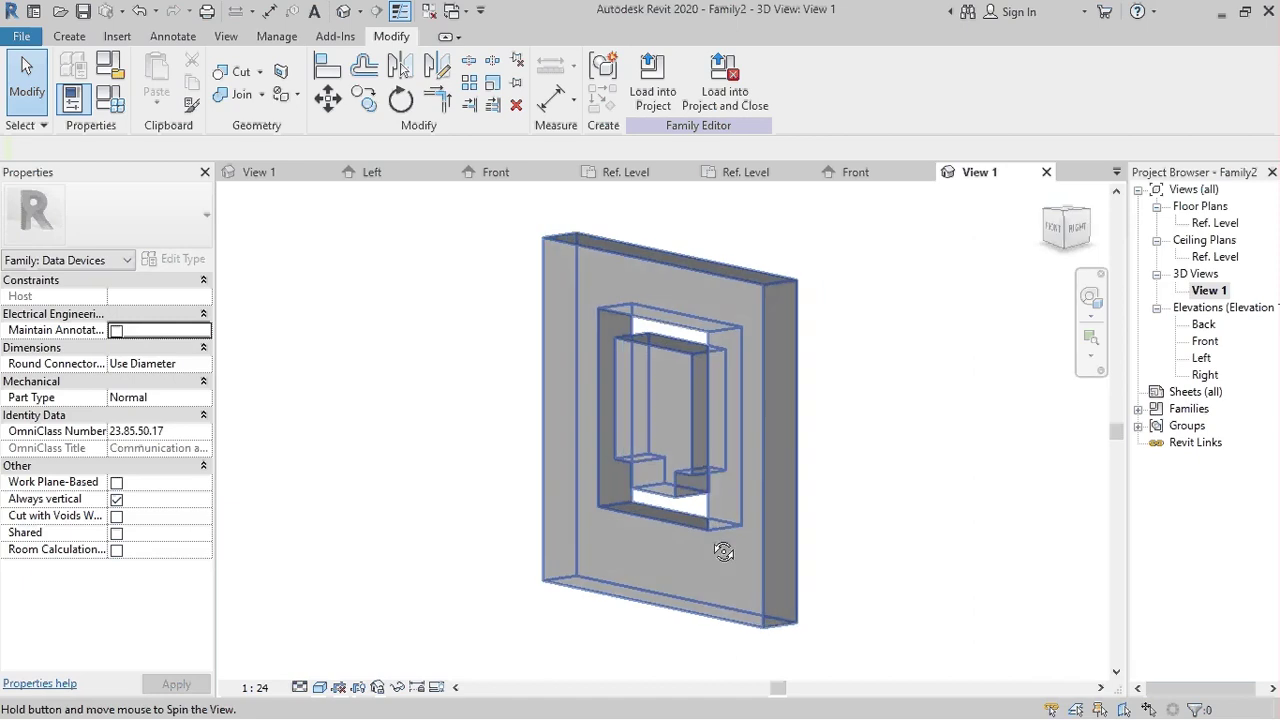
Load the Family2 data device into the Family1 floor box family
left_click(652, 85)
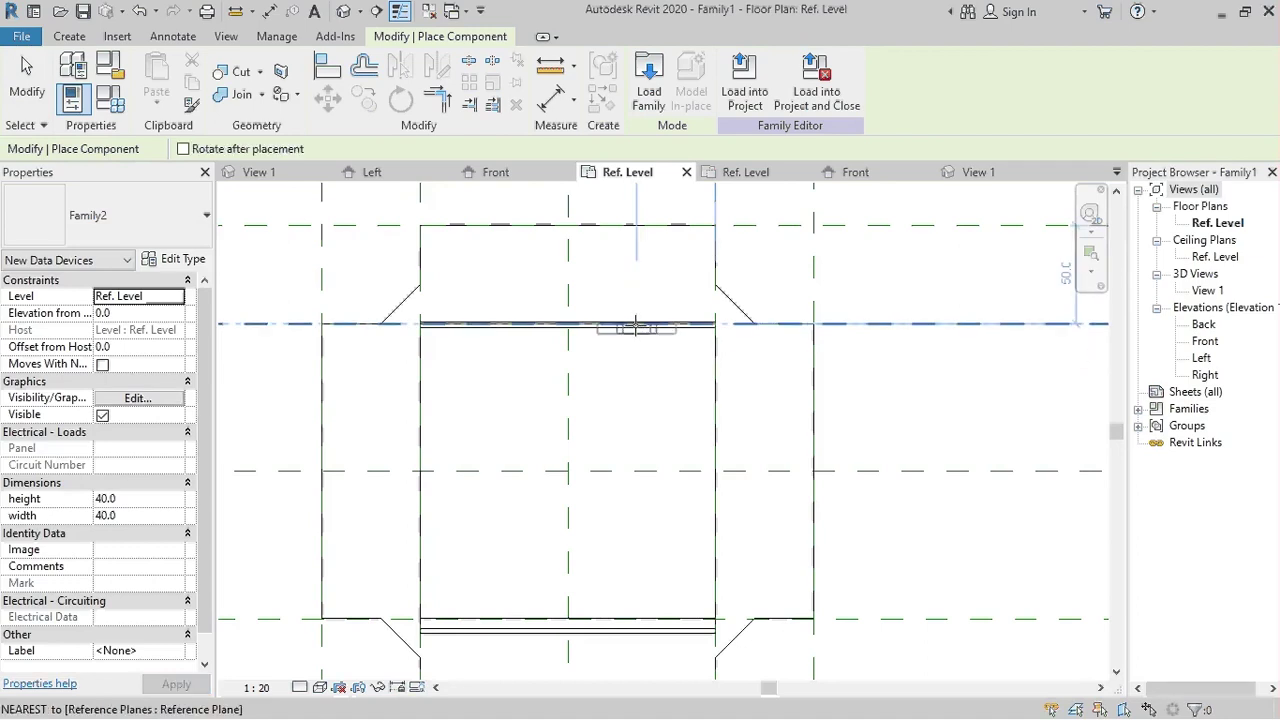
scroll(636, 324, "up", 2)
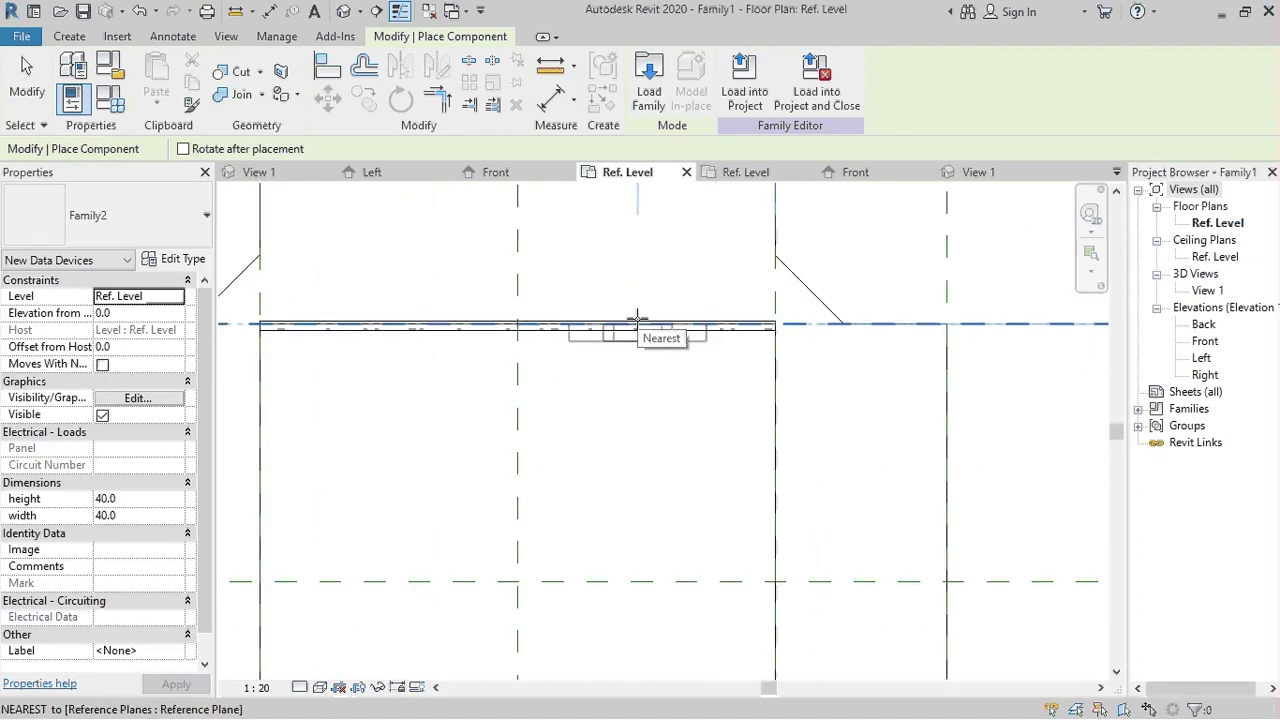
scroll(636, 318, "up", 2)
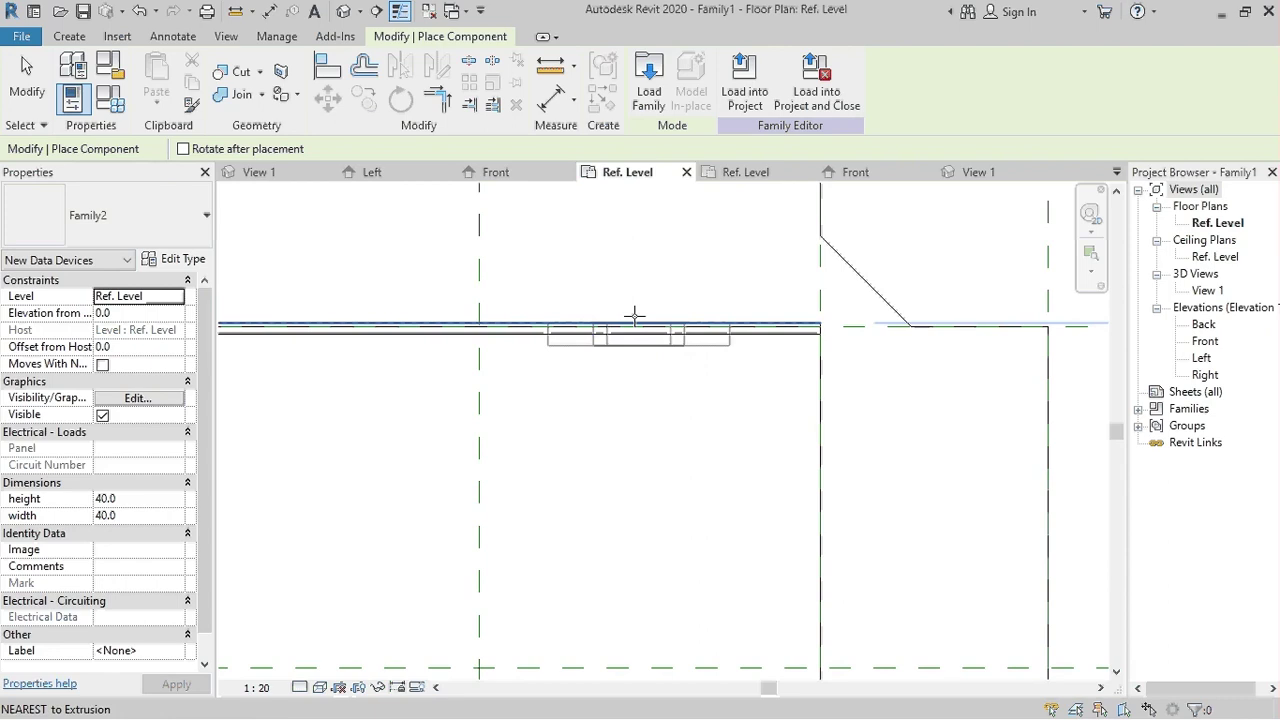
Place two data devices on the top wall and check them in 3D View 1
left_click(634, 316)
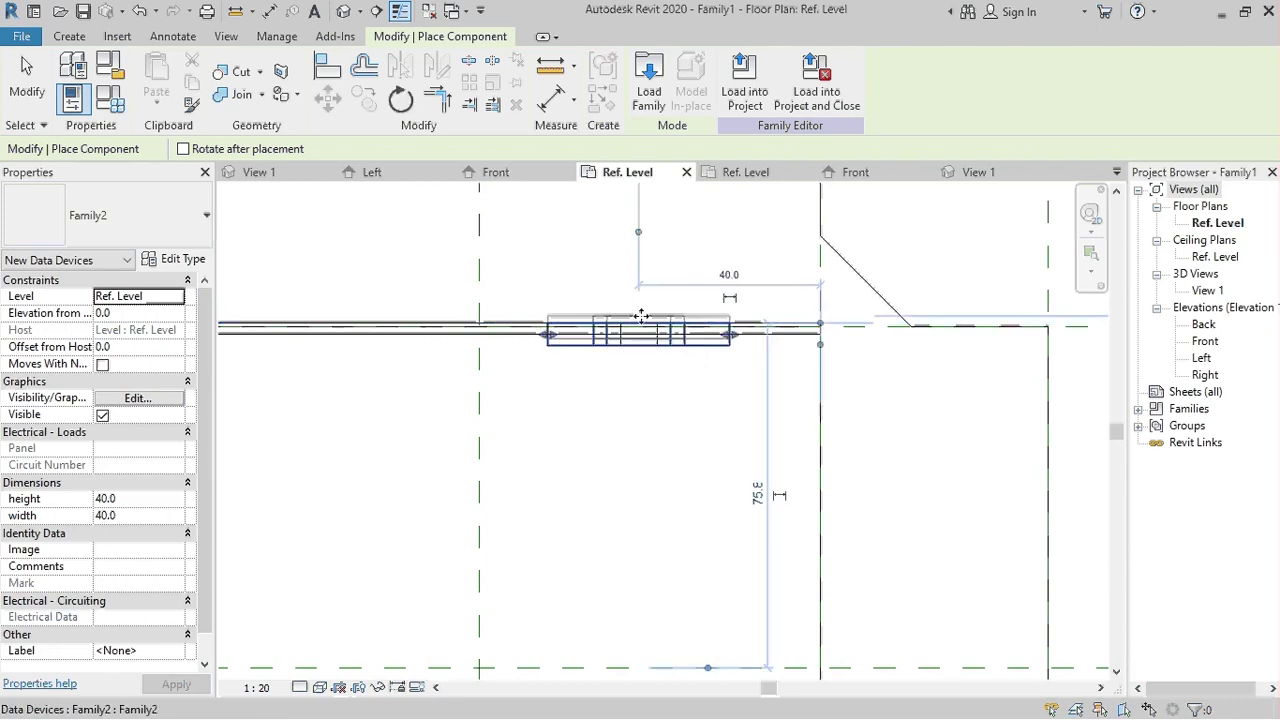
scroll(642, 315, "down", 2)
left_click(445, 318)
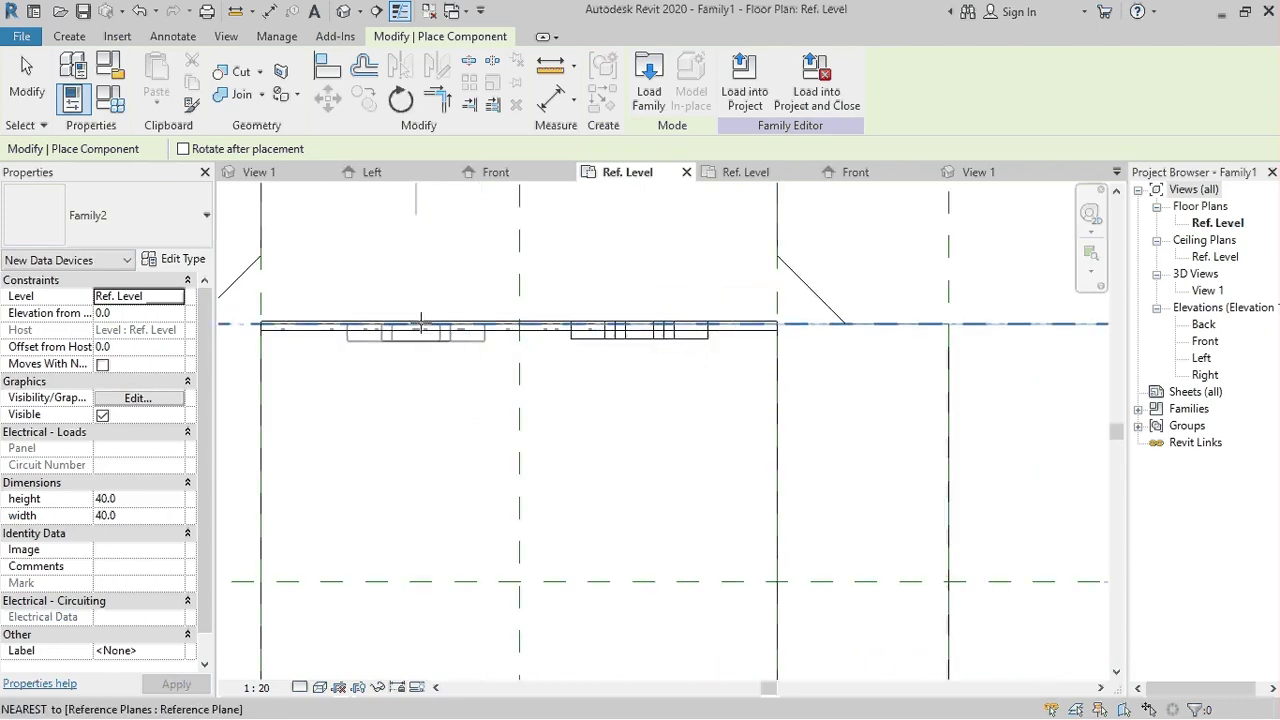
scroll(645, 278, "down", 1)
scroll(651, 283, "down", 1)
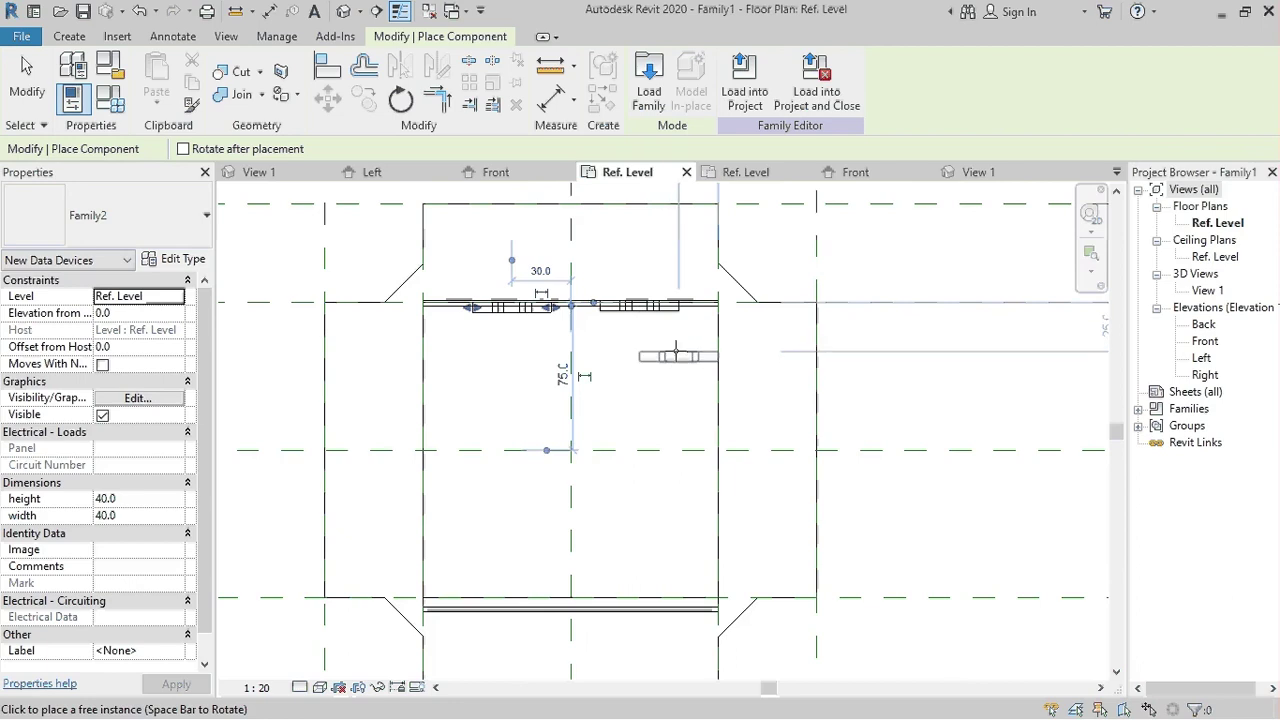
key("Escape")
key("Escape")
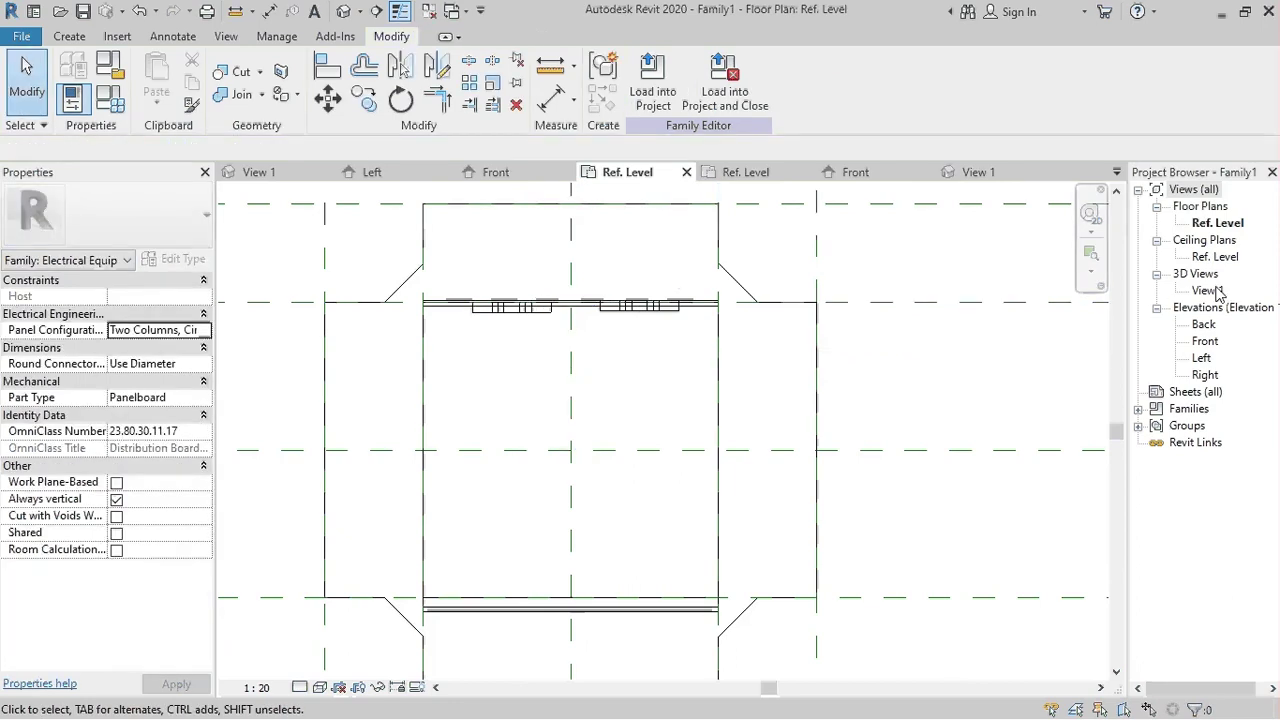
double_click(1208, 290)
mouse_move(702, 475)
middle_mouse_down("shift")
mouse_move(803, 450)
mouse_move(755, 449)
middle_mouse_up("shift")
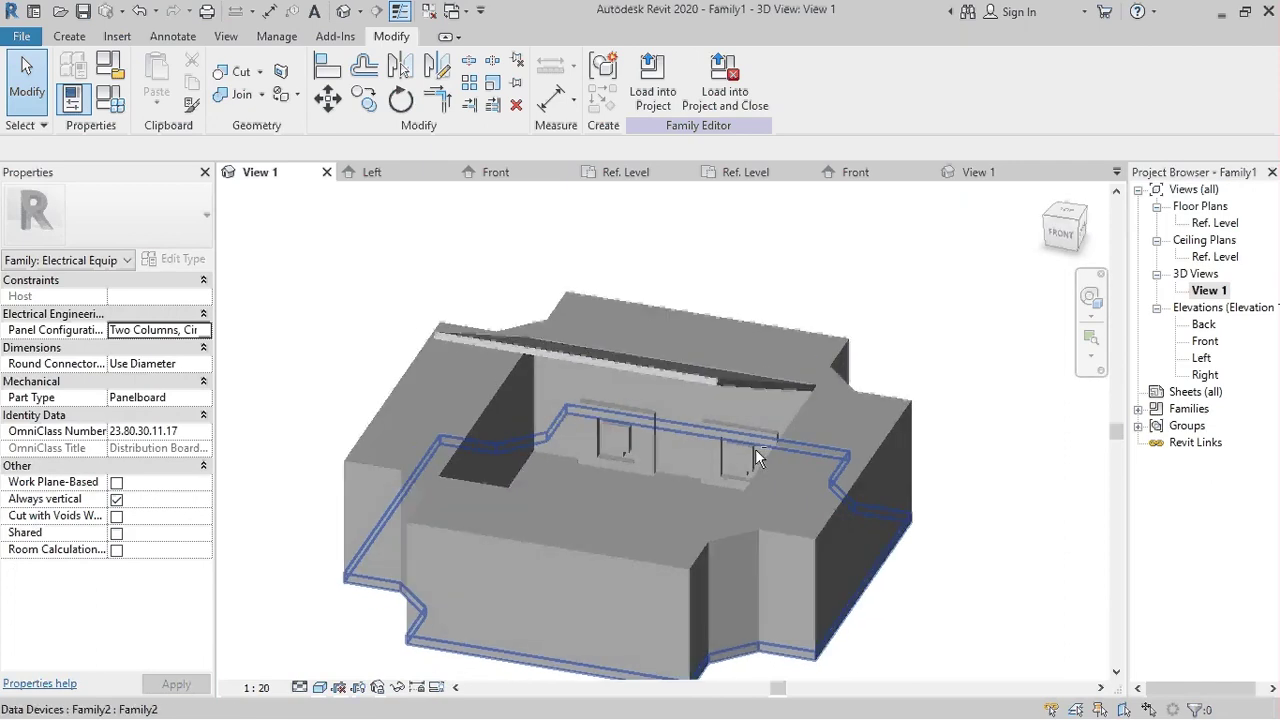
Delete the two data devices from the top wall
left_click(755, 449)
key("Delete")
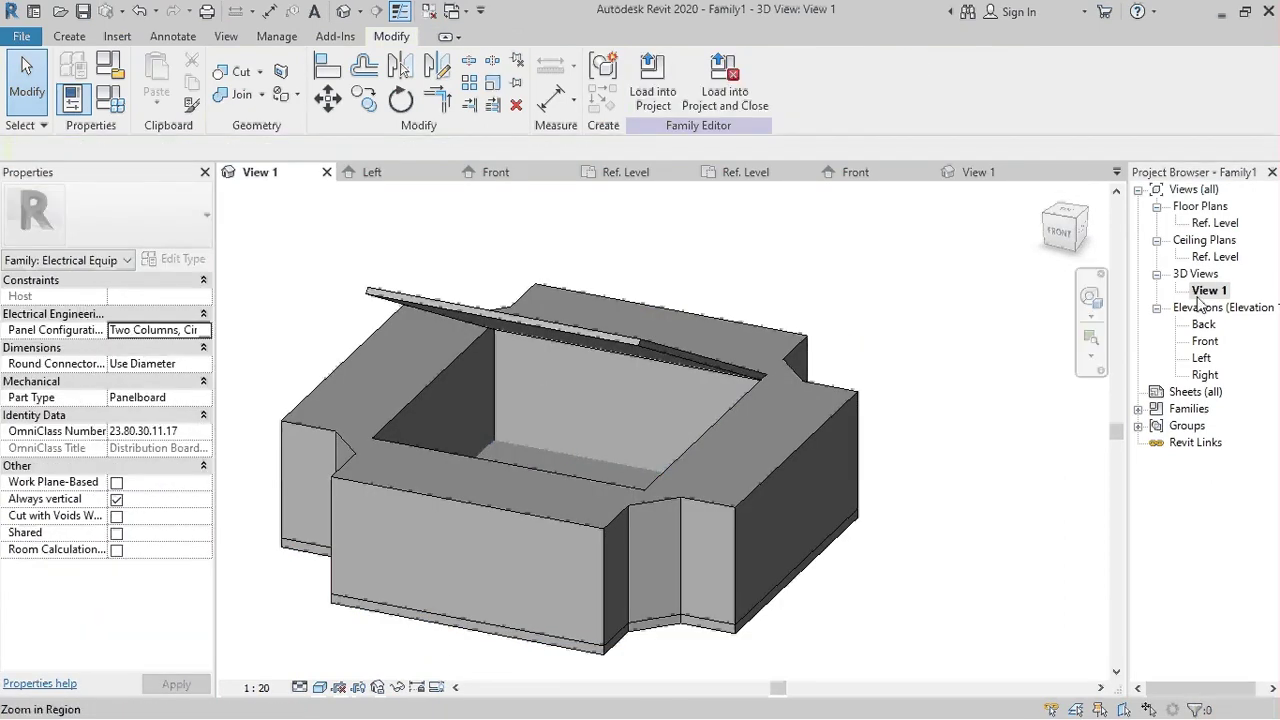
double_click(1216, 223)
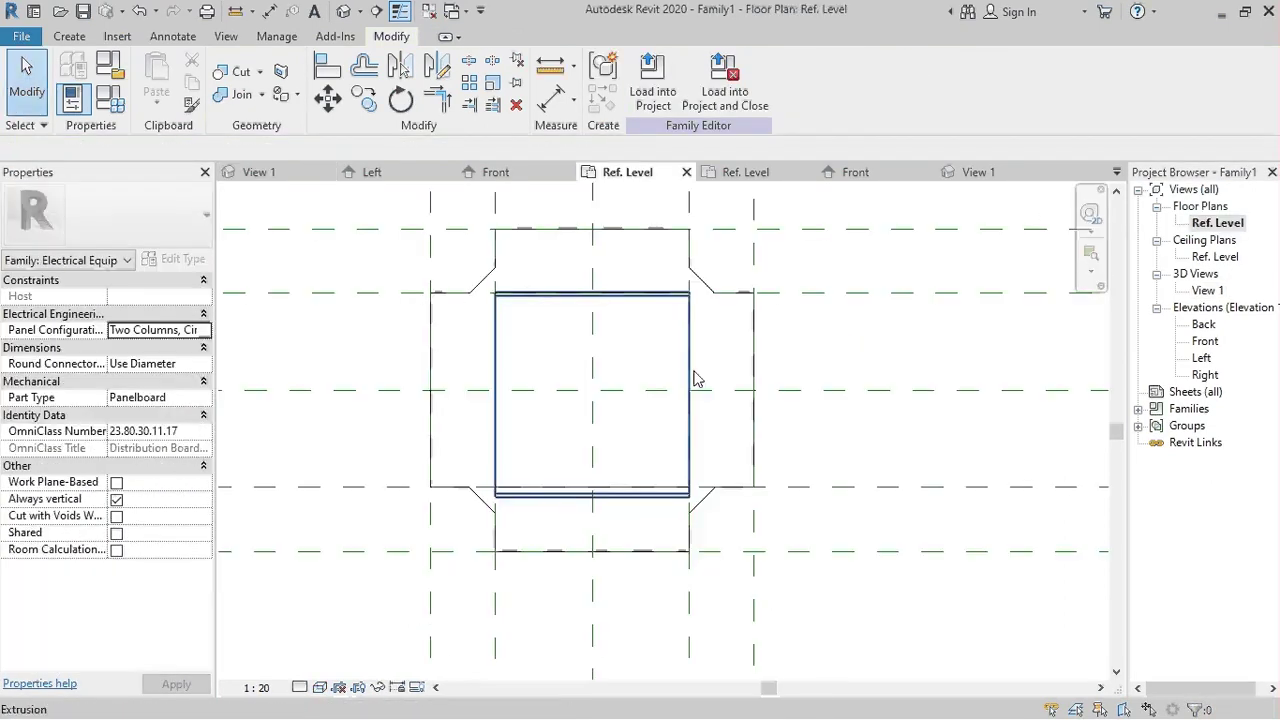
Place two data devices on the right wall in Ref. Level using Create Similar (CM)
key("c")
key("m")
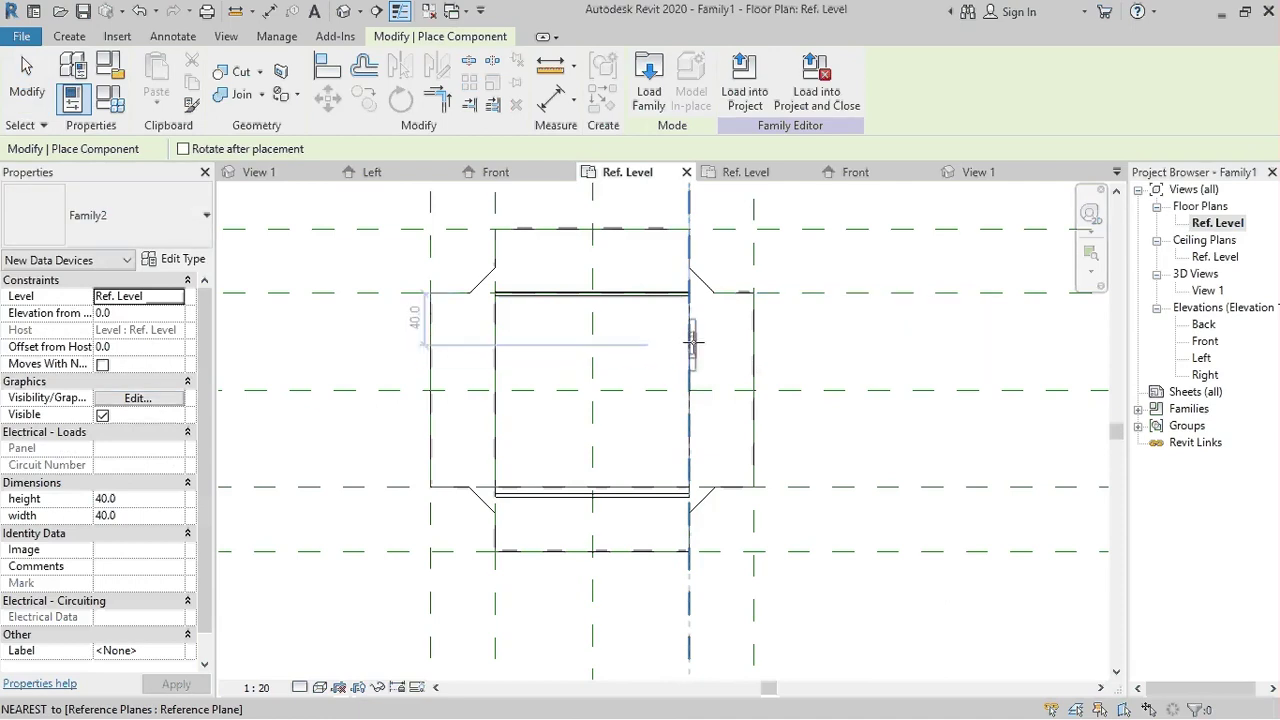
left_click(688, 341)
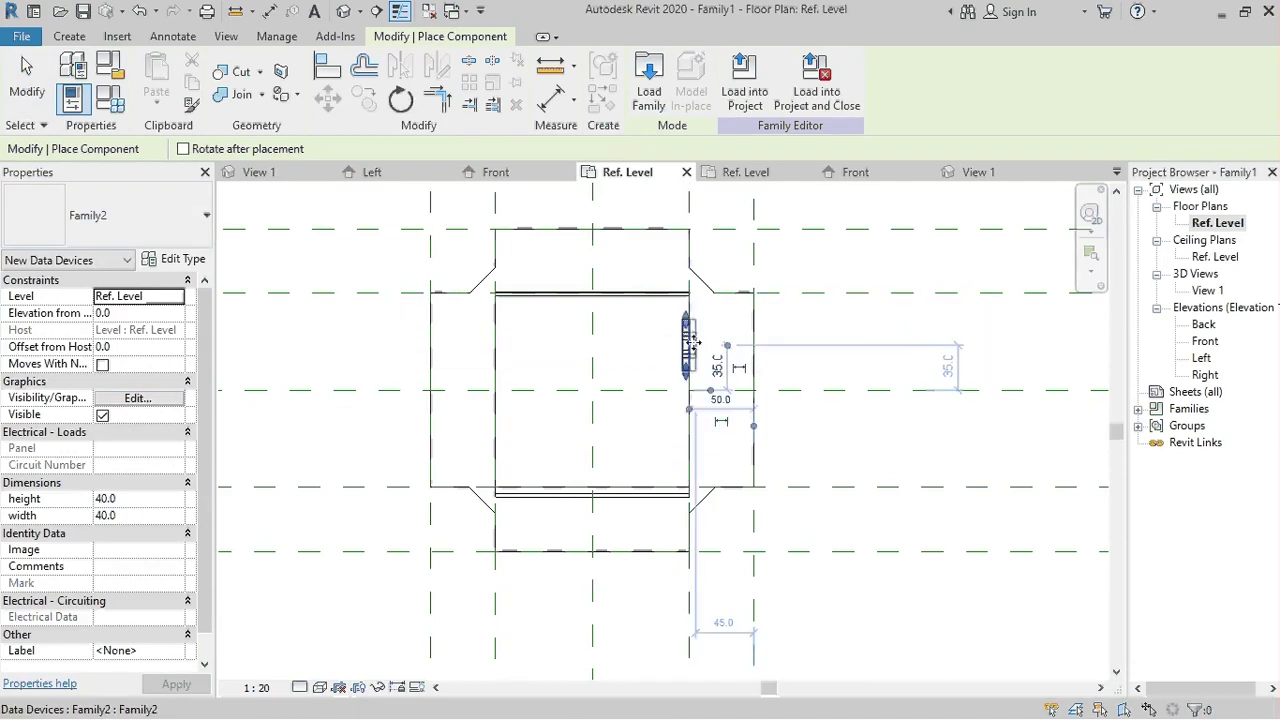
left_click(688, 440)
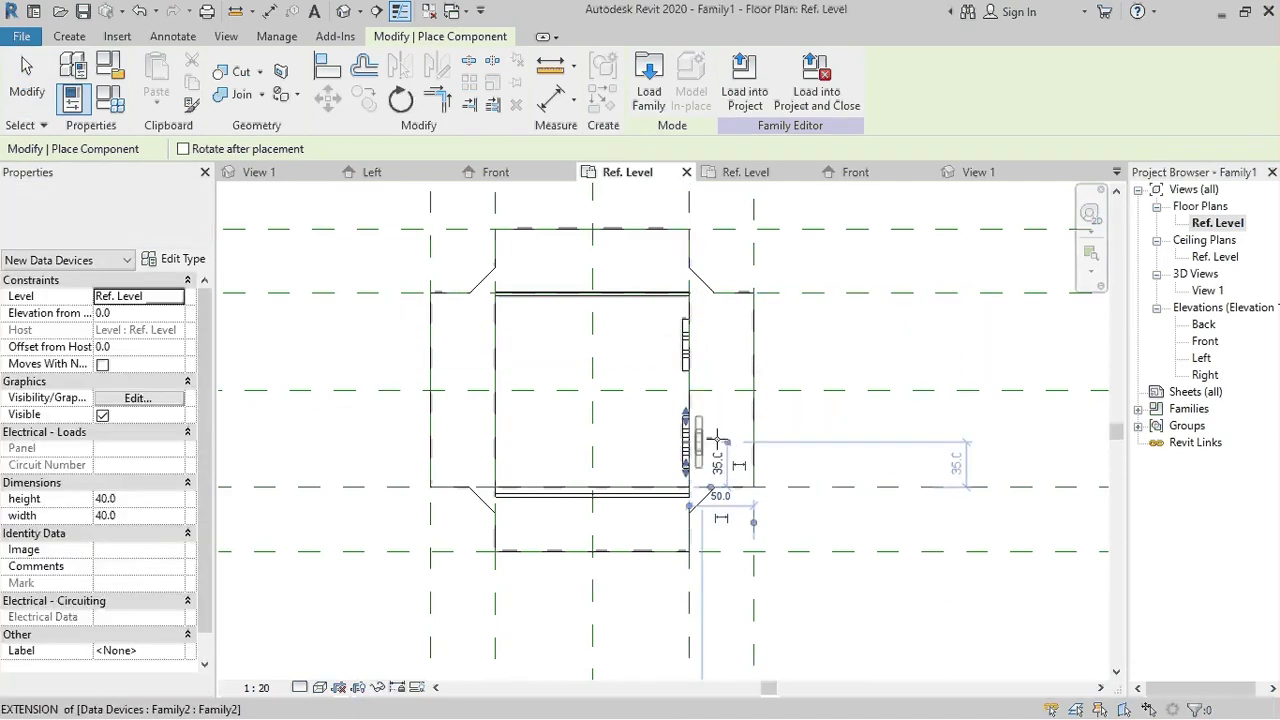
key("Escape")
key("Escape")
Check the right-wall devices in 3D View 1 and select both of them
double_click(1207, 290)
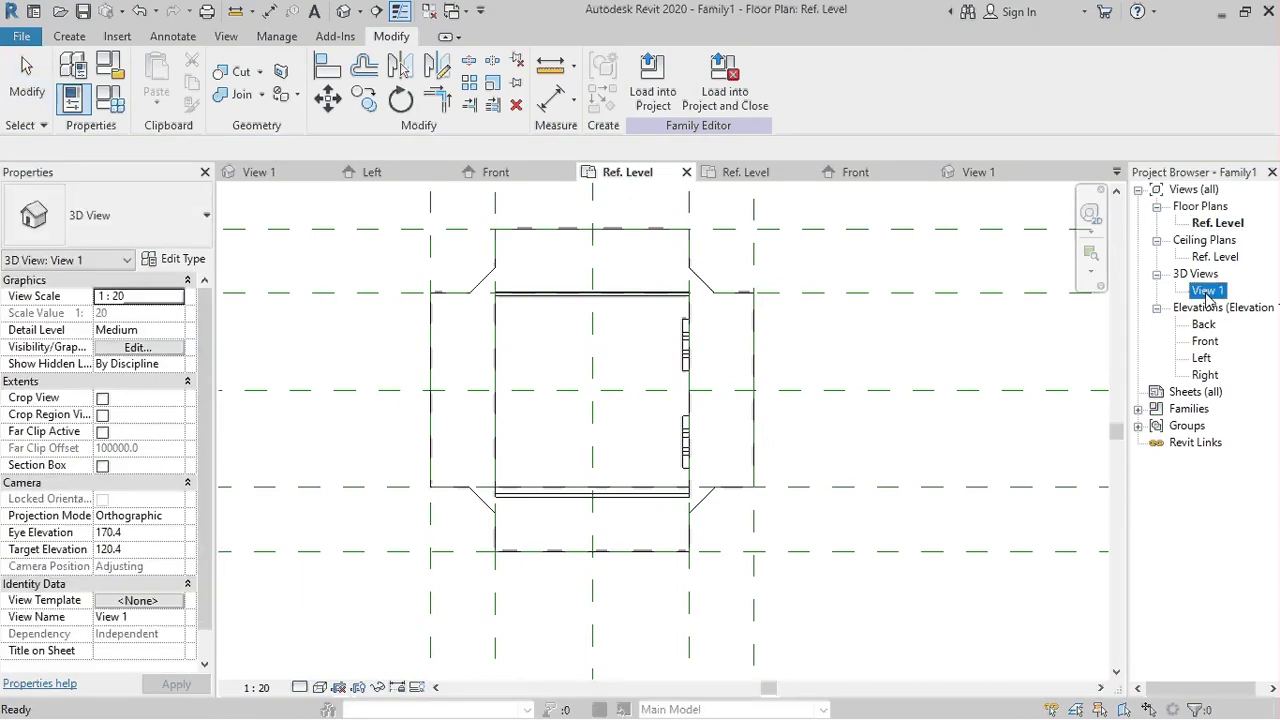
middle_click_drag(732, 465, 982, 496, "shift")
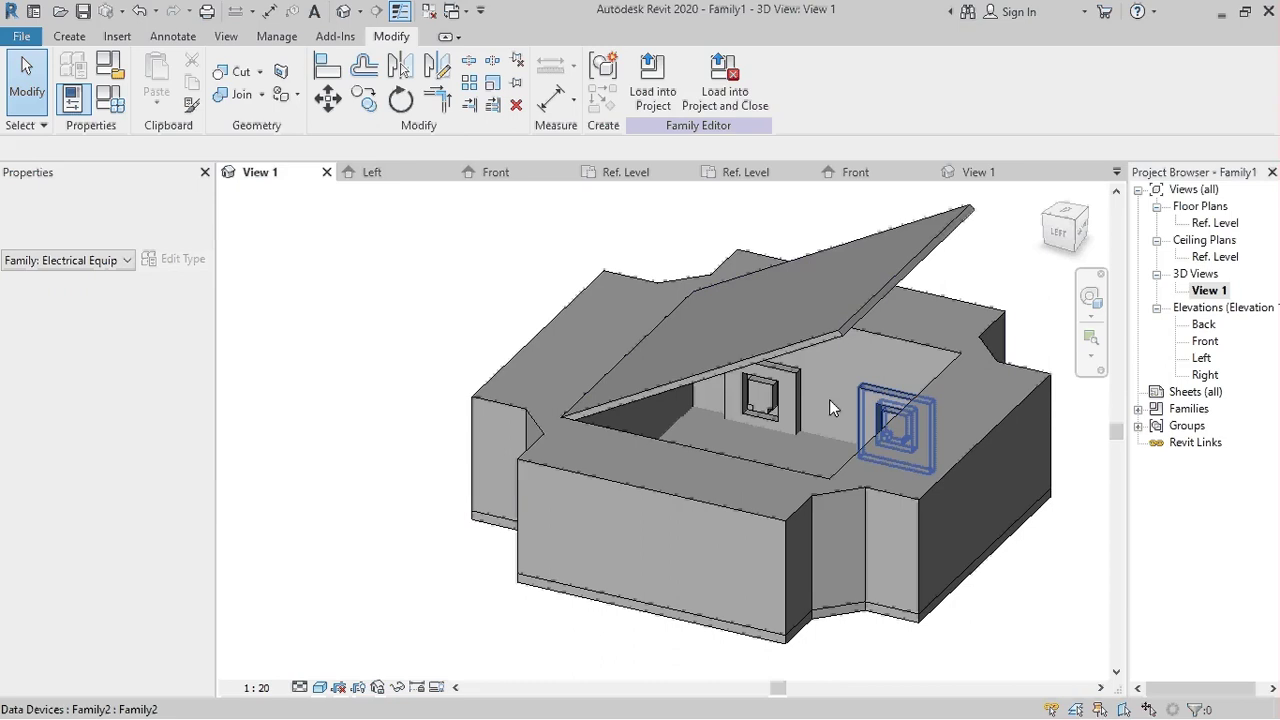
left_click(765, 400)
left_click(890, 402, "ctrl")
middle_click_drag(890, 402, 1000, 410, "shift")
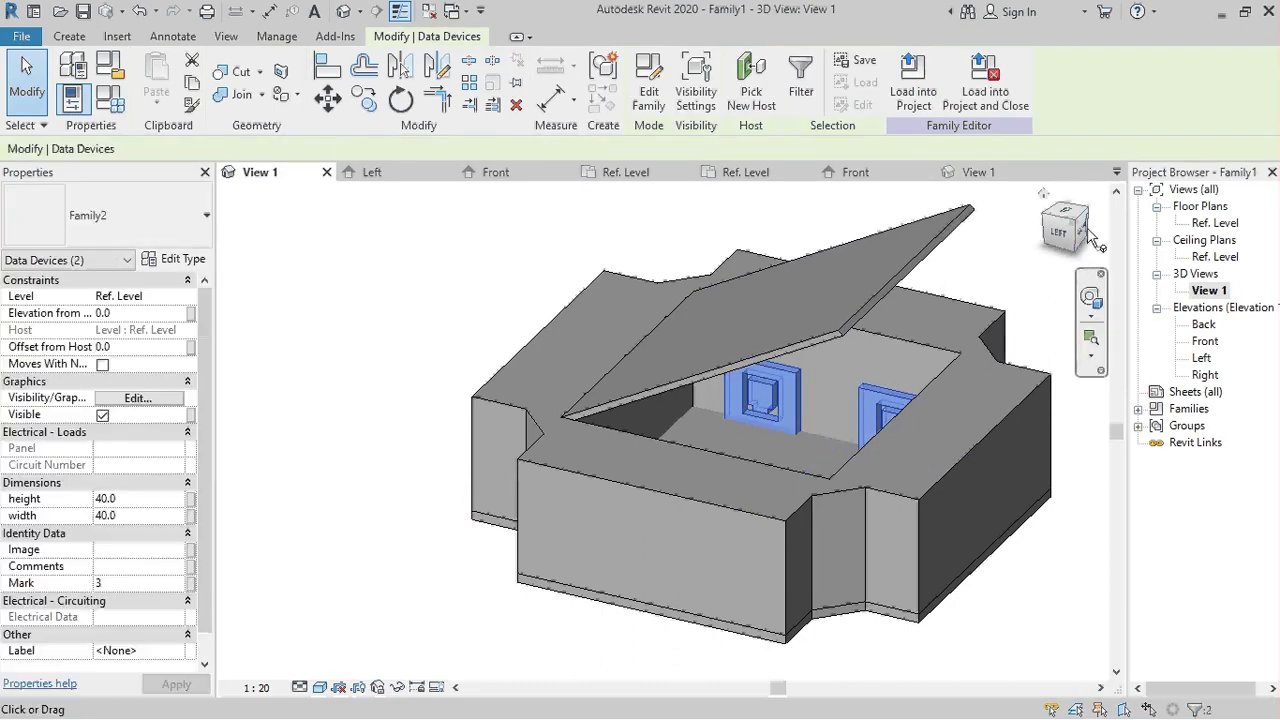
In the Front view with Wireframe style, raise both data devices to elevation 16.3
left_click(1072, 240)
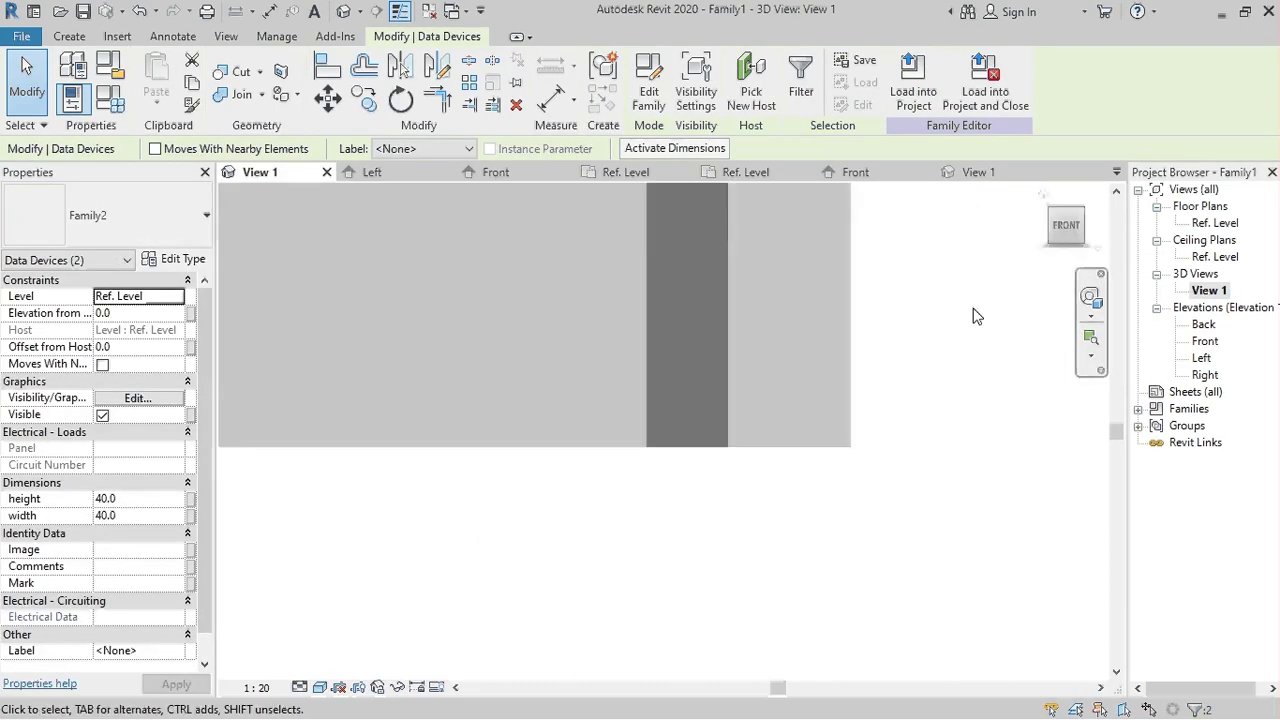
left_click(321, 687)
left_click(350, 578)
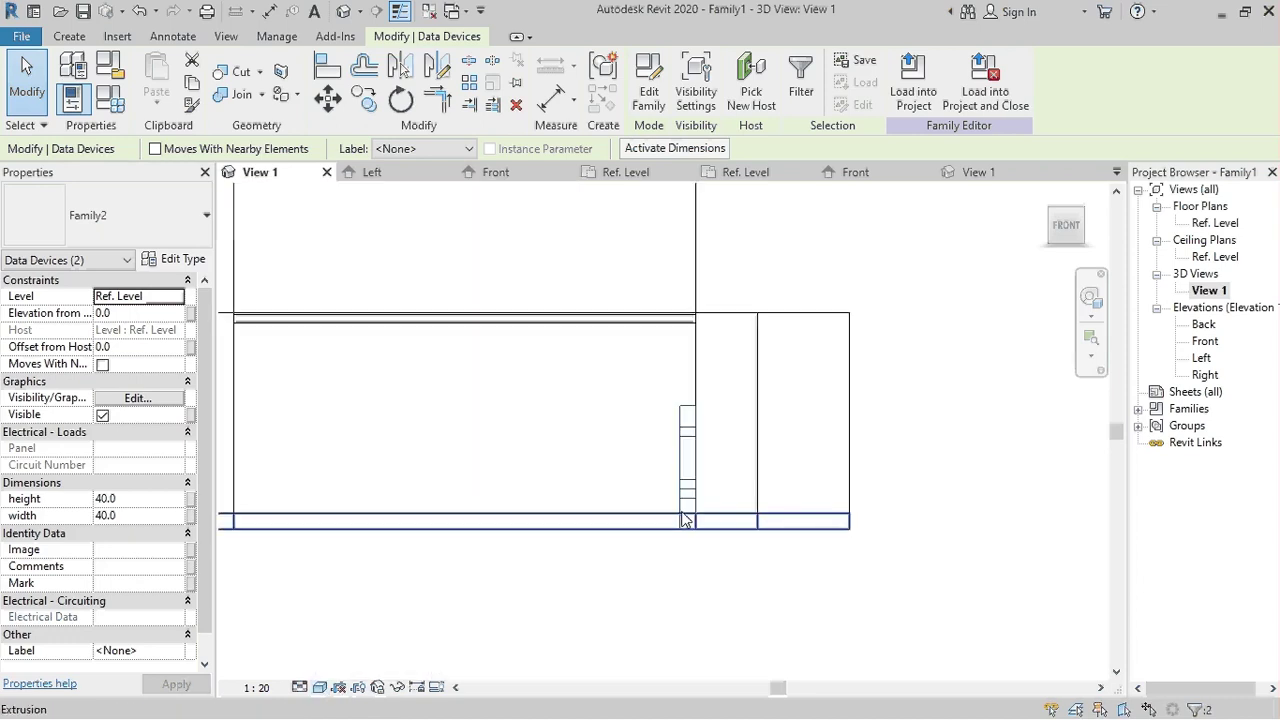
left_click_drag(688, 540, 688, 507)
key("Up")
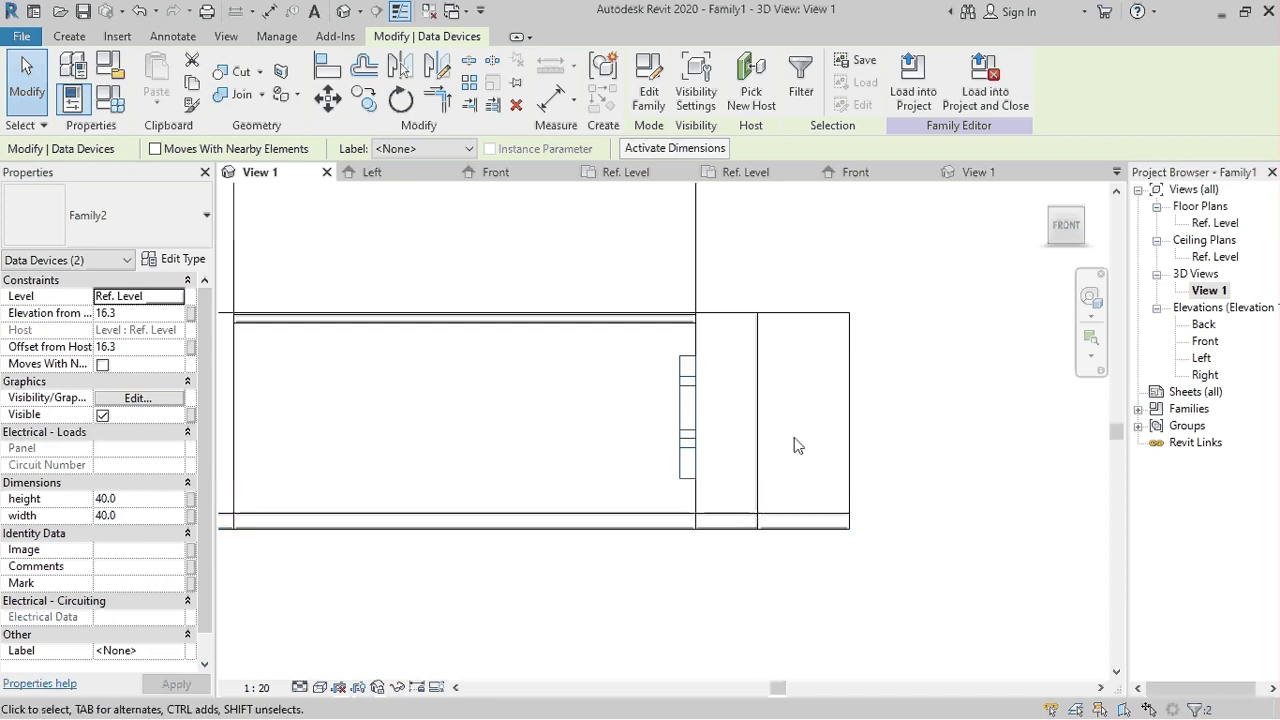
Return to Shaded style, clear the selection, and start saving as ELE_Single Floor box Type
left_click(321, 687)
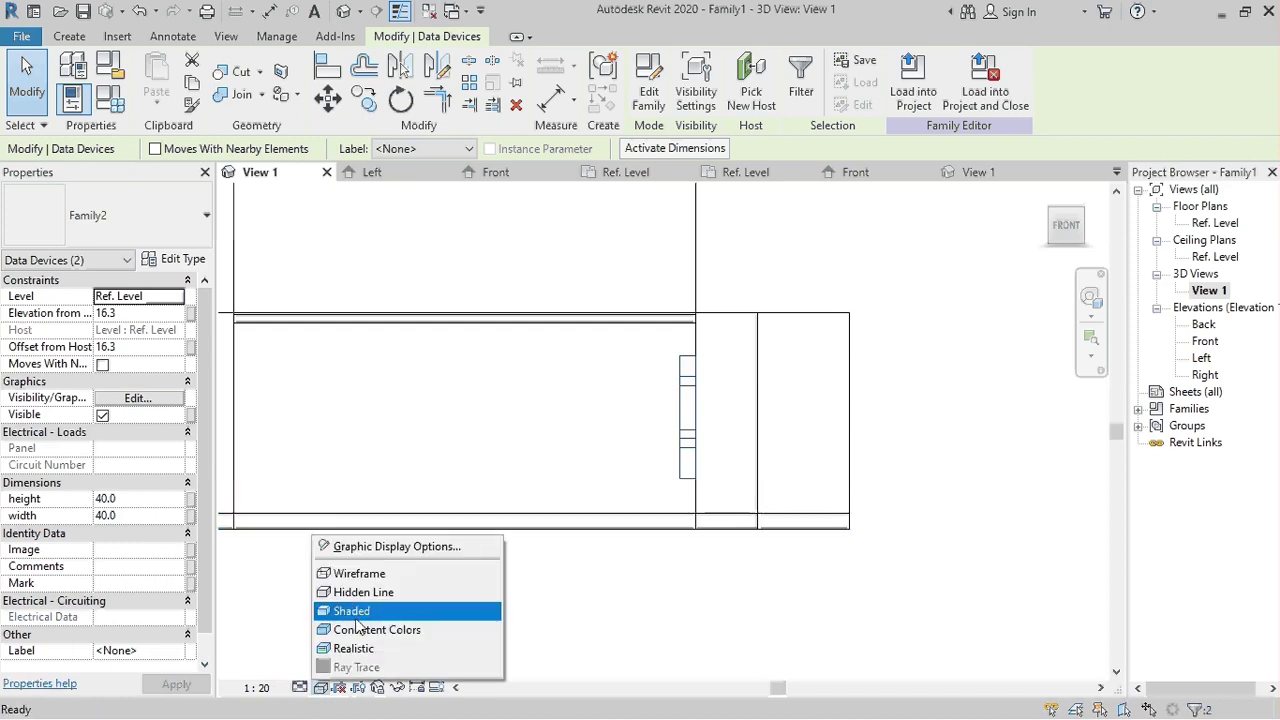
left_click(355, 611)
mouse_move(552, 447)
middle_mouse_down("shift")
mouse_move(716, 595)
mouse_move(700, 540)
middle_mouse_up("shift")
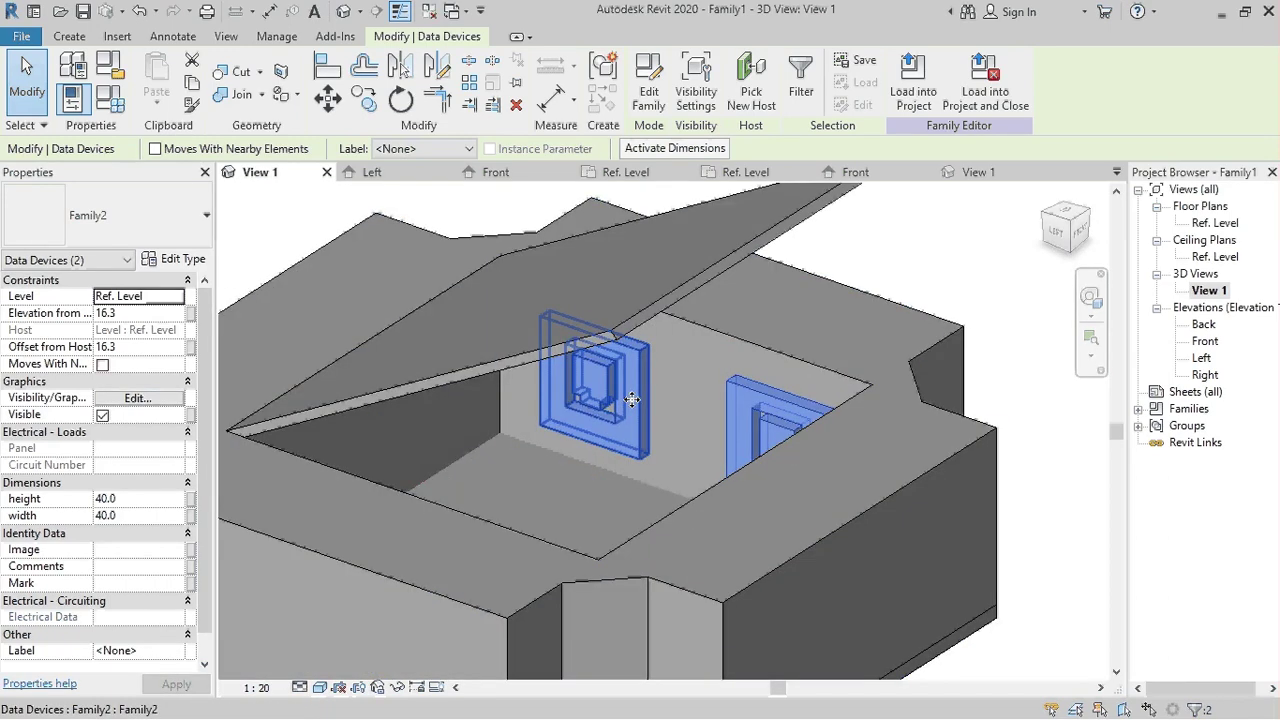
key("Escape")
scroll(602, 407, "down", 5)
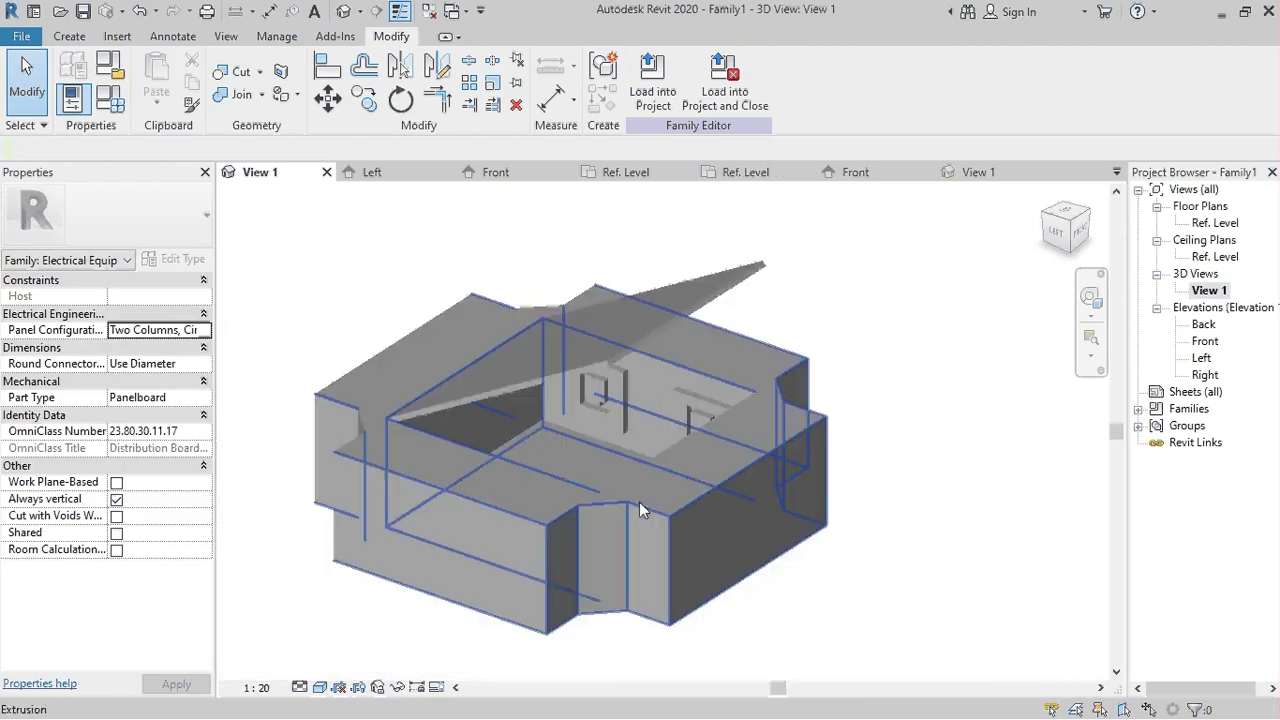
left_click(84, 13)
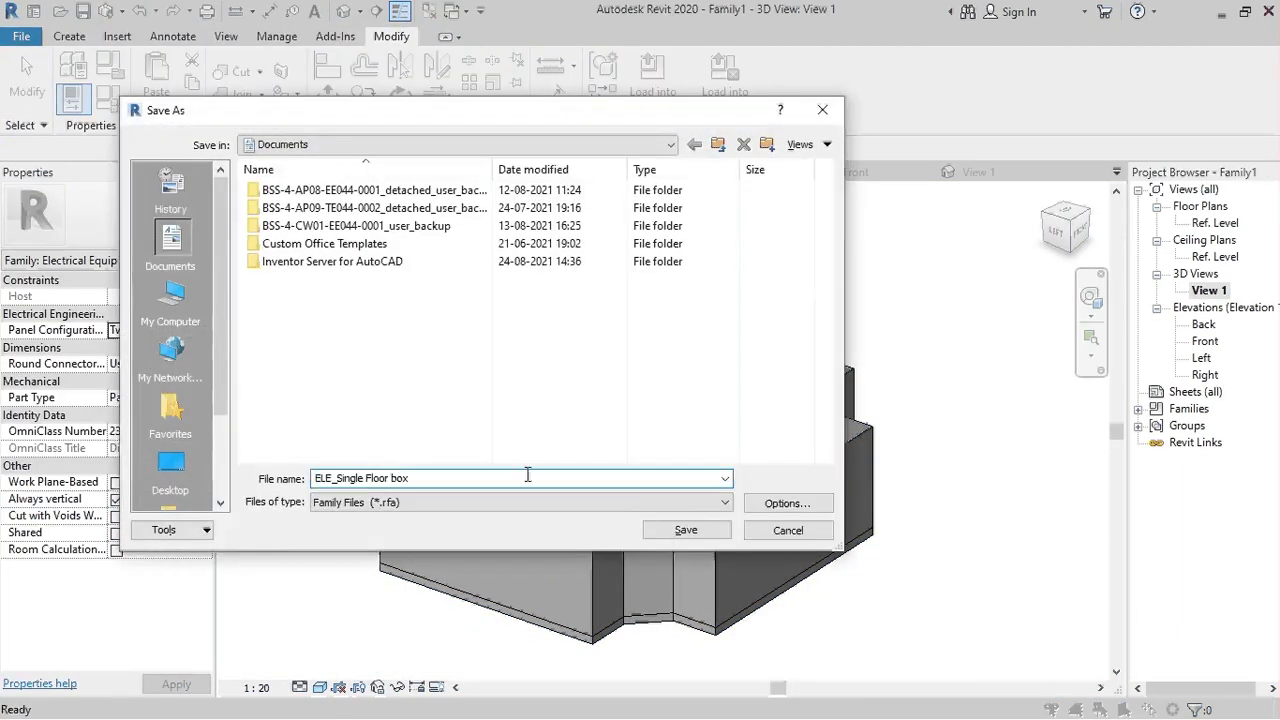
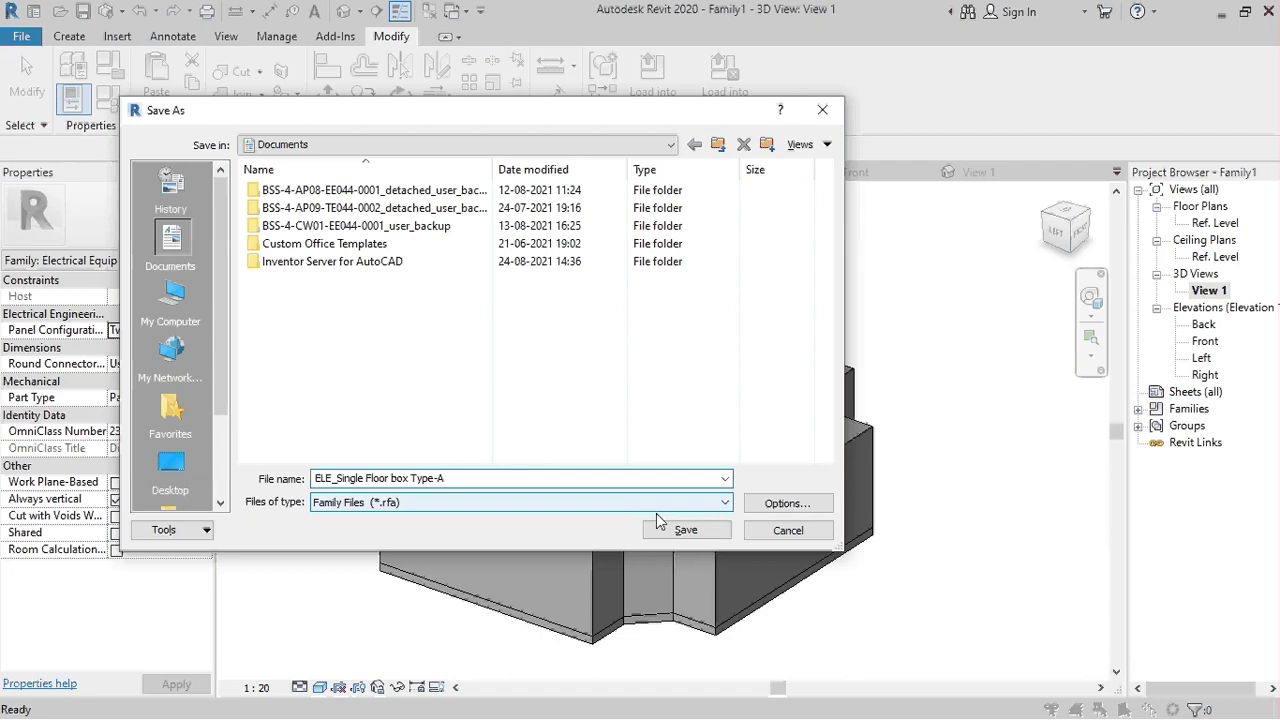
Save the floor box as ELE_Single Floor box Type-A, then start a Metric Electrical Fixture family
left_click(686, 530)
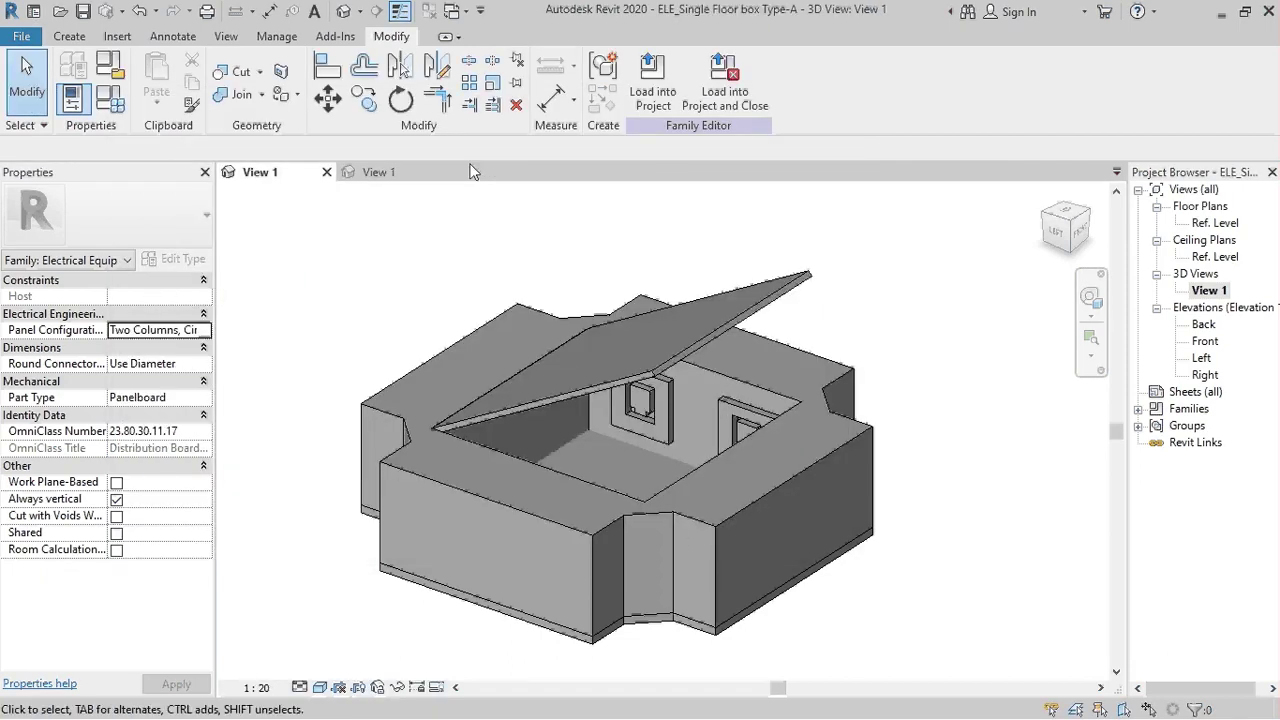
key("ctrl+Tab")
left_click(21, 36)
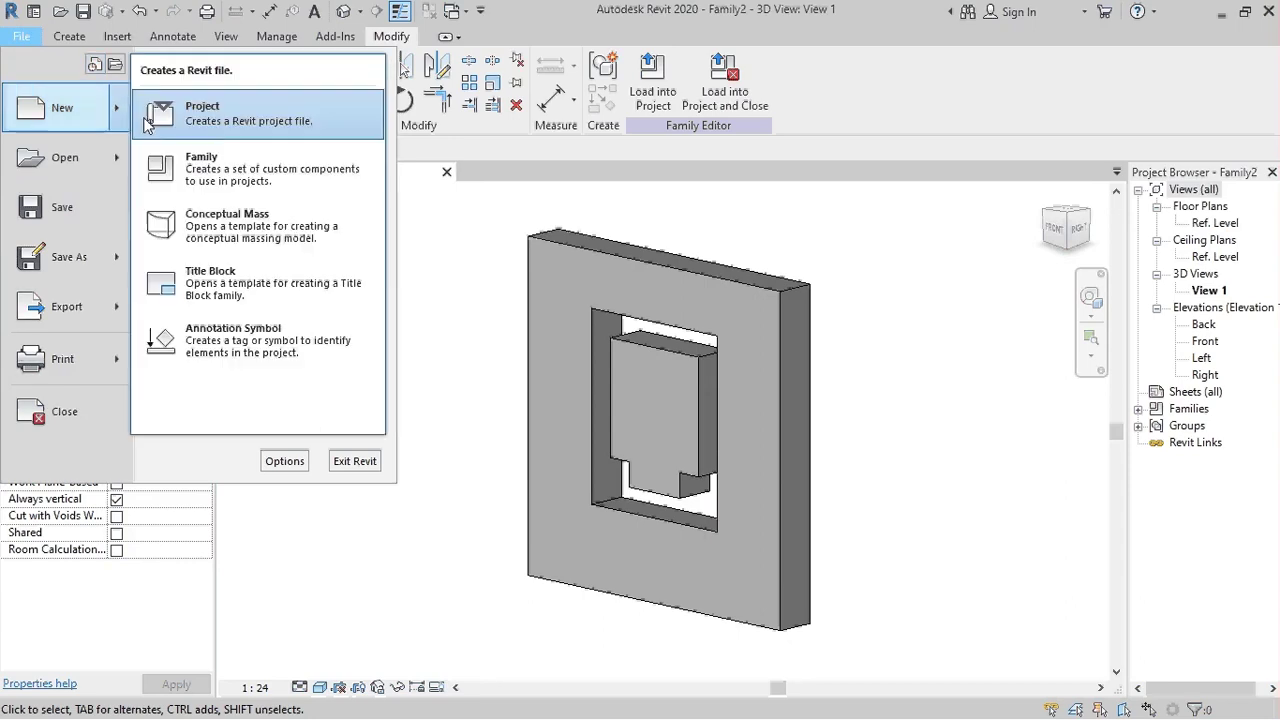
left_click(339, 295)
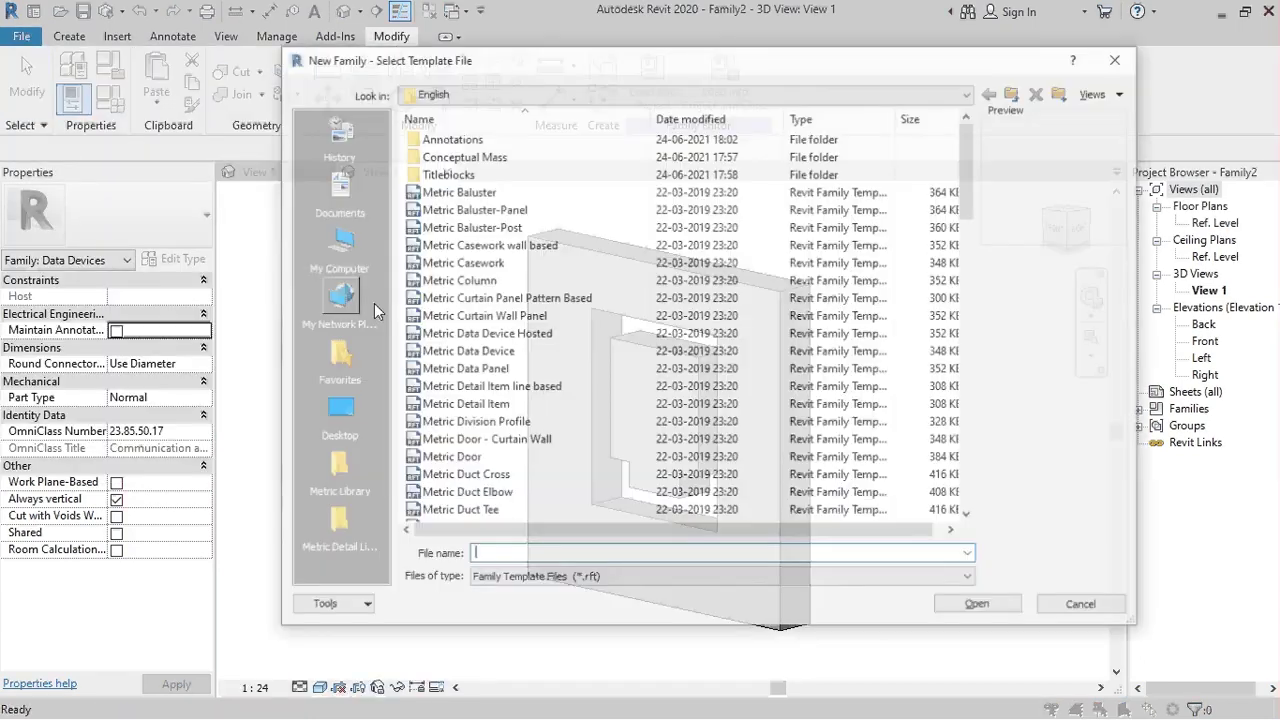
left_click(476, 457)
scroll(476, 457, "down", 3)
left_click(470, 440)
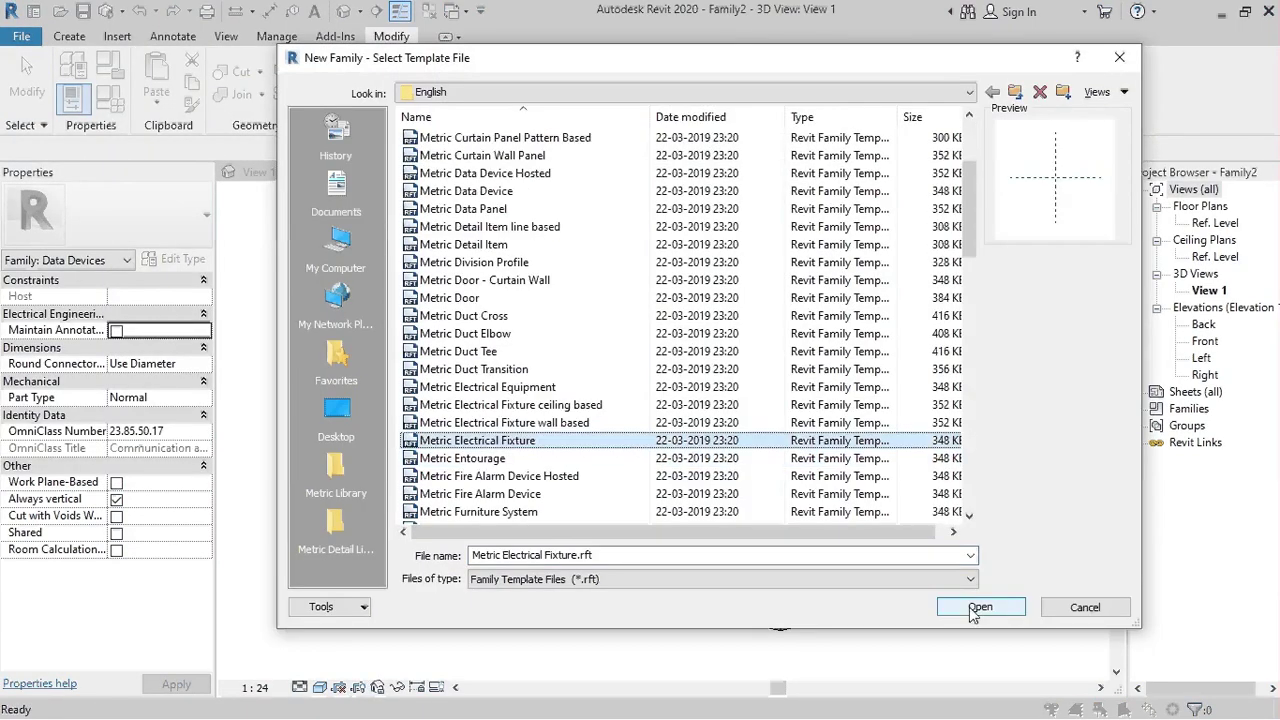
left_click(980, 606)
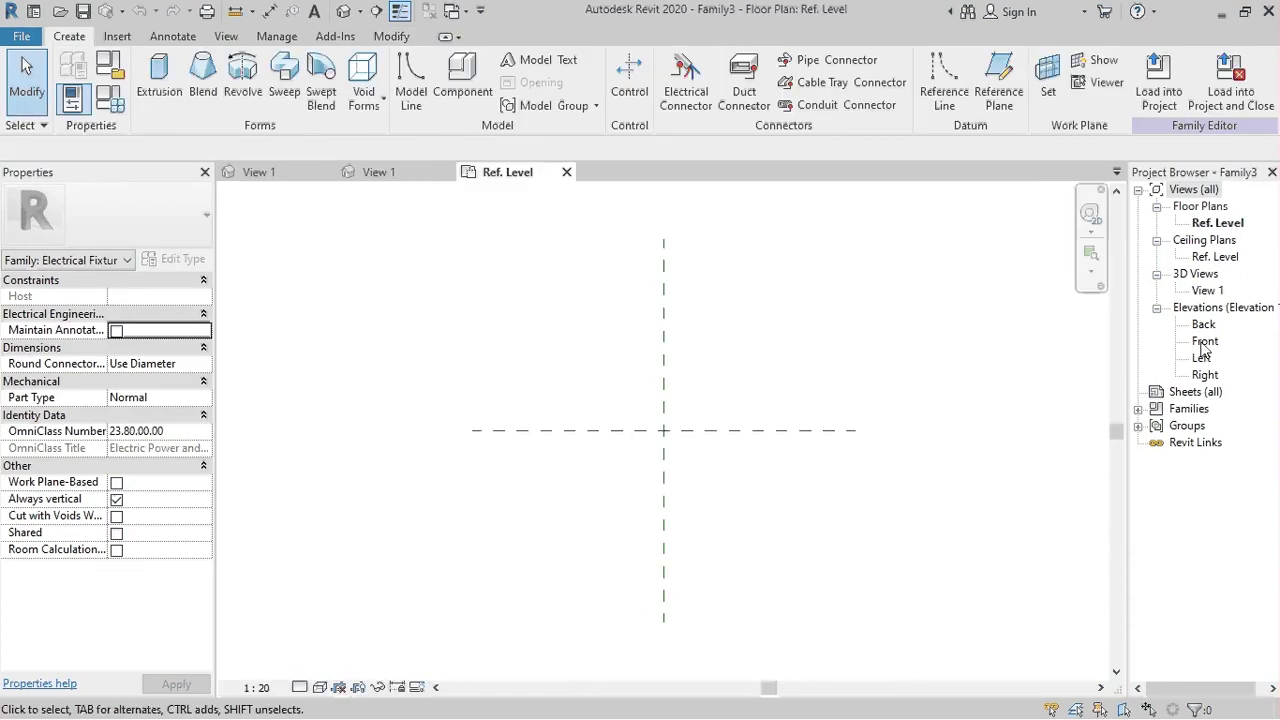
Open the Left elevation view and zoom in on the level
double_click(1201, 357)
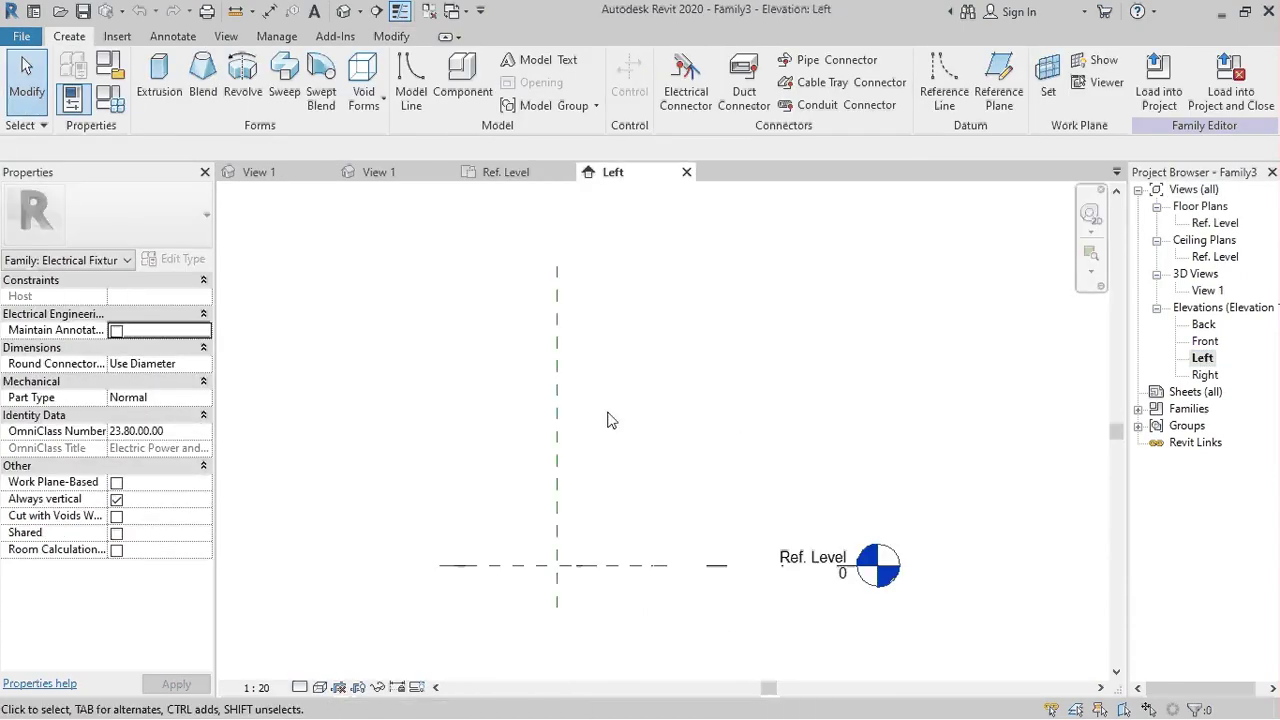
scroll(560, 605, "up", 2)
scroll(603, 520, "up", 2)
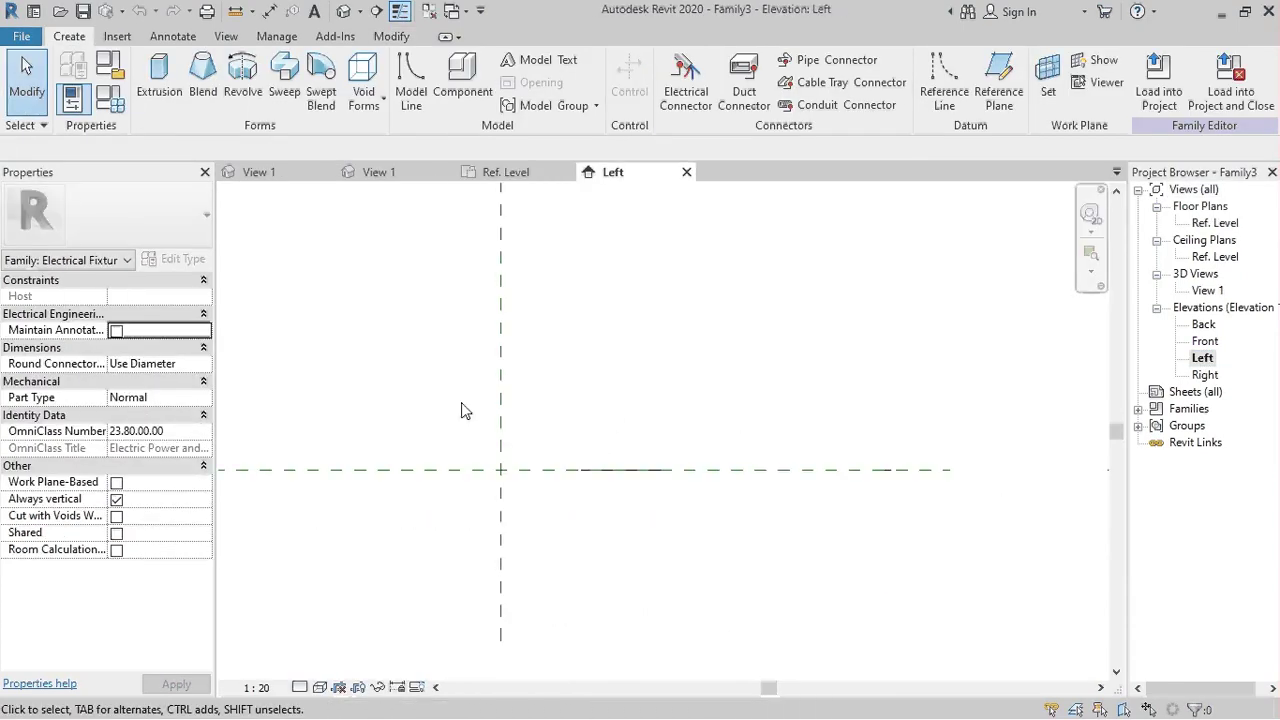
scroll(462, 410, "up", 2)
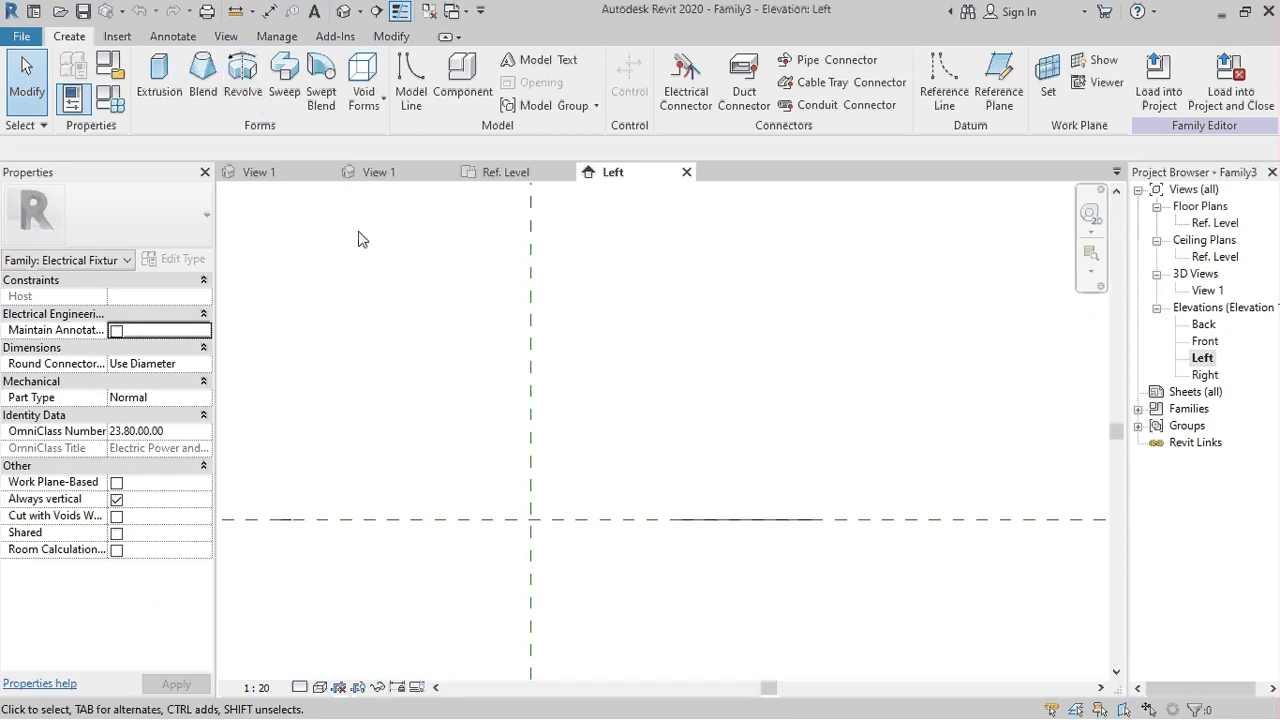
Draw two vertical reference planes either side of centre and one horizontal plane above the level
key("r")
key("p")
left_click(491, 578)
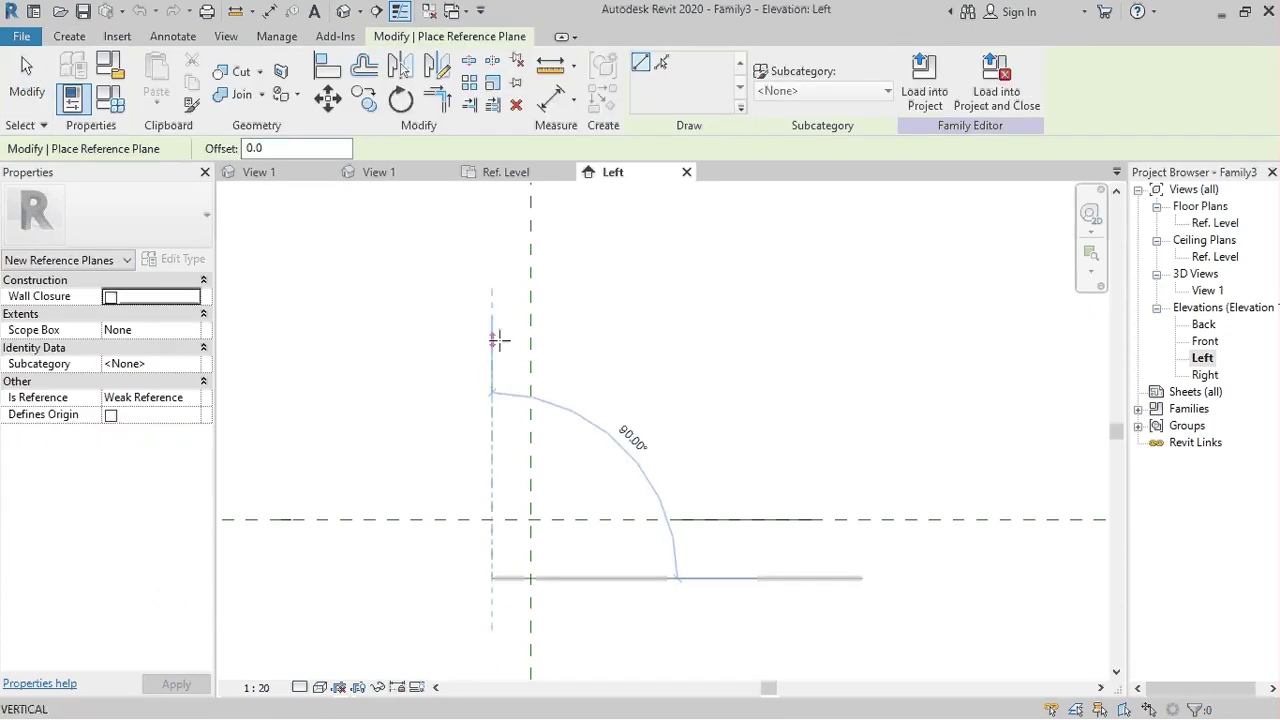
left_click(496, 341)
left_click(584, 576)
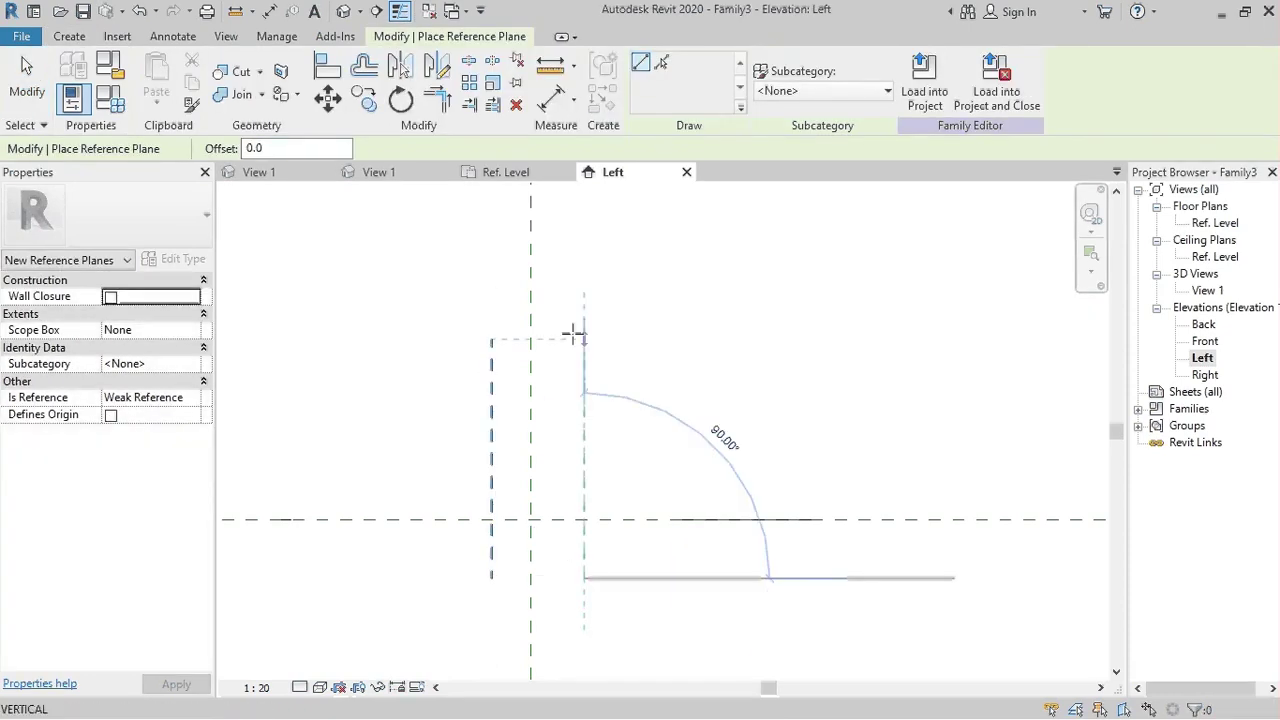
left_click(584, 341)
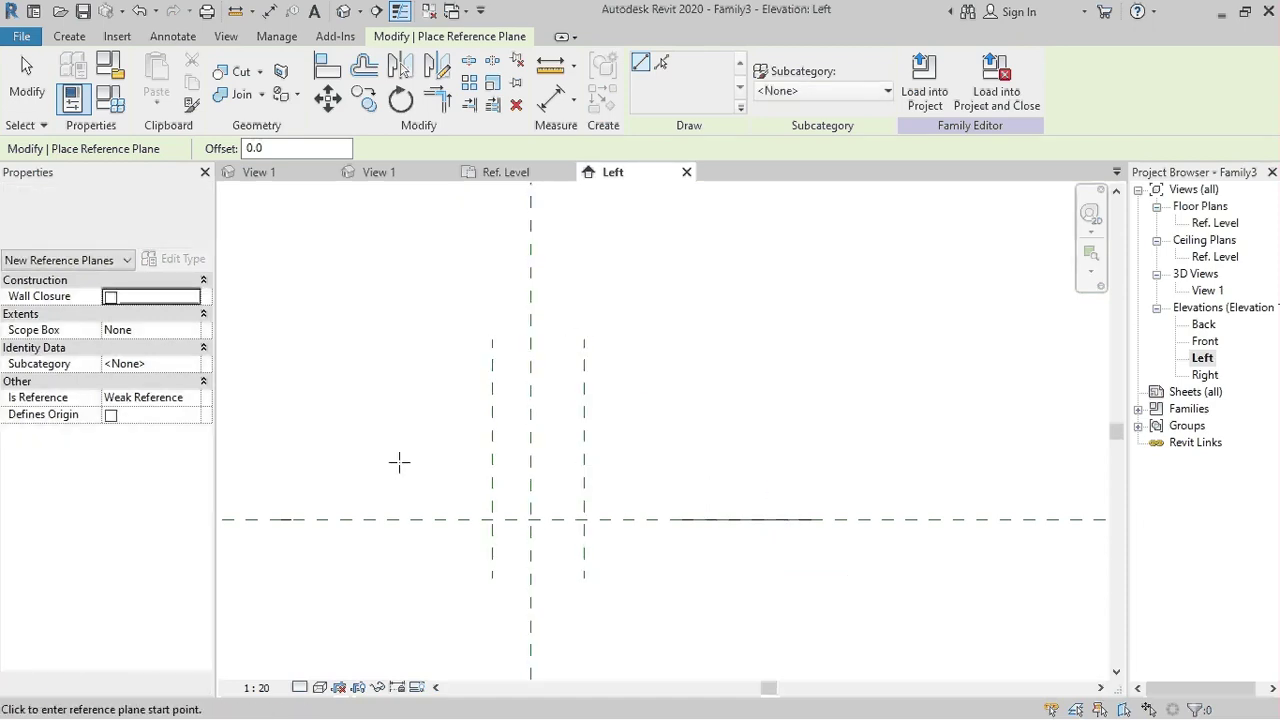
left_click(383, 435)
left_click(731, 435)
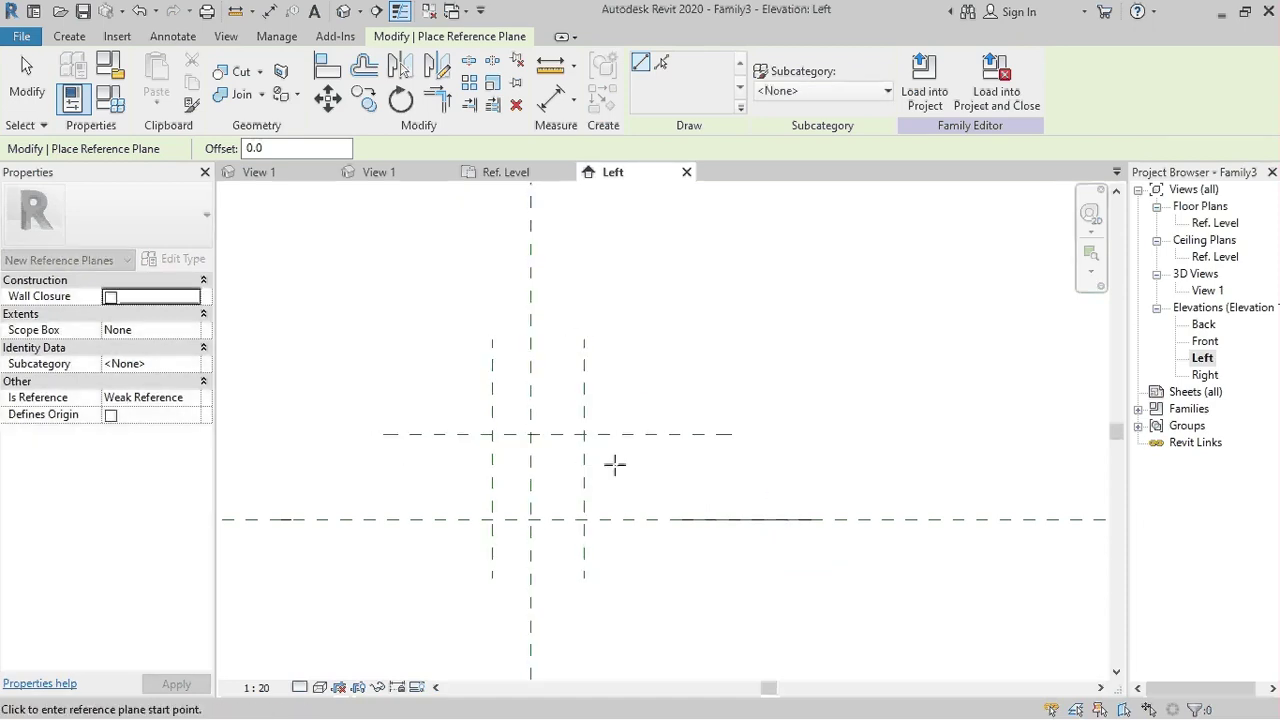
key("Escape")
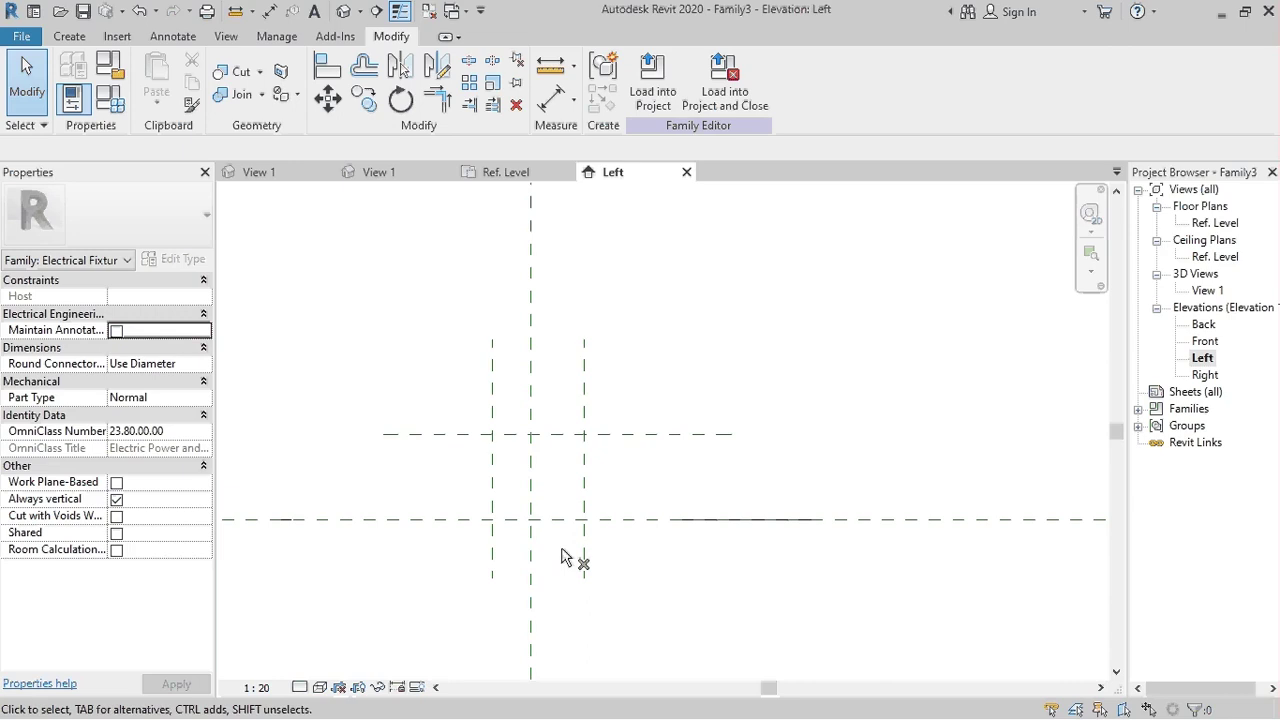
key("d")
key("e")
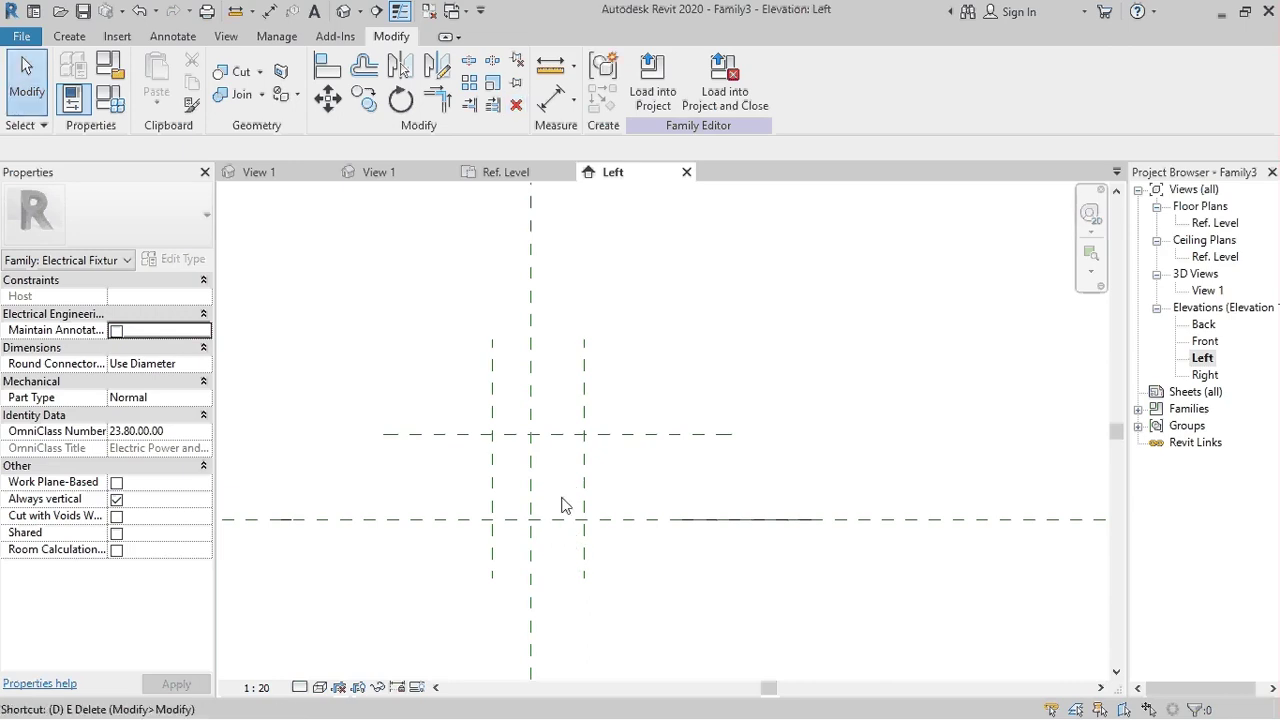
Dimension the horizontal reference plane's height above the level
key("i")
left_click(563, 518)
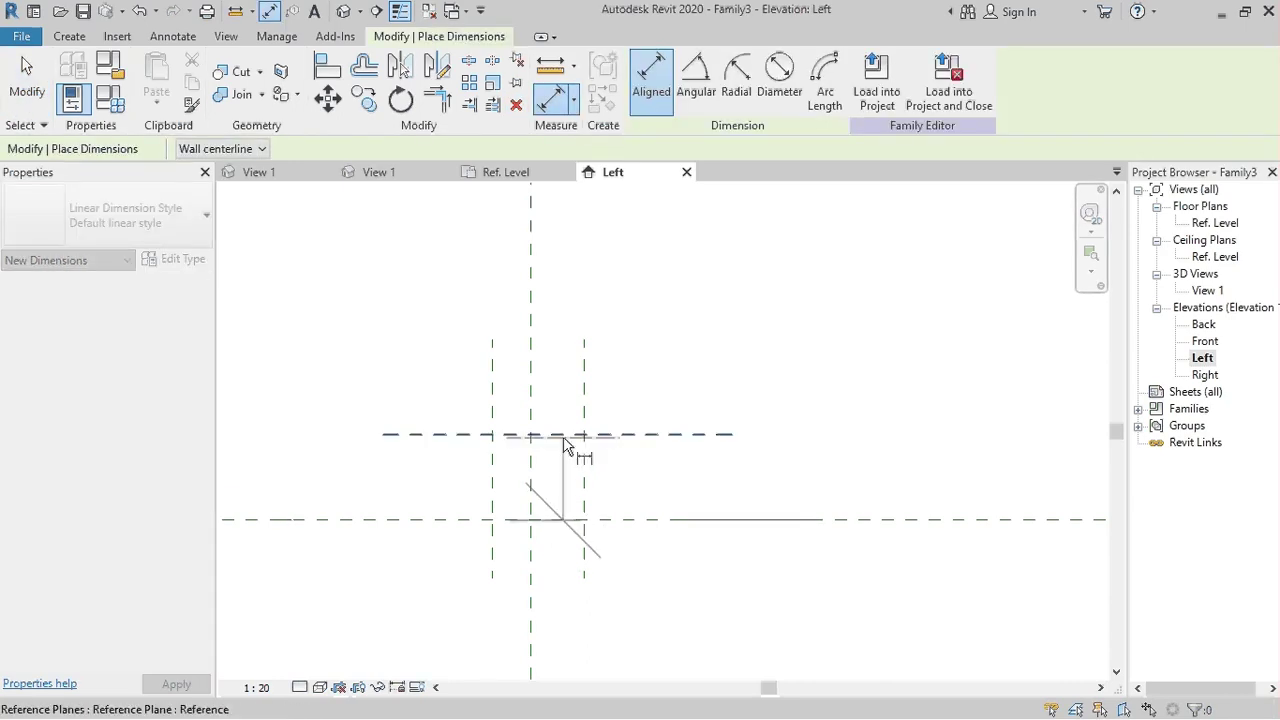
left_click(572, 436)
left_click(305, 422)
Dimension the three vertical planes, make them equal, and add a 90 overall width dimension
left_click(493, 407)
left_click(531, 422)
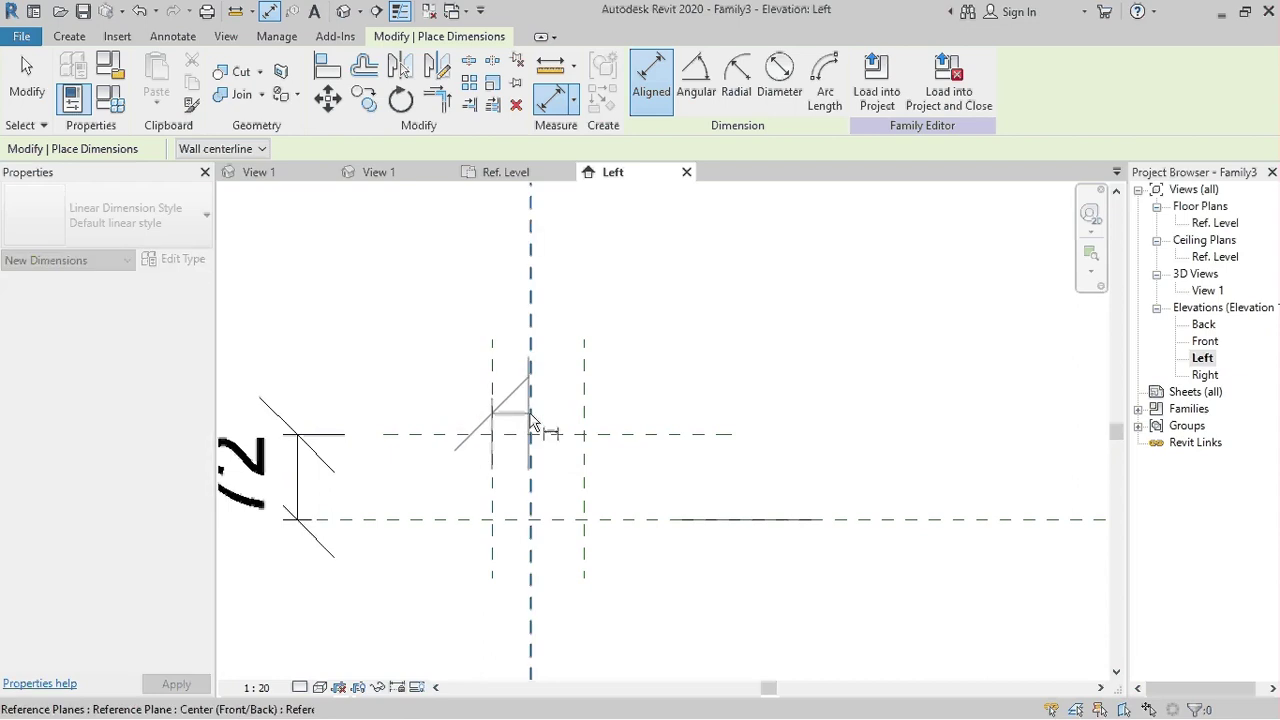
left_click(584, 422)
left_click(632, 330)
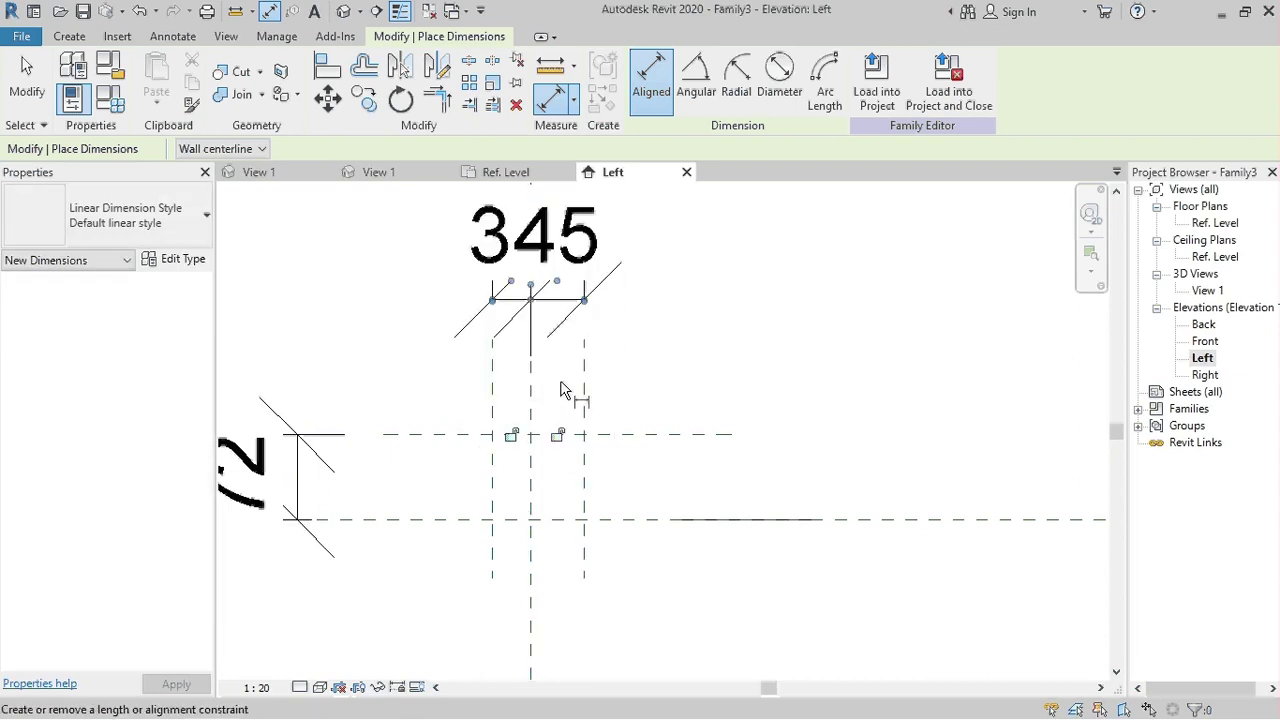
scroll(580, 300, "down", 1)
scroll(566, 285, "down", 1)
left_click(549, 197)
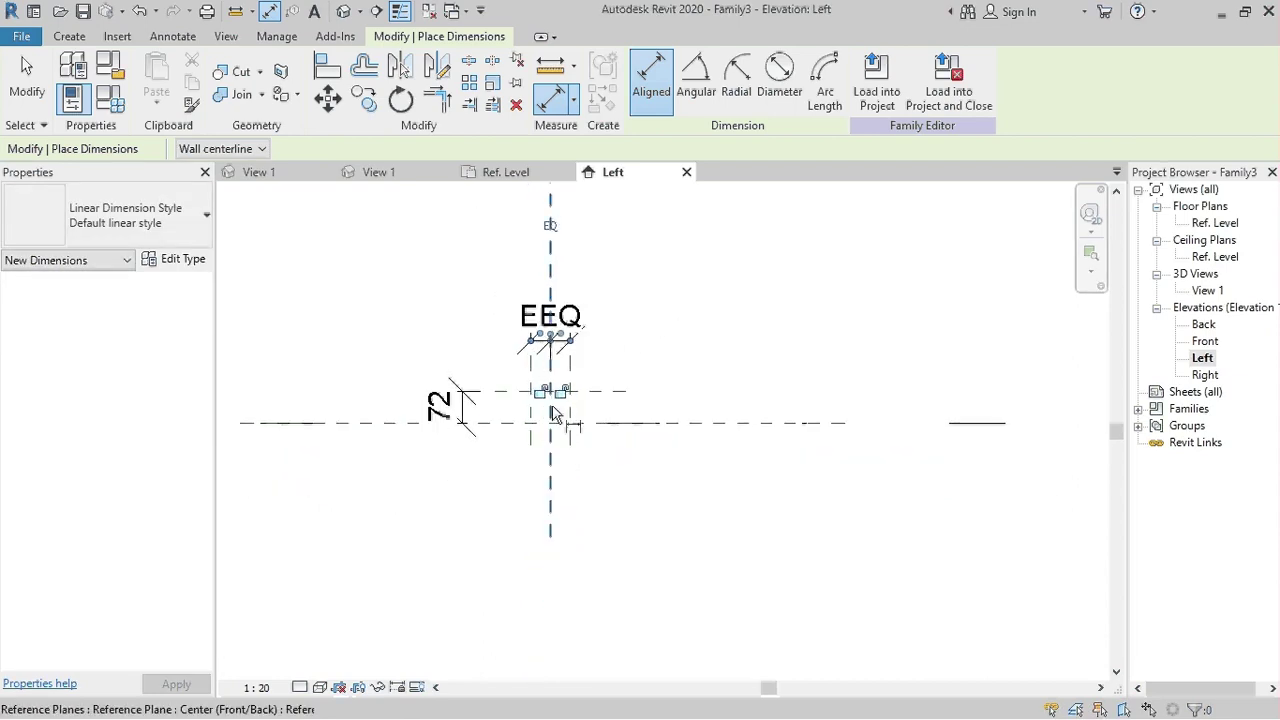
scroll(560, 320, "up", 2)
left_click(578, 411)
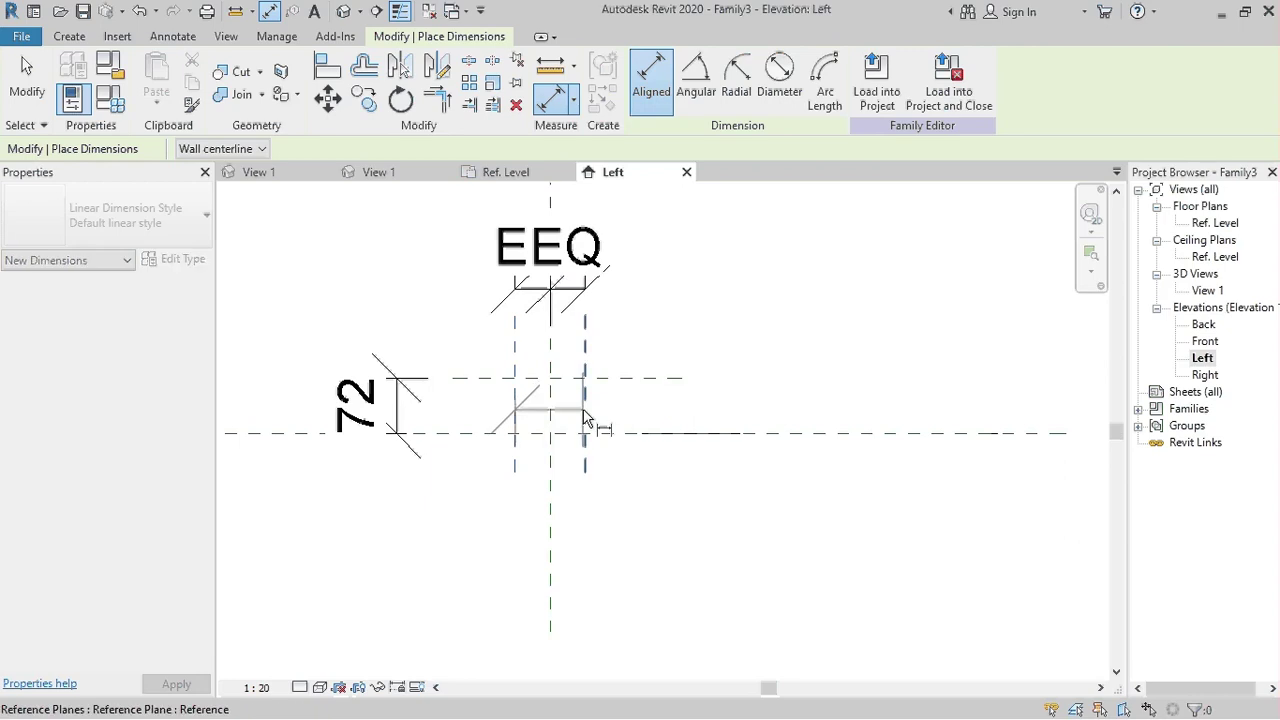
left_click(667, 289)
scroll(667, 289, "down", 1)
key("Escape")
Set the horizontal reference plane to 50 above the level
left_click(640, 425)
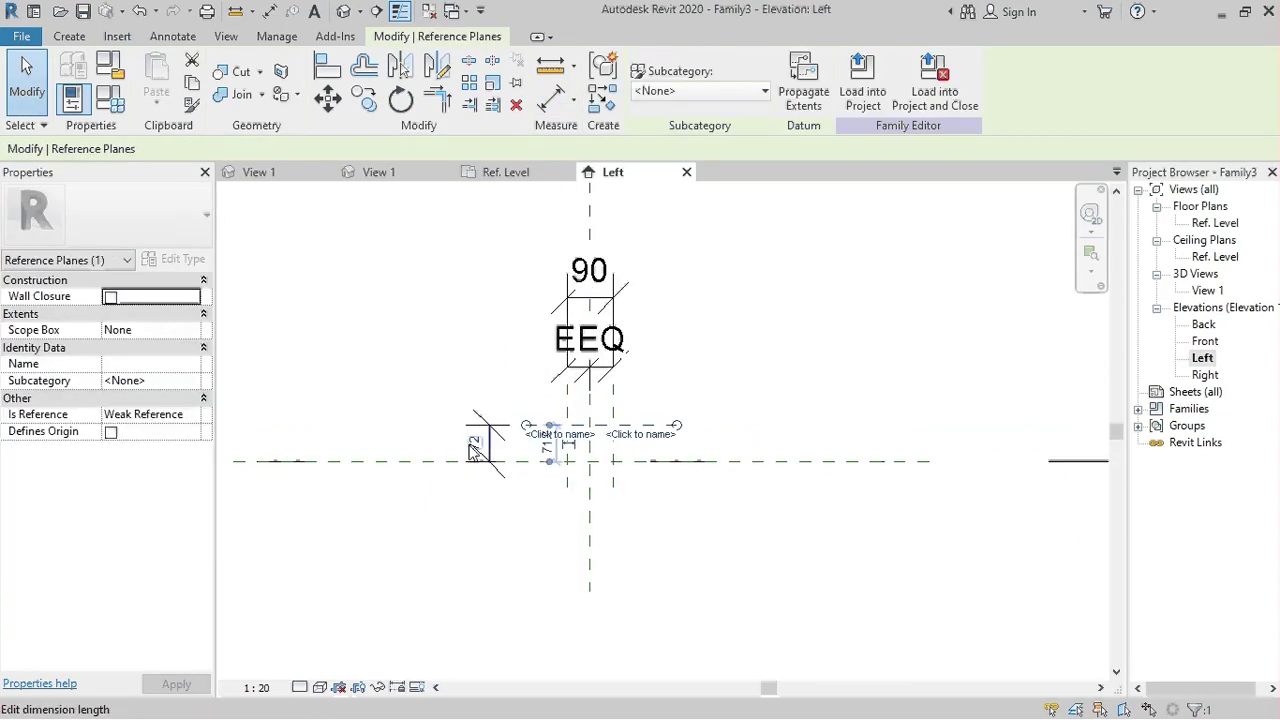
left_click(468, 443)
type("50")
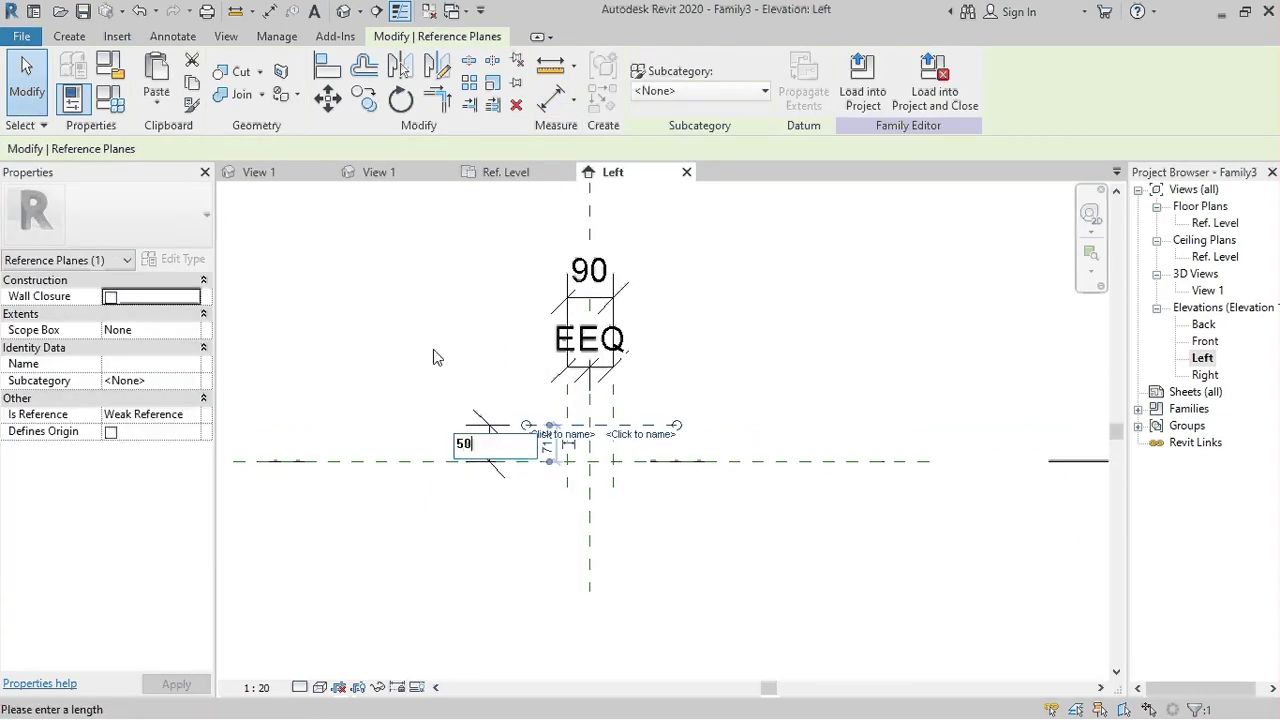
key("Return")
left_click(708, 338)
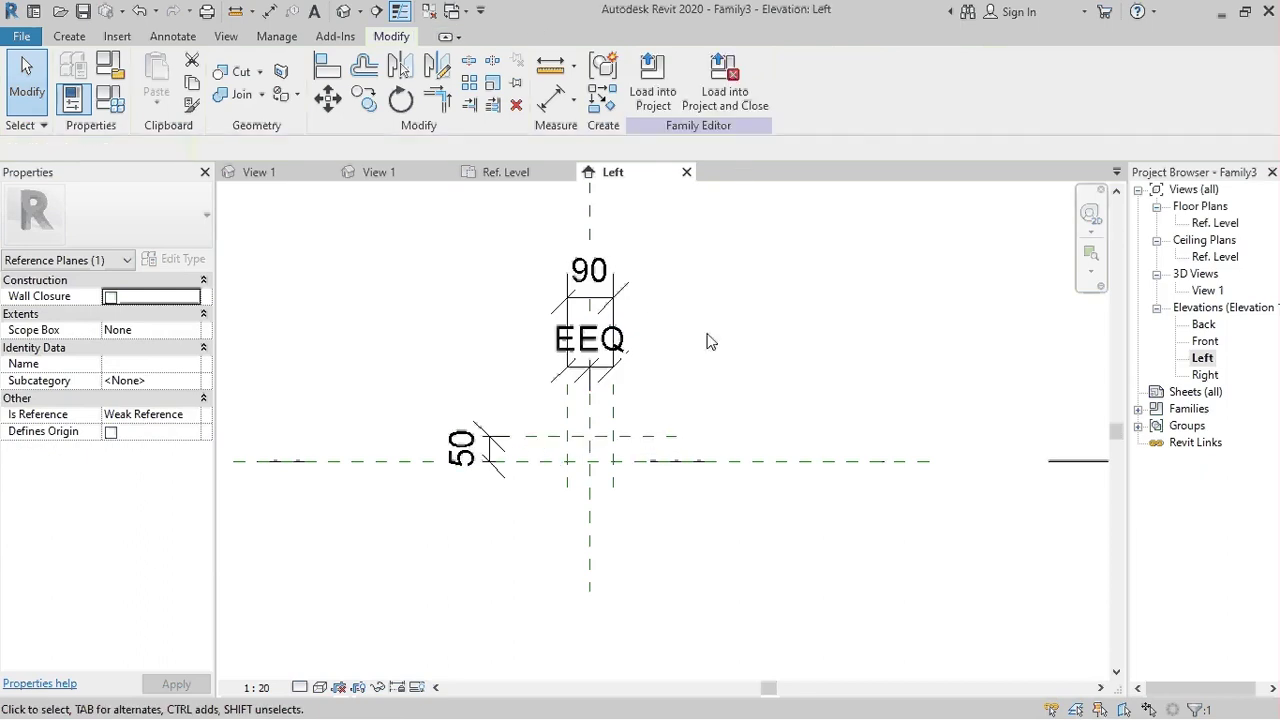
Label the 50 height dimension with a new instance parameter HEIGHT
left_click(495, 450)
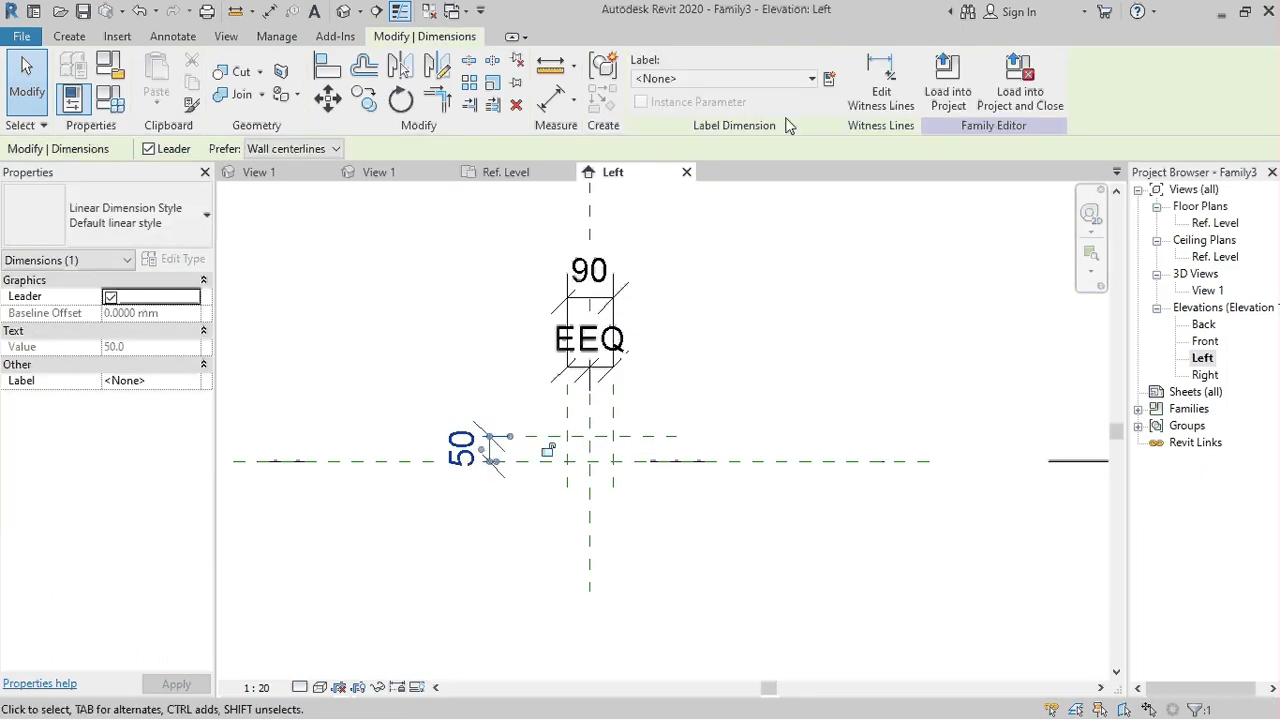
left_click(830, 86)
type("HEIGHT")
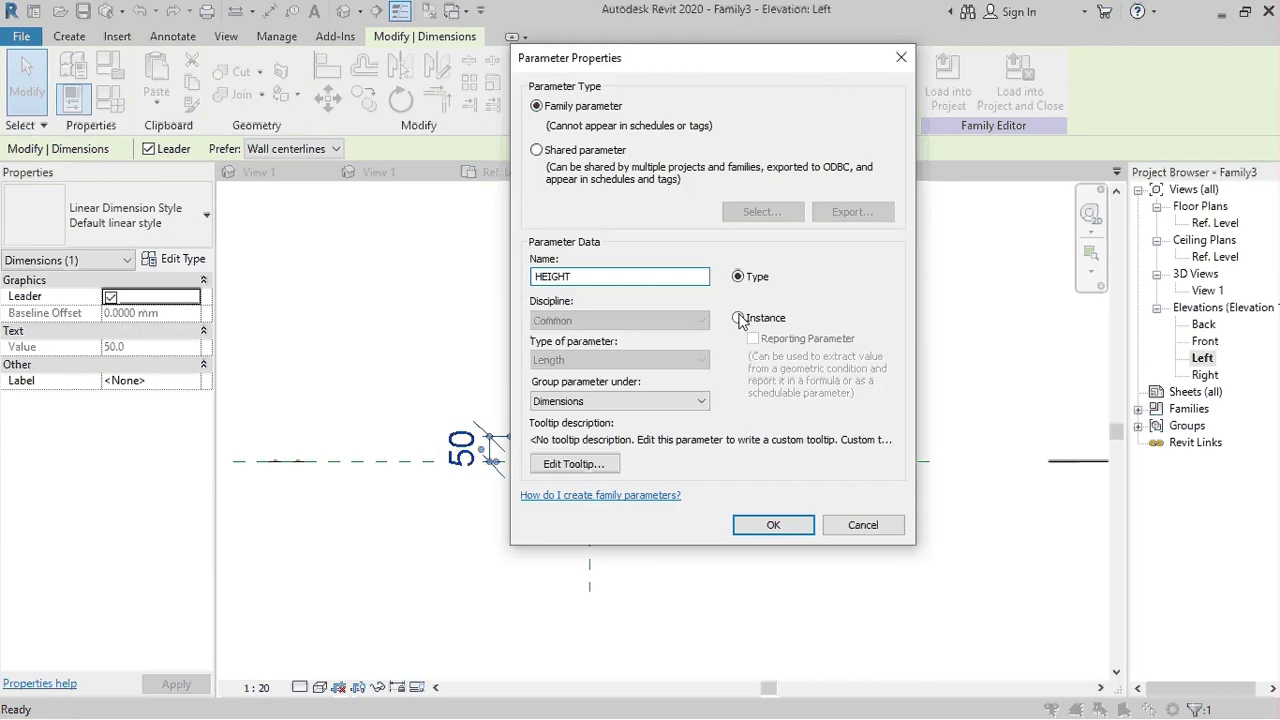
left_click(740, 318)
left_click(770, 524)
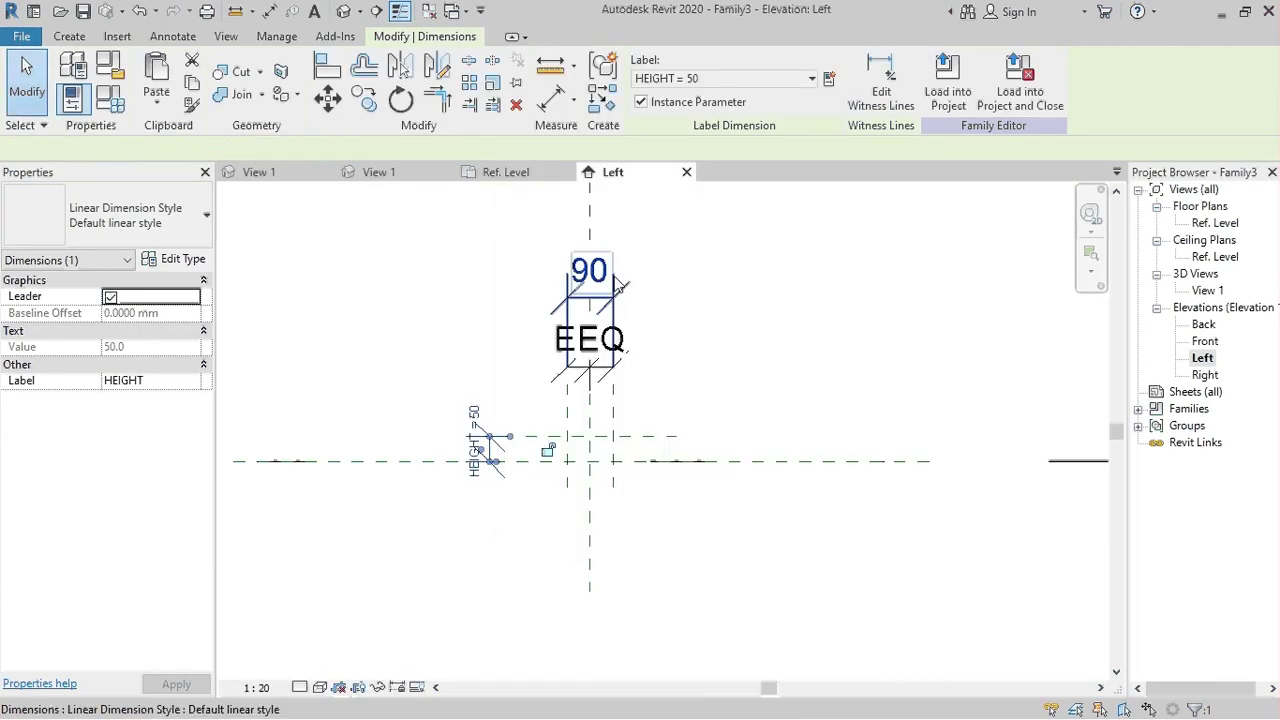
Label the 90 width dimension with a new instance parameter WIDTH
left_click(618, 285)
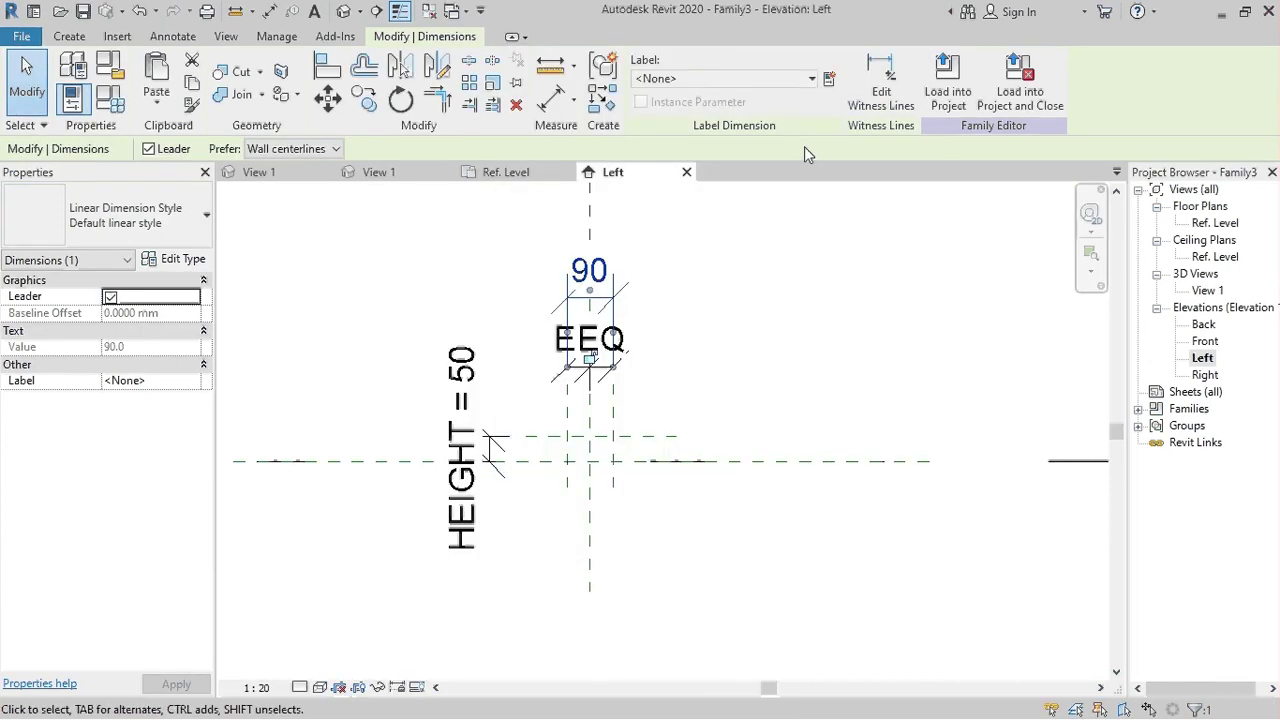
left_click(828, 76)
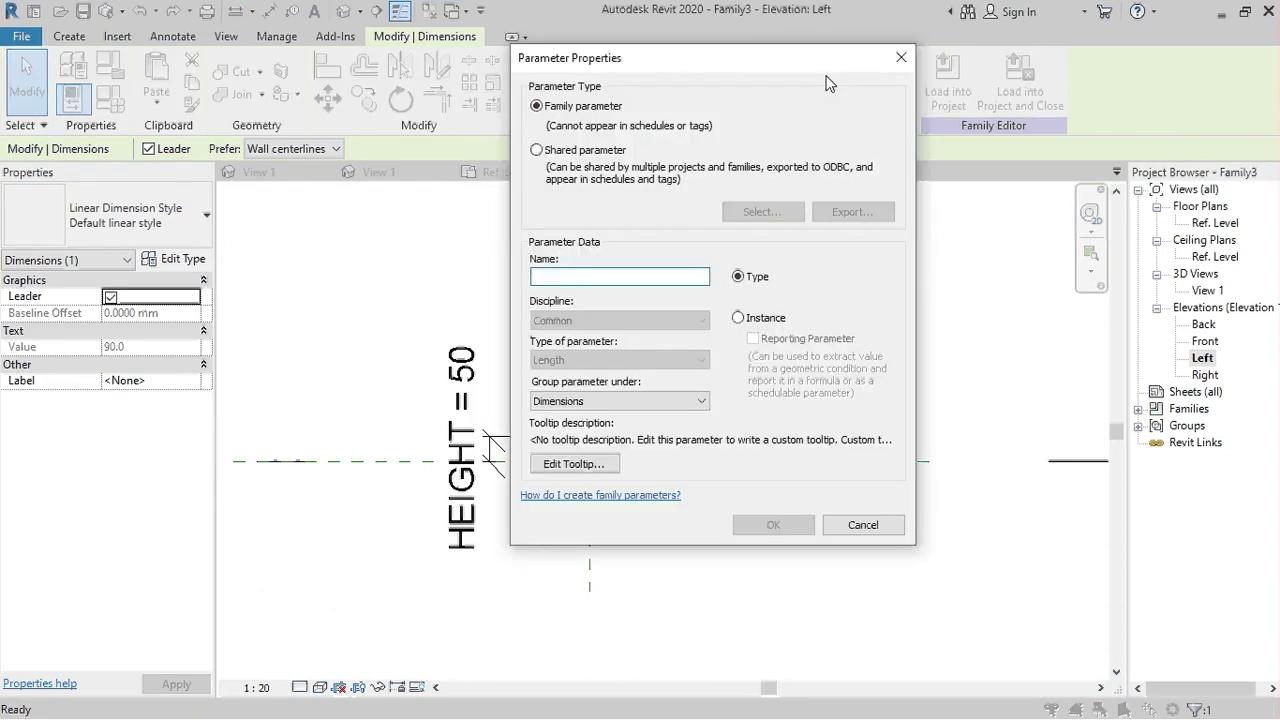
type("W")
type("O")
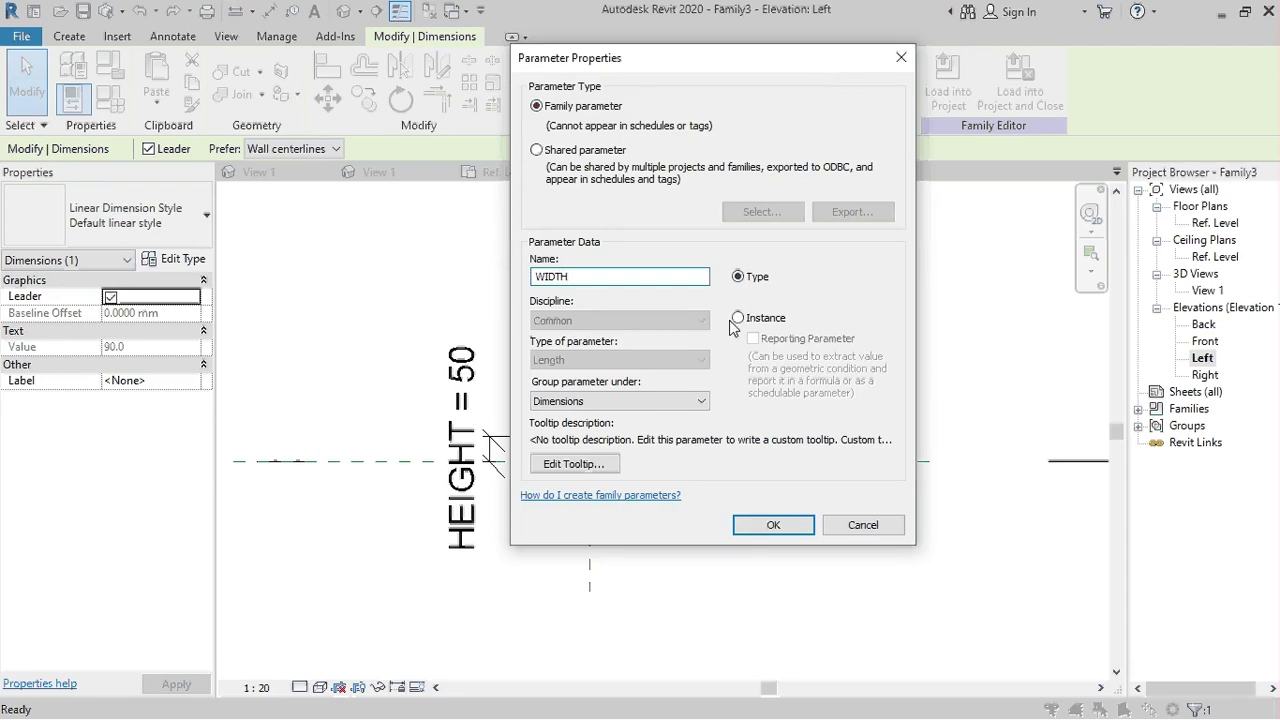
left_click(738, 318)
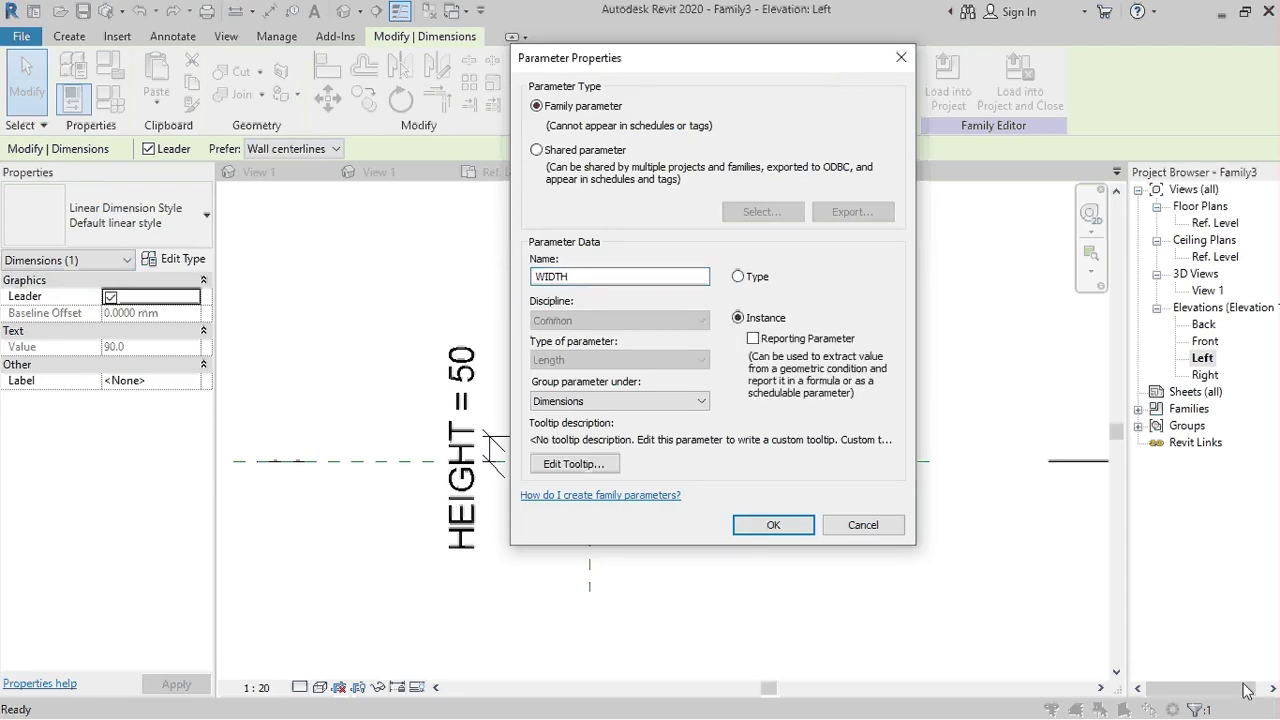
left_click(770, 525)
left_click(641, 380)
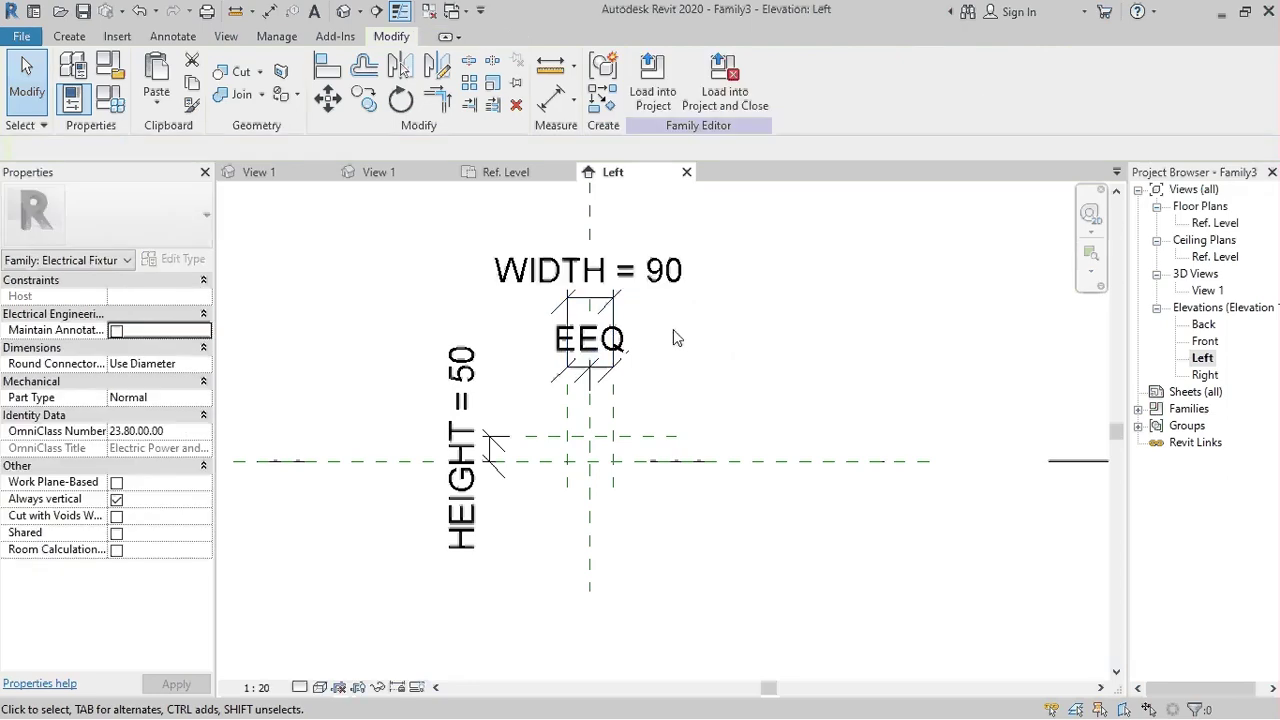
Change the WIDTH dimension value to 50
left_click(648, 273)
key("Escape")
left_click(598, 262)
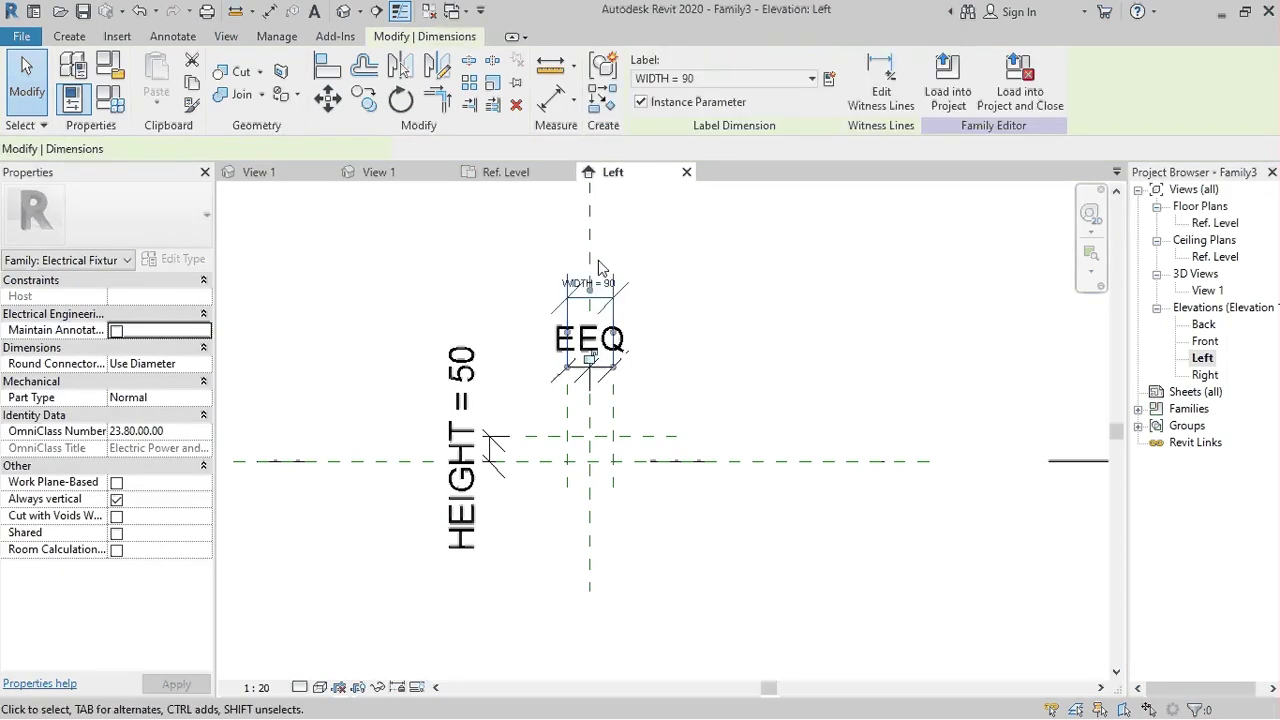
key("Escape")
left_click(585, 280)
left_click(585, 283)
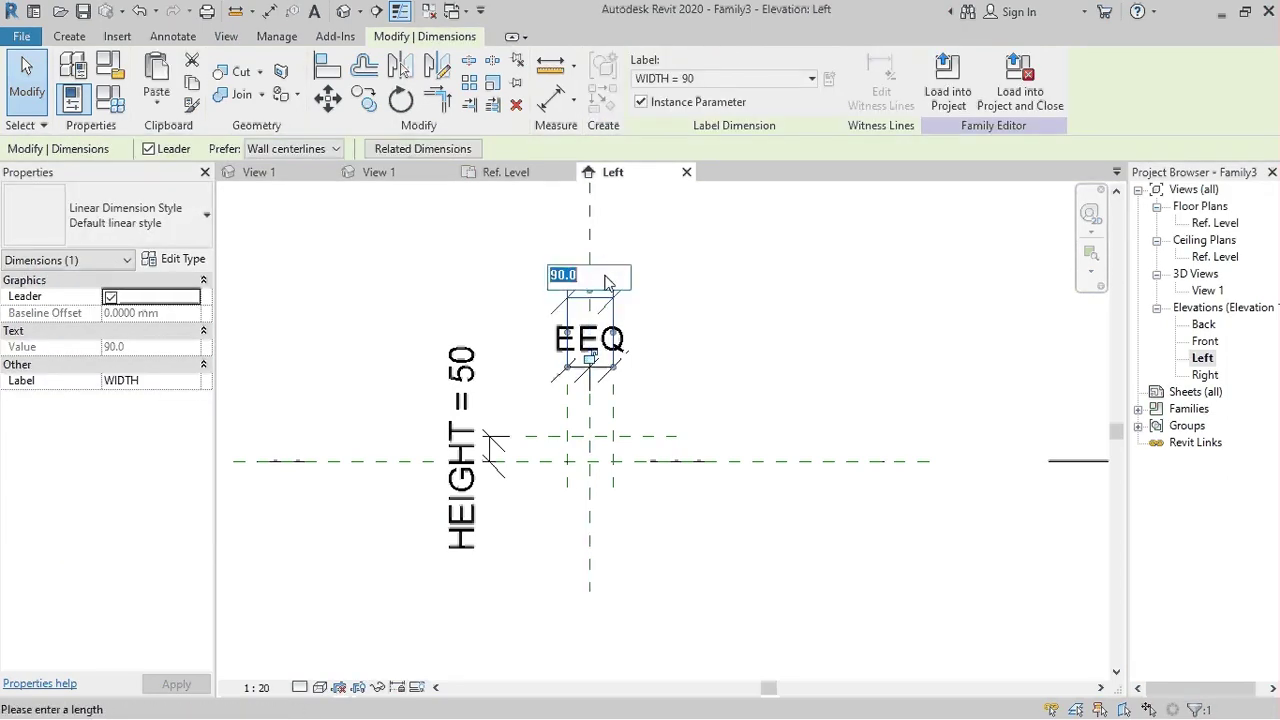
type("50")
key("Return")
Zoom in around the reference planes and bring up the Create tools
key("Escape")
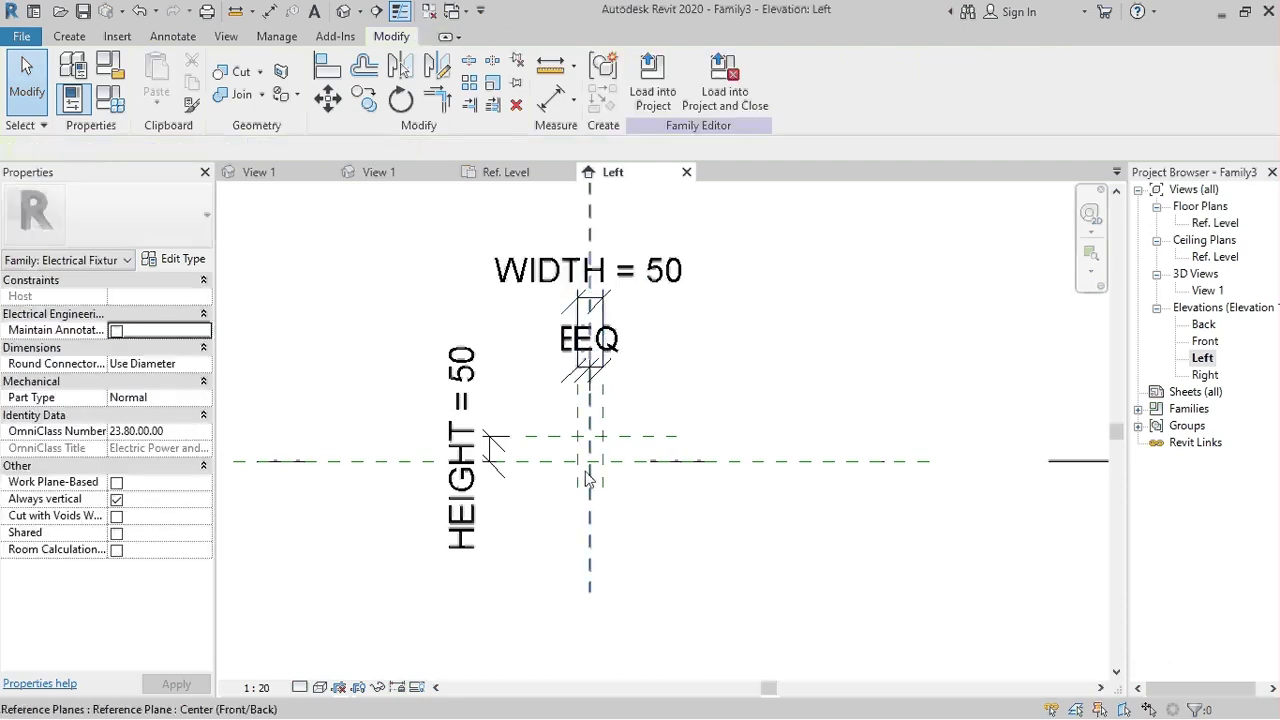
scroll(588, 479, "up", 3)
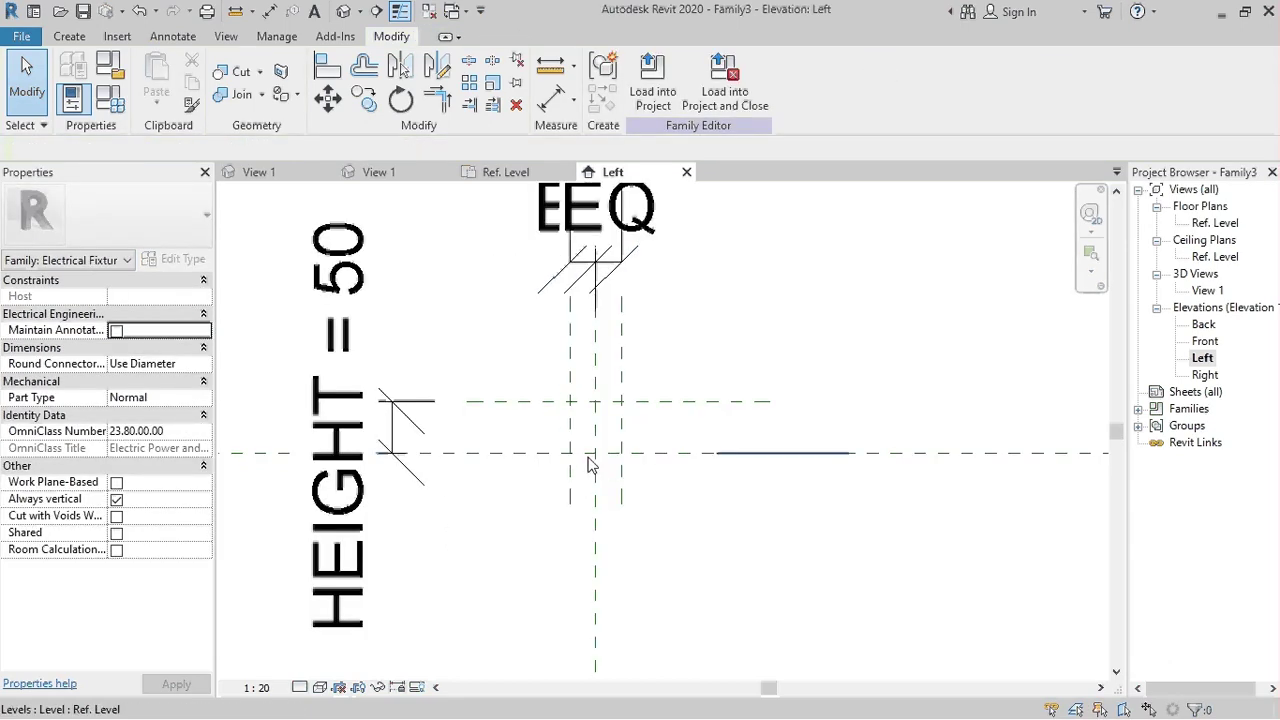
scroll(615, 425, "up", 3)
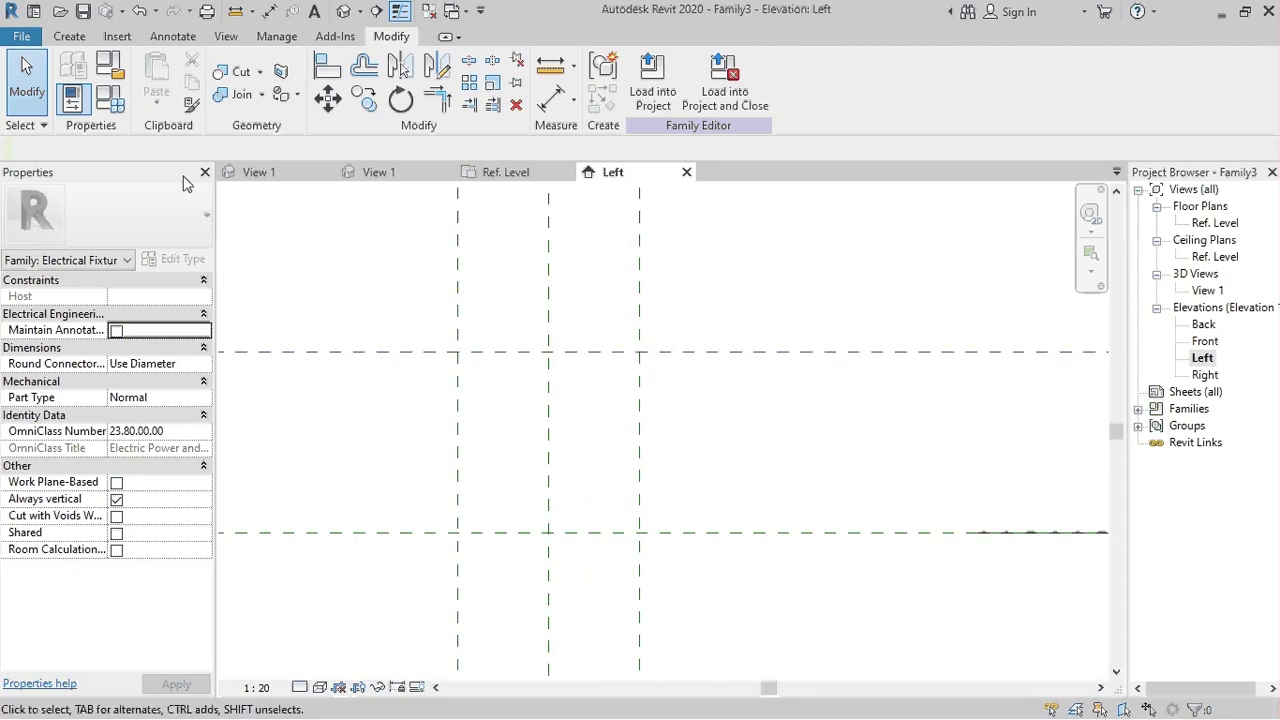
scroll(674, 540, "down", 2)
scroll(674, 540, "down", 2)
scroll(620, 502, "up", 3)
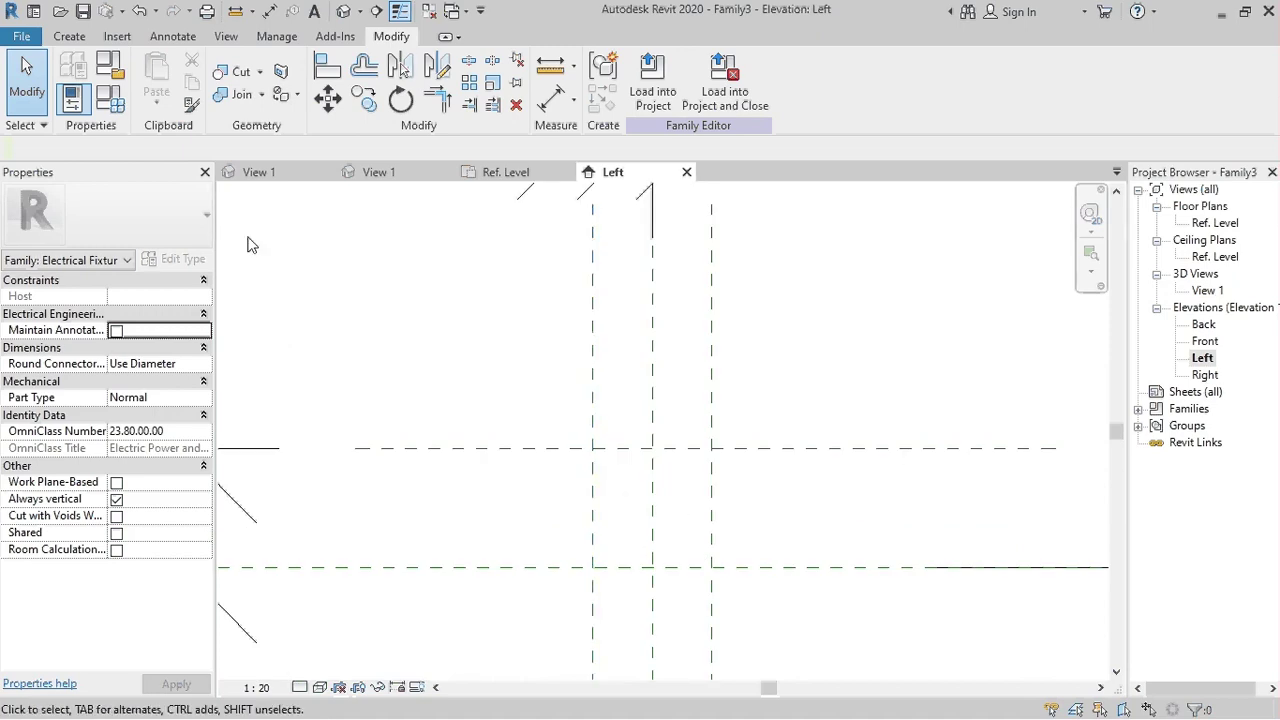
left_click(60, 37)
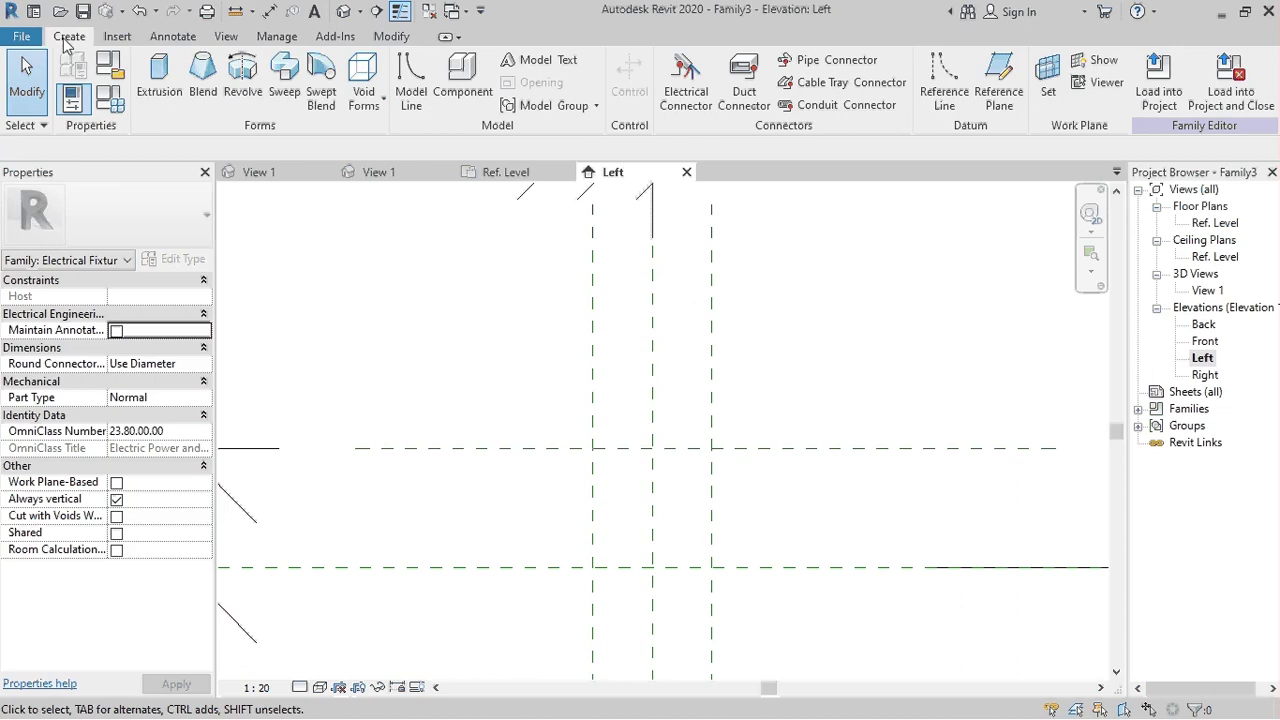
Start an extrusion and sketch a rectangle between the reference planes
left_click(172, 105)
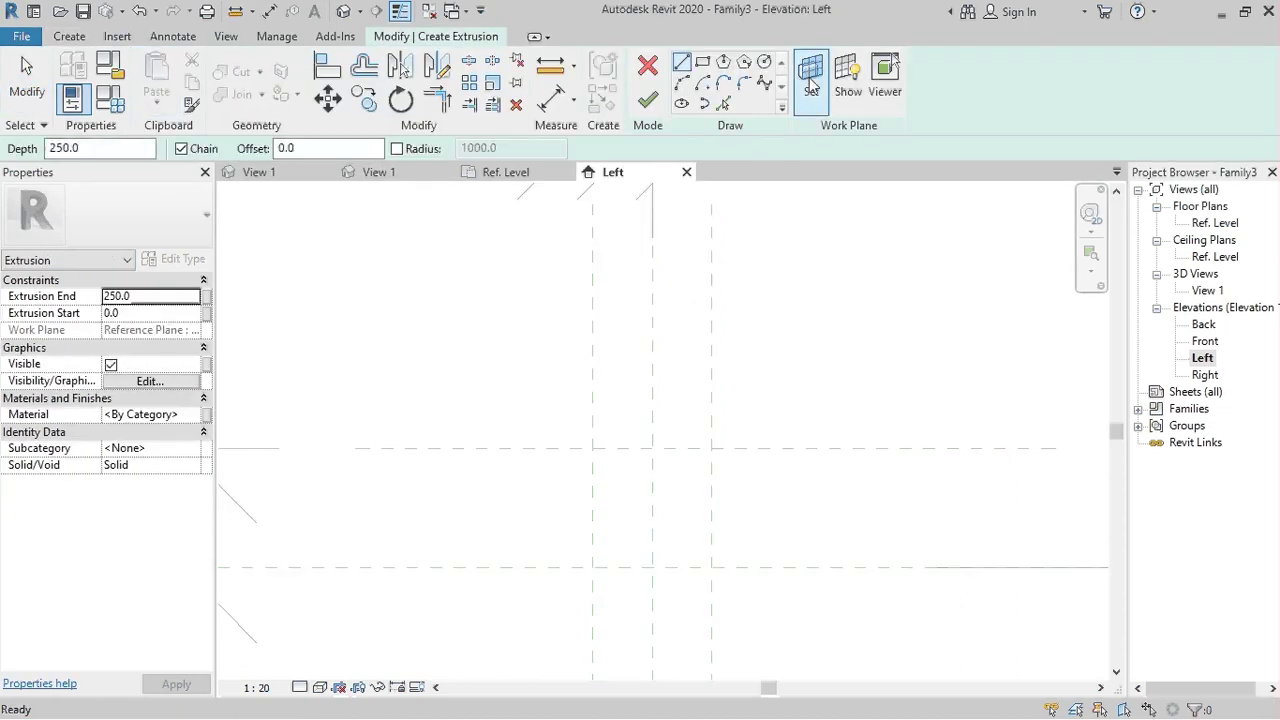
left_click(703, 63)
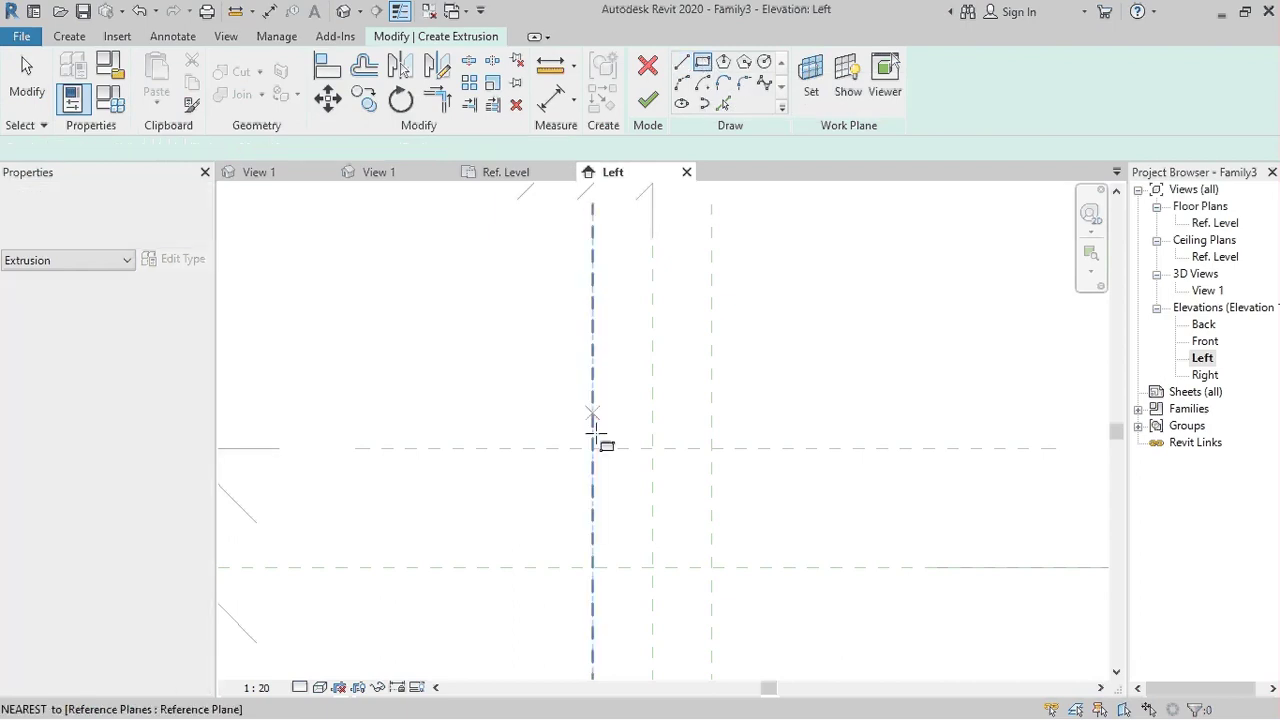
left_click(592, 448)
left_click(711, 567)
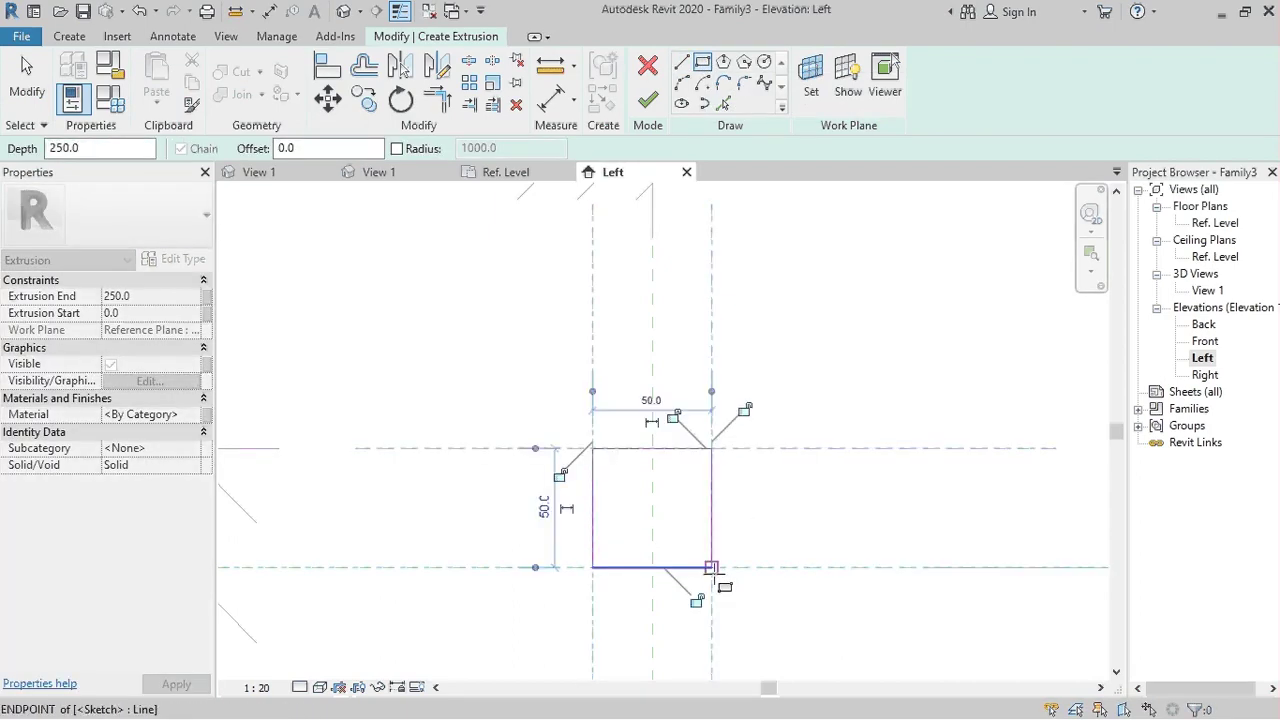
key("Escape")
key("Escape")
scroll(629, 474, "up", 1)
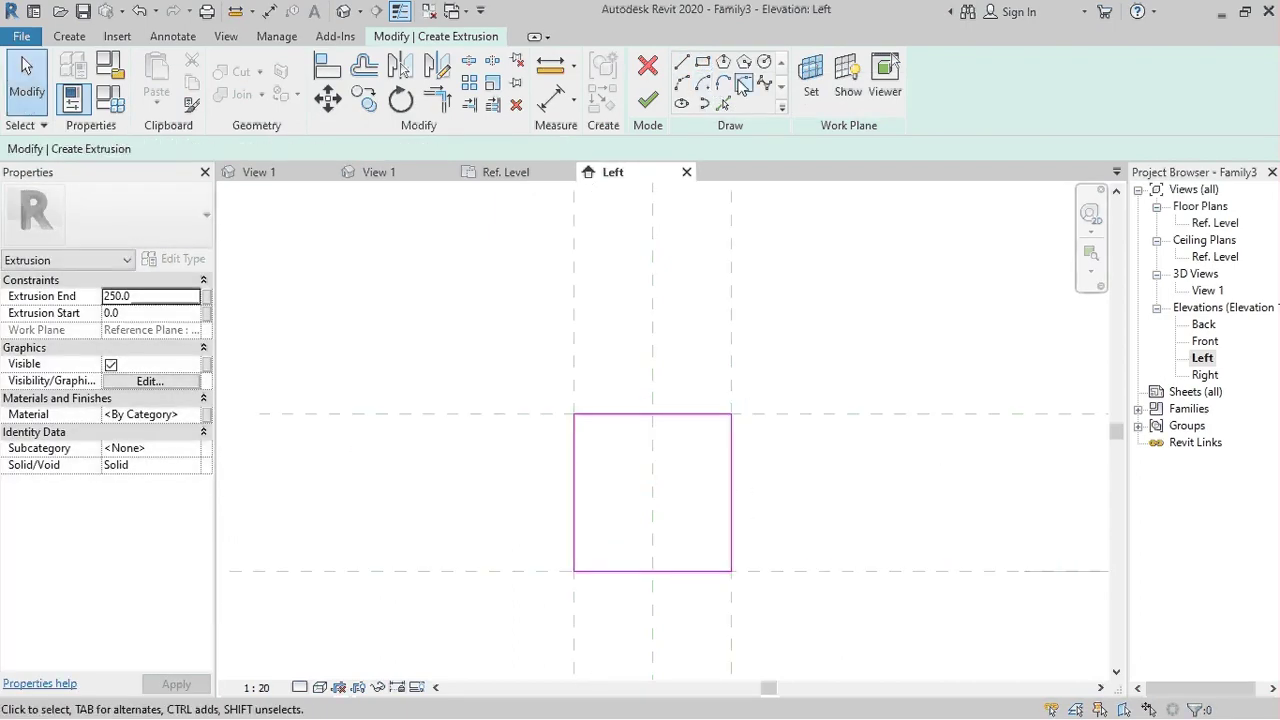
Round the top-left corner of the profile with a radius 10 fillet arc
left_click(744, 83)
left_click(576, 457)
left_click(619, 413)
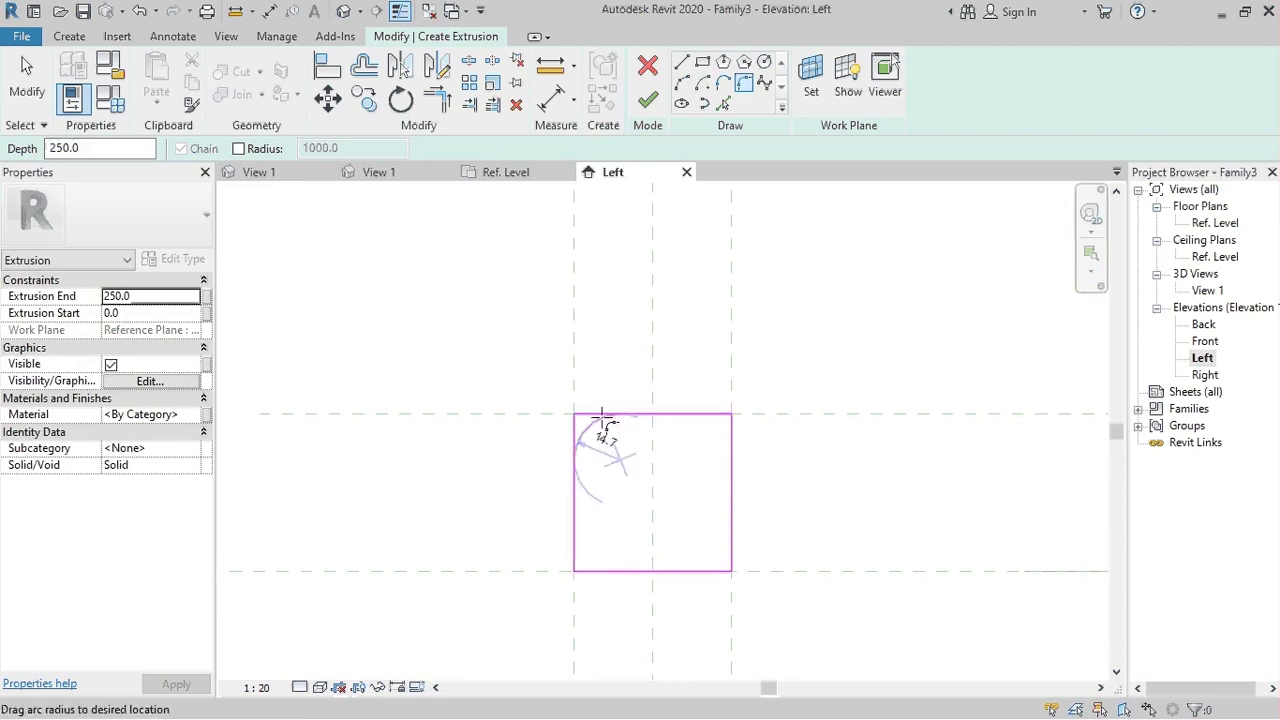
scroll(600, 420, "up", 2)
scroll(585, 425, "up", 1)
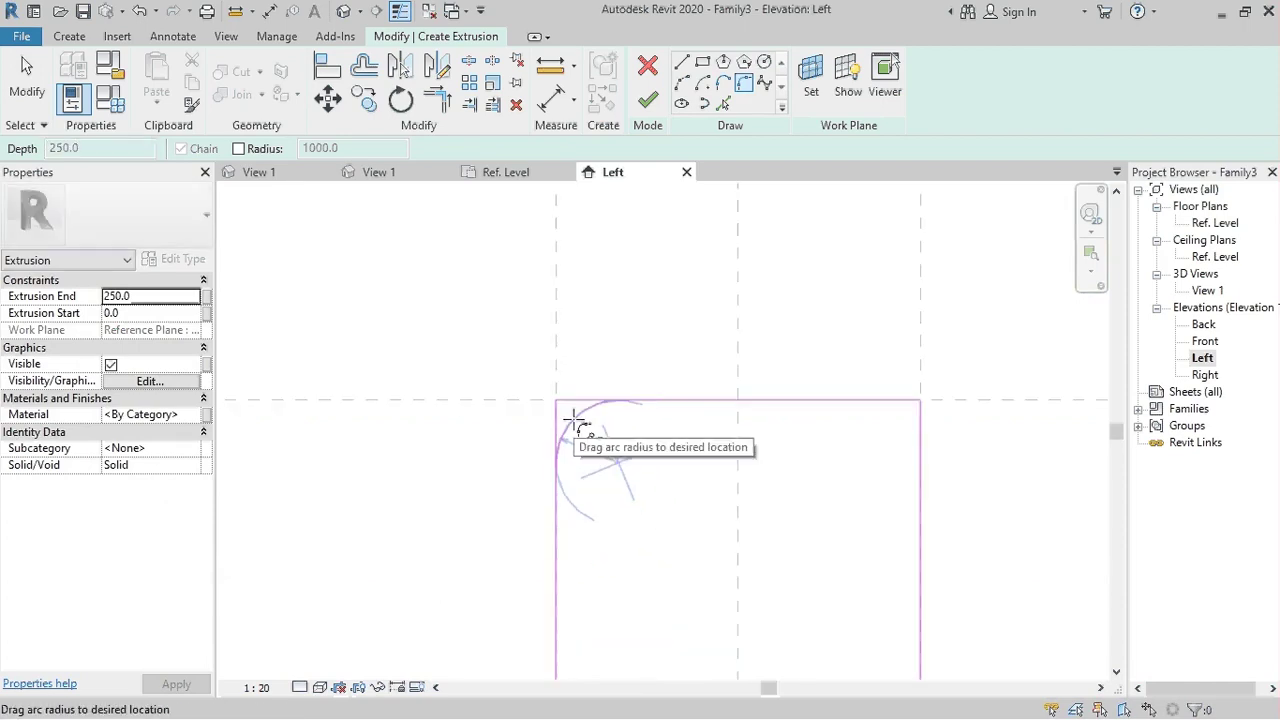
left_click(584, 428)
left_click(593, 434)
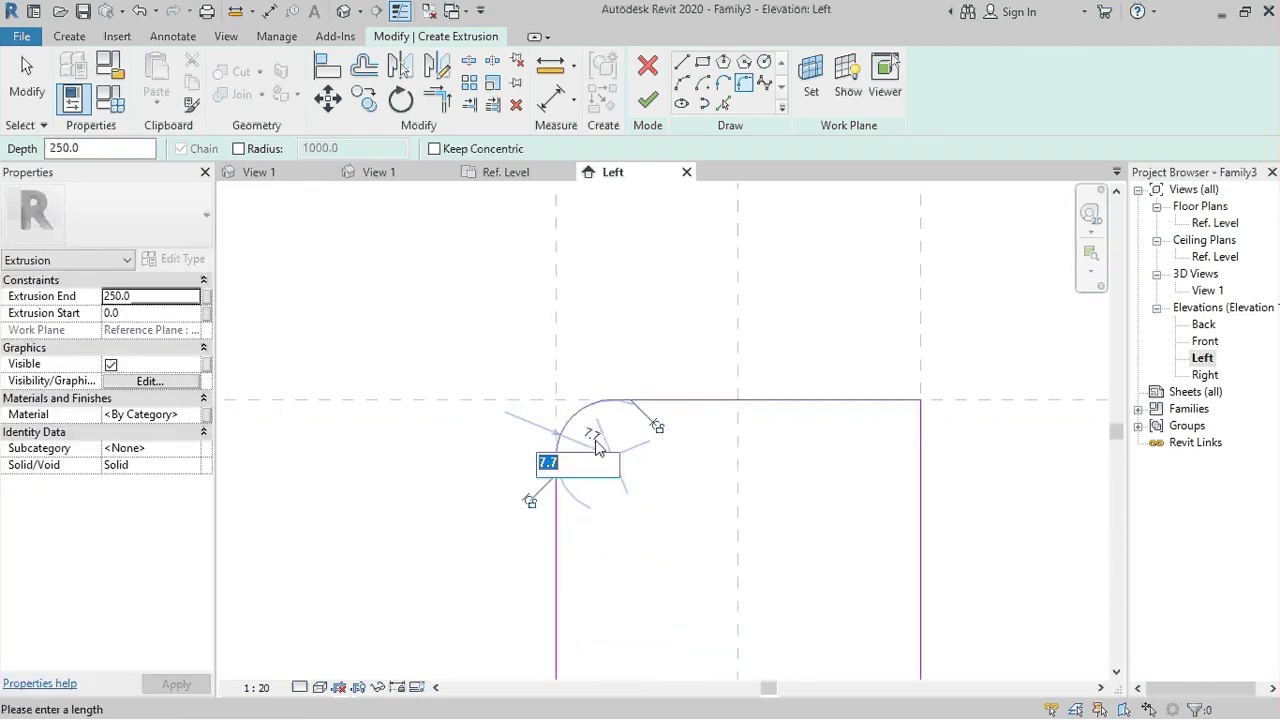
type("10")
key("Return")
Round the bottom-left corner of the profile with a radius 10 fillet arc
scroll(540, 329, "down", 2)
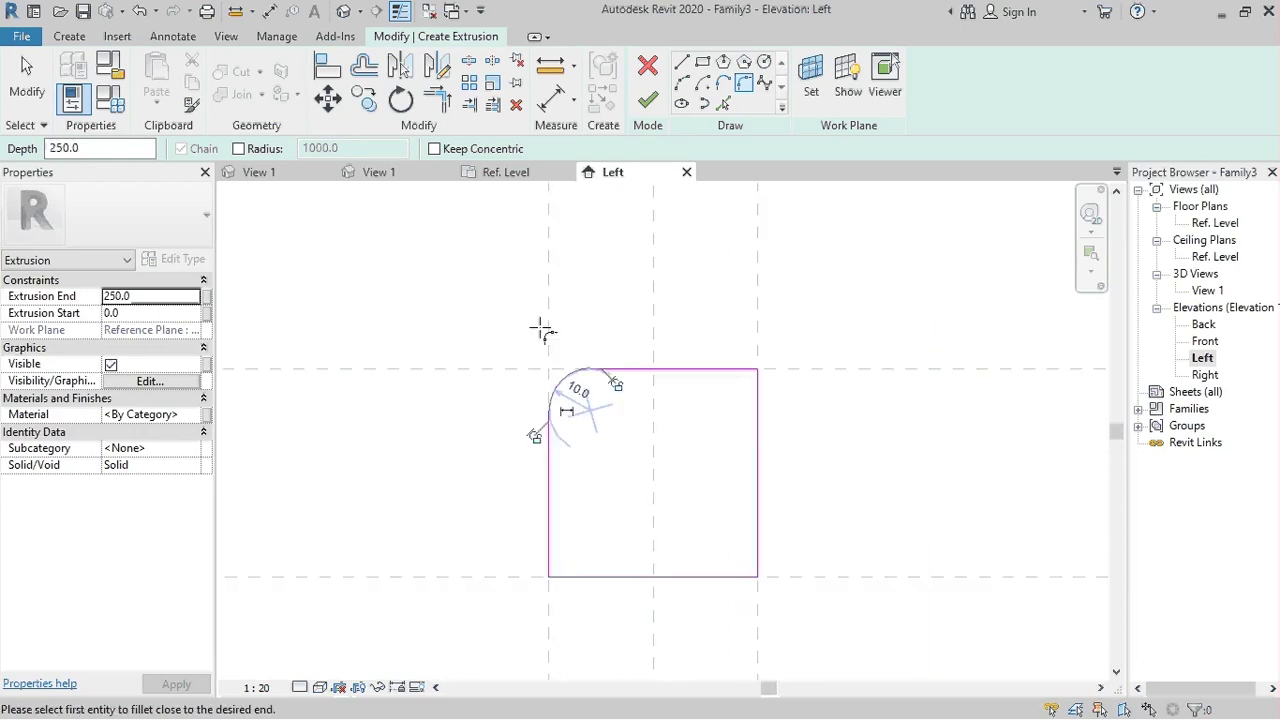
left_click(551, 529)
left_click(571, 577)
left_click(597, 551)
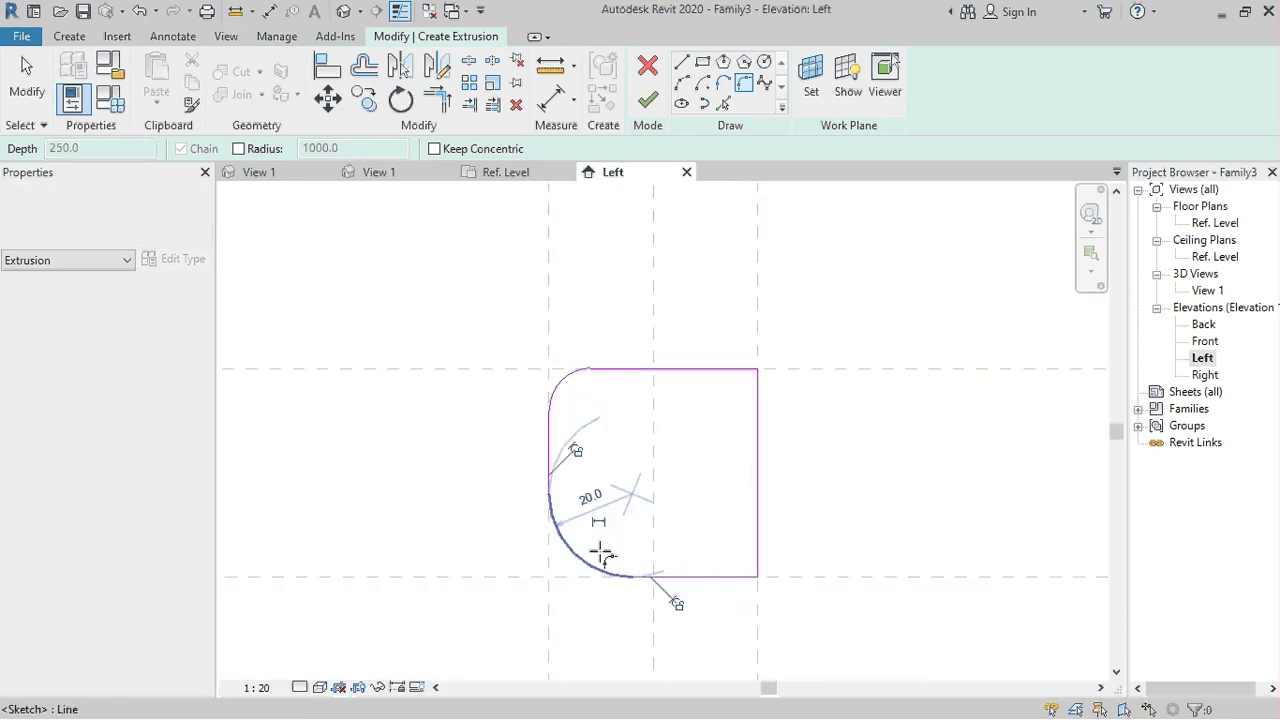
scroll(600, 532, "up", 2)
left_click(606, 495)
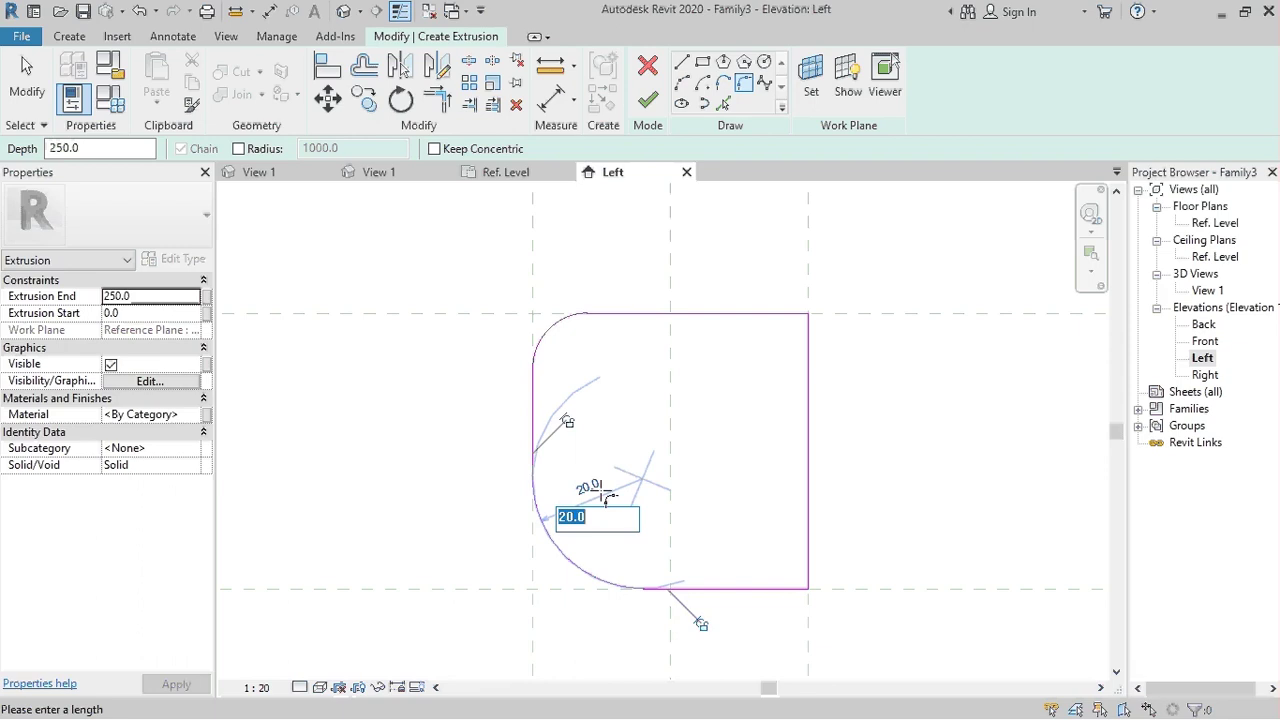
type("10")
key("Return")
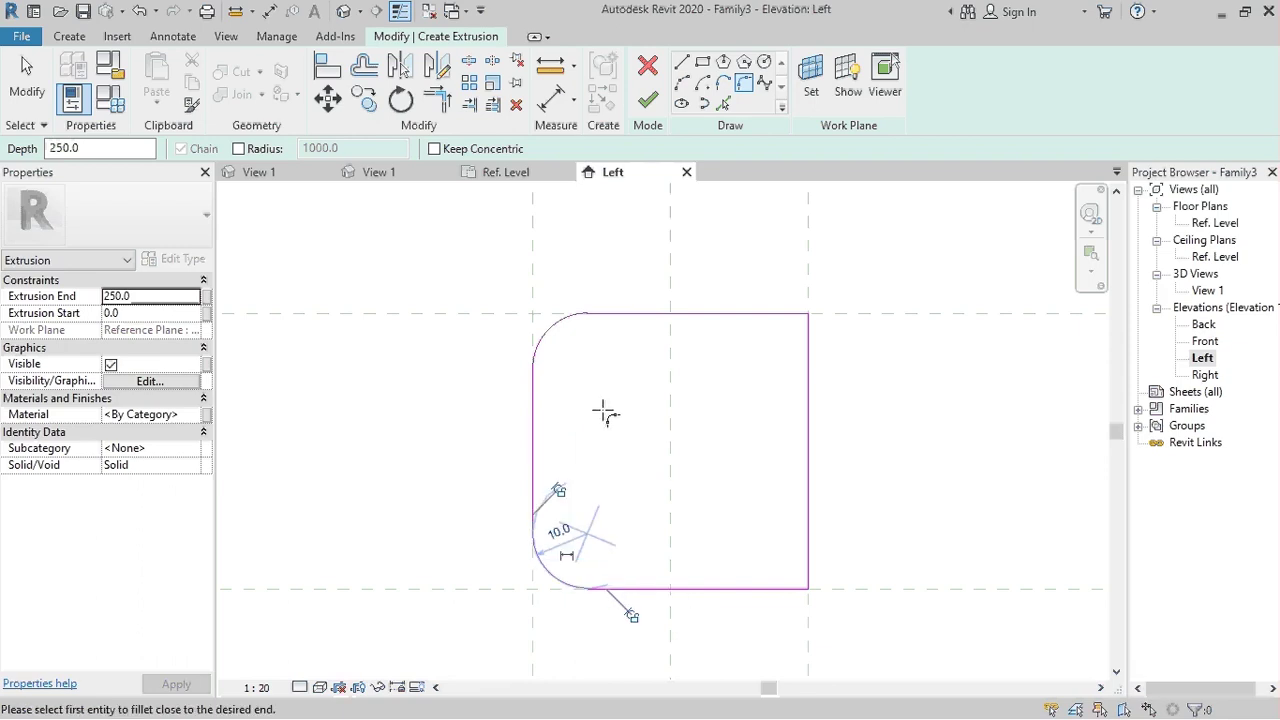
key("Escape")
key("Escape")
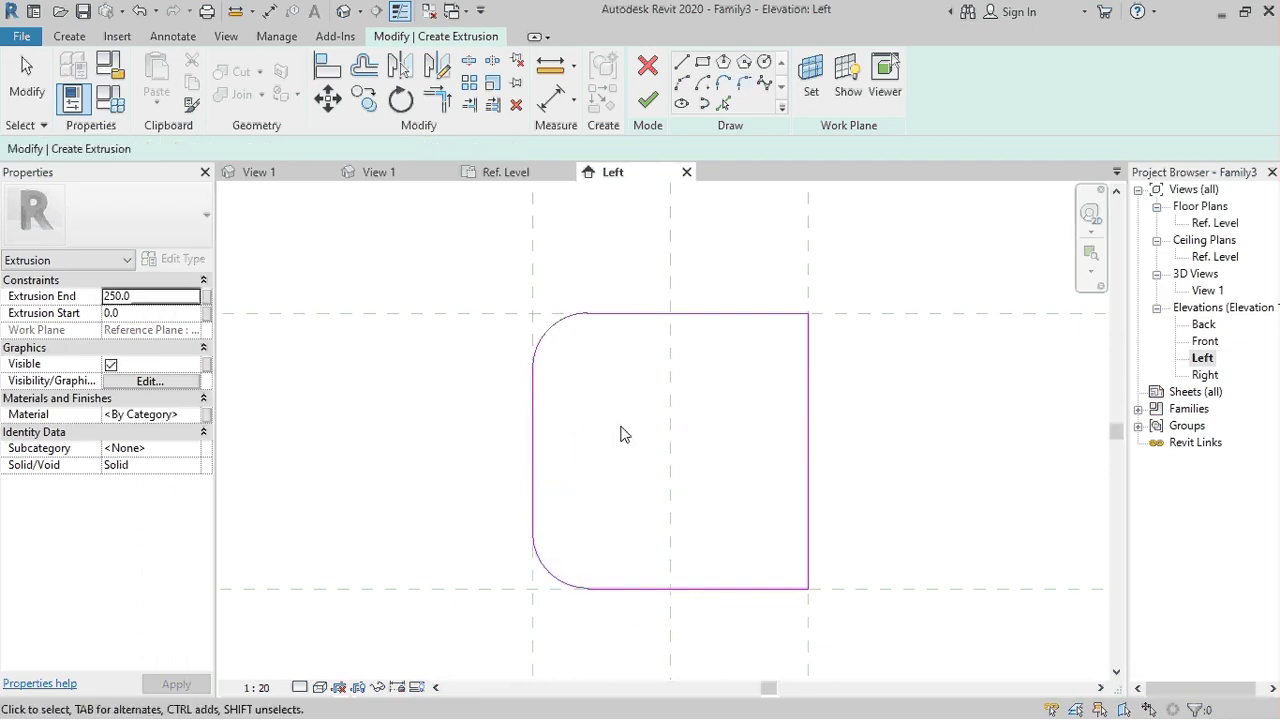
scroll(620, 431, "down", 2)
key("o")
key("f")
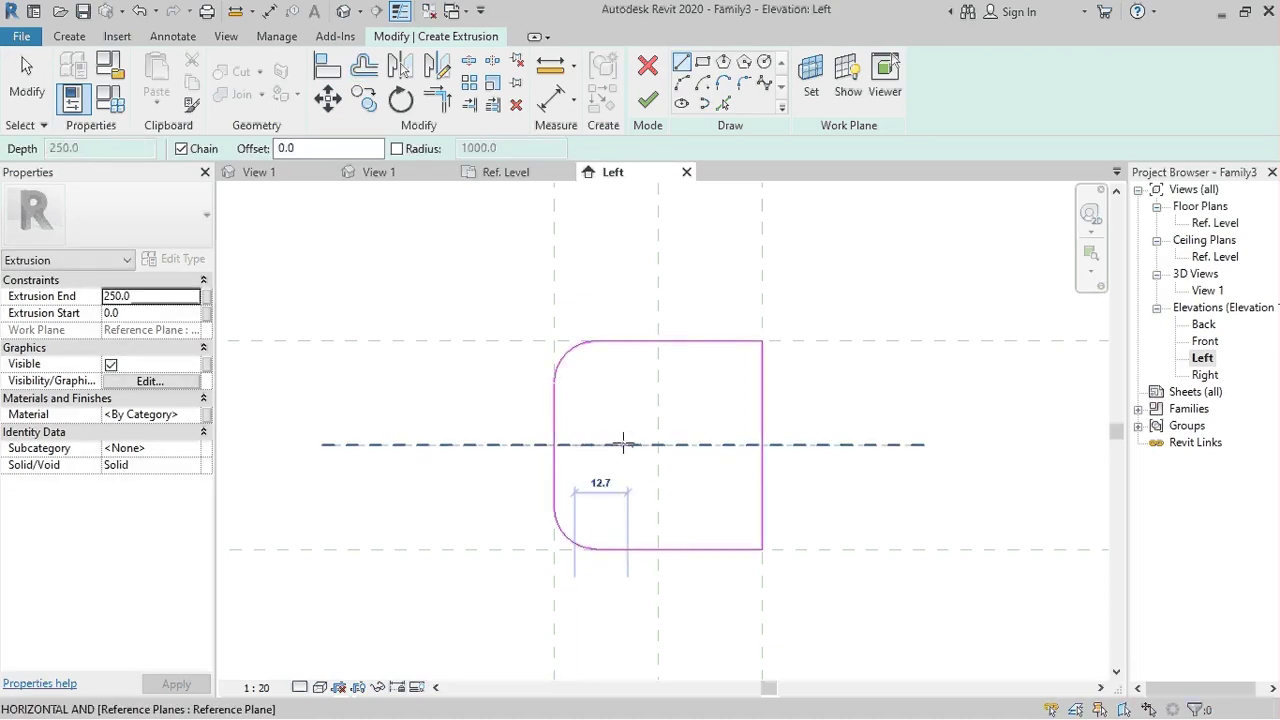
Offset the short sketch line by 2.5
key("Escape")
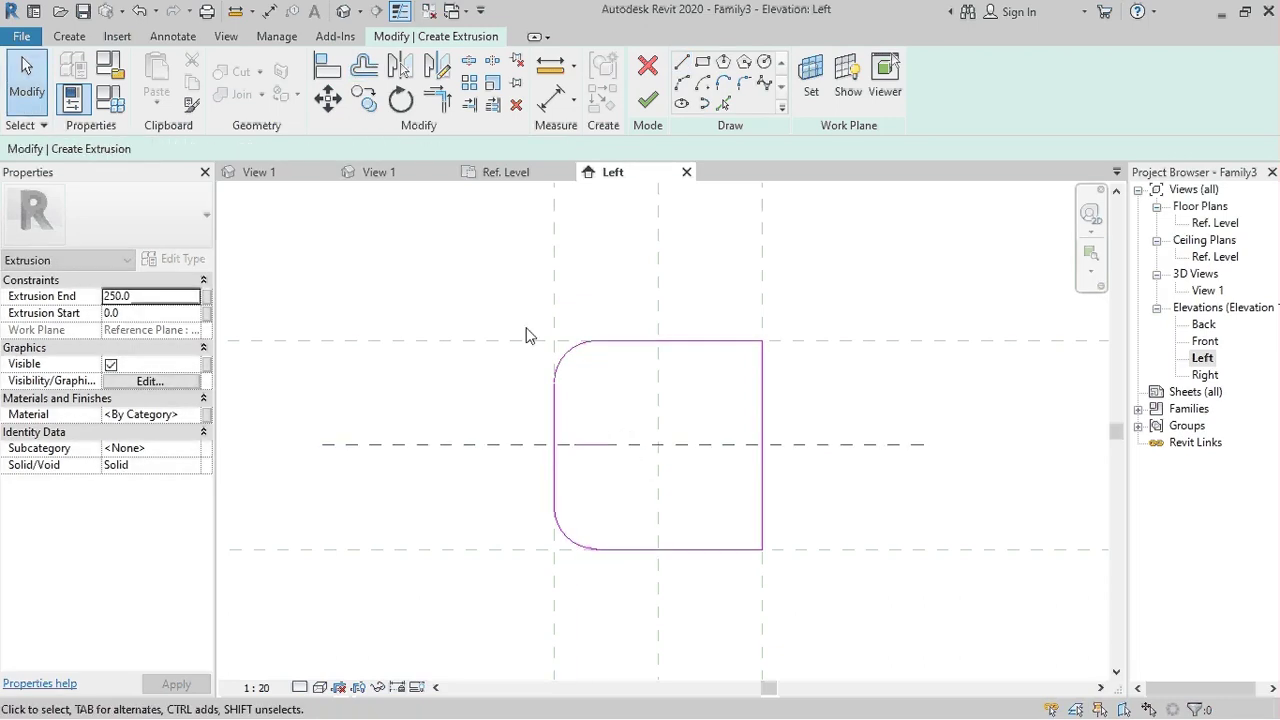
left_click(364, 66)
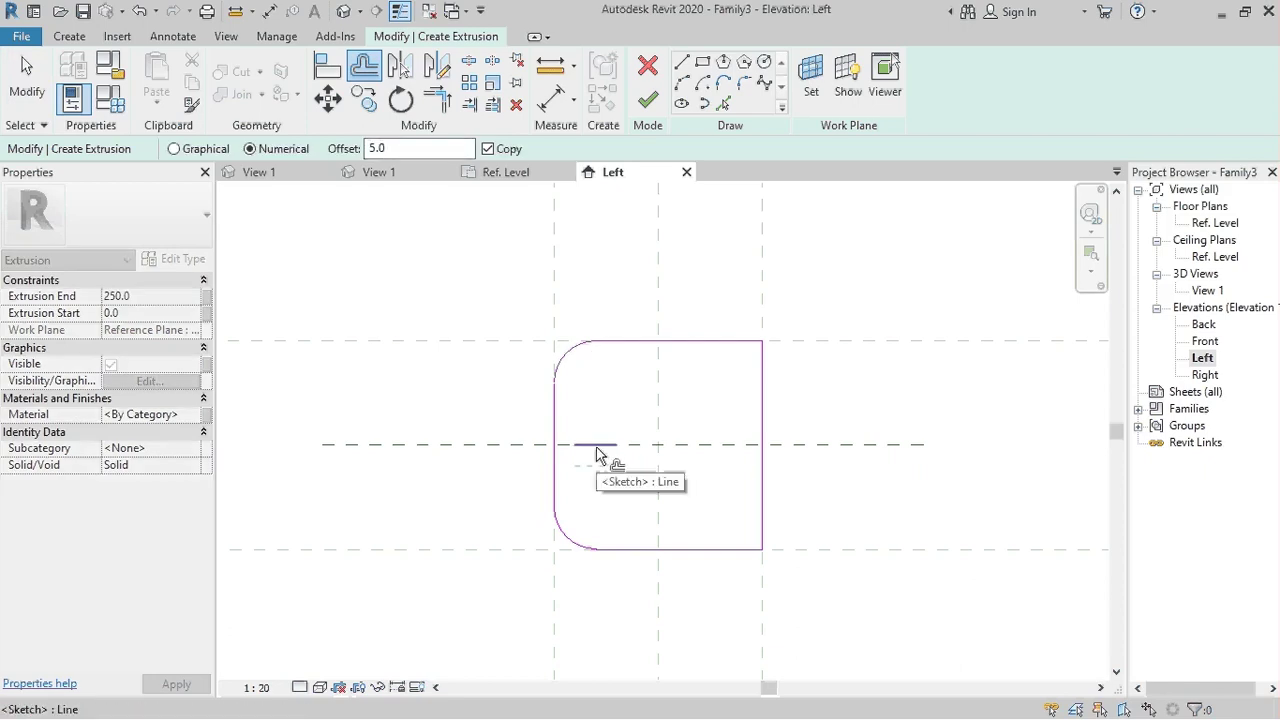
double_click(380, 148)
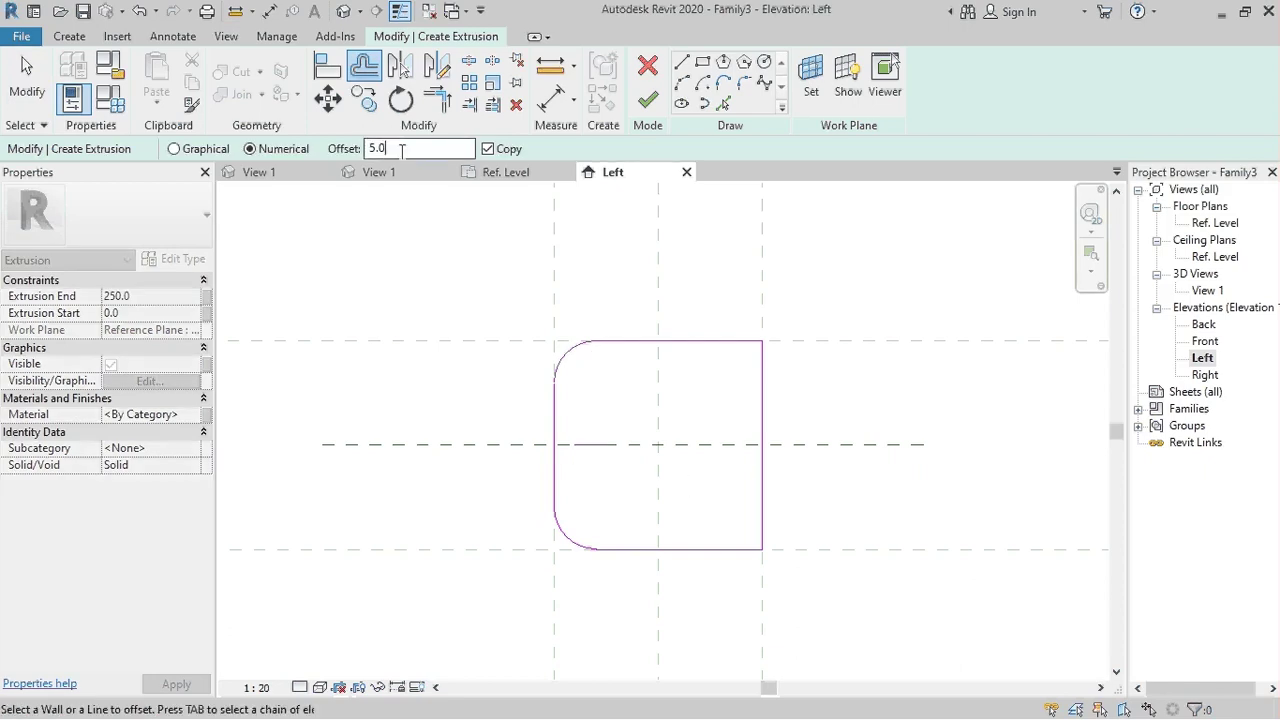
type("2.5")
left_click(607, 449)
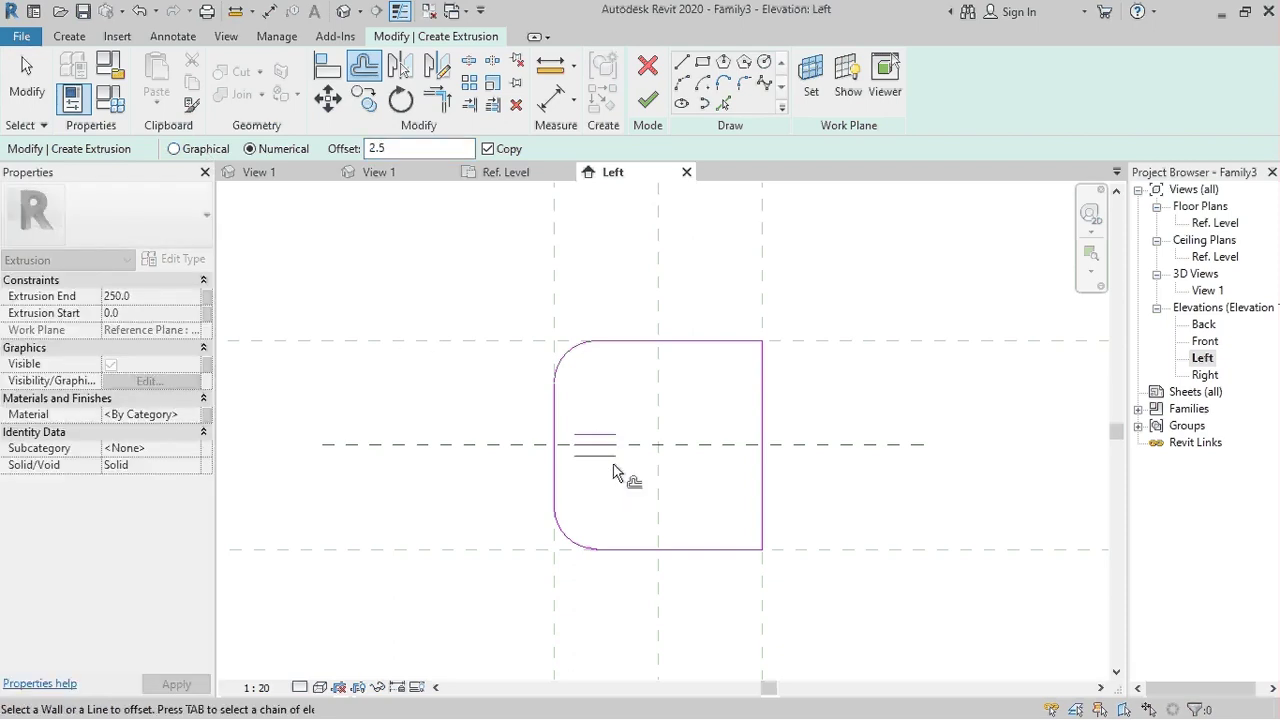
scroll(609, 450, "up", 4)
key("Escape")
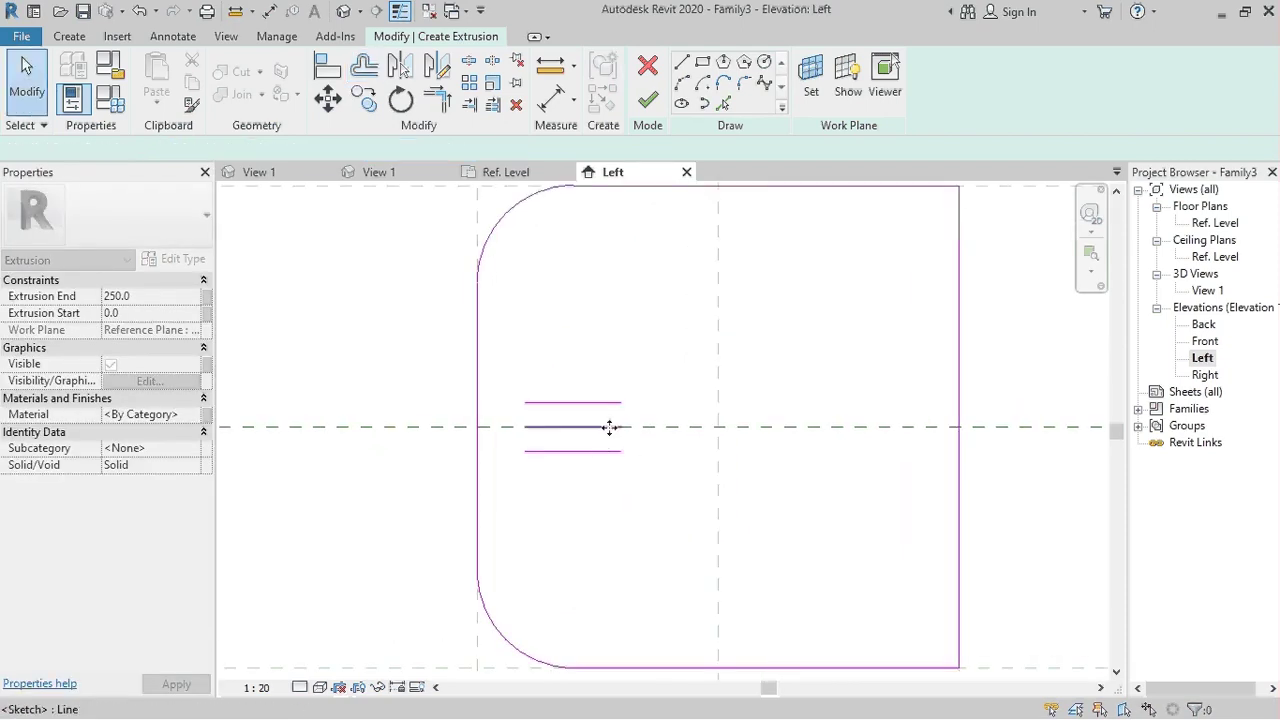
Copy the short and vertical lines to close the small rectangle on the centre plane
left_click(615, 403)
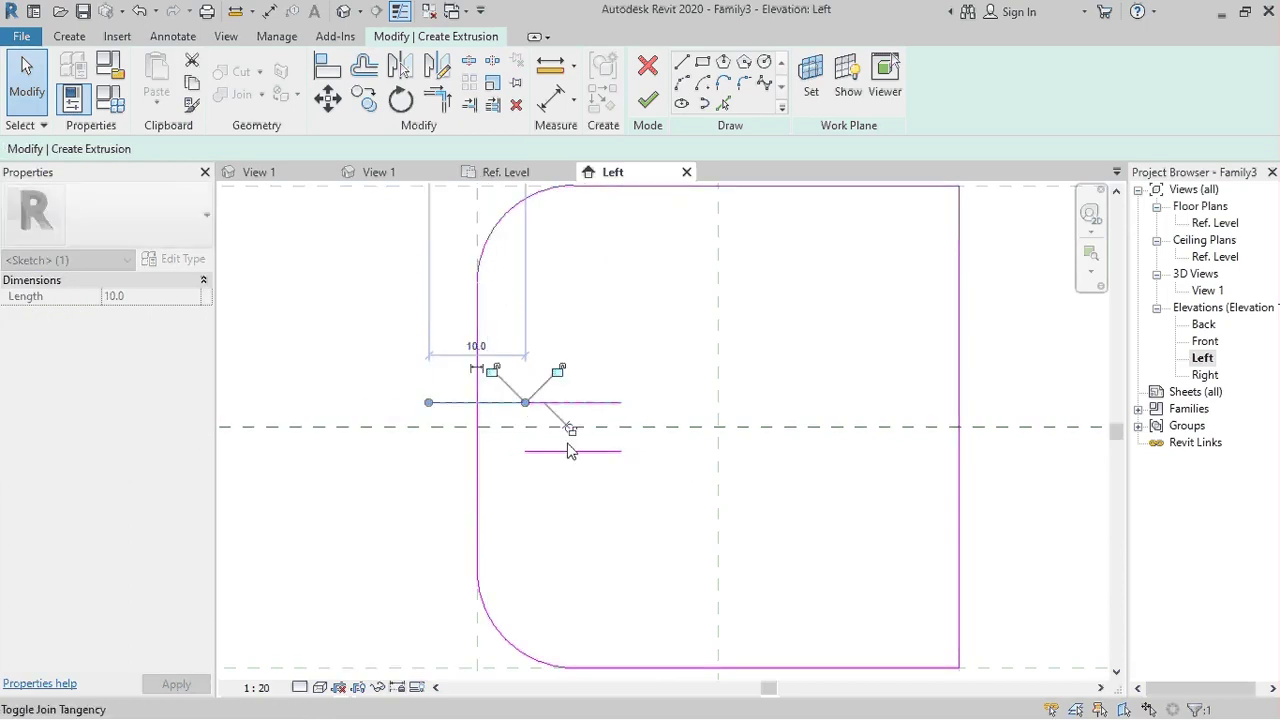
mouse_move(528, 405)
left_mouse_down("ctrl")
mouse_move(431, 403)
mouse_move(590, 422)
left_mouse_up("ctrl")
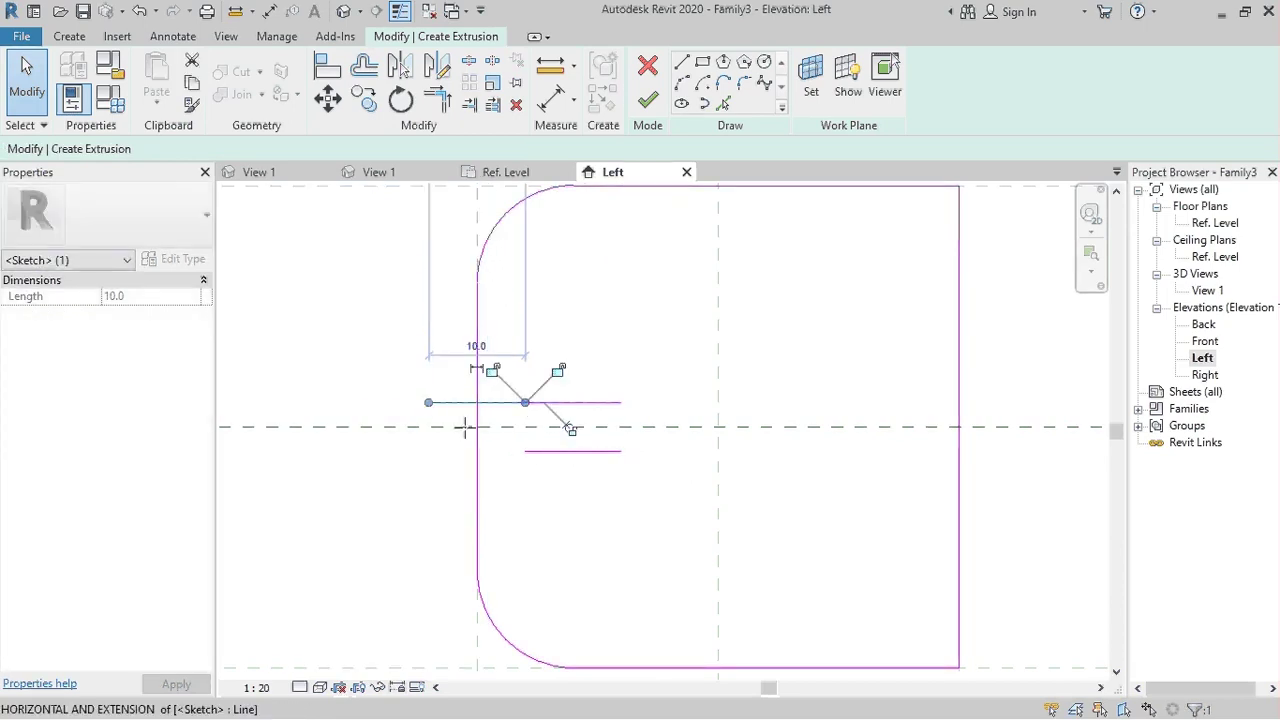
left_click(527, 451)
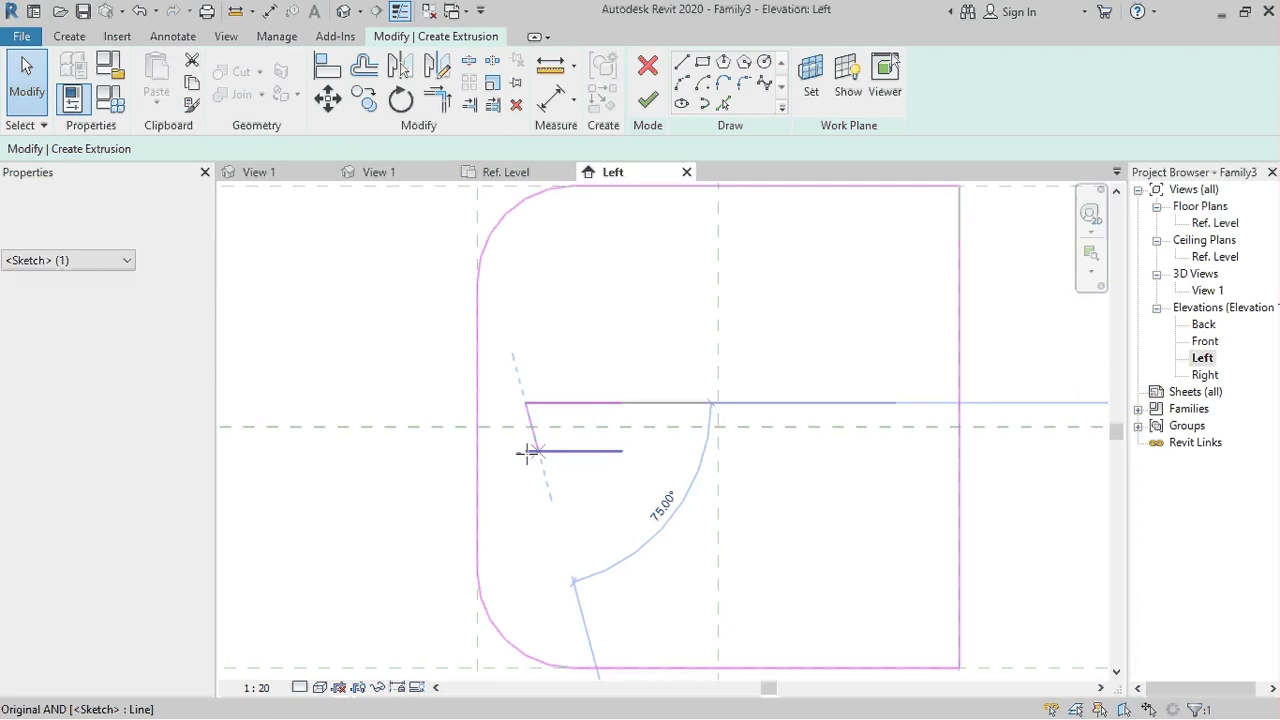
key("c")
key("o")
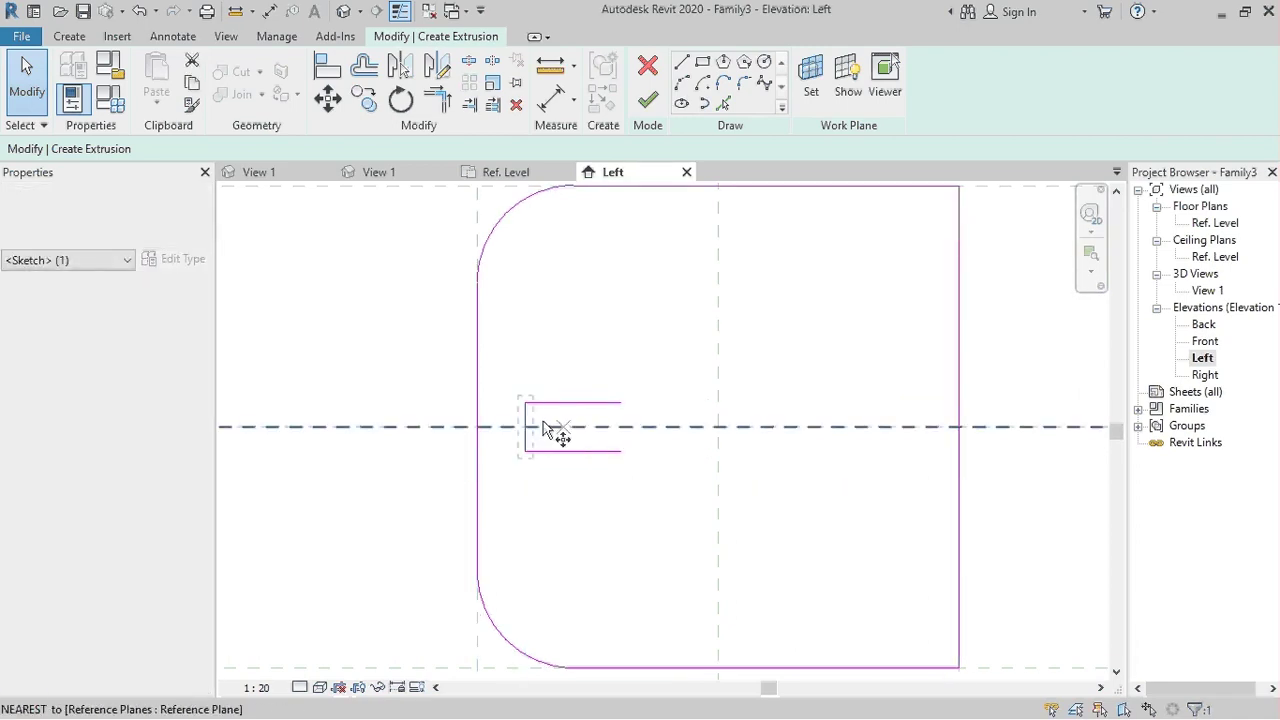
left_click(525, 402)
left_click(621, 402)
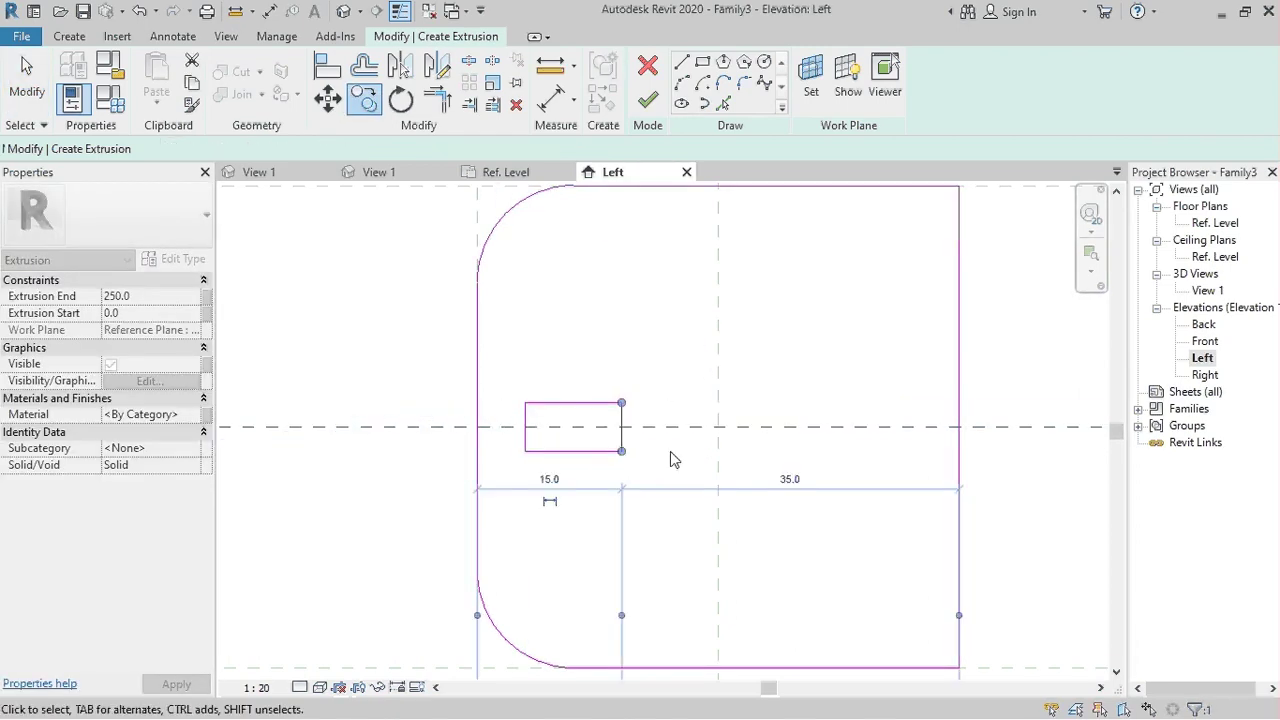
left_click(662, 453)
scroll(536, 425, "down", 2)
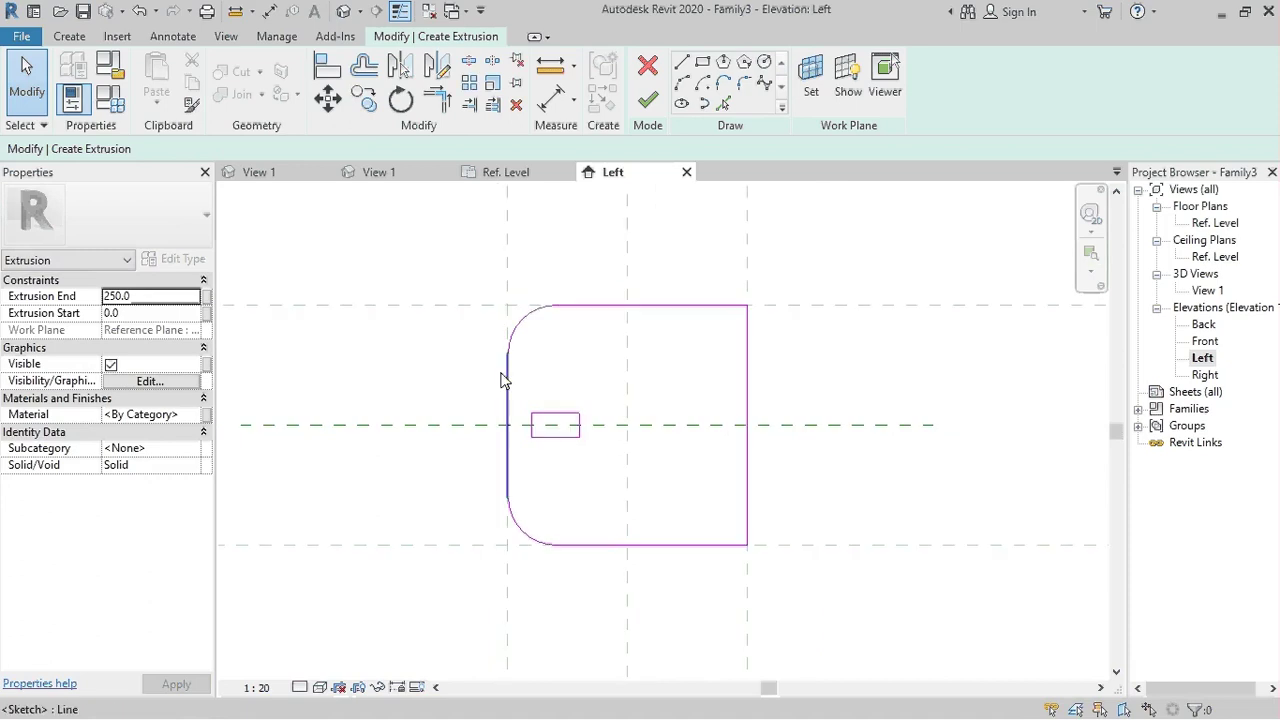
Mirror a copy of the small rectangle across the vertical centre plane
left_click_drag(451, 352, 615, 469)
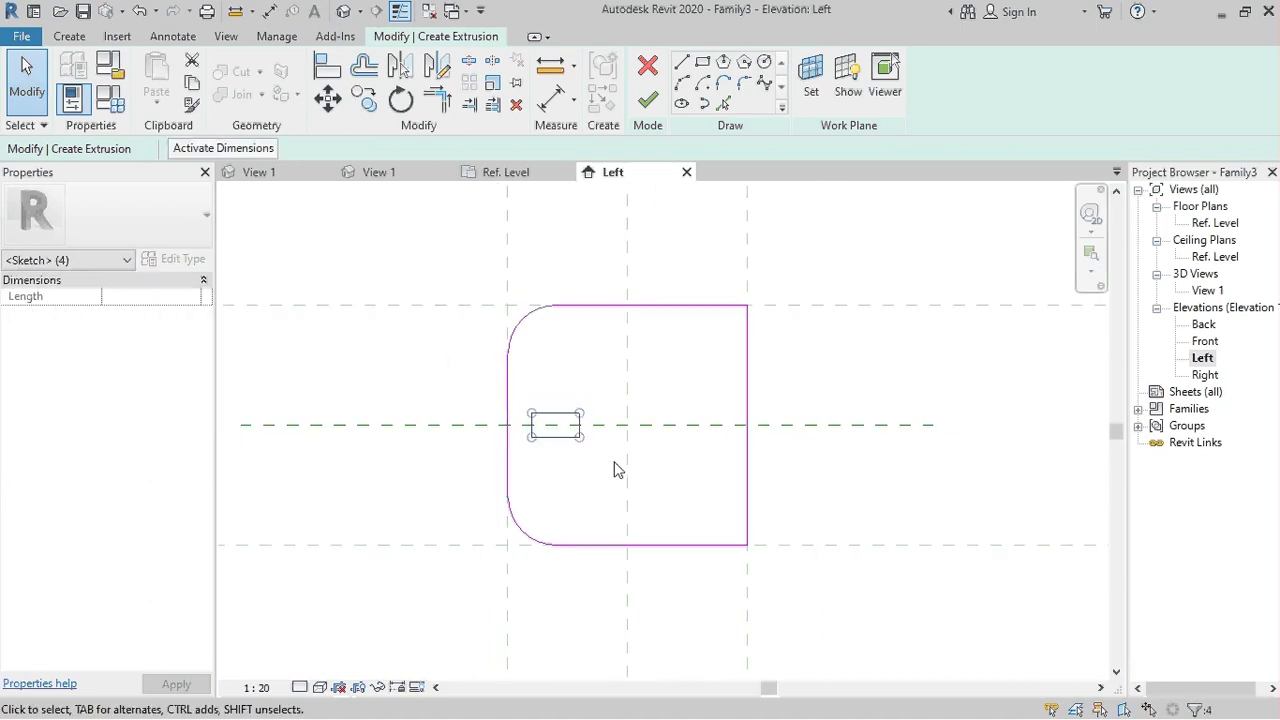
left_click(565, 440)
left_click_drag(434, 376, 642, 463)
key("m")
key("m")
left_click(628, 443)
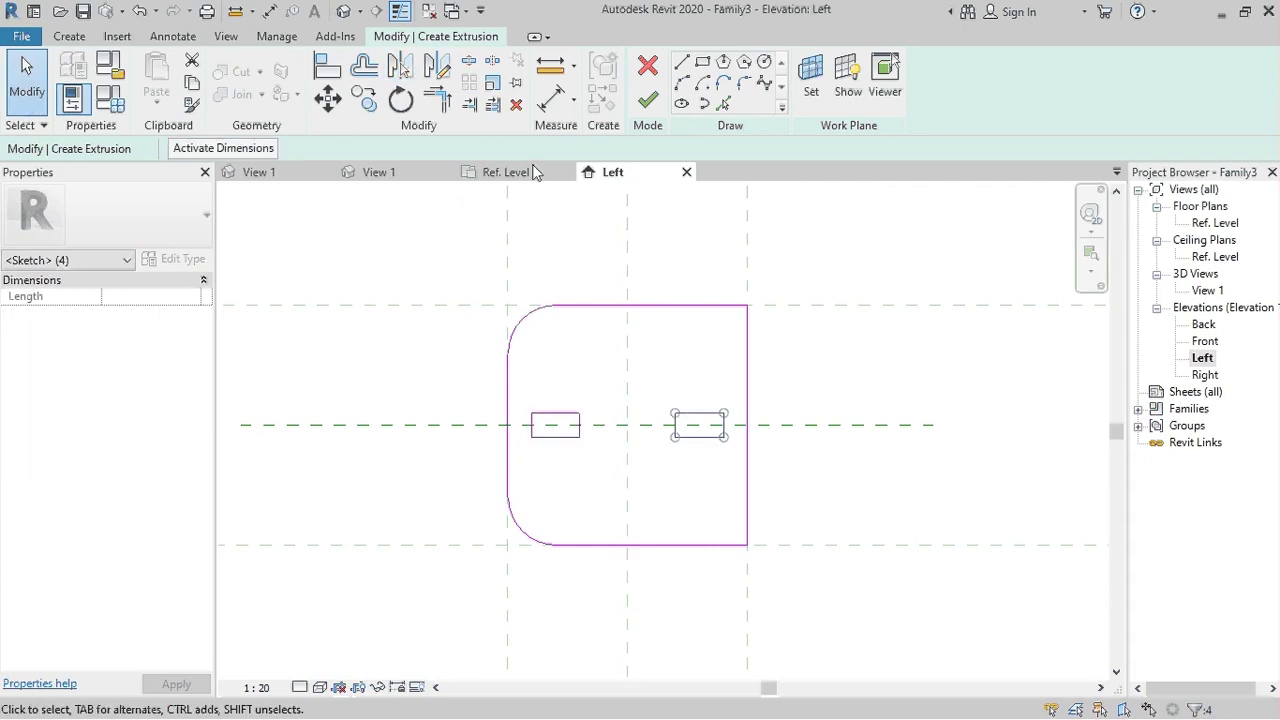
Move the mirrored rectangle up and mirror a copy below the horizontal centre plane
left_click(331, 110)
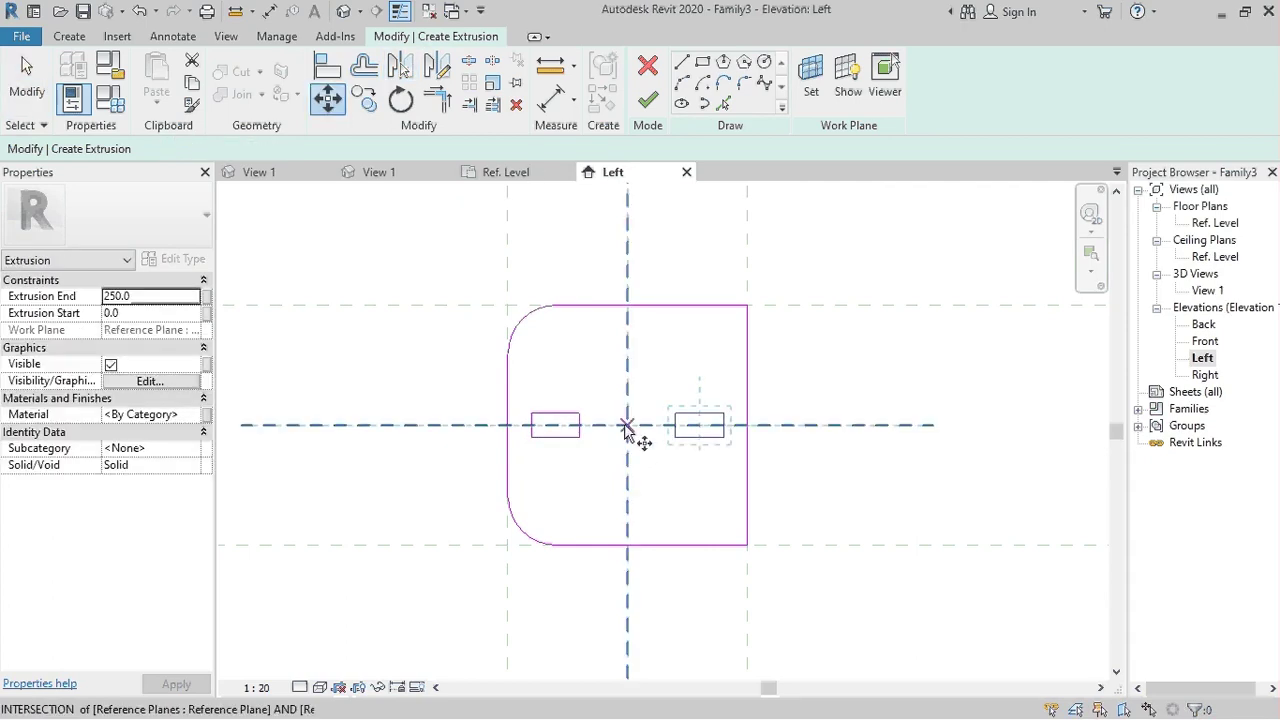
left_click(627, 425)
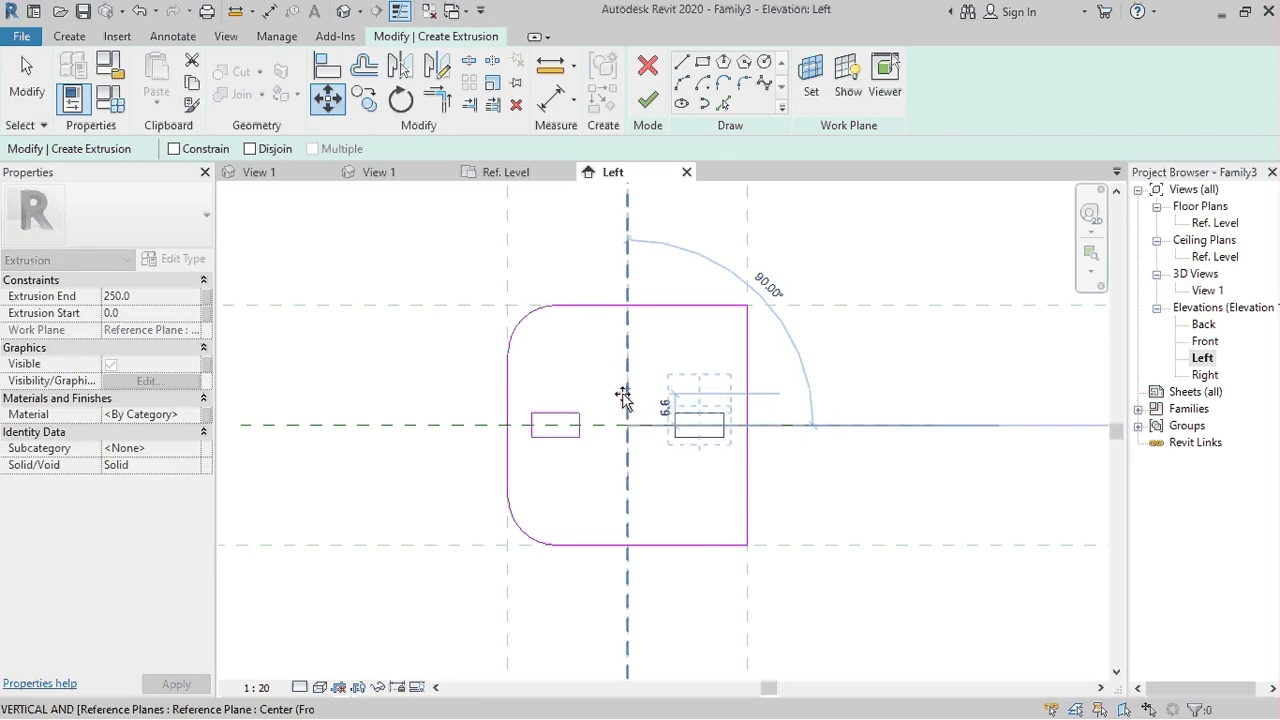
left_click(626, 403)
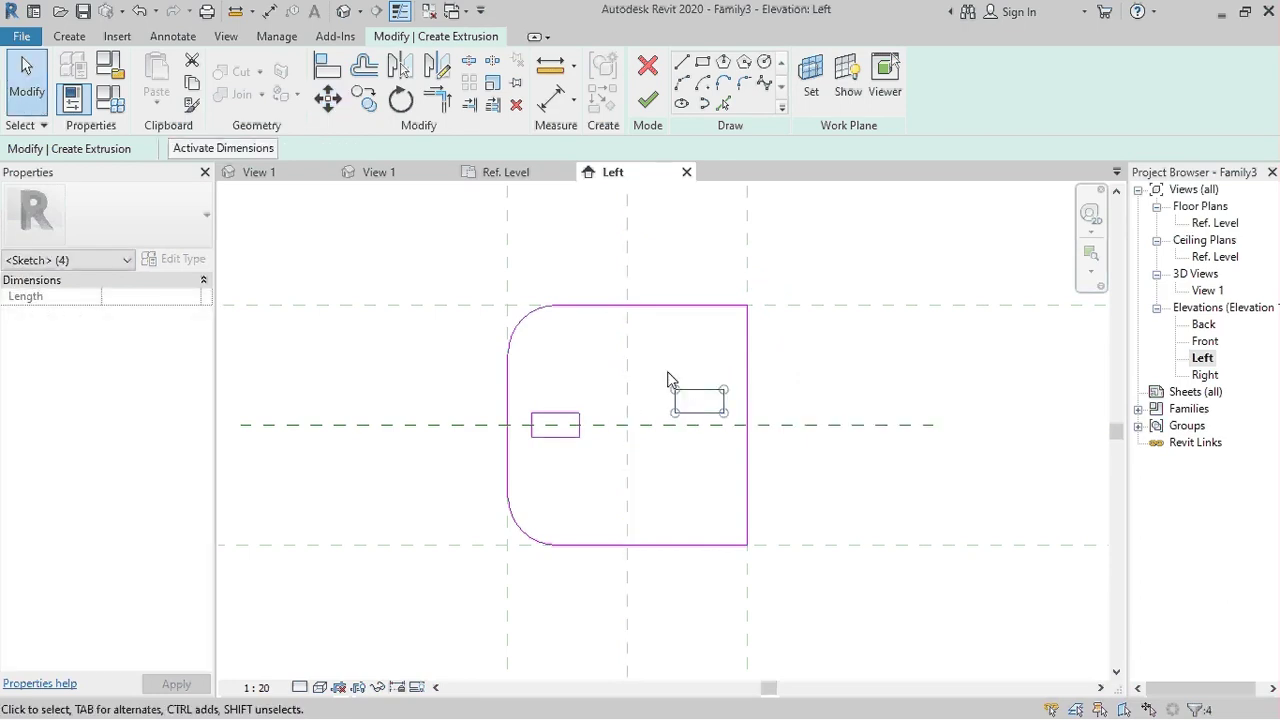
left_click_drag(651, 363, 742, 456)
key("ctrl+z")
key("m")
key("m")
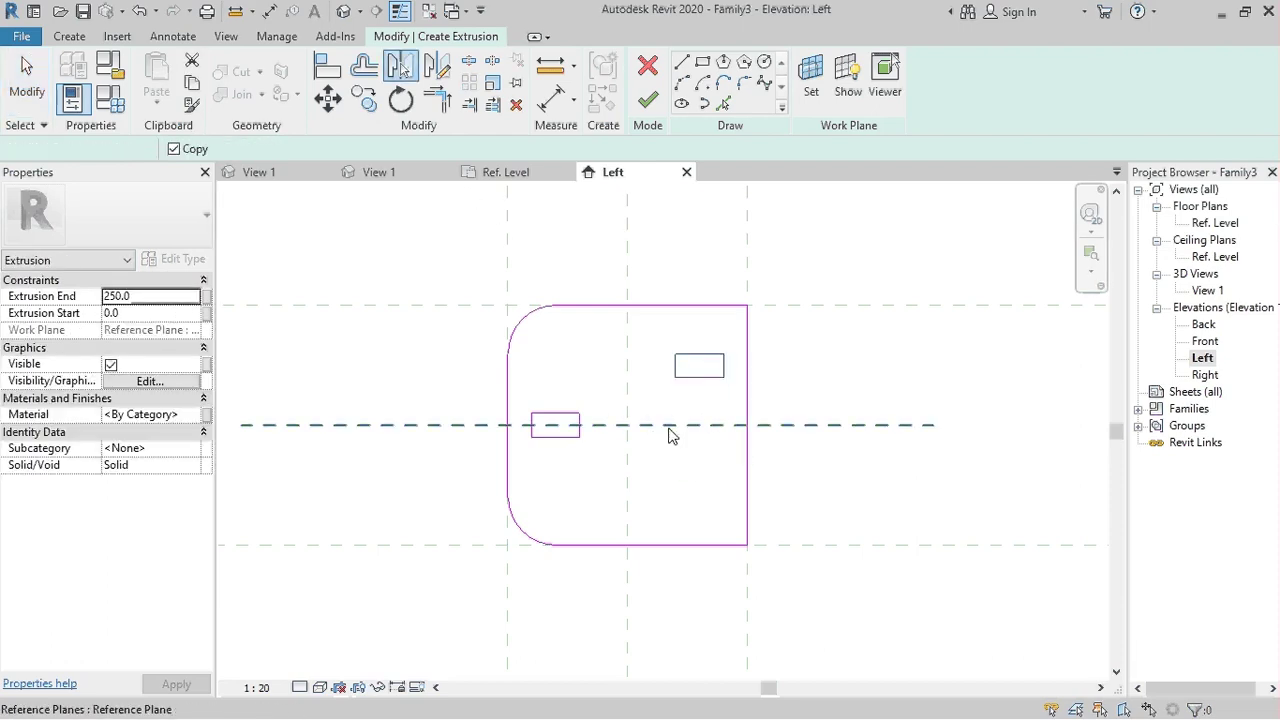
left_click(667, 430)
left_click(707, 393)
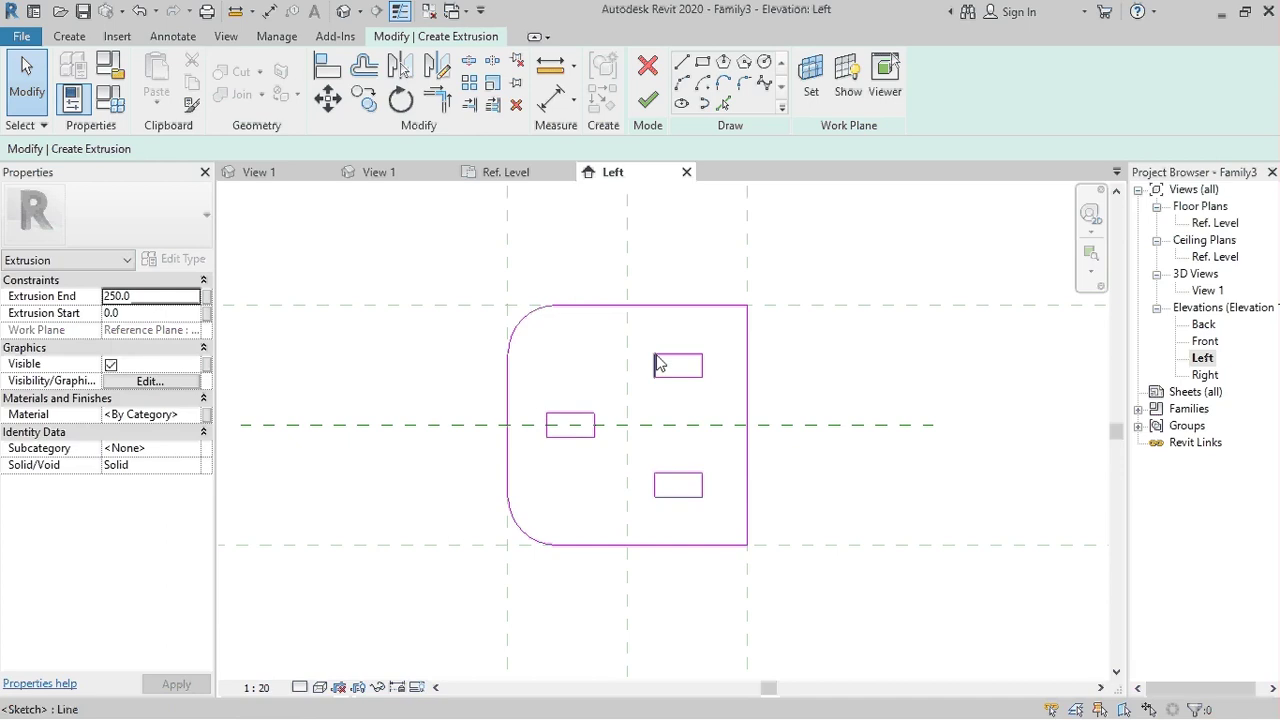
Rotate the upper right rectangle 90° so it stands upright
left_click_drag(647, 340, 713, 392)
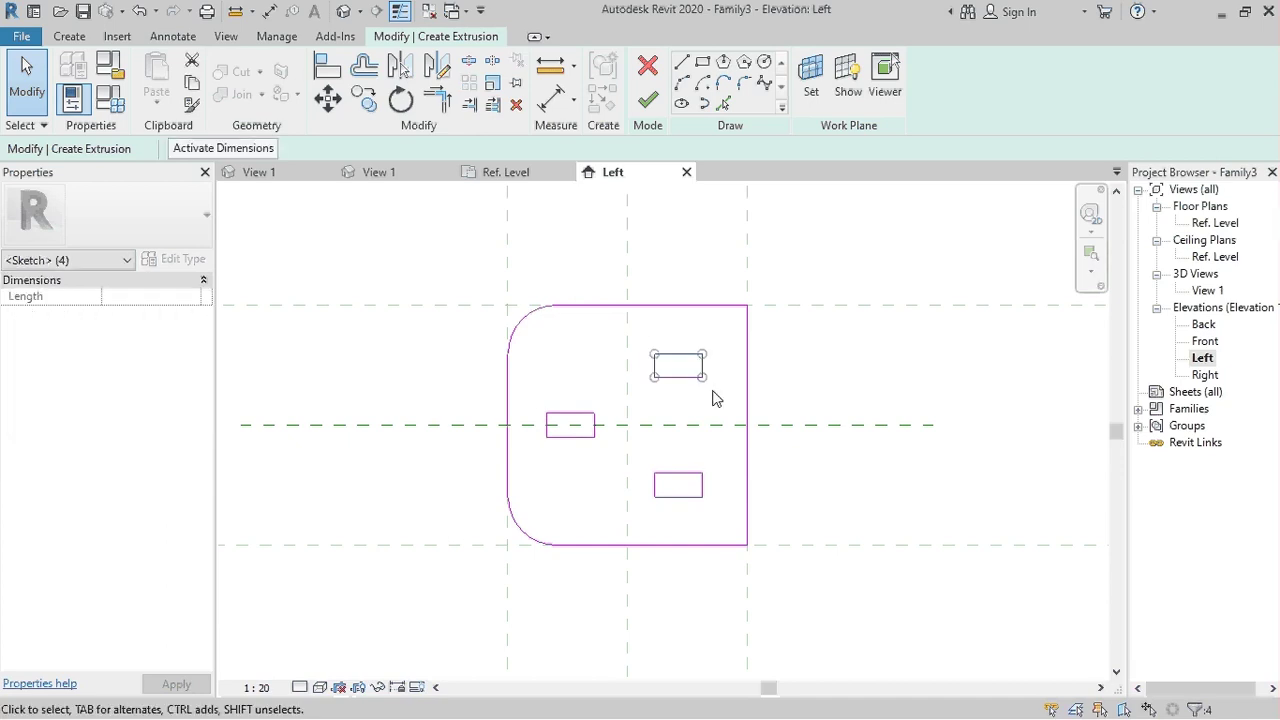
key("r")
key("o")
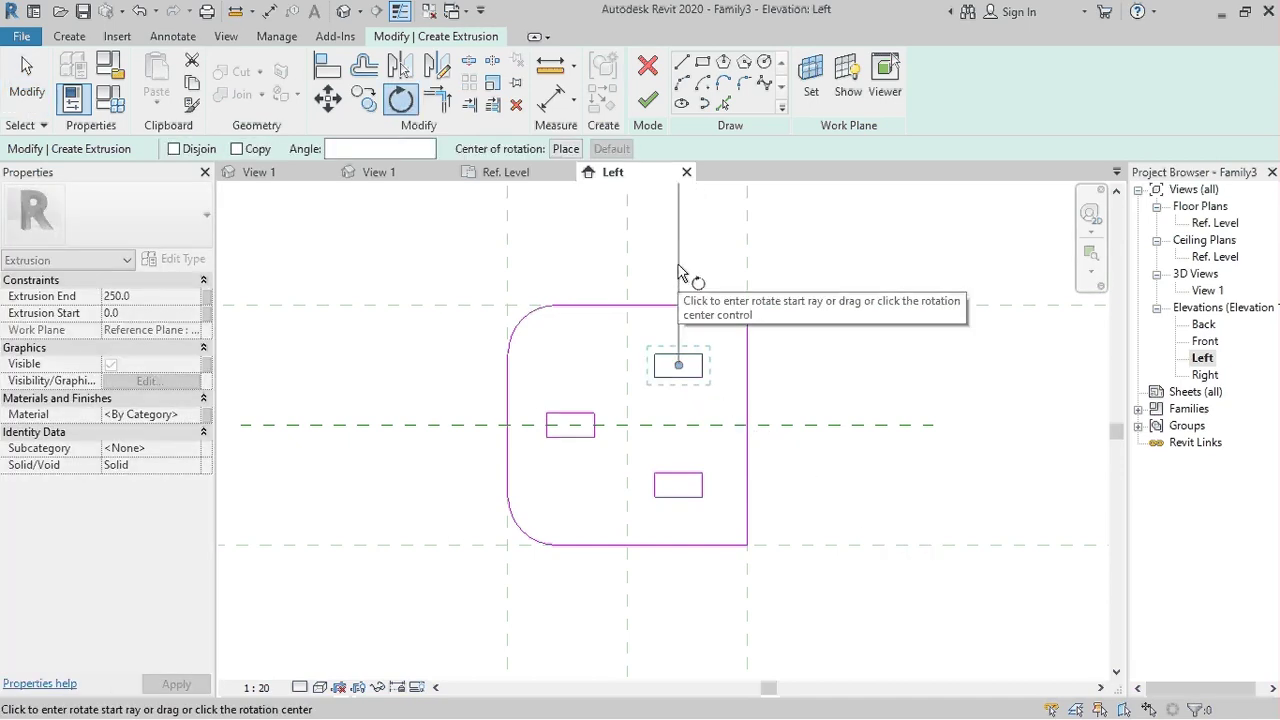
left_click(678, 200)
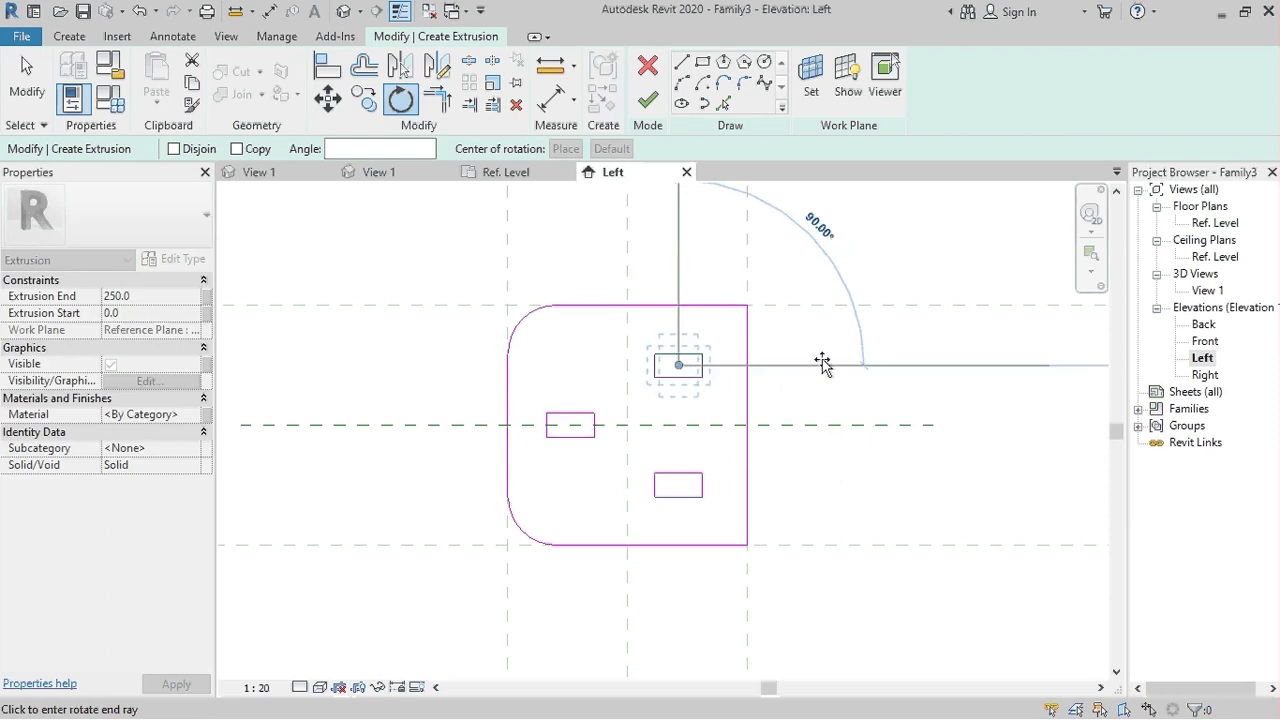
left_click(822, 362)
scroll(704, 373, "up", 3)
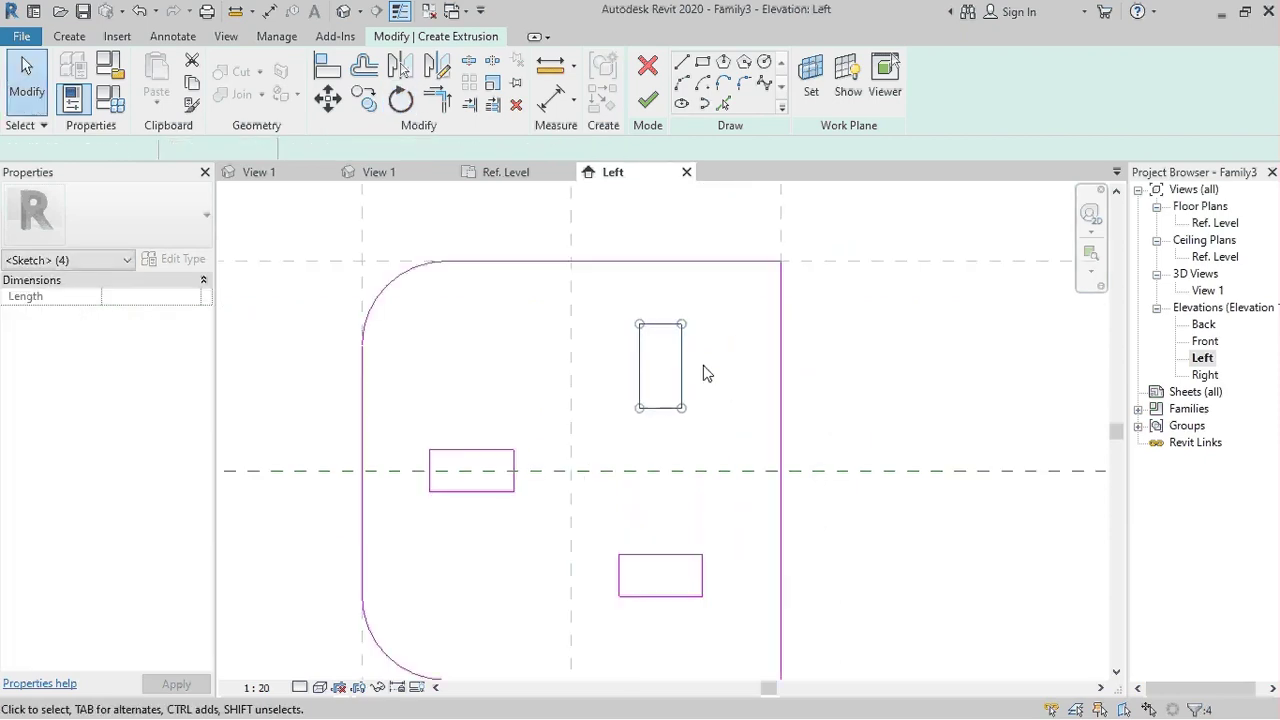
Delete the lower horizontal rectangle and mirror the upright slot below the centre plane
left_click_drag(600, 531, 726, 629)
key("Delete")
left_click_drag(605, 321, 727, 460)
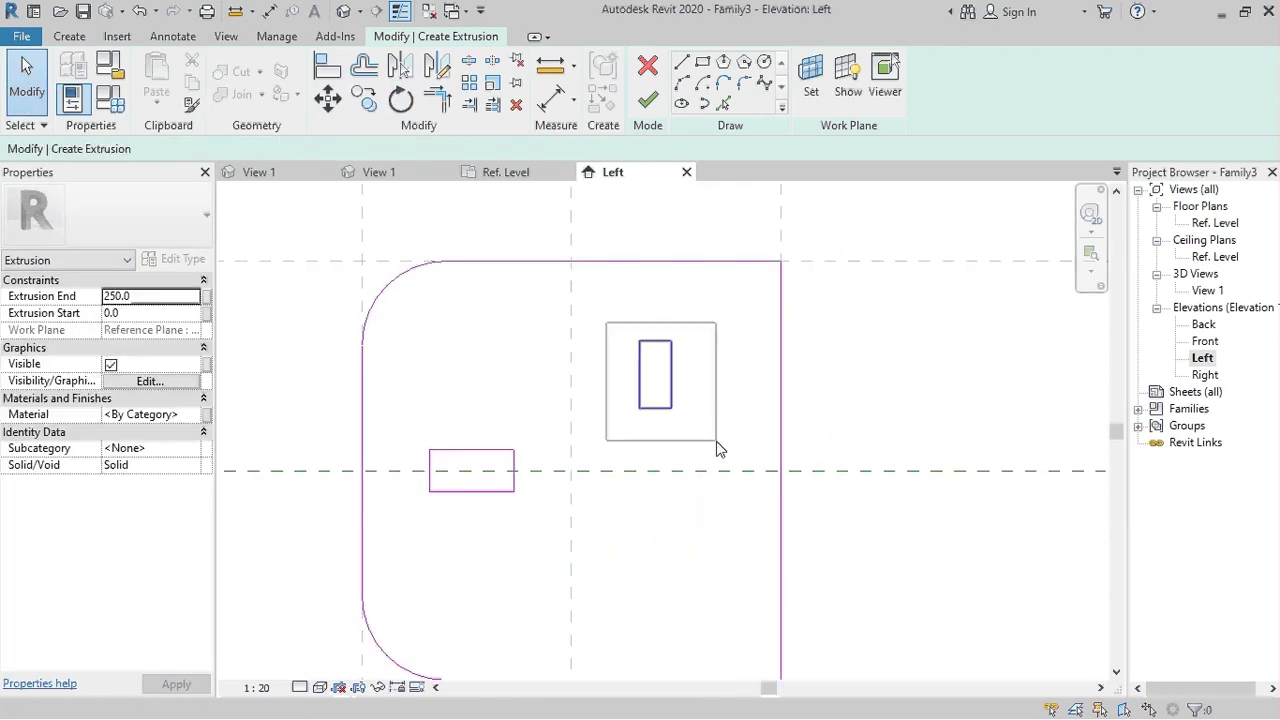
key("m")
key("m")
left_click(700, 472)
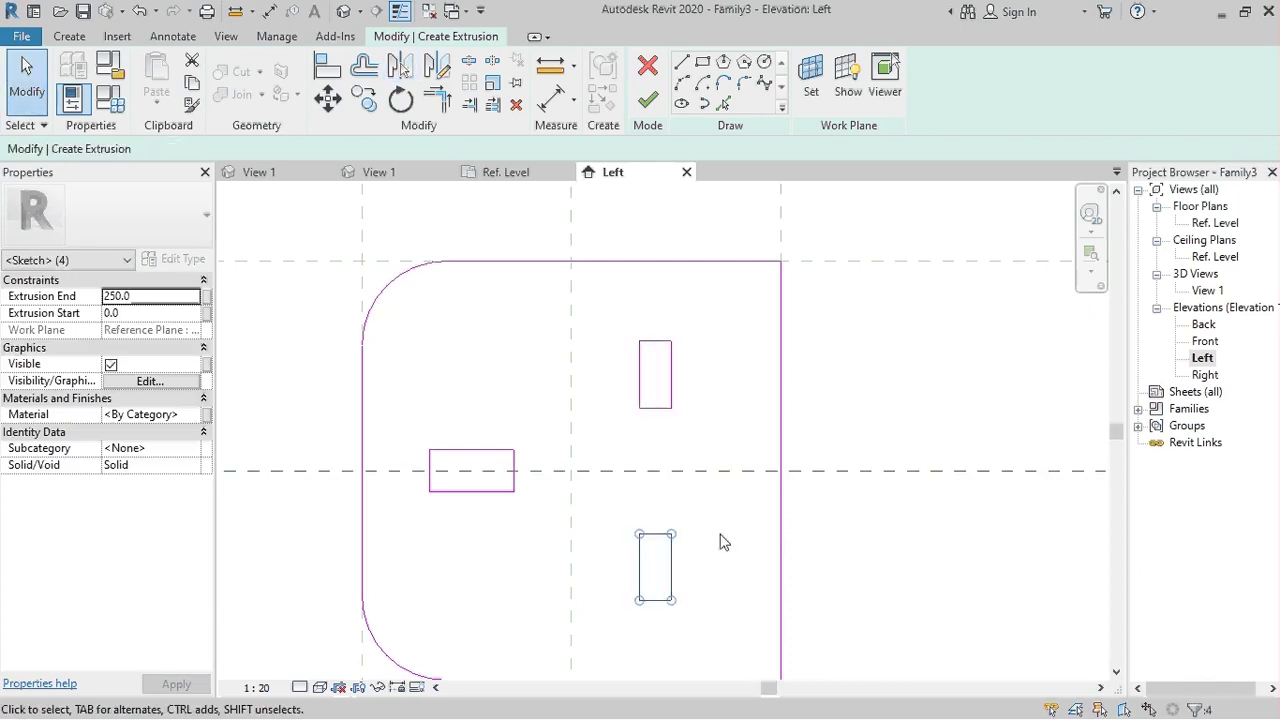
scroll(761, 513, "down", 2)
scroll(761, 513, "down", 1)
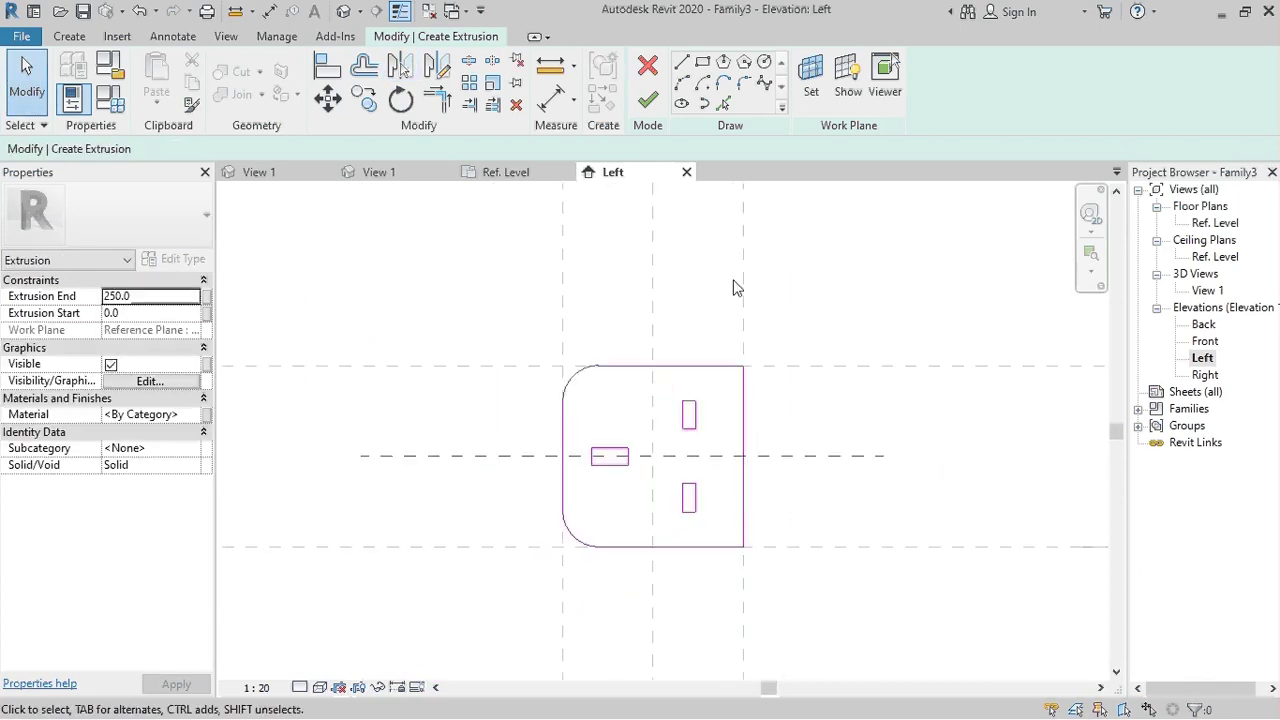
Finish the extrusion sketch and set its Extrusion End to 40
left_click(648, 99)
double_click(150, 296)
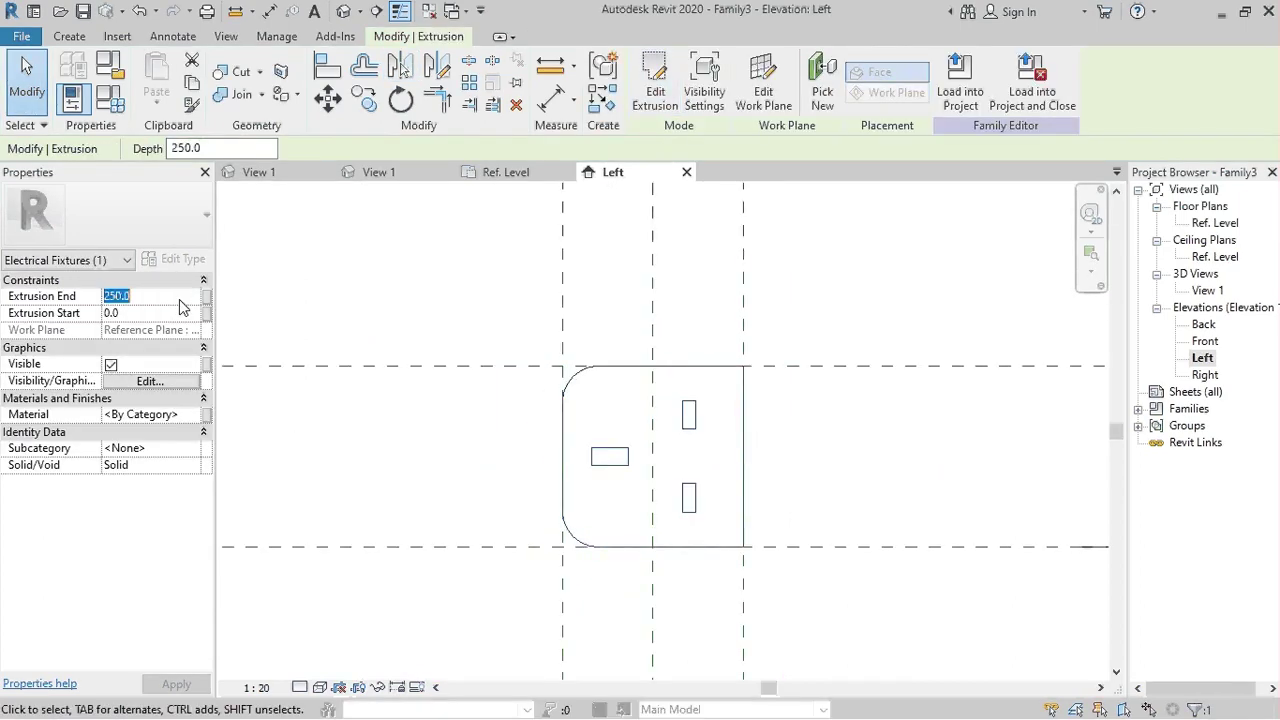
type("40")
left_click(819, 449)
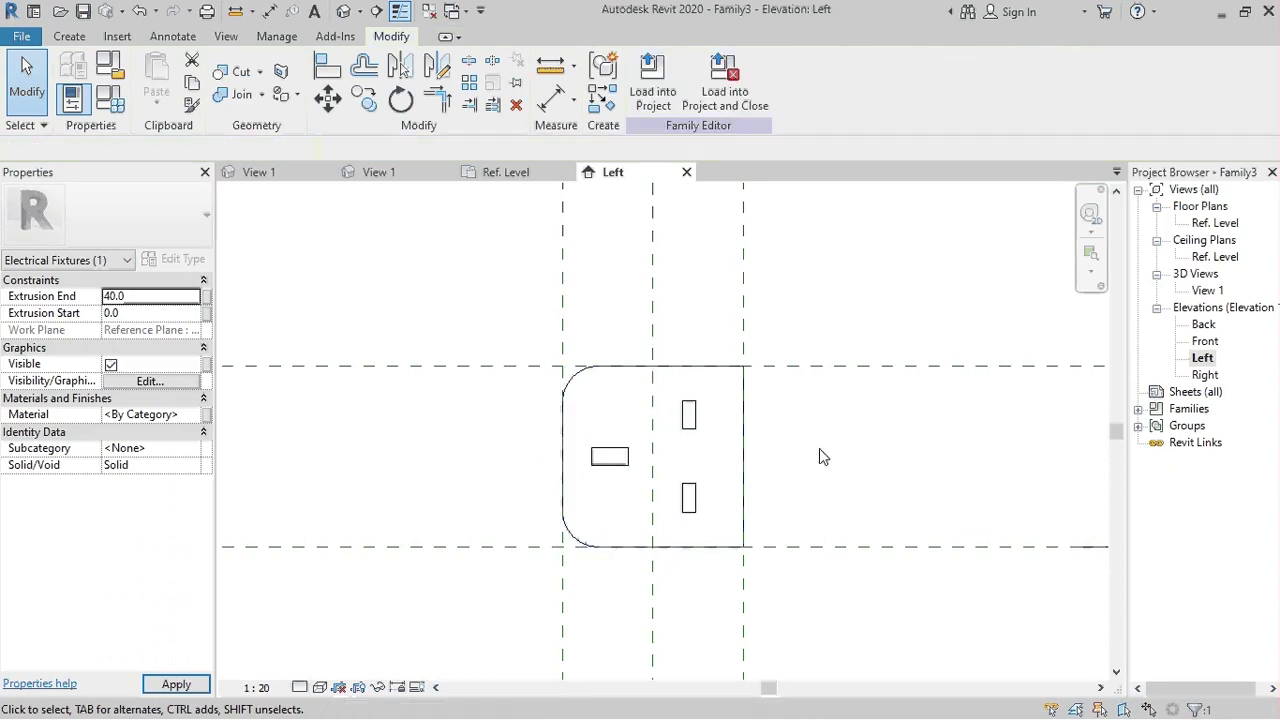
Load Family3 into the ELE_Single Floor box family
left_click(653, 80)
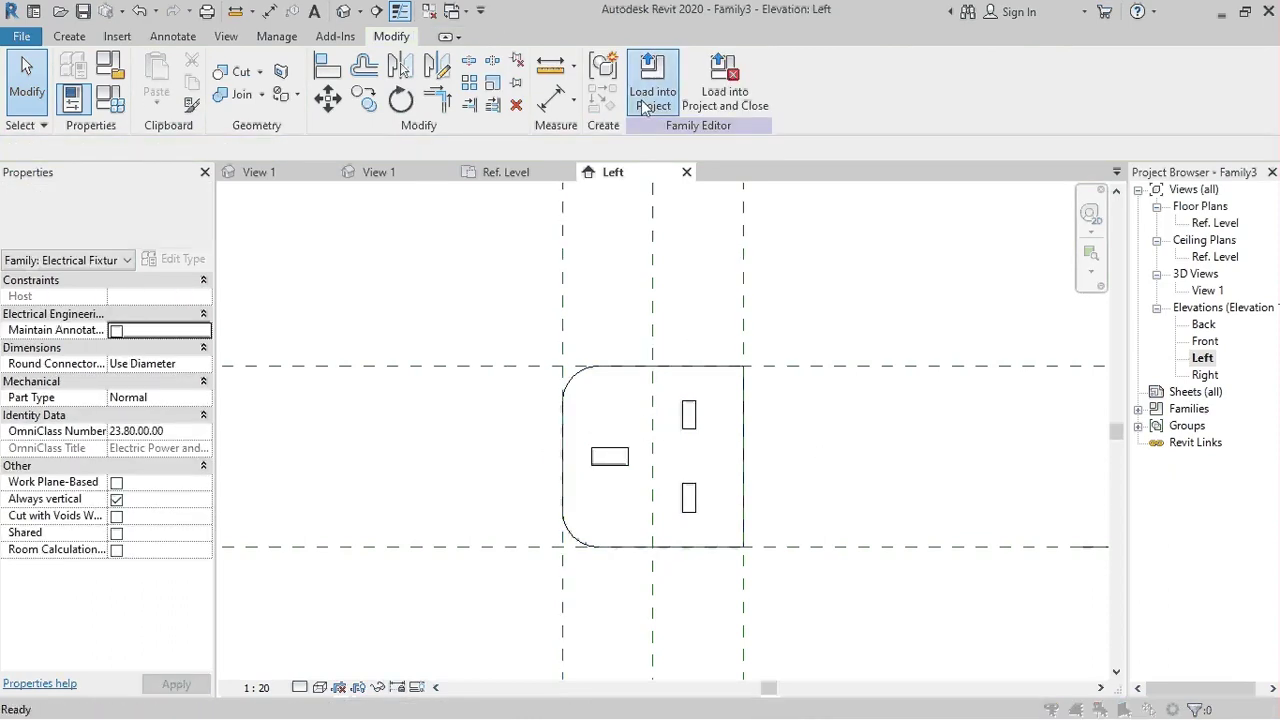
left_click(518, 269)
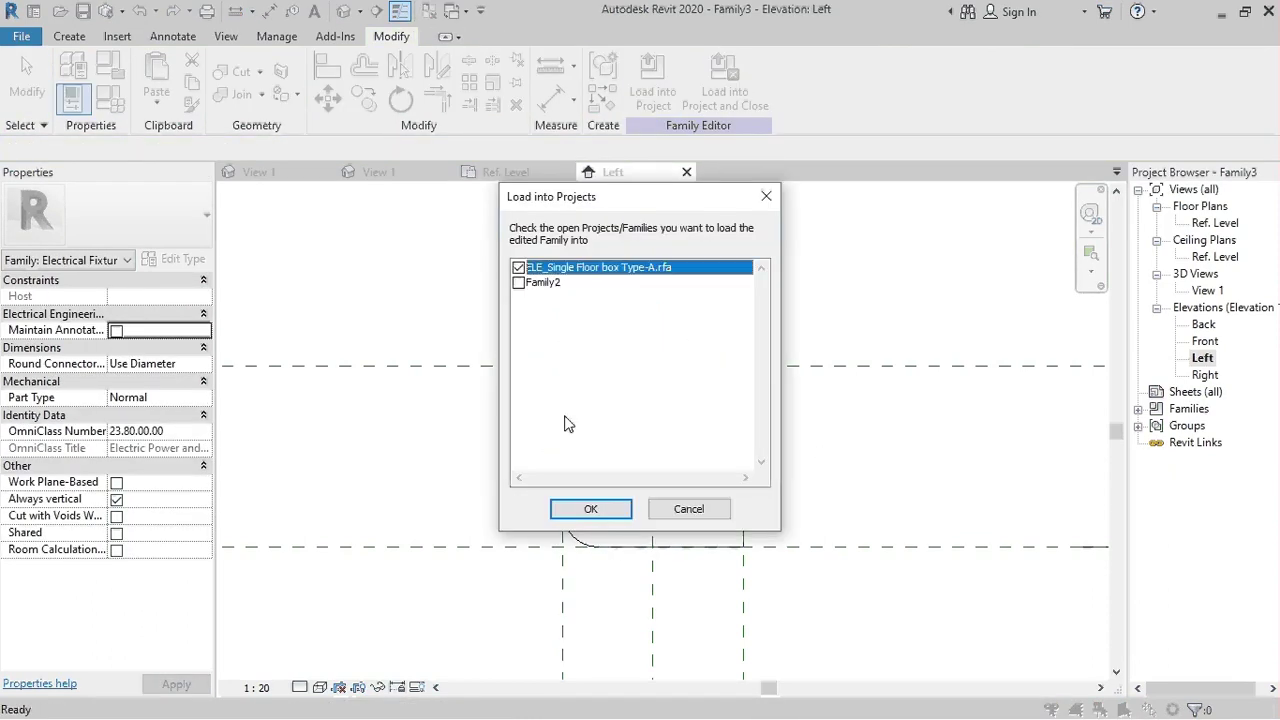
left_click(590, 508)
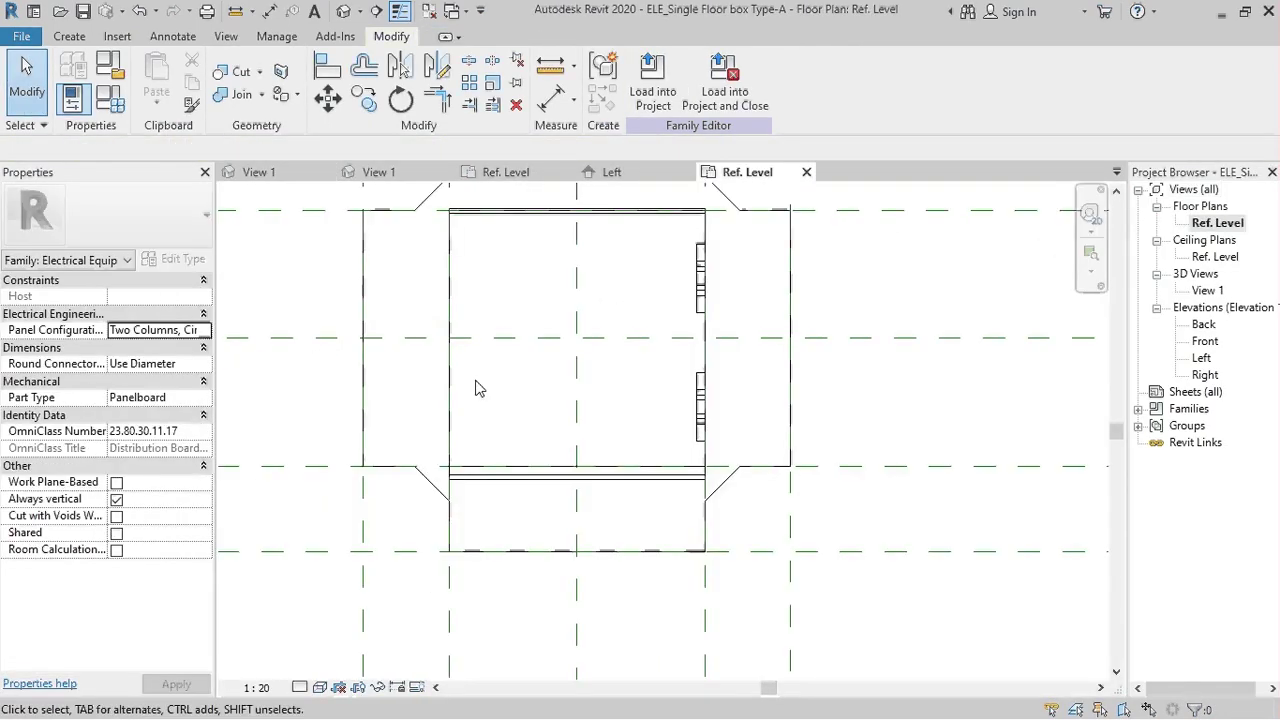
scroll(520, 430, "down", 1)
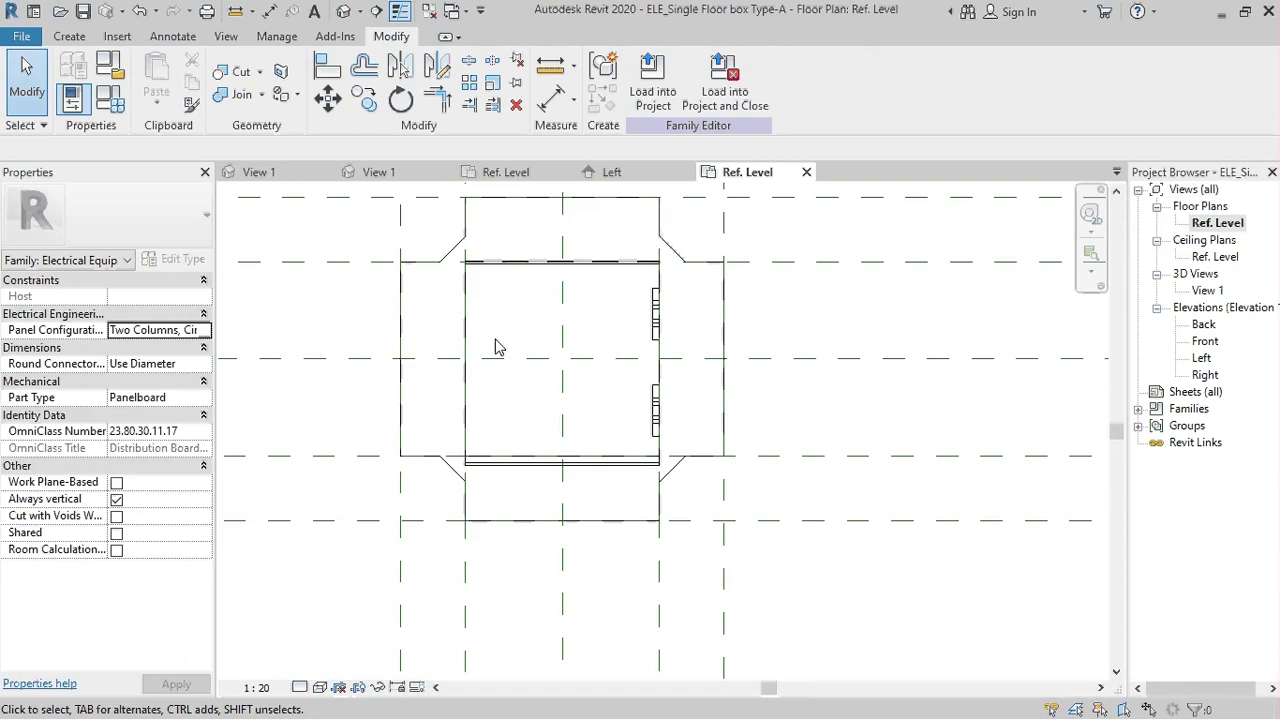
Place two Family3 instances one above the other along the box's left side
key("c")
key("m")
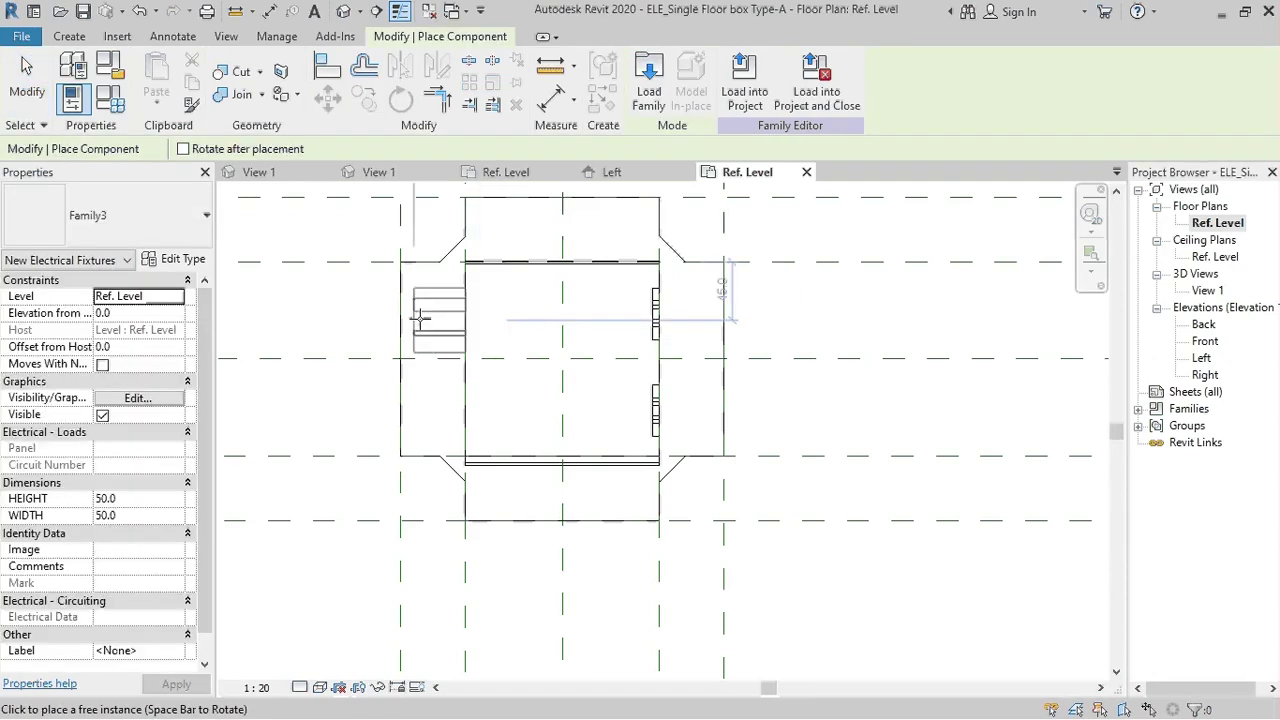
left_click(423, 318)
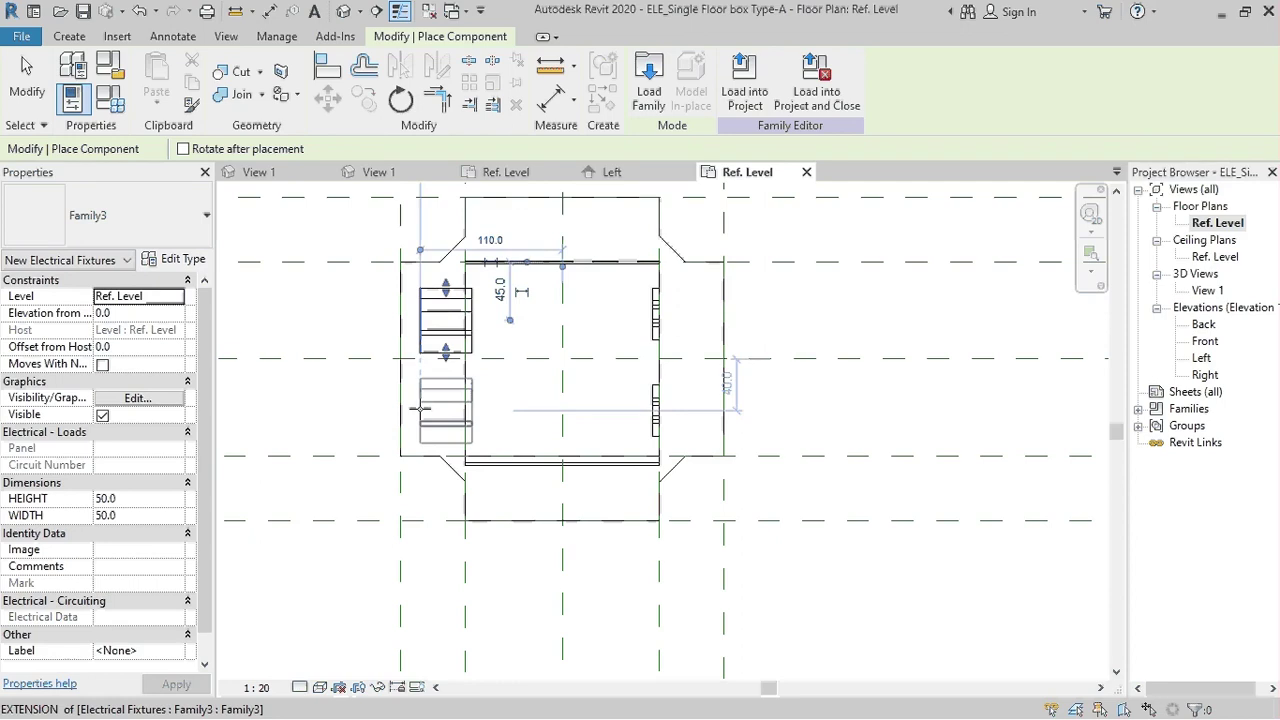
left_click(422, 400)
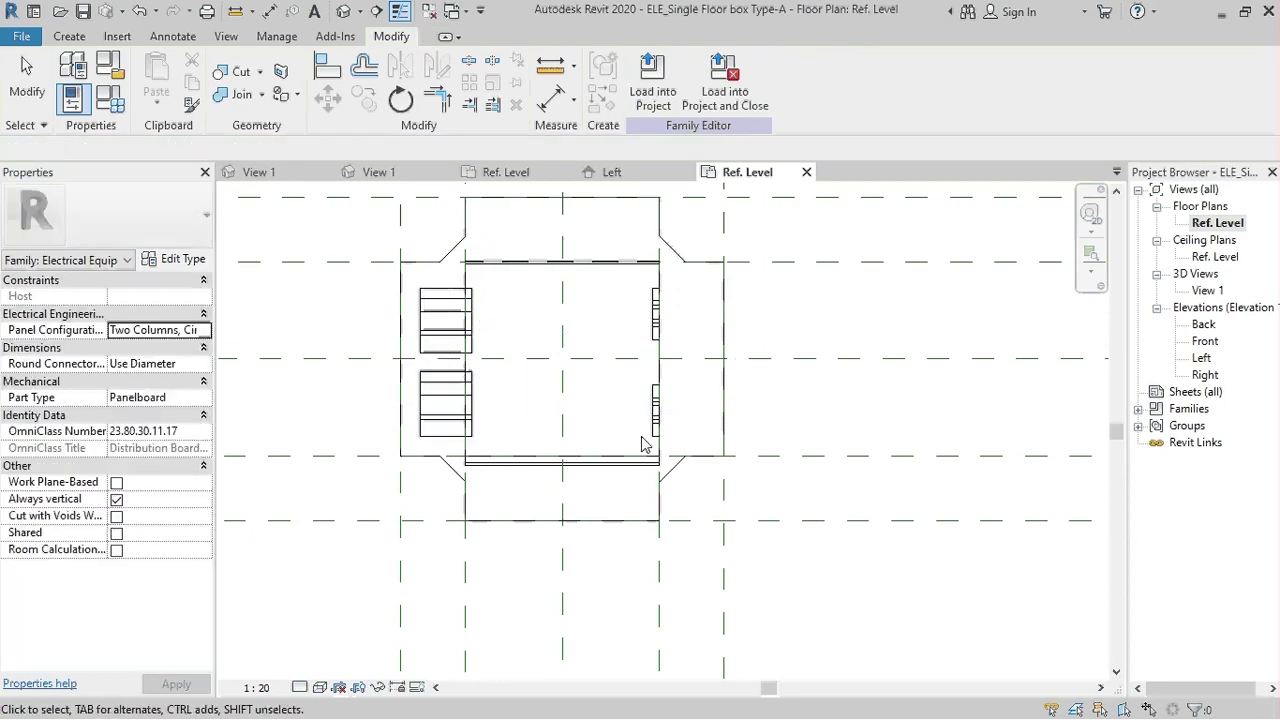
key("Escape")
key("Escape")
Check the right data device's elevation, then select the upper-left Family3 fixture
left_click(652, 432)
left_click(158, 315)
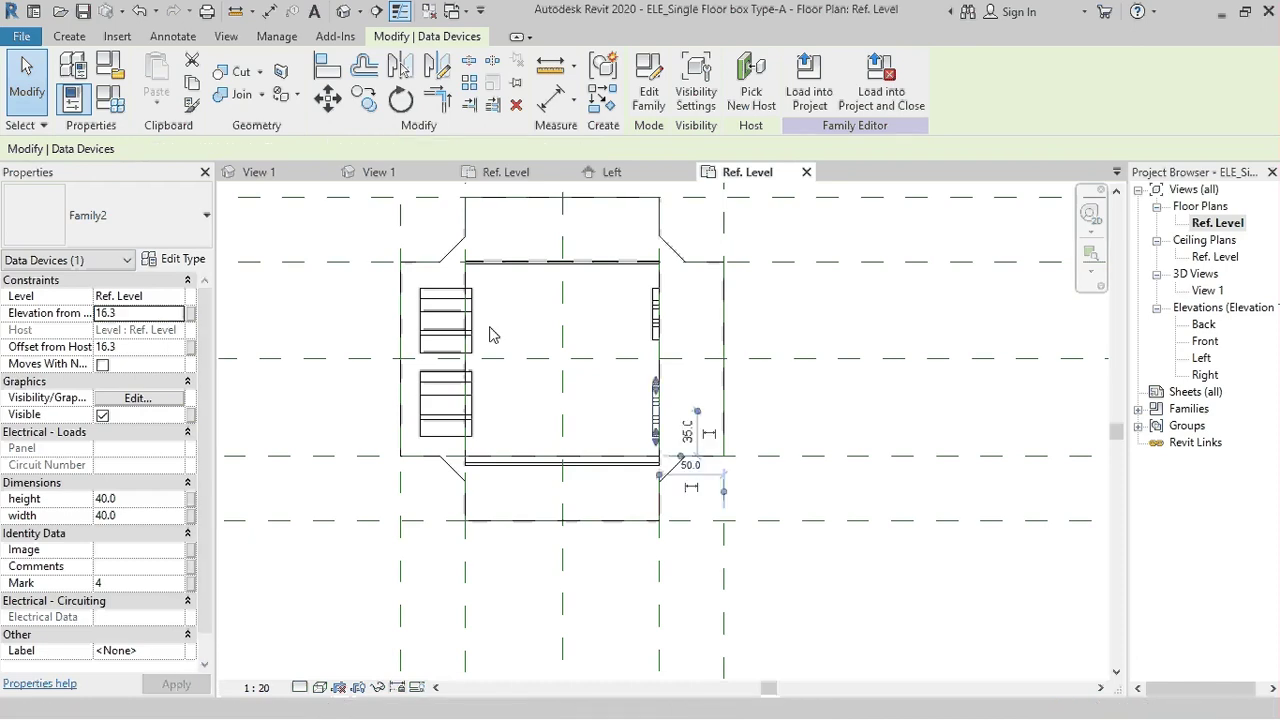
left_click(446, 330)
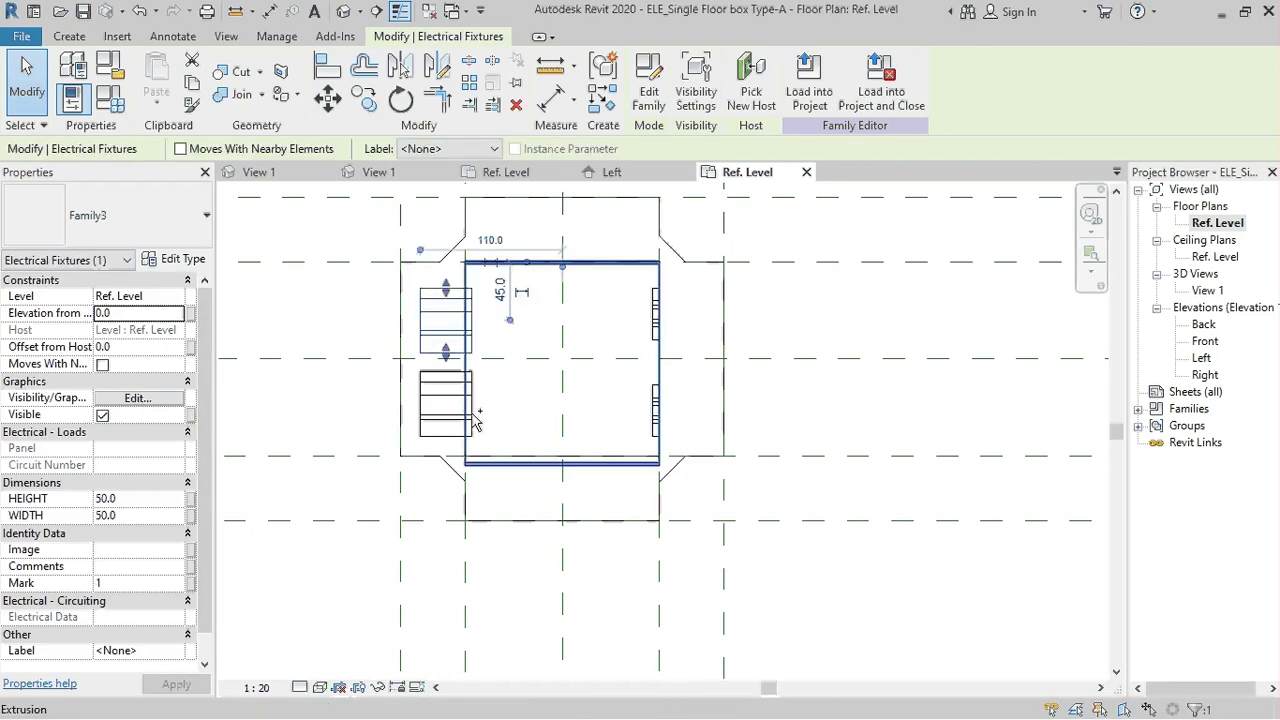
Set both selected socket fixtures to an elevation of 16.3
left_click(446, 400, "ctrl")
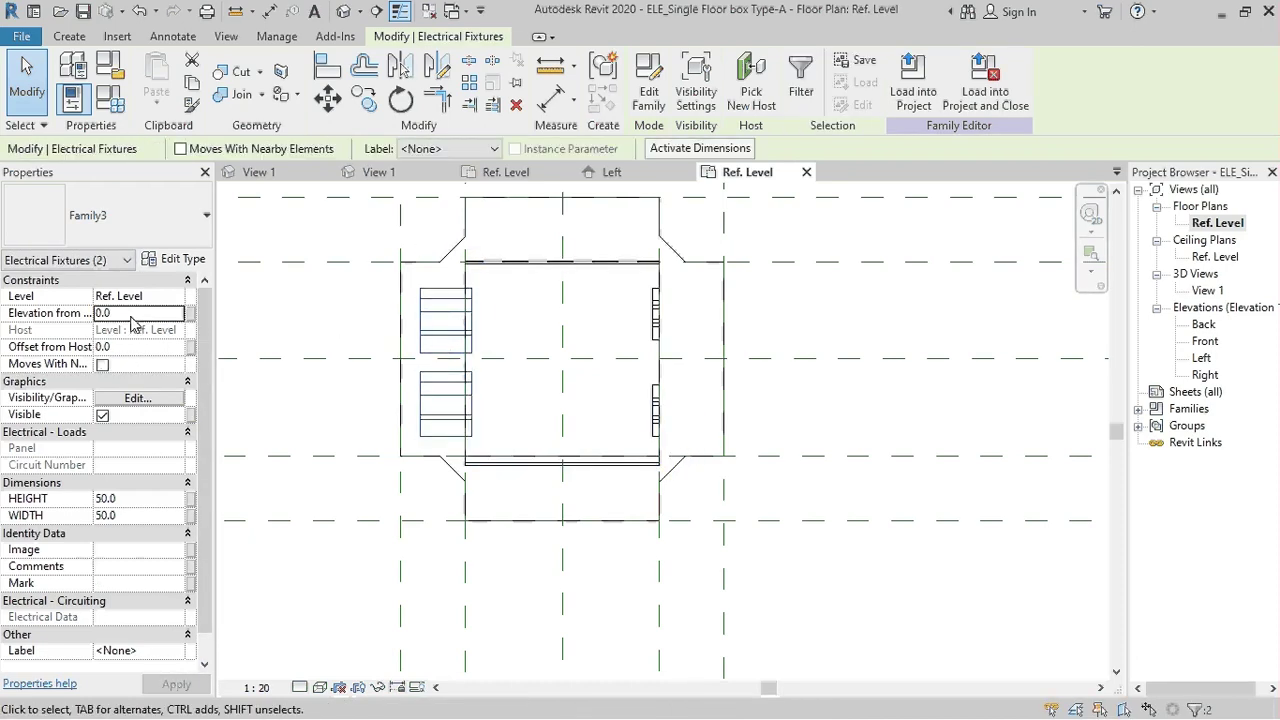
left_click(131, 315)
type("16.3")
Inspect the raised sockets inside the box in 3D View 1, then open the socket family
left_click(1207, 290)
double_click(1207, 290)
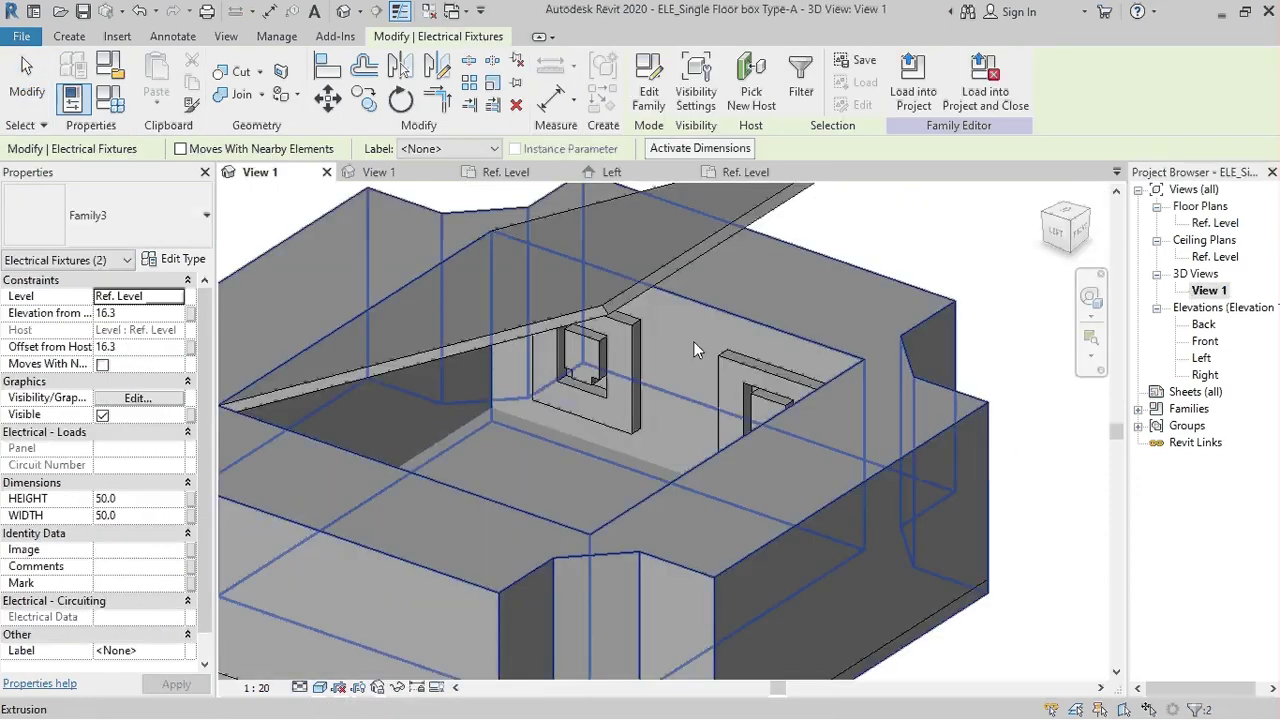
mouse_move(693, 341)
middle_mouse_down("shift")
mouse_move(668, 383)
mouse_move(537, 268)
middle_mouse_up("shift")
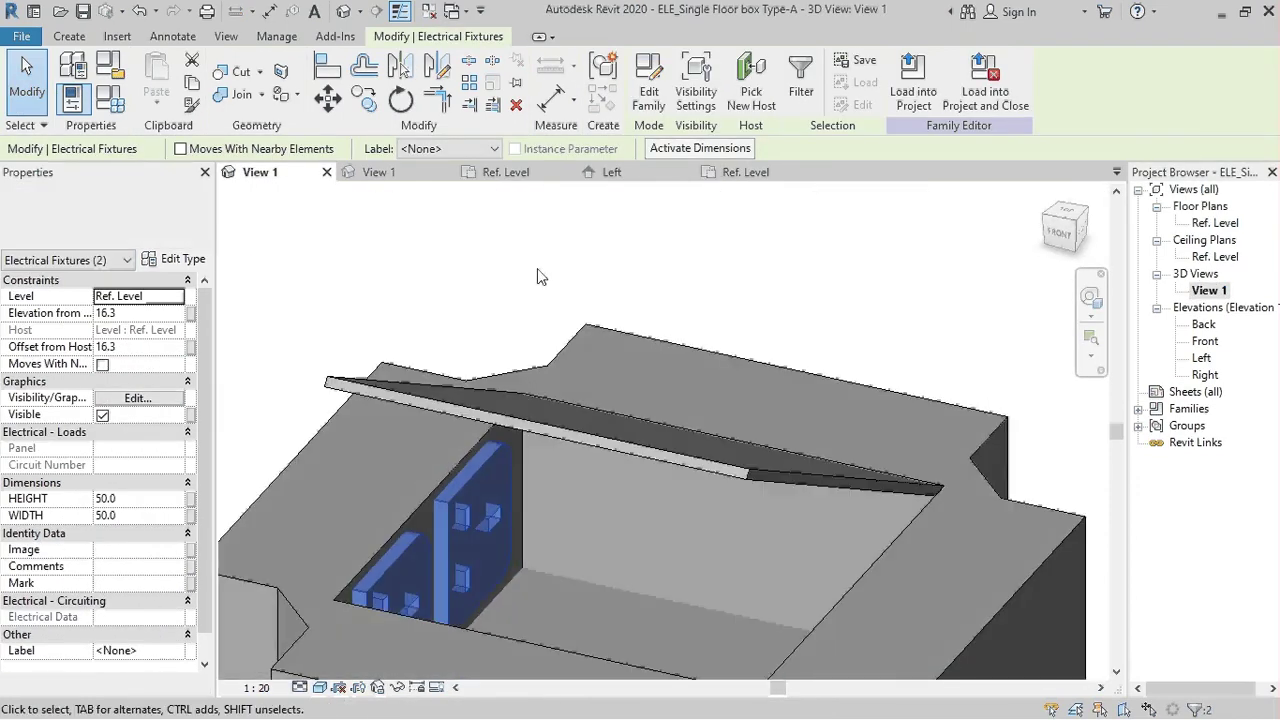
middle_click_drag(542, 484, 527, 528, "shift")
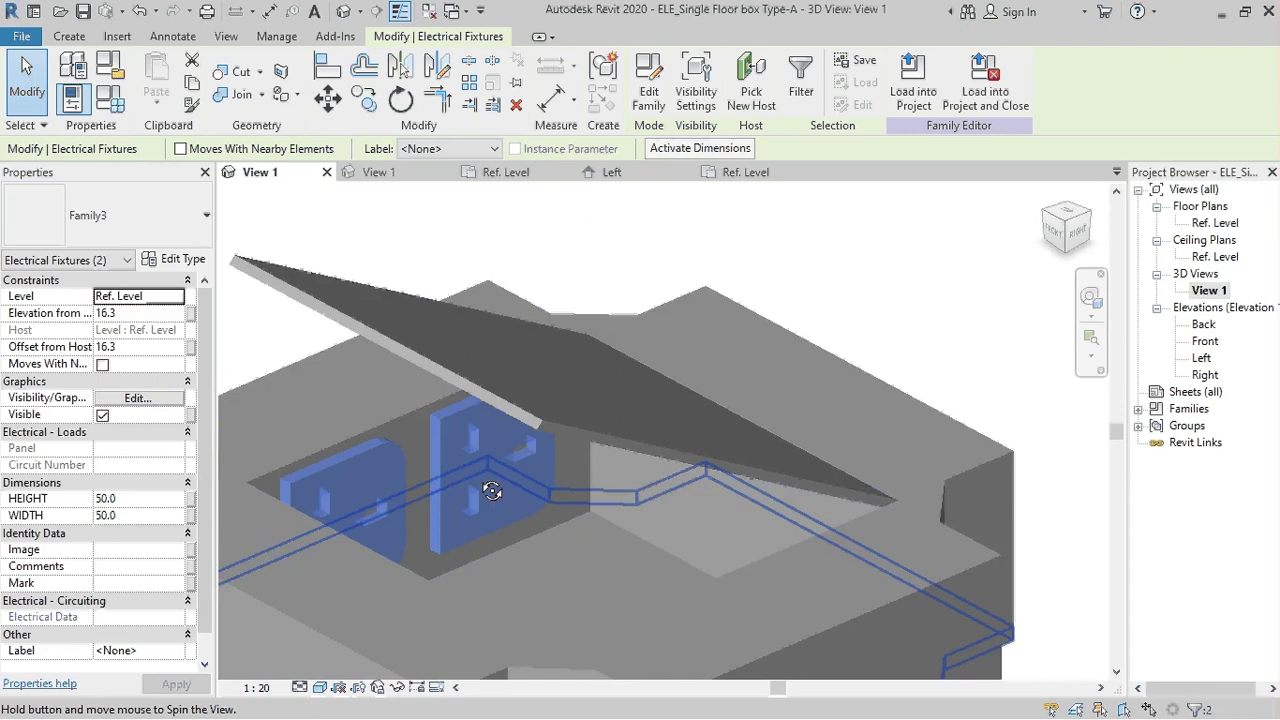
key("Escape")
double_click(528, 523)
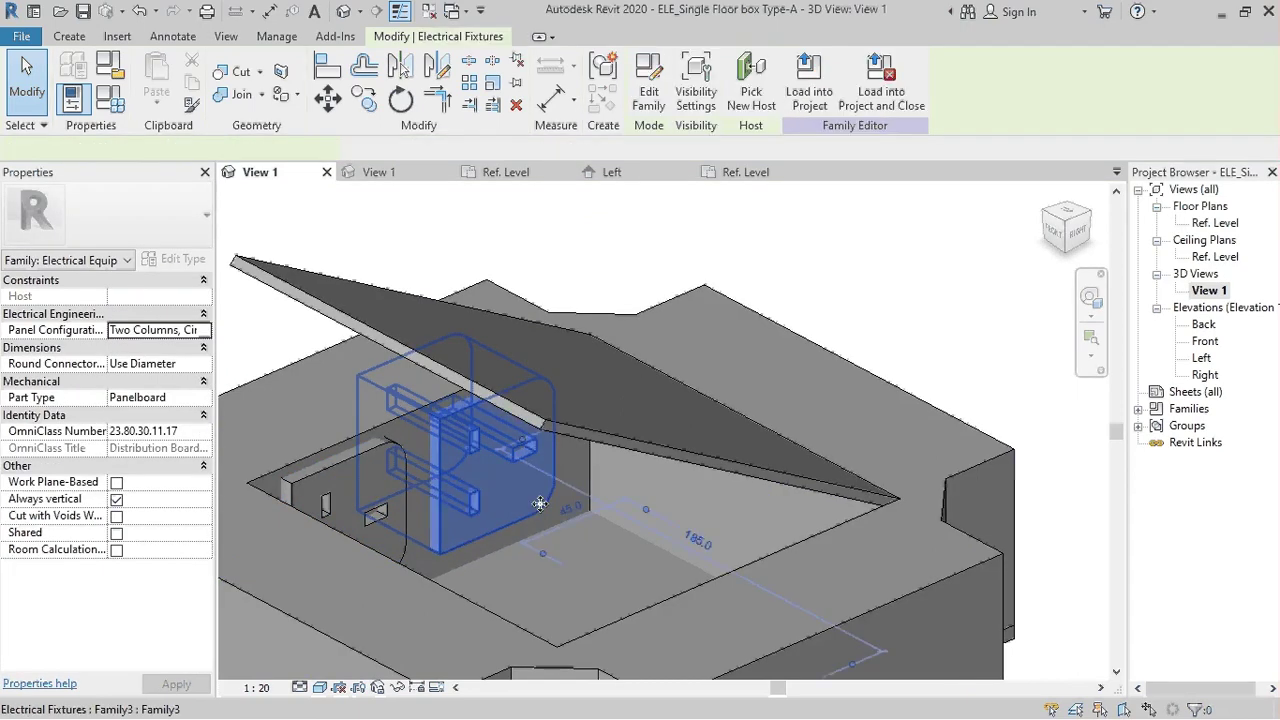
Rotate the socket extrusion upright with the RO command
left_click(668, 492)
scroll(610, 497, "down", 3)
key("r")
key("o")
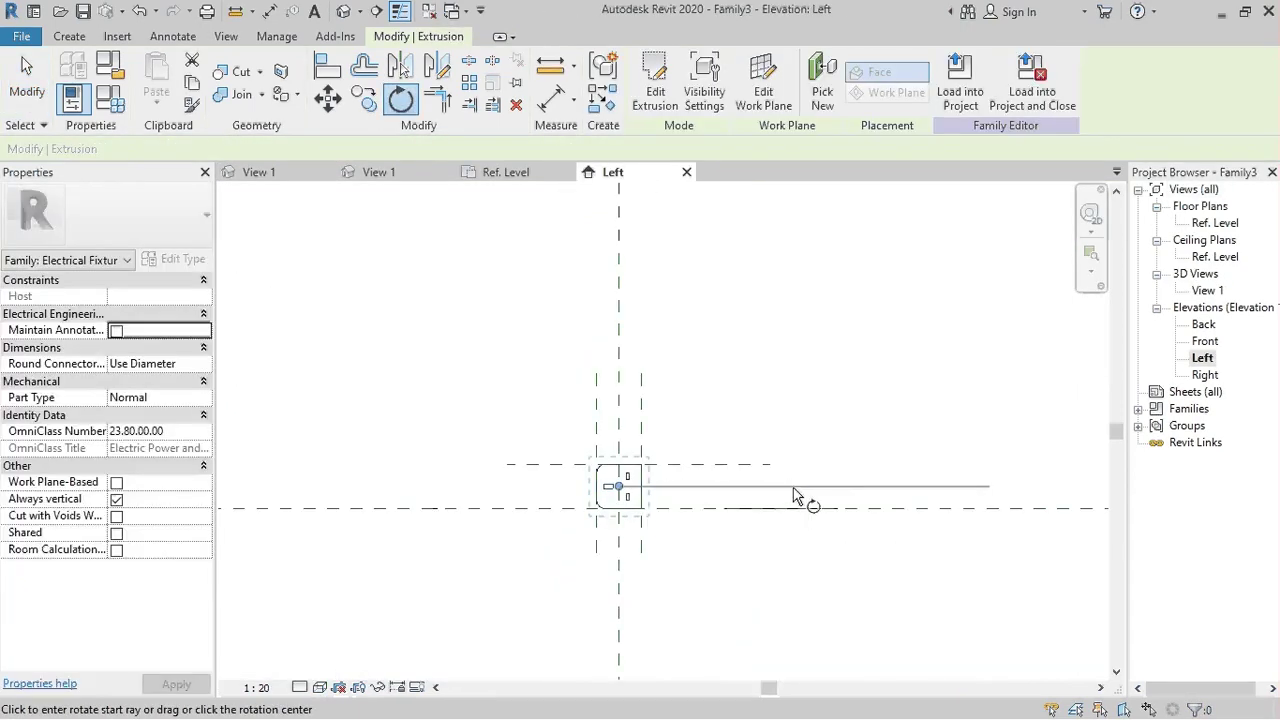
left_click(803, 487)
left_click(617, 630)
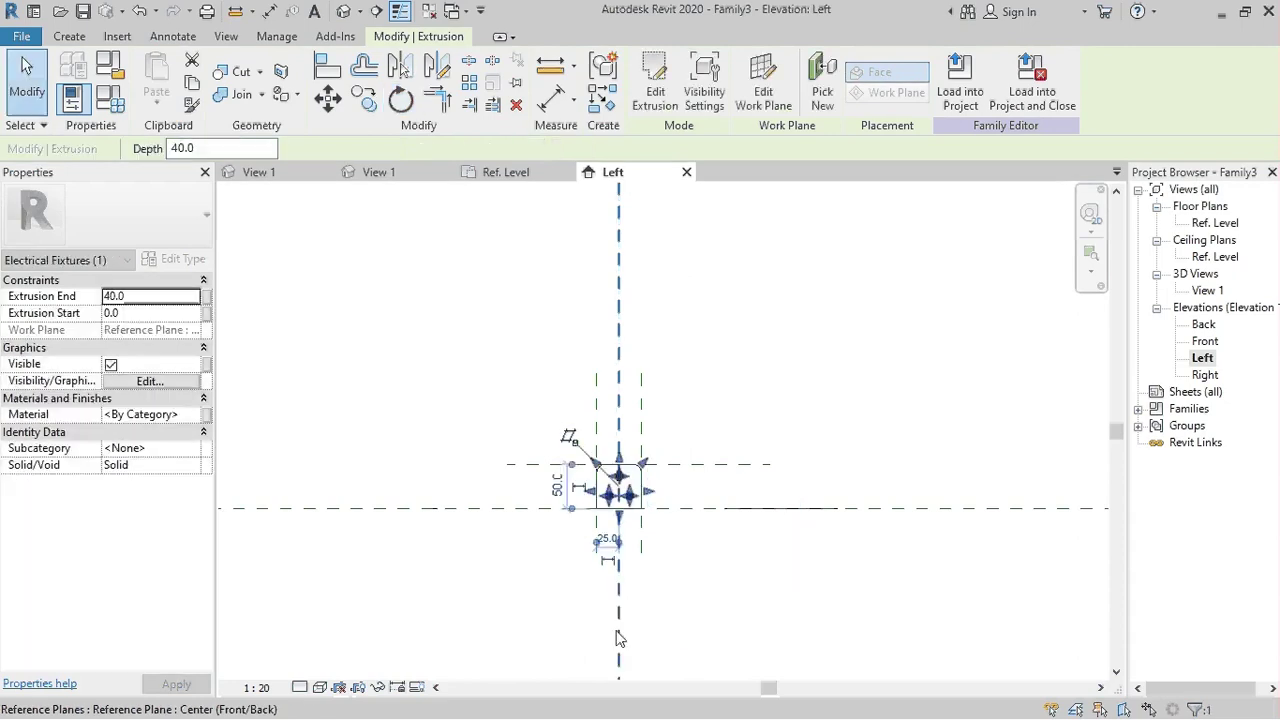
key("Escape")
Reload Family3 into the floor box, overwriting the existing version
scroll(630, 497, "up", 4)
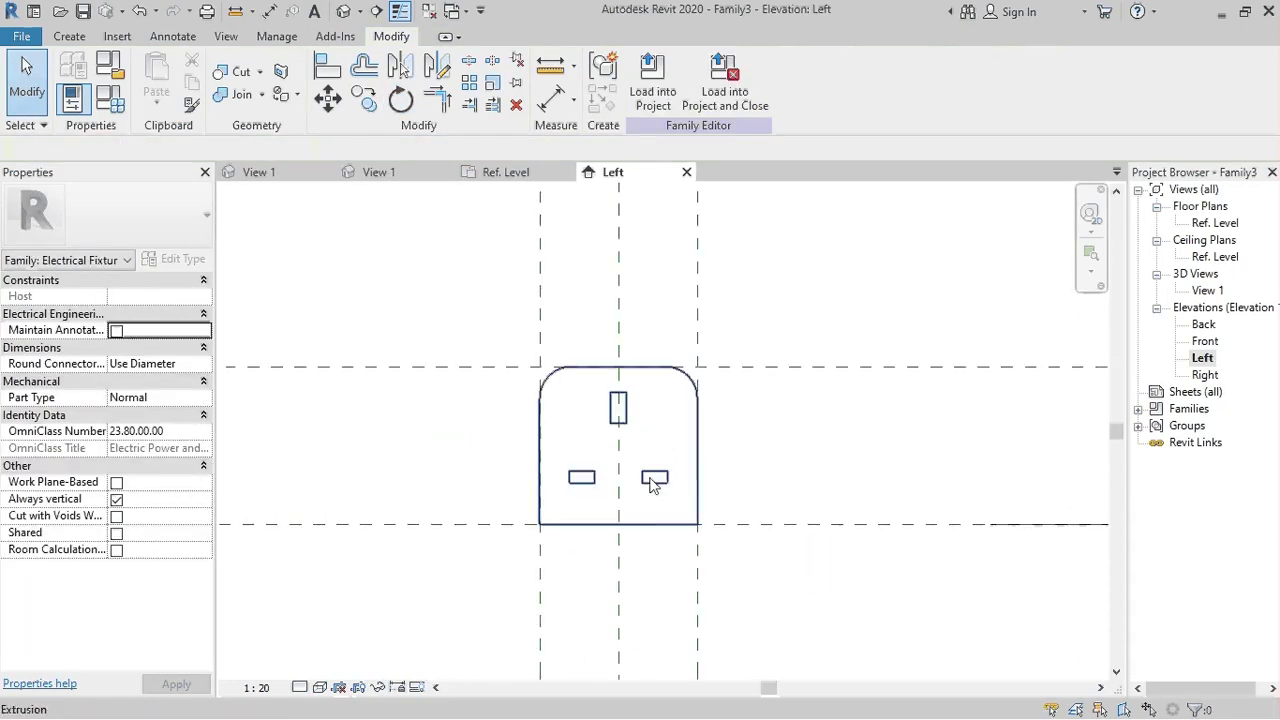
scroll(645, 488, "up", 2)
left_click(652, 80)
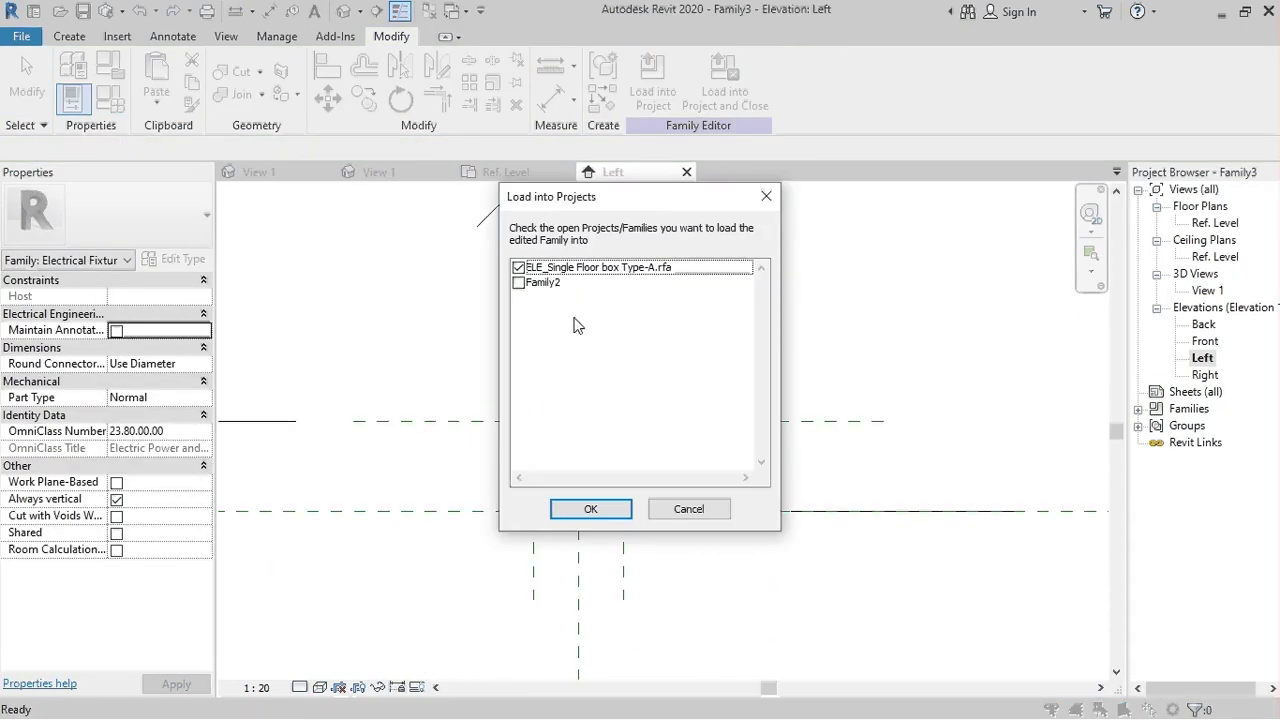
left_click(591, 508)
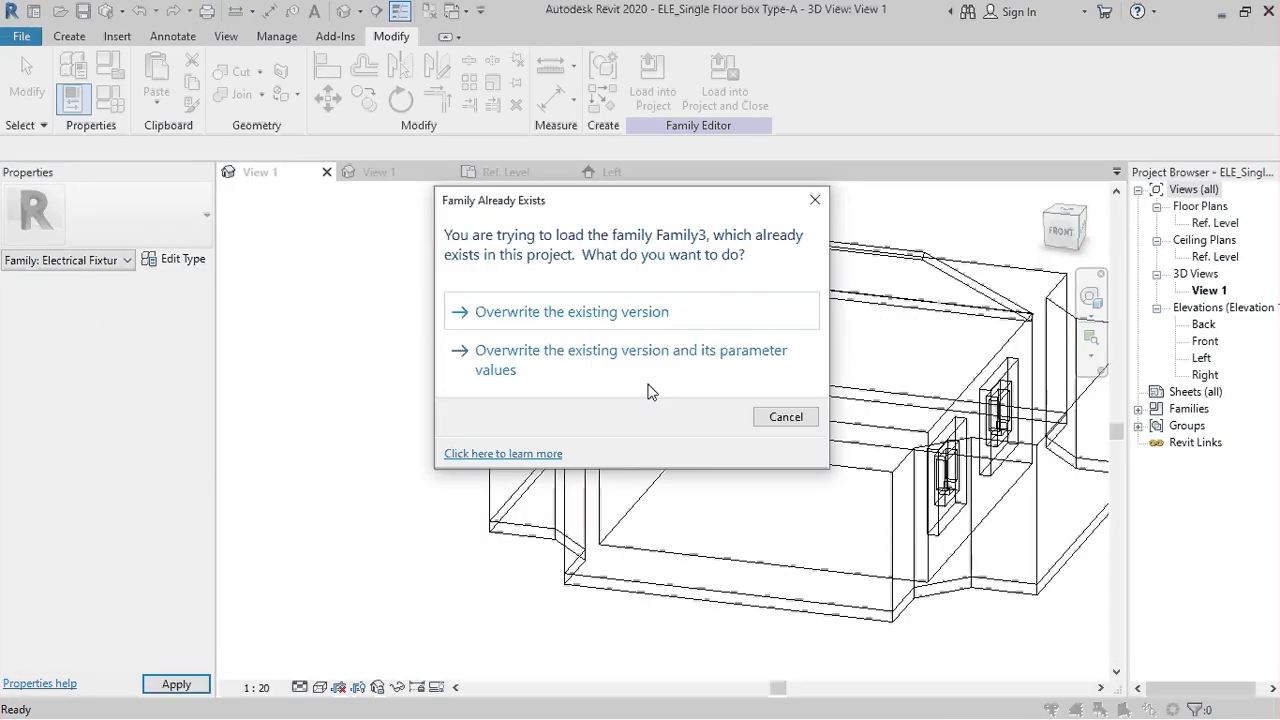
left_click(647, 362)
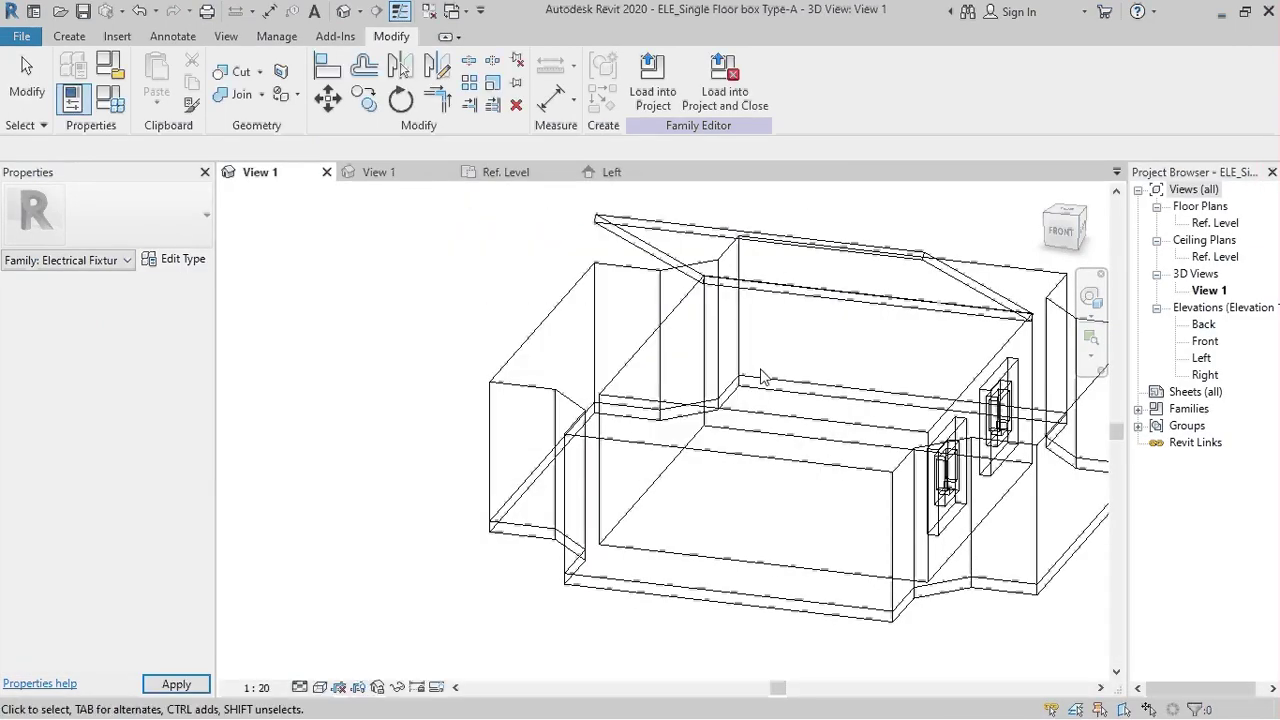
Place two sockets on the left side in Ref. Level, then check Front and 3D View 1
double_click(1215, 222)
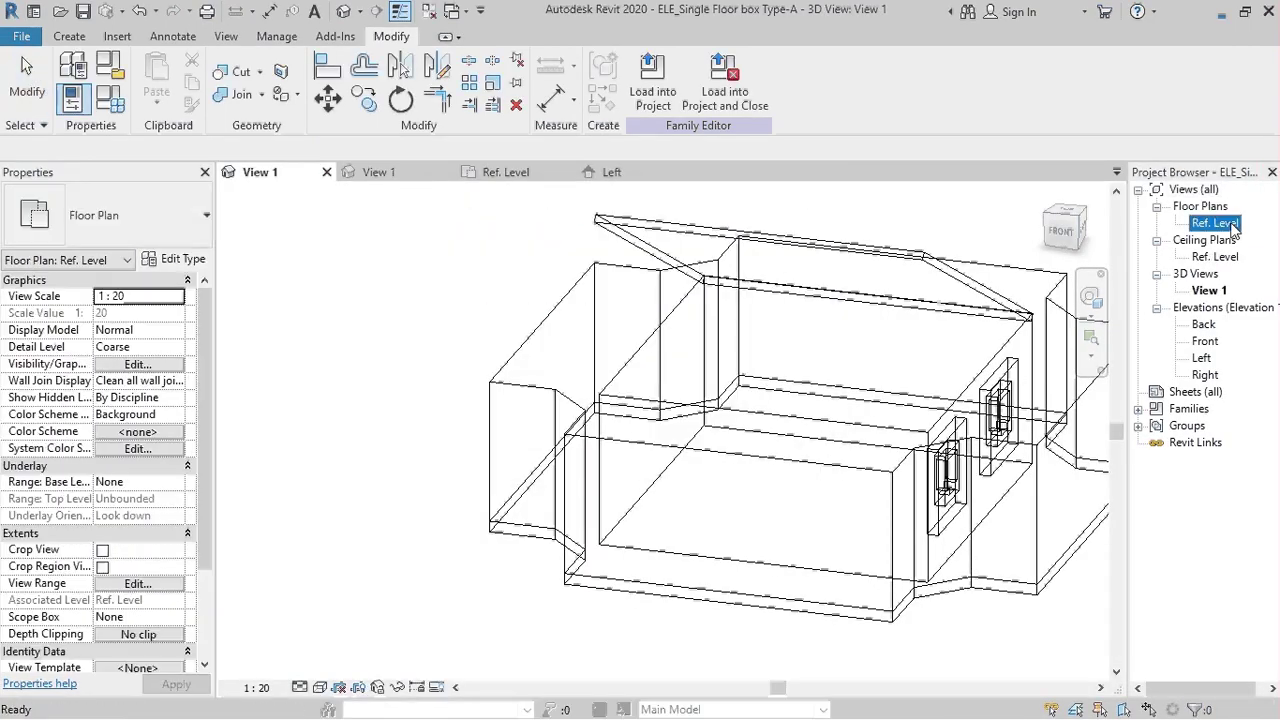
scroll(680, 390, "up", 3)
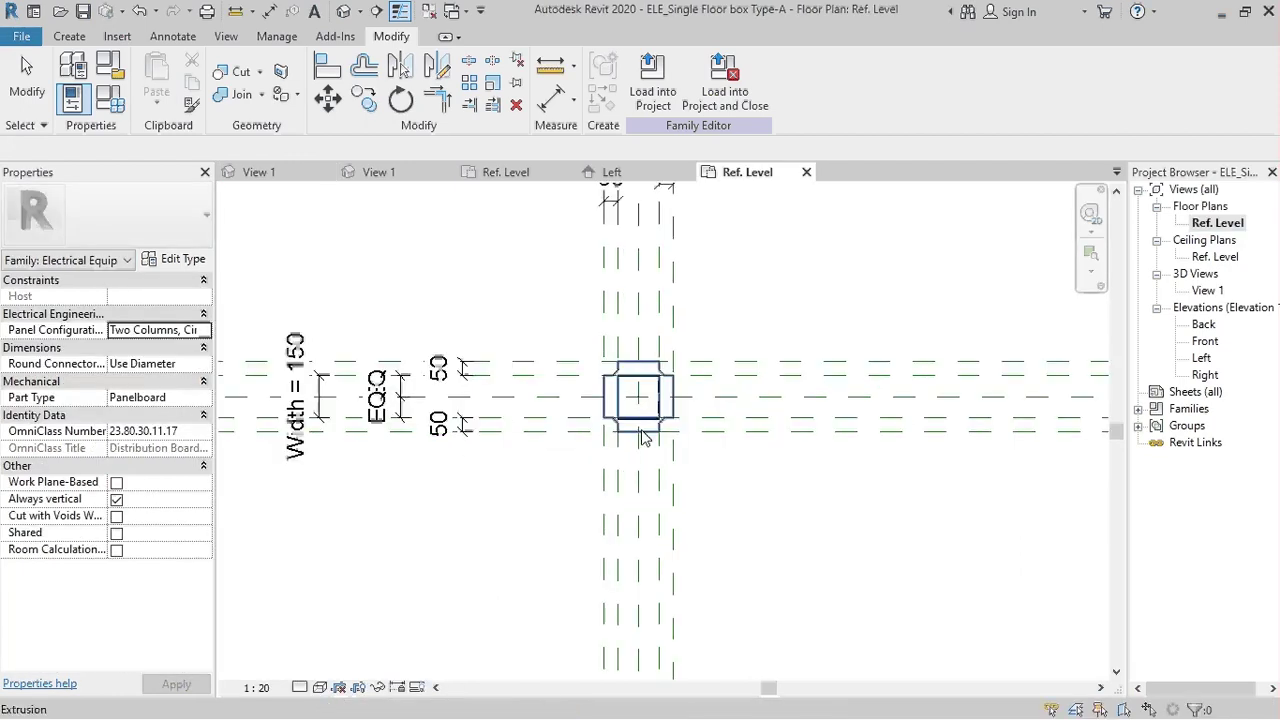
scroll(640, 360, "up", 3)
scroll(593, 325, "up", 2)
key("c")
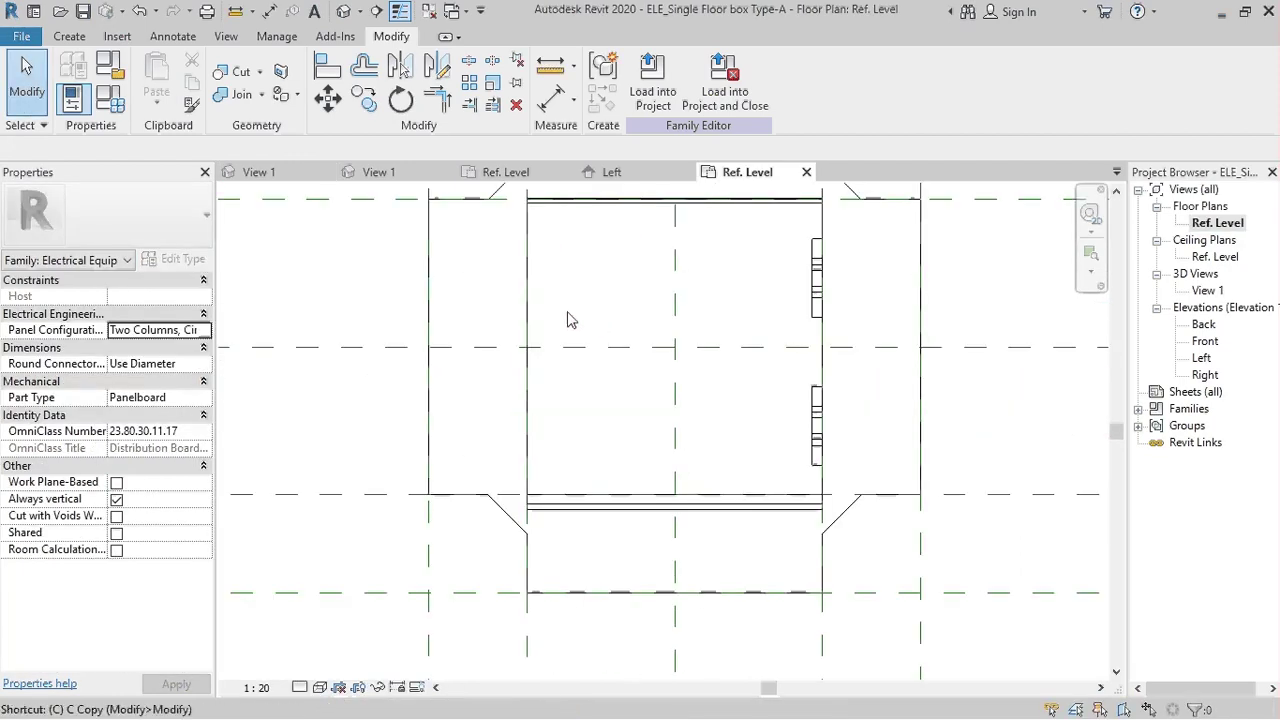
key("m")
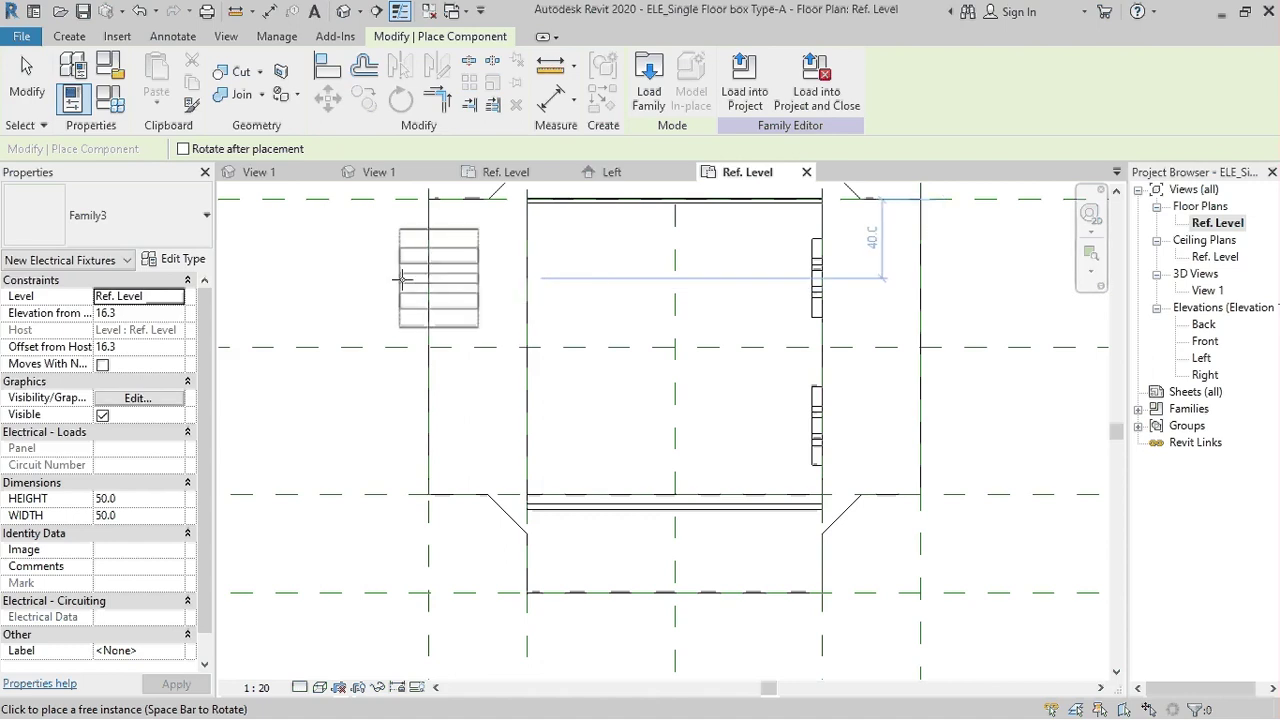
left_click(458, 278)
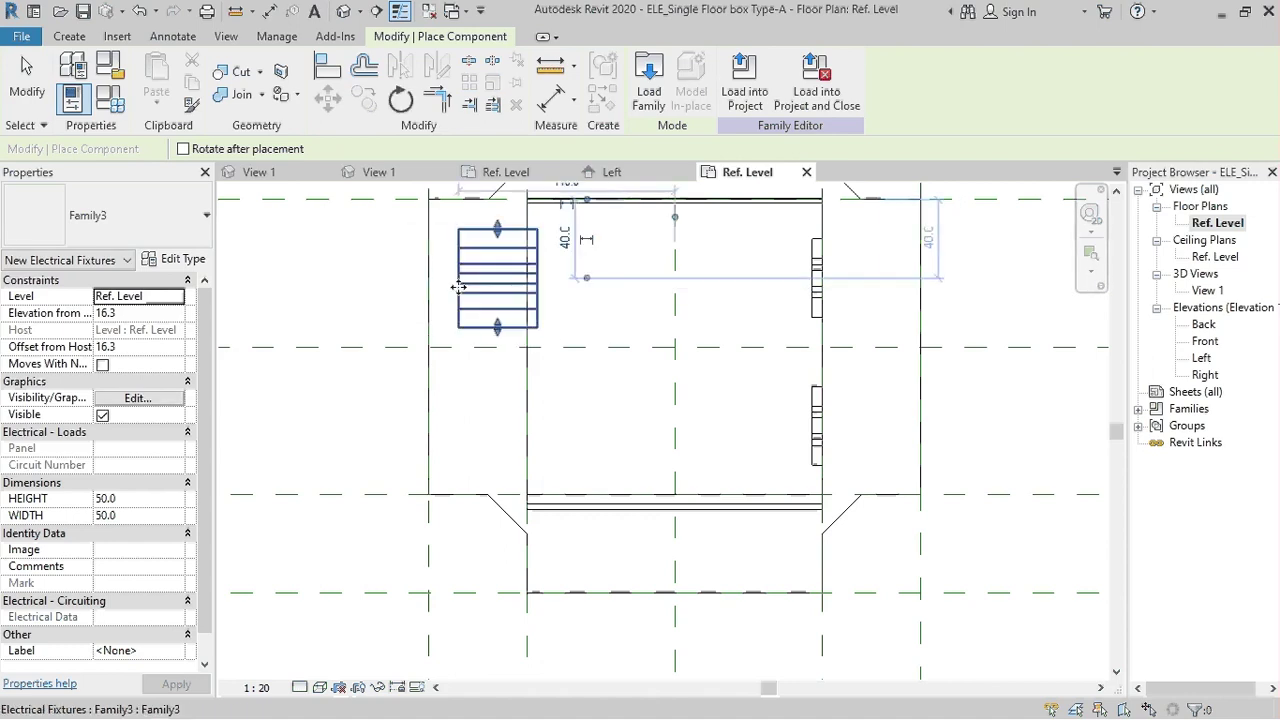
left_click(458, 425)
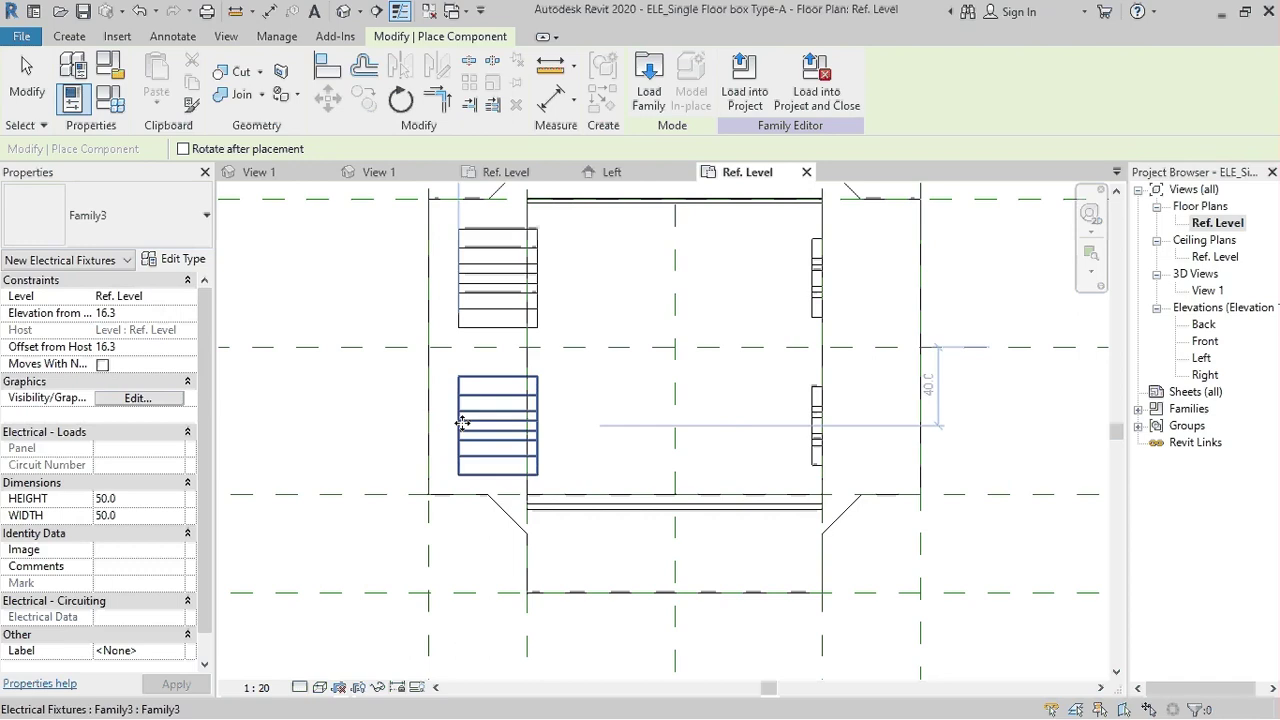
key("Escape")
key("Escape")
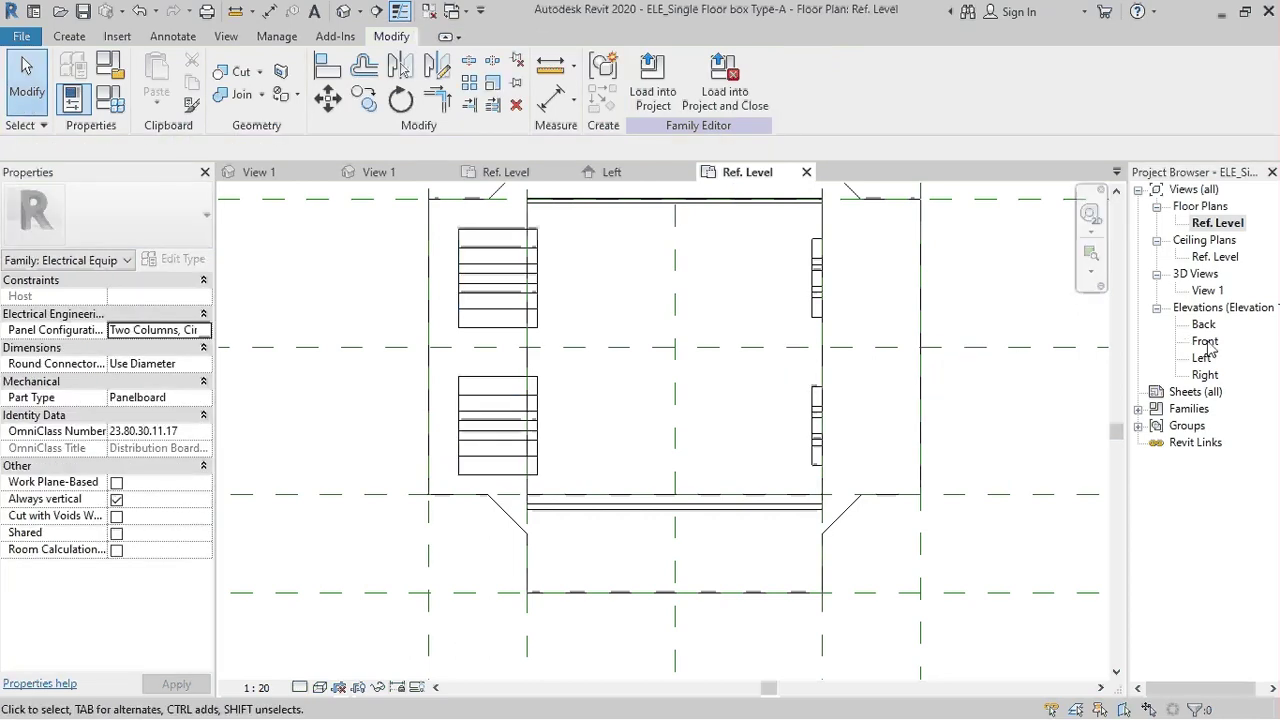
double_click(1206, 342)
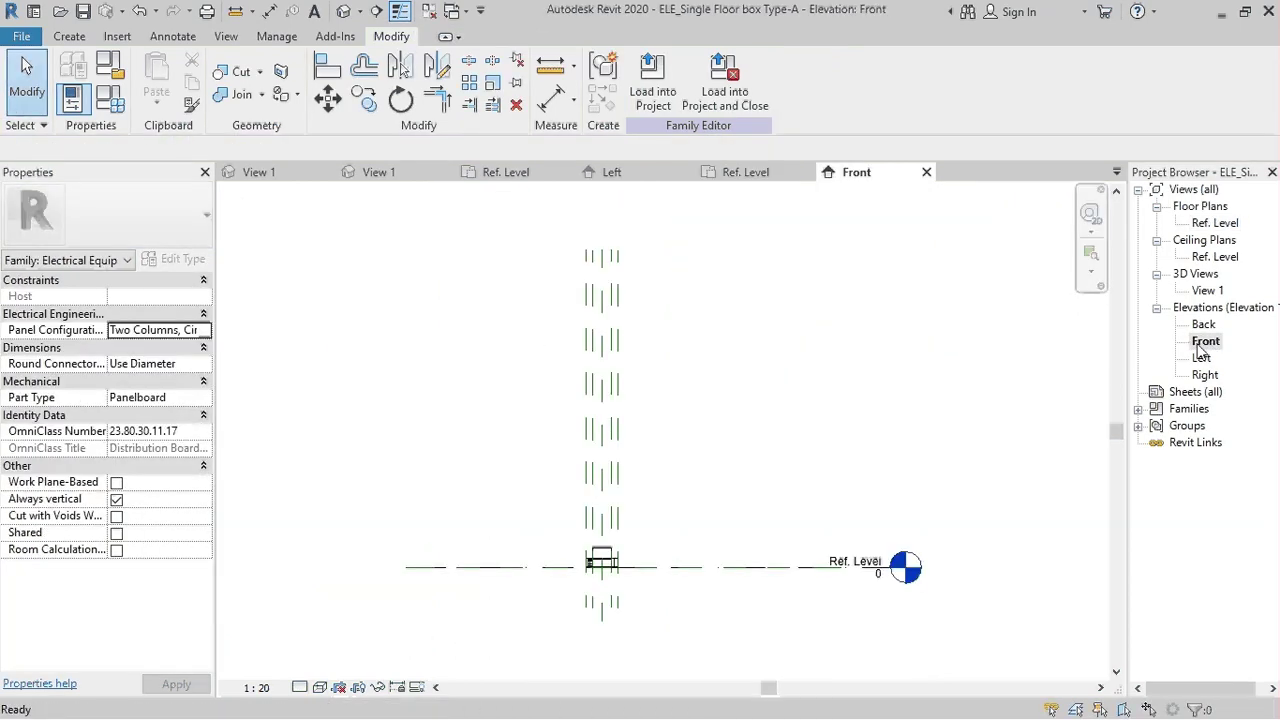
double_click(1207, 290)
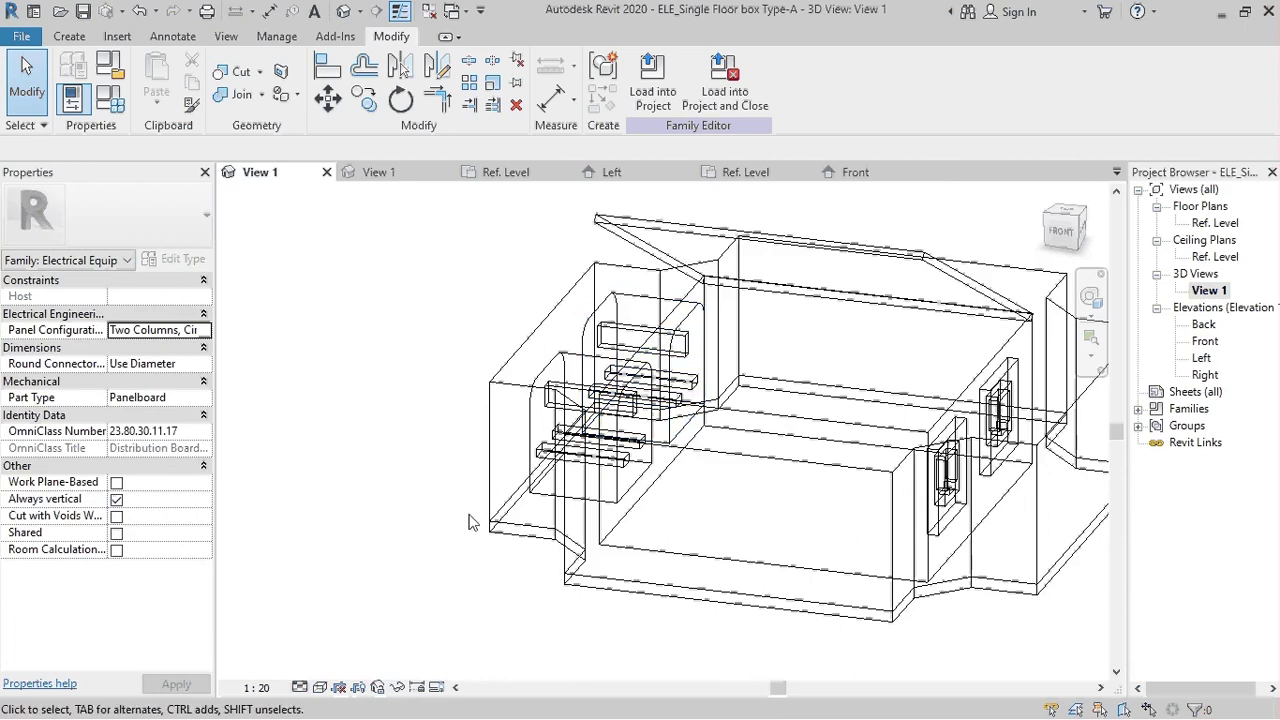
Switch 3D View 1 to the Shaded visual style and orbit to view the sockets
left_click(320, 687)
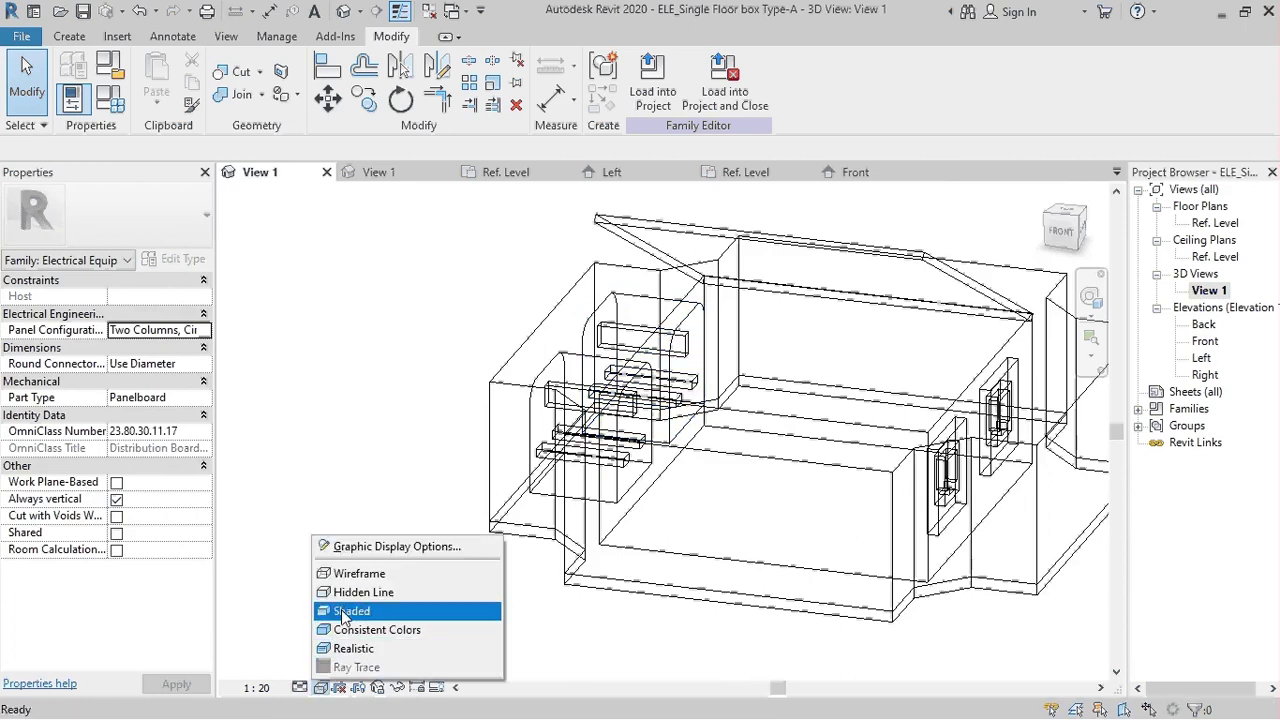
left_click(348, 610)
mouse_move(630, 420)
middle_mouse_down("shift")
mouse_move(681, 422)
mouse_move(549, 327)
middle_mouse_up("shift")
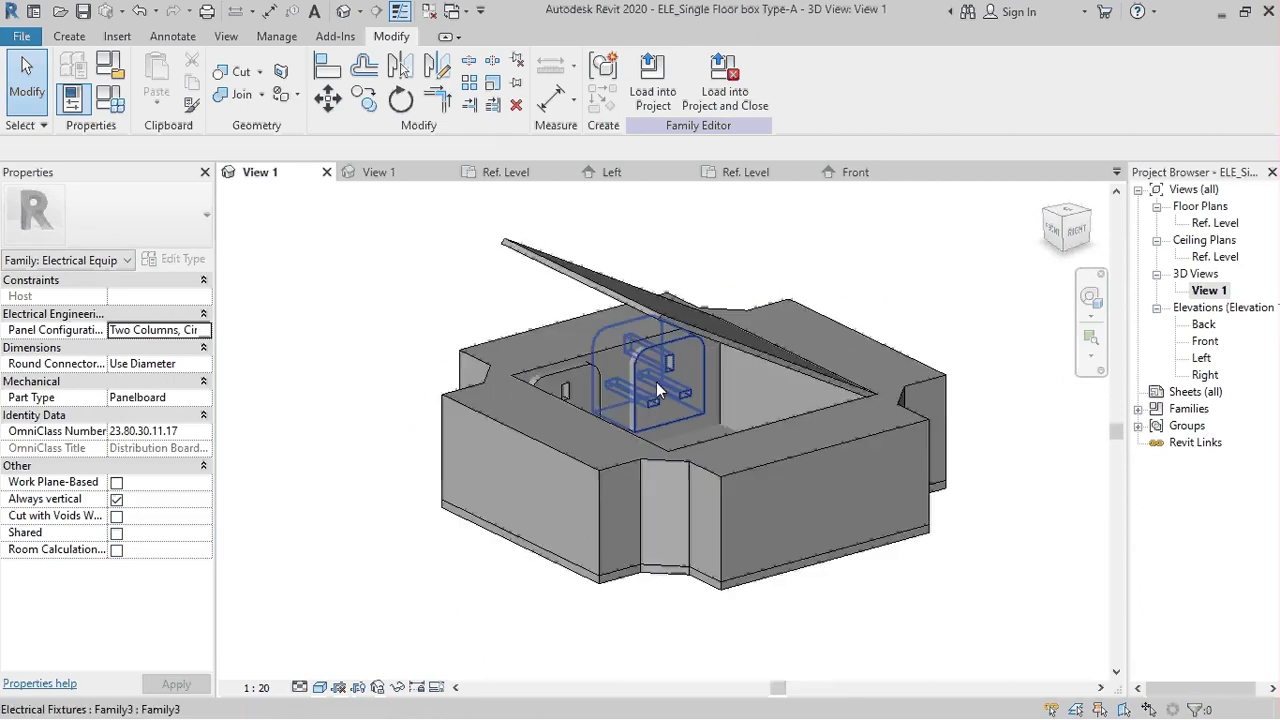
scroll(656, 382, "up", 5)
scroll(314, 235, "down", 2)
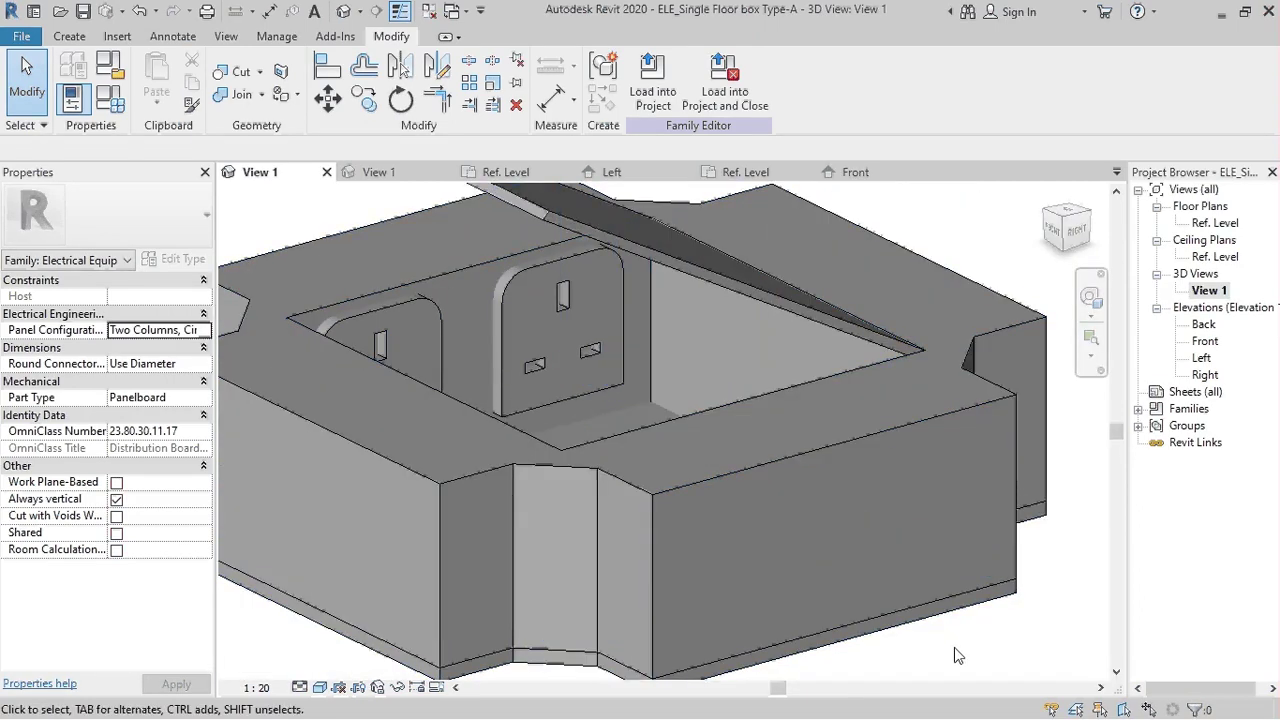
mouse_move(954, 647)
middle_mouse_down("shift")
mouse_move(725, 520)
mouse_move(890, 462)
middle_mouse_up("shift")
Place two more sockets side by side near the bottom edge in the Ref. Level plan
left_click(1215, 223)
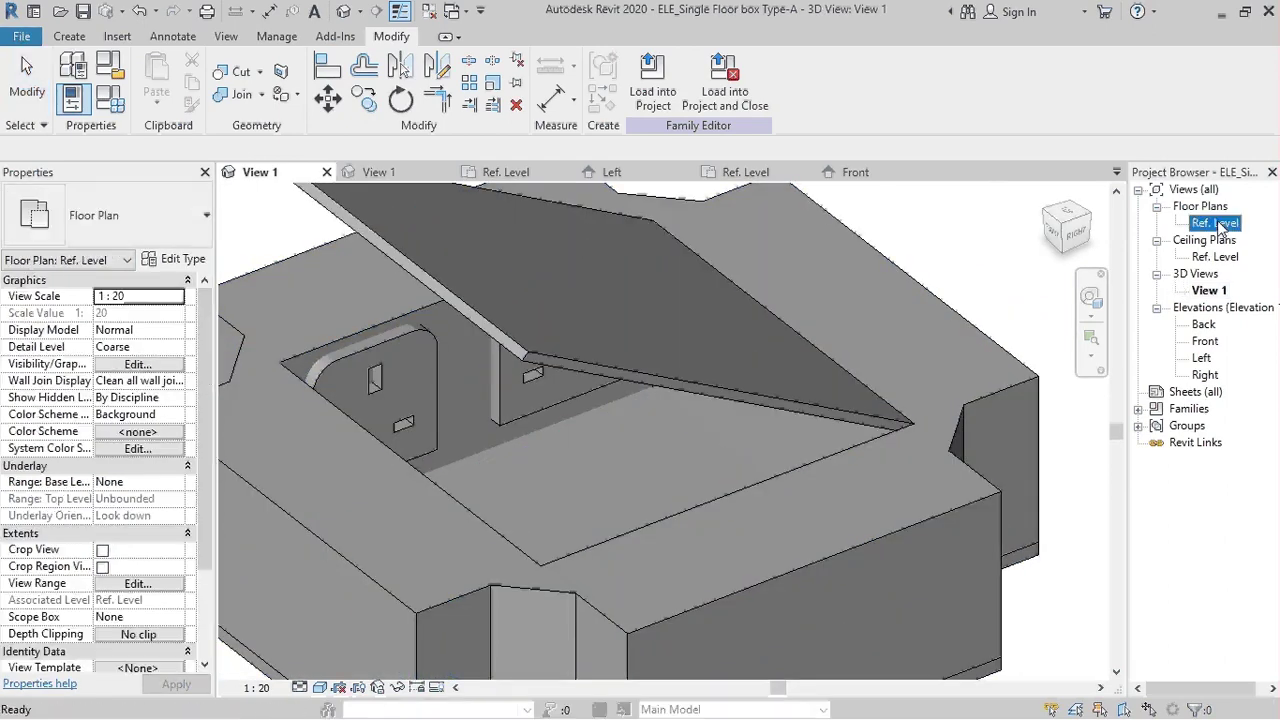
double_click(1218, 224)
key("c")
key("s")
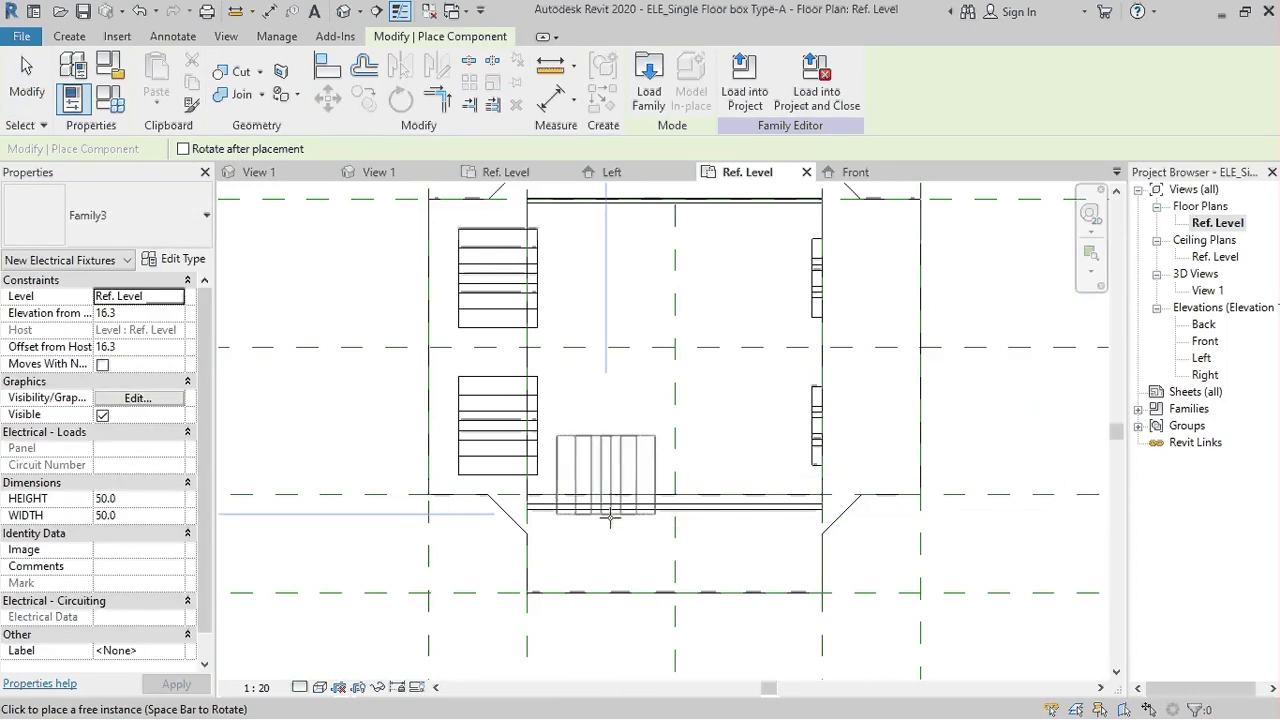
left_click(609, 573)
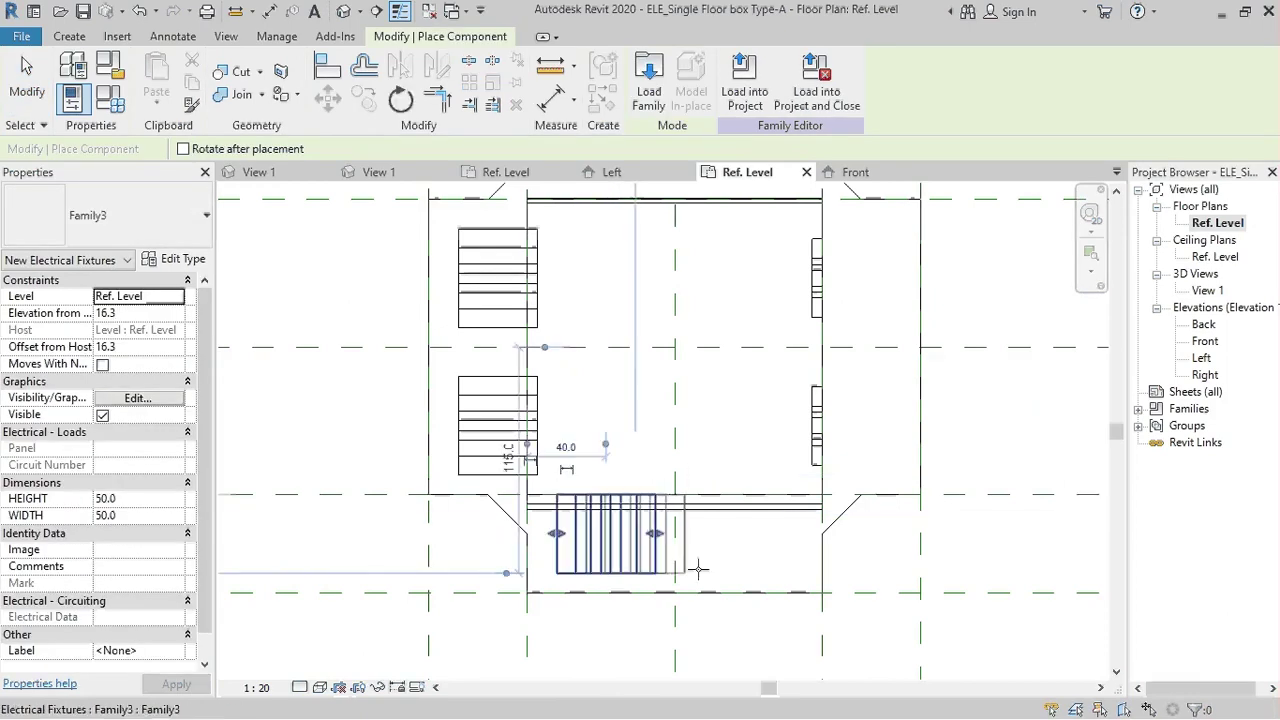
left_click(748, 573)
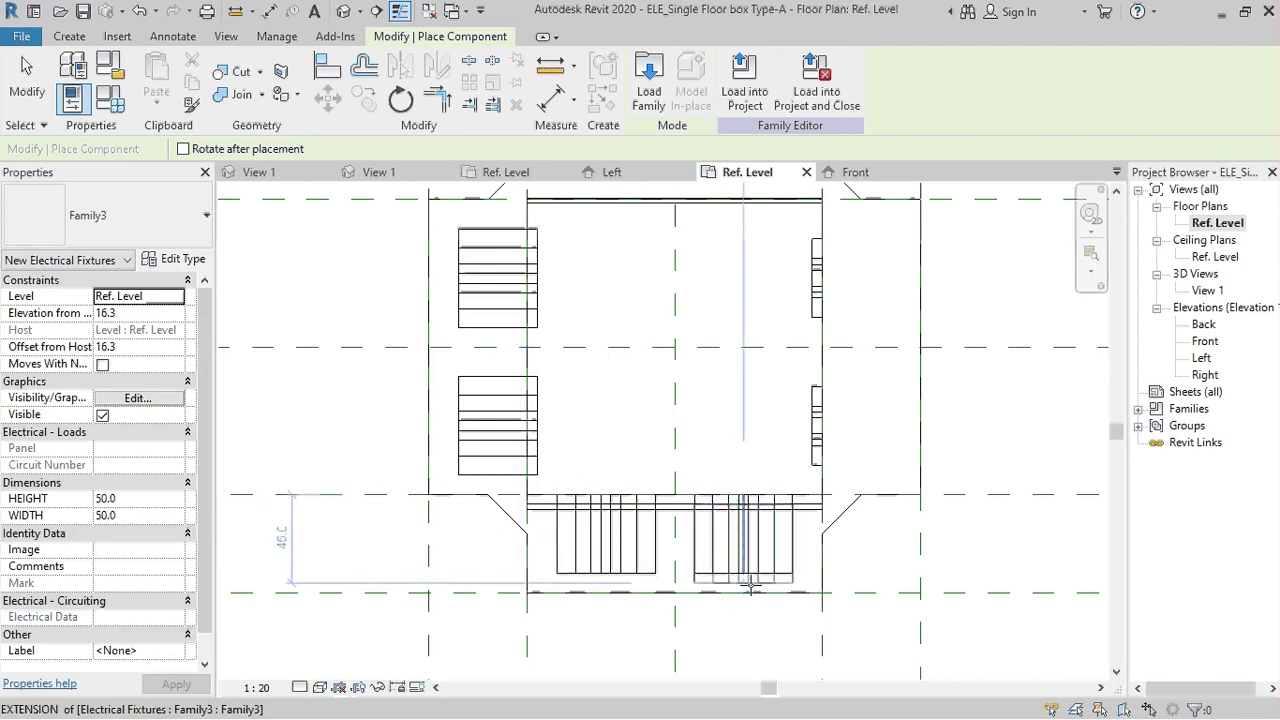
key("Escape")
key("Escape")
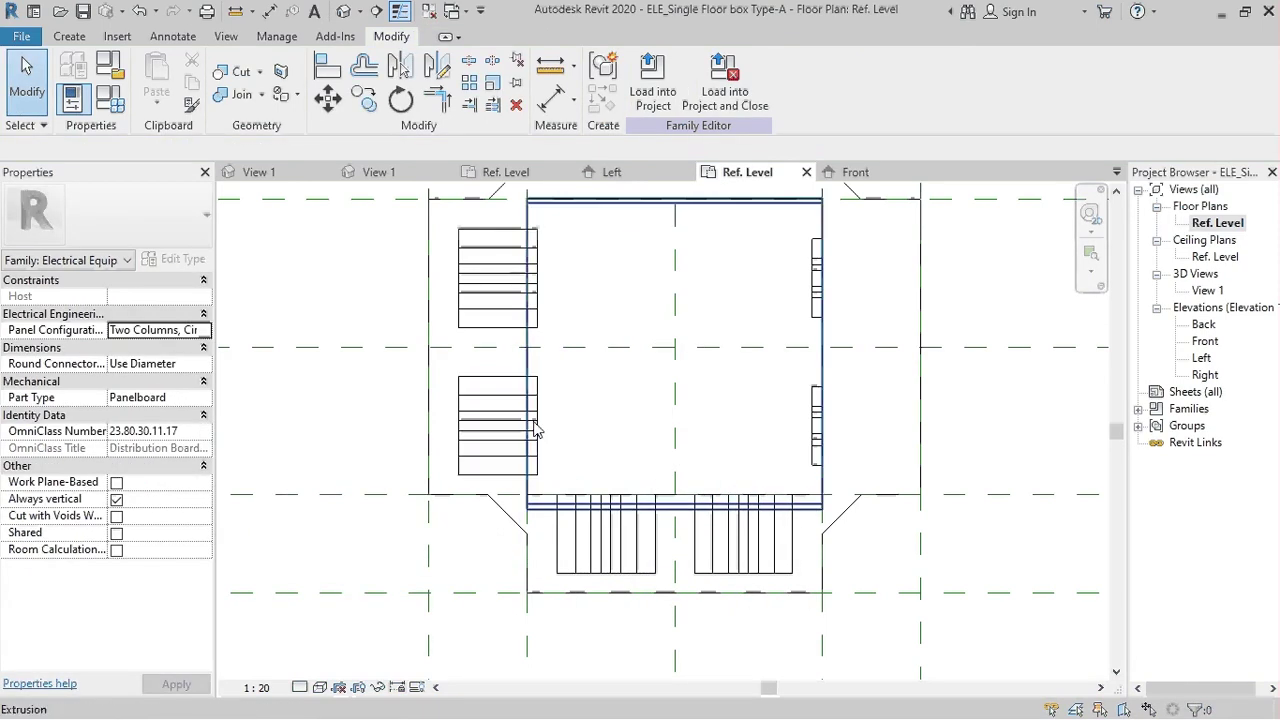
Start and cancel an aligned dimension, then zoom out the plan
key("d")
key("i")
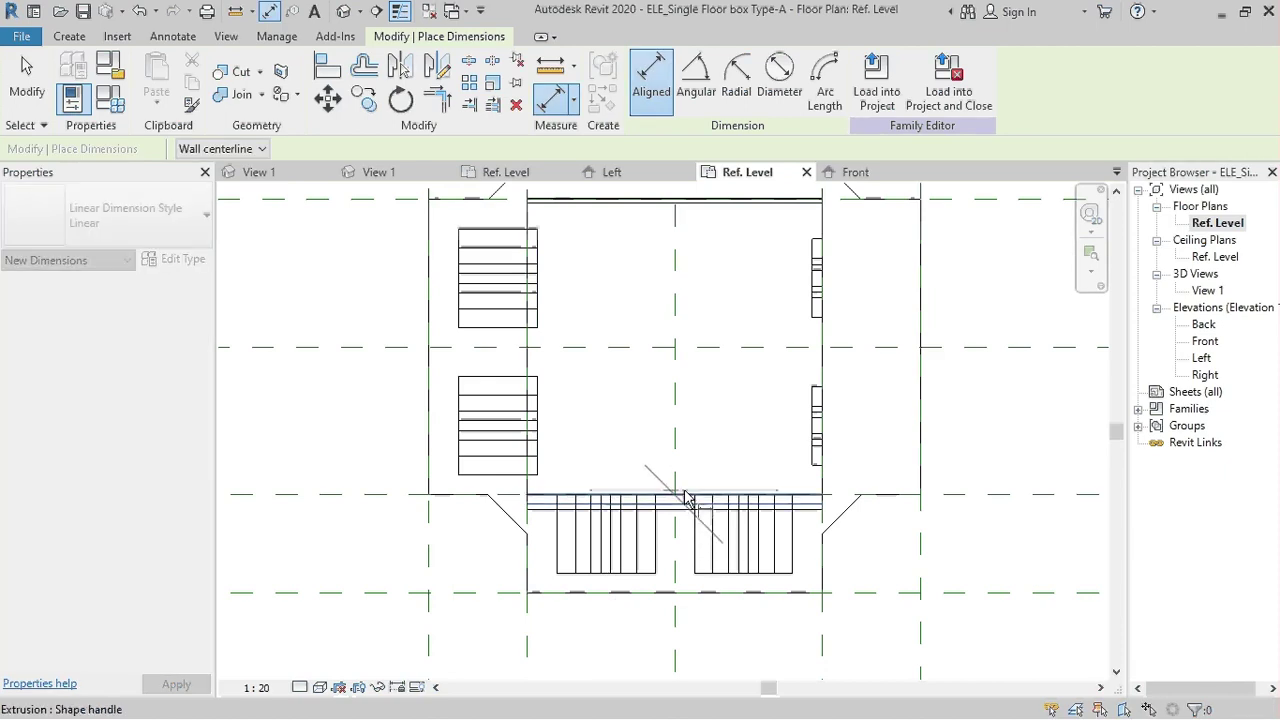
key("Escape")
key("Escape")
scroll(528, 523, "down", 3)
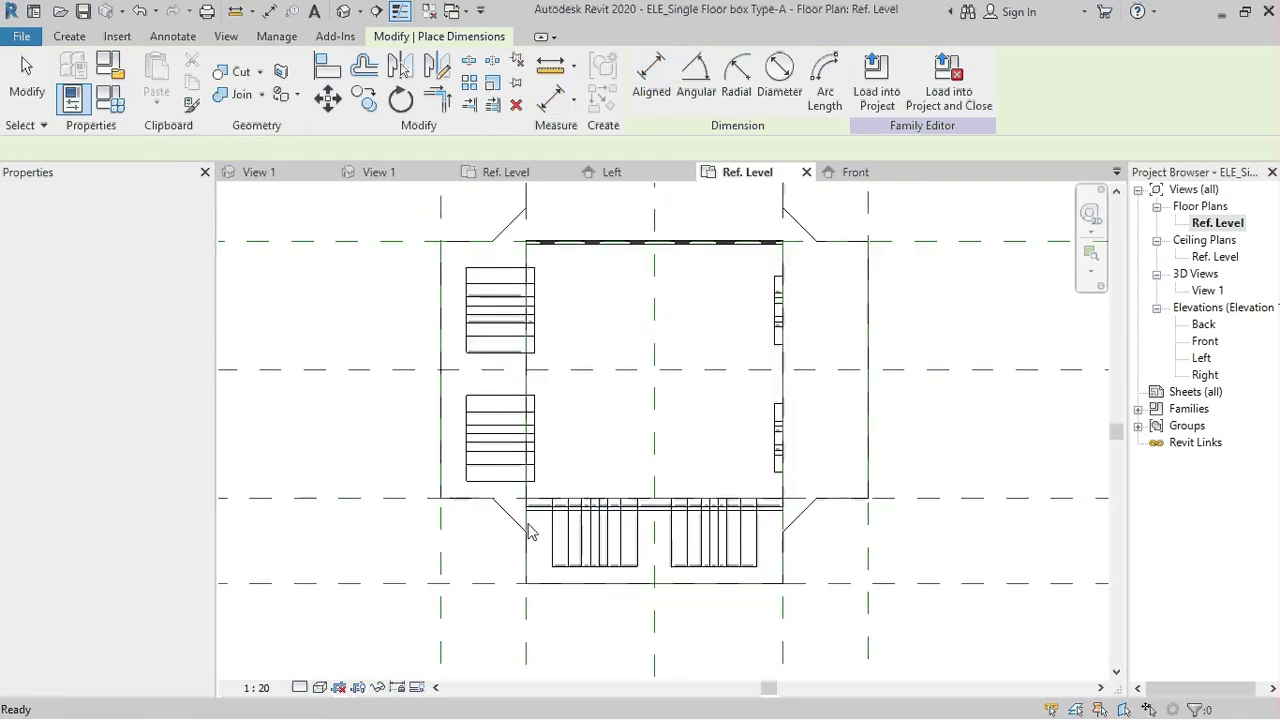
Orbit and zoom around the shaded floor box in 3D View 1 to see it with its lid
key("ctrl+Tab")
left_click(632, 386)
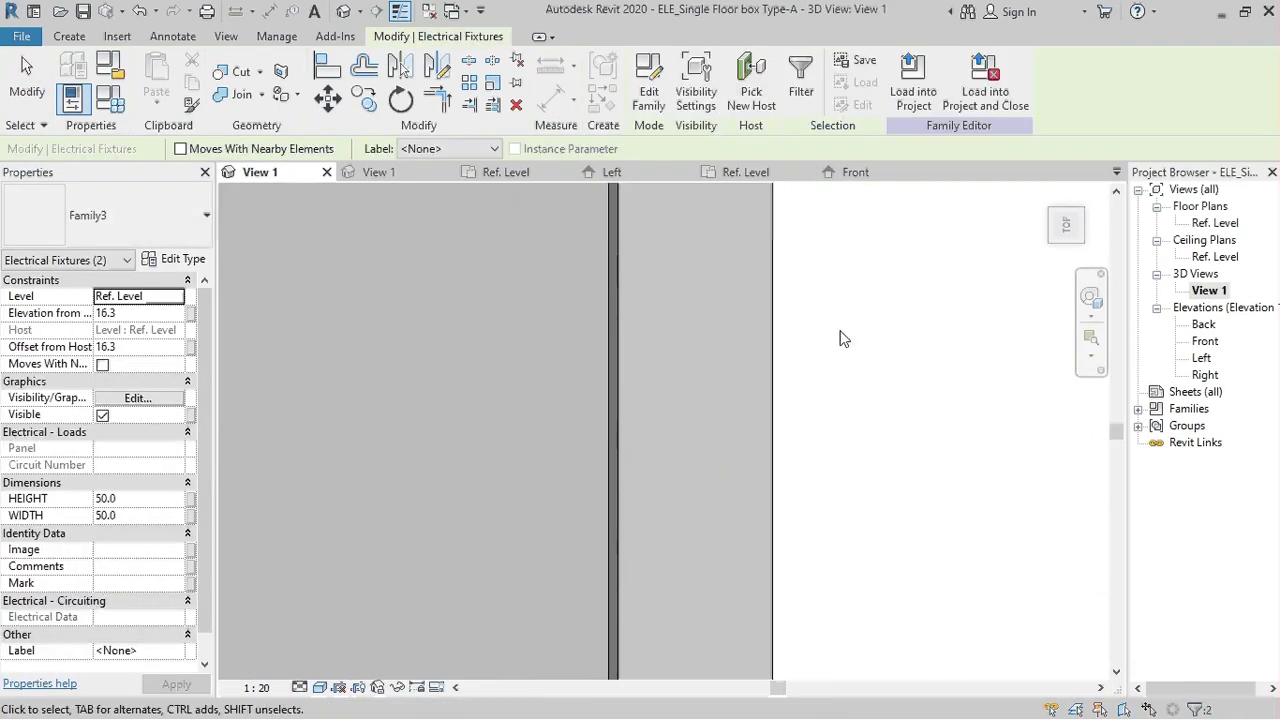
mouse_move(677, 449)
middle_mouse_down("shift")
mouse_move(797, 425)
mouse_move(987, 557)
middle_mouse_up("shift")
scroll(797, 425, "up", 5)
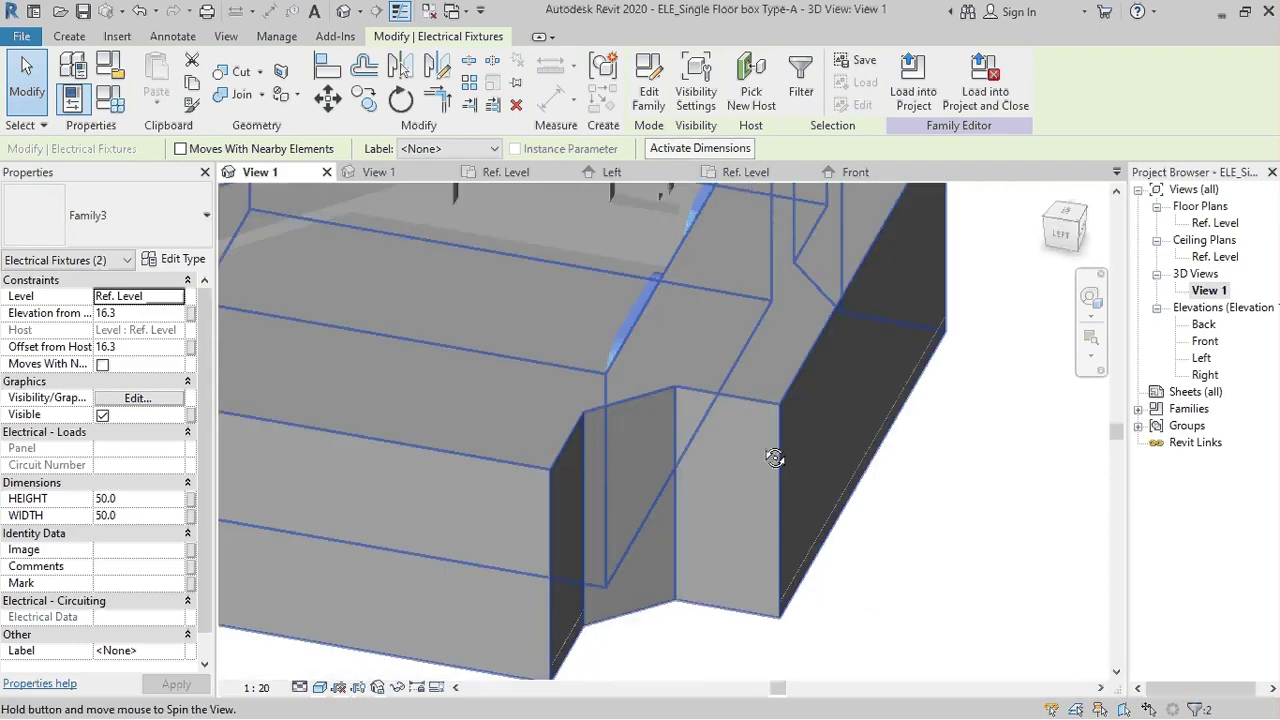
scroll(666, 450, "down", 5)
mouse_move(666, 450)
middle_mouse_down("shift")
mouse_move(620, 385)
mouse_move(700, 430)
mouse_move(632, 575)
mouse_move(808, 660)
middle_mouse_up("shift")
scroll(700, 430, "up", 3)
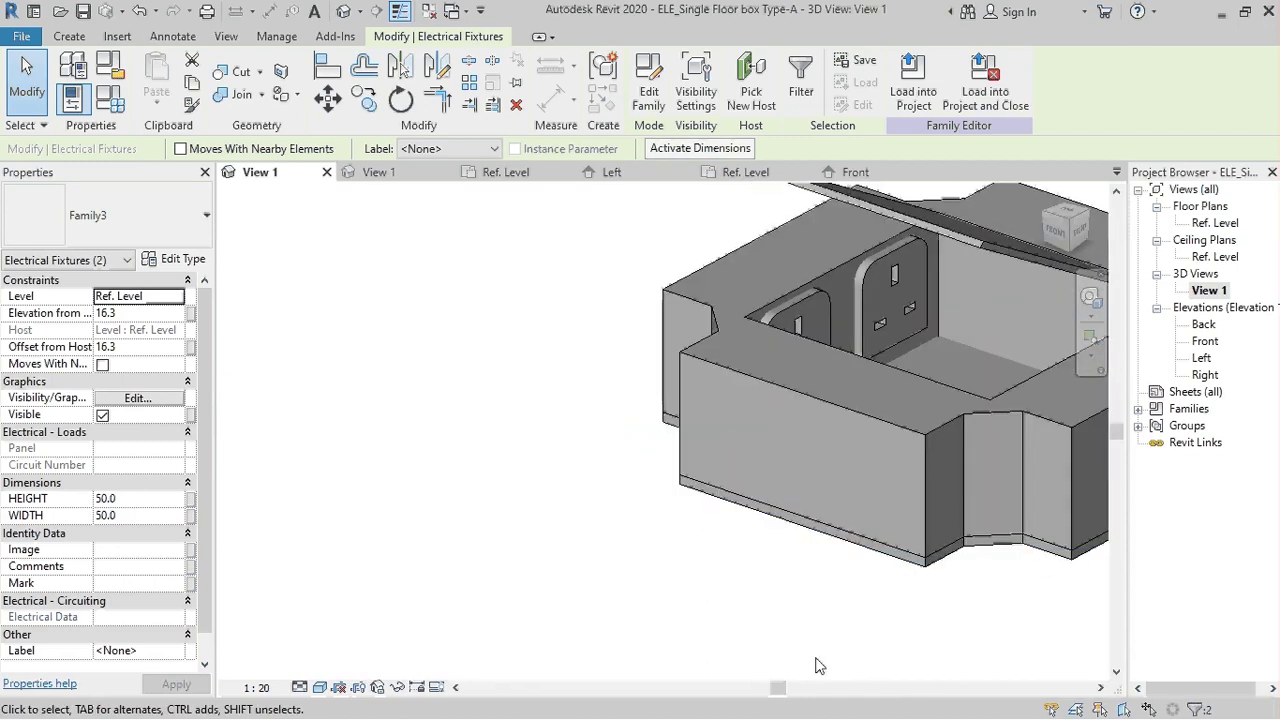
scroll(808, 660, "down", 3)
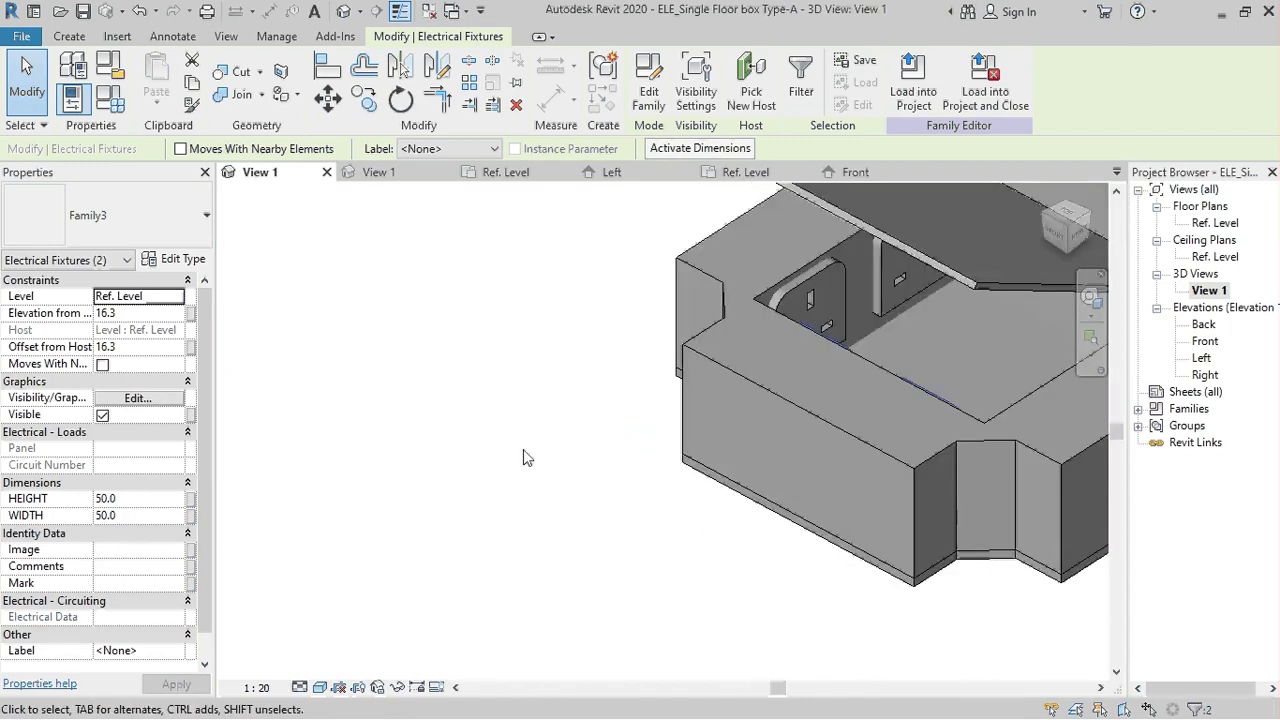
mouse_move(523, 449)
middle_mouse_down("shift")
mouse_move(804, 433)
mouse_move(597, 350)
middle_mouse_up("shift")
scroll(861, 307, "up", 3)
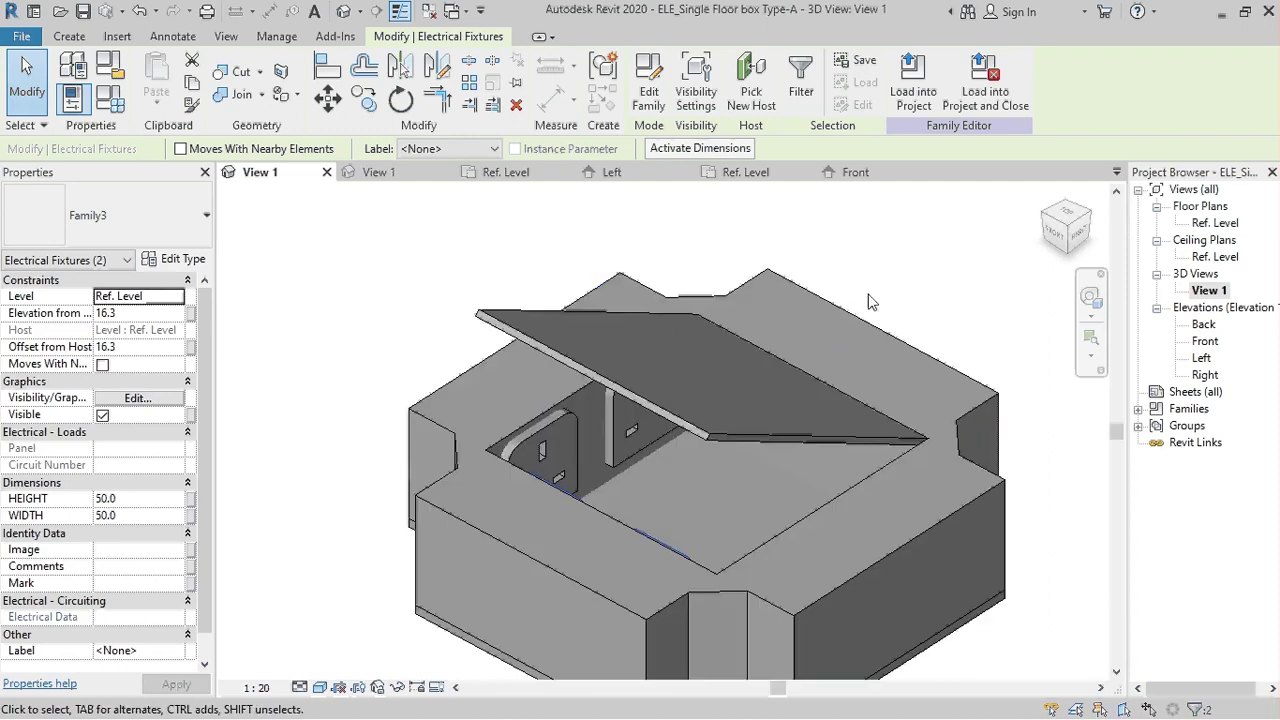
left_click(86, 40)
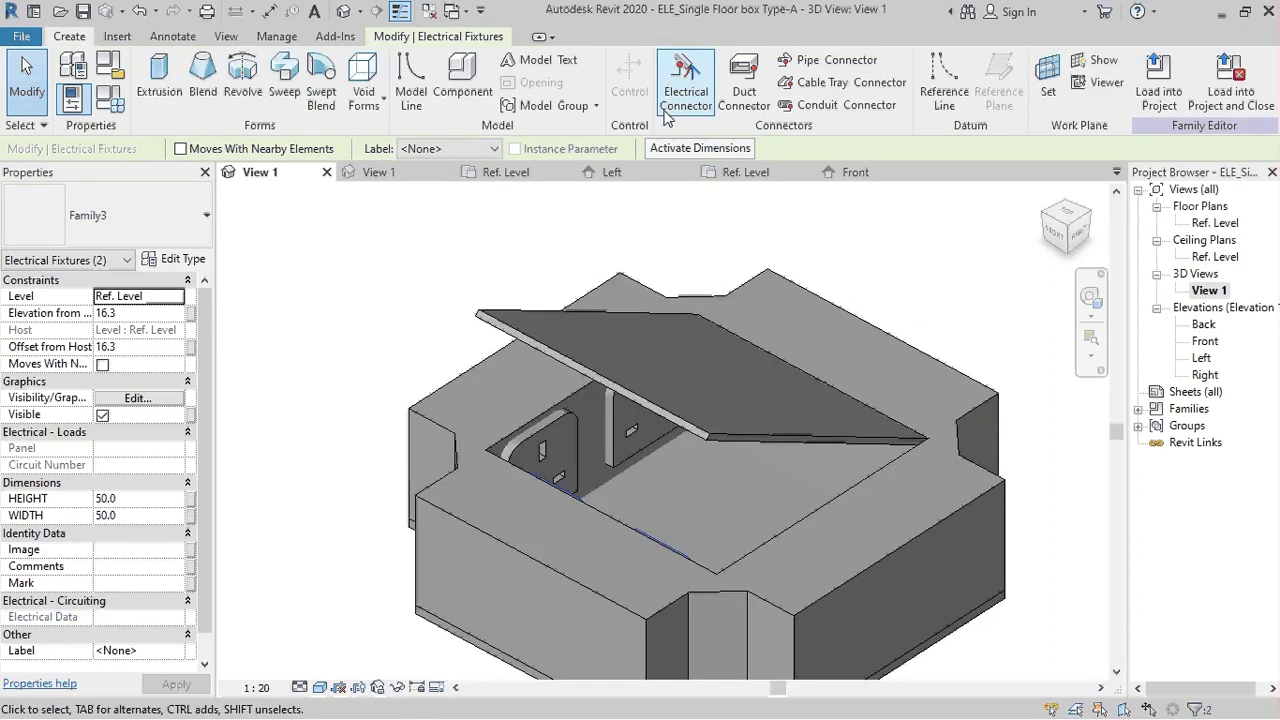
Start an electrical connector with its system type initially set to Power - Unbalanced
left_click(686, 82)
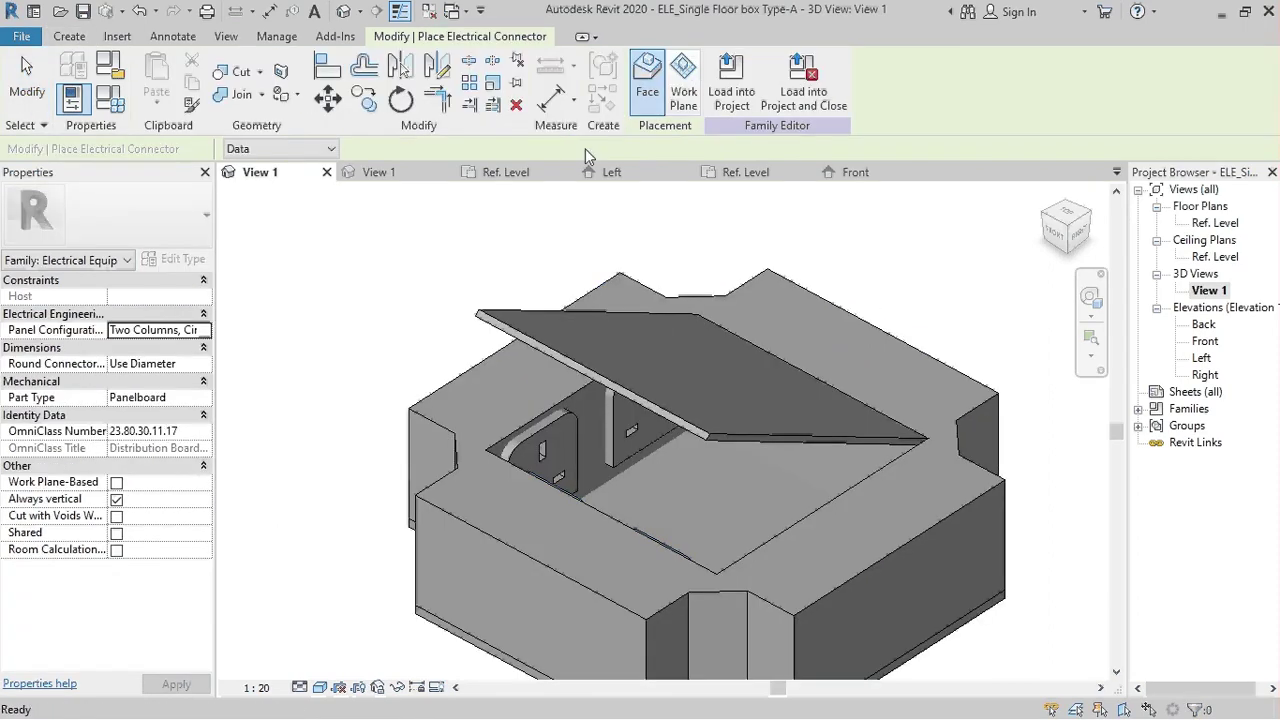
left_click(300, 148)
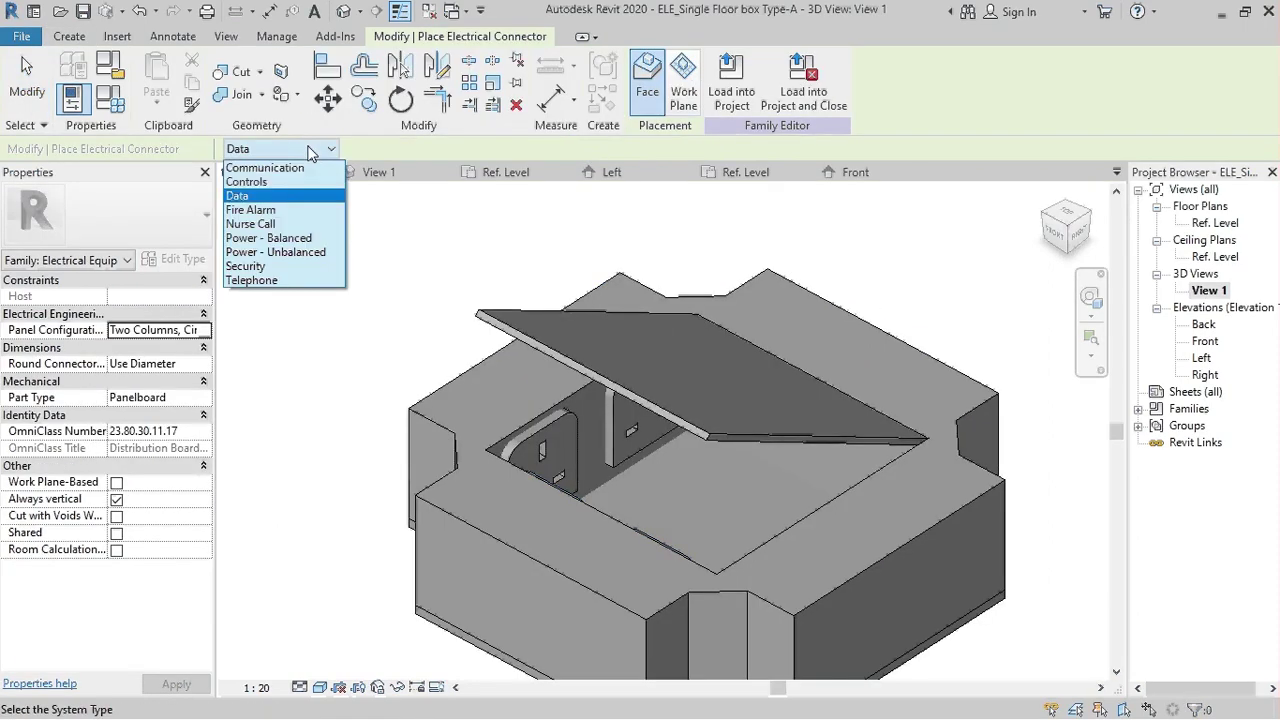
left_click(281, 253)
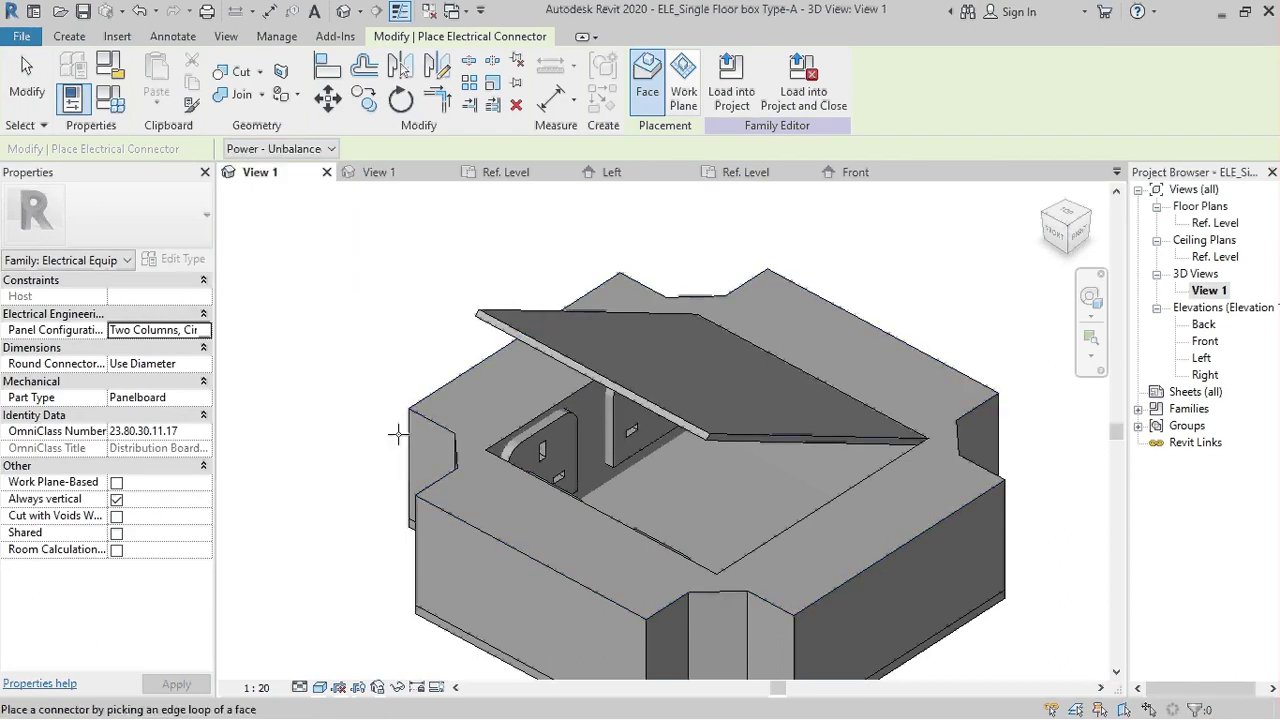
middle_click_drag(437, 437, 556, 436, "shift")
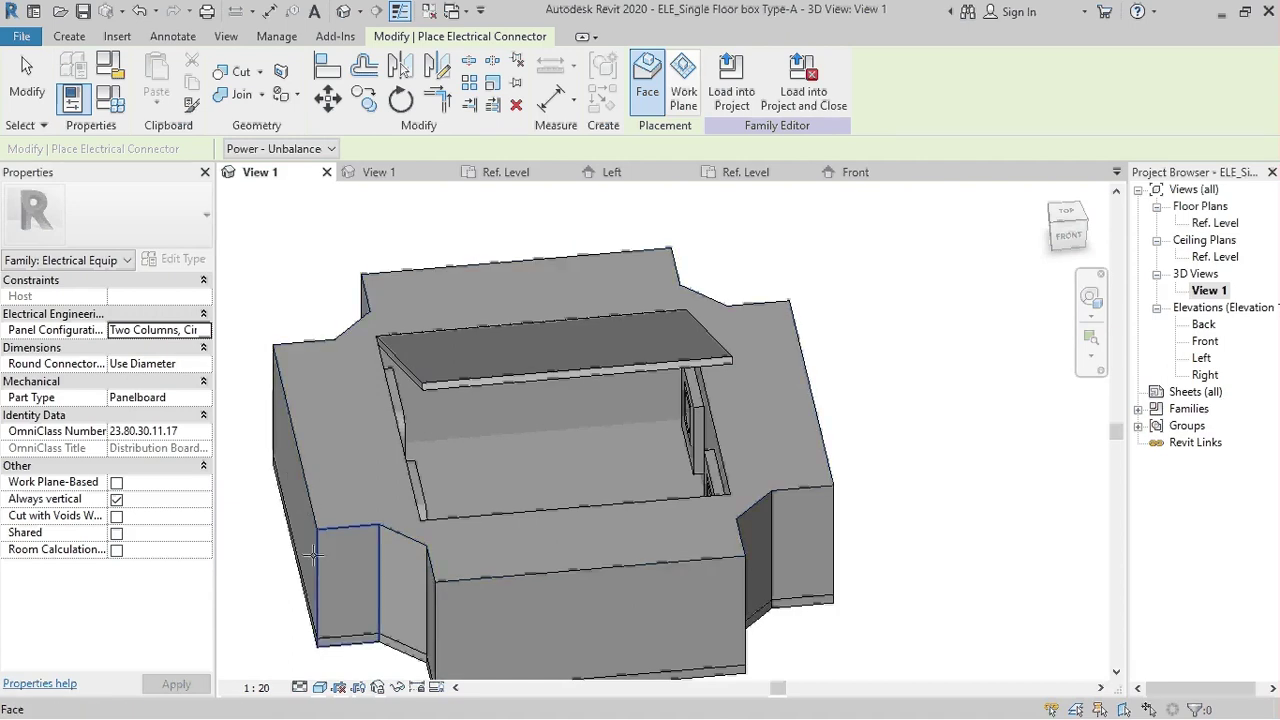
scroll(280, 380, "up", 3)
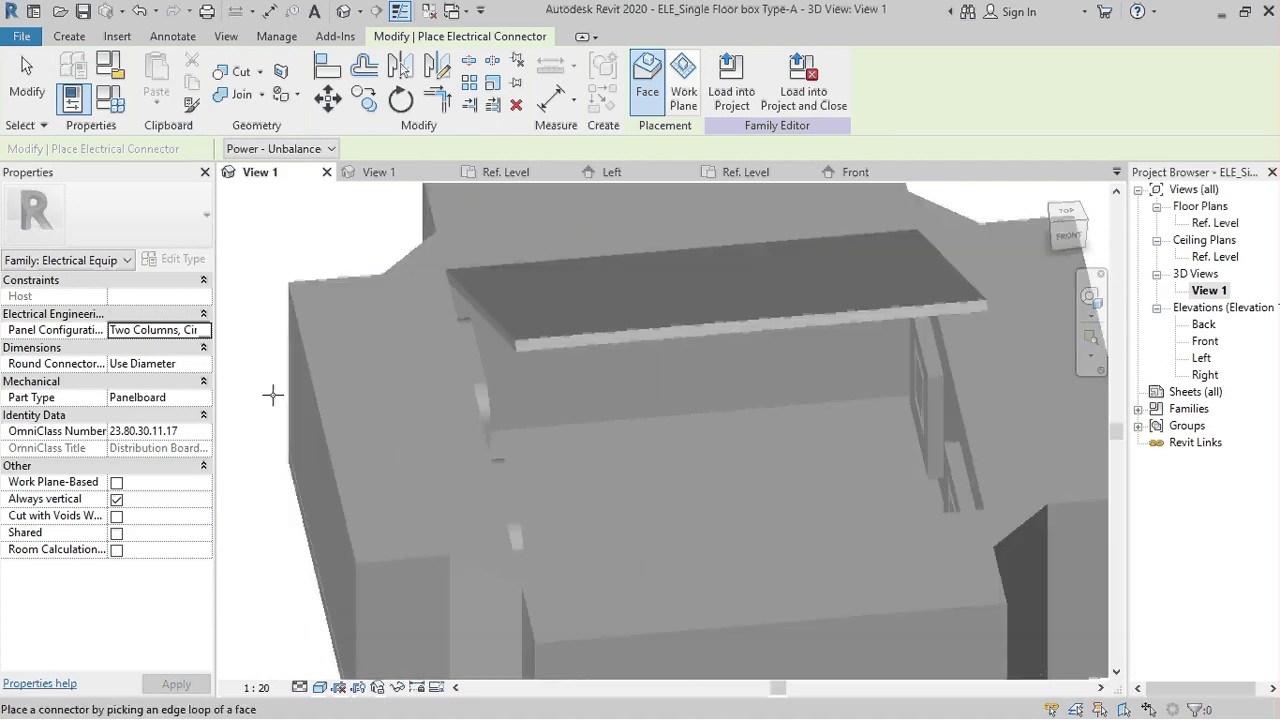
scroll(280, 380, "down", 3)
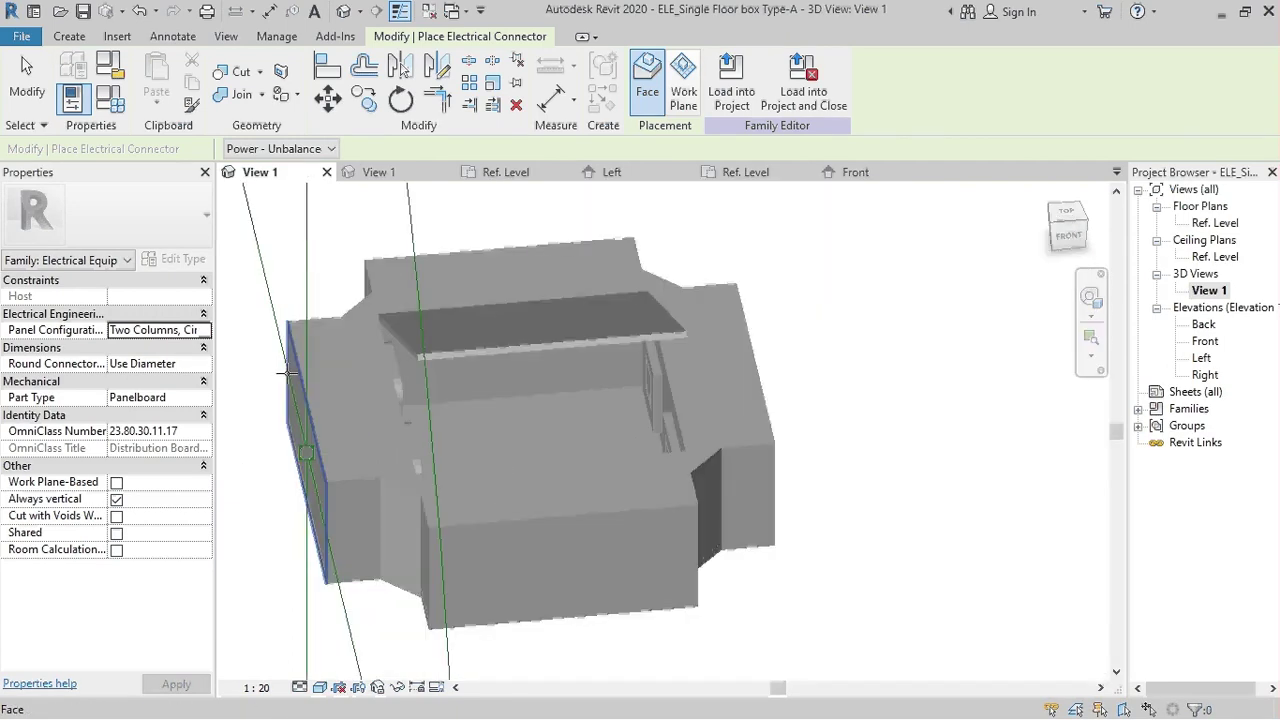
scroll(285, 370, "down", 2)
Change the connector system to Data and place it on the box's left face
left_click(290, 148)
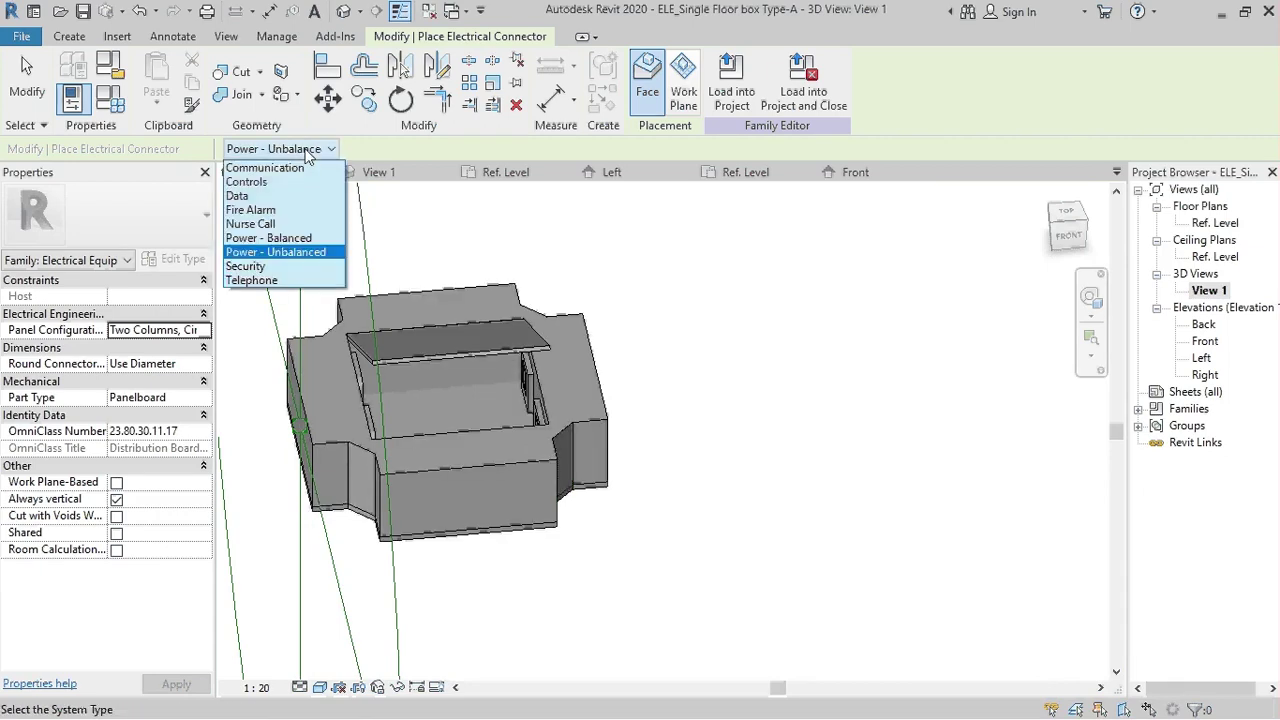
left_click(262, 196)
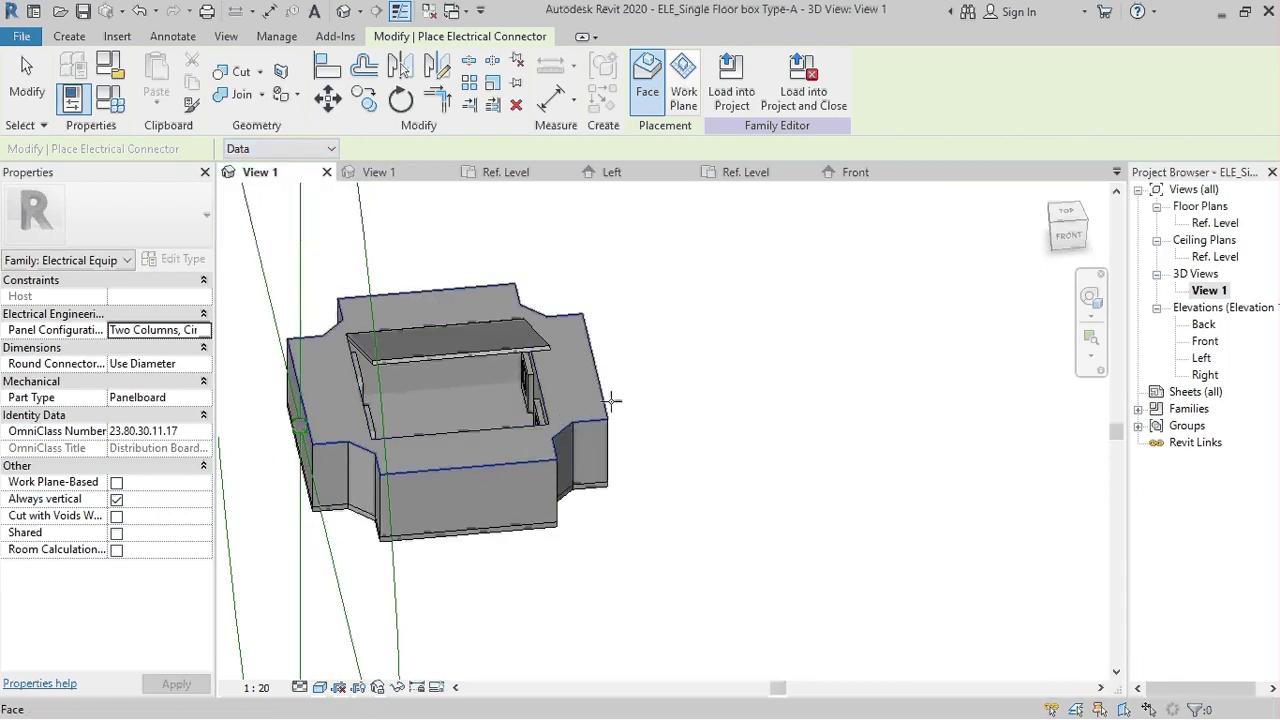
middle_click_drag(609, 400, 500, 420, "shift")
scroll(771, 466, "down", 2)
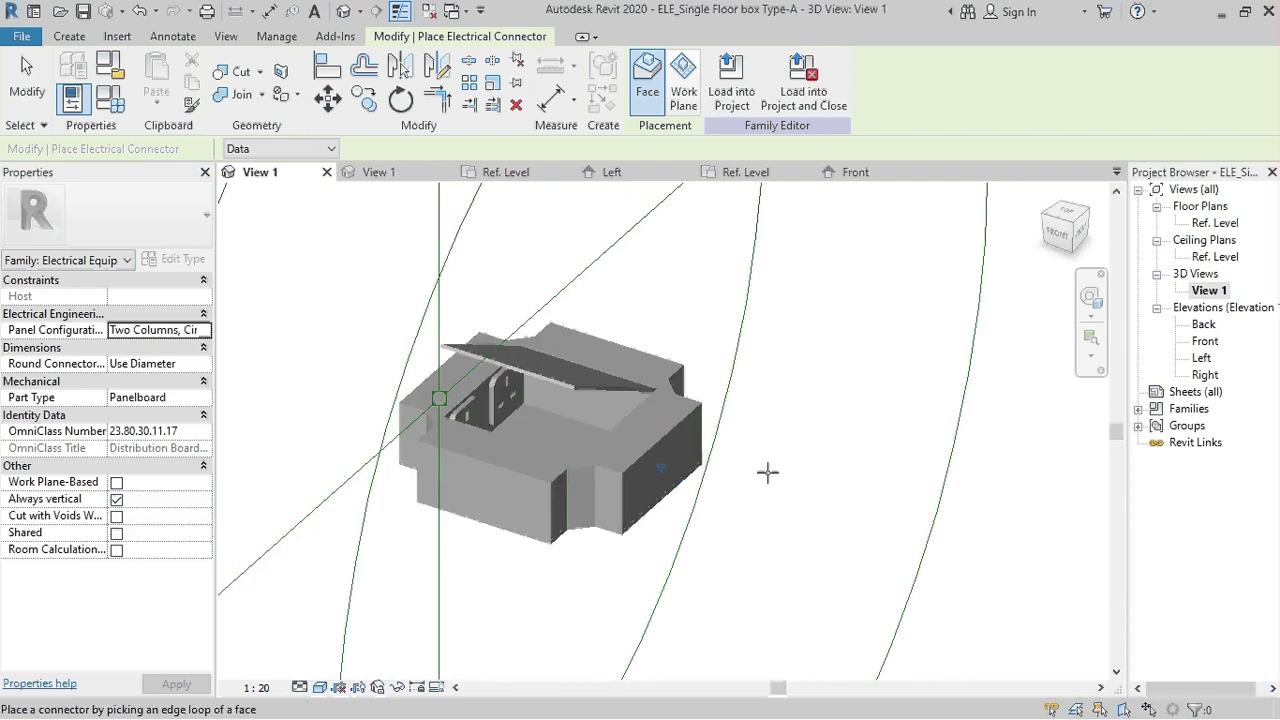
scroll(707, 455, "down", 3)
left_click(707, 455)
scroll(707, 455, "up", 5)
left_click(745, 172)
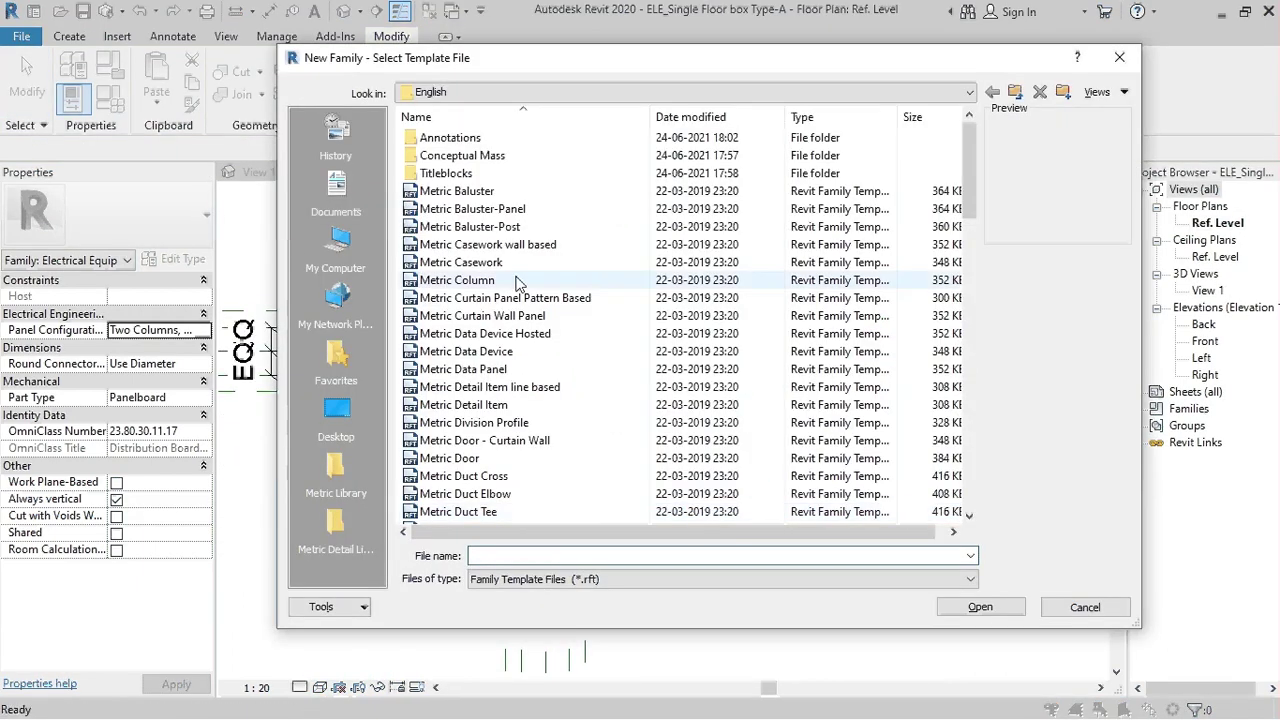
Create a new family from the Metric Detail Item template
scroll(418, 513, "down", 1)
left_click(463, 333)
left_click(980, 607)
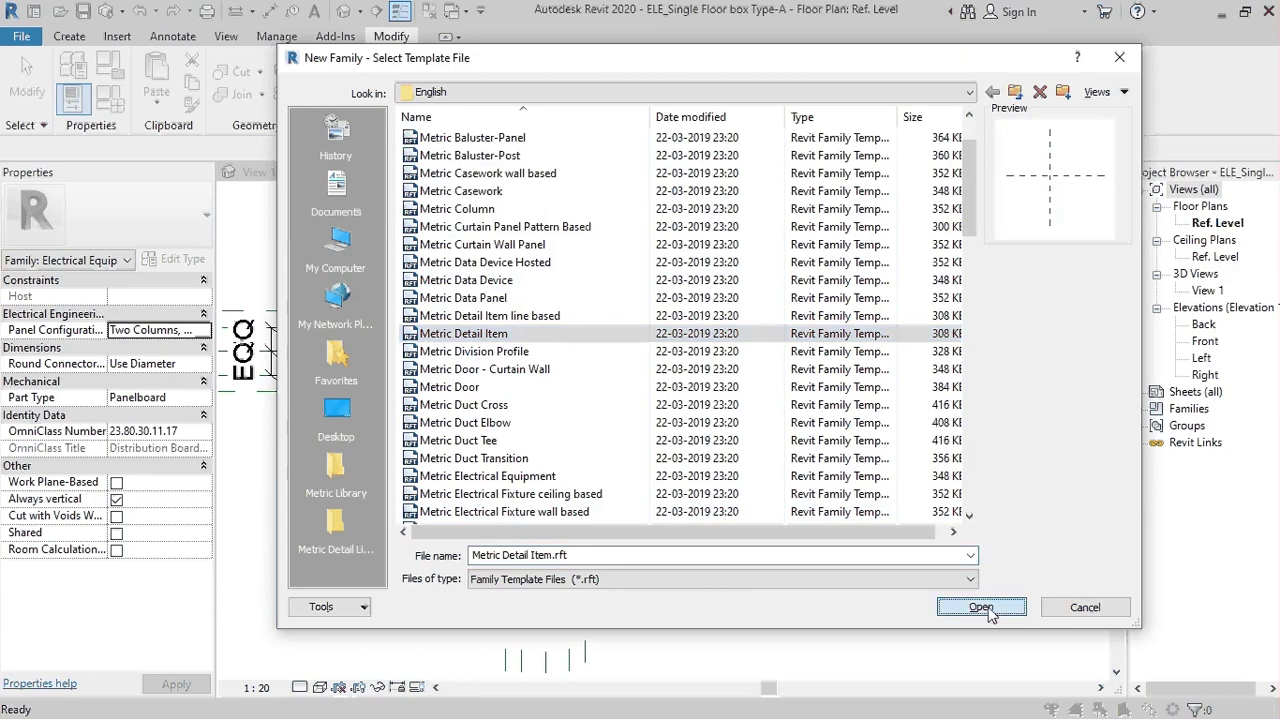
Draw four reference planes: two vertical and two horizontal around the centre
left_click(585, 545)
left_click(586, 282)
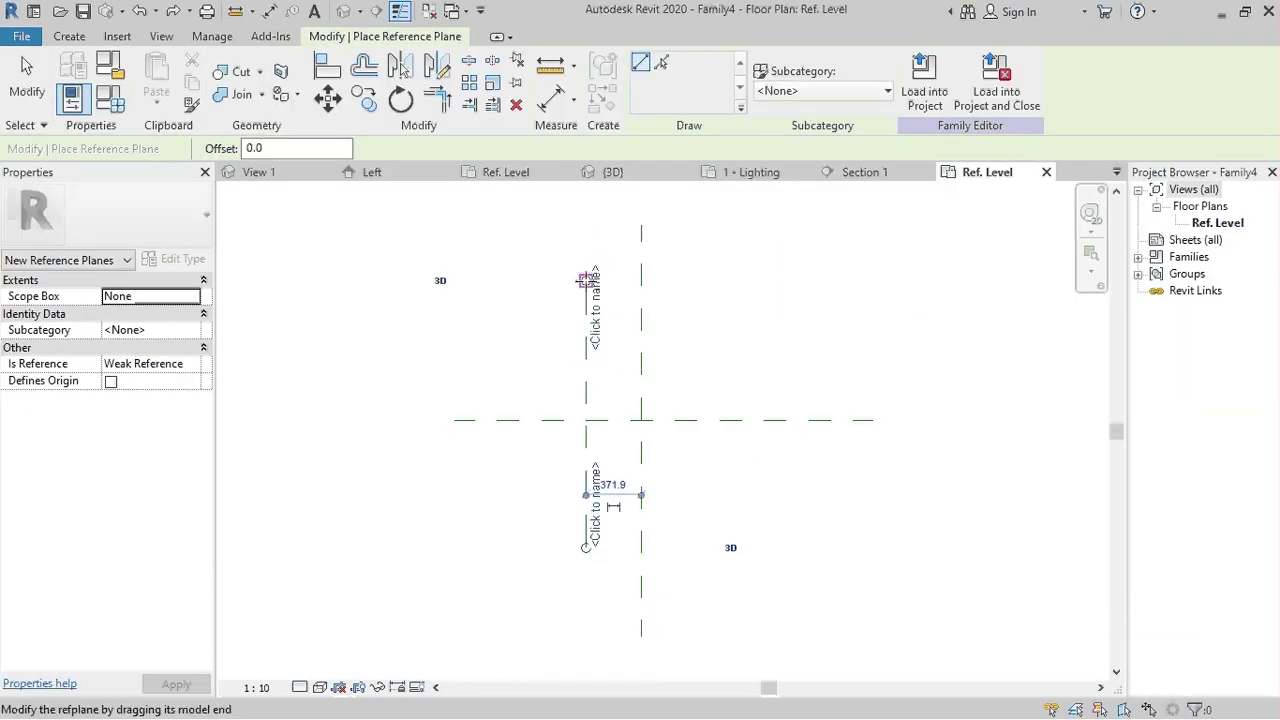
left_click(481, 336)
left_click(768, 336)
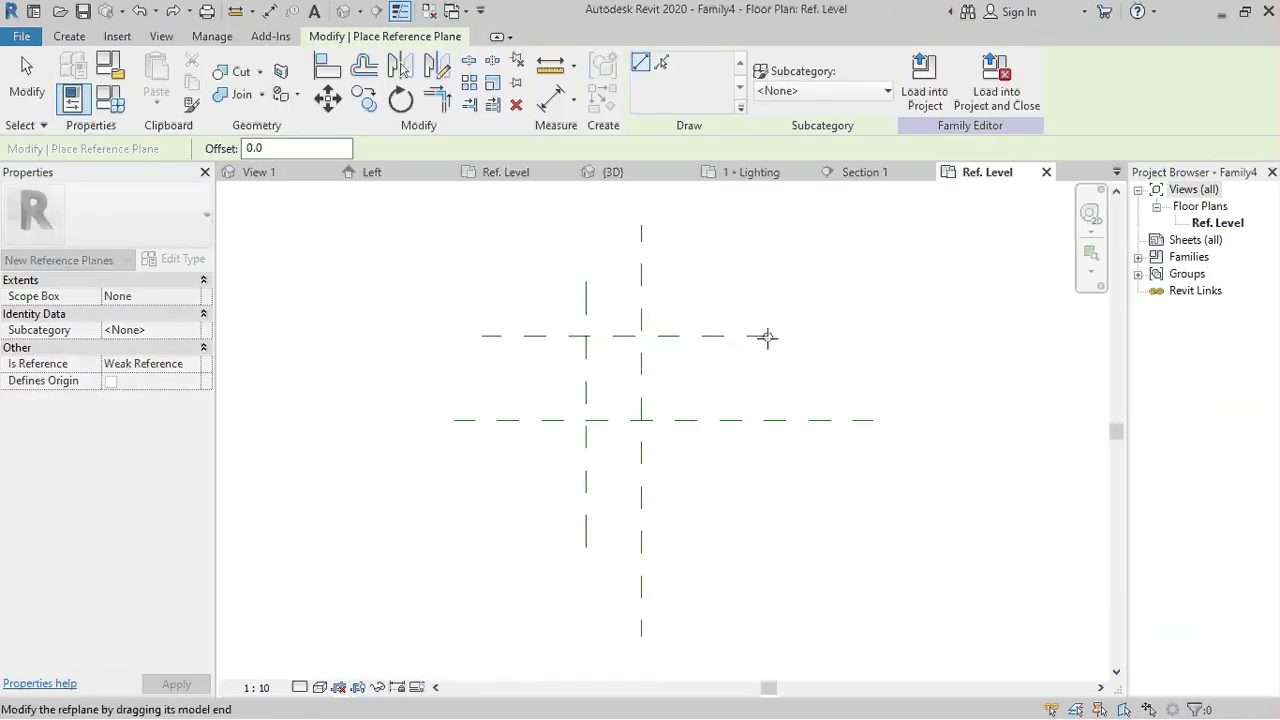
left_click(557, 480)
left_click(760, 477)
left_click(702, 546)
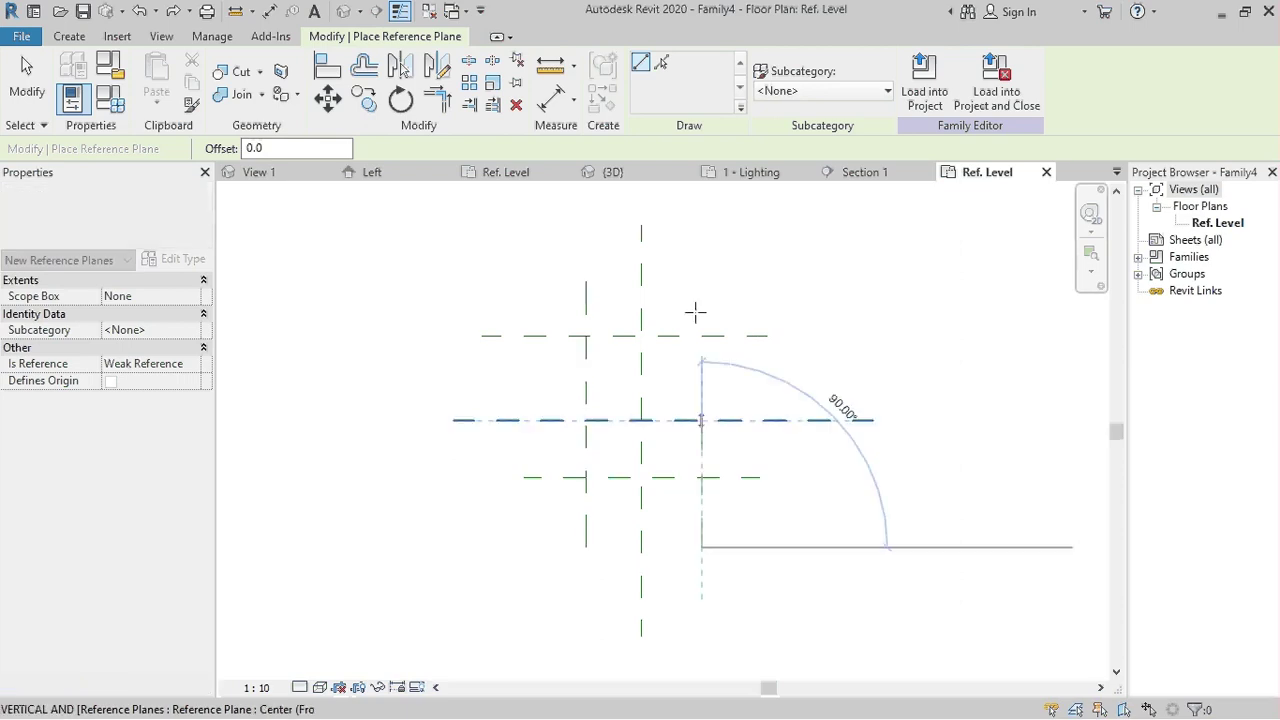
left_click(701, 282)
key("Escape")
key("Escape")
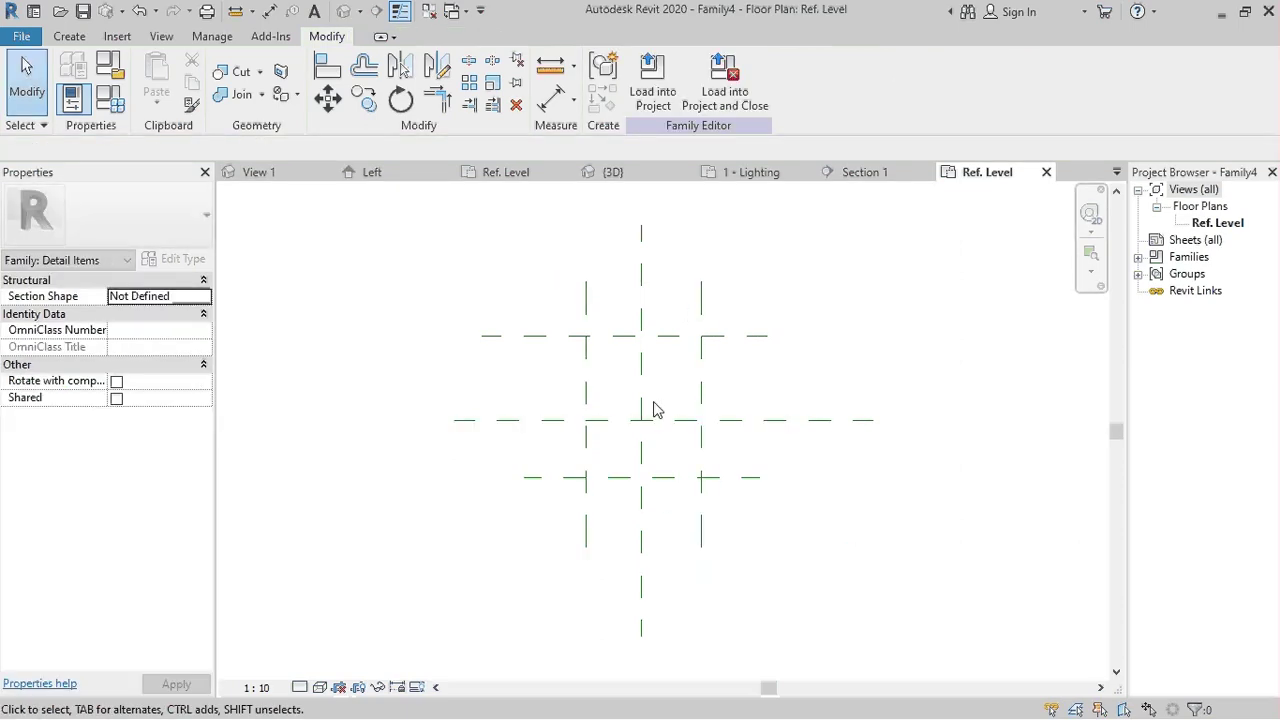
Add vertical and horizontal aligned dimension chains across the planes, both set to EQ
key("d")
key("i")
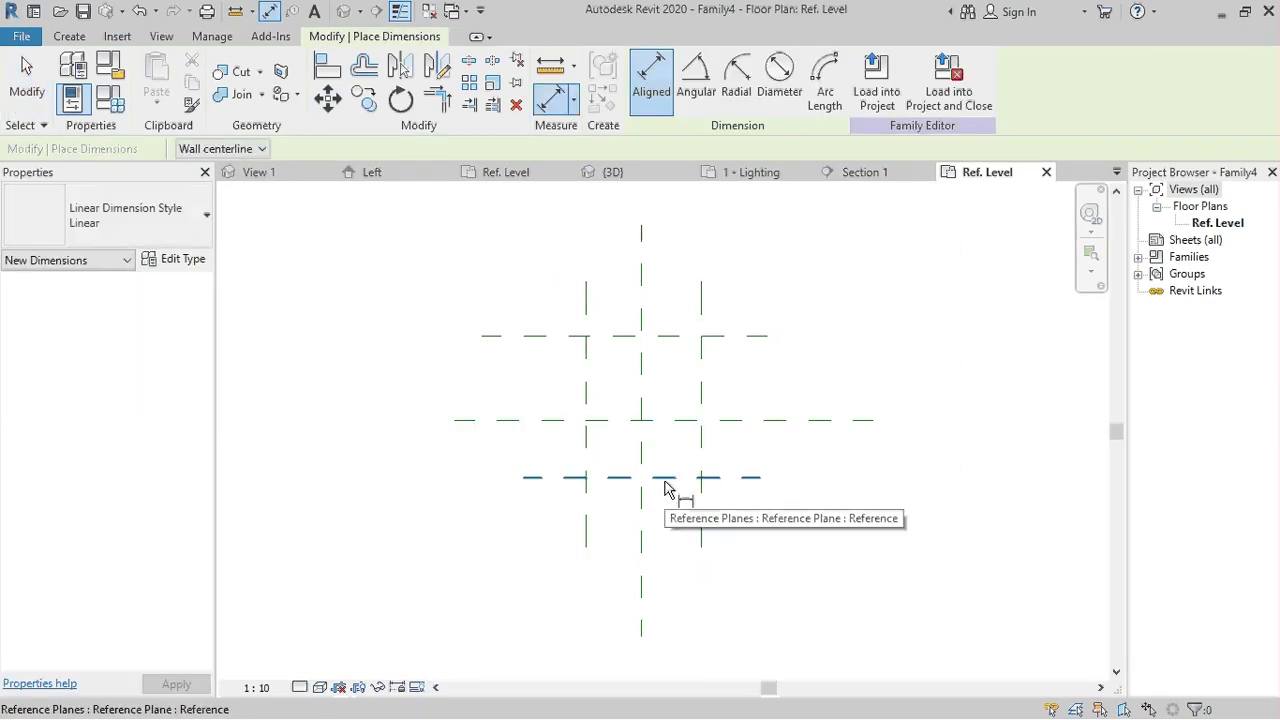
left_click(668, 488)
left_click(612, 421)
left_click(600, 337)
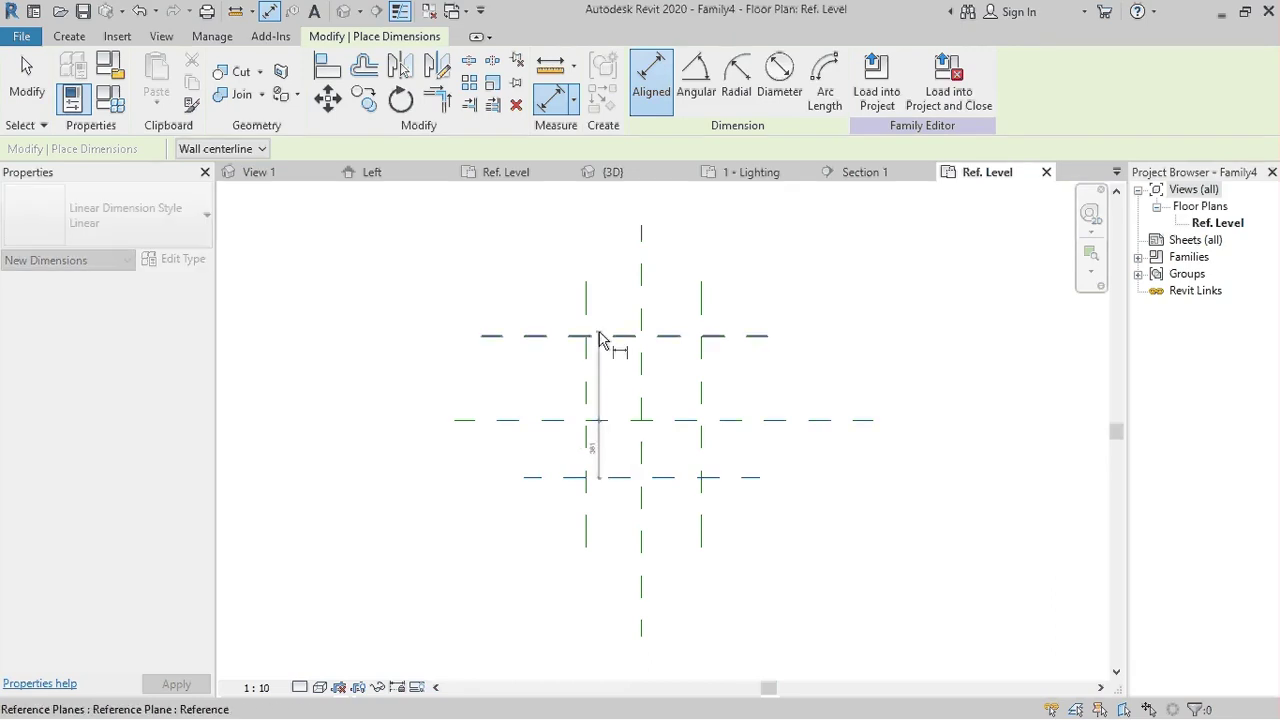
left_click(517, 385)
left_click(526, 392)
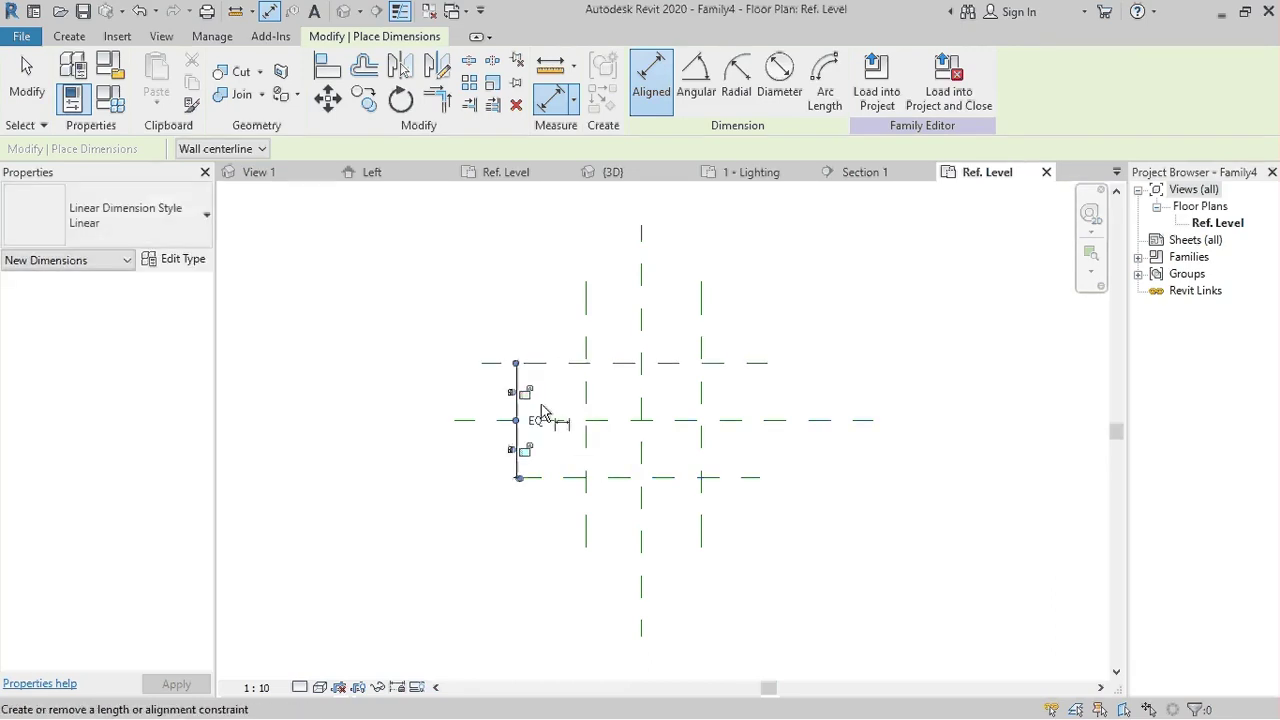
left_click(586, 405)
left_click(641, 405)
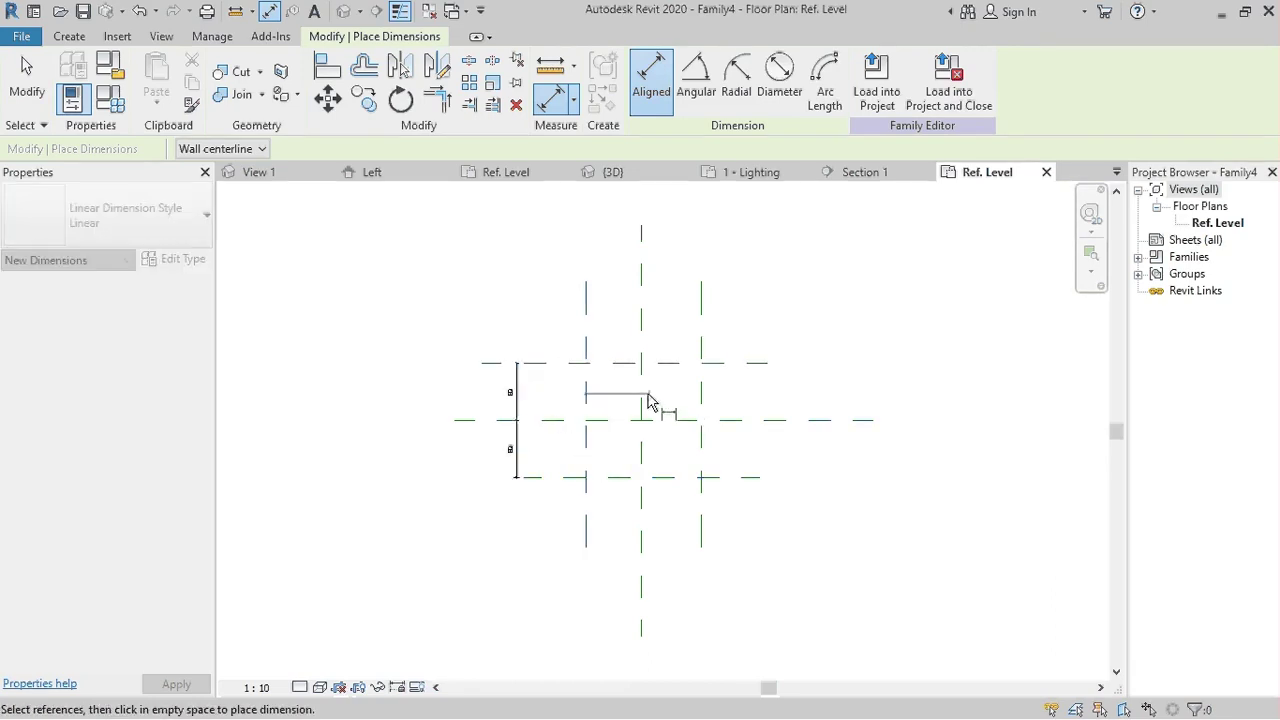
left_click(701, 418)
left_click(785, 333)
left_click(646, 304)
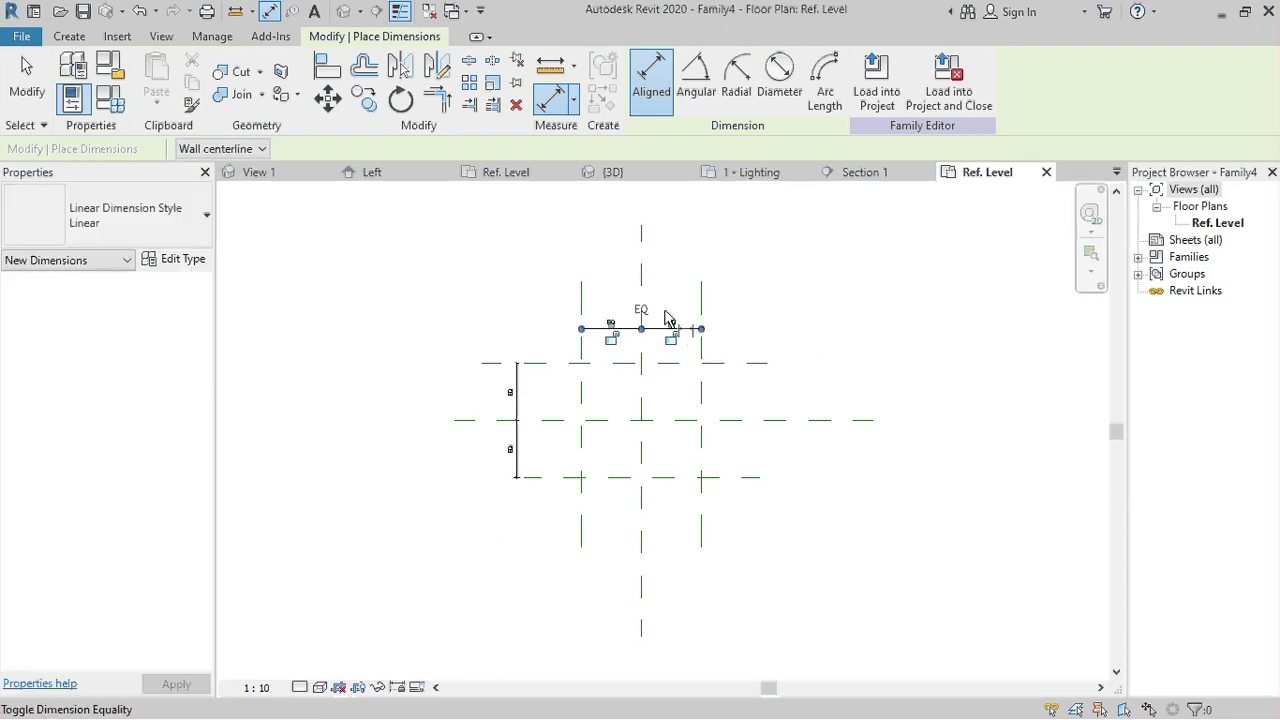
key("Escape")
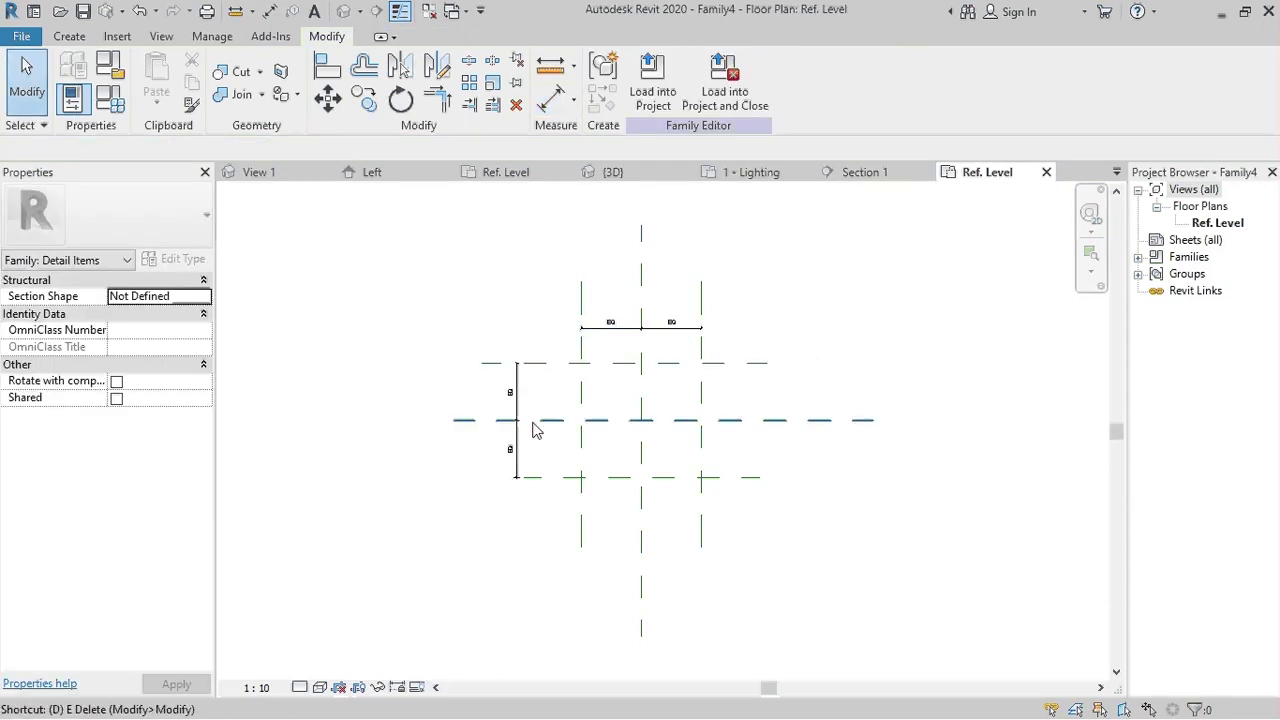
Add an overall 761.2 vertical dimension between the two horizontal planes
key("d")
key("i")
left_click(563, 477)
left_click(560, 364)
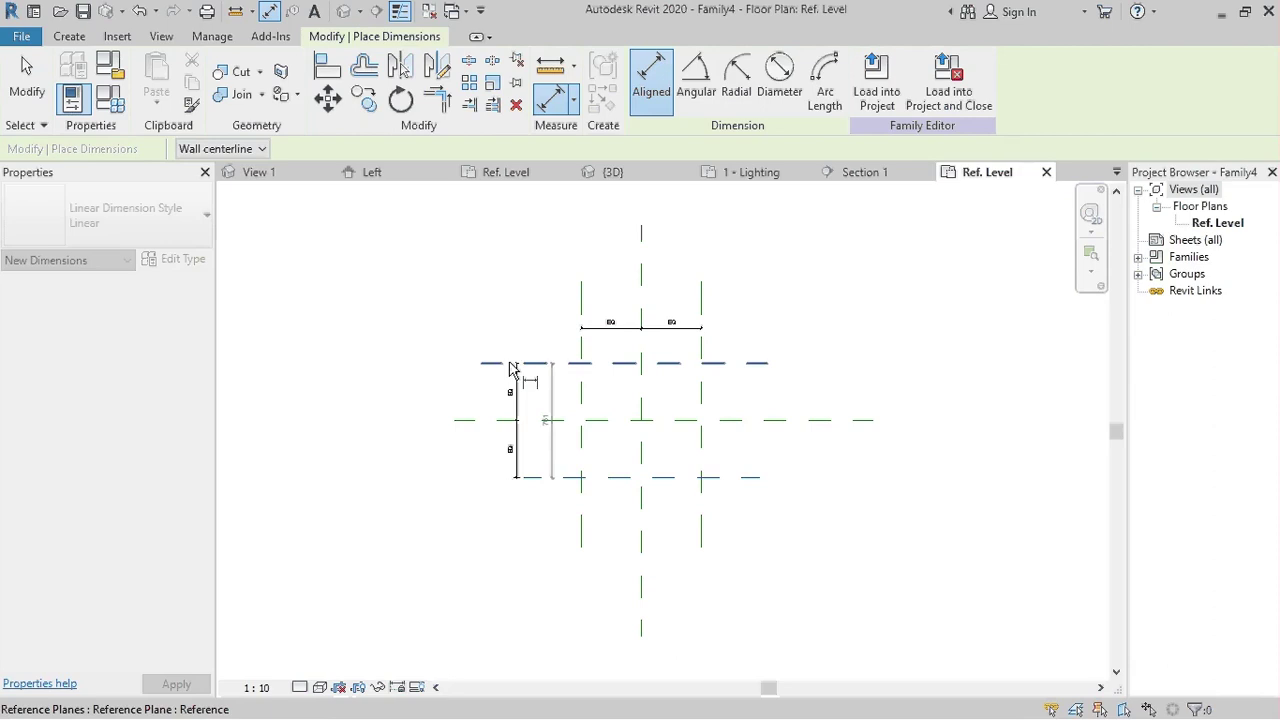
left_click(489, 362)
key("Escape")
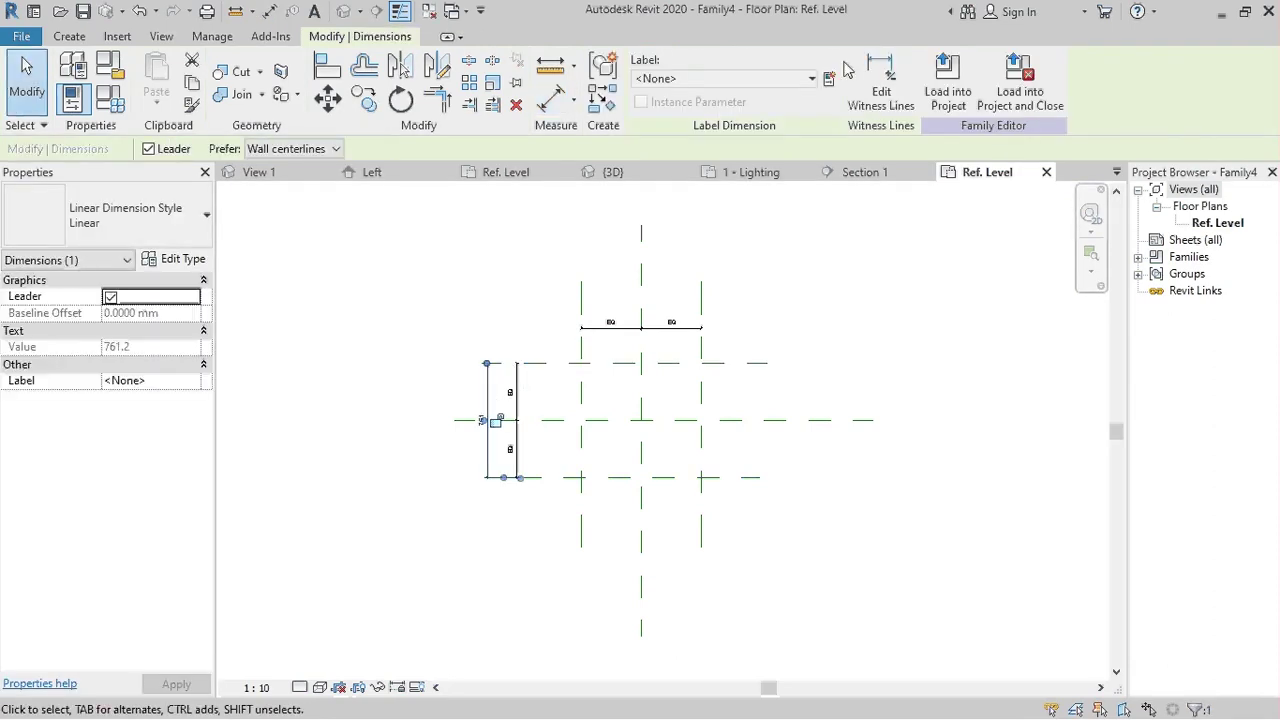
Label the side dimension with a new instance parameter named WIDTH
left_click(834, 80)
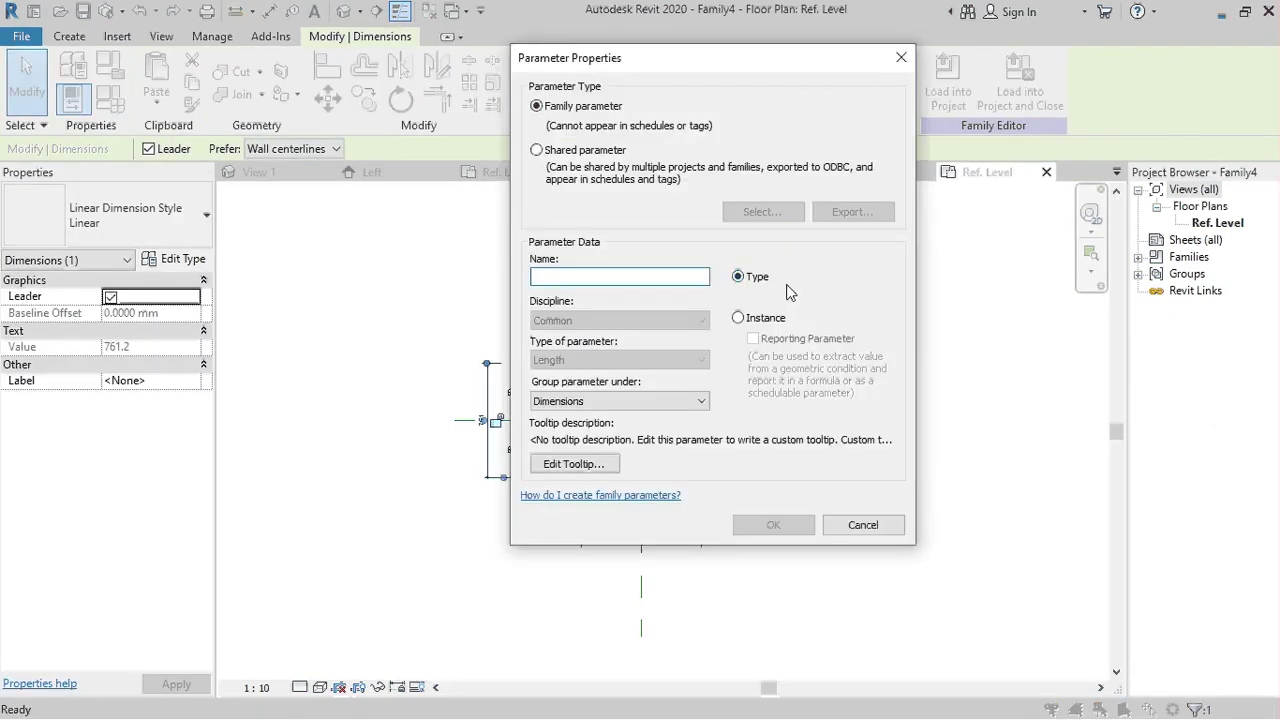
type("WIDTH")
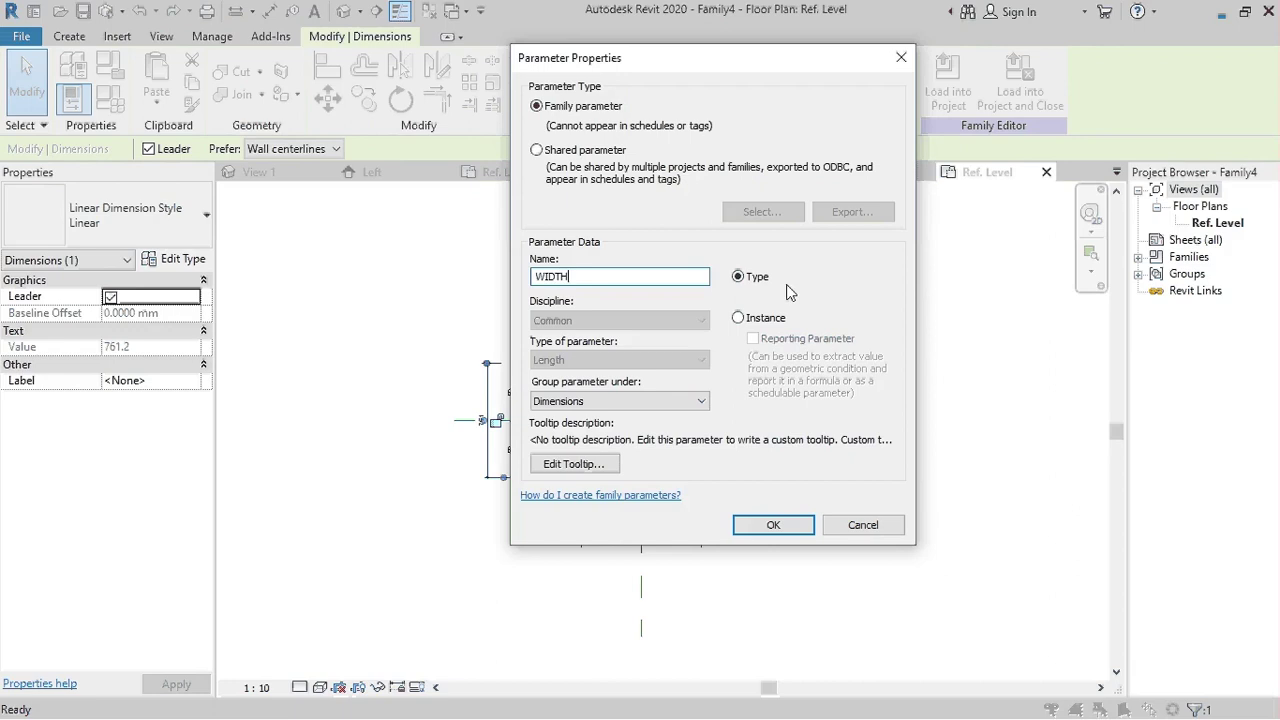
left_click(738, 317)
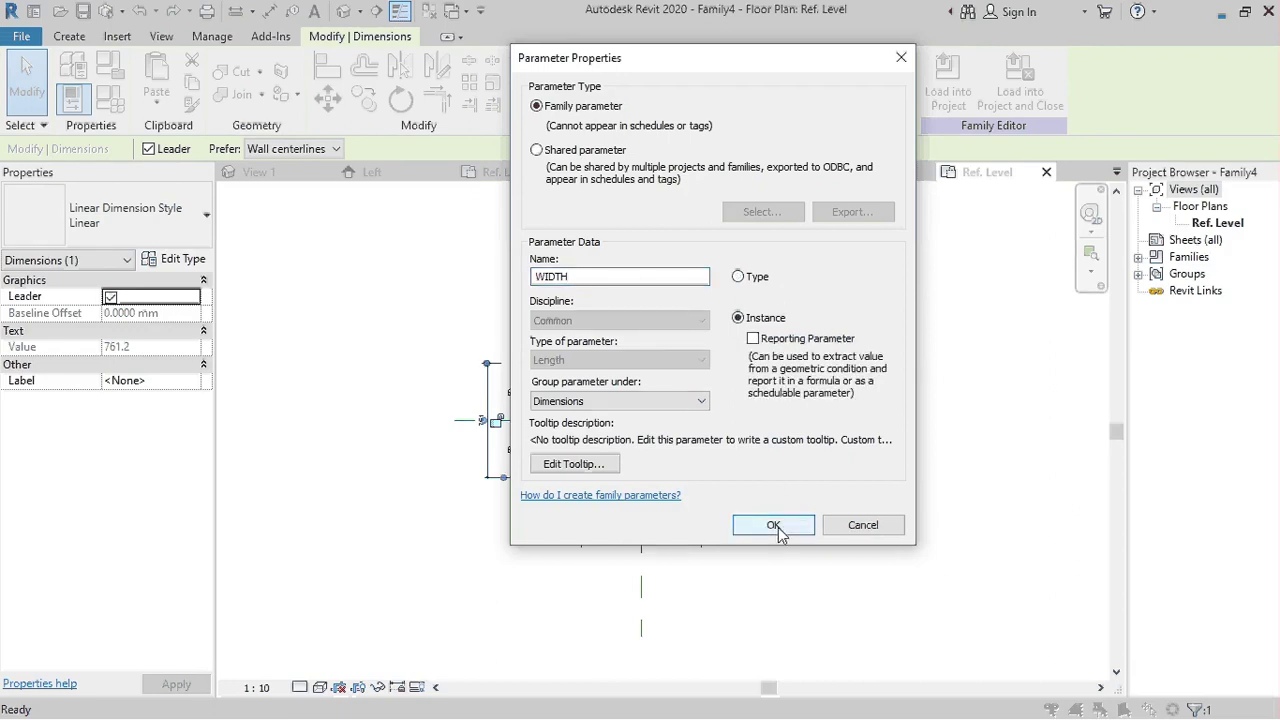
left_click(773, 525)
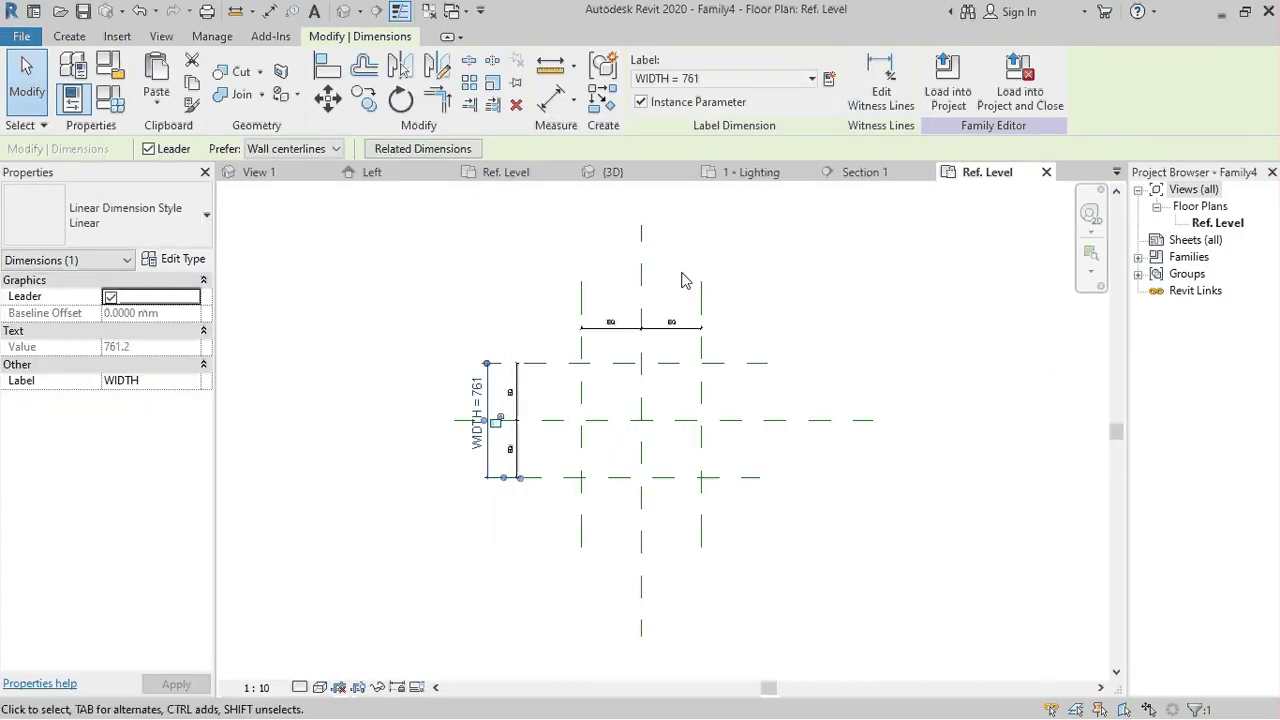
left_click(664, 294)
Dimension the top reference planes with DI and label it as instance parameter LENGTH
key("d")
key("i")
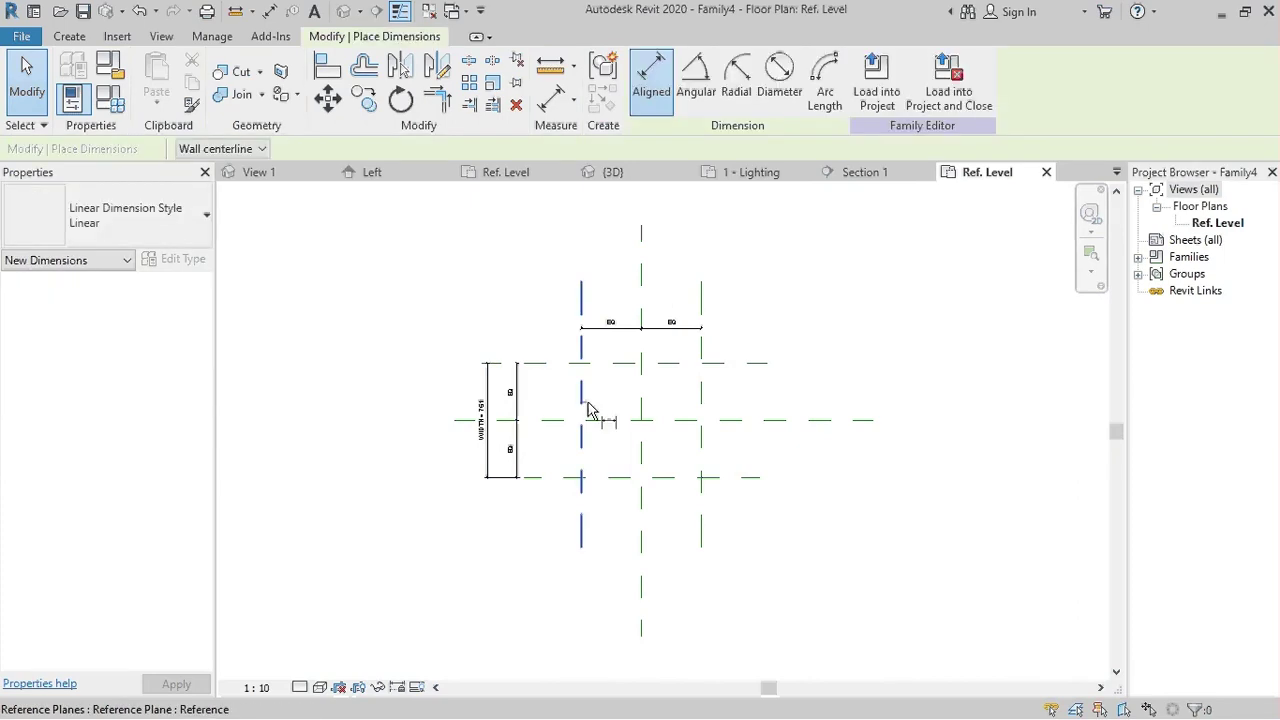
left_click(581, 400)
left_click(641, 400)
left_click(701, 400)
left_click(726, 250)
key("Escape")
key("Escape")
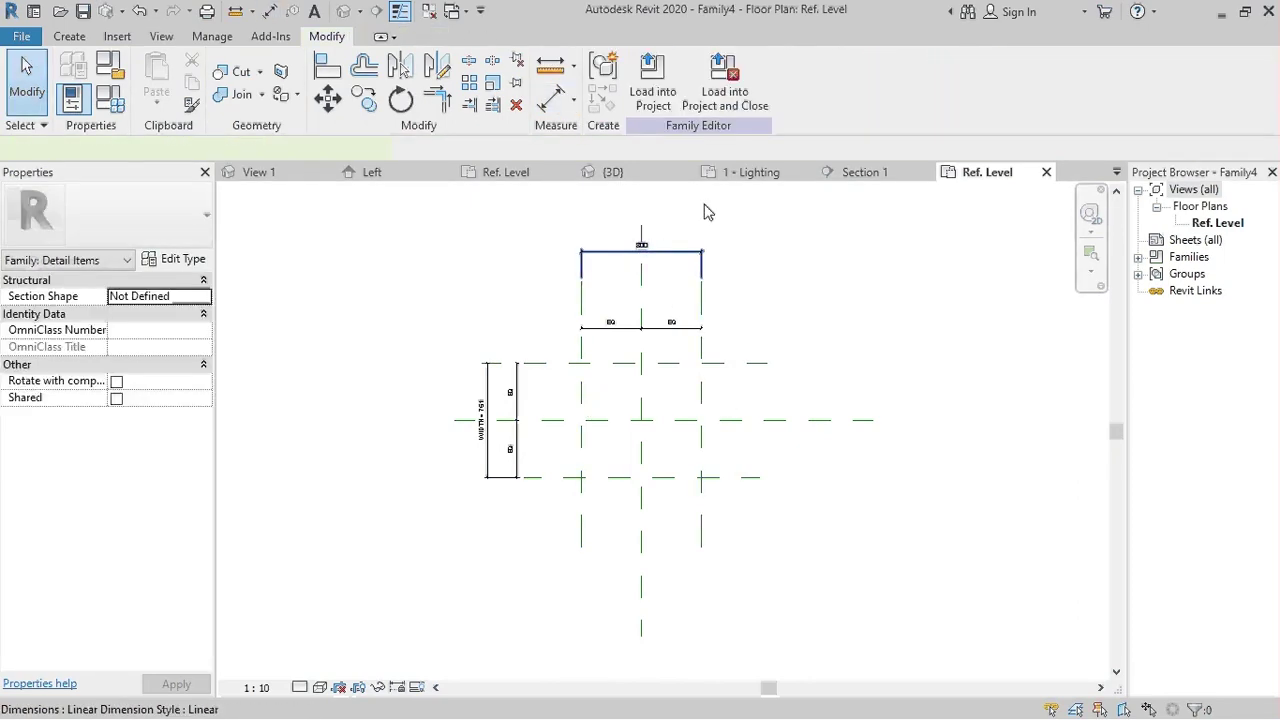
left_click(690, 250)
left_click(829, 87)
type("LEN")
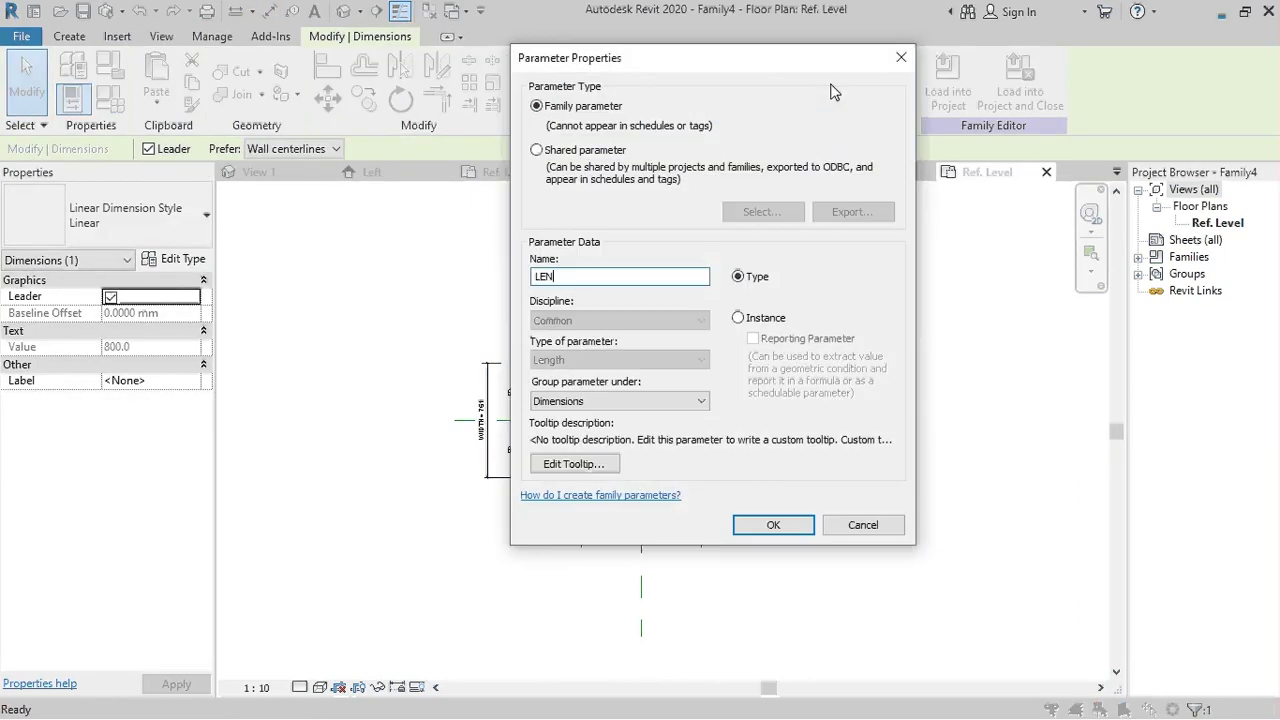
type("GTH")
left_click(742, 318)
left_click(774, 525)
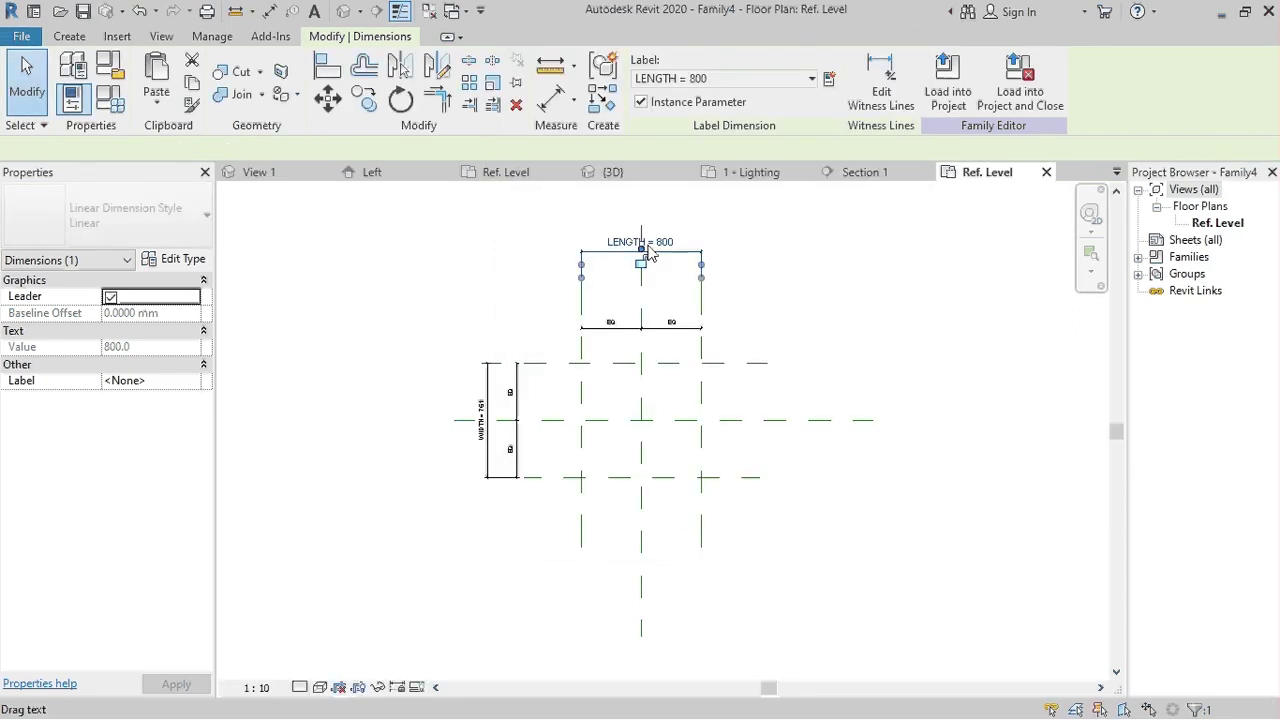
Set both the LENGTH and WIDTH dimension values to 250
left_click(655, 250)
type("25")
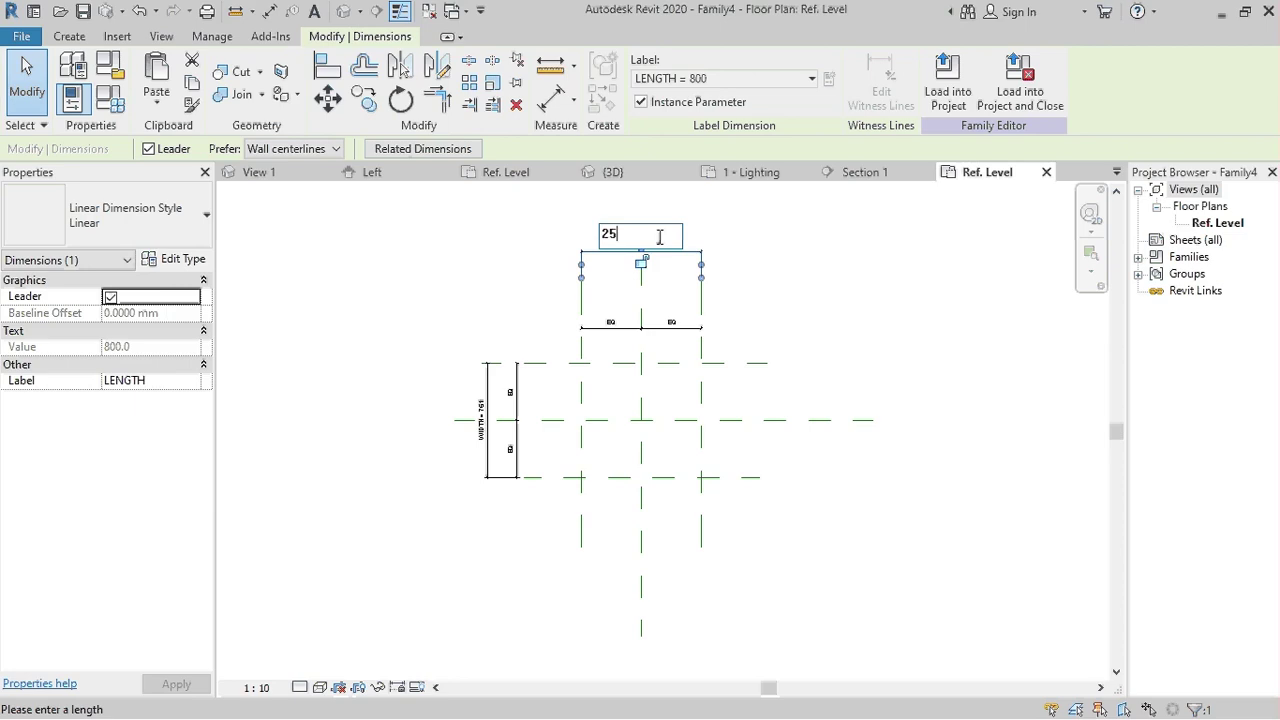
key("Return")
left_click(486, 419)
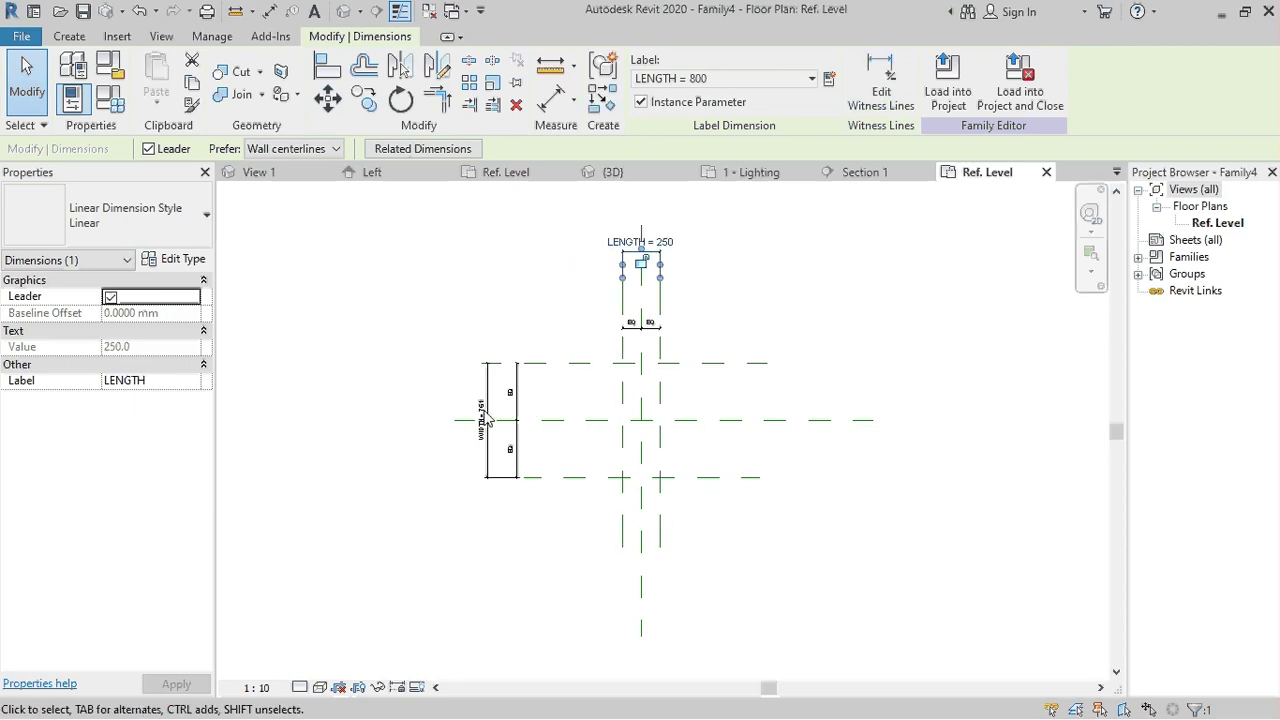
left_click(481, 416)
type("25")
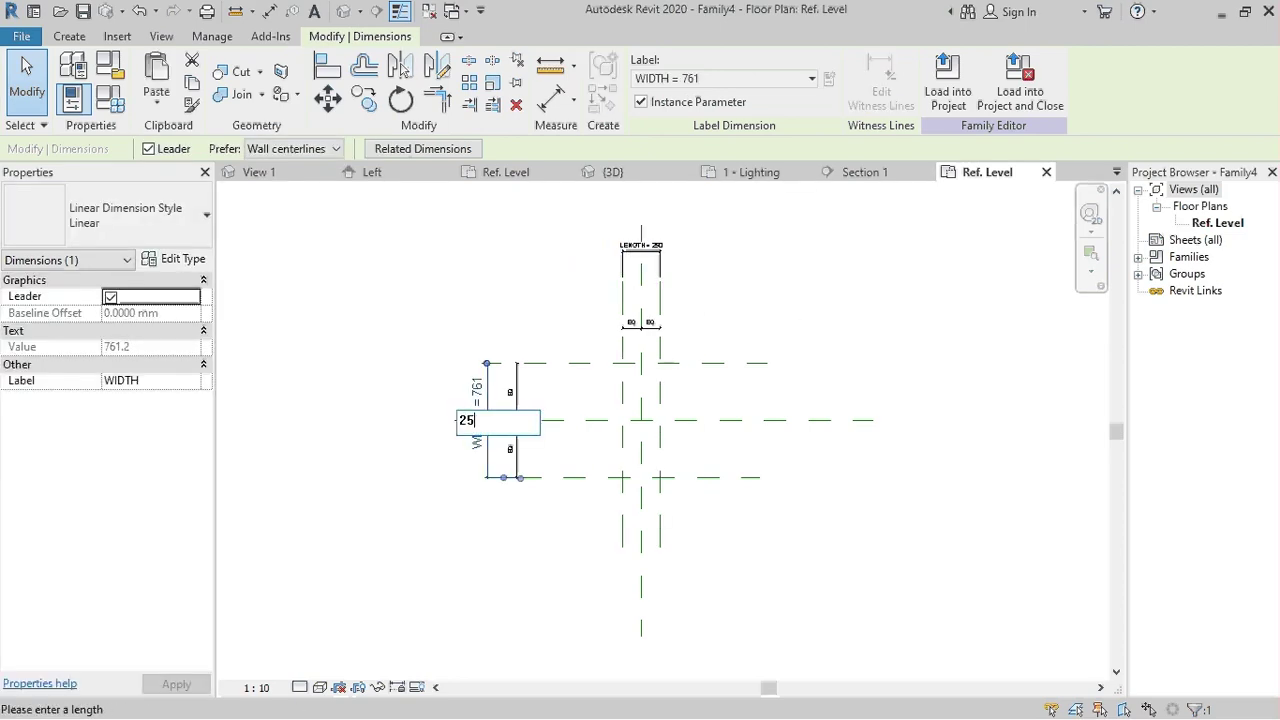
key("Return")
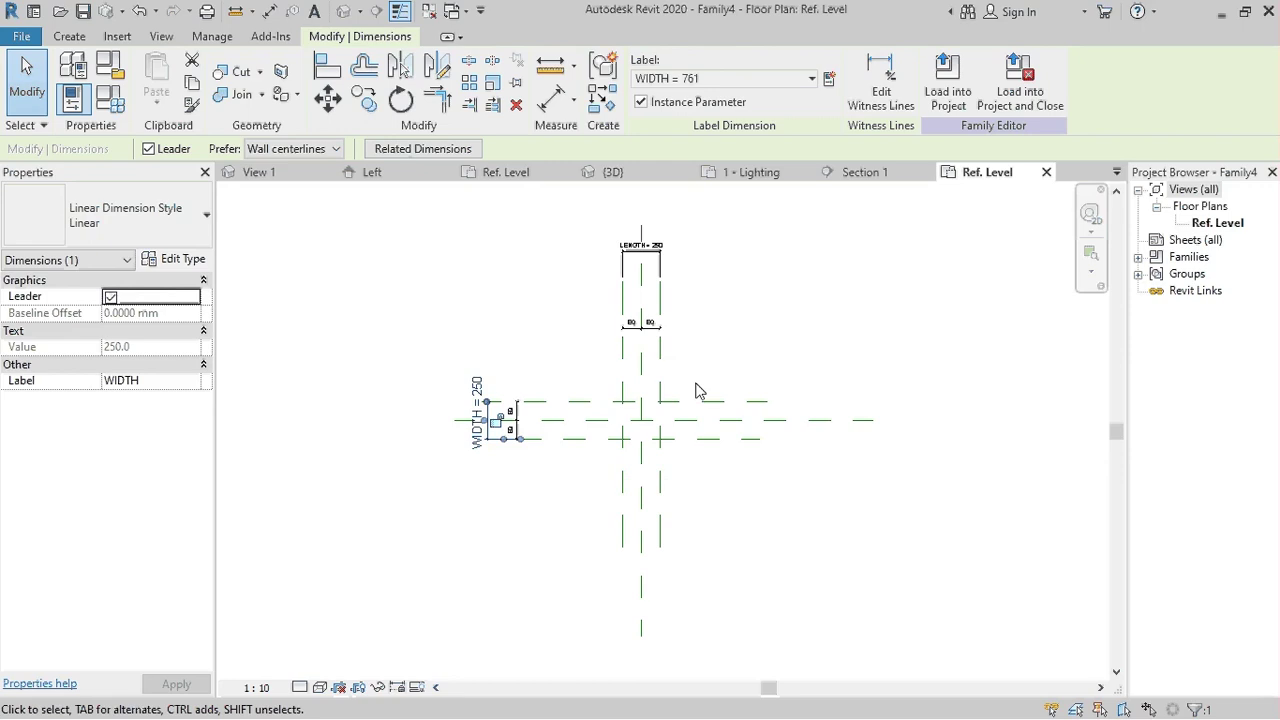
left_click(694, 391)
scroll(694, 391, "up", 5)
Draw a 250 square of detail lines between the reference plane intersections
left_click(69, 36)
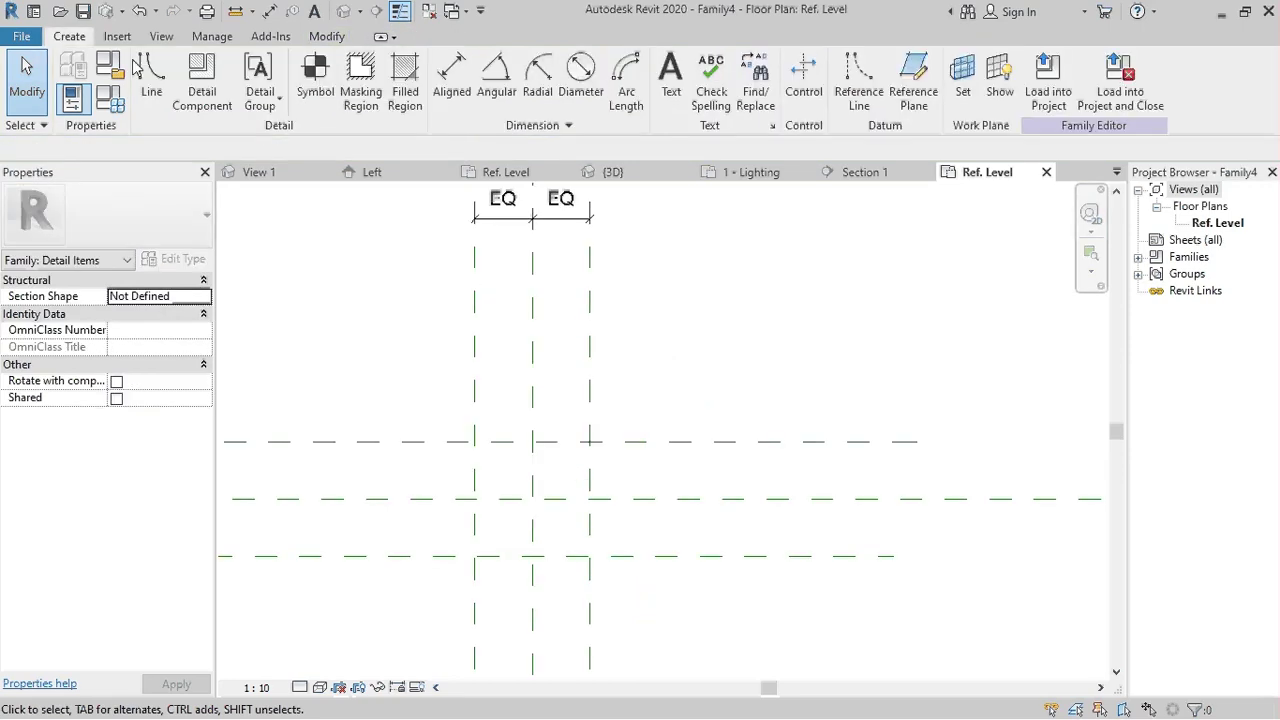
left_click(151, 80)
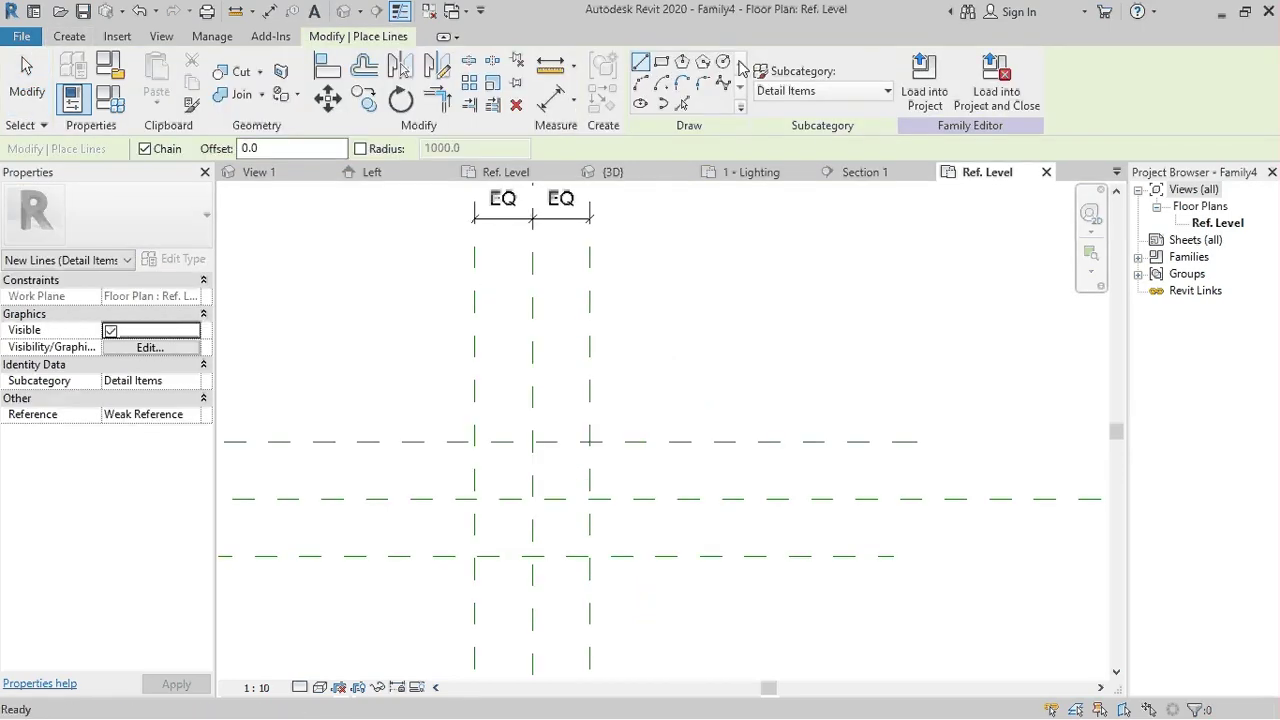
left_click(661, 62)
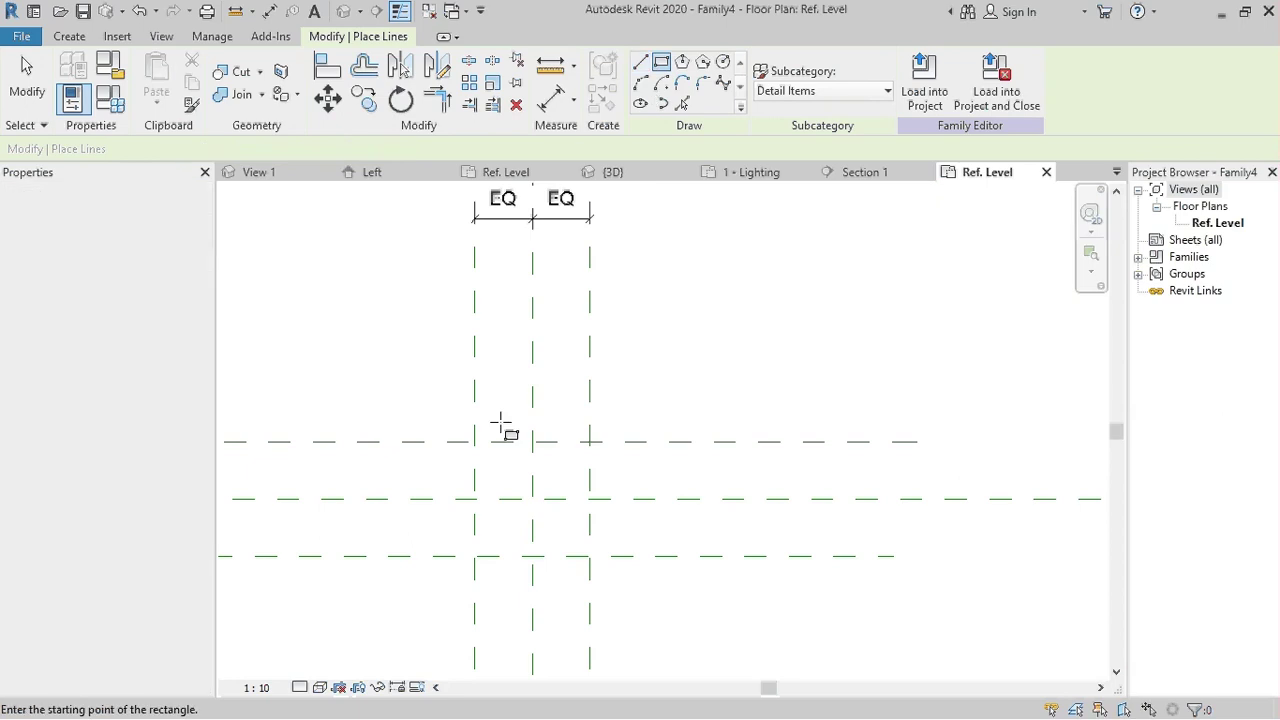
left_click(478, 447)
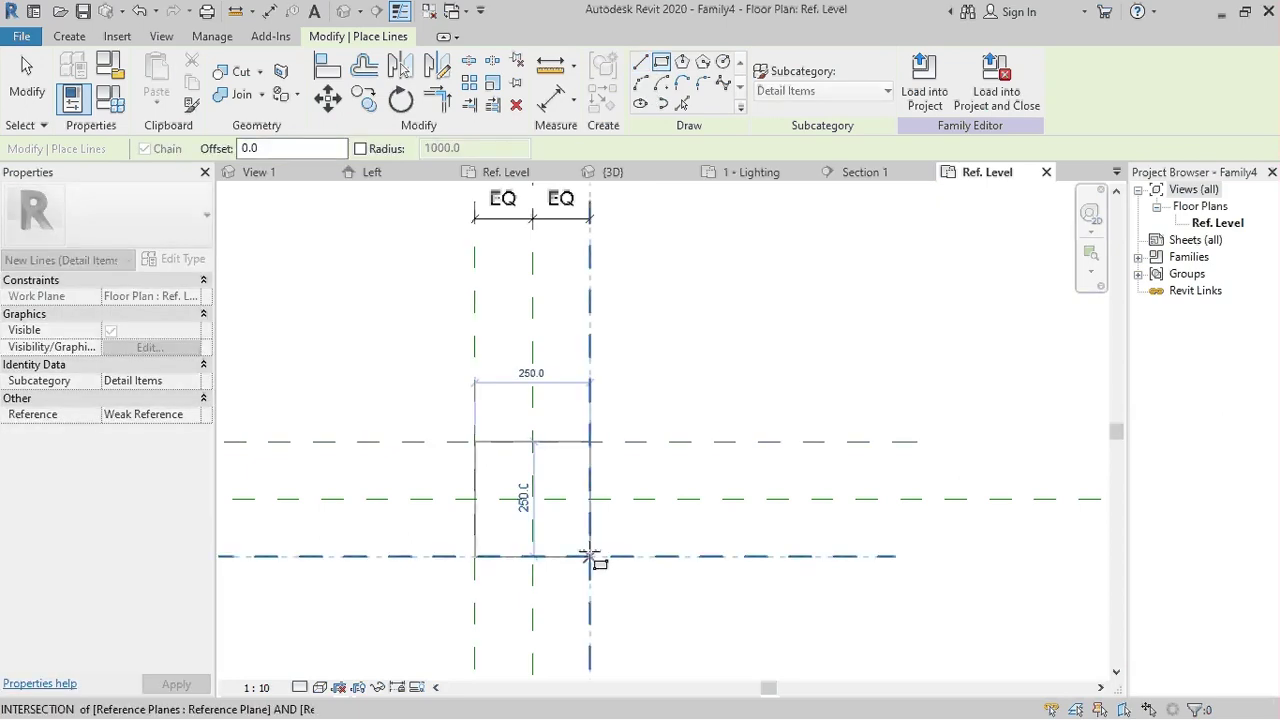
left_click(590, 556)
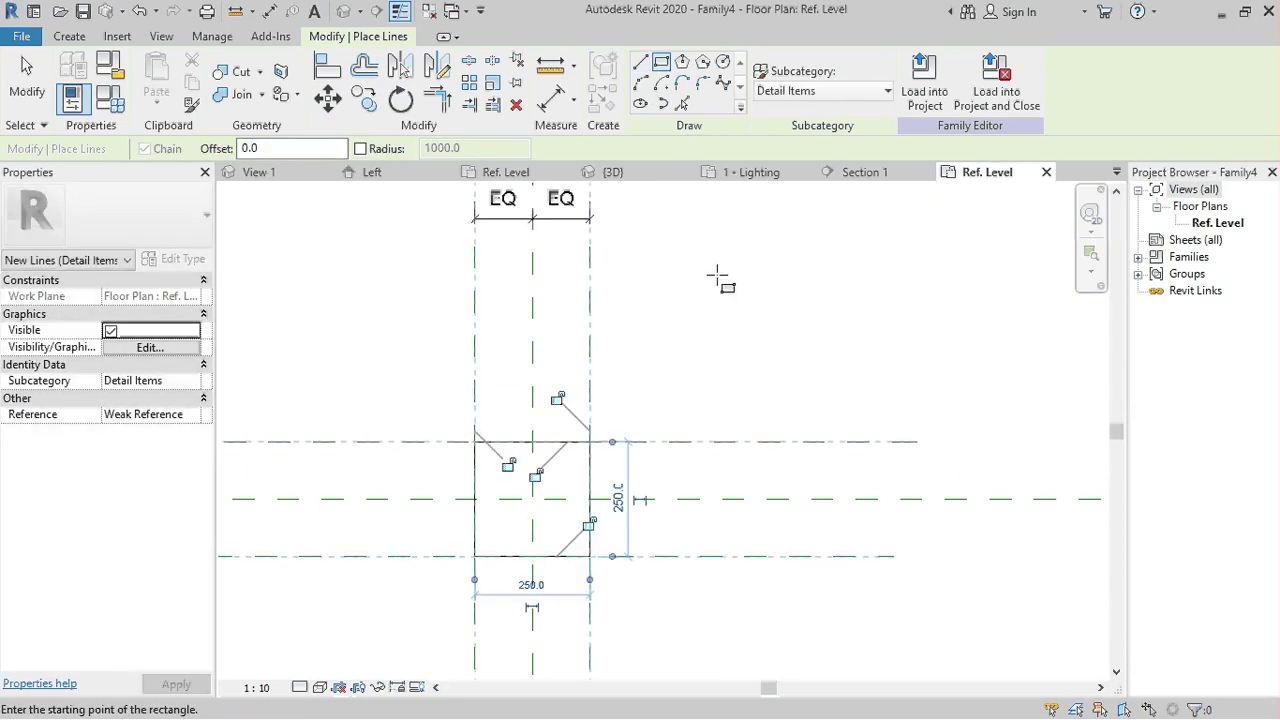
key("Escape")
key("Escape")
scroll(737, 457, "down", 2)
scroll(651, 444, "up", 2)
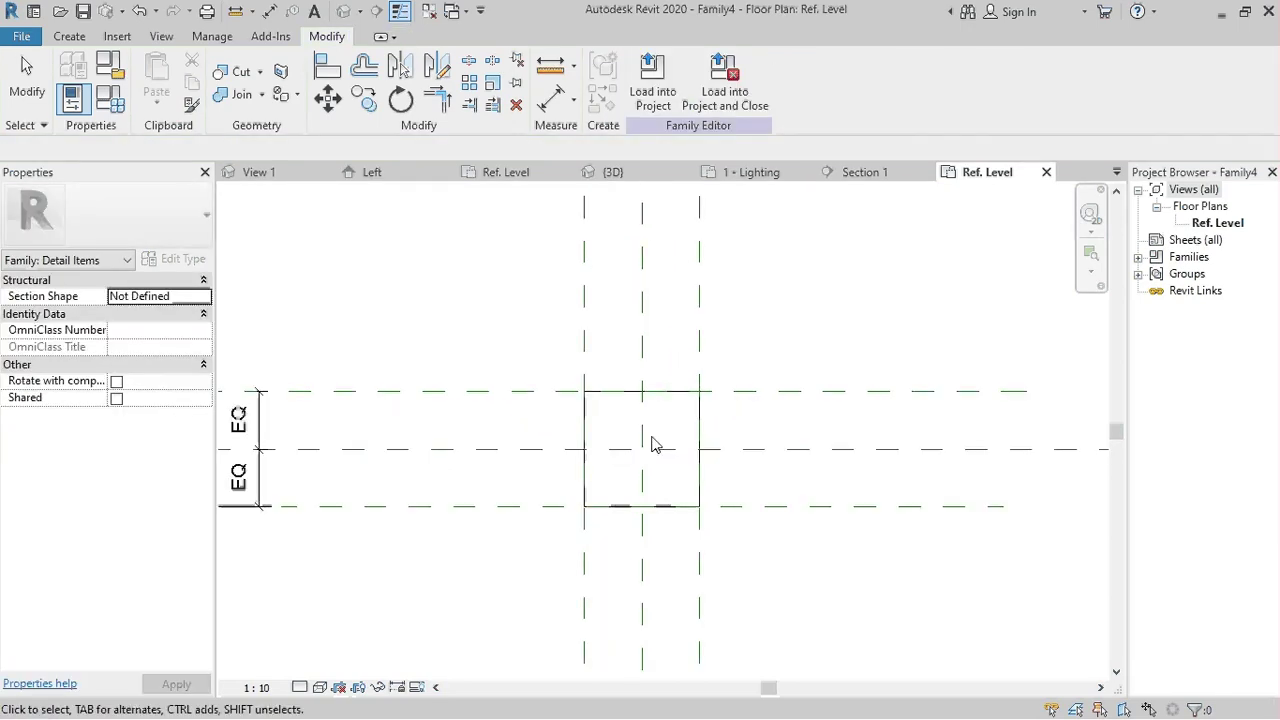
scroll(723, 417, "up", 2)
scroll(723, 417, "up", 1)
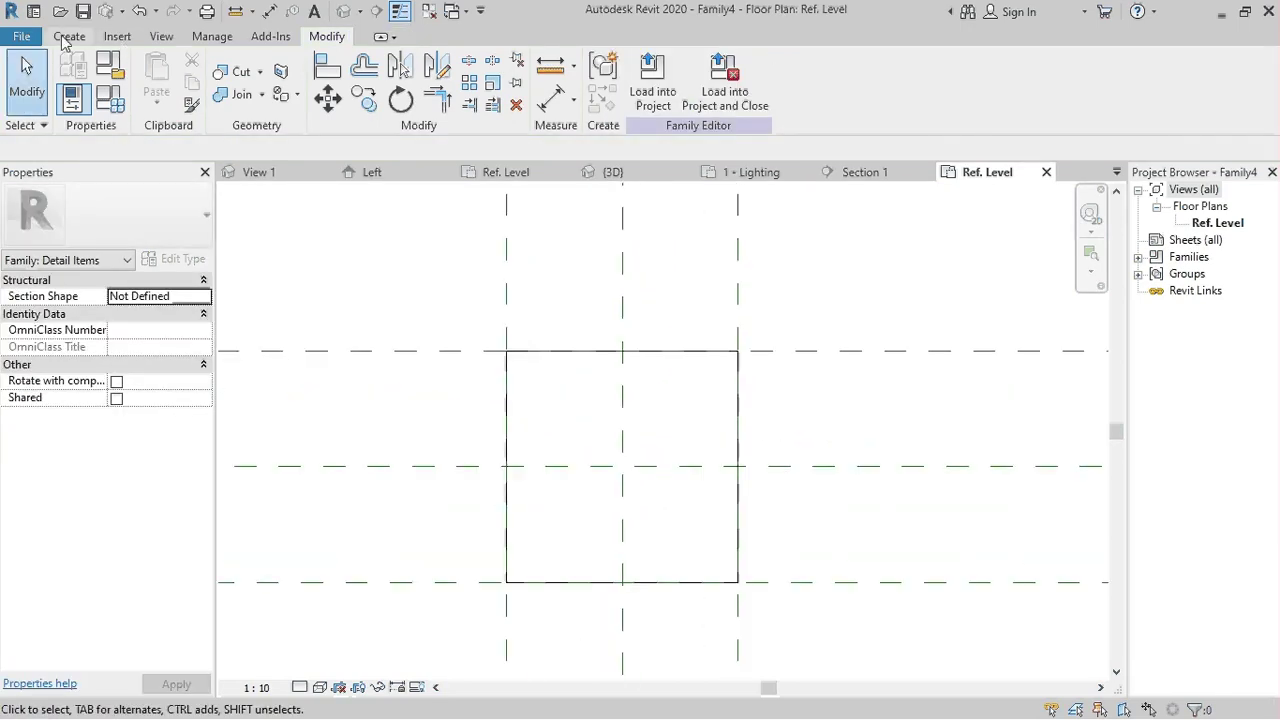
Draw the letter A's diagonal stroke to the vertical center plane and mirror it
left_click(66, 38)
left_click(150, 85)
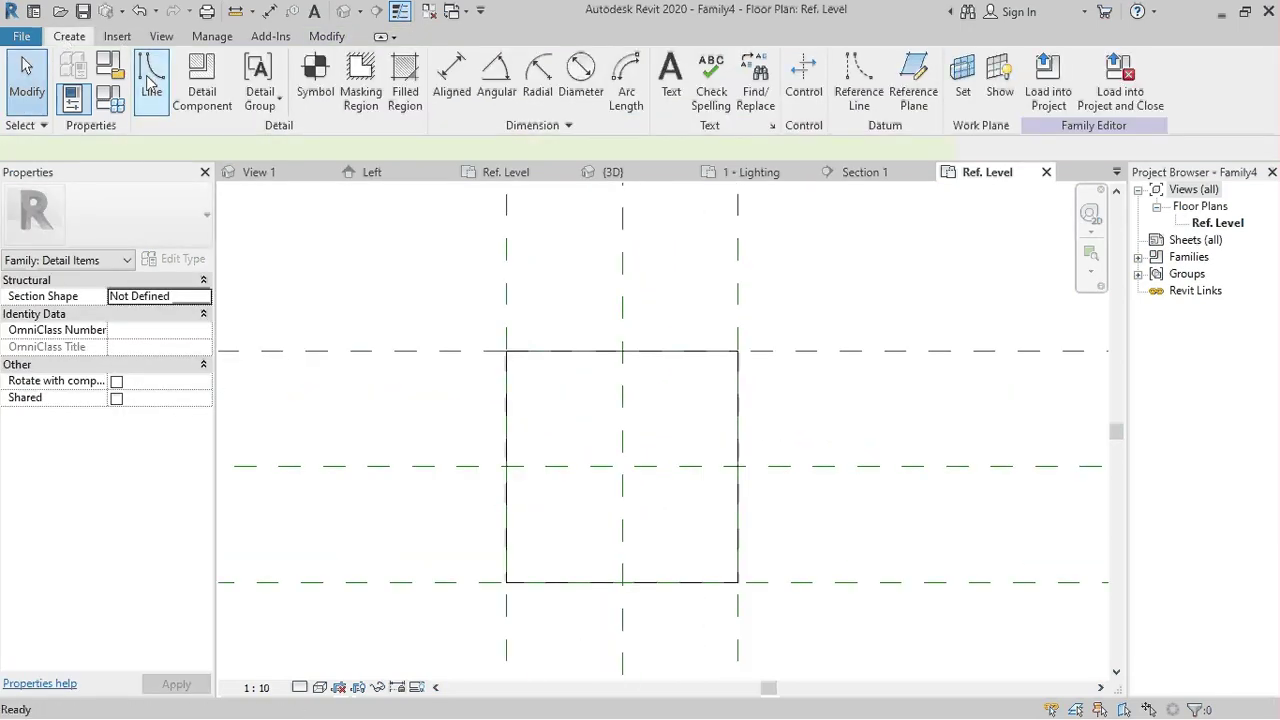
left_click(568, 466)
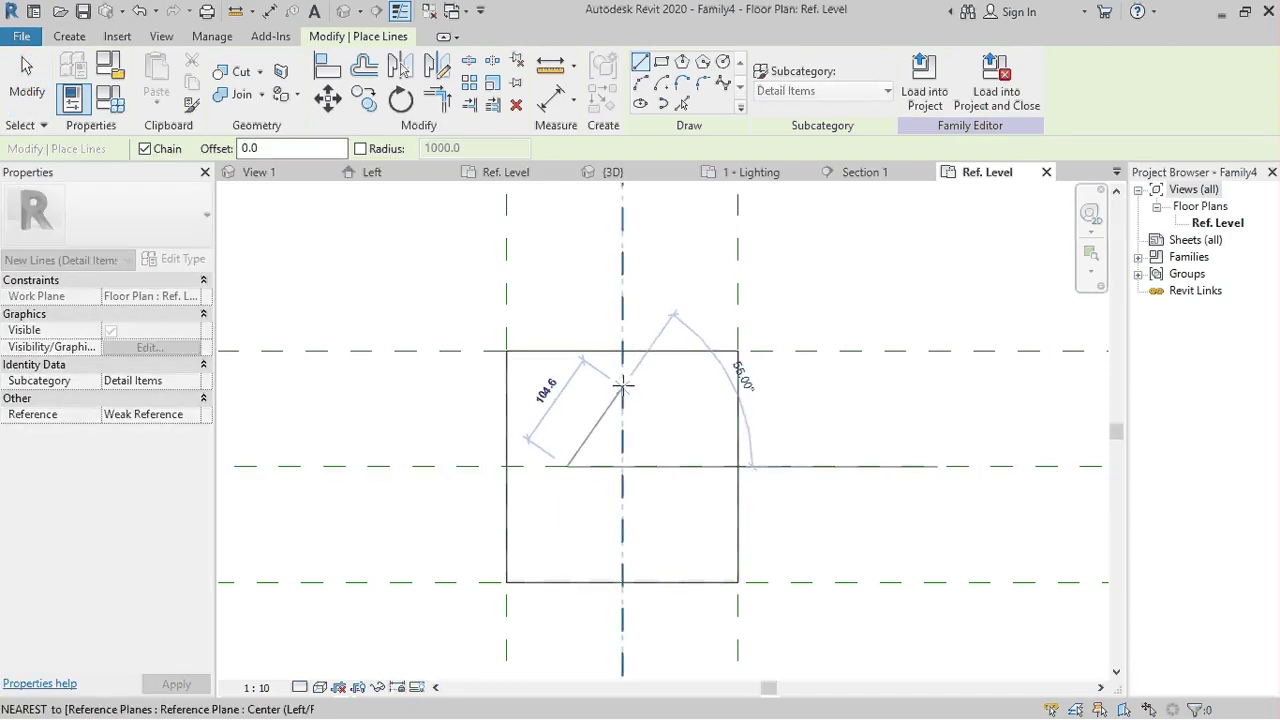
key("Escape")
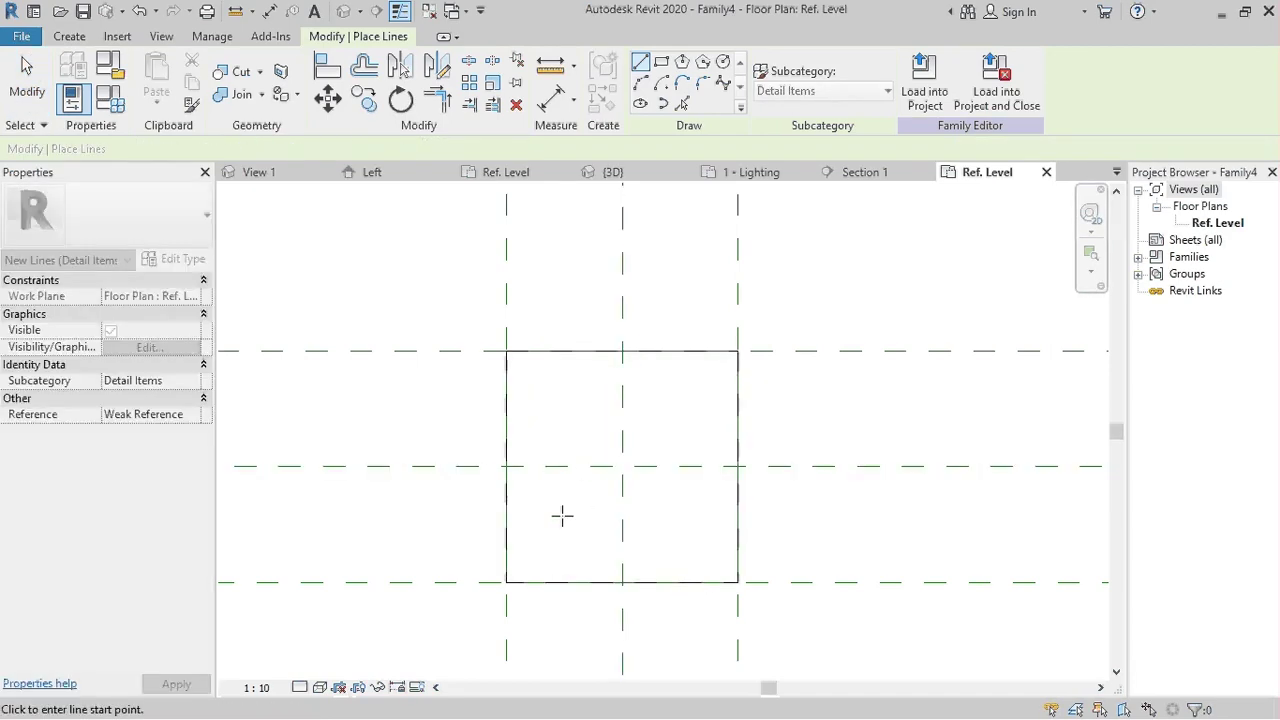
left_click(564, 512)
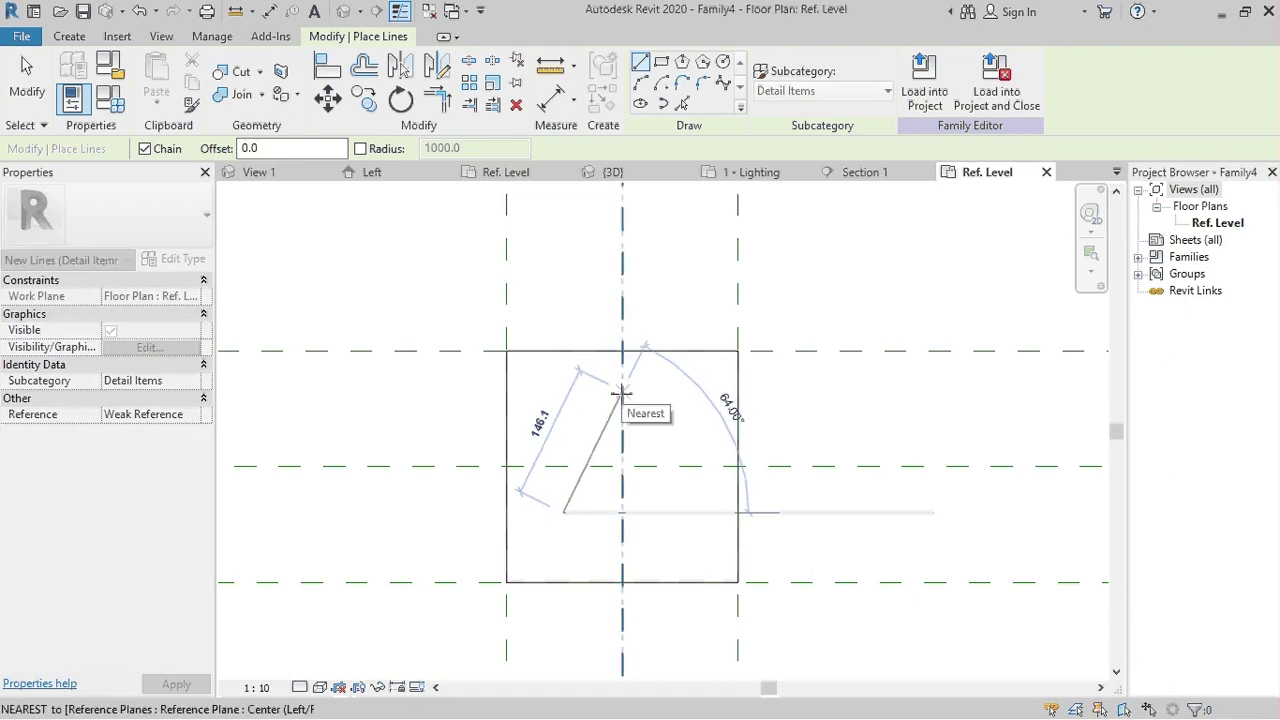
left_click(621, 393)
key("Escape")
key("Escape")
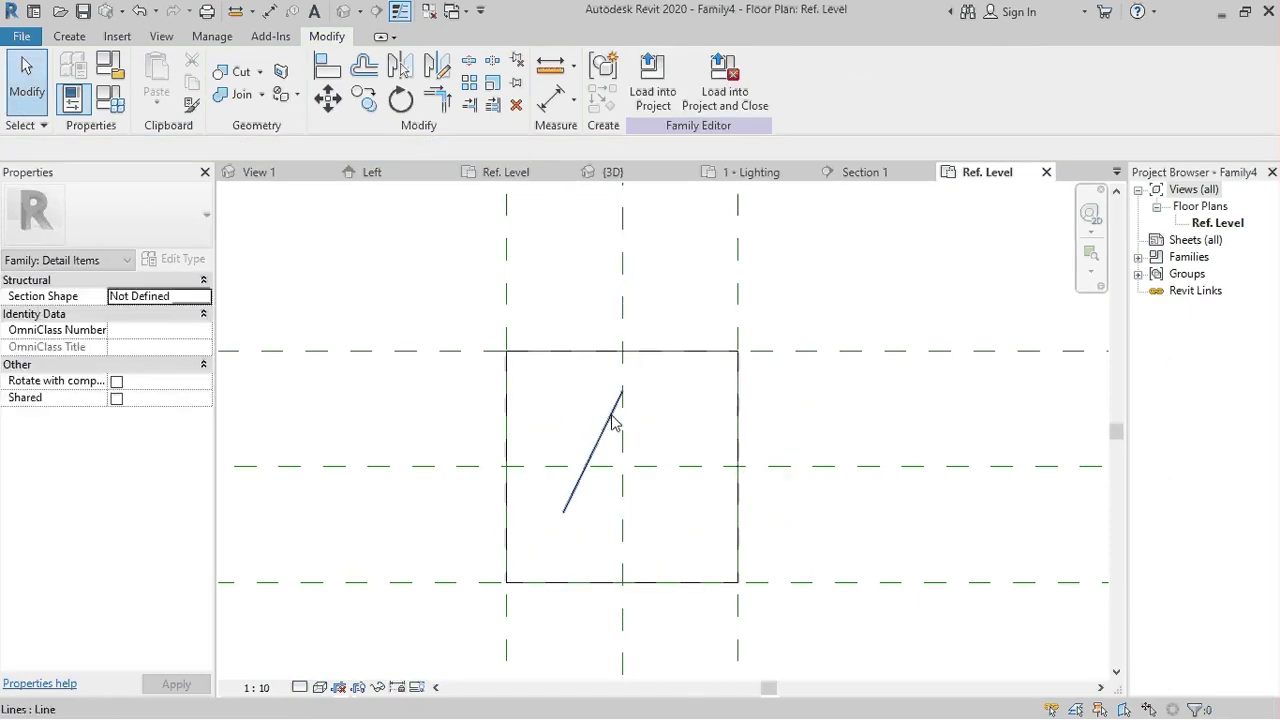
left_click(608, 396)
key("Escape")
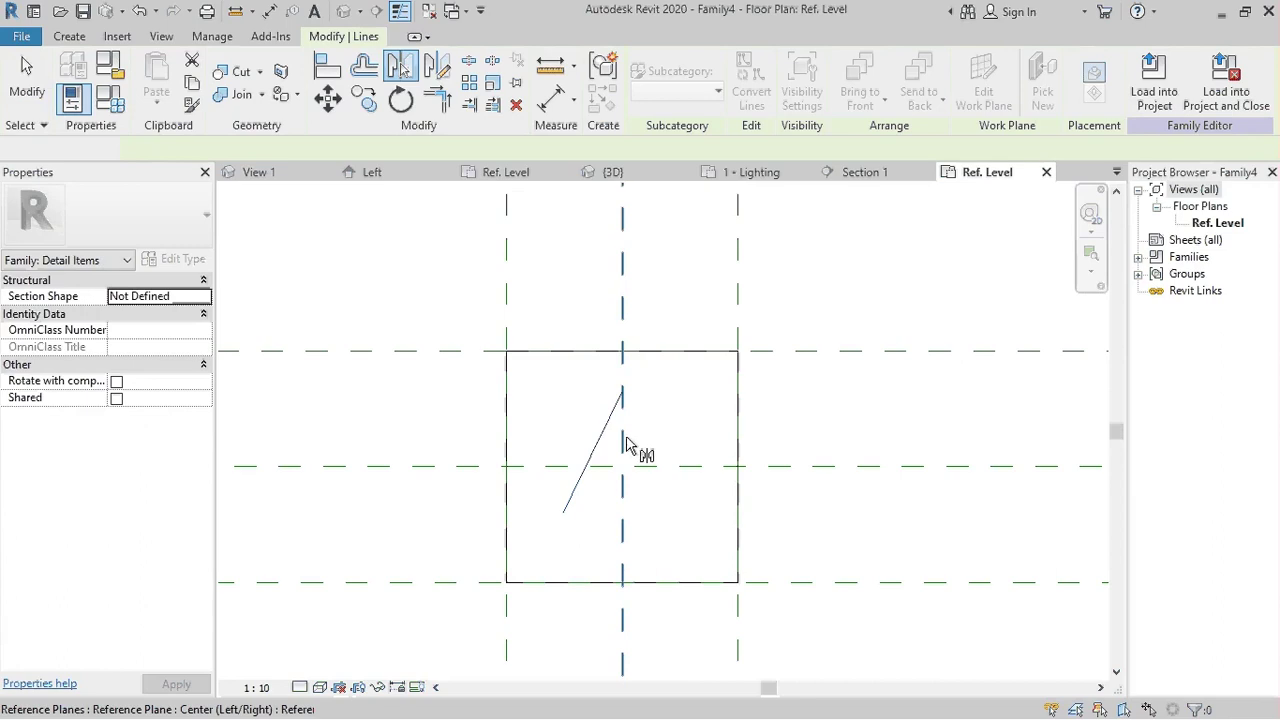
key("ctrl+z")
left_click(675, 440)
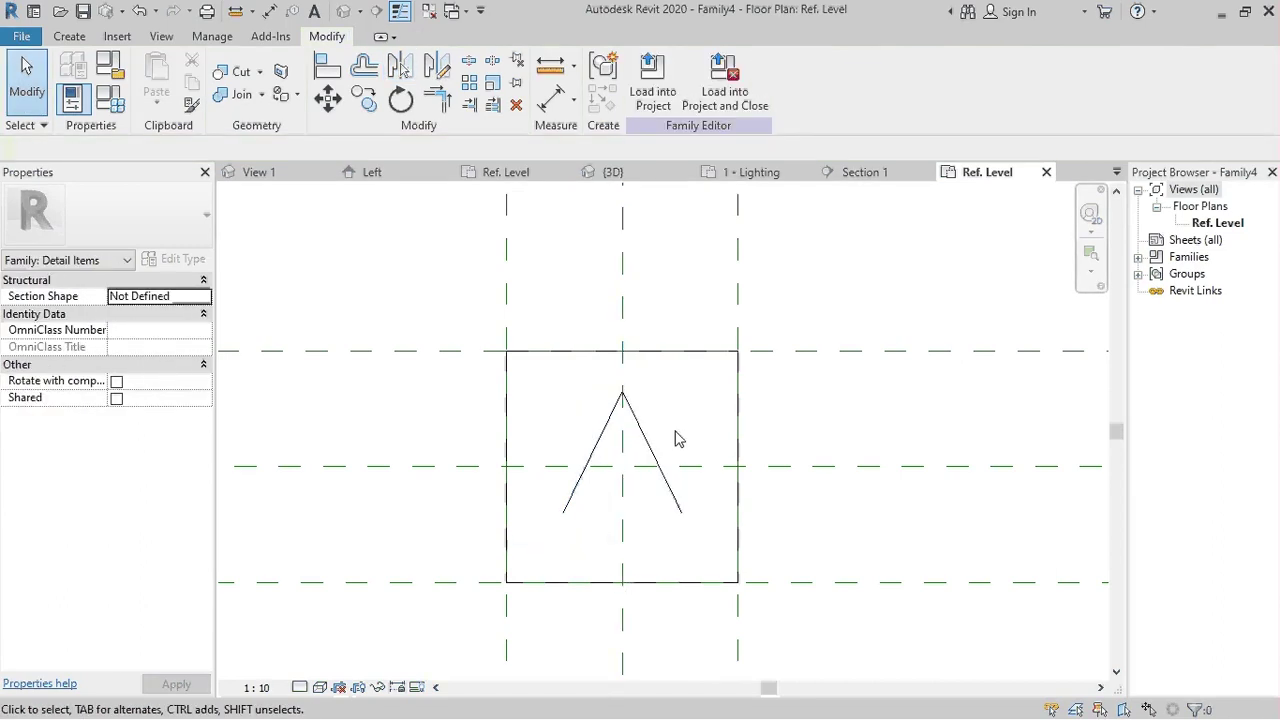
Finish the detail lines and bring up Load into Projects for the symbol
left_click(72, 36)
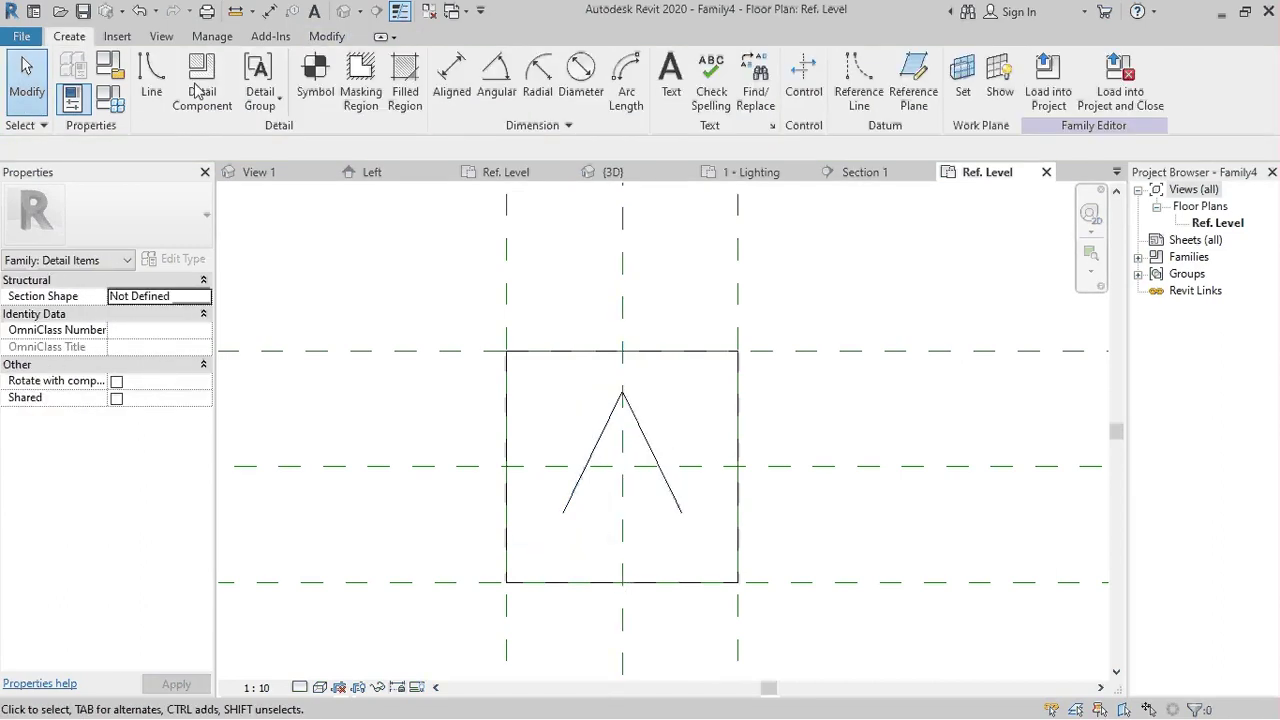
left_click(155, 85)
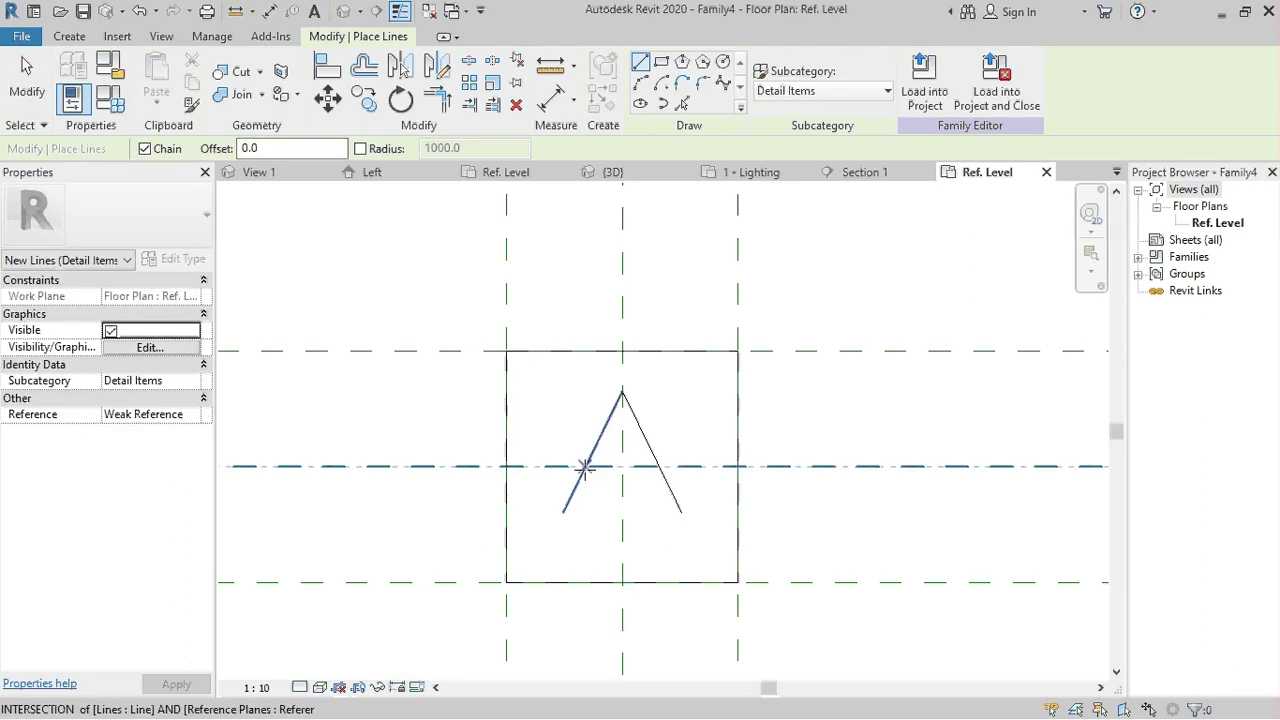
key("Escape")
key("Escape")
scroll(670, 358, "down", 2)
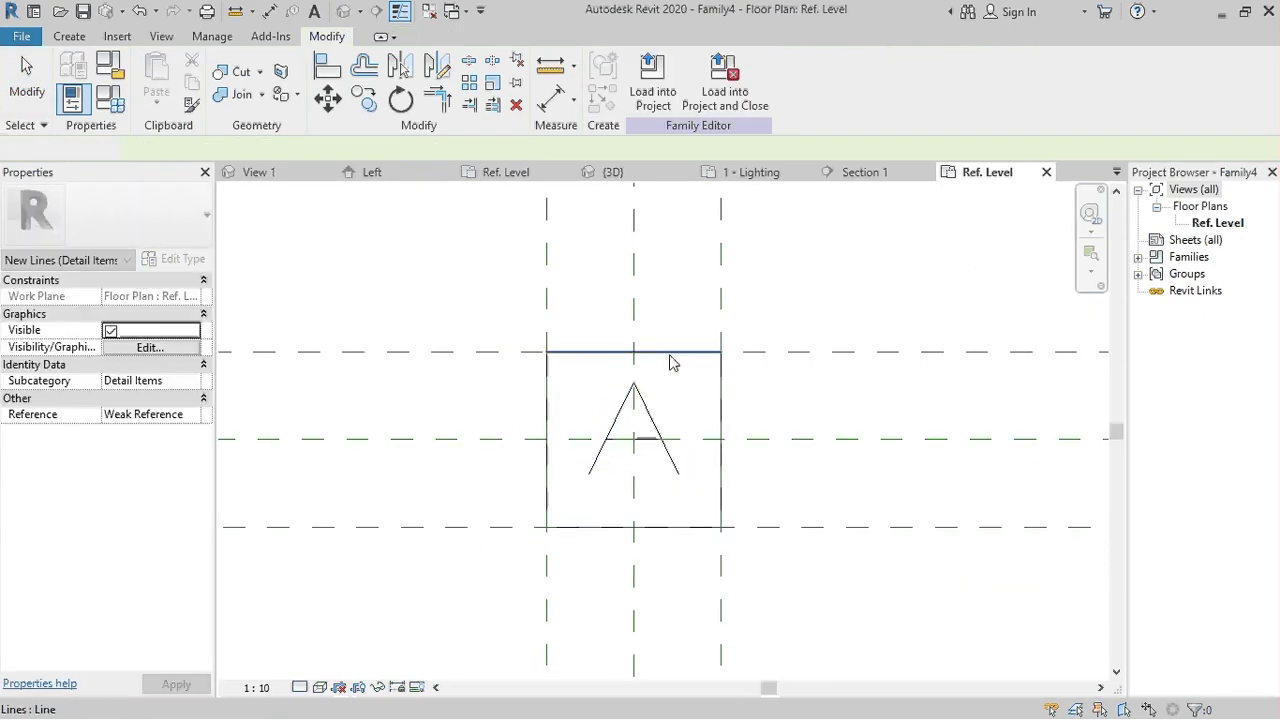
left_click(652, 90)
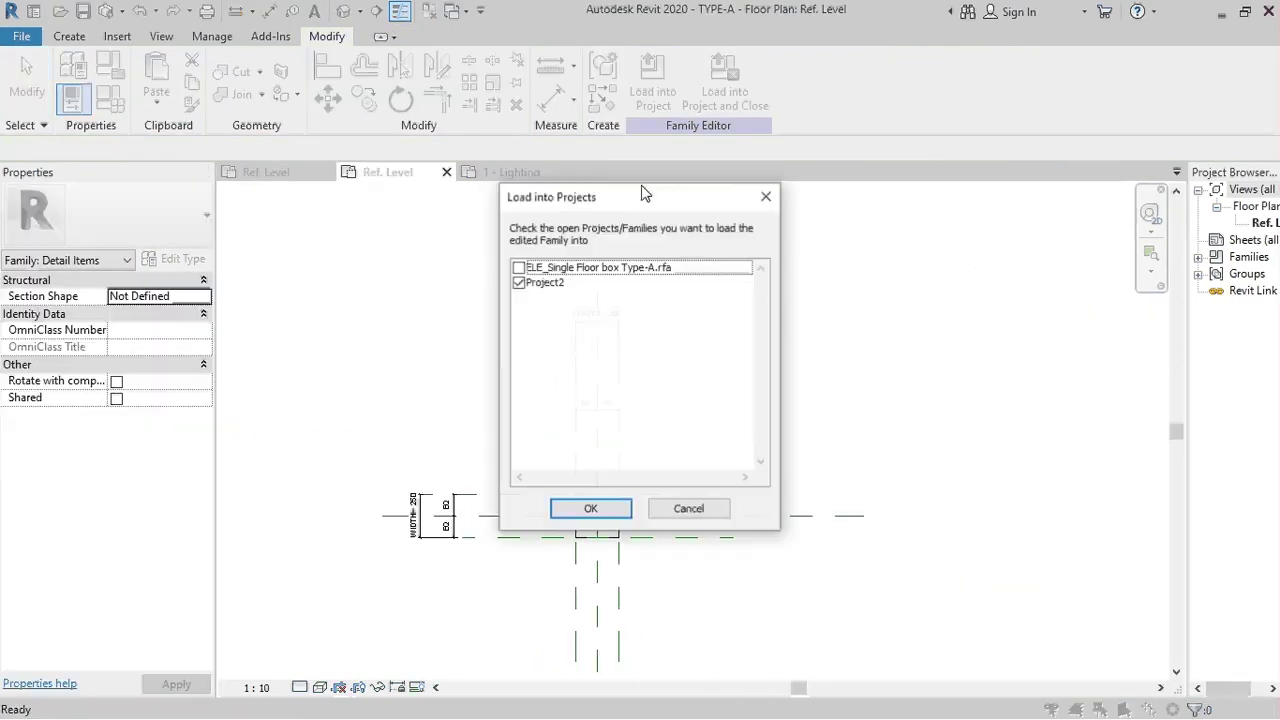
Load the A symbol into ELE_Single Floor box Type-A, then load that family into Project2
left_click(518, 282)
left_click(593, 505)
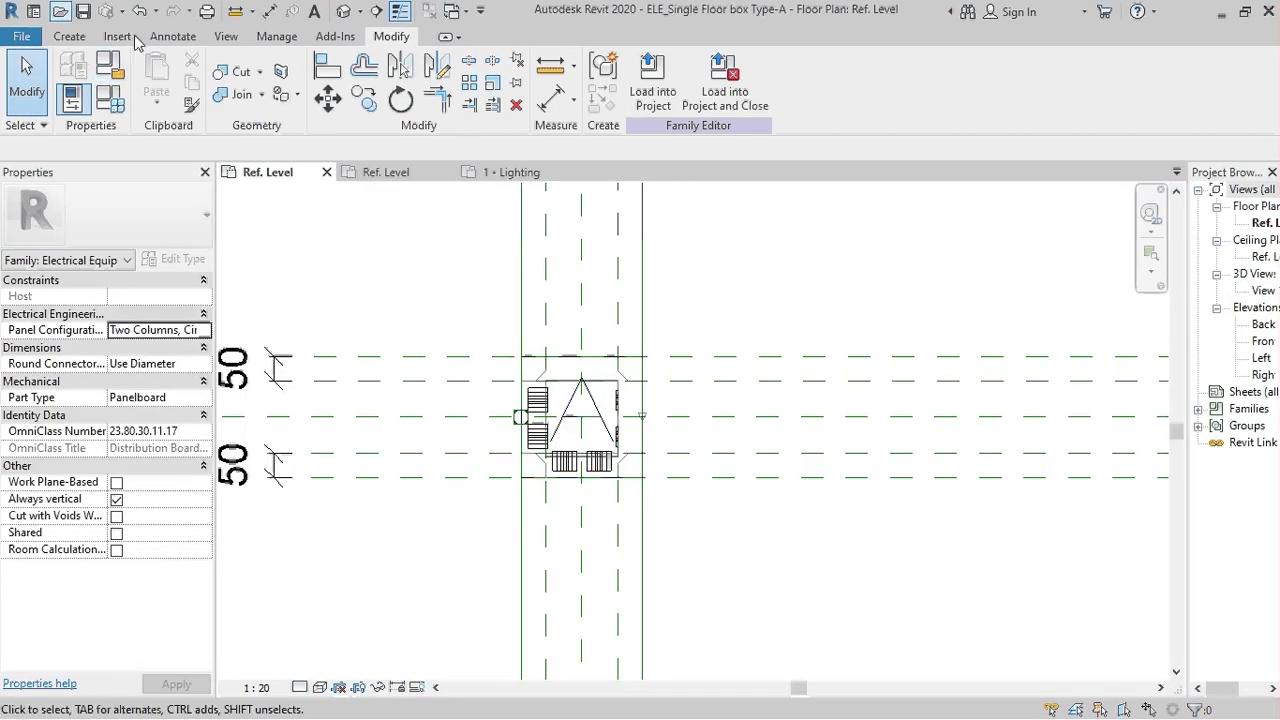
left_click(652, 85)
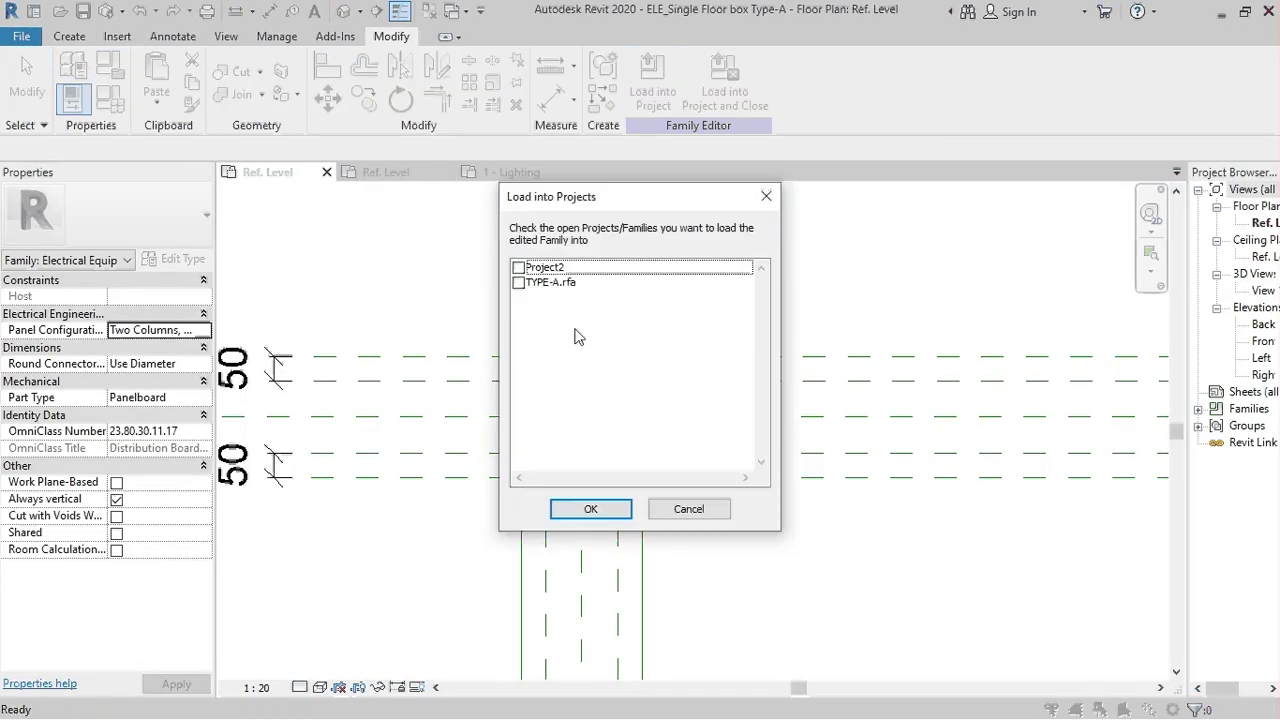
left_click(518, 268)
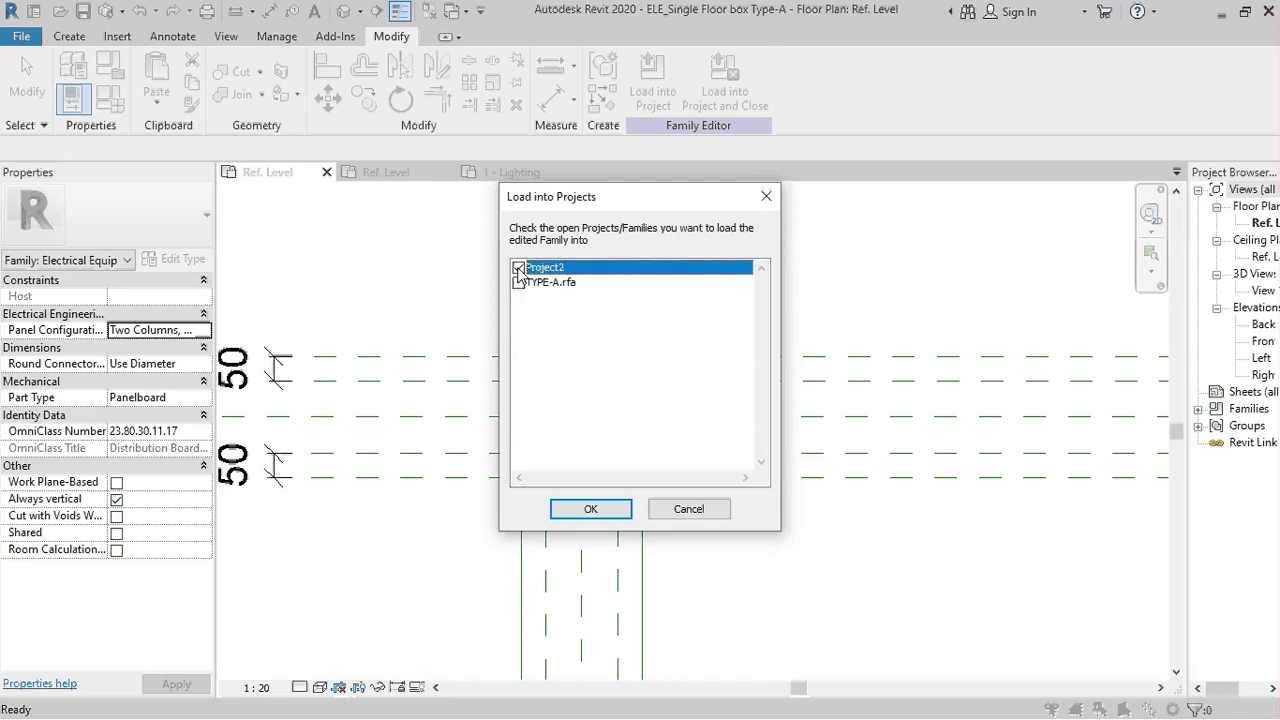
left_click(601, 511)
Cut a section line across the floor box and go to the new section view
scroll(548, 258, "up", 2)
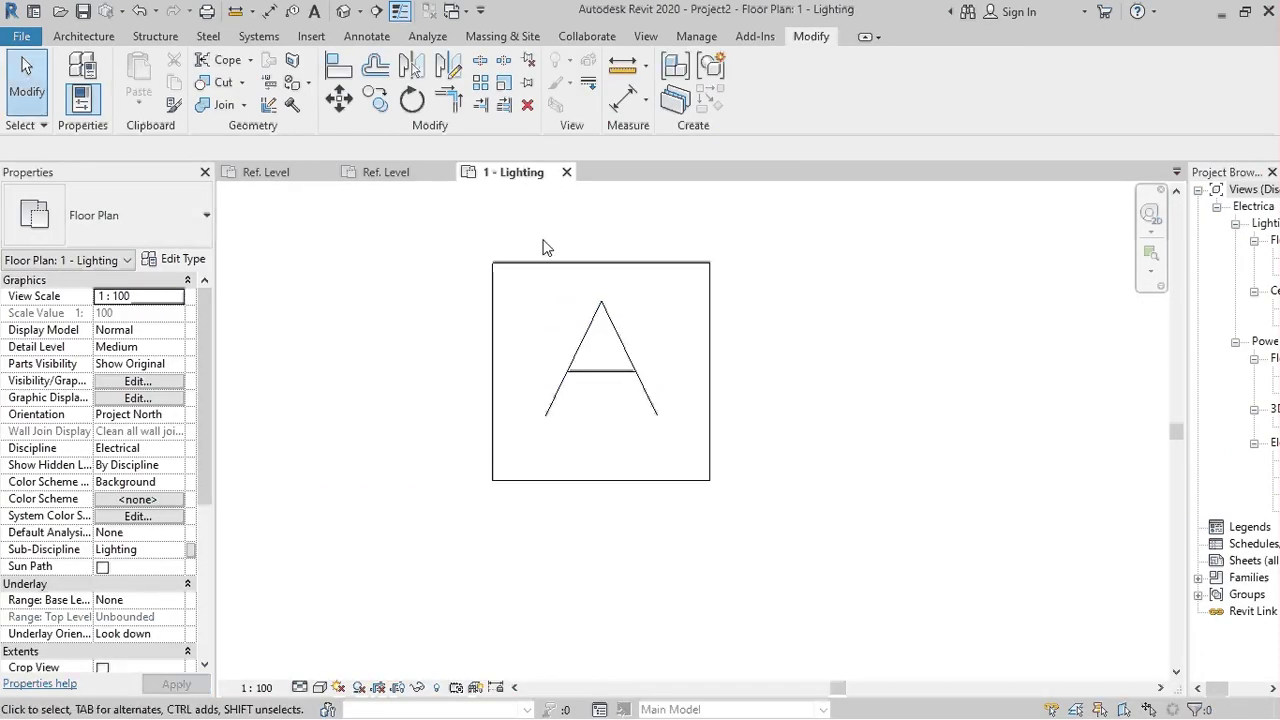
scroll(545, 407, "down", 3)
scroll(540, 393, "down", 2)
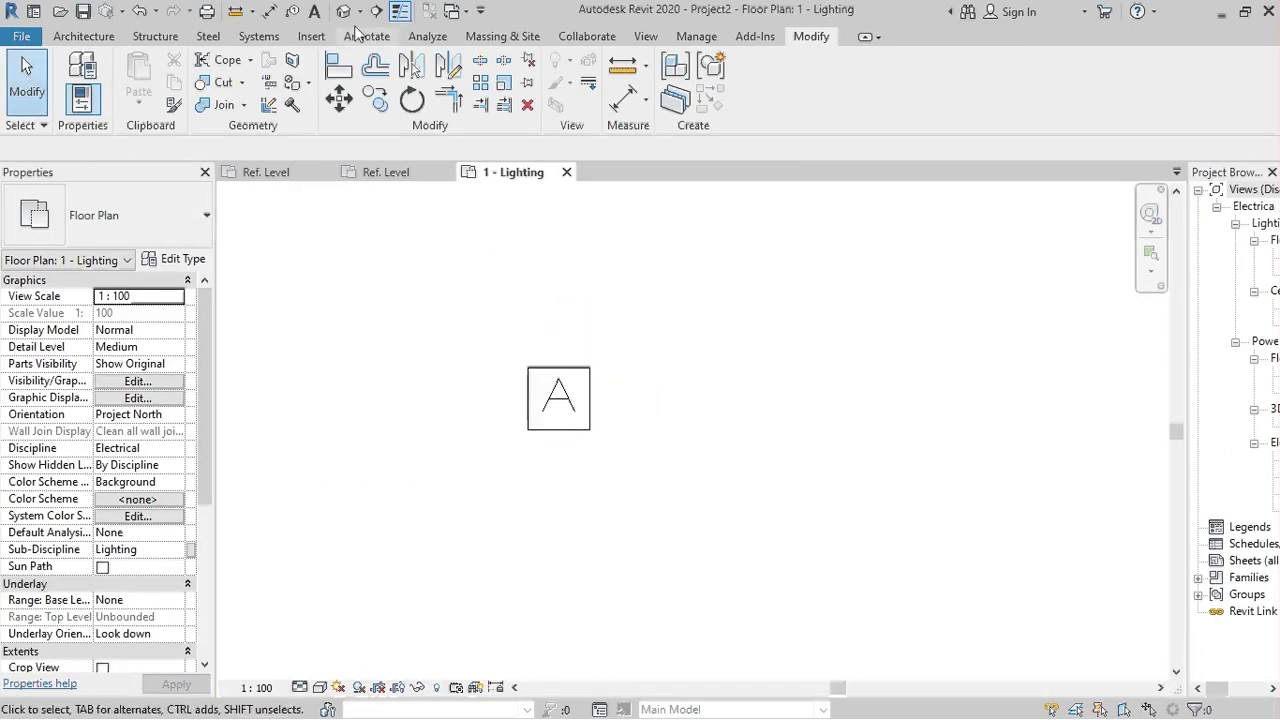
left_click(376, 11)
left_click(449, 457)
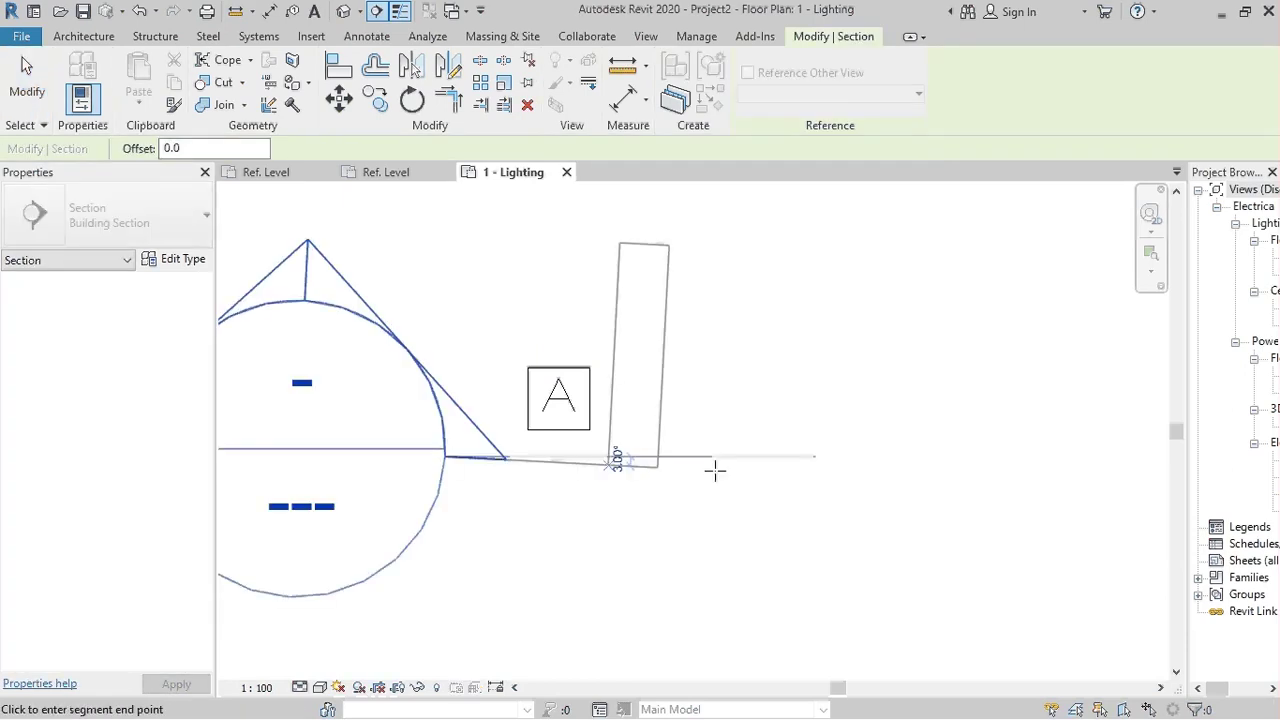
left_click(776, 457)
right_click(597, 452)
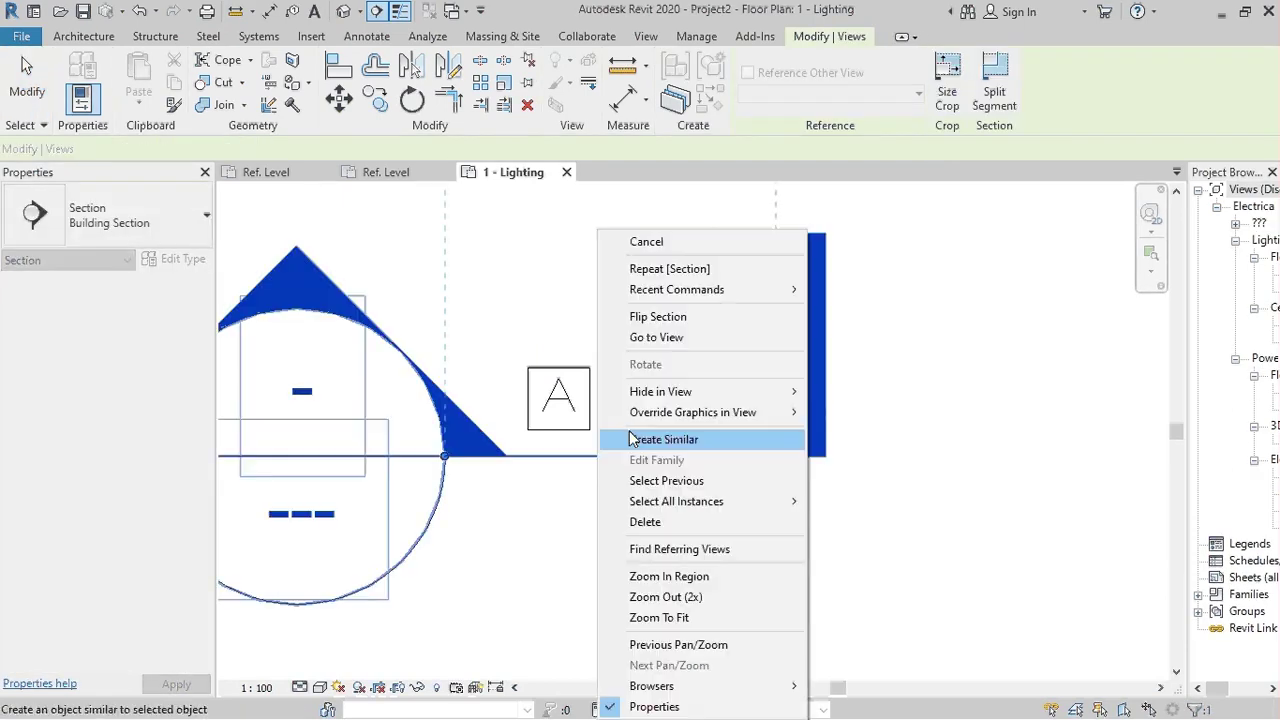
left_click(656, 337)
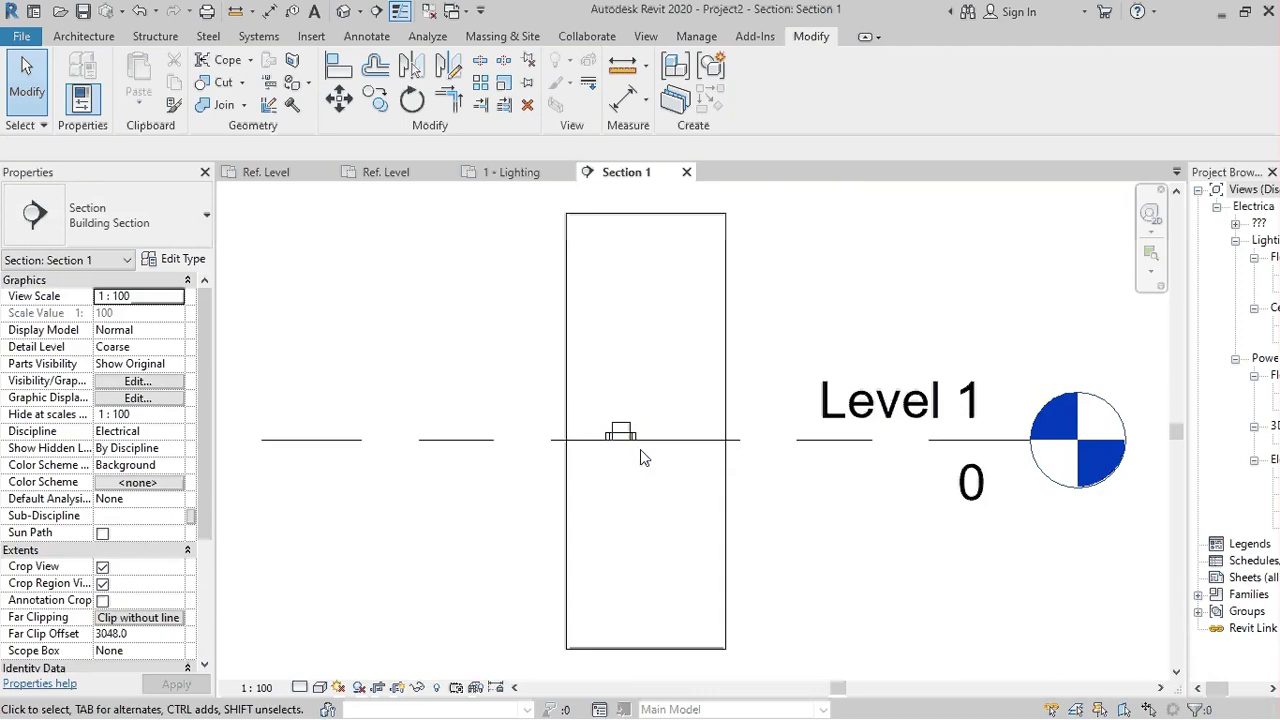
Set the floor box's elevation from level to -70
scroll(640, 443, "up", 2)
left_click(628, 428)
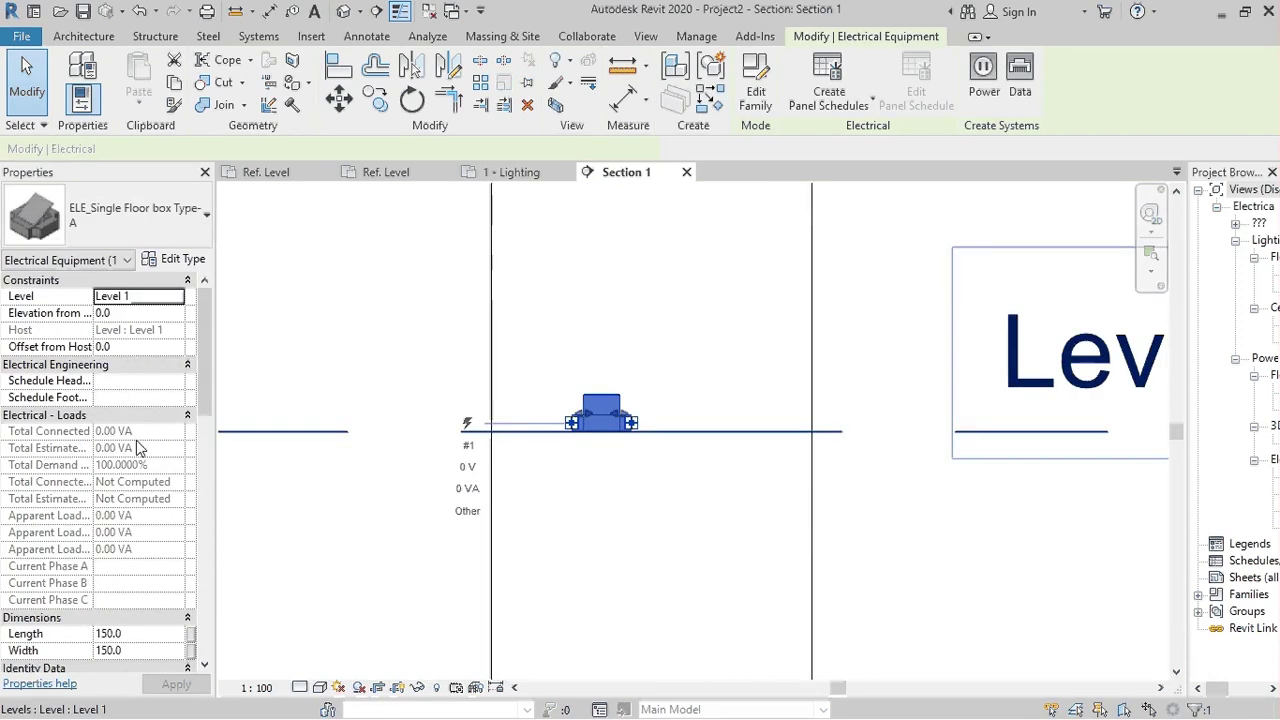
left_click(152, 314)
type("-")
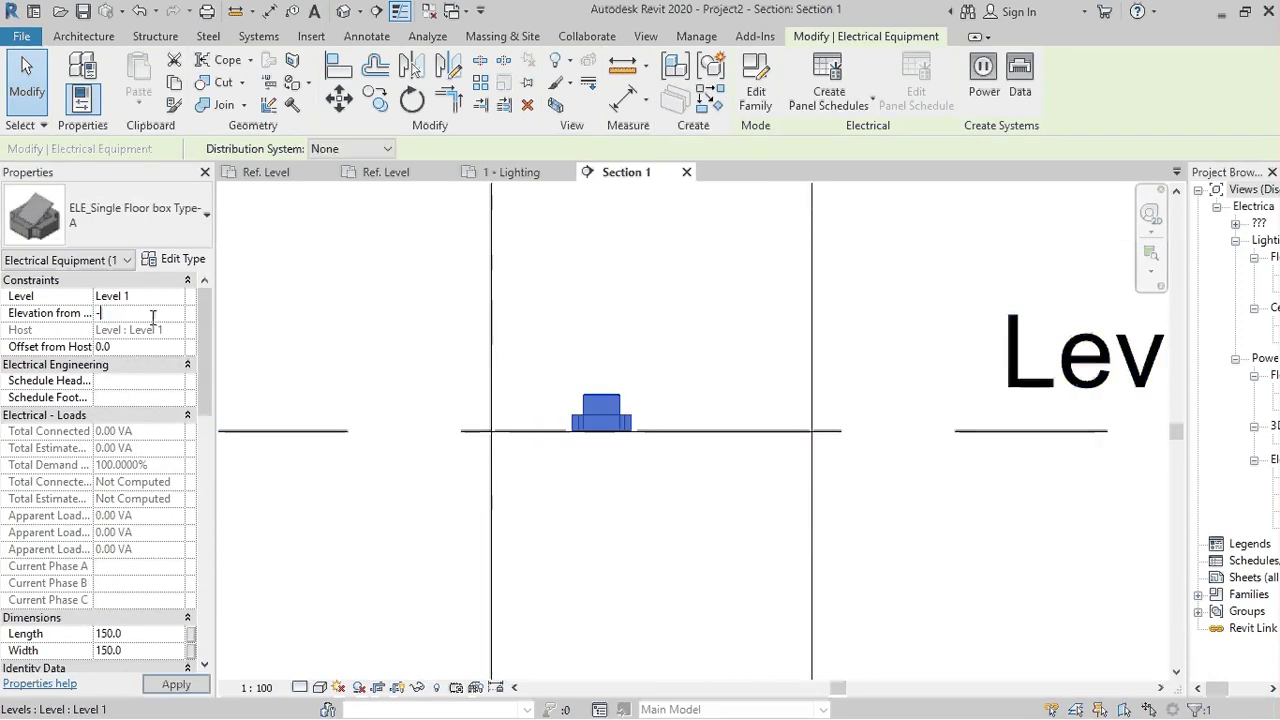
type("70")
key("Return")
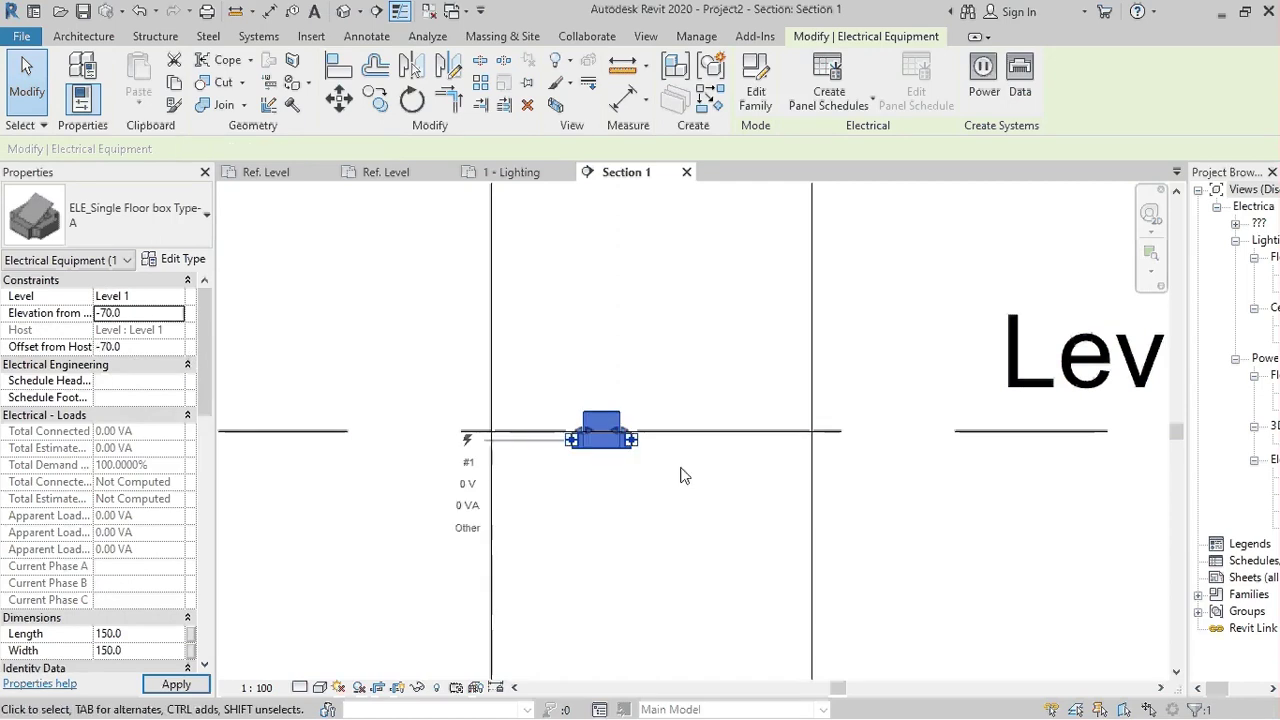
left_click(595, 500)
Widen the section's crop region on both sides, then switch to the 3D view
scroll(555, 415, "down", 3)
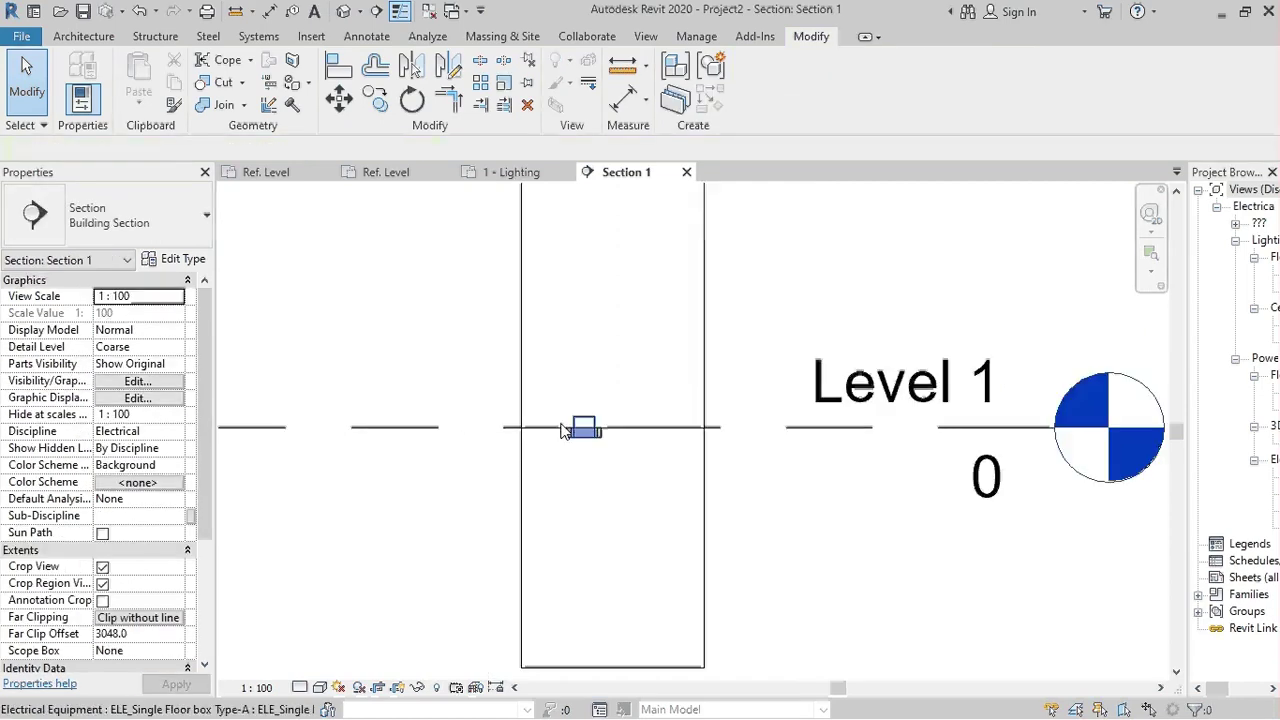
scroll(550, 410, "down", 2)
left_click_drag(545, 408, 369, 443)
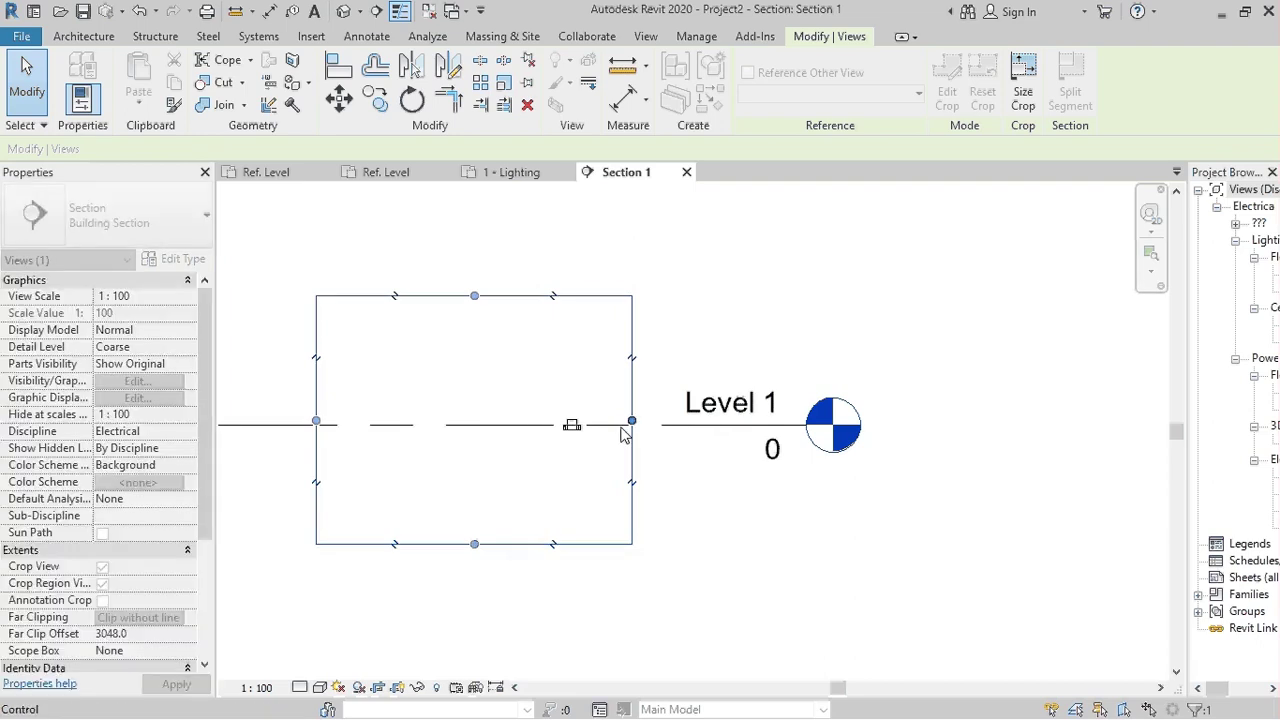
left_click_drag(632, 433, 804, 433)
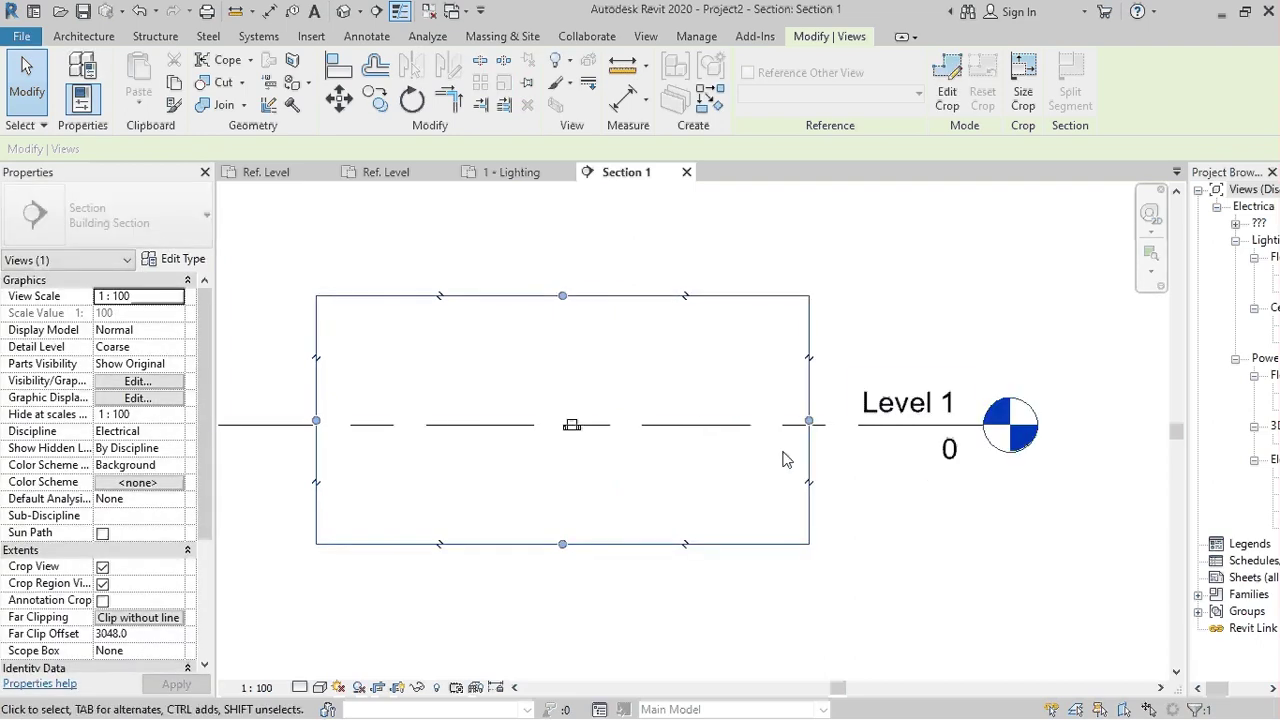
scroll(593, 437, "up", 2)
left_click(593, 437)
scroll(570, 420, "up", 1)
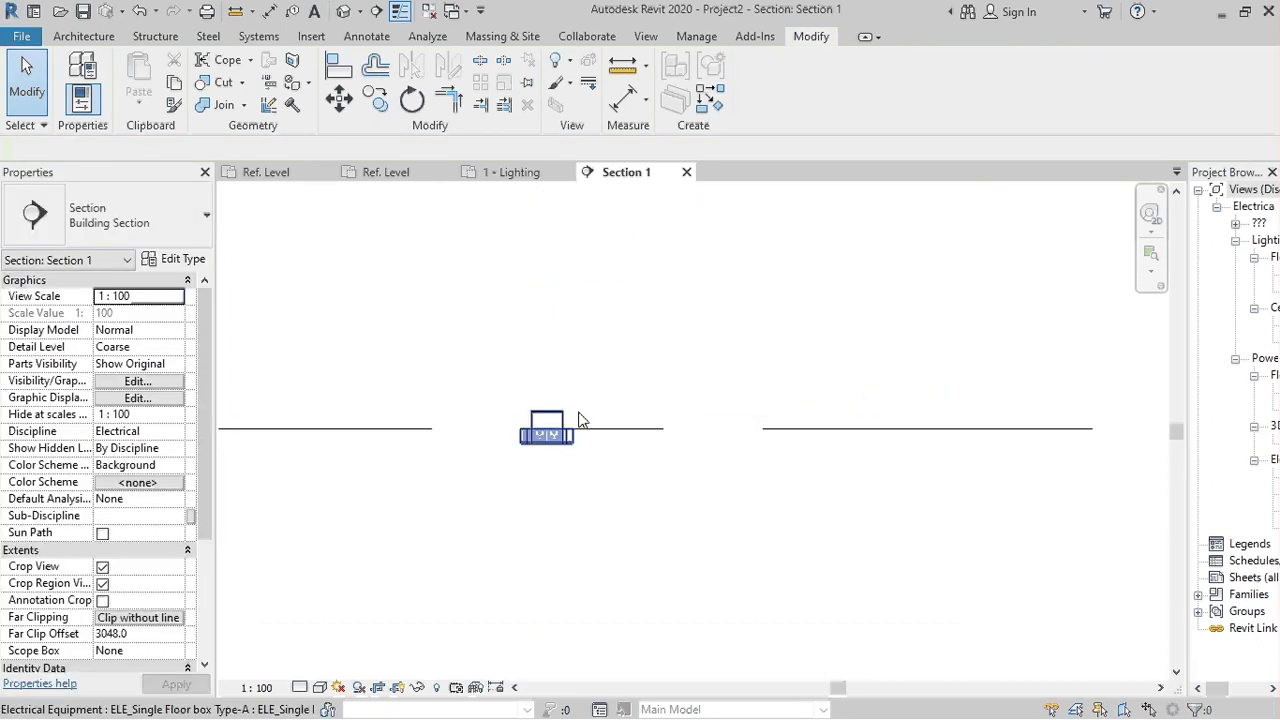
scroll(560, 412, "up", 1)
left_click(320, 687)
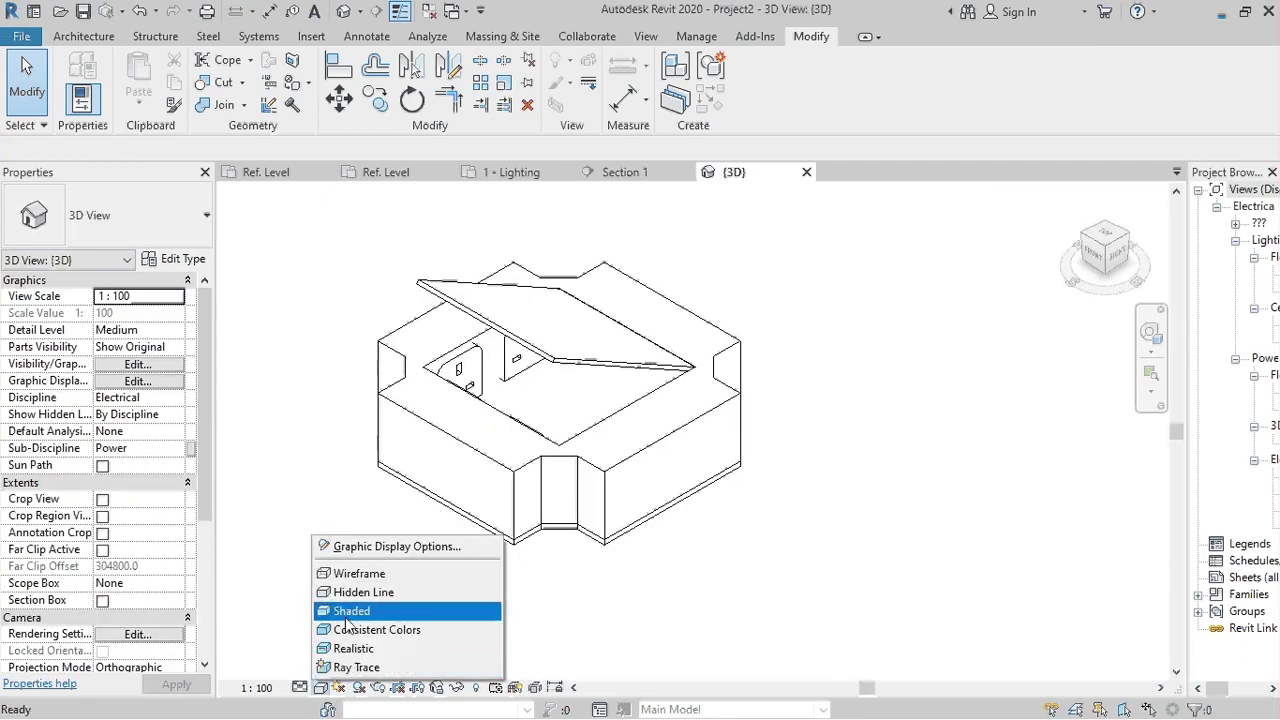
Shade the 3D view, then copy the floor box 2300 upward in 1 - Lighting
left_click(345, 611)
left_click(510, 172)
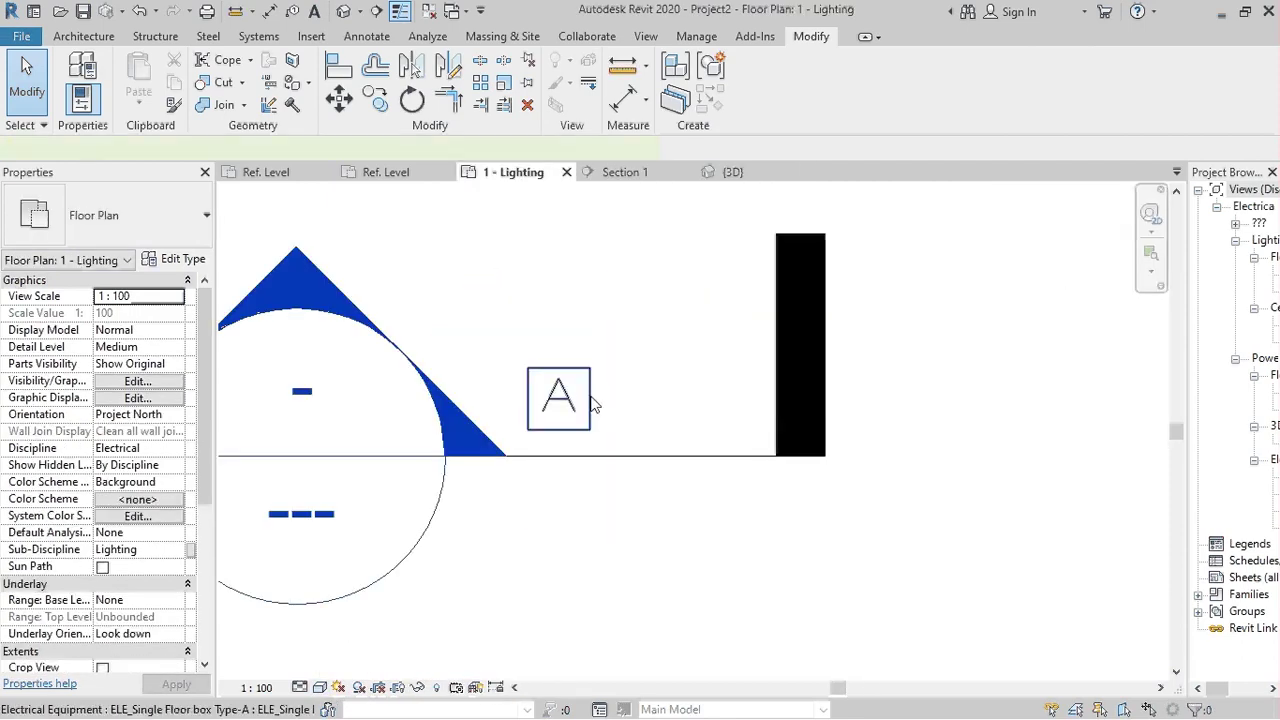
left_click(585, 415)
key("r")
key("o")
left_click(605, 417)
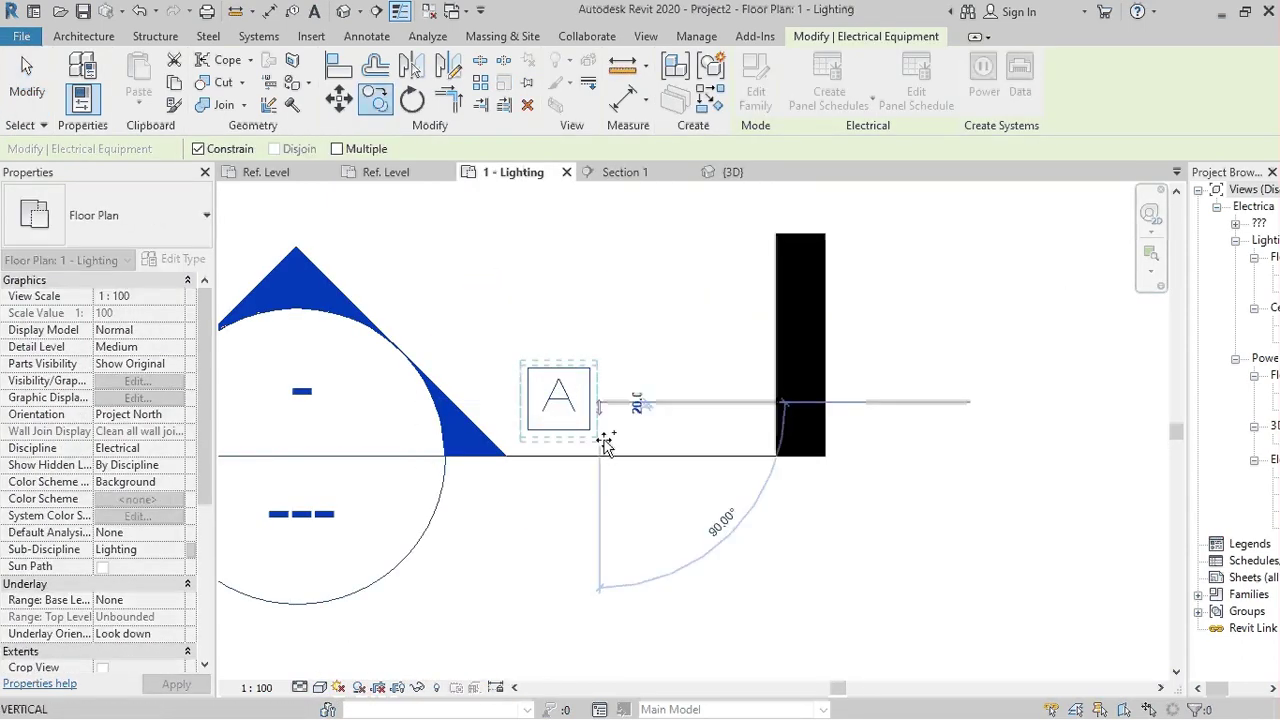
scroll(605, 443, "down", 3)
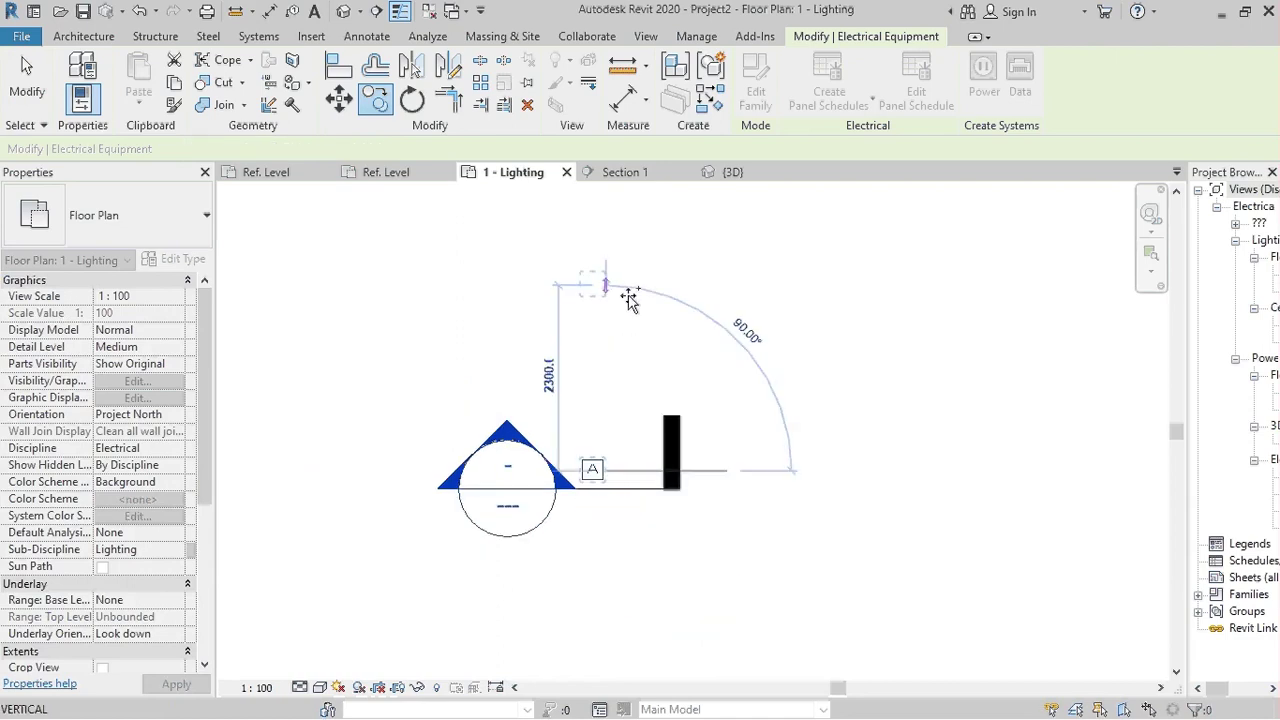
left_click(630, 305)
left_click(630, 313)
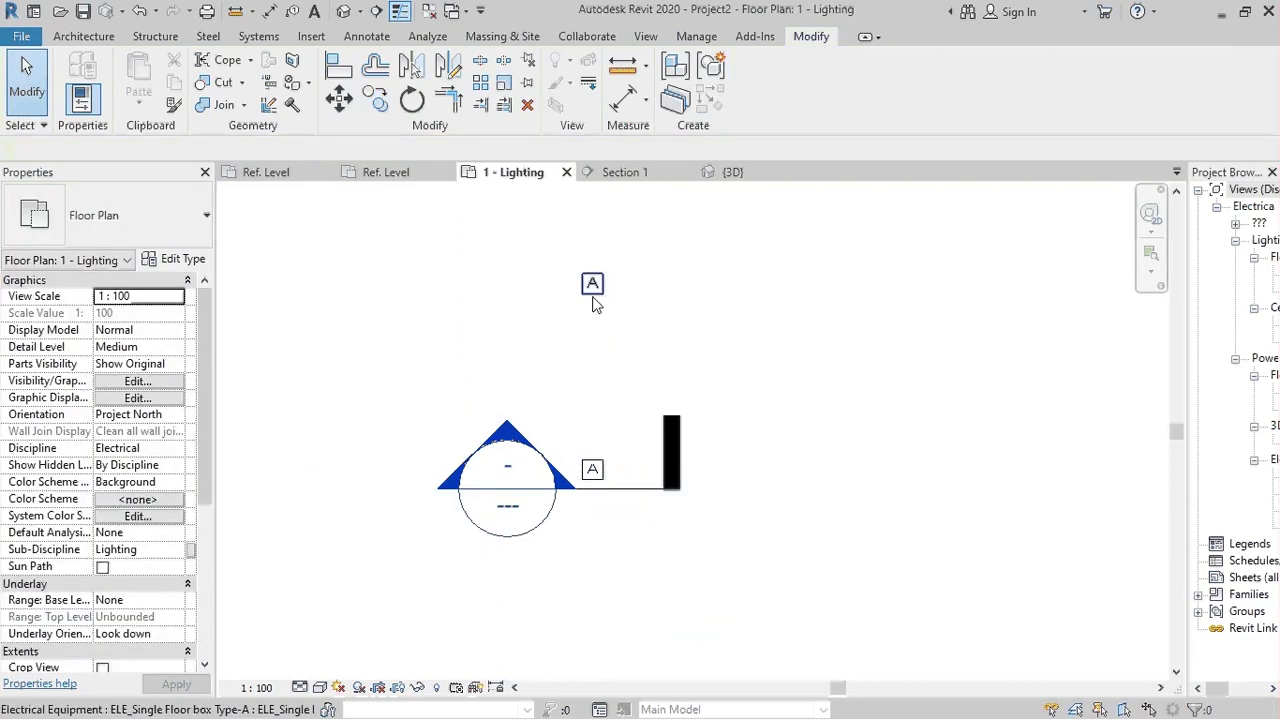
scroll(594, 293, "up", 1)
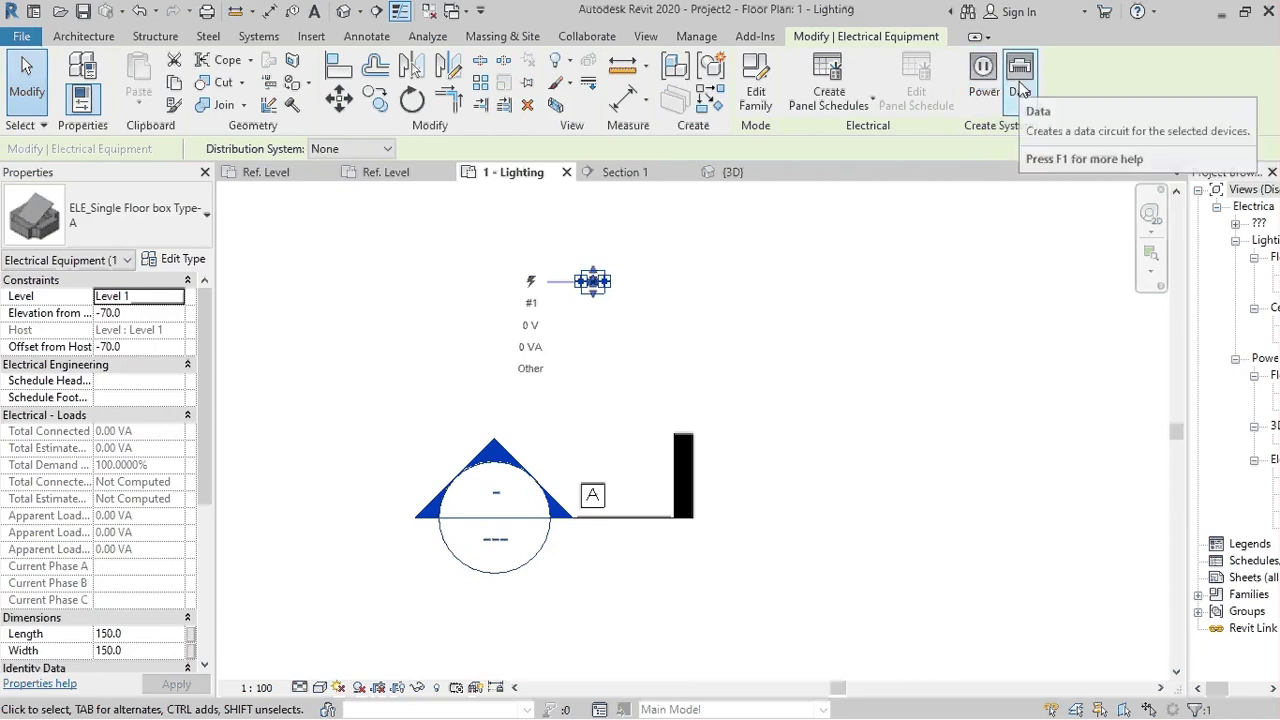
Copy the floor boxes 3000 to the right with CO
left_click(983, 75)
left_click(770, 318)
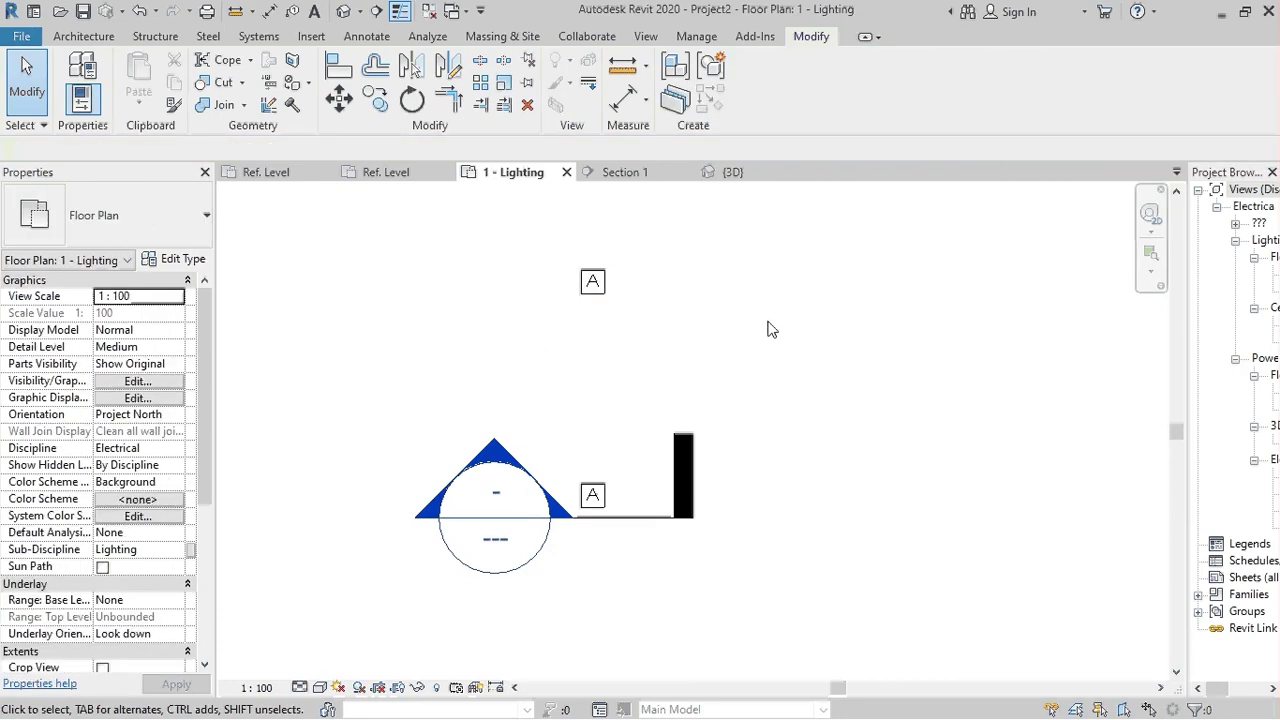
left_click(590, 288)
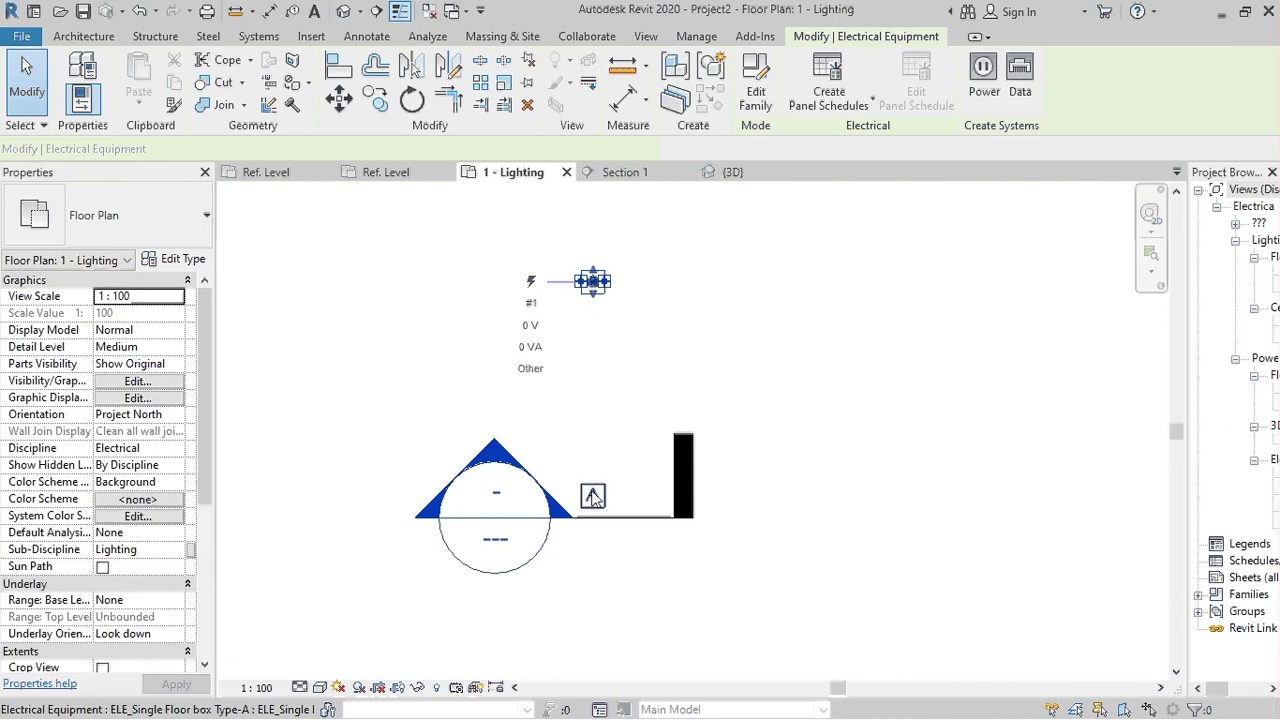
key("c")
key("o")
left_click(592, 281)
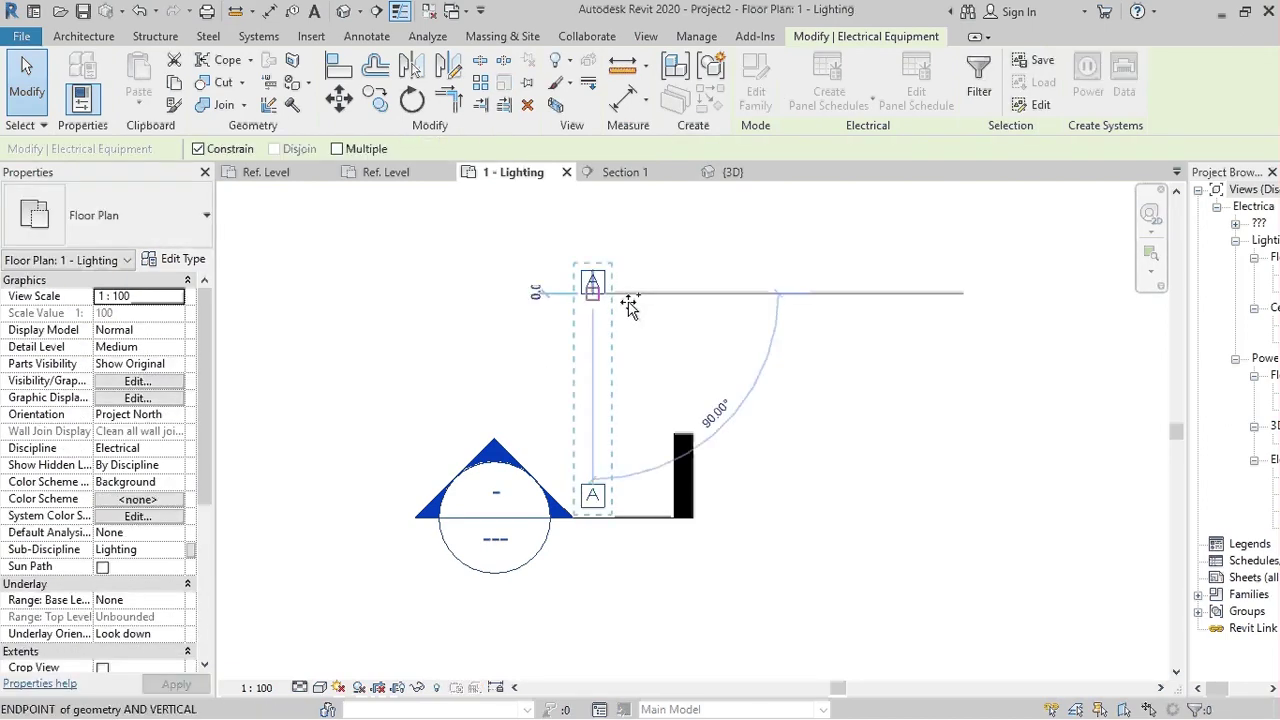
left_click(875, 300)
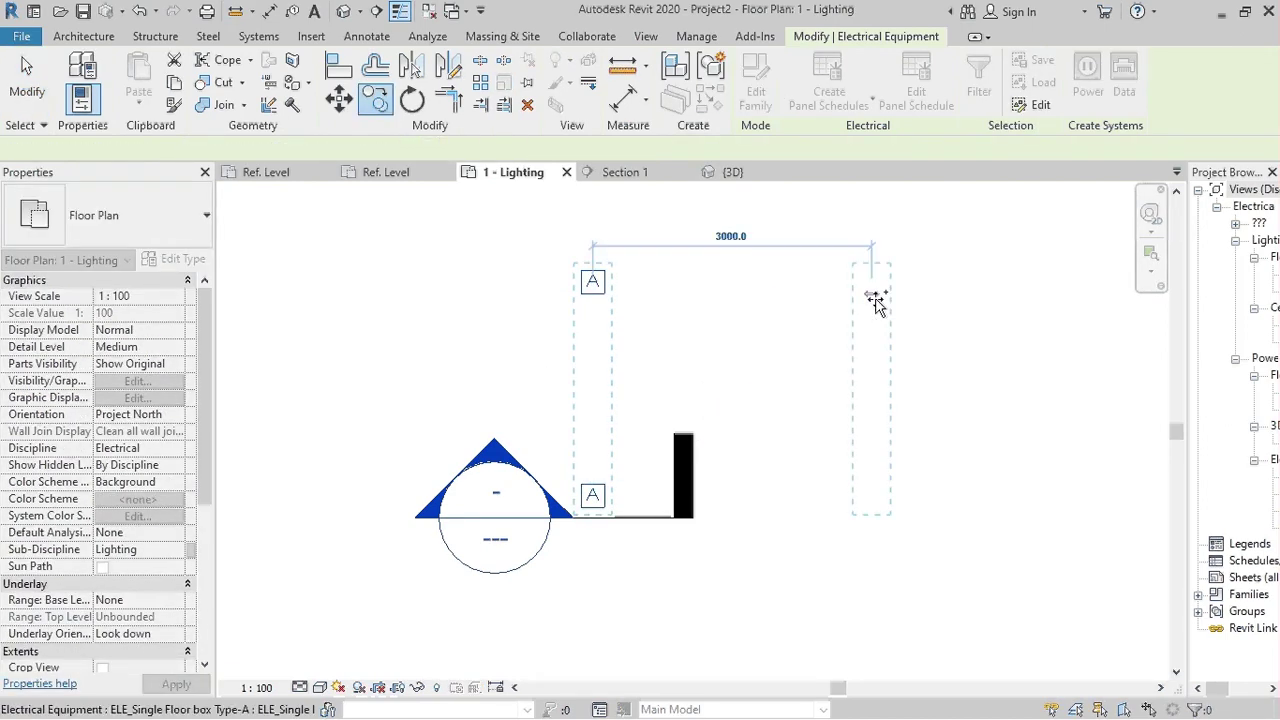
left_click(686, 517)
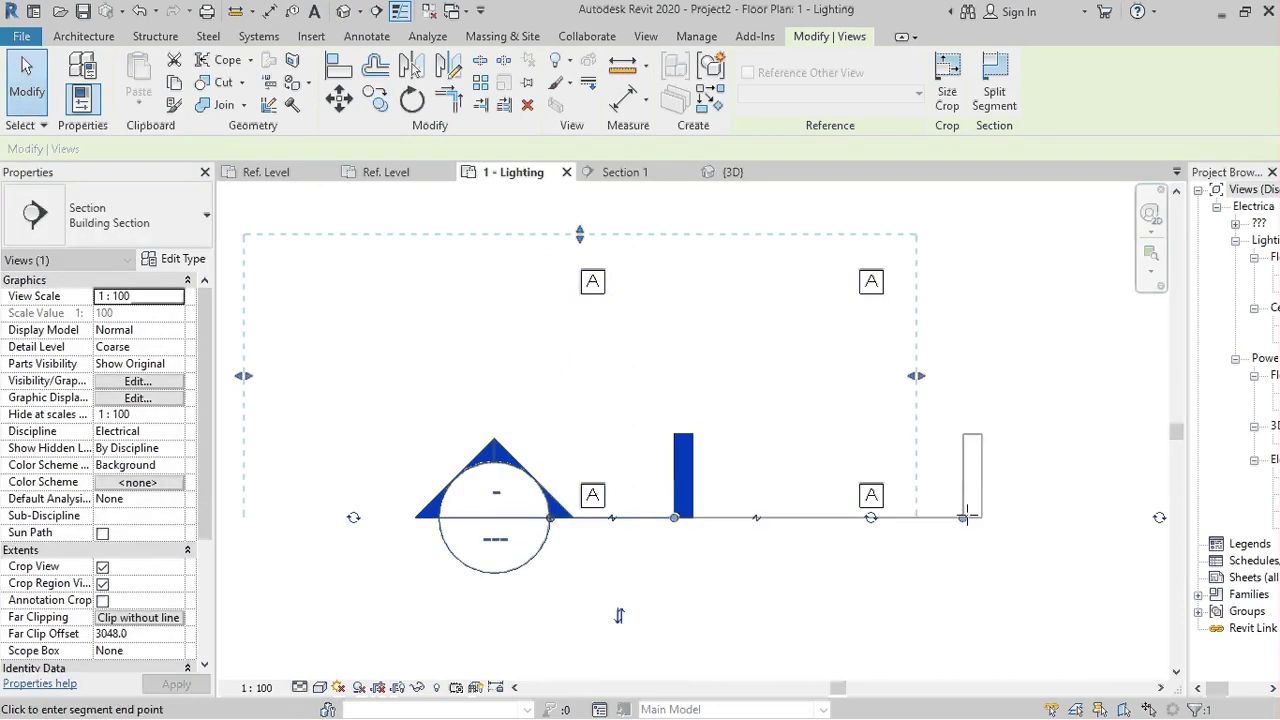
Extend the section line and Section 1's crop rightward past the new boxes, then return to 1 - Lighting
left_click(966, 517)
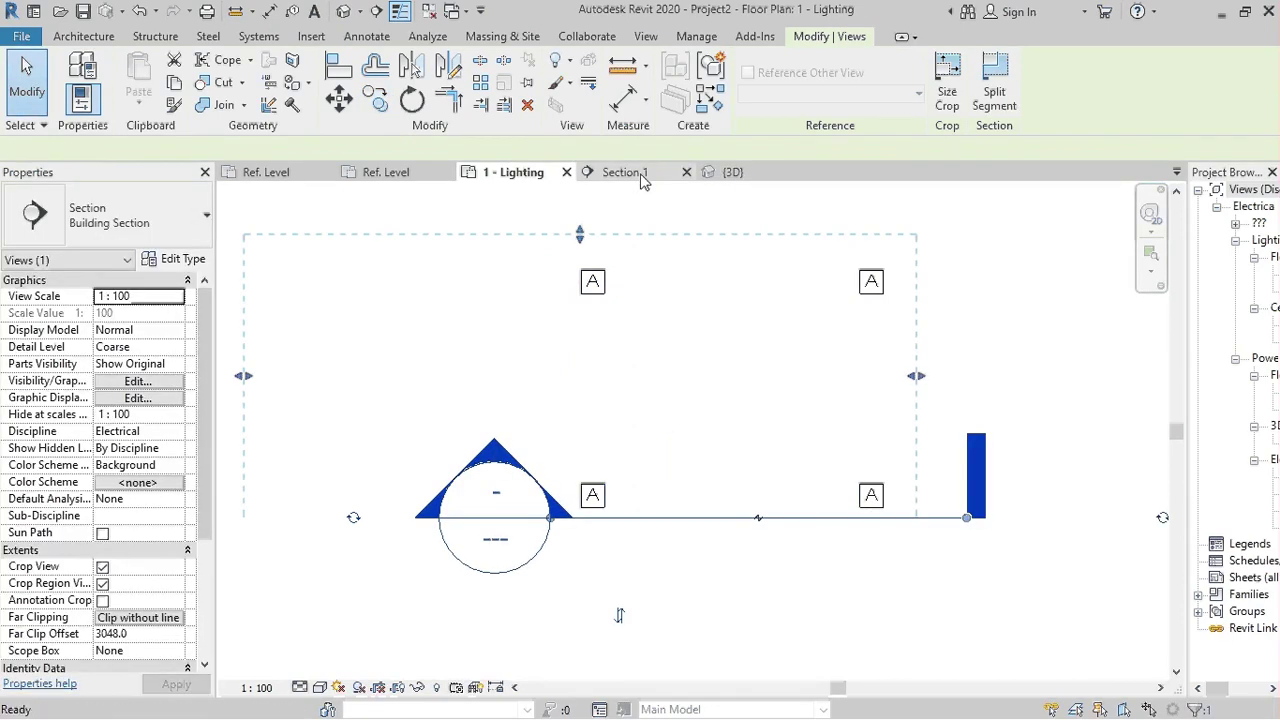
left_click(641, 177)
left_click_drag(789, 461, 843, 462)
left_click(563, 480)
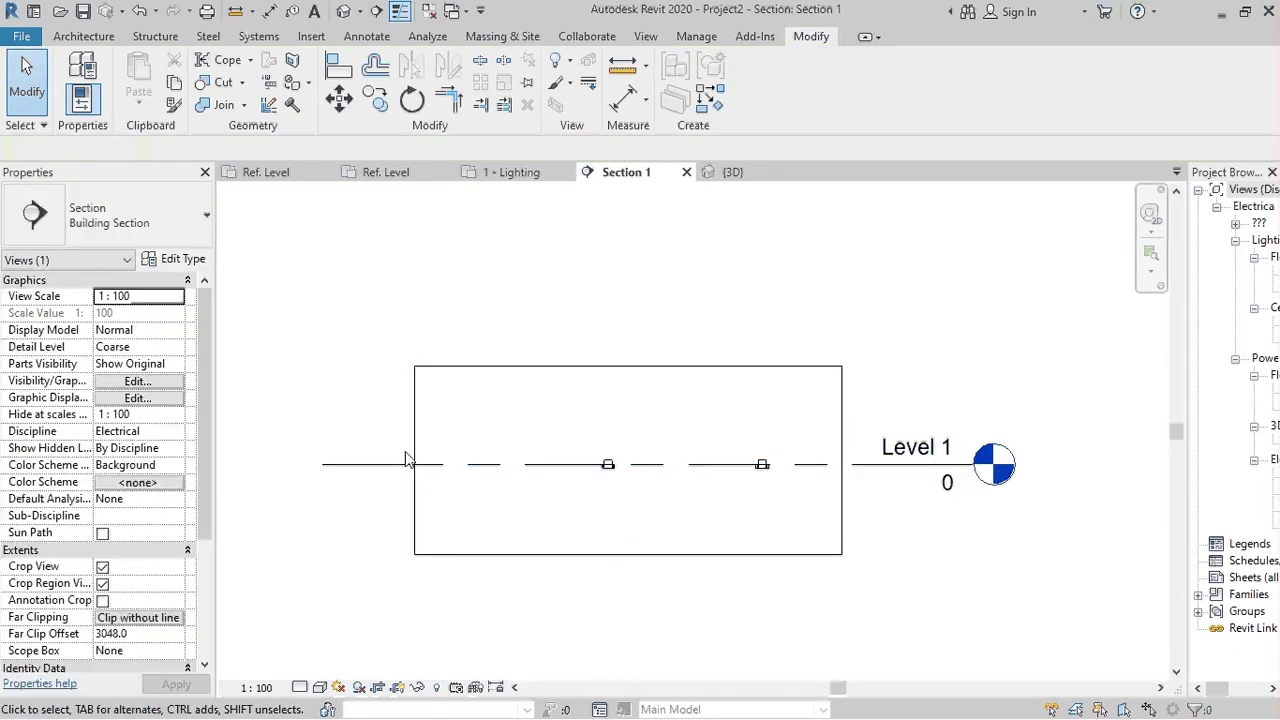
left_click(510, 172)
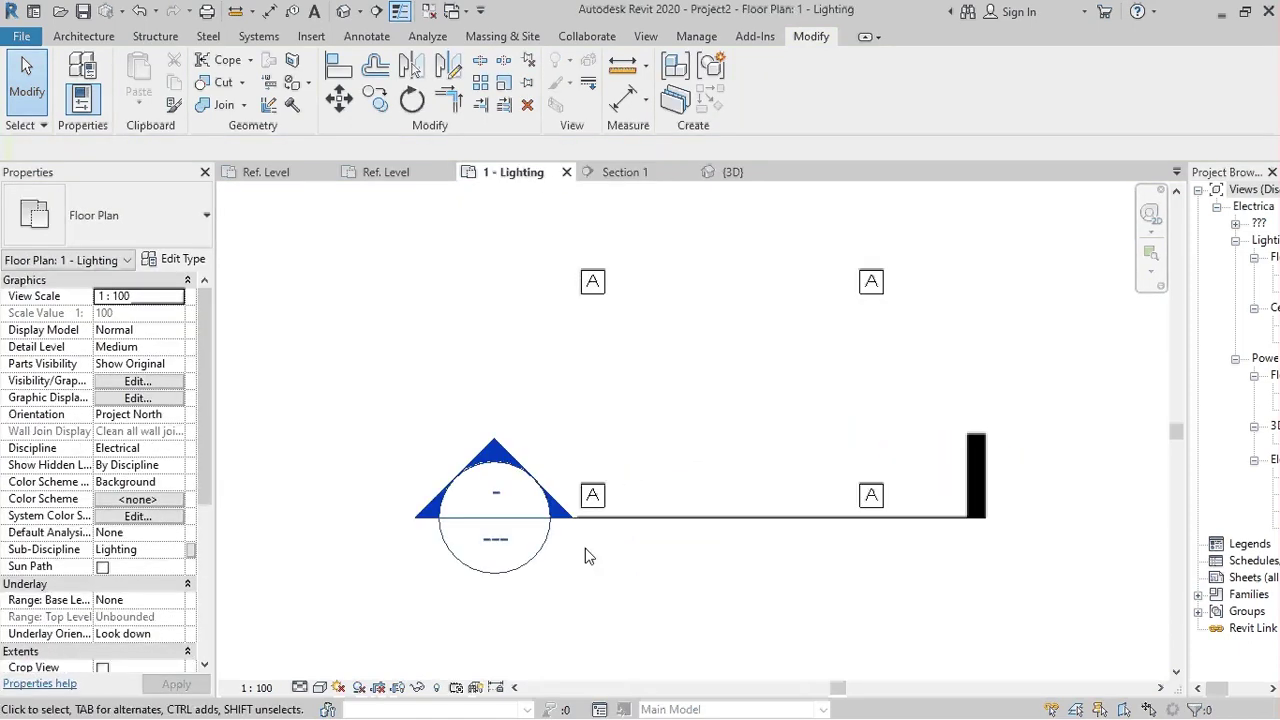
scroll(588, 556, "down", 3)
scroll(688, 511, "up", 2)
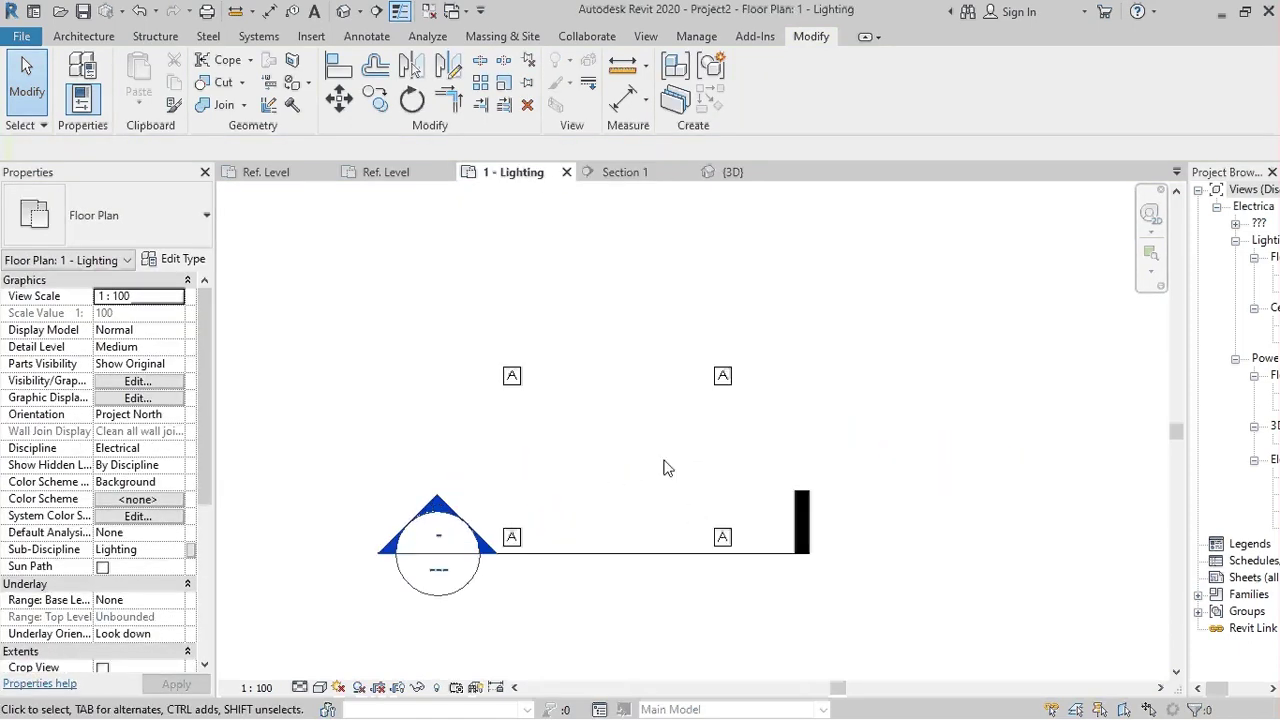
scroll(665, 466, "up", 2)
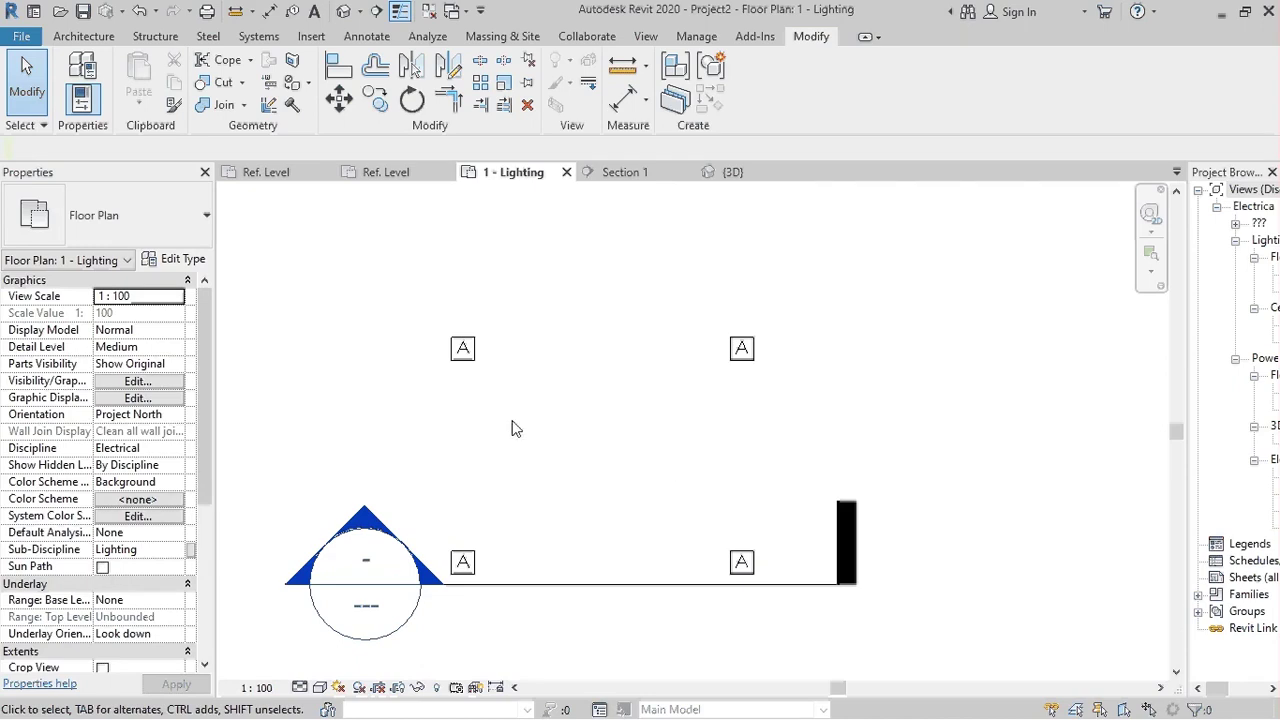
Draw a Chamfer wire from the lower-left floor box to the upper-left box
key("e")
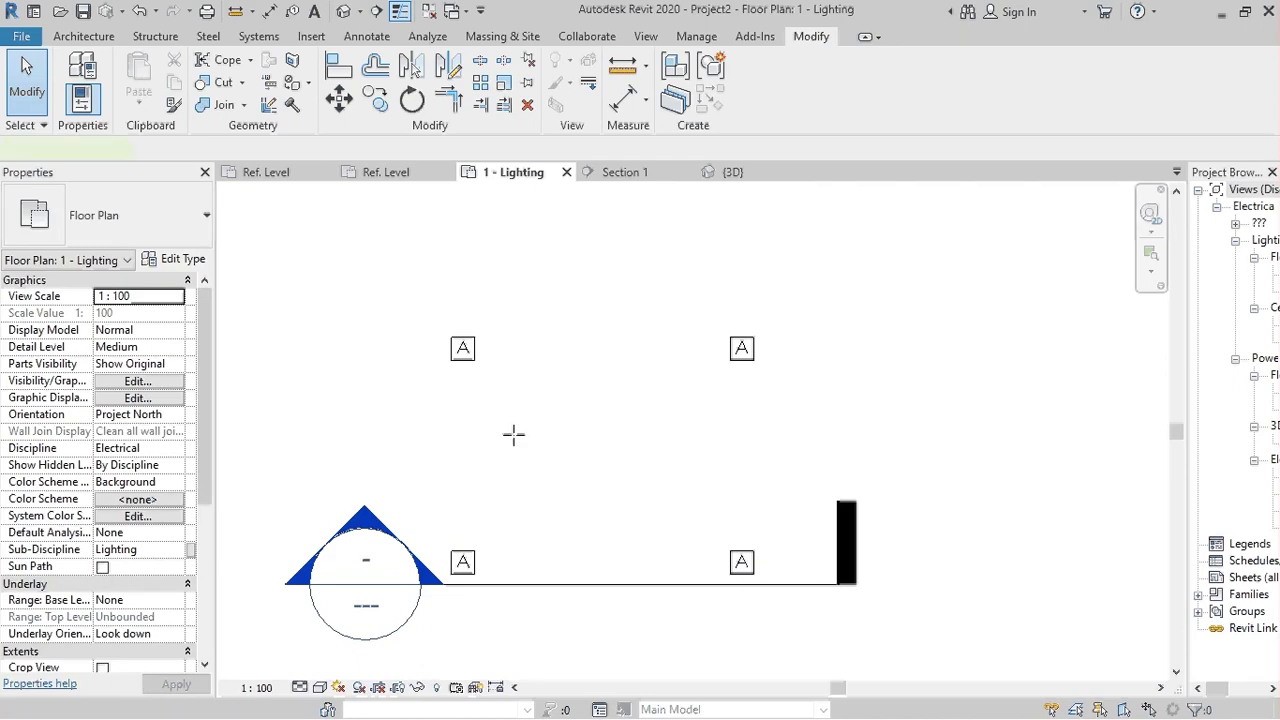
key("w")
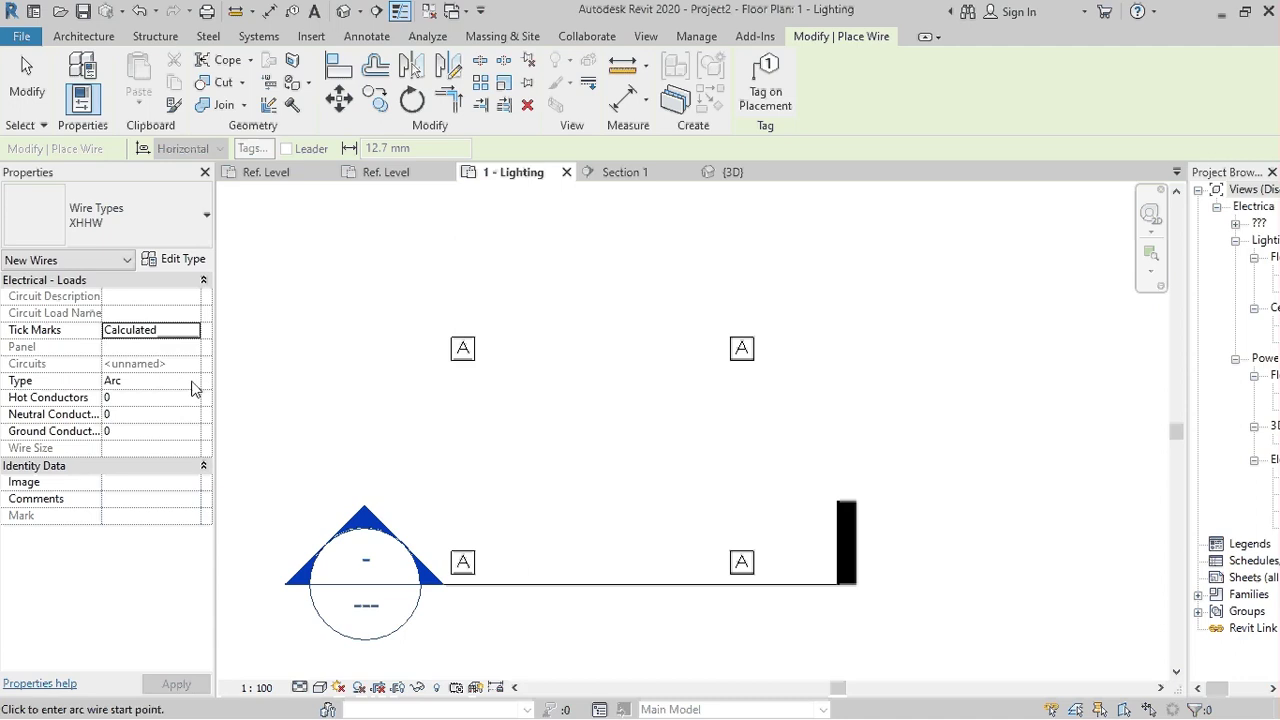
left_click(192, 381)
left_click(192, 381)
left_click(148, 412)
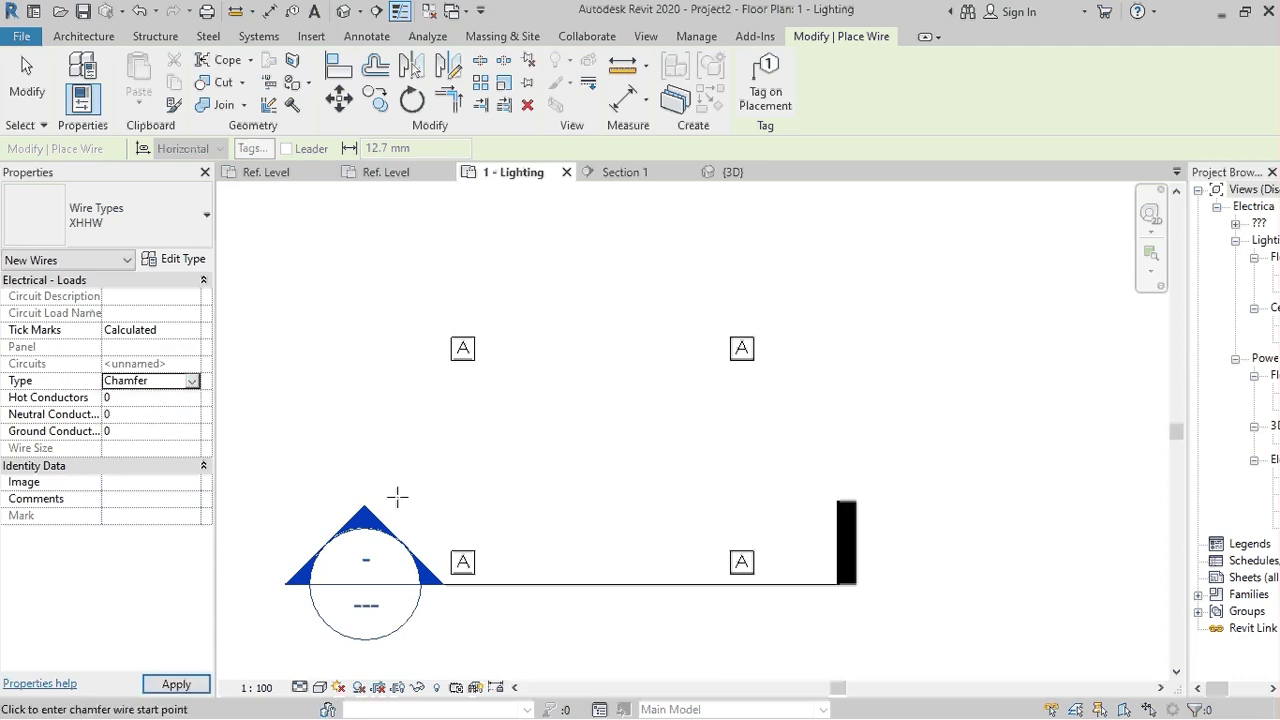
left_click(463, 551)
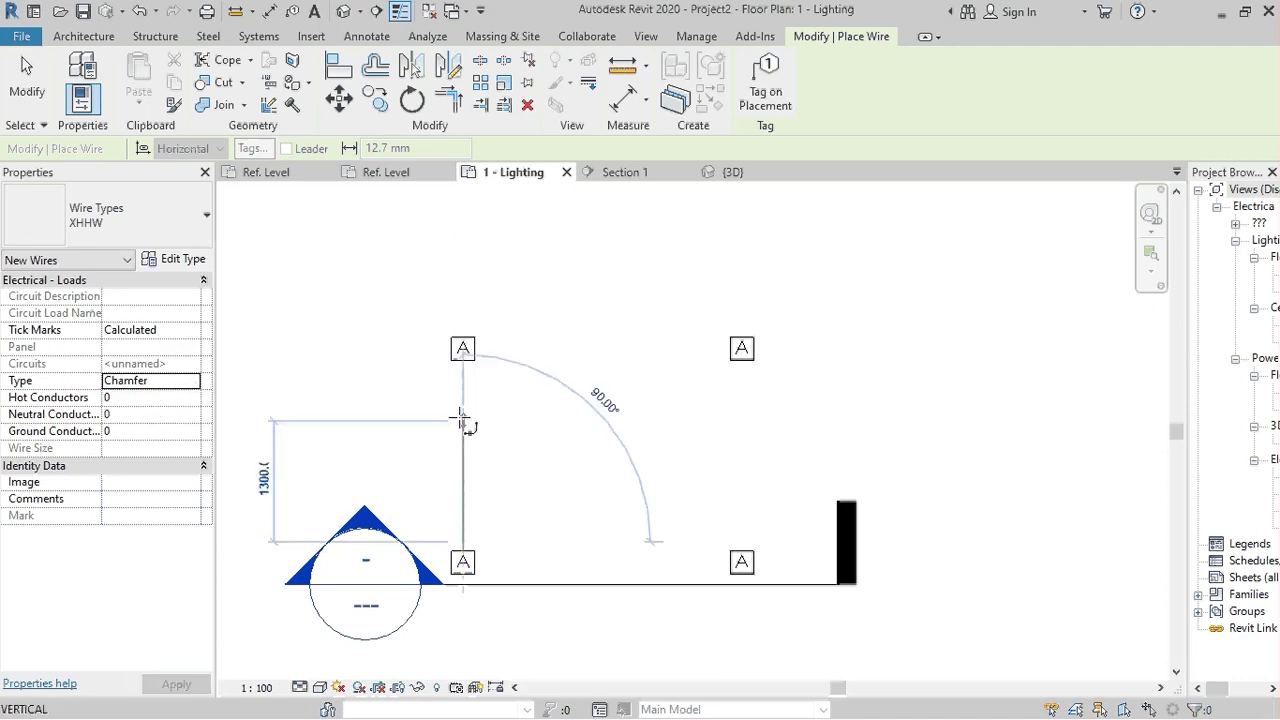
left_click(465, 360)
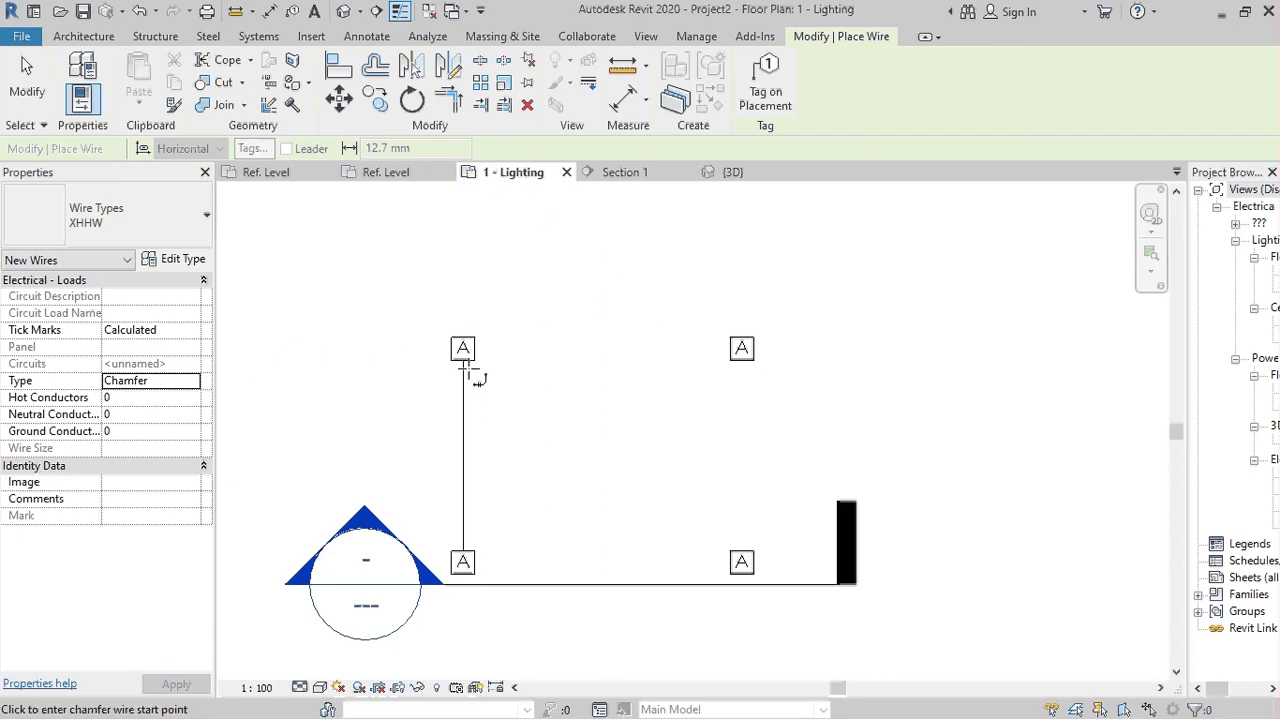
key("Escape")
Draw a Chamfer wire from the upper-left floor box to the upper-right box
key("e")
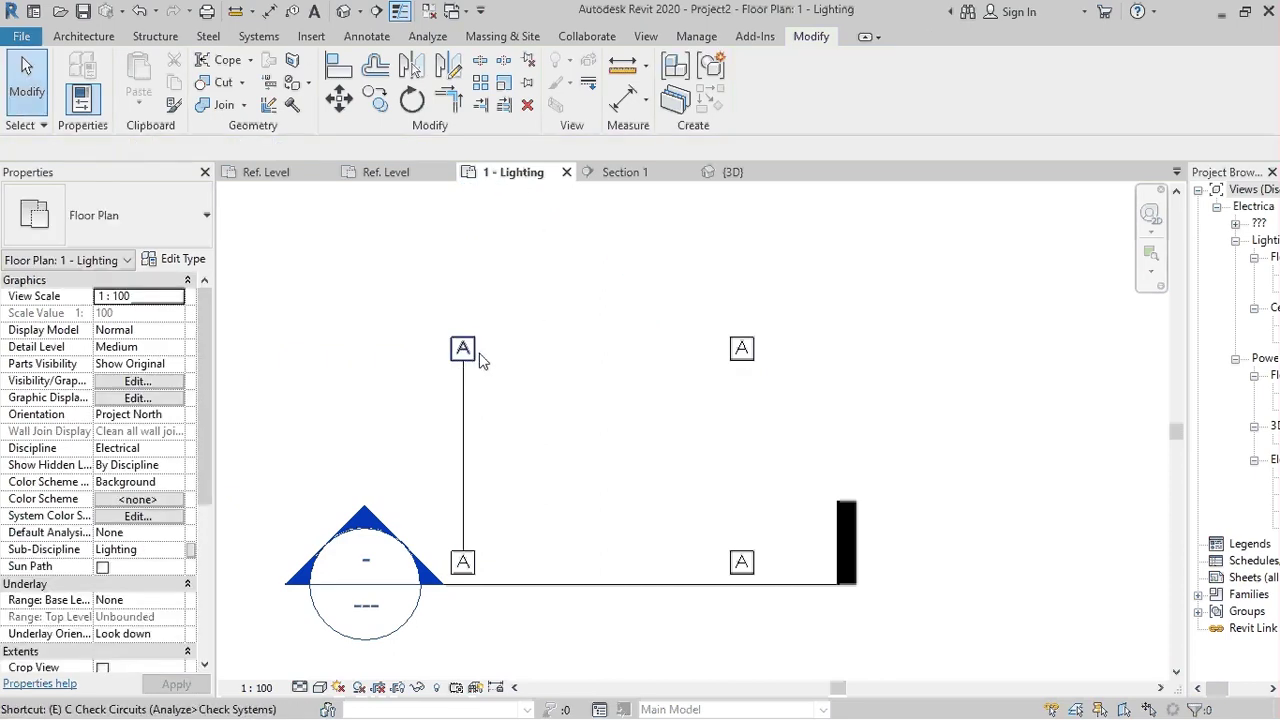
key("w")
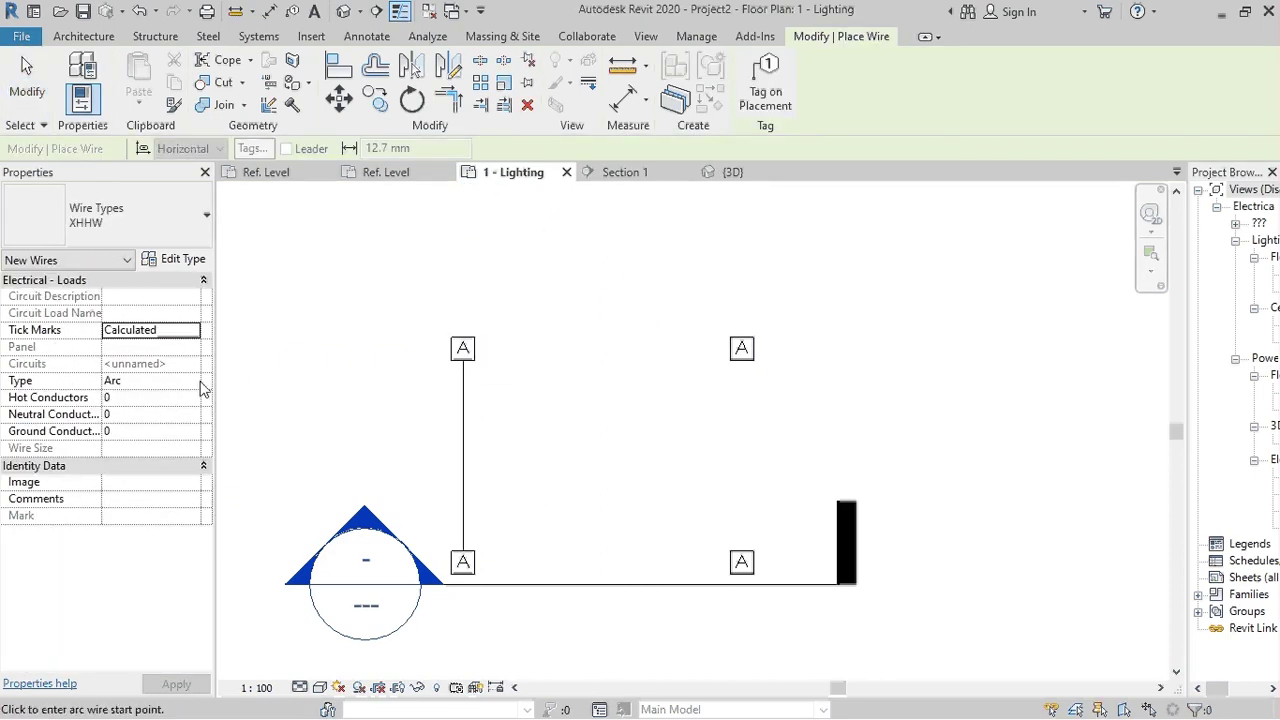
left_click(195, 383)
left_click(150, 408)
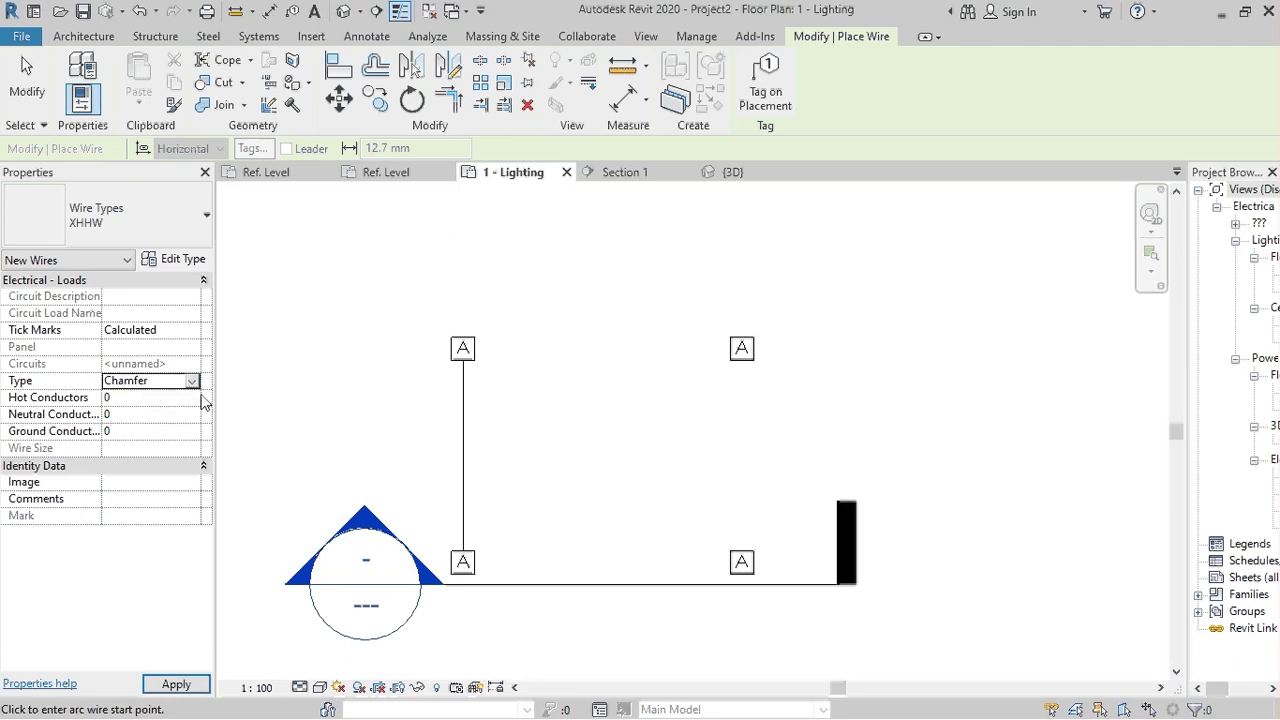
left_click(469, 358)
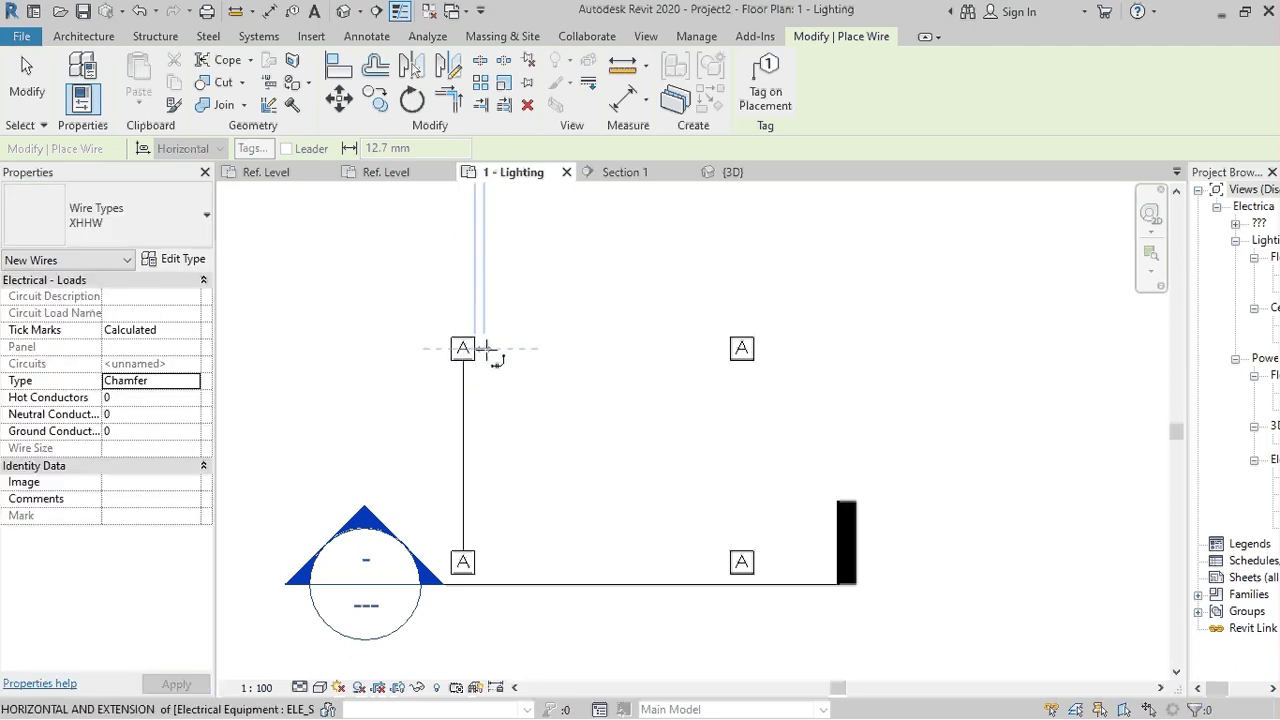
left_click(741, 350)
key("Escape")
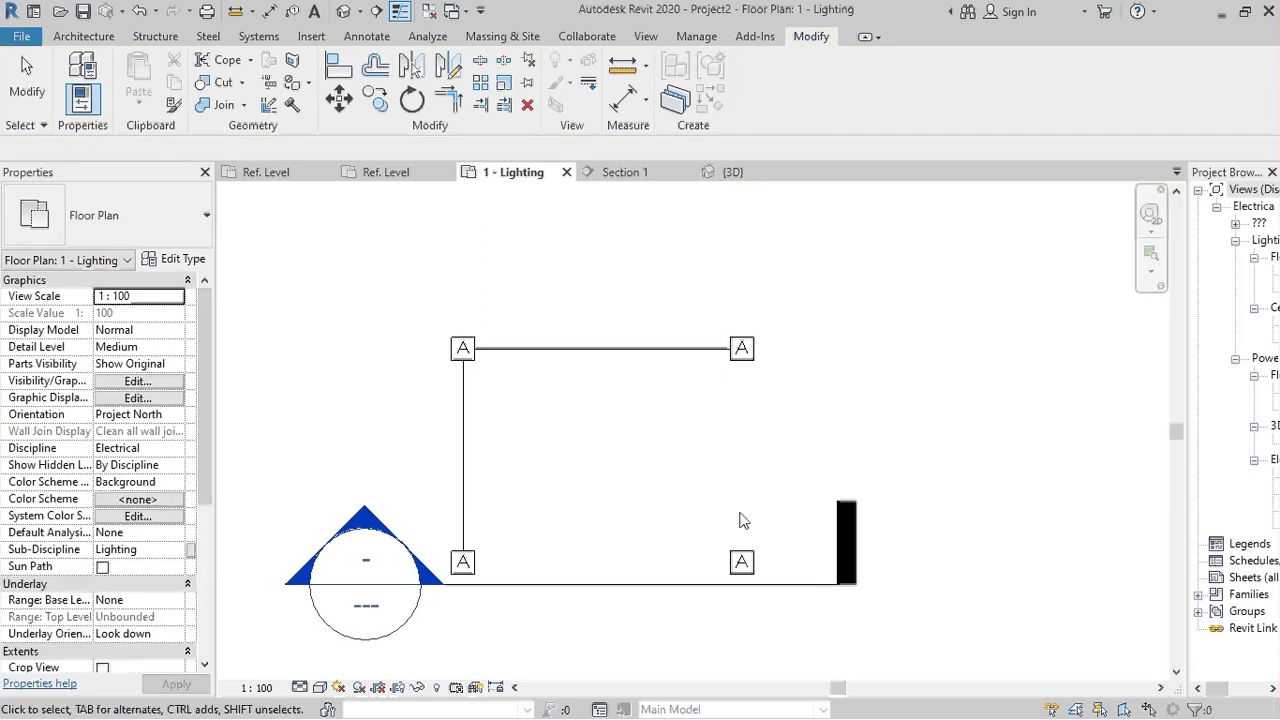
left_click(741, 348)
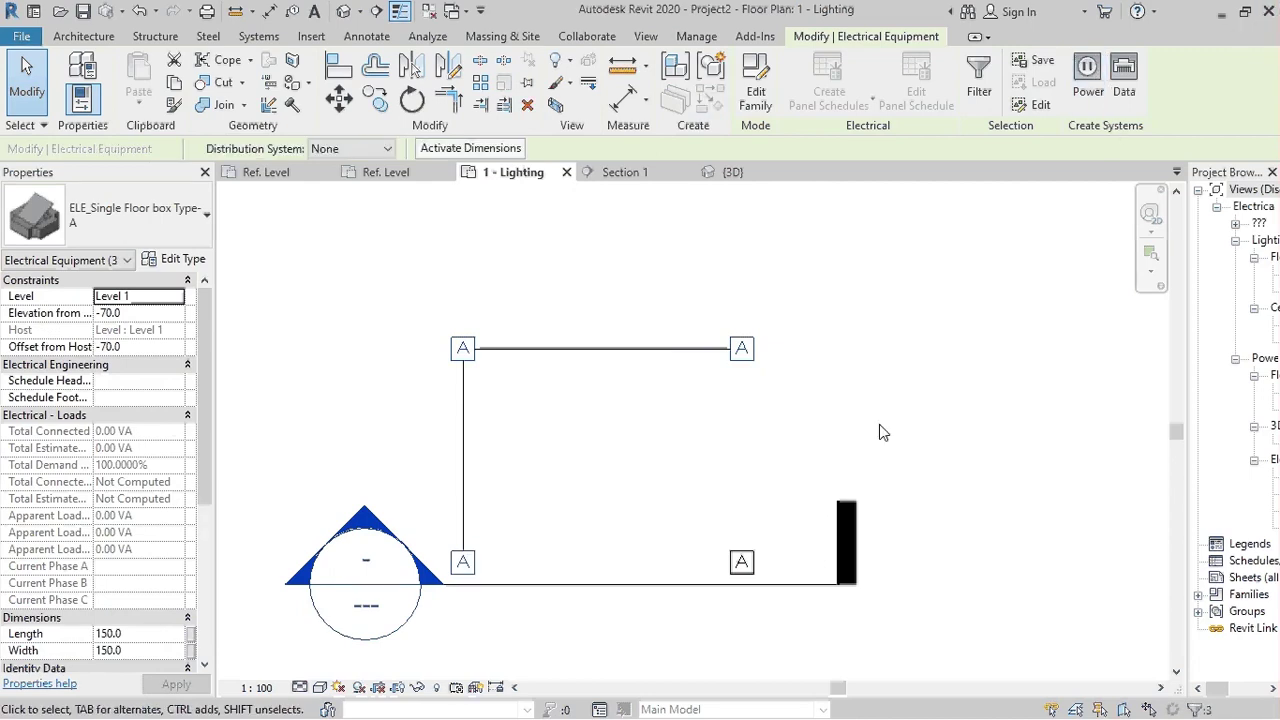
key("Escape")
Draw another Chamfer wire ending at the lower-right floor box
key("e")
key("w")
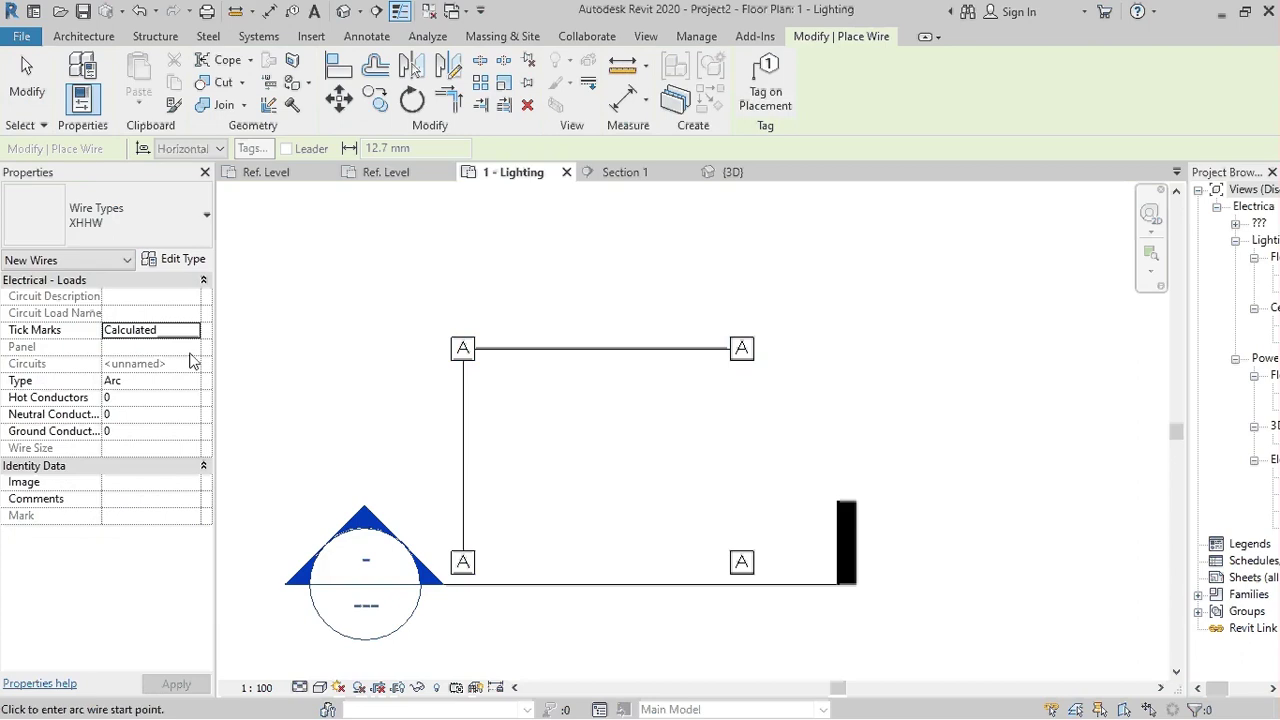
left_click(185, 381)
left_click(160, 413)
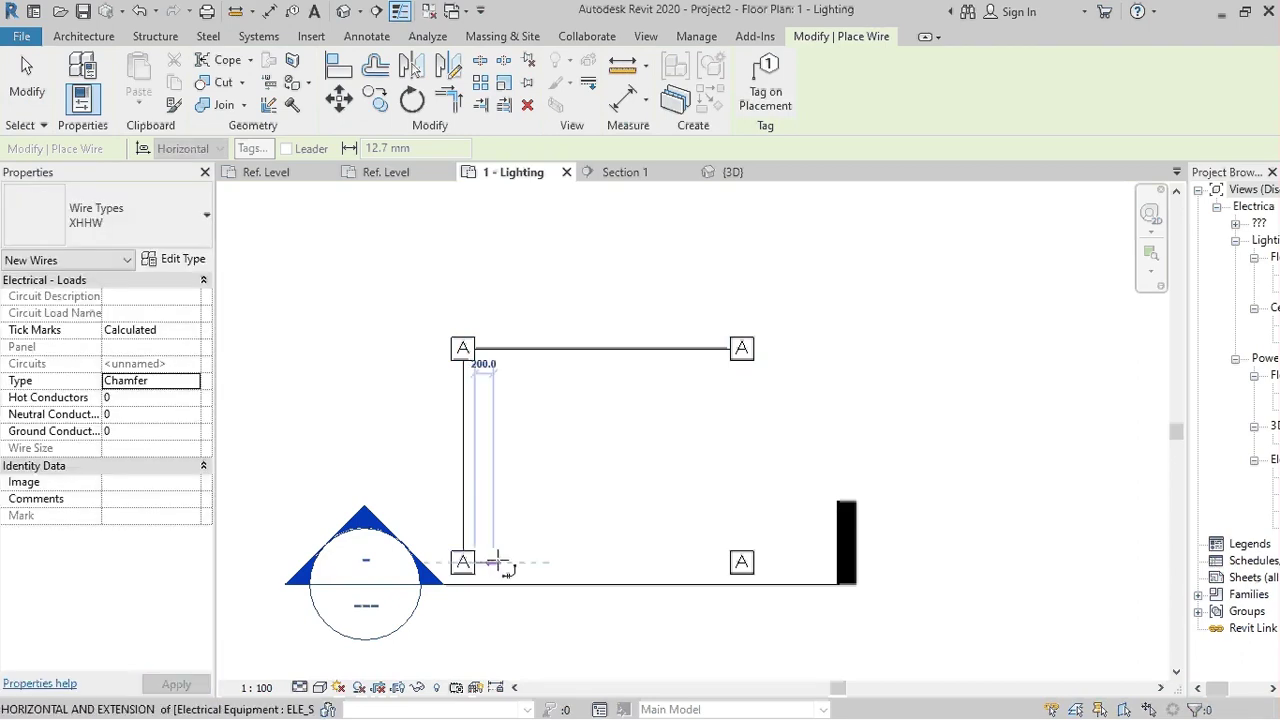
scroll(690, 570, "up", 2)
scroll(720, 568, "up", 2)
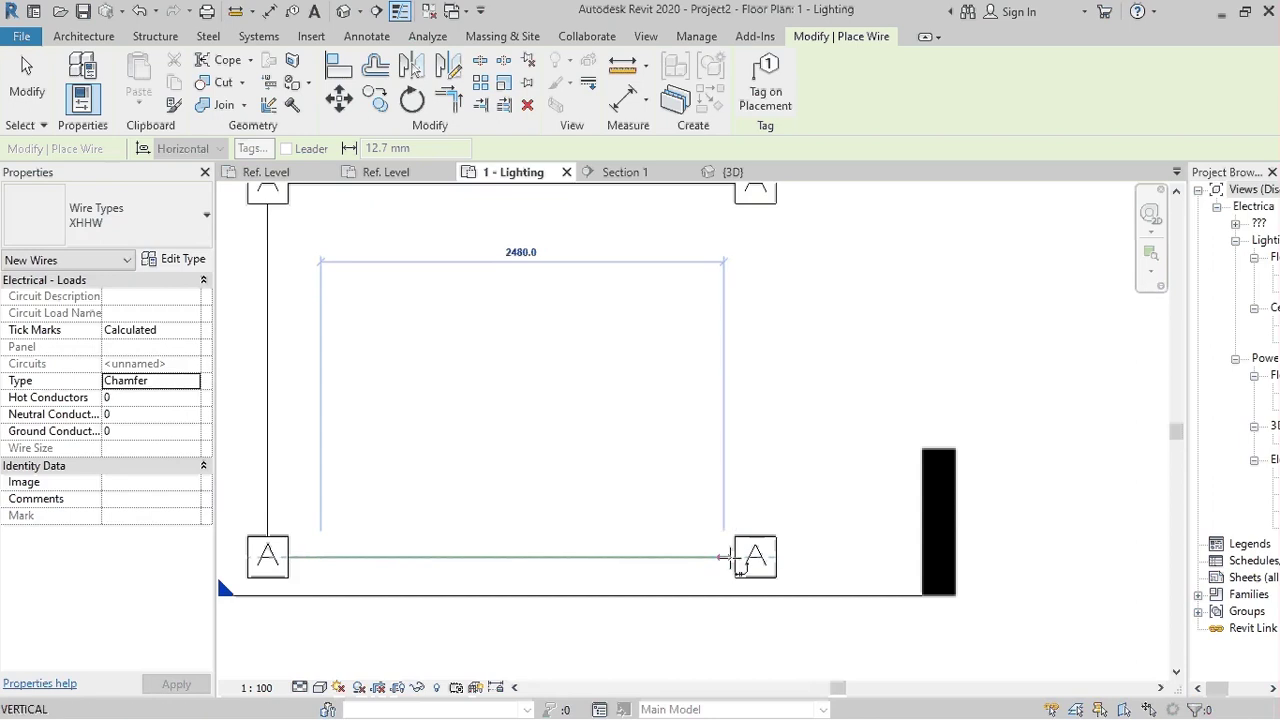
left_click(730, 560)
key("Escape")
key("Escape")
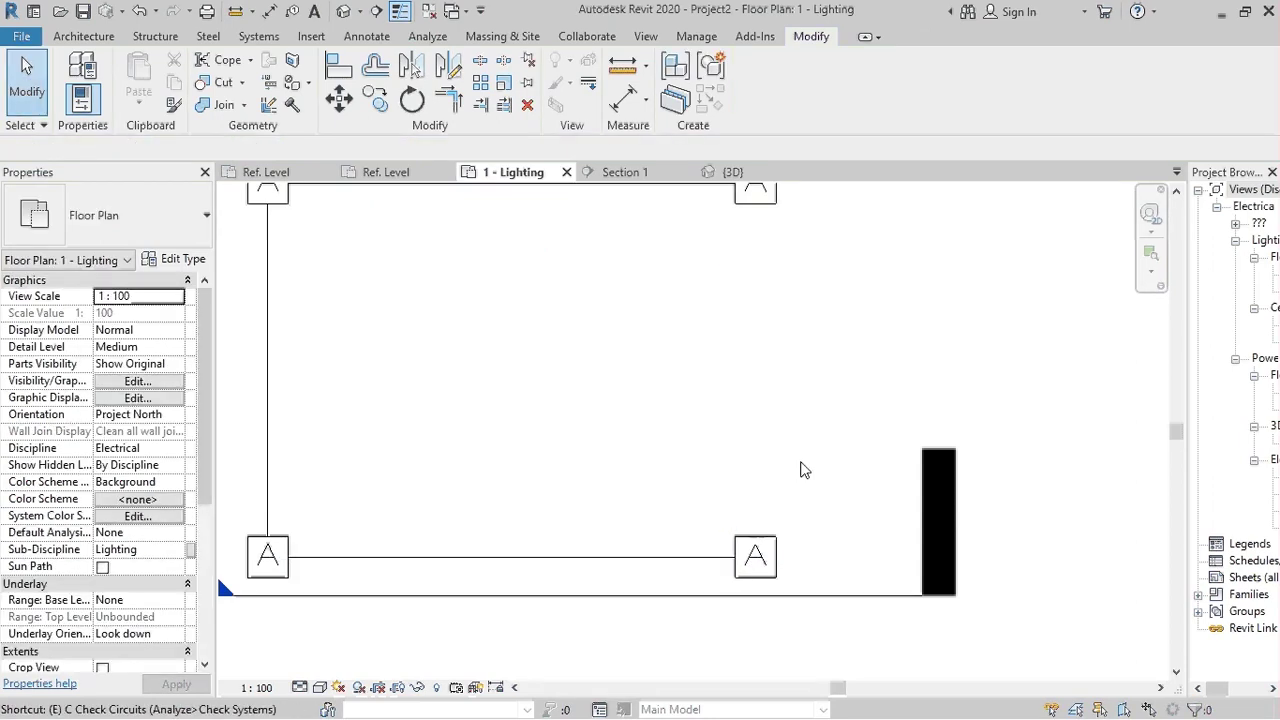
Add an arc home-run wire from the lower-right floor box and create its power circuit
key("e")
key("w")
left_click(935, 594)
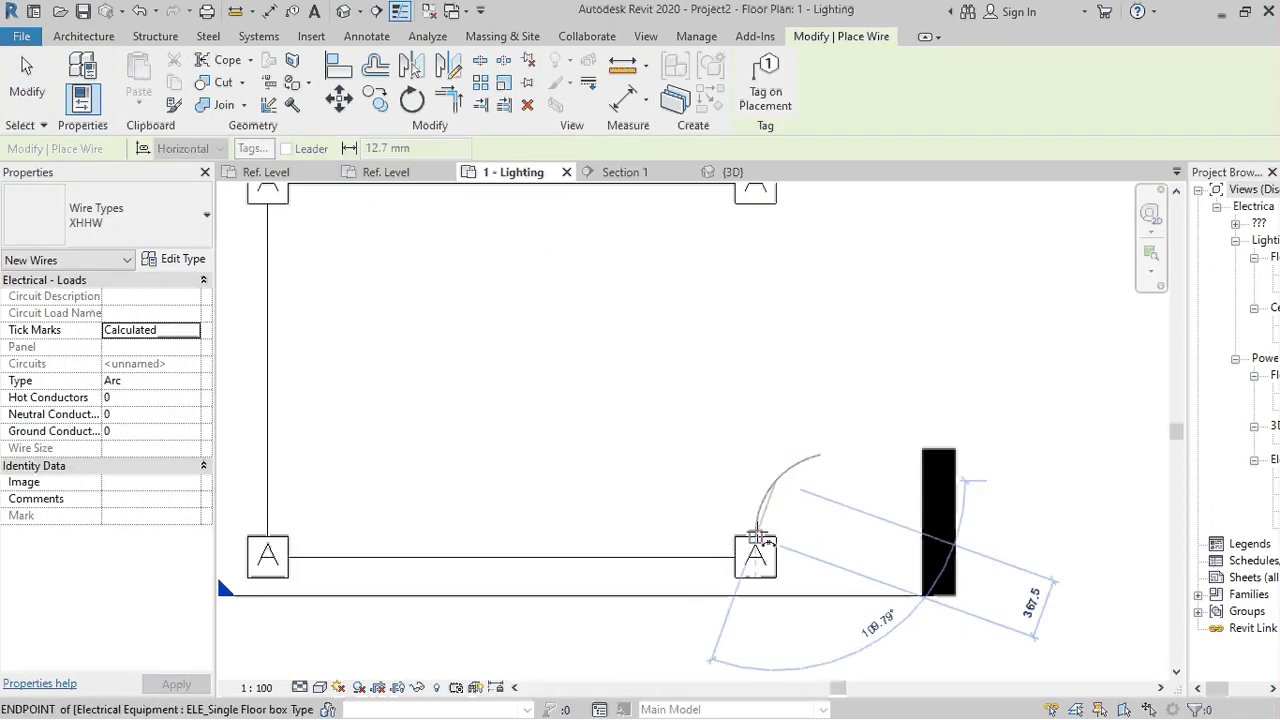
left_click(762, 540)
key("Escape")
key("Escape")
left_click(765, 550)
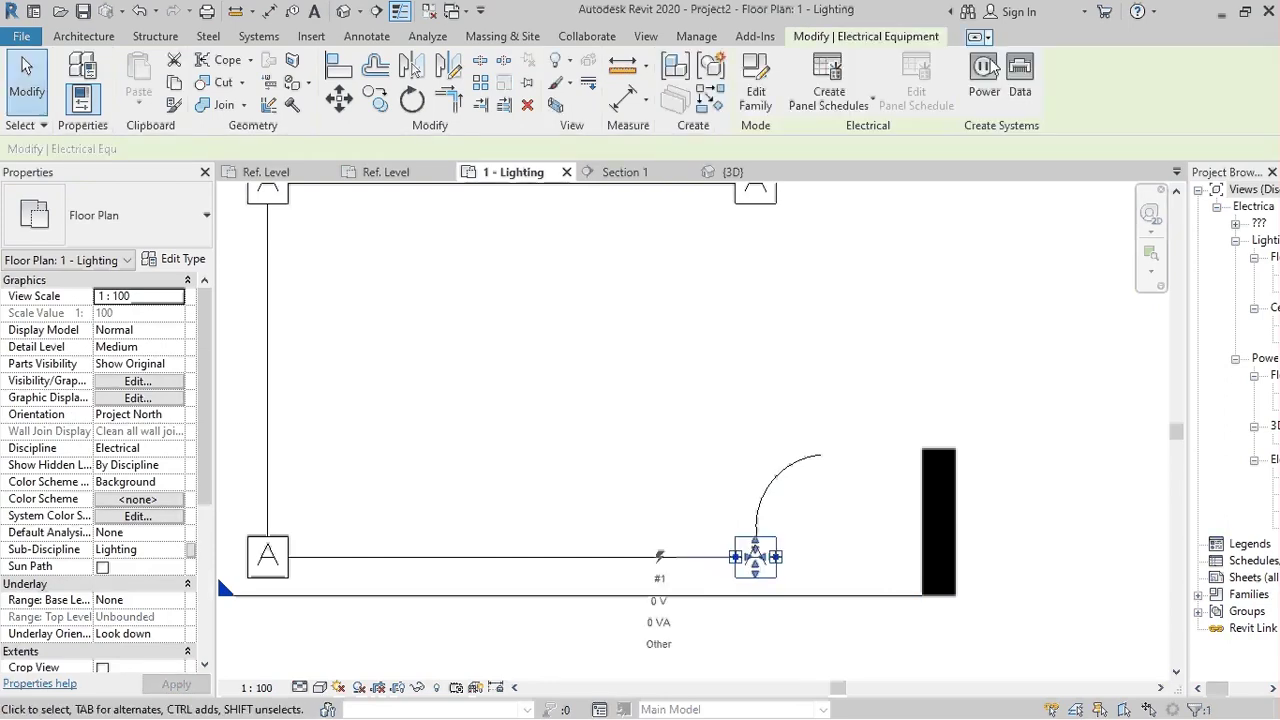
left_click(985, 75)
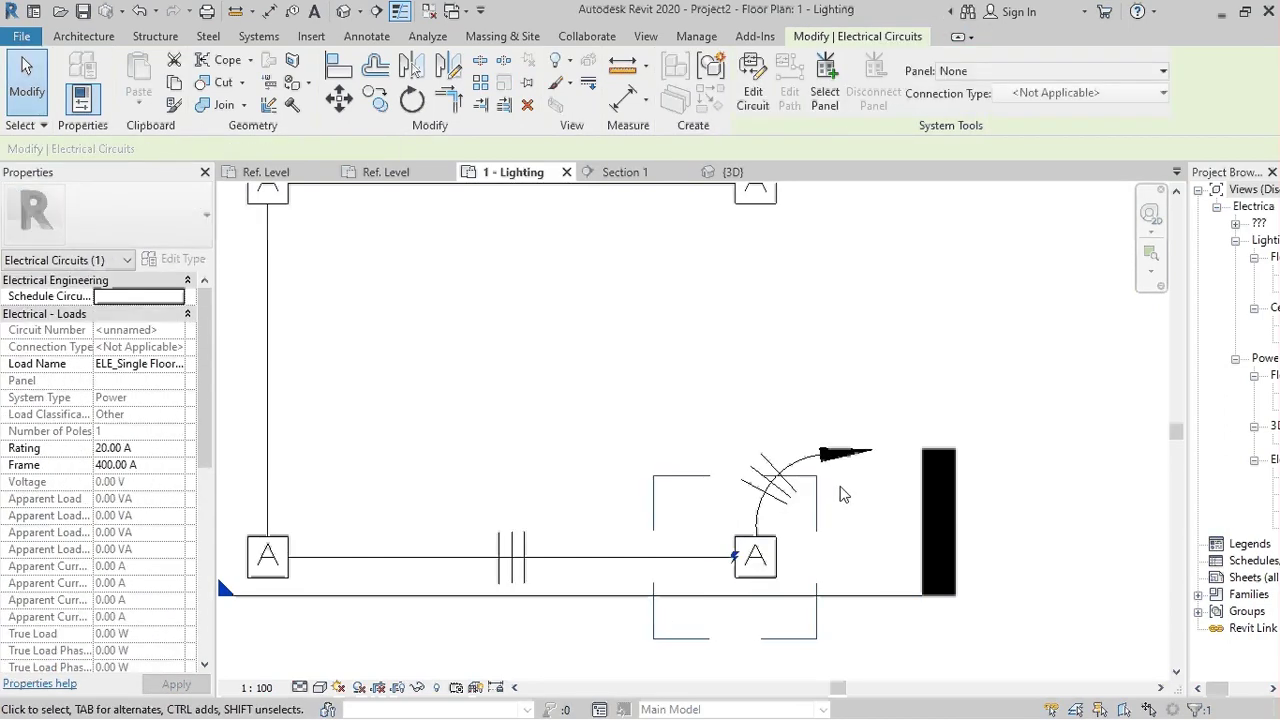
Set the lower chamfer wire's conductor counts to 0, removing its tick marks
scroll(620, 570, "down", 2)
scroll(620, 570, "down", 1)
key("Escape")
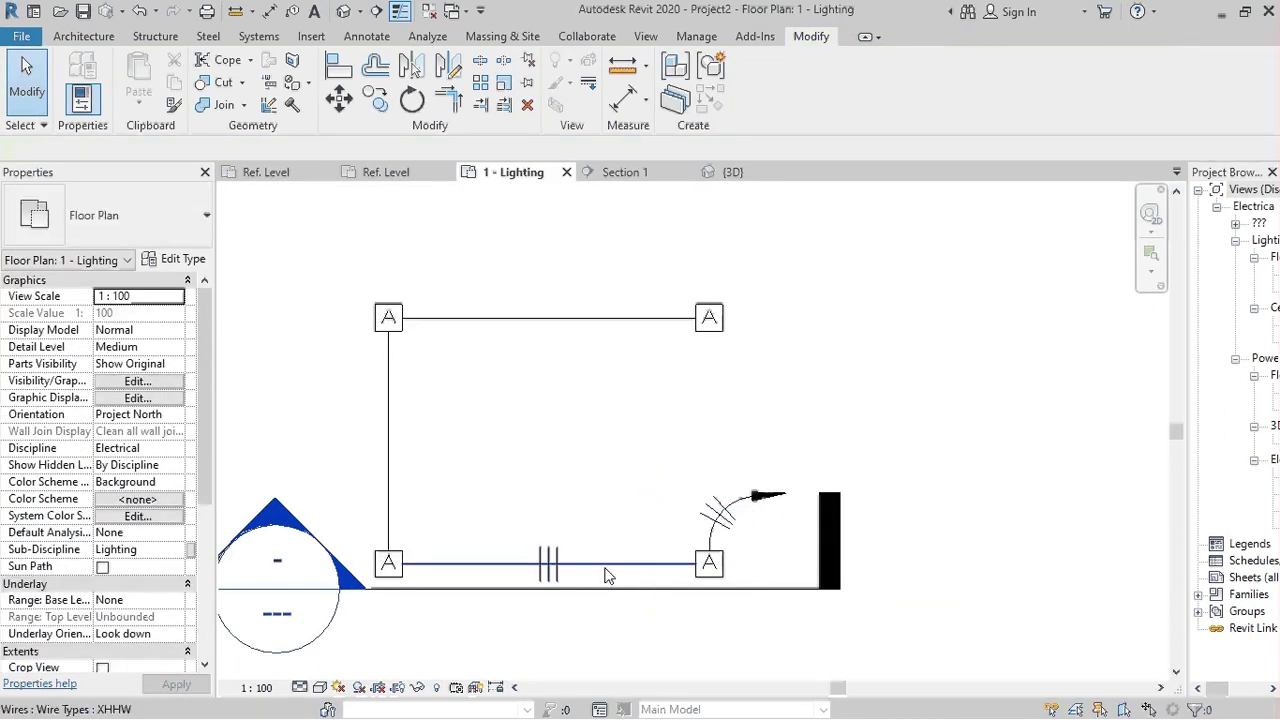
left_click(594, 572)
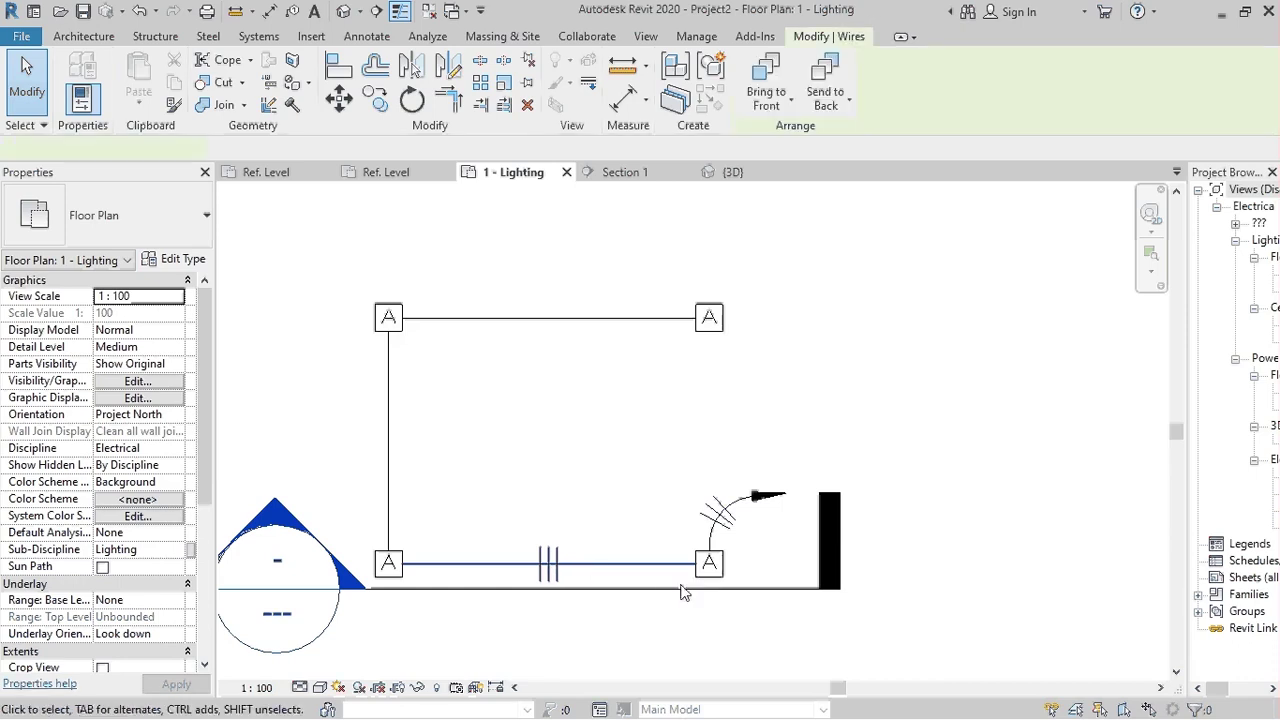
scroll(697, 593, "up", 2)
scroll(711, 600, "up", 1)
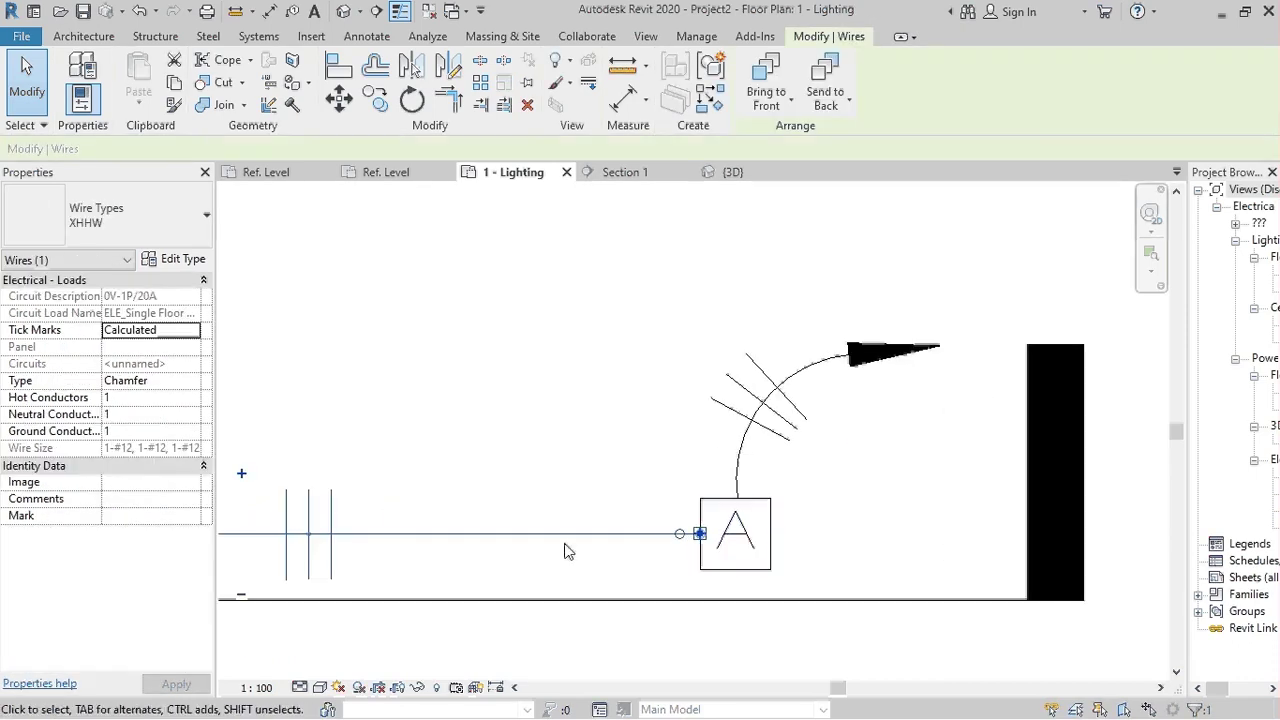
scroll(890, 533, "down", 2)
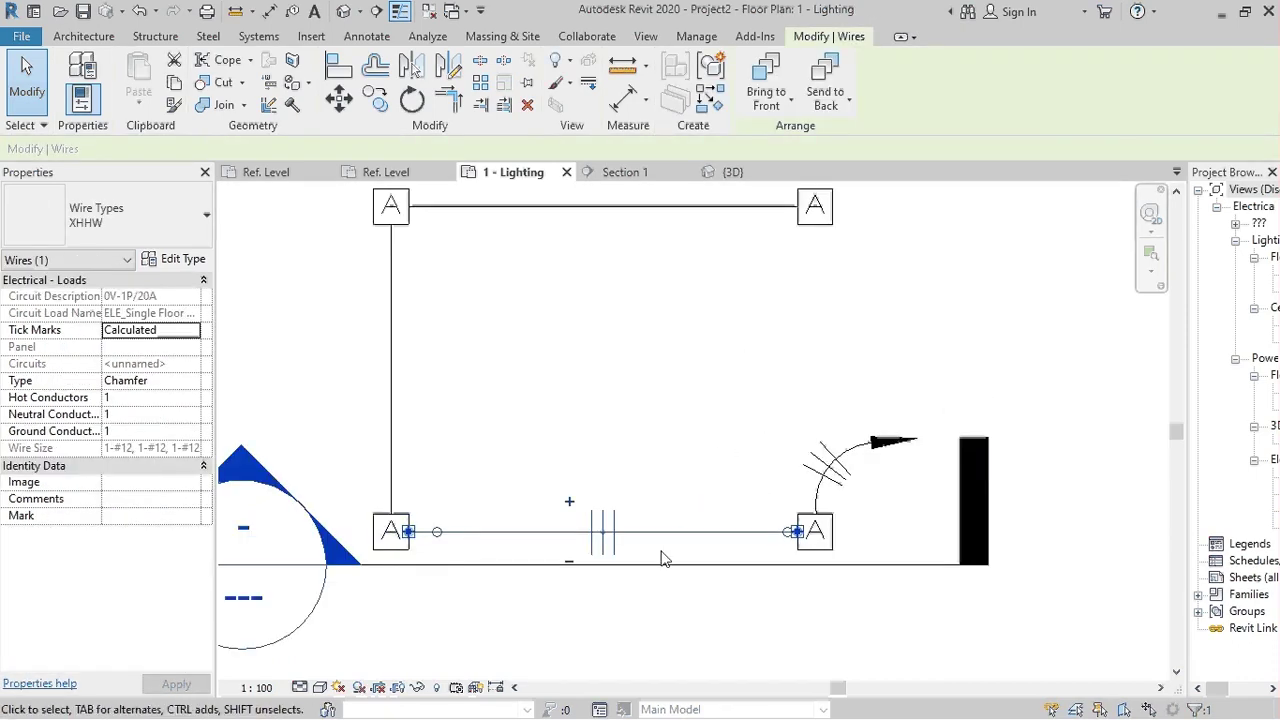
left_click(155, 397)
type("0")
key("Tab")
type("0")
key("Tab")
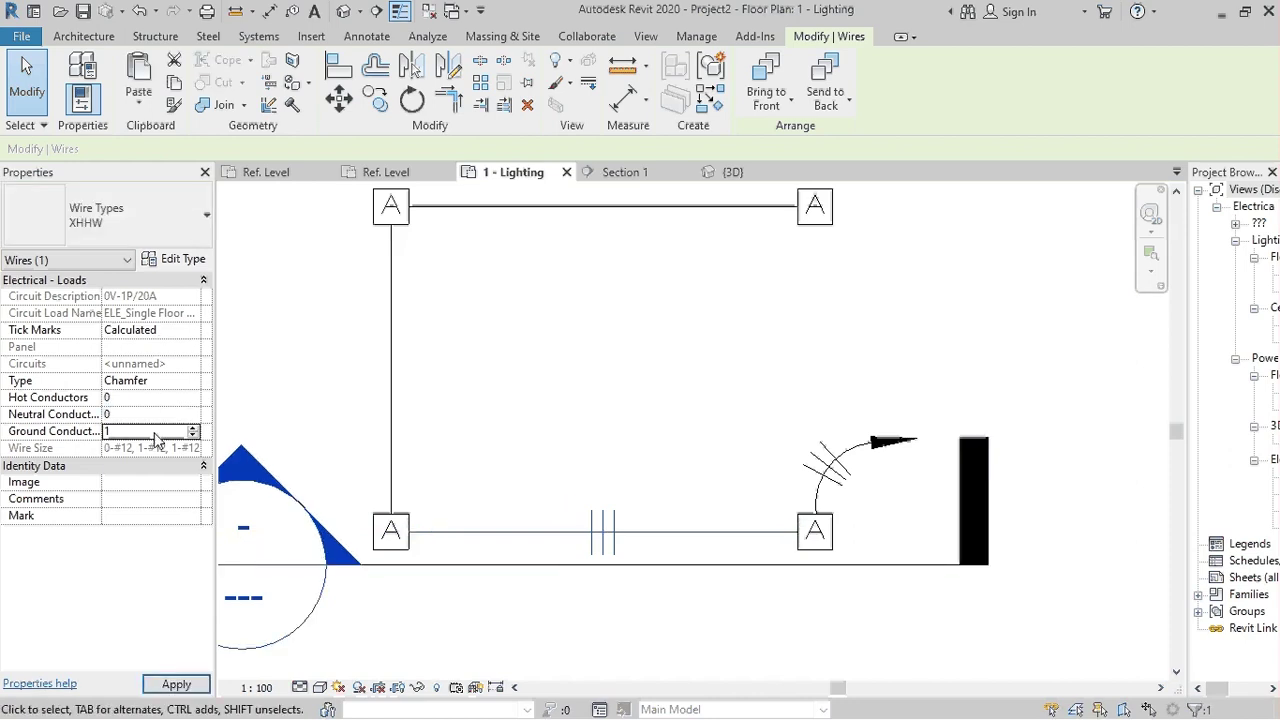
left_click(863, 380)
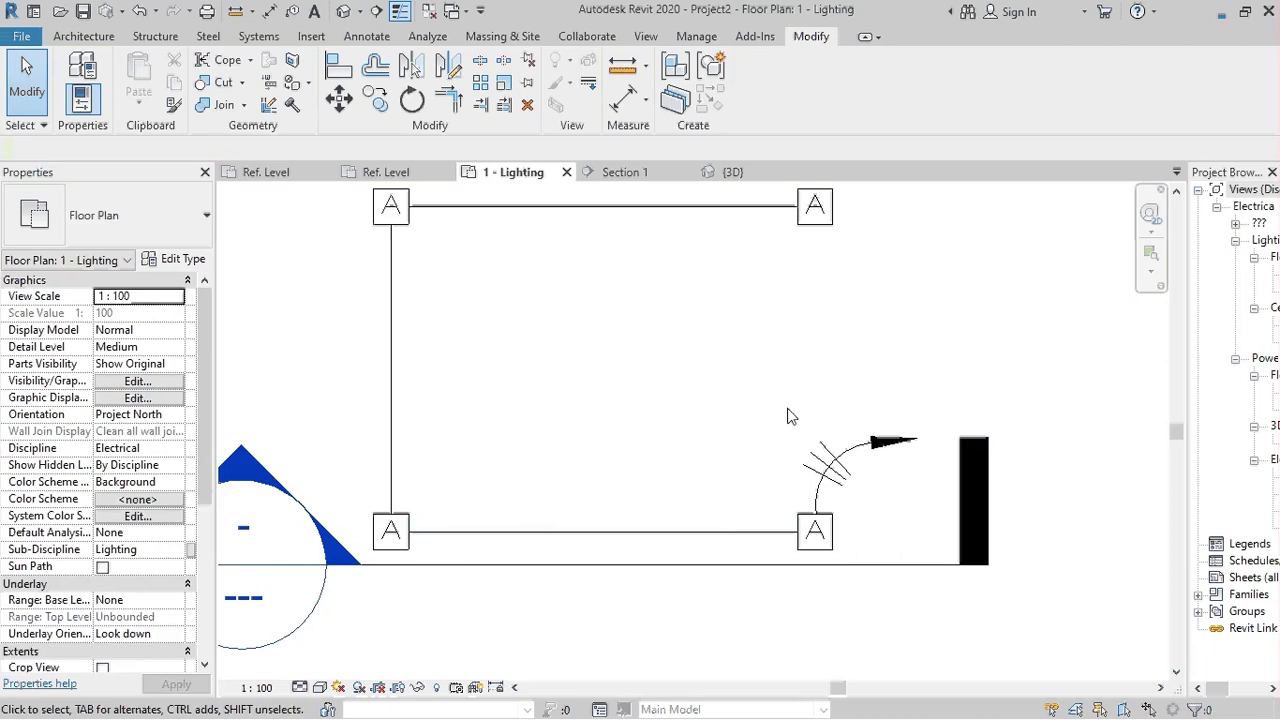
Give the bottom chamfer wire 1 hot conductor
scroll(554, 527, "down", 2)
left_click(554, 527)
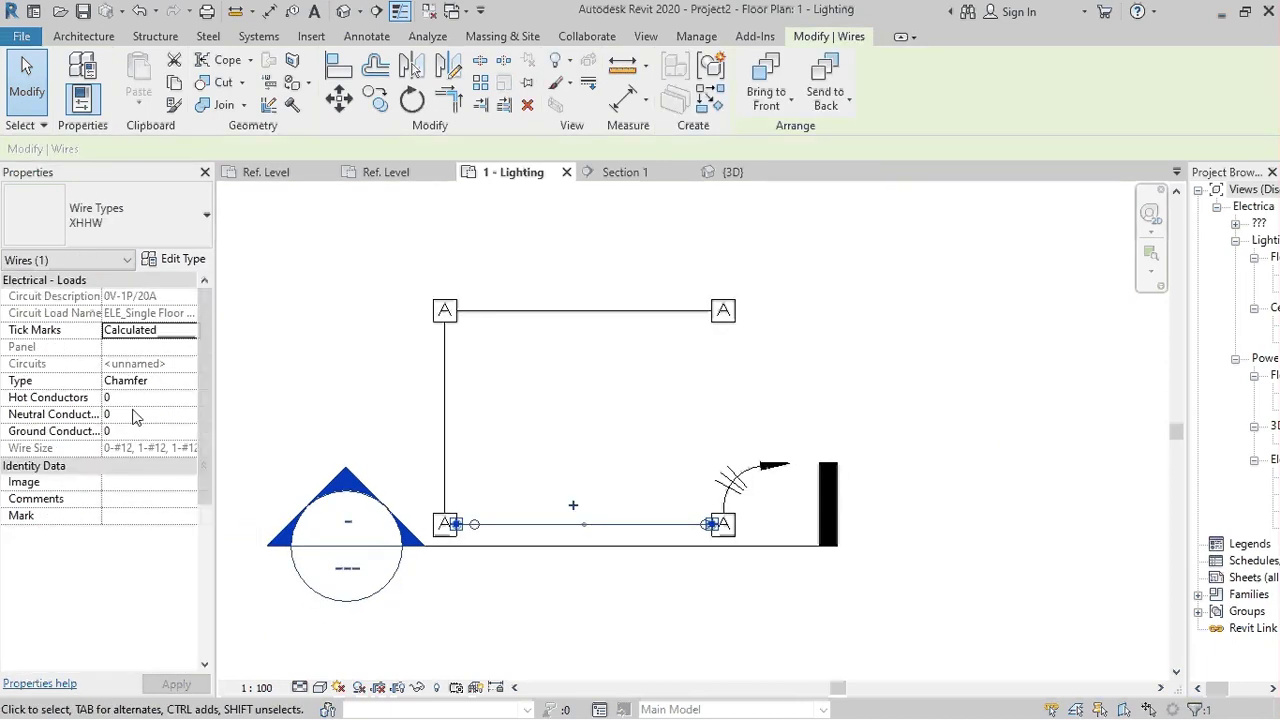
left_click(137, 397)
type("1")
key("Tab")
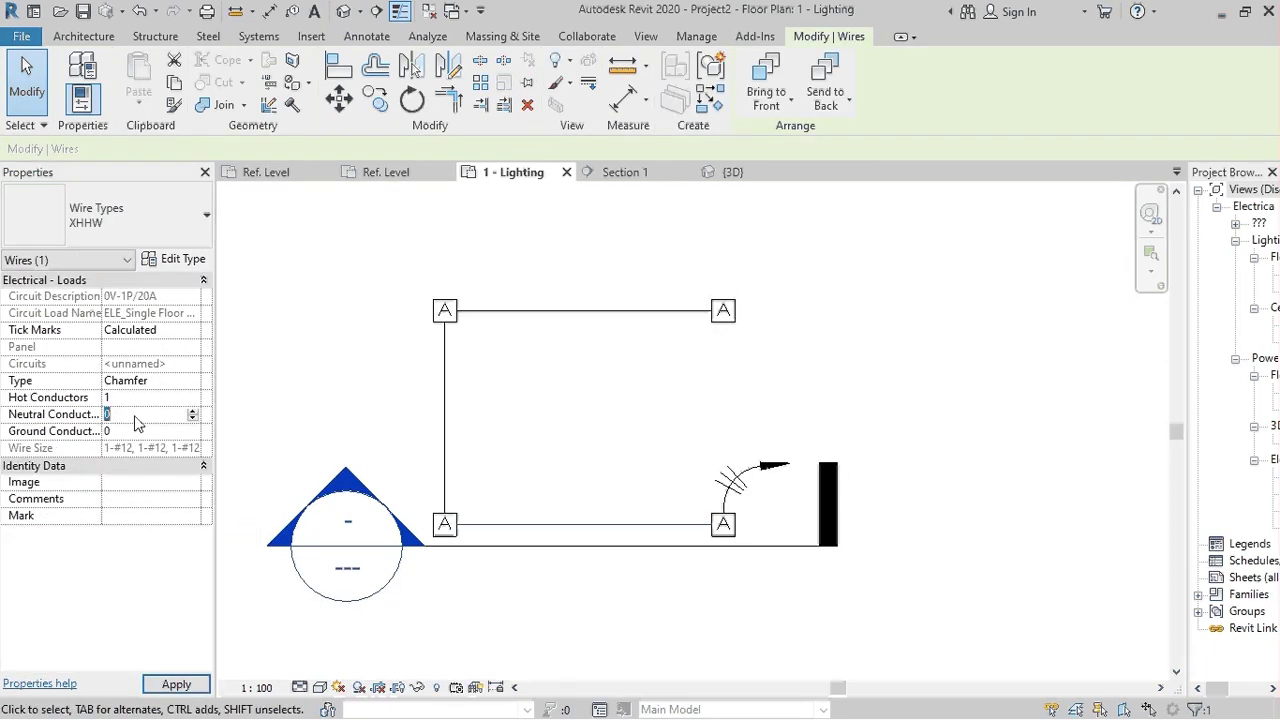
left_click(153, 398)
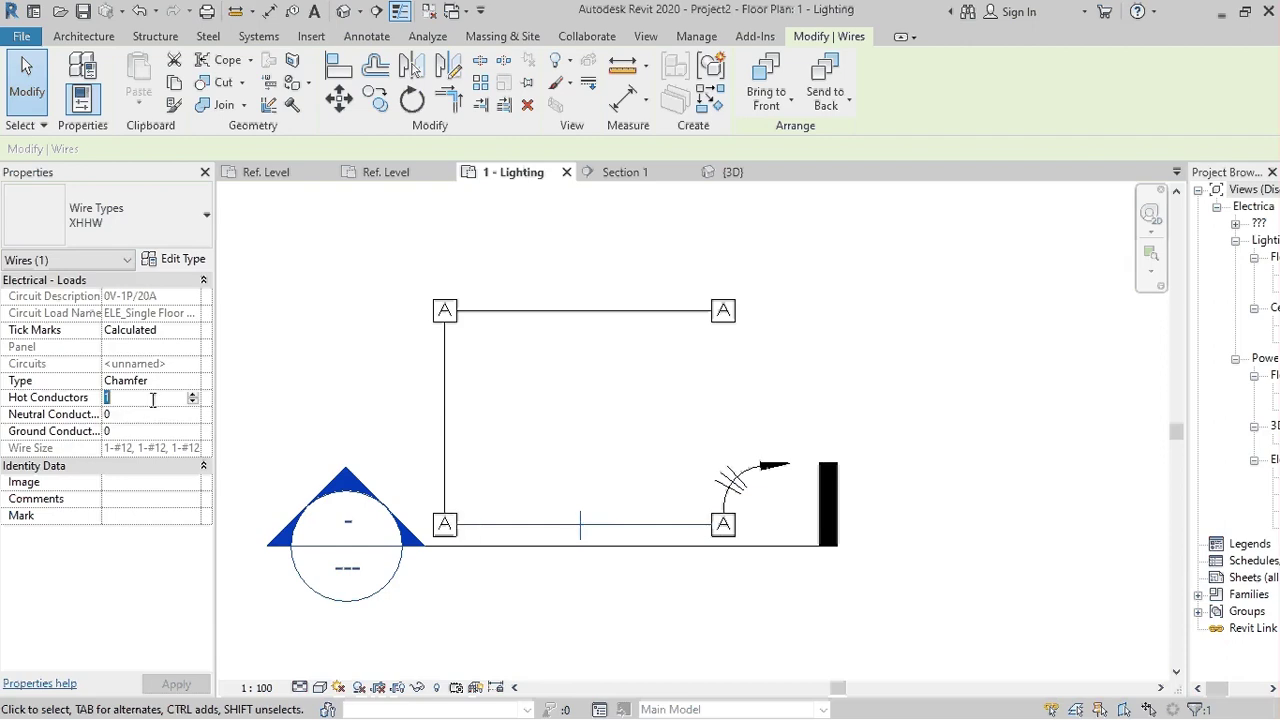
type("0")
Drag the curved home-run wire's end vertex to reshape its arc
left_click(714, 414)
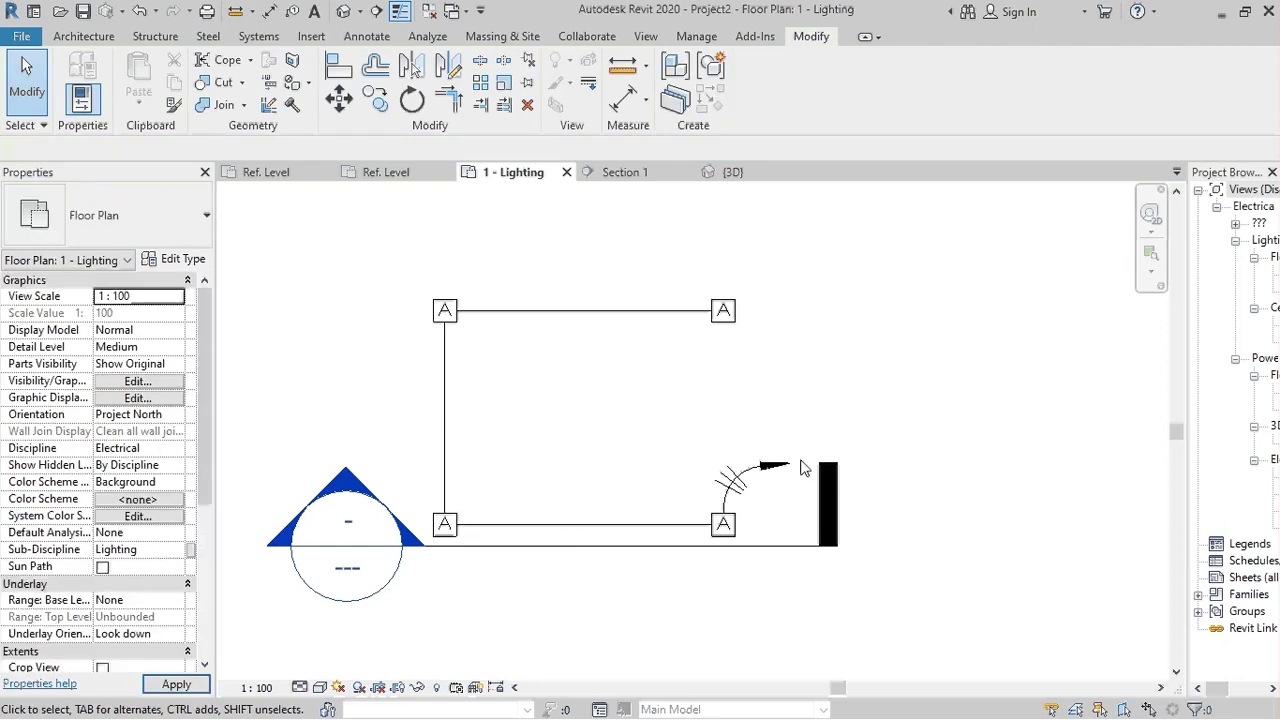
left_click(780, 467)
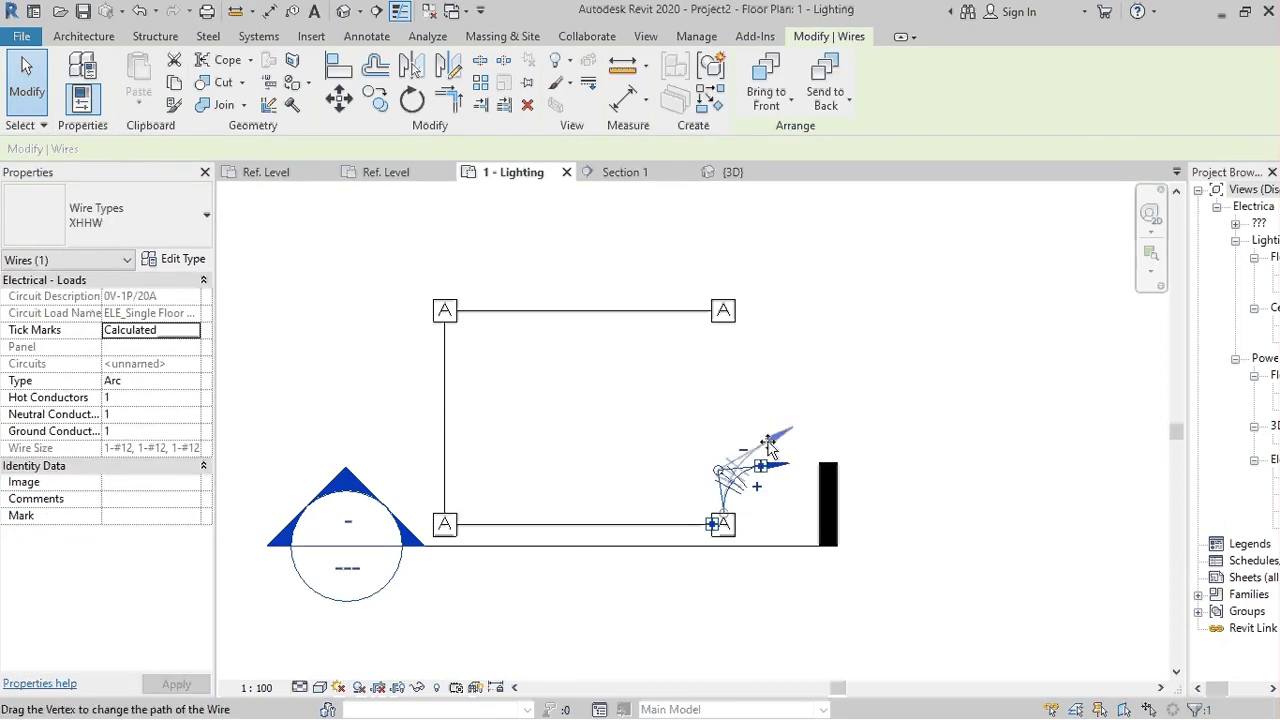
left_click_drag(782, 440, 779, 451)
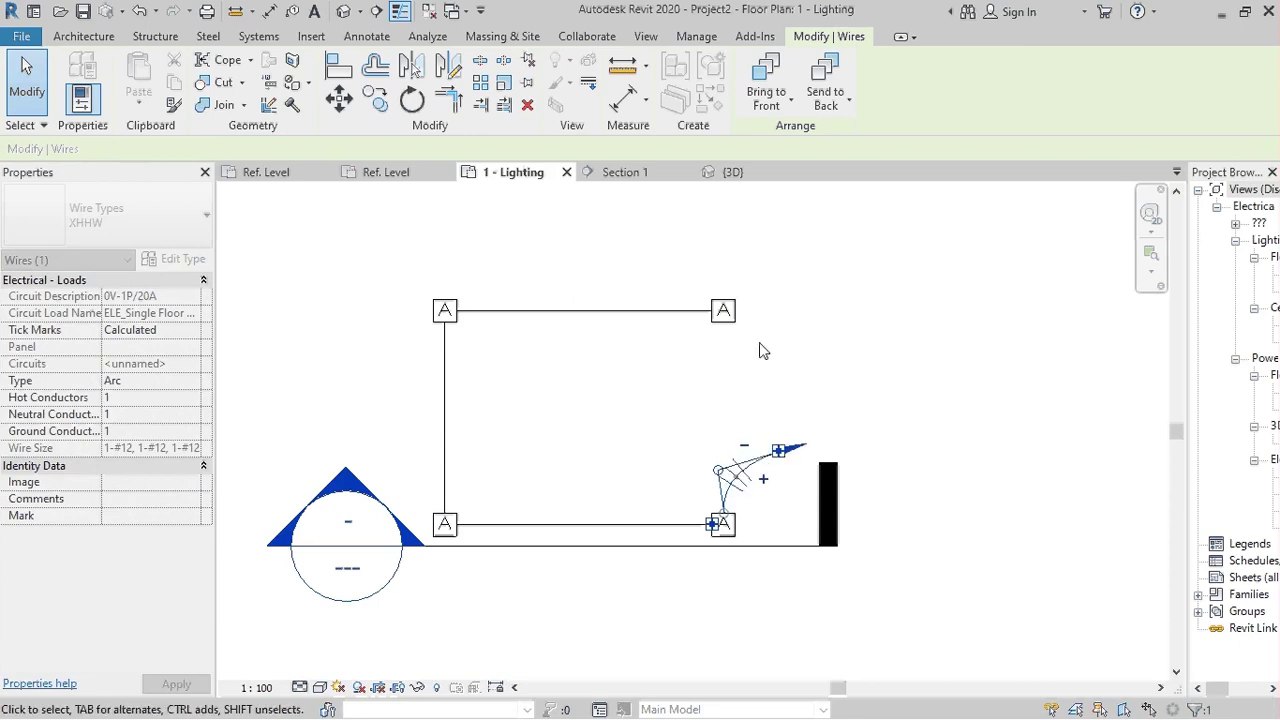
left_click(745, 331)
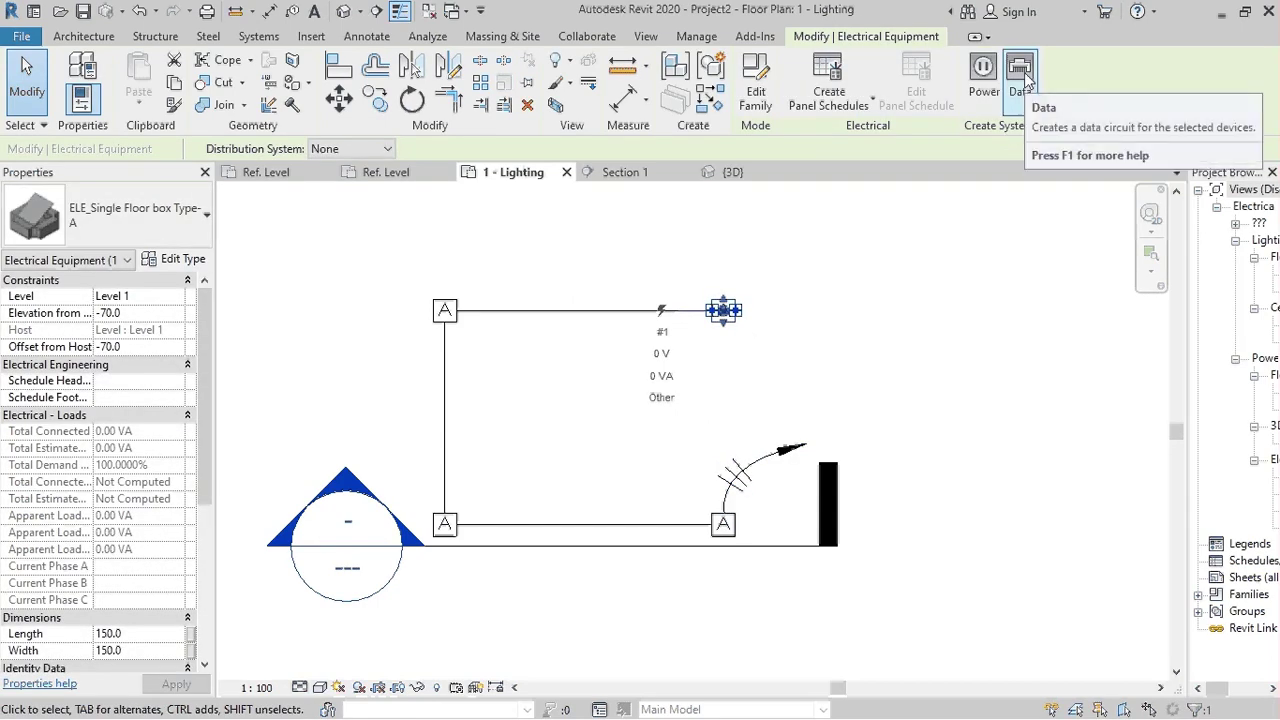
Delete the straight top wire next to the top-right floor box
key("Delete")
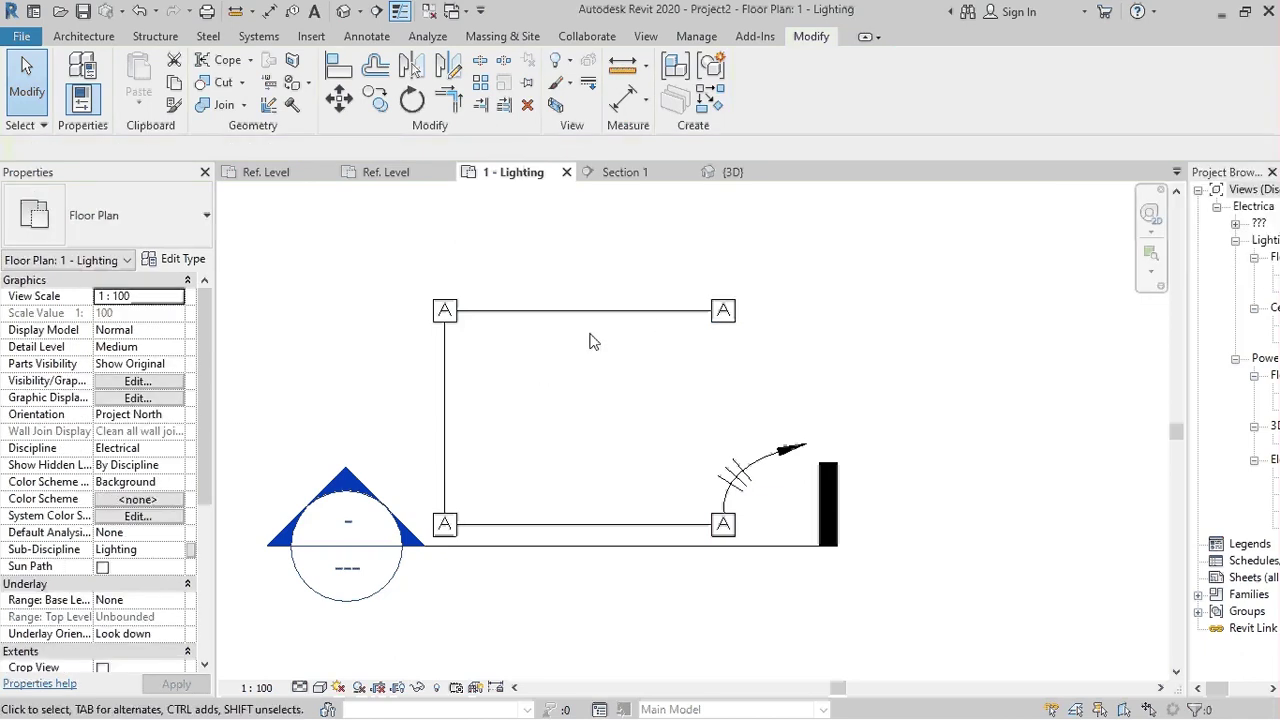
left_click(590, 323)
key("Delete")
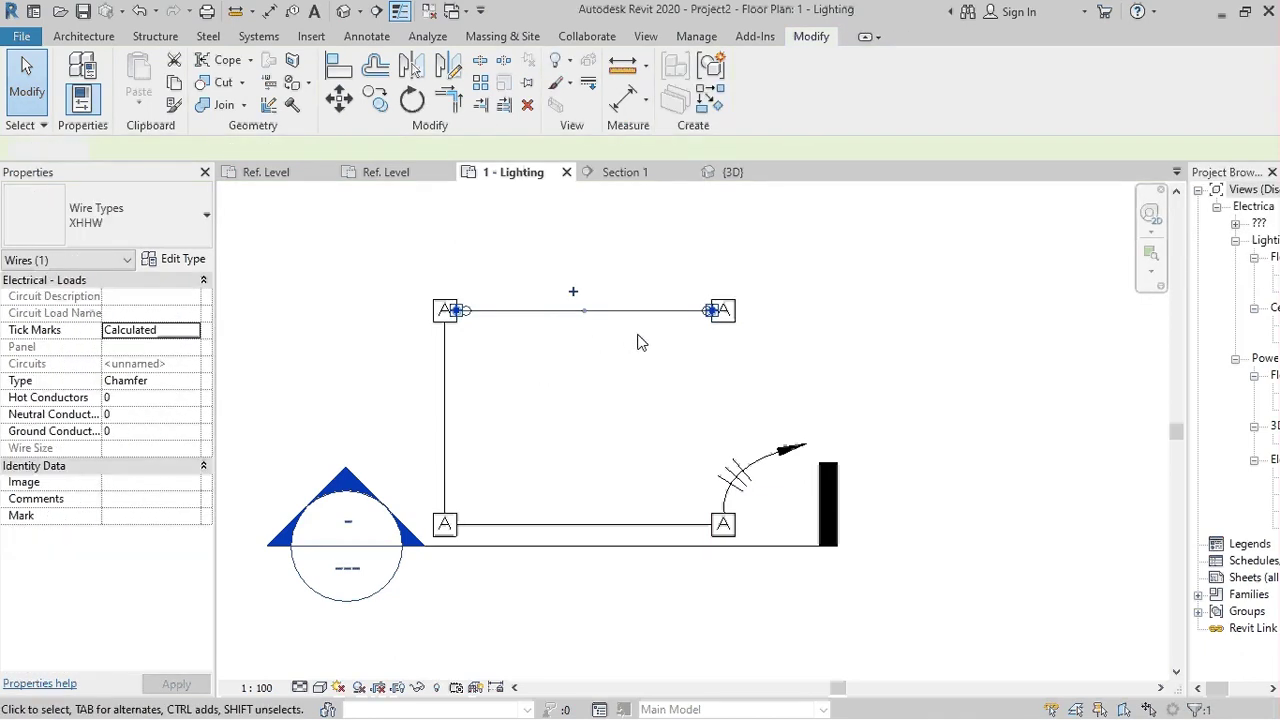
left_click(723, 312)
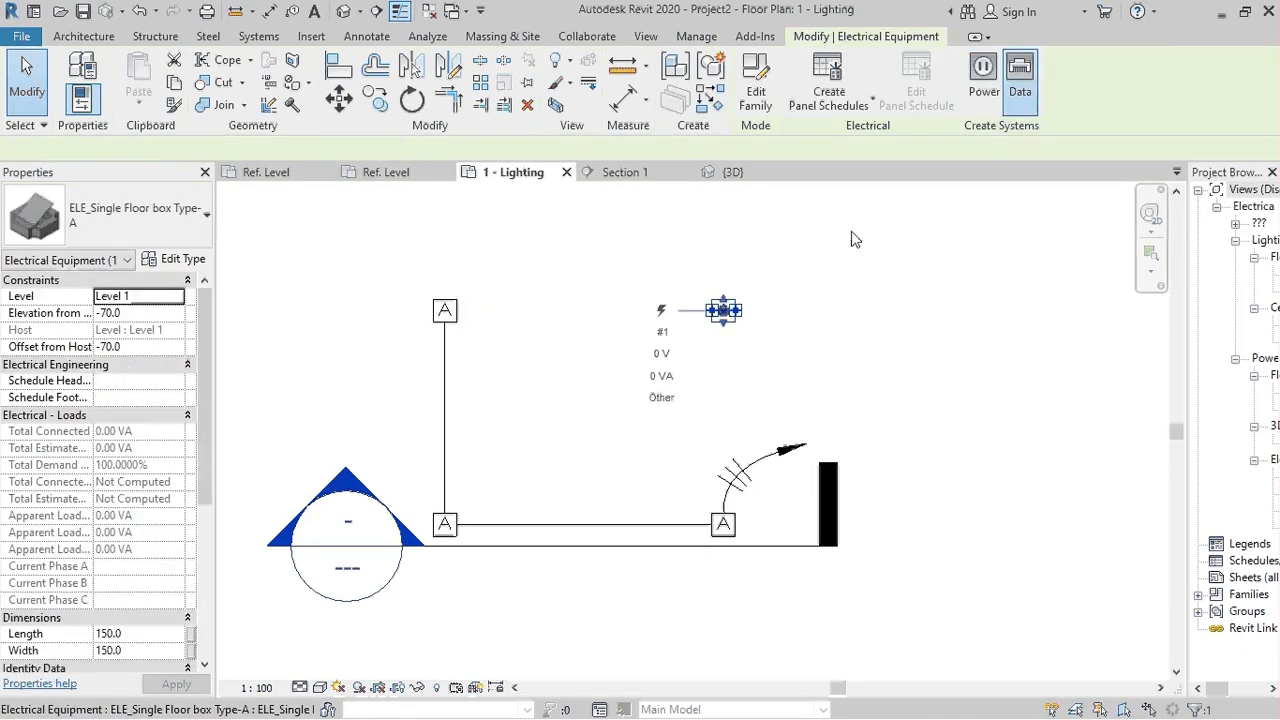
left_click(1022, 75)
left_click(836, 336)
Draw an arc home-run wire (EW) from the top-right floor box
key("e")
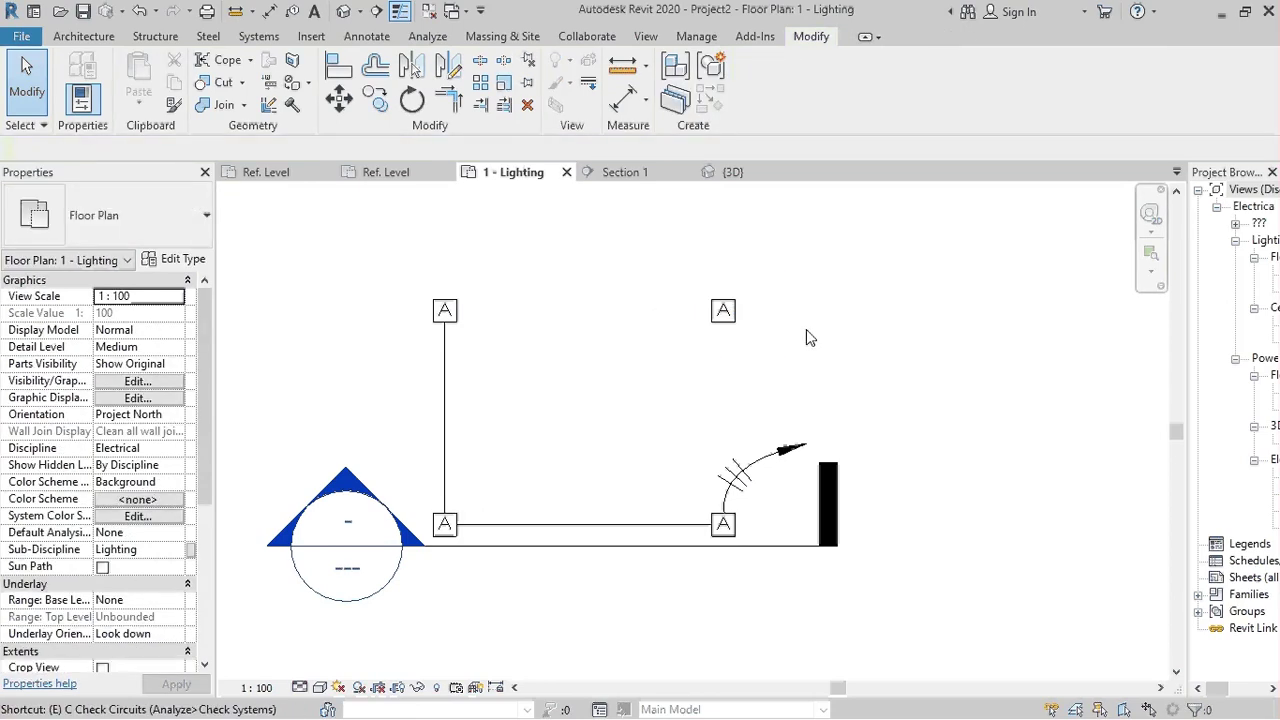
key("w")
left_click(928, 271)
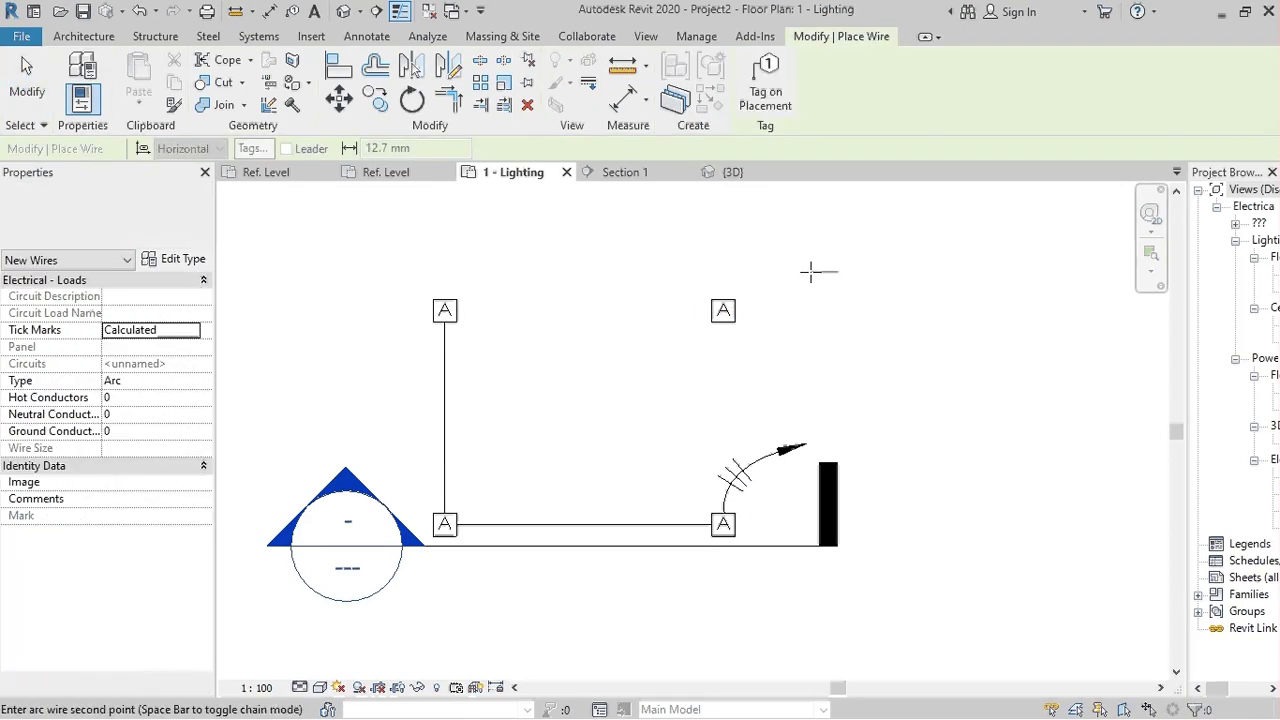
key("Escape")
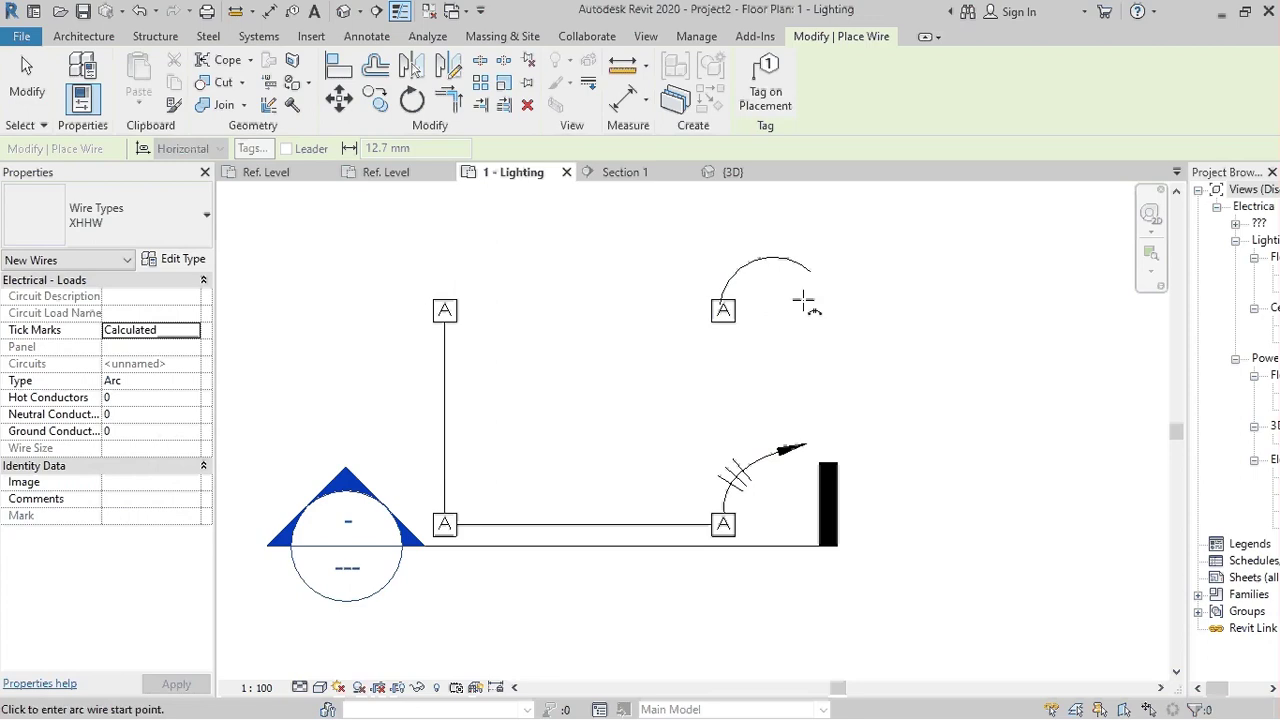
left_click(722, 309)
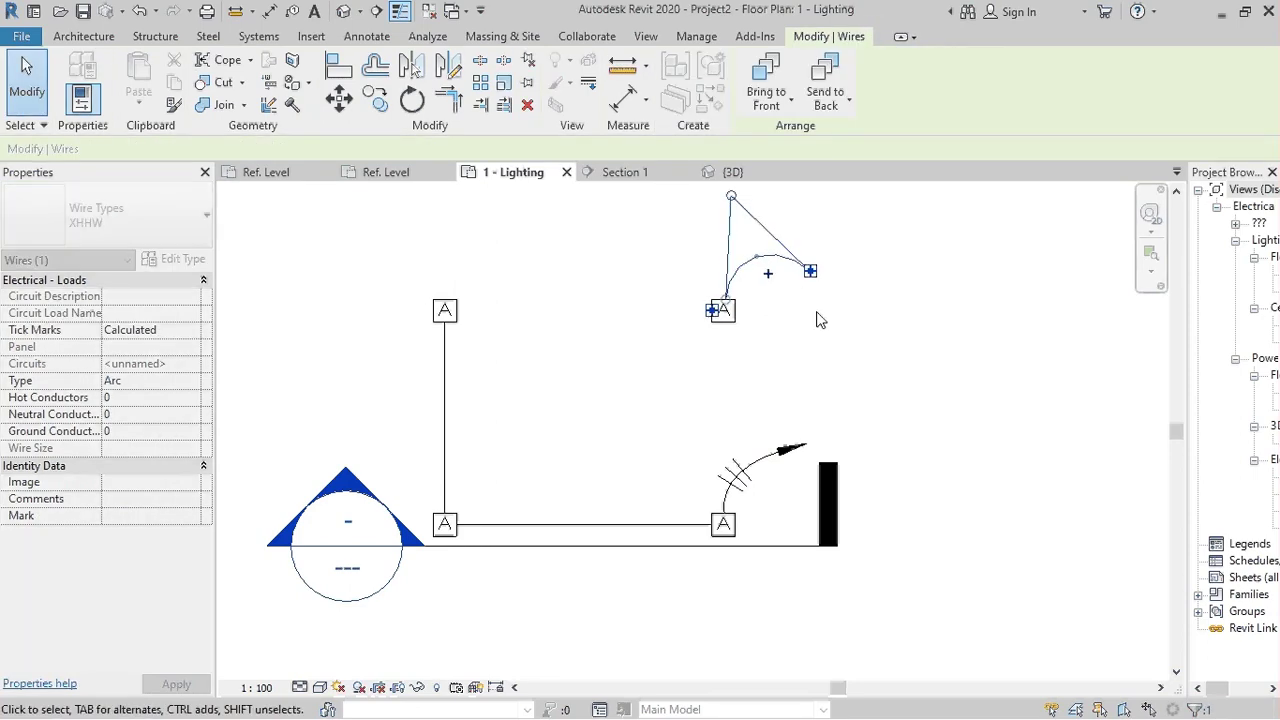
scroll(760, 330, "up", 2)
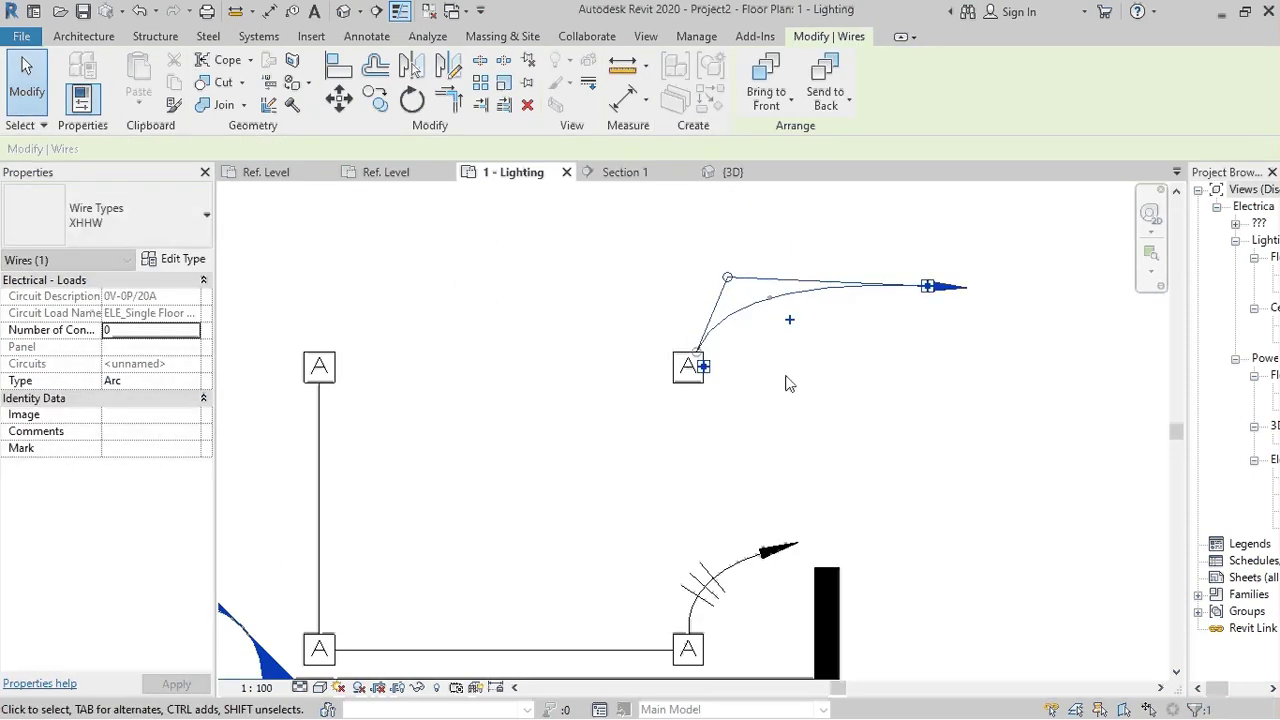
left_click(906, 334)
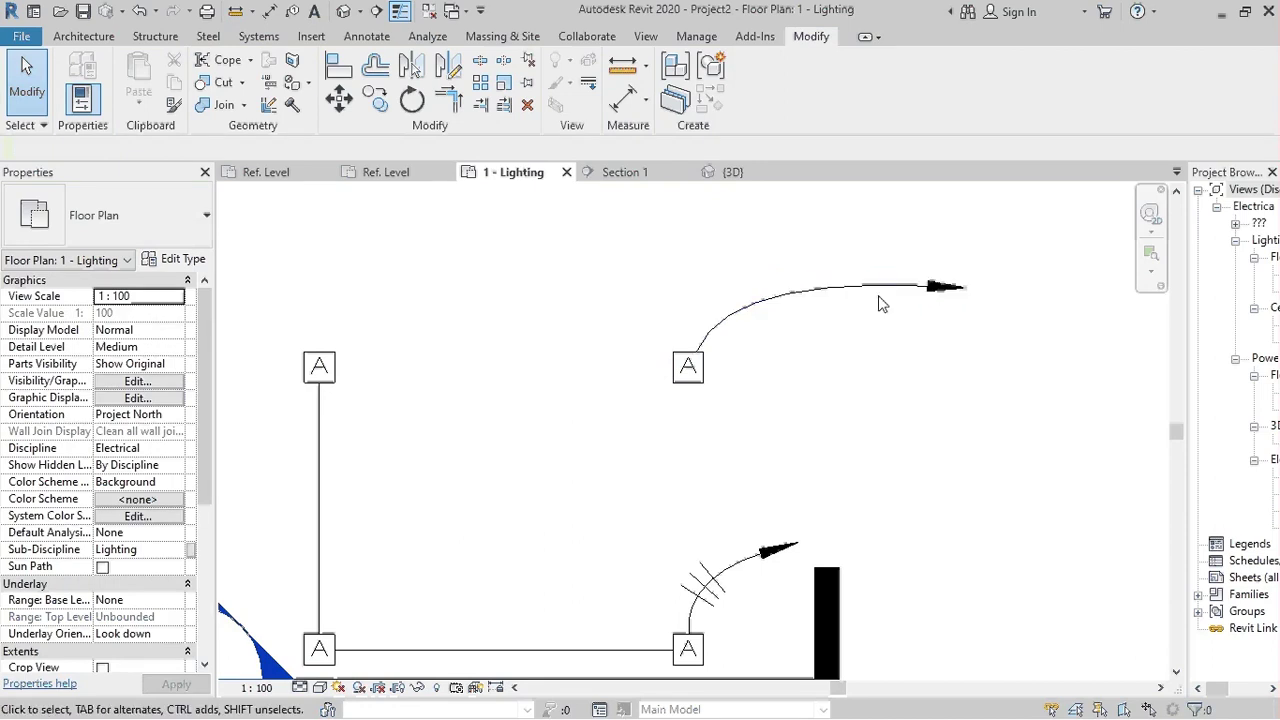
Reshape the new home-run arc by dragging its middle and end vertices
left_click(814, 286)
left_click_drag(728, 280, 697, 244)
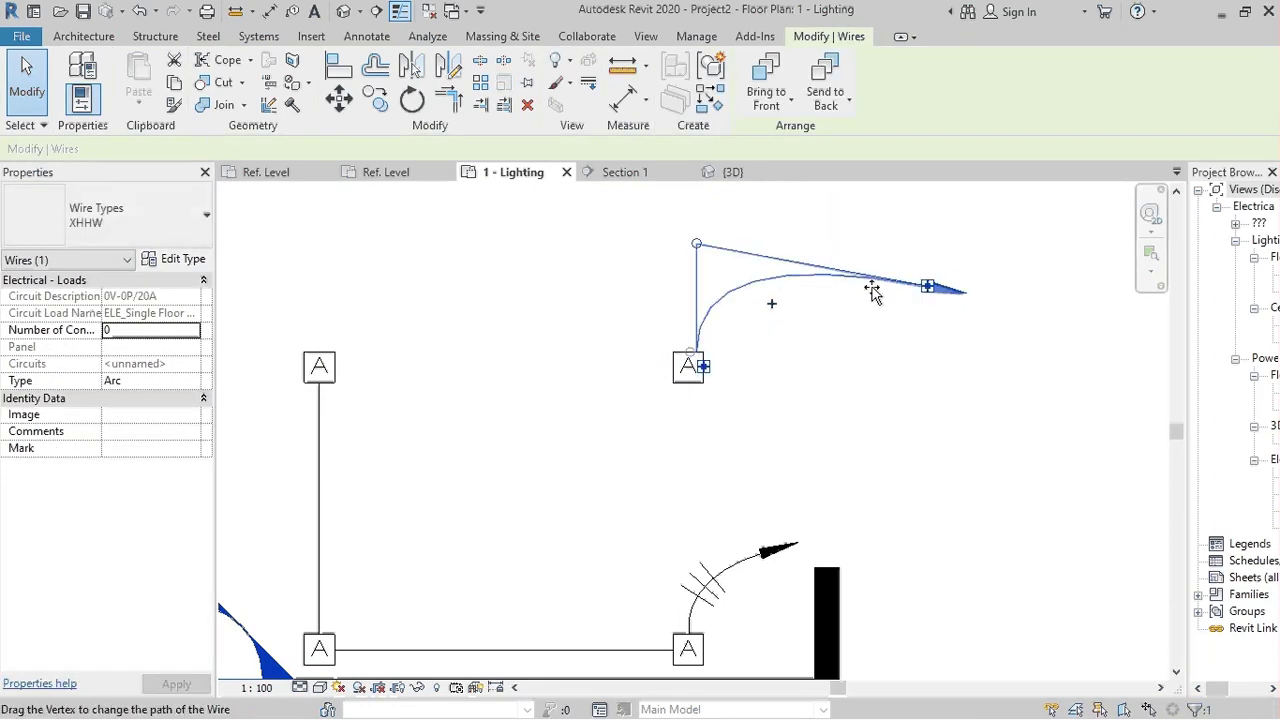
left_click_drag(924, 288, 814, 286)
left_click(814, 383)
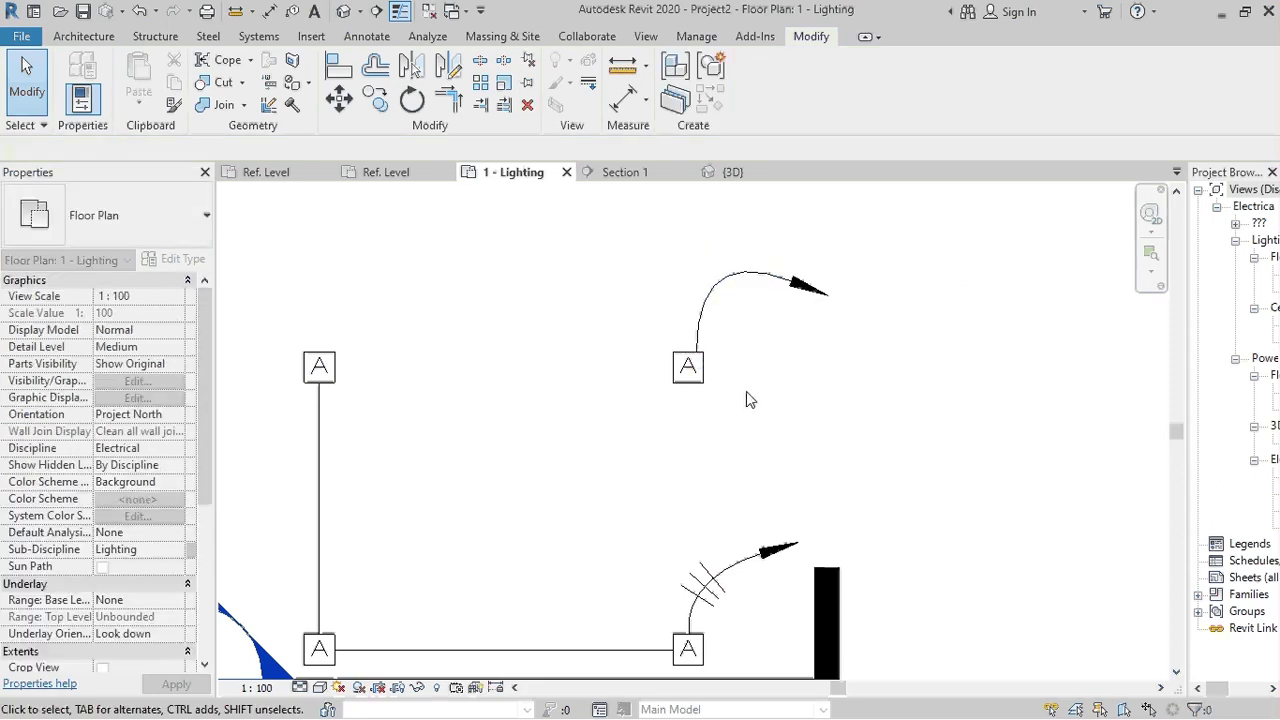
scroll(746, 391, "down", 2)
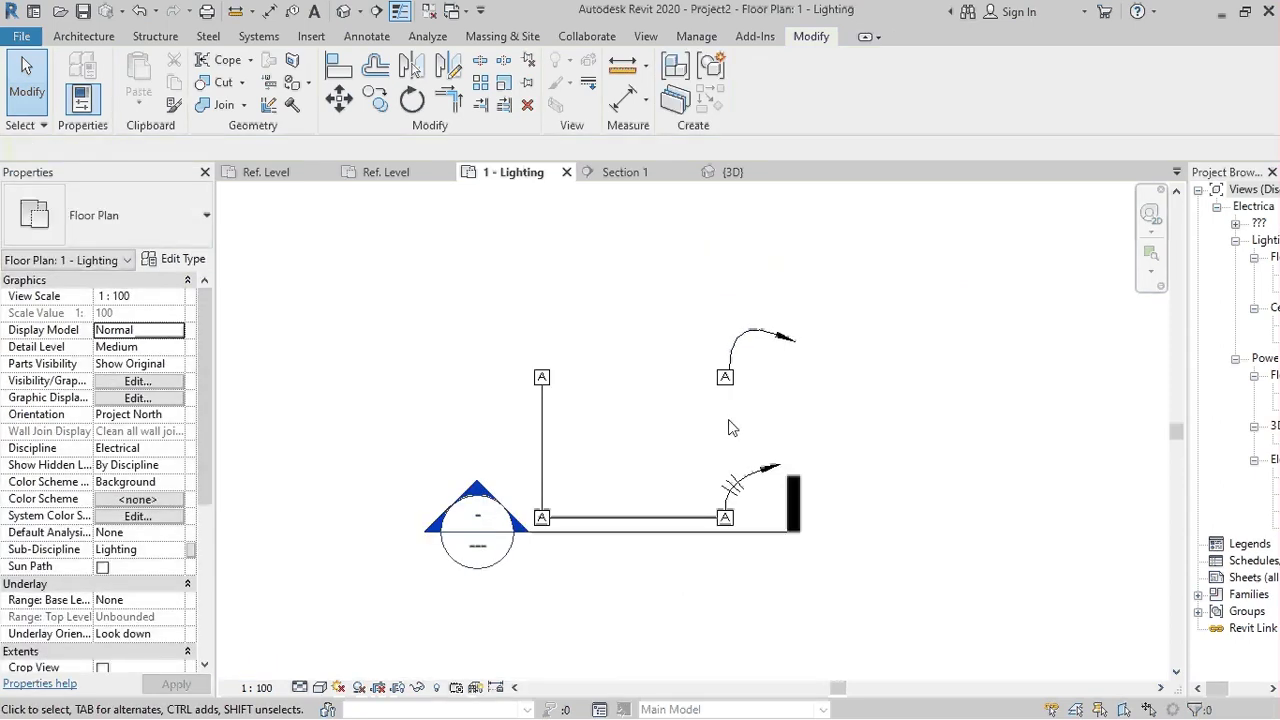
scroll(668, 496, "up", 1)
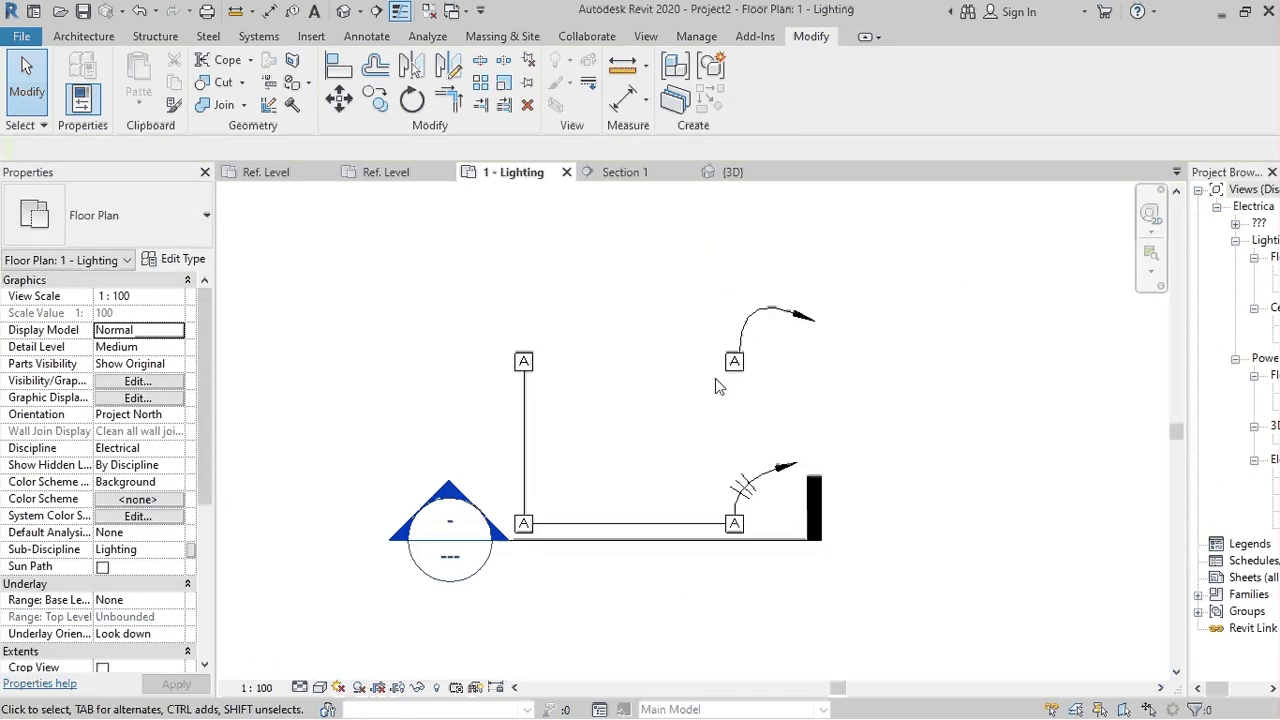
scroll(715, 378, "up", 1)
scroll(715, 378, "up", 1)
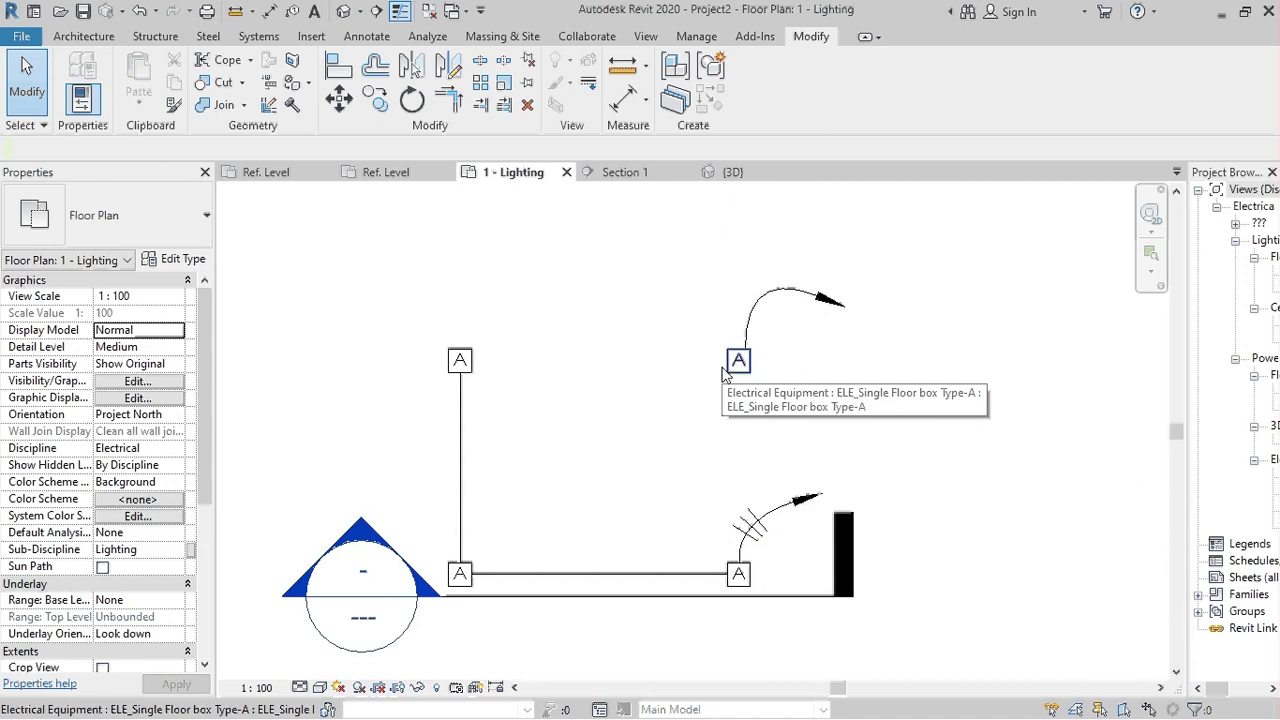
Open 3D View 1 of the ELE_Single Floor box Type-A family and zoom in on the box
left_click(285, 178)
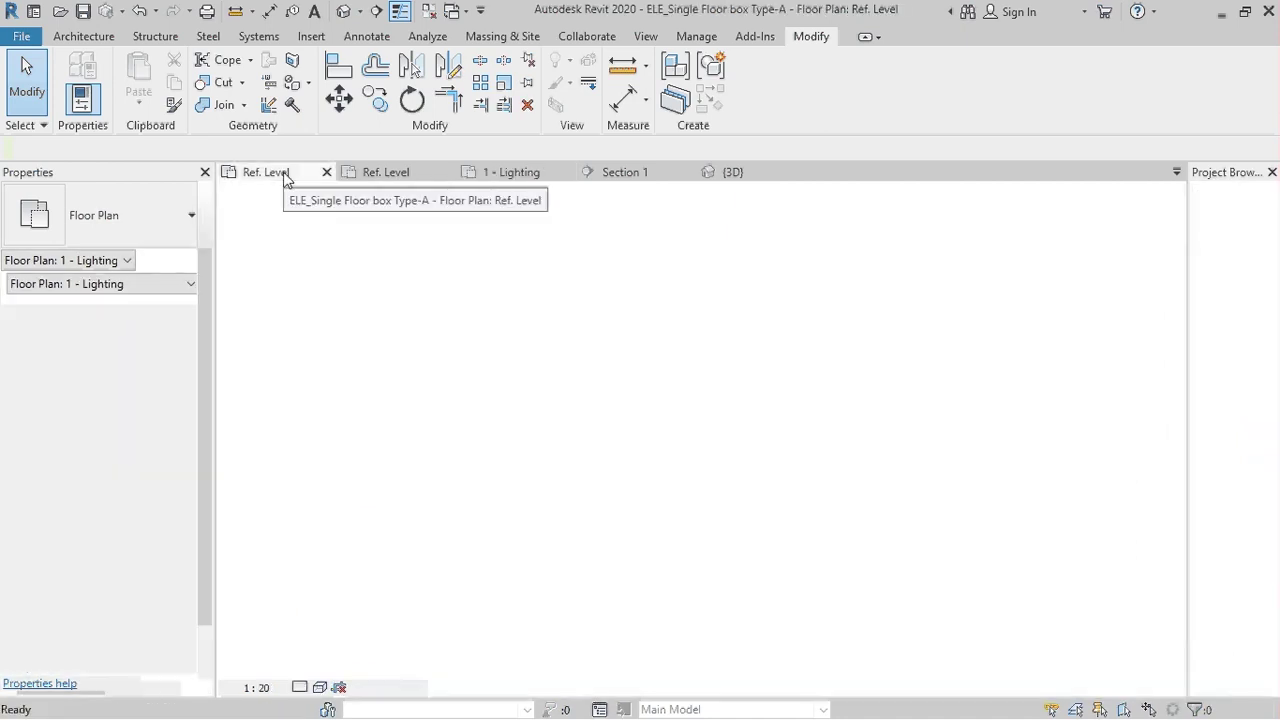
left_click(1263, 290)
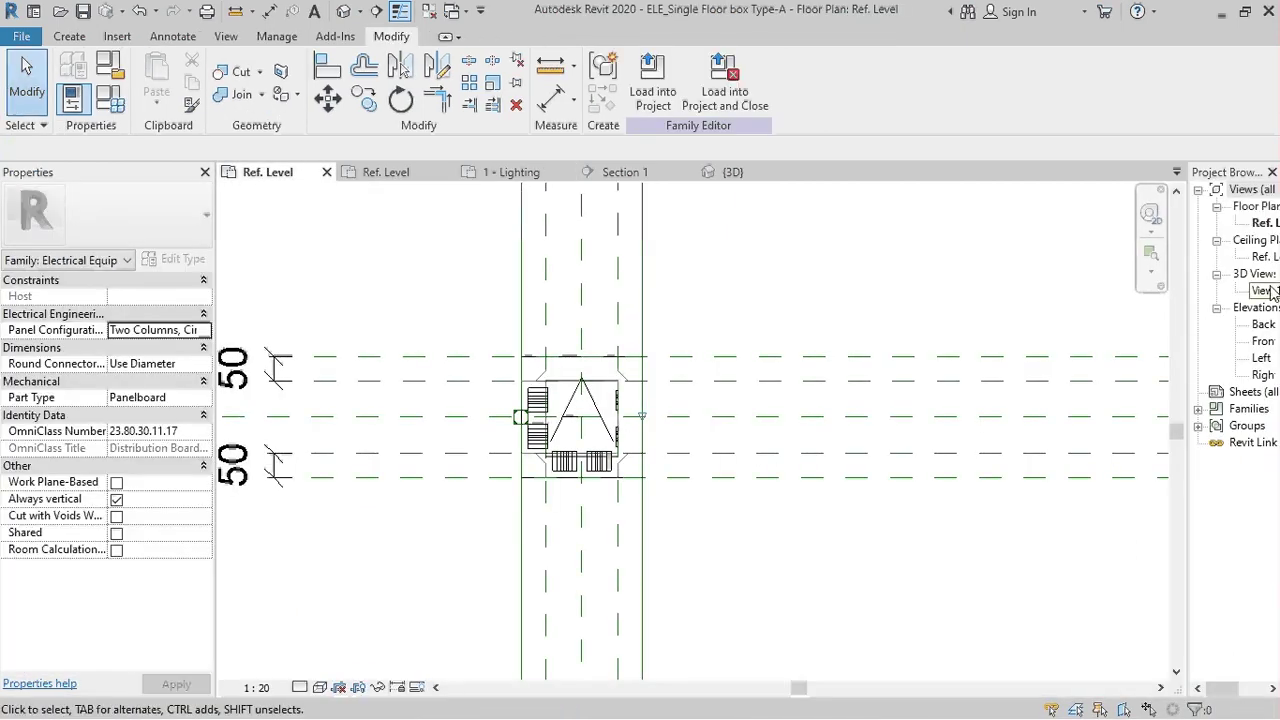
left_click_drag(1186, 356, 1088, 354)
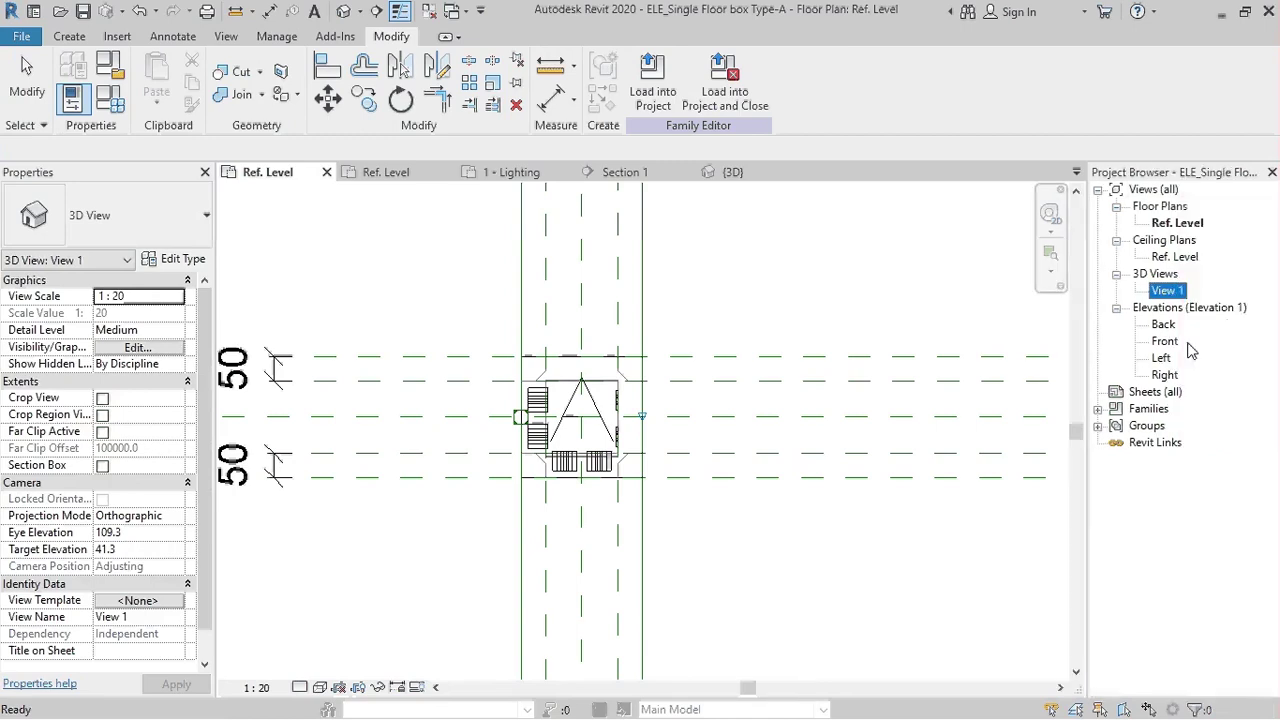
key("Return")
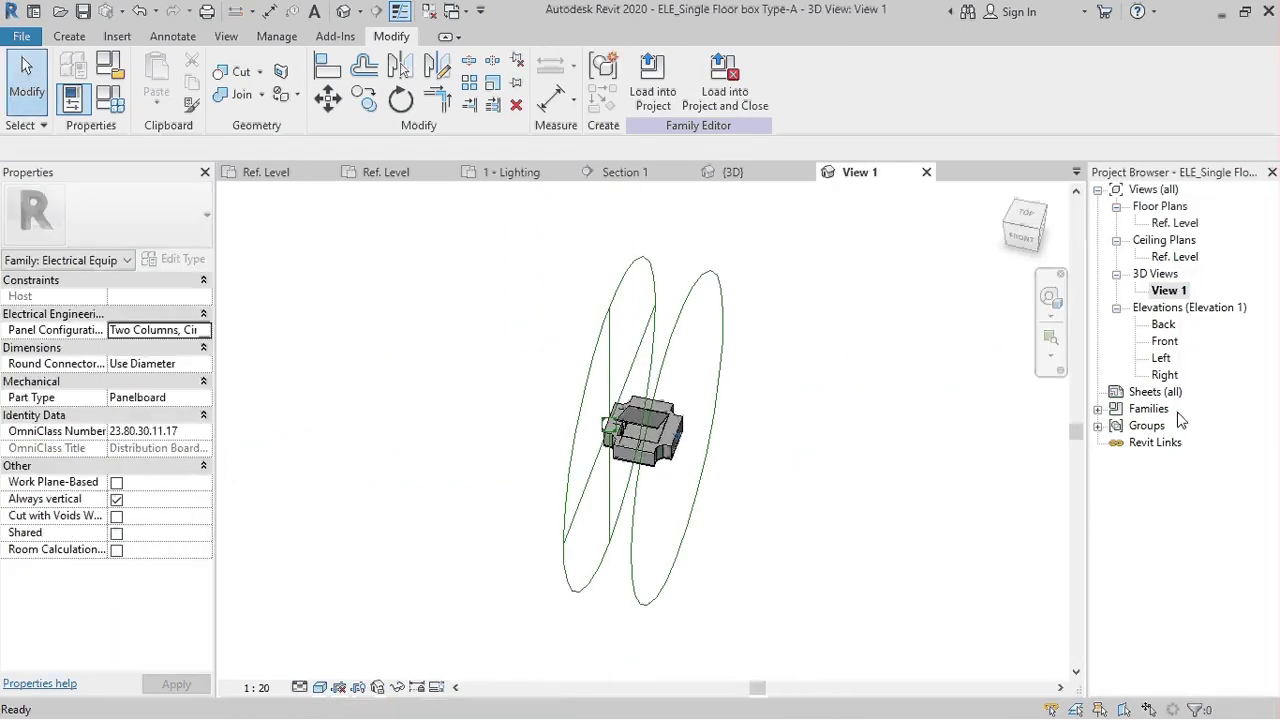
scroll(668, 450, "up", 5)
scroll(661, 439, "up", 2)
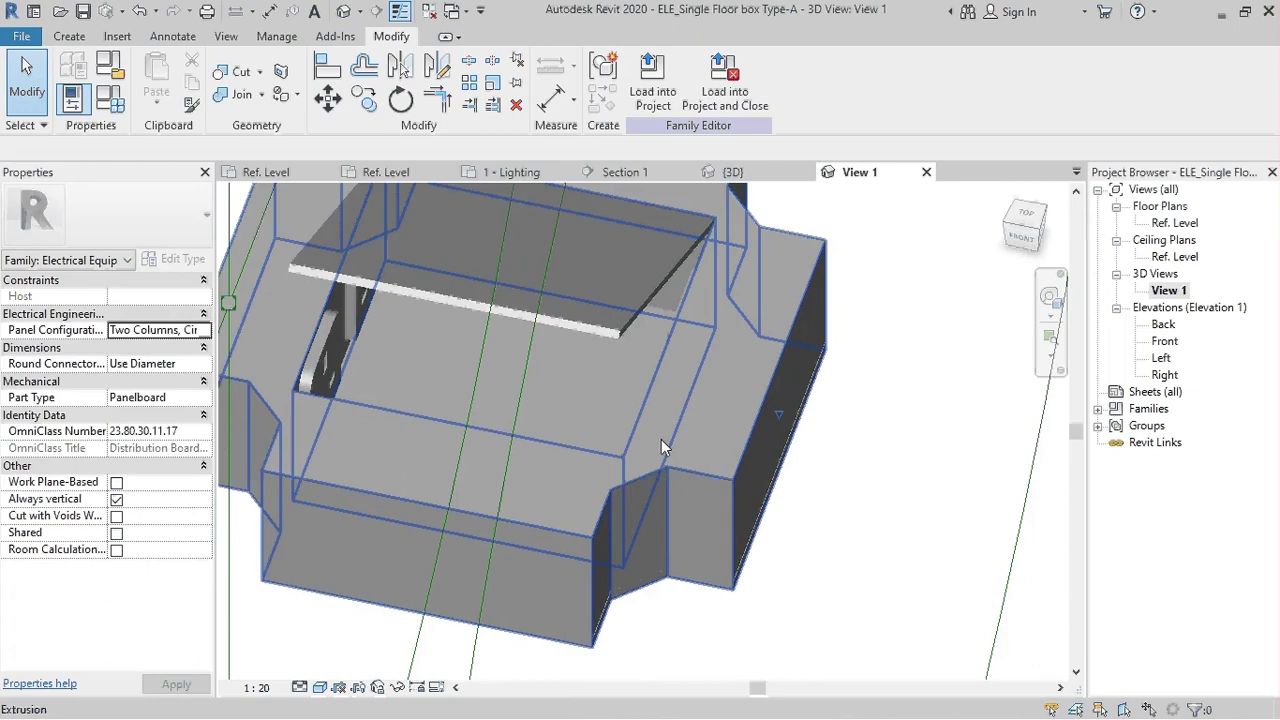